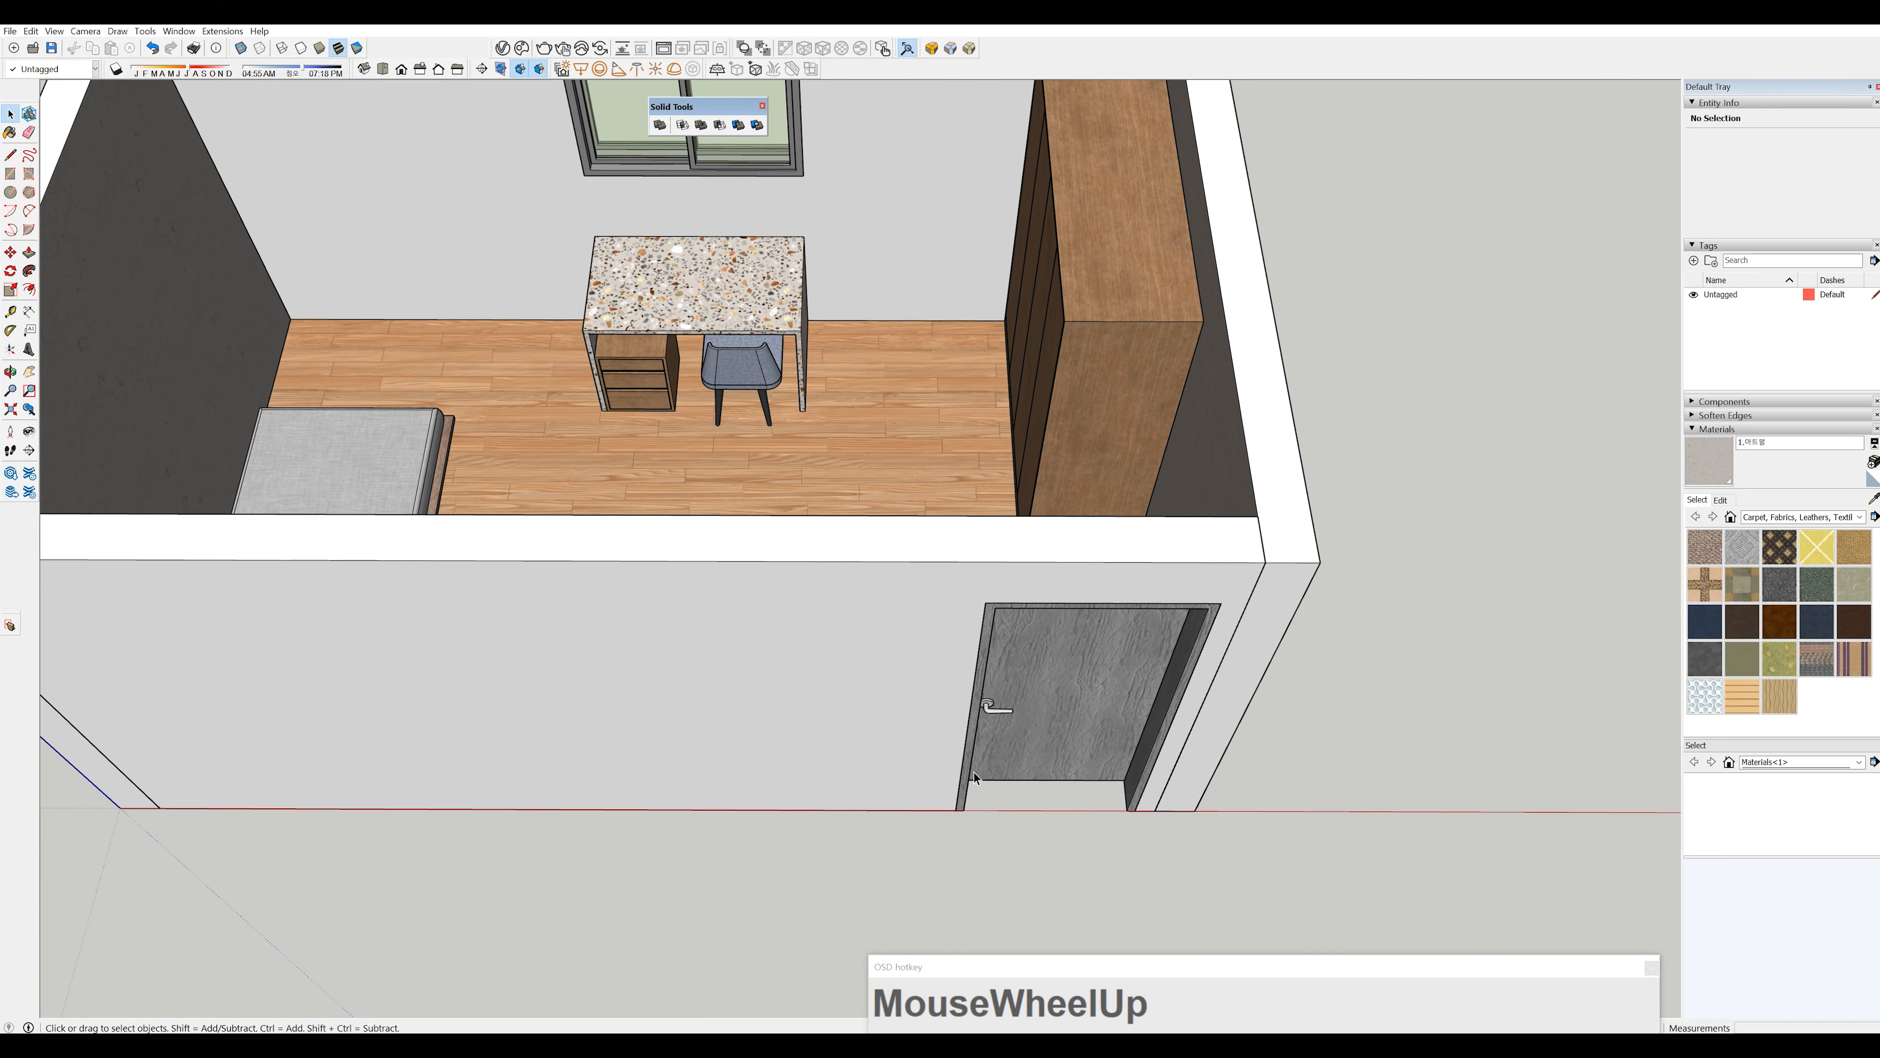
pyautogui.keyDown('shift'); pyautogui.moveTo(975, 771); pyautogui.dragTo(1007, 670, button='middle'); pyautogui.keyUp('shift')
pyautogui.scroll(2, 1019, 667)
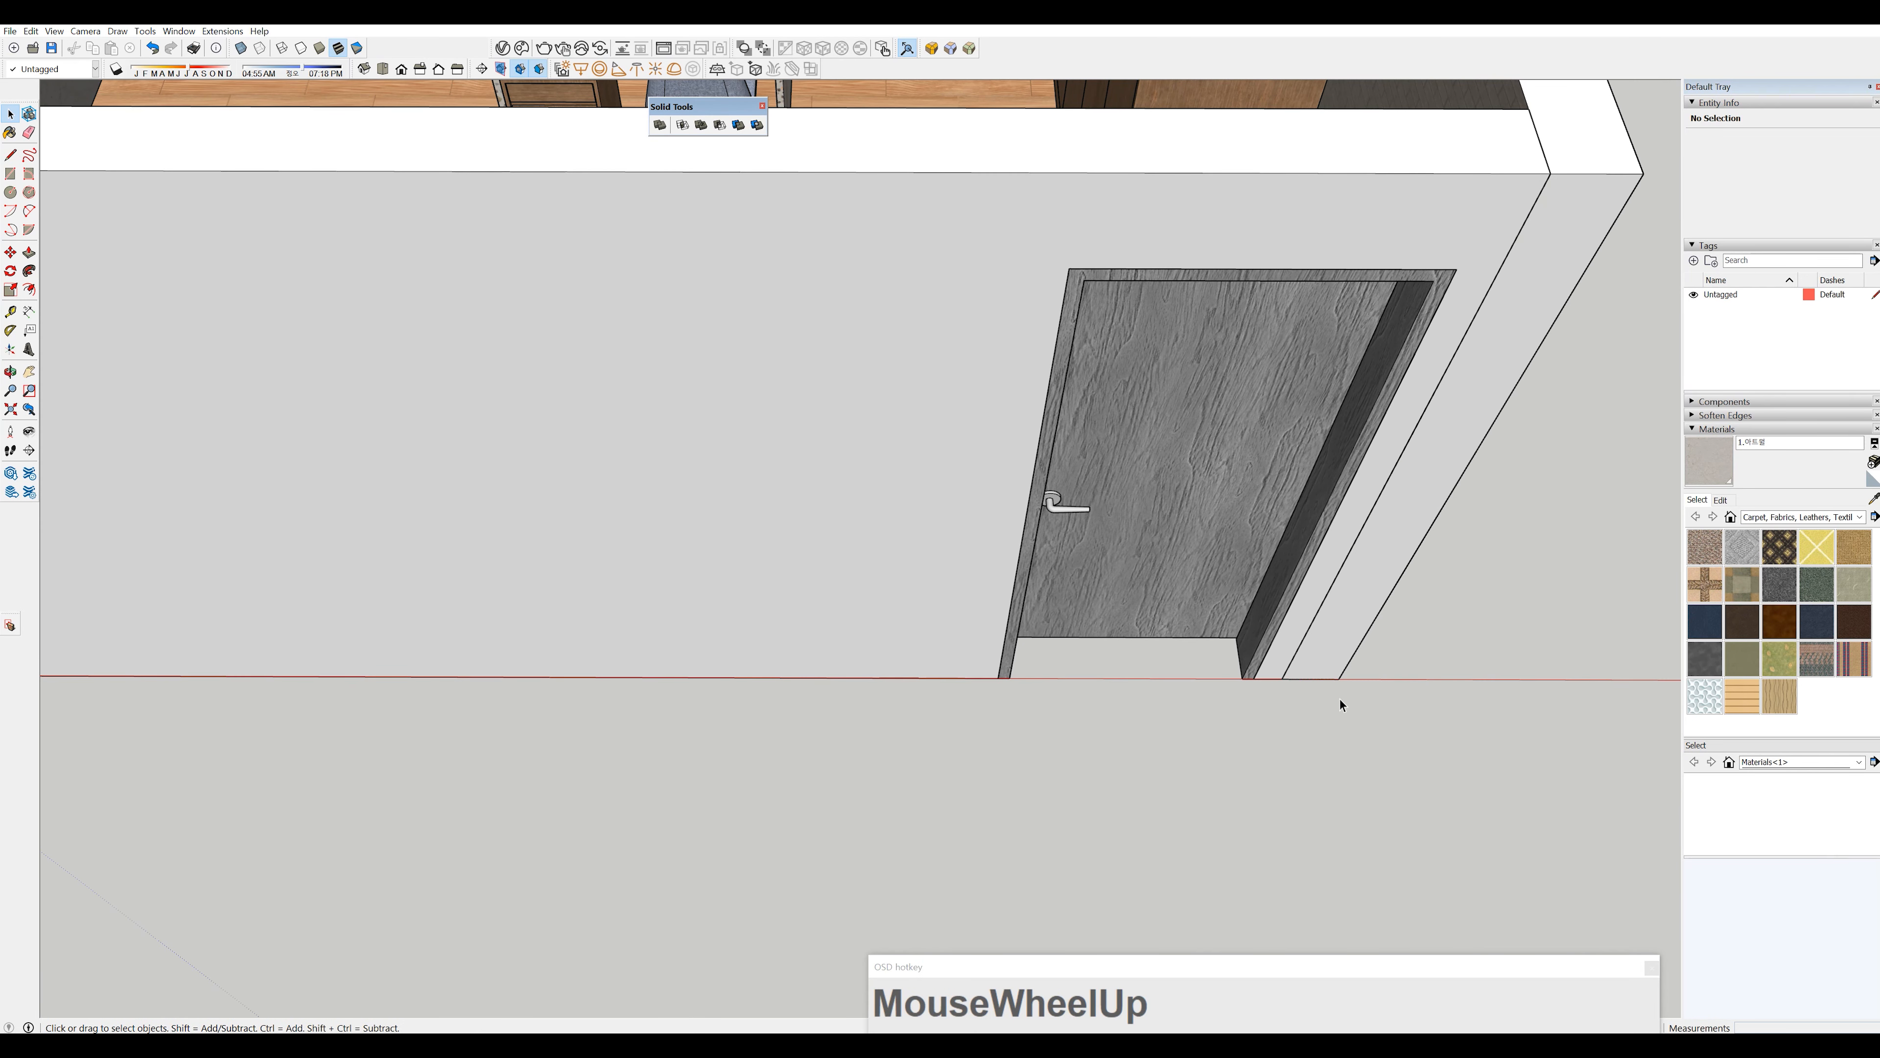
pyautogui.moveTo(1222, 701); pyautogui.dragTo(1132, 577, button='middle')
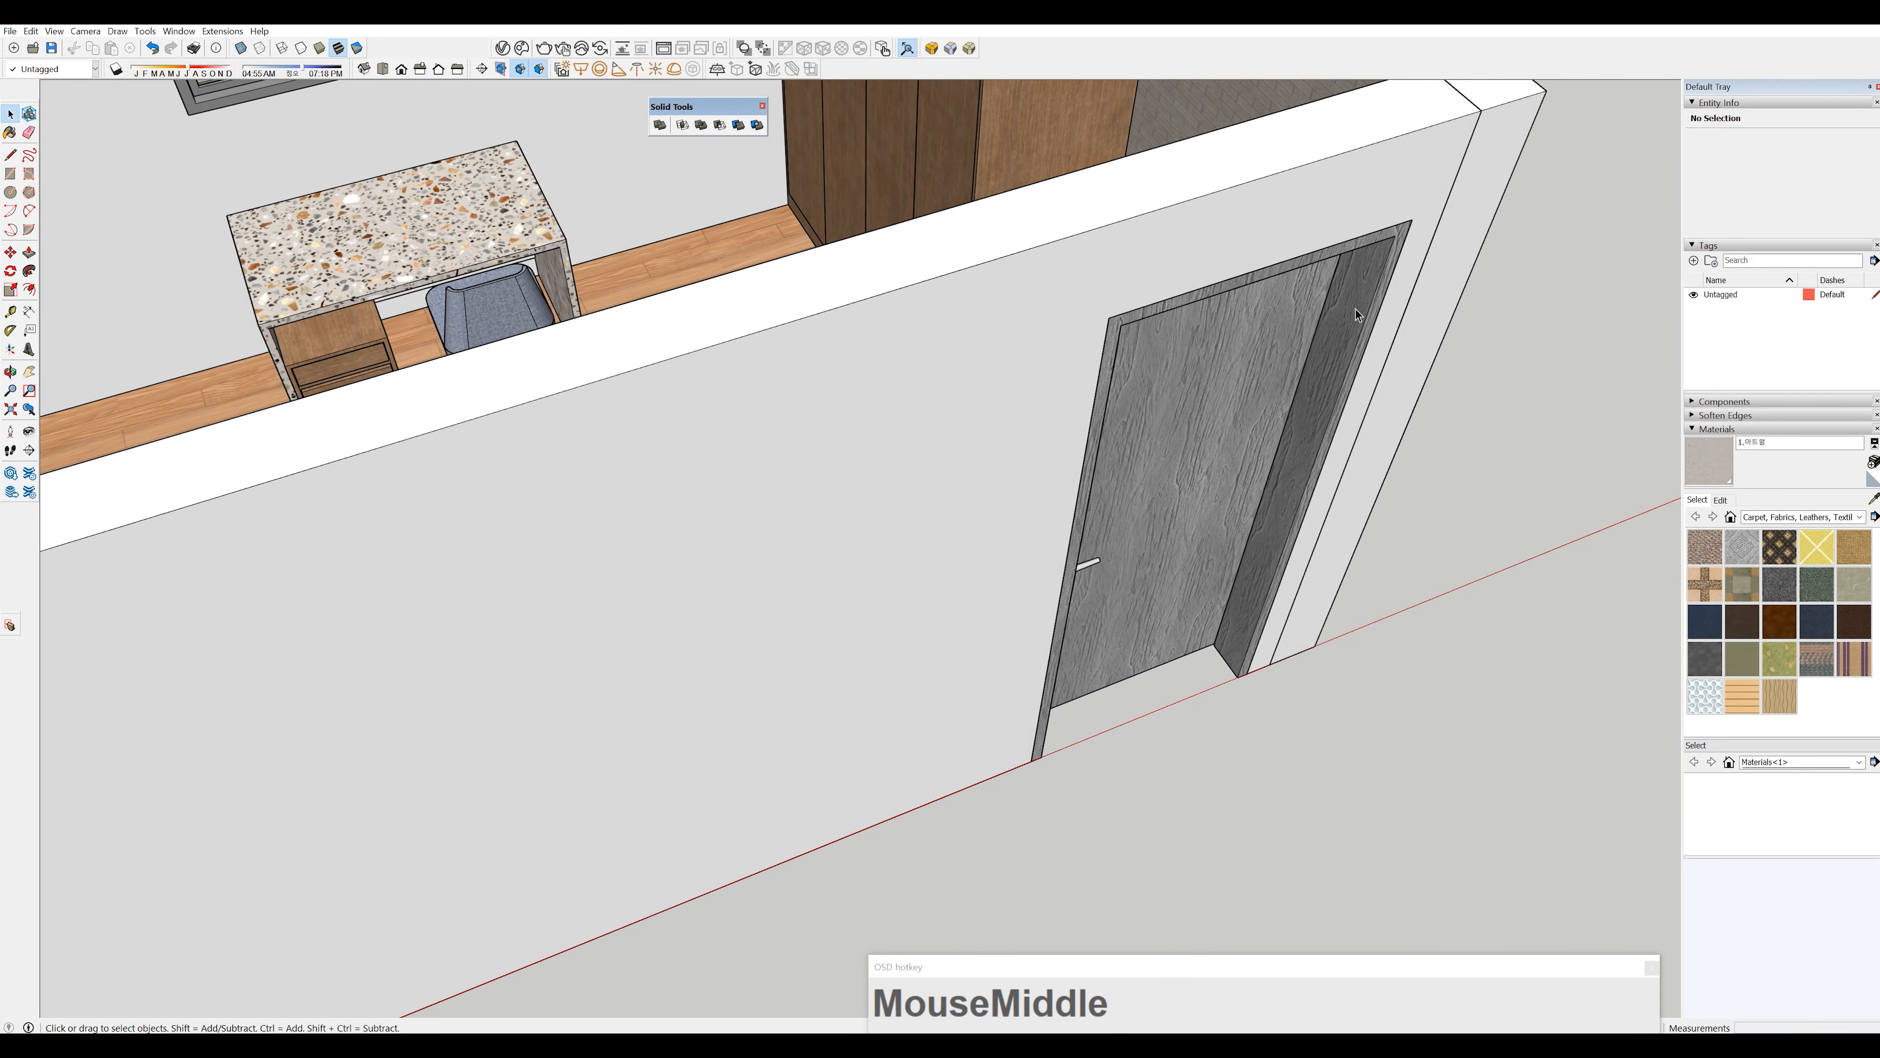
pyautogui.moveTo(1034, 768); pyautogui.dragTo(880, 696, button='middle')
pyautogui.scroll(3, 945, 651)
pyautogui.press('r')
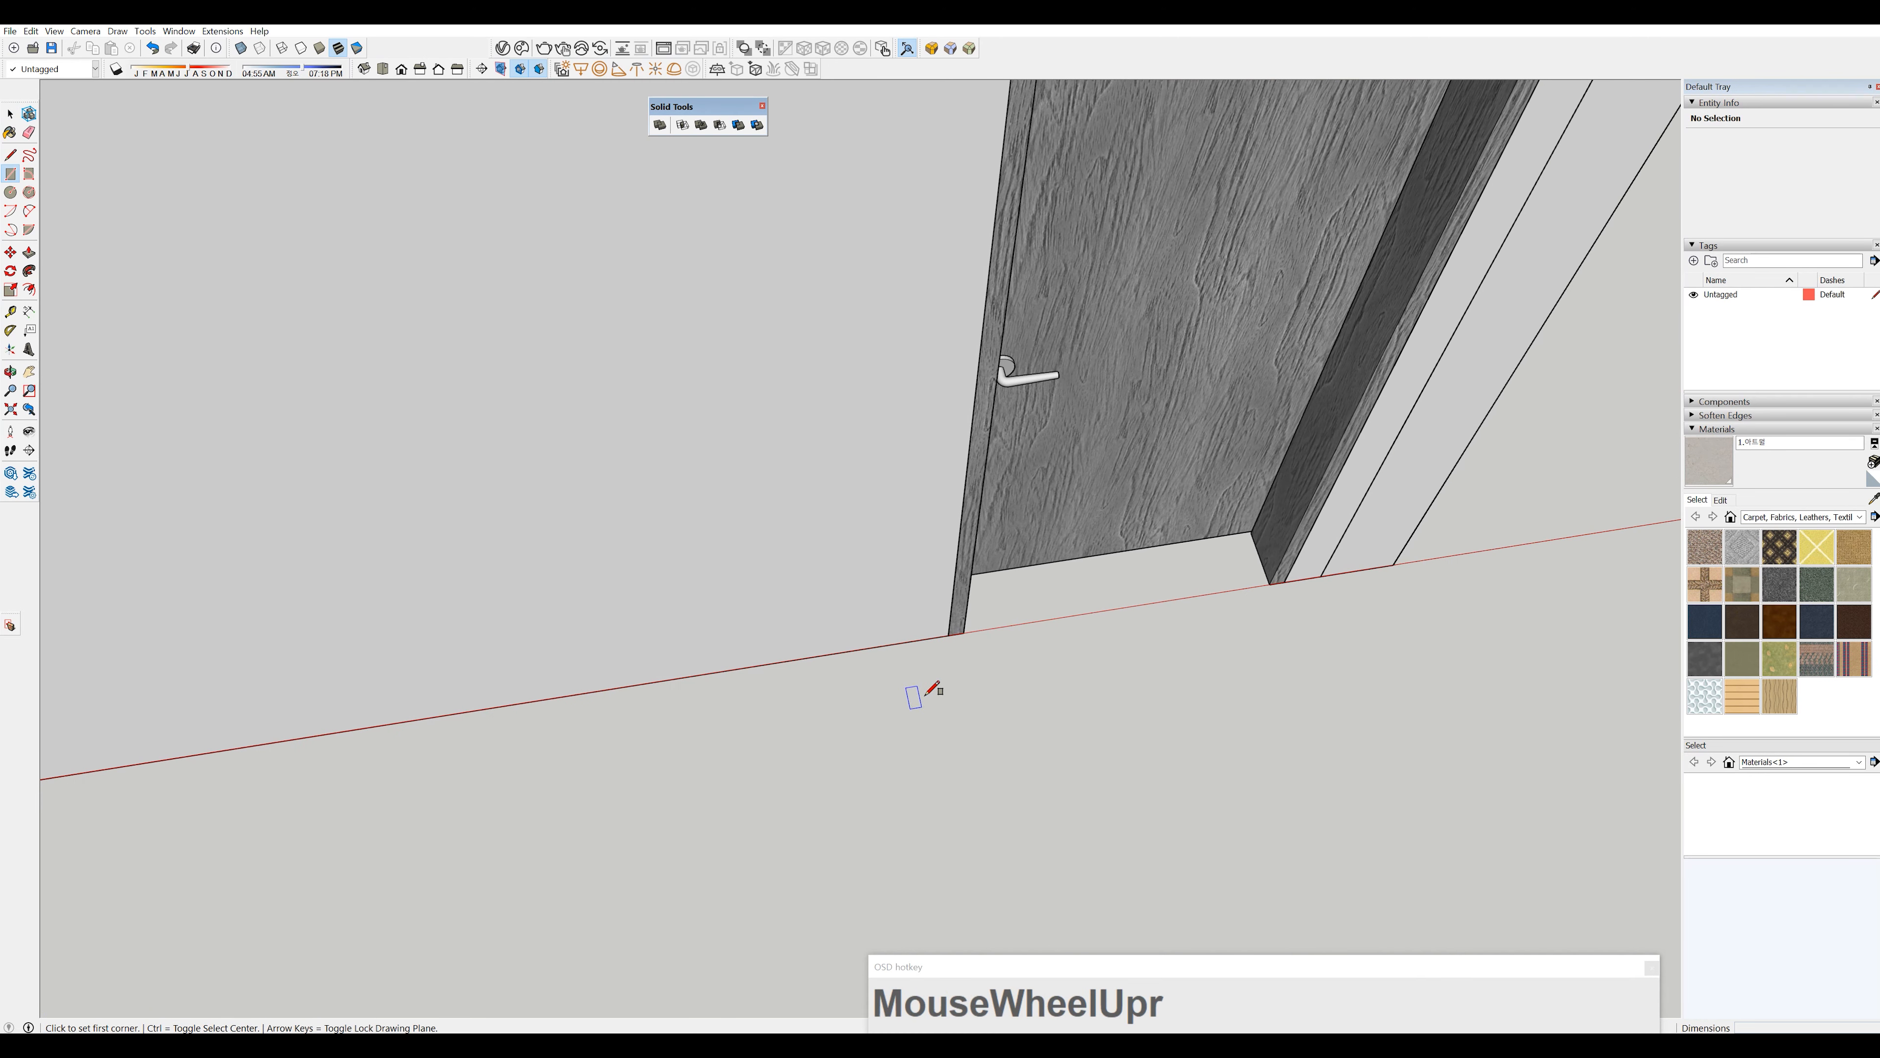
pyautogui.scroll(-1, 962, 641)
pyautogui.click(875, 758)
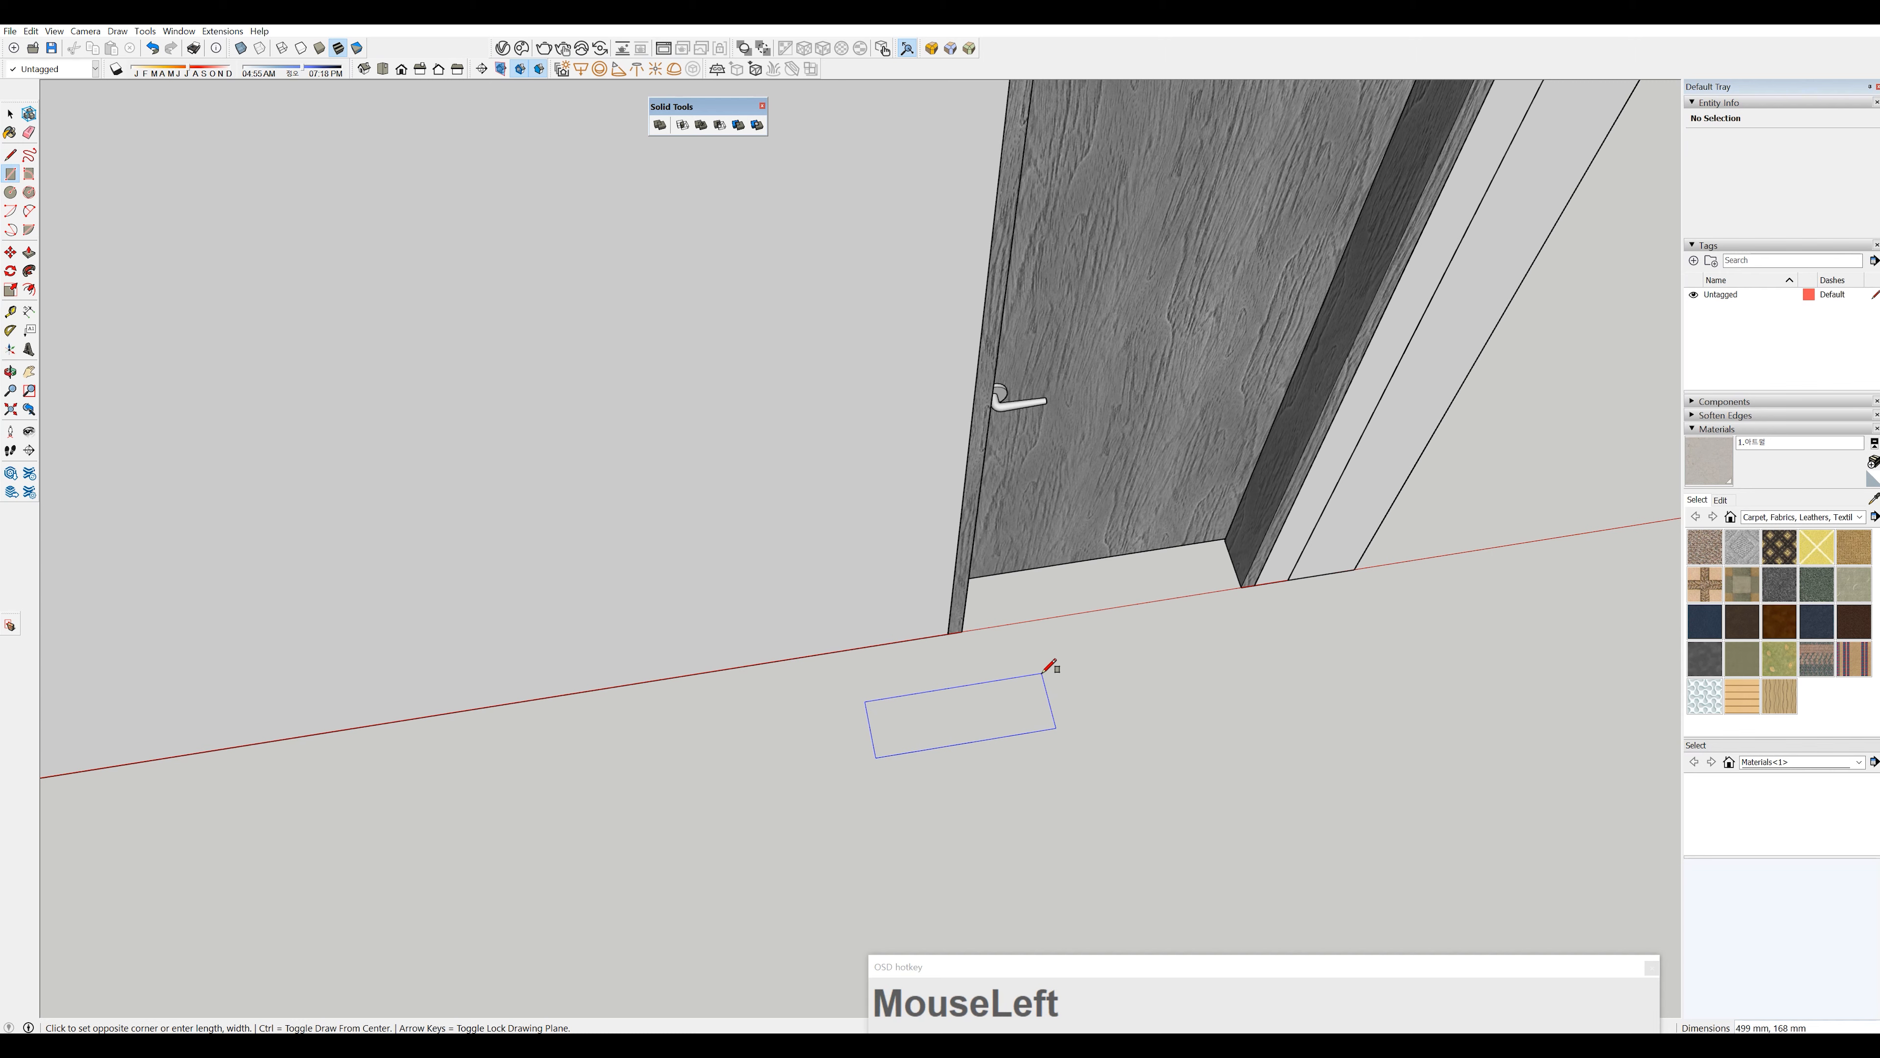
pyautogui.press('space')
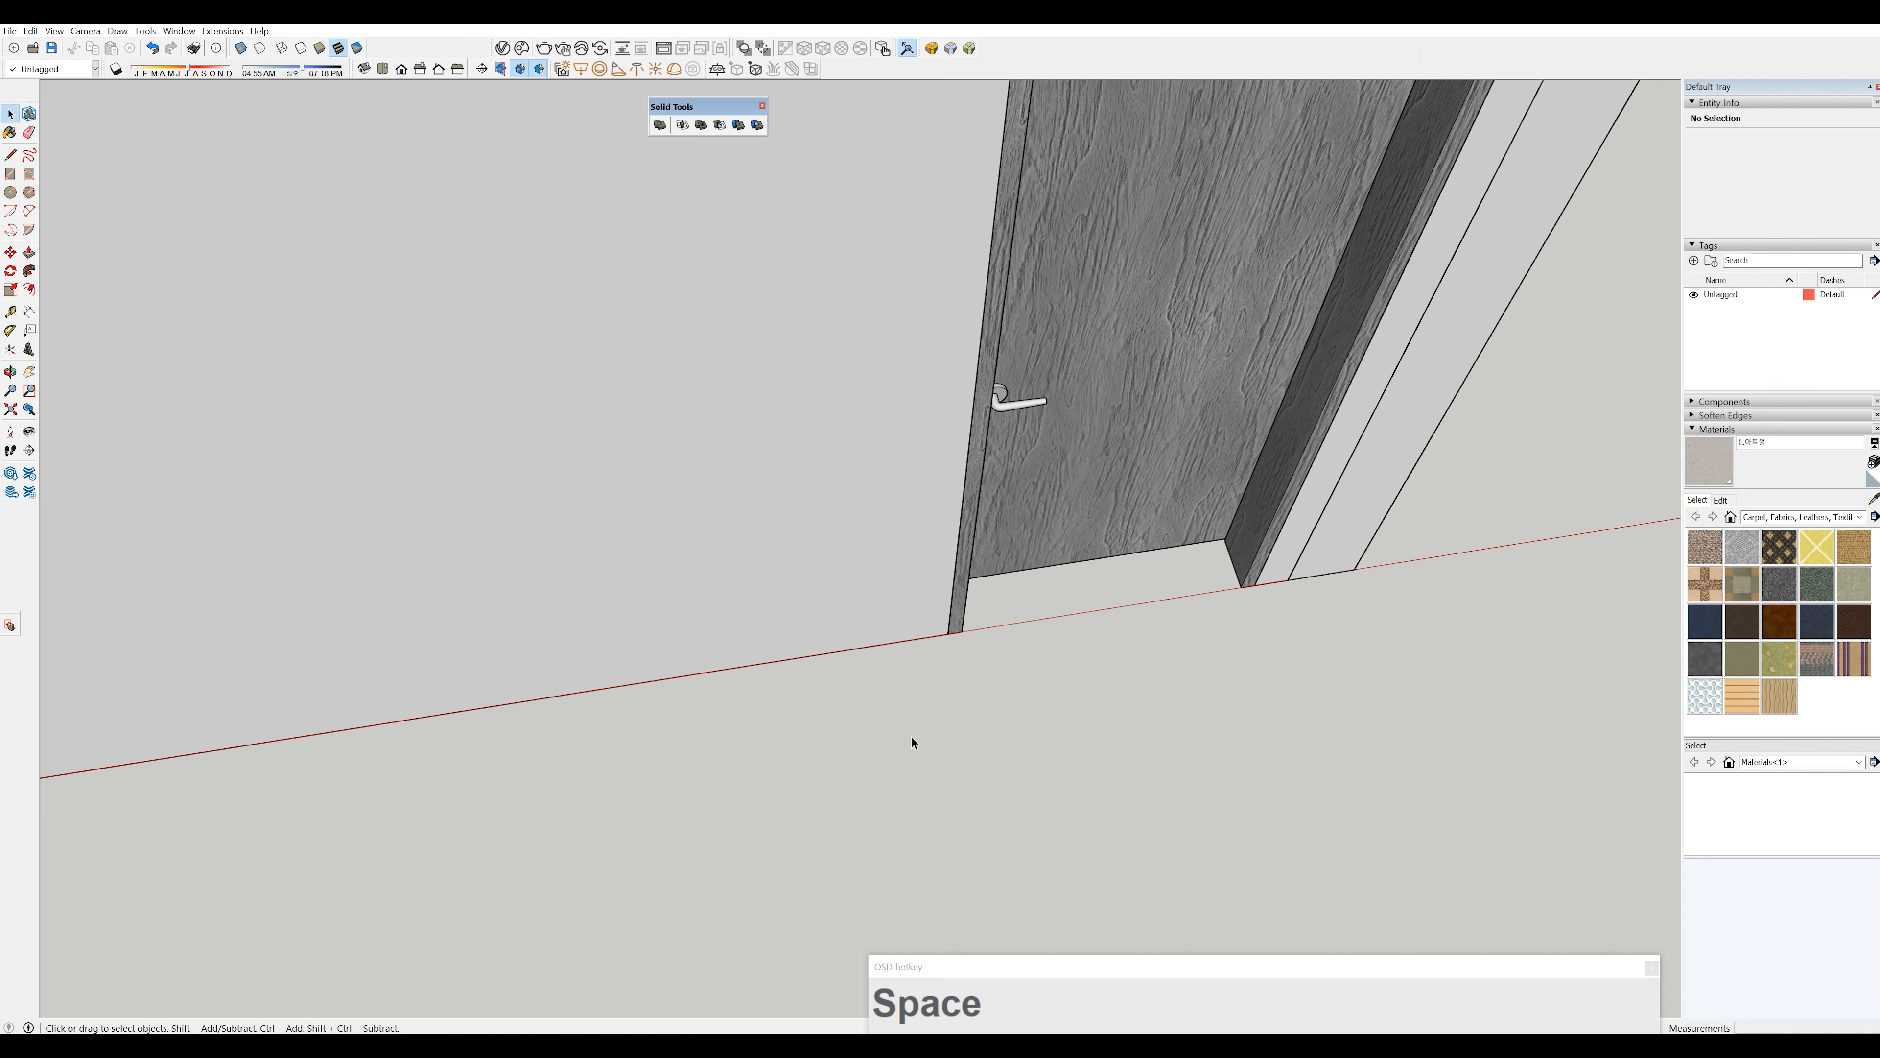
# - Draw a 60 x 12 mm rectangle on the ground in front of the door as the casing profile
pyautogui.press('r')
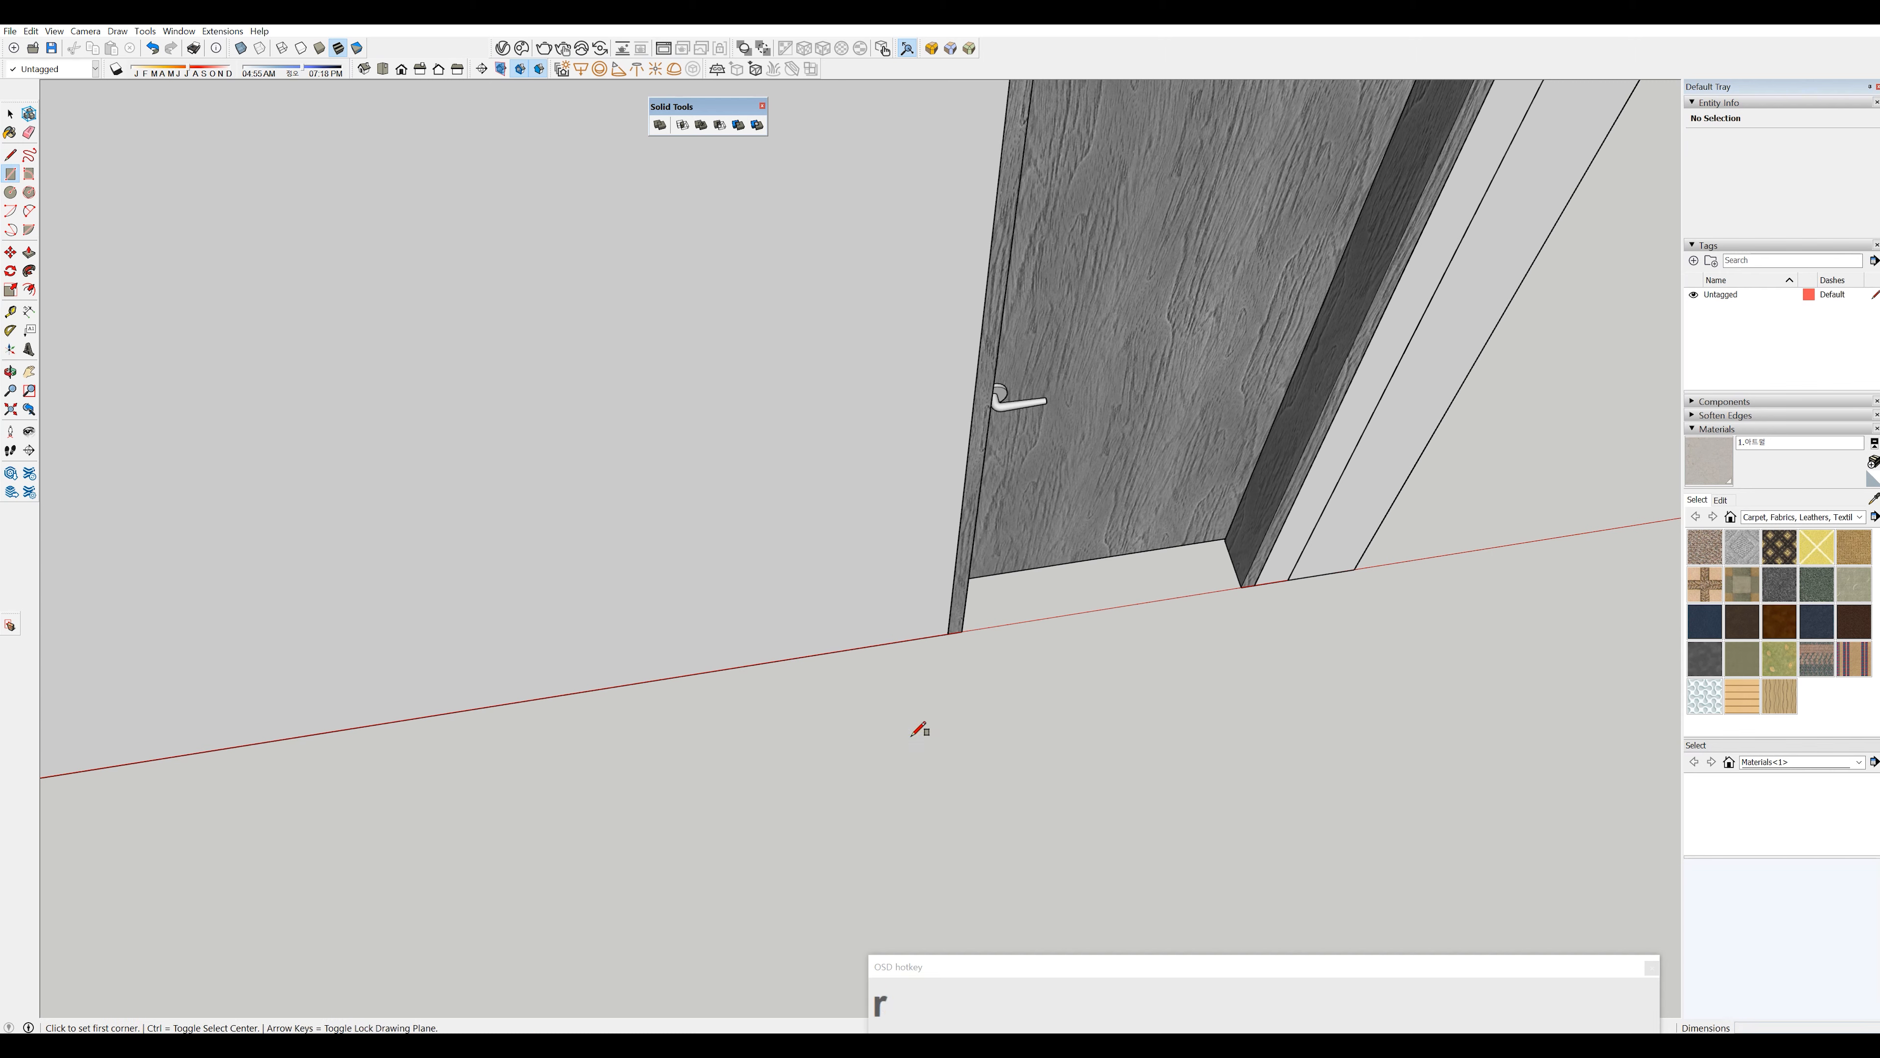
pyautogui.click(895, 744)
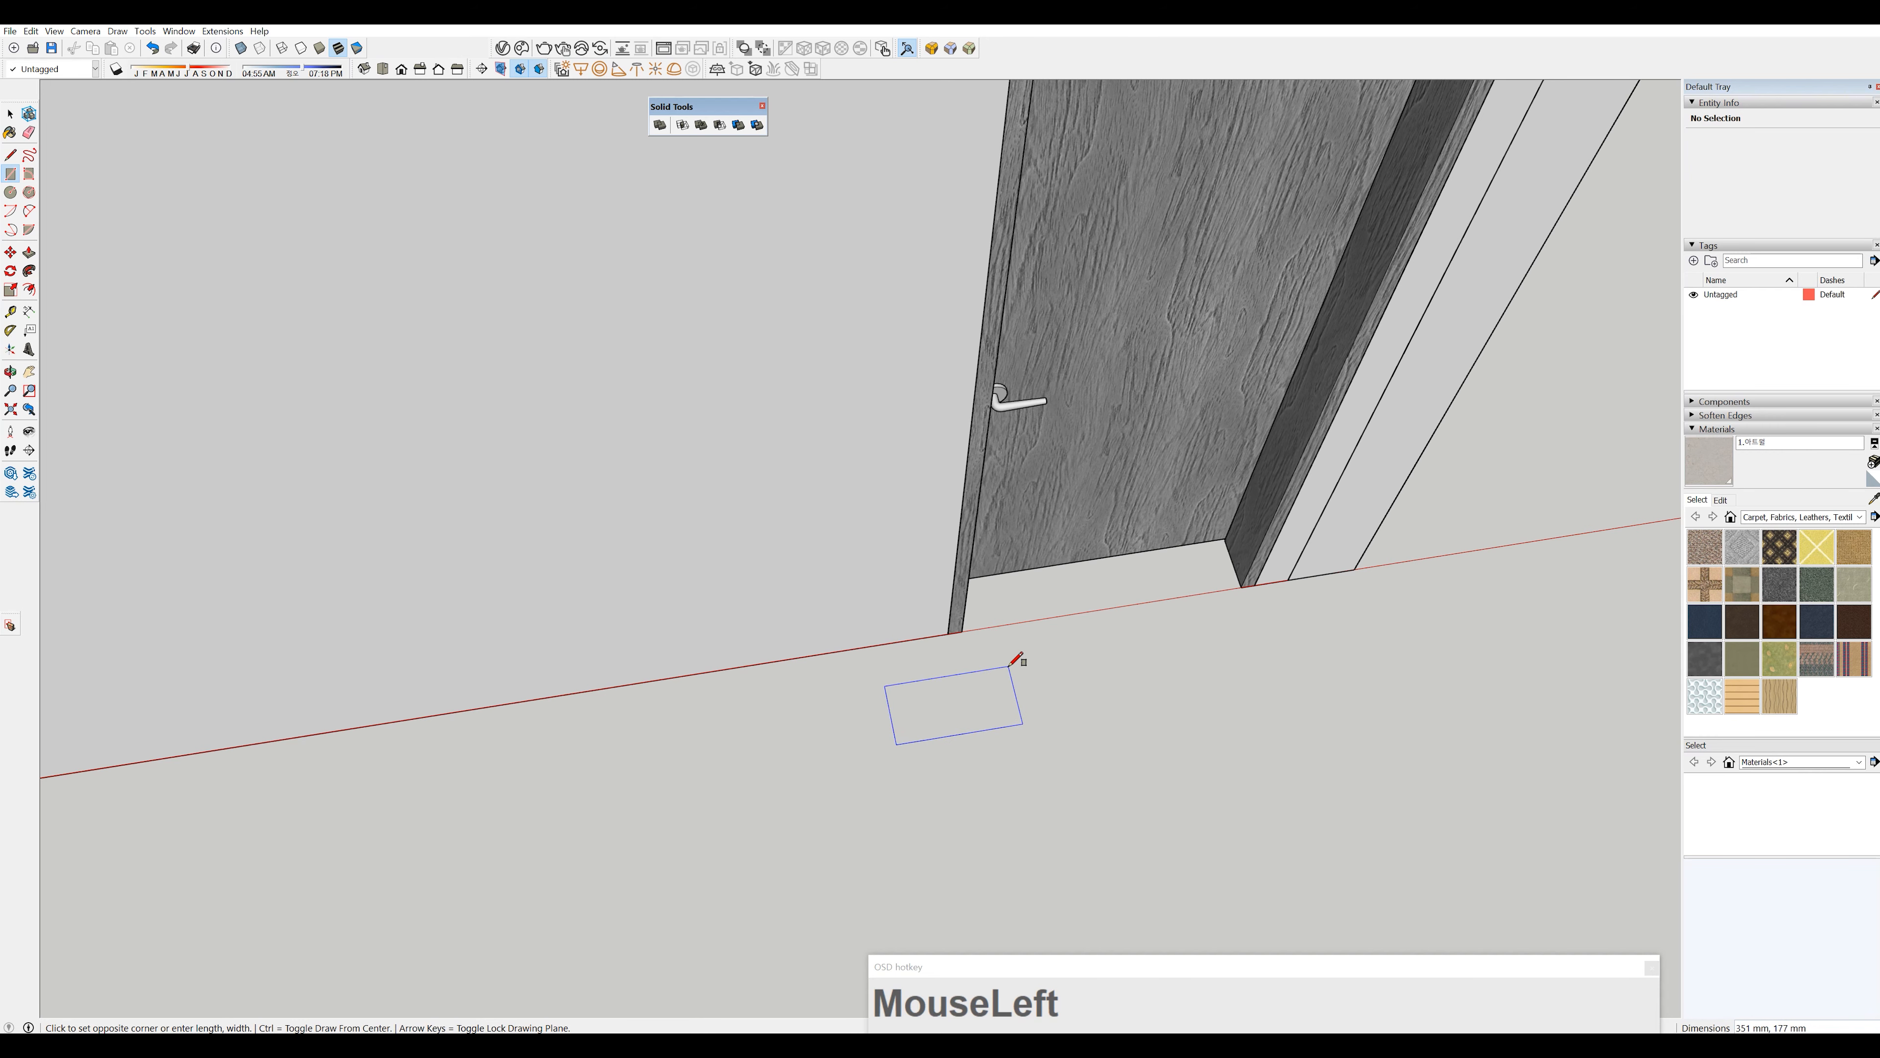
pyautogui.write('60,12')
pyautogui.press('Return')
pyautogui.scroll(5, 907, 716)
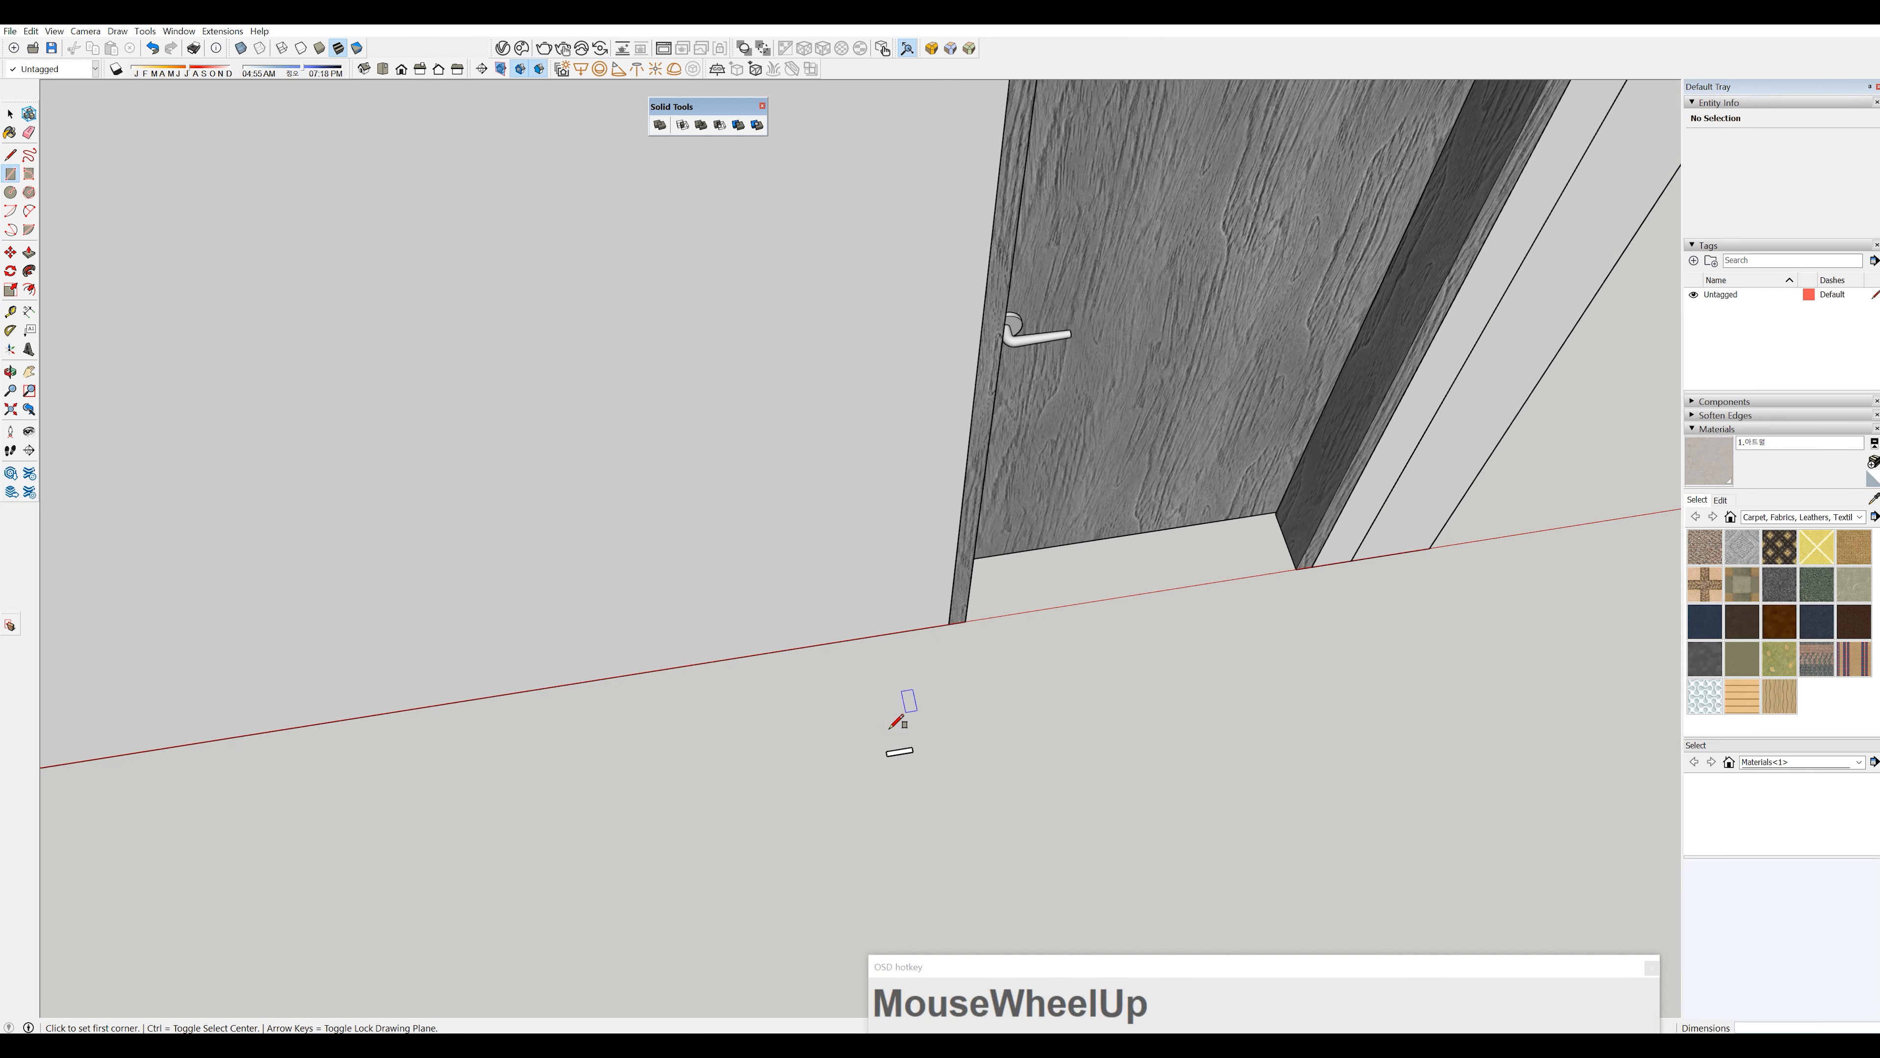
# - Move the small profile rectangle by its wall-side corner near the door onto the outer bottom corner of the handle-side jamb
pyautogui.press('space')
pyautogui.click(914, 770)
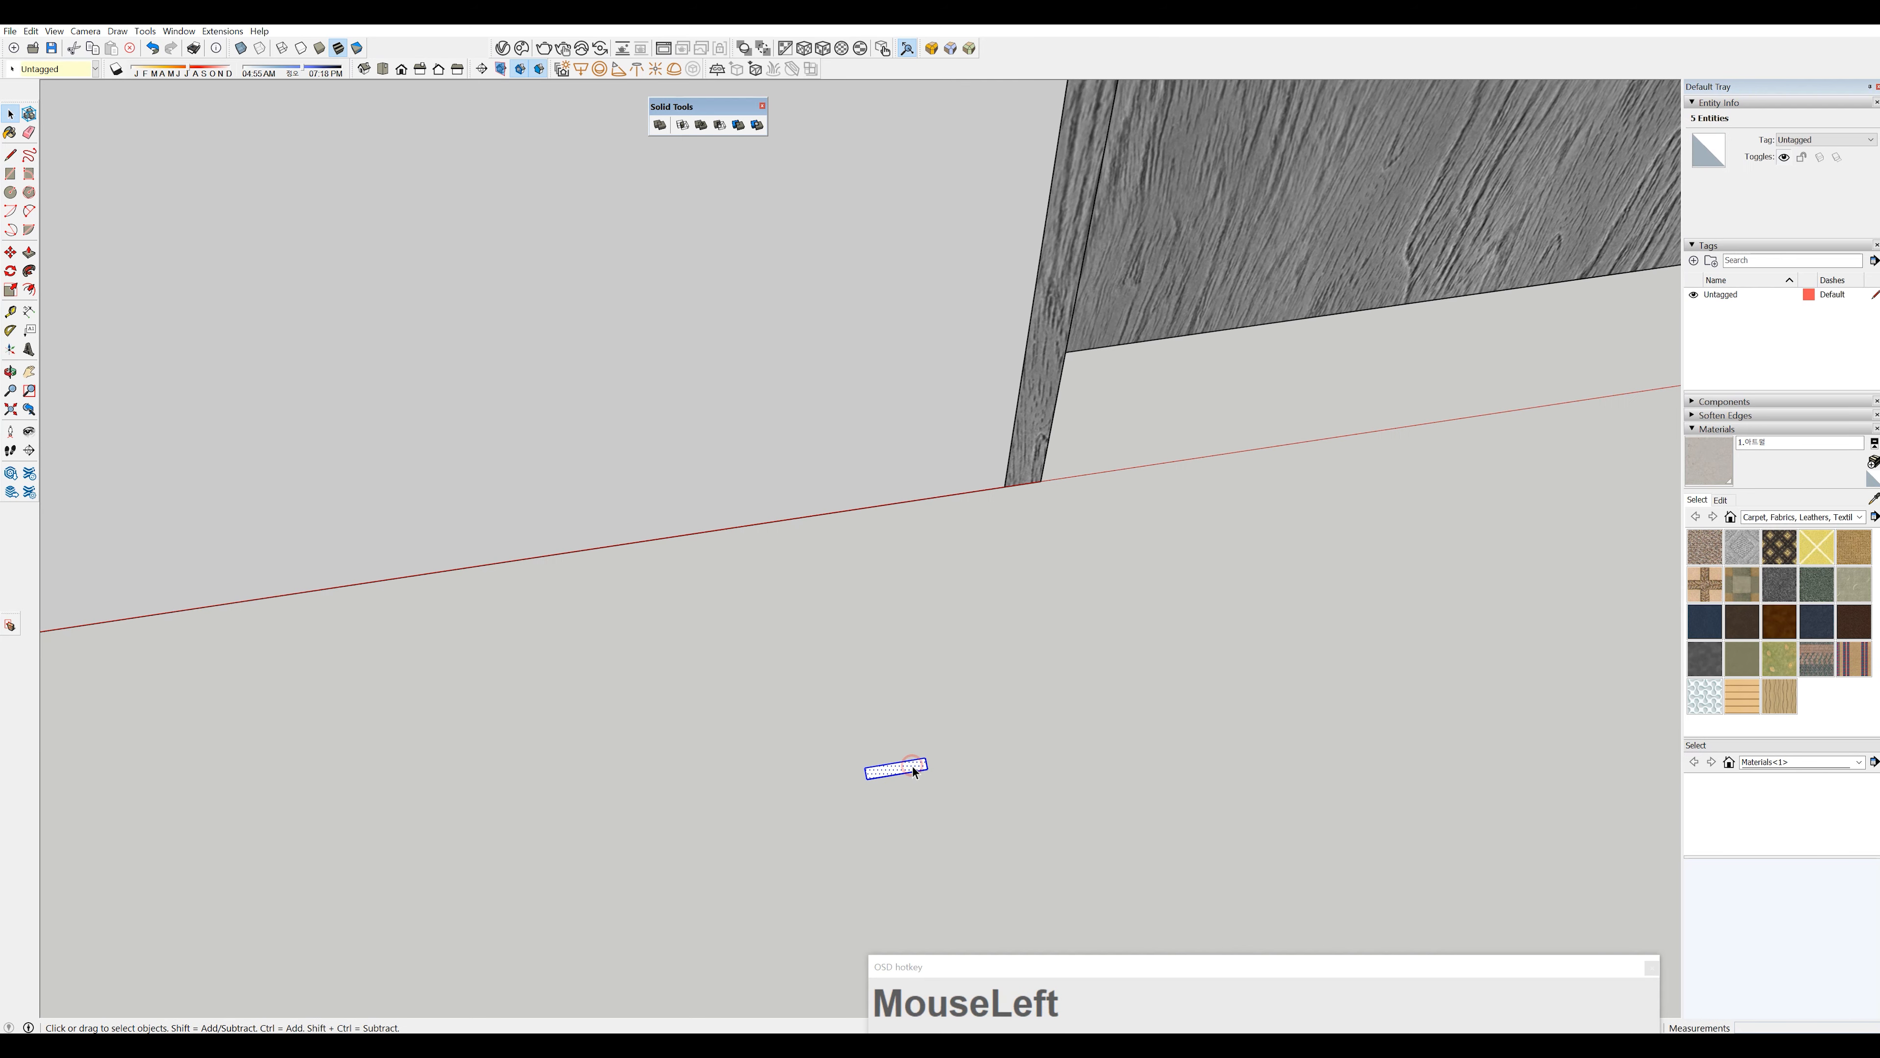
pyautogui.press('m')
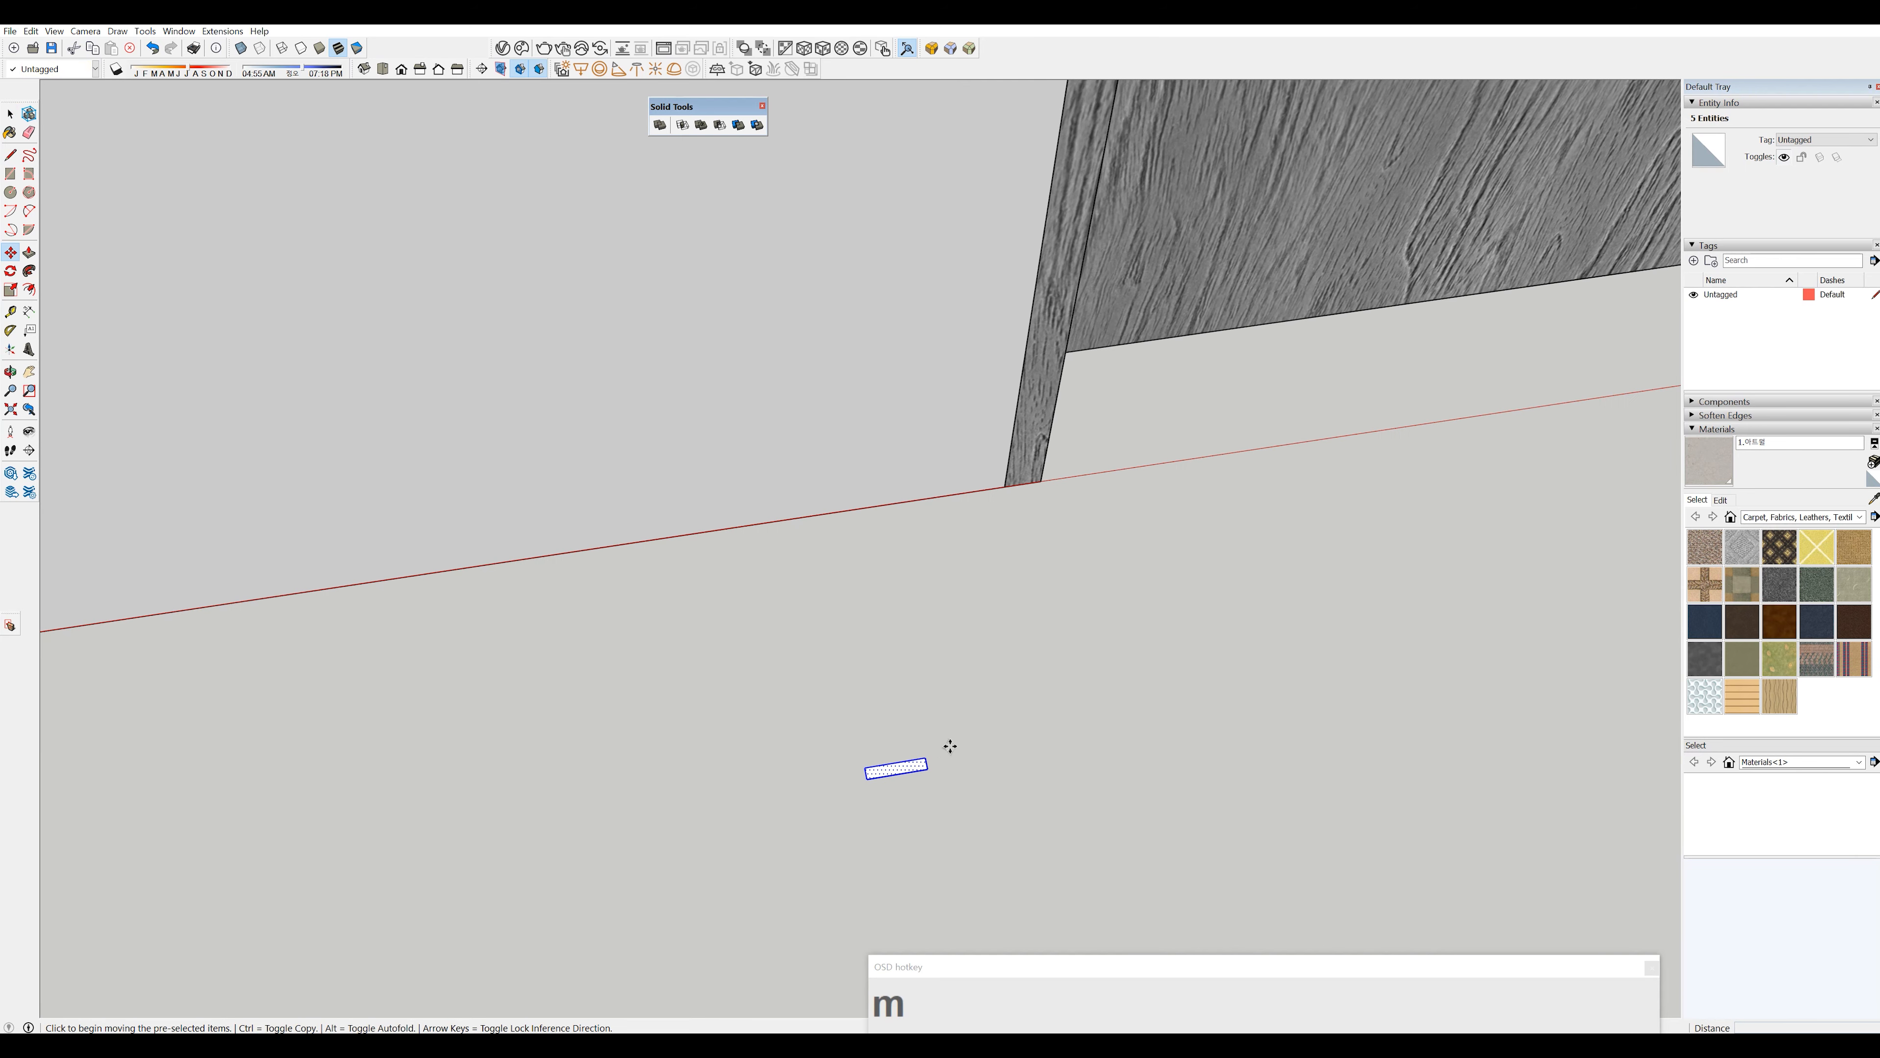
pyautogui.click(926, 755)
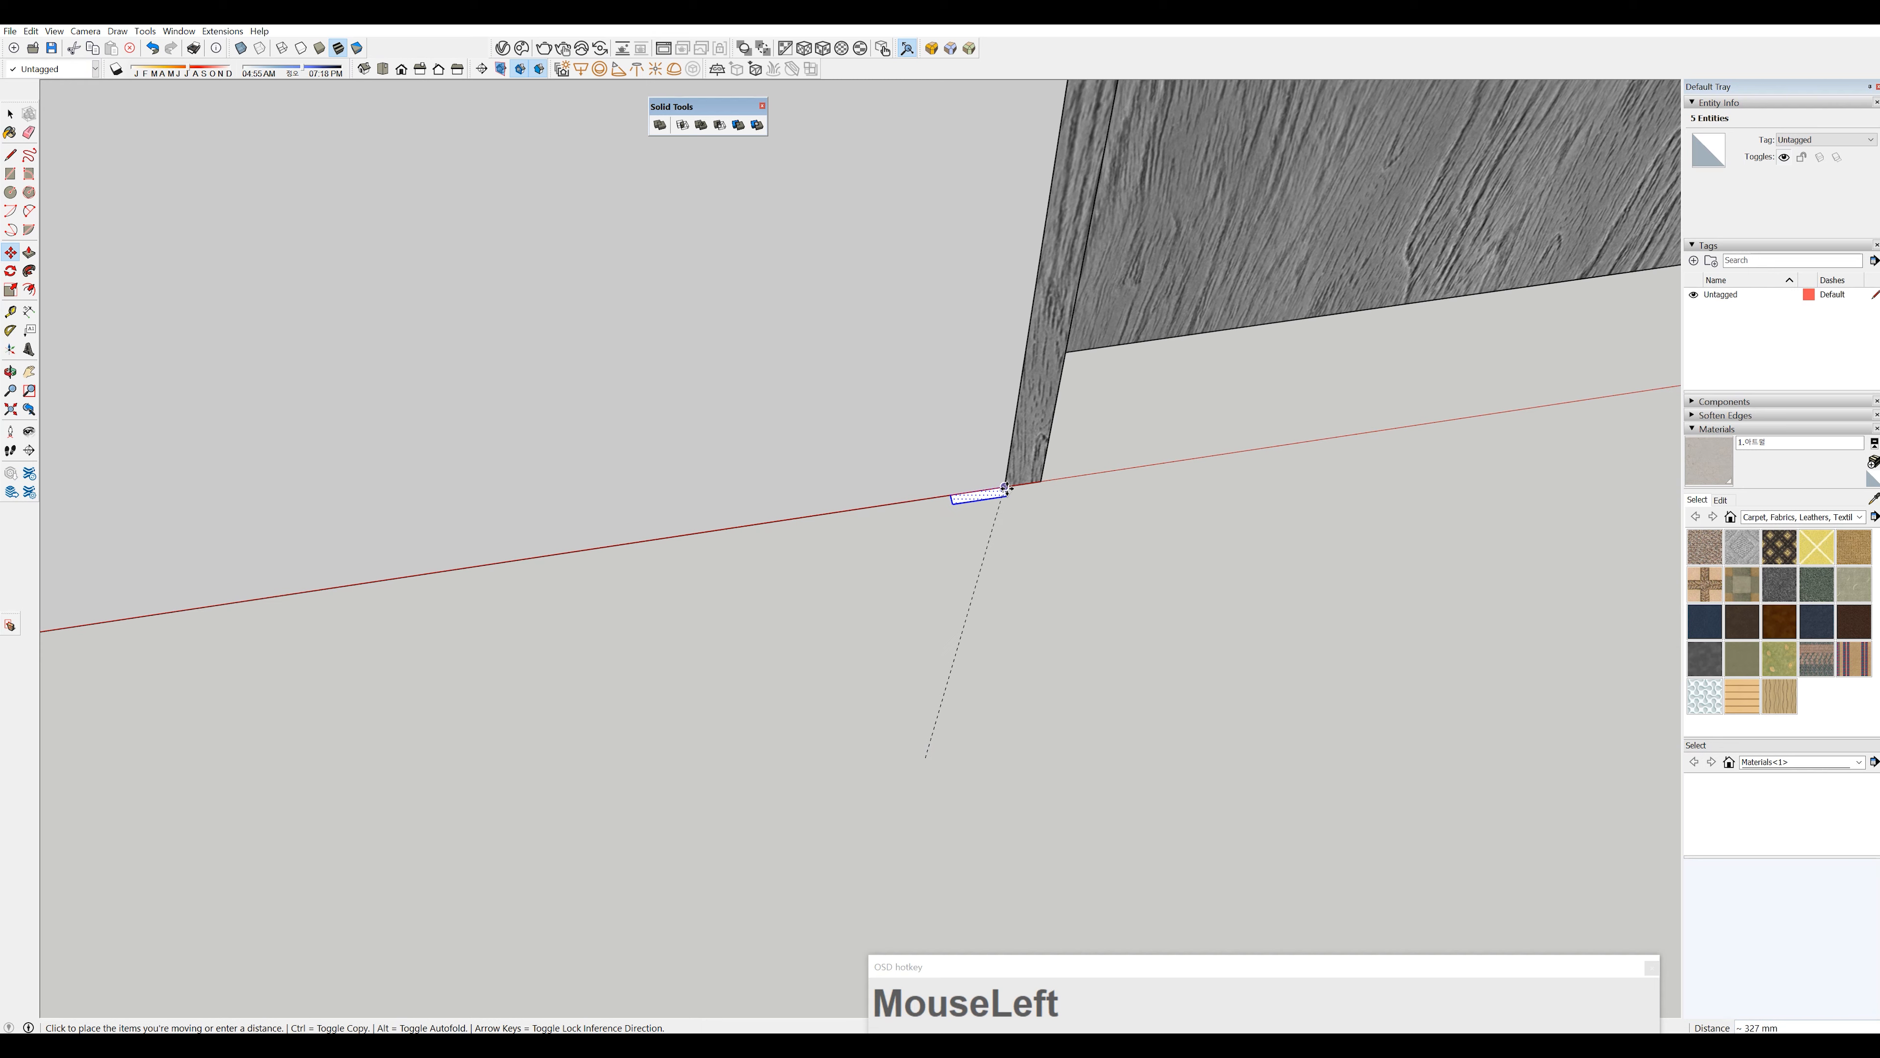
pyautogui.moveTo(1007, 487); pyautogui.dragTo(810, 705, button='middle')
pyautogui.scroll(3, 786, 675)
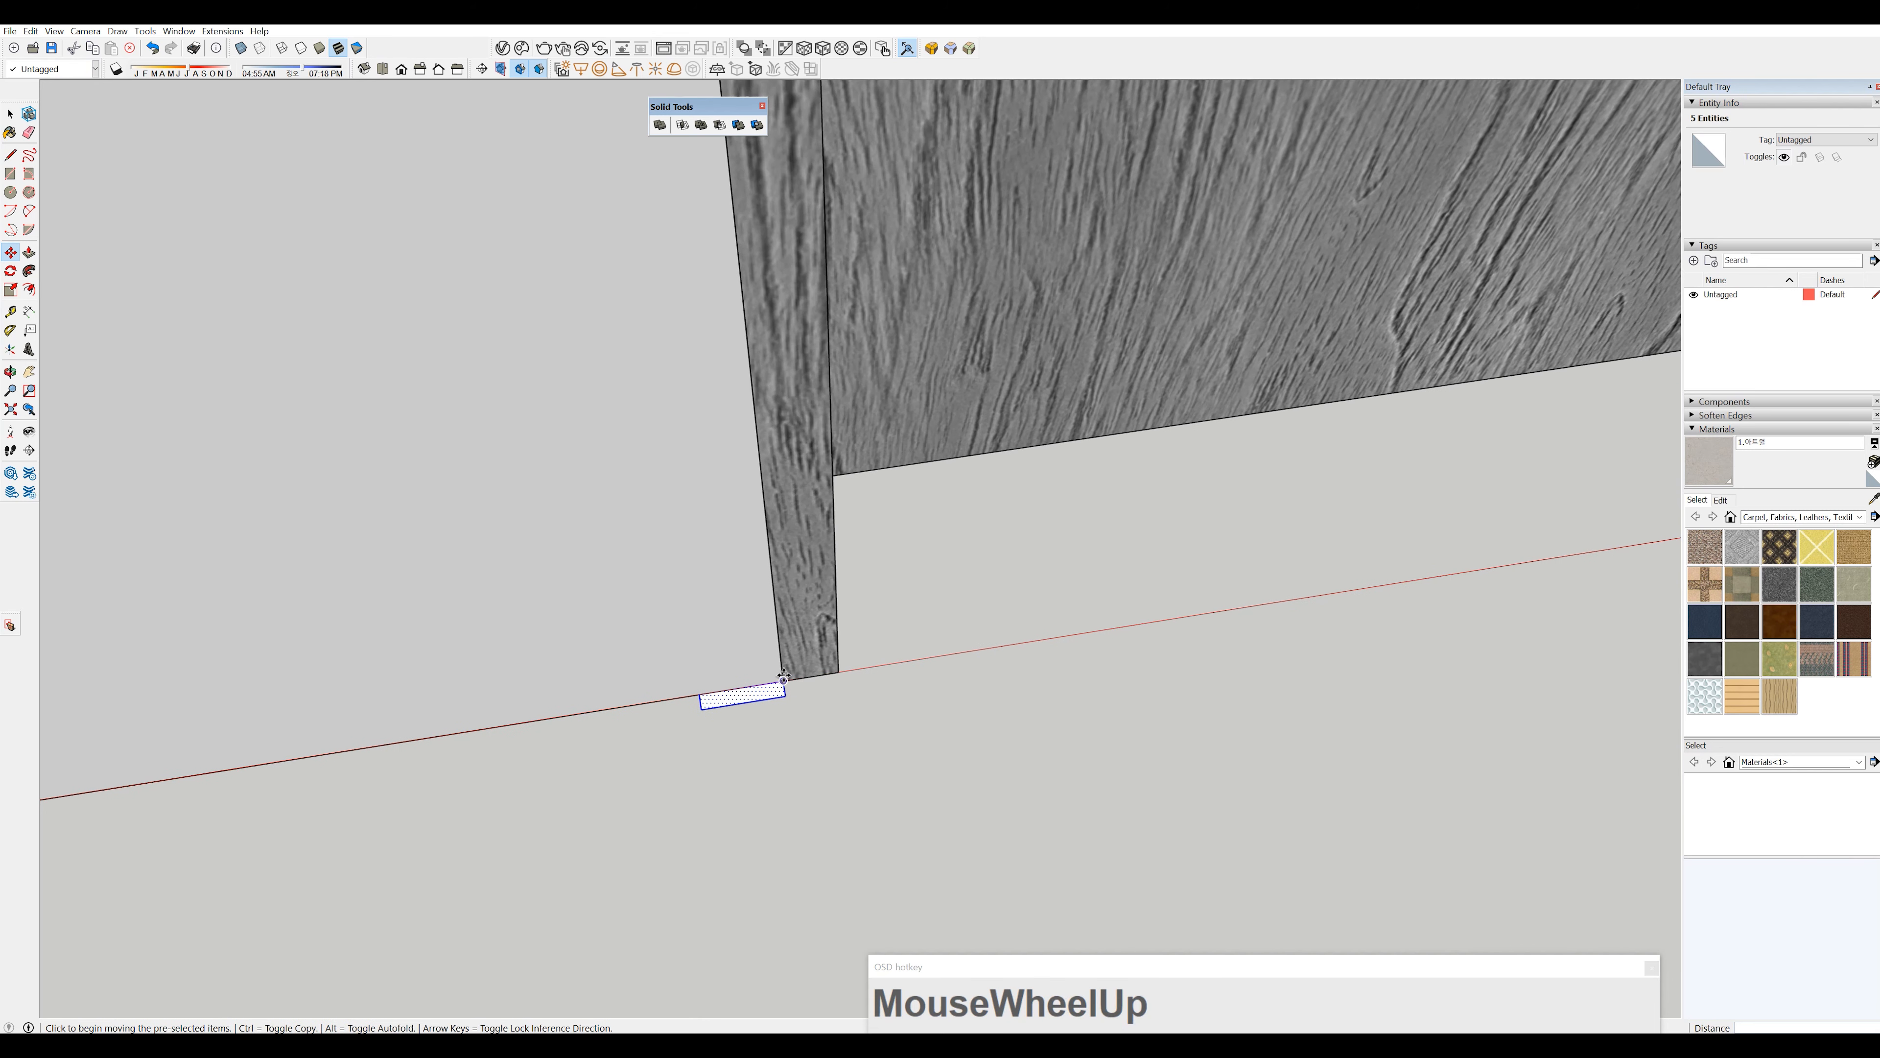
# - Shift the profile rectangle 10 mm along the wall towards the door opening so it overlaps the jamb
pyautogui.click(783, 676)
pyautogui.write('10')
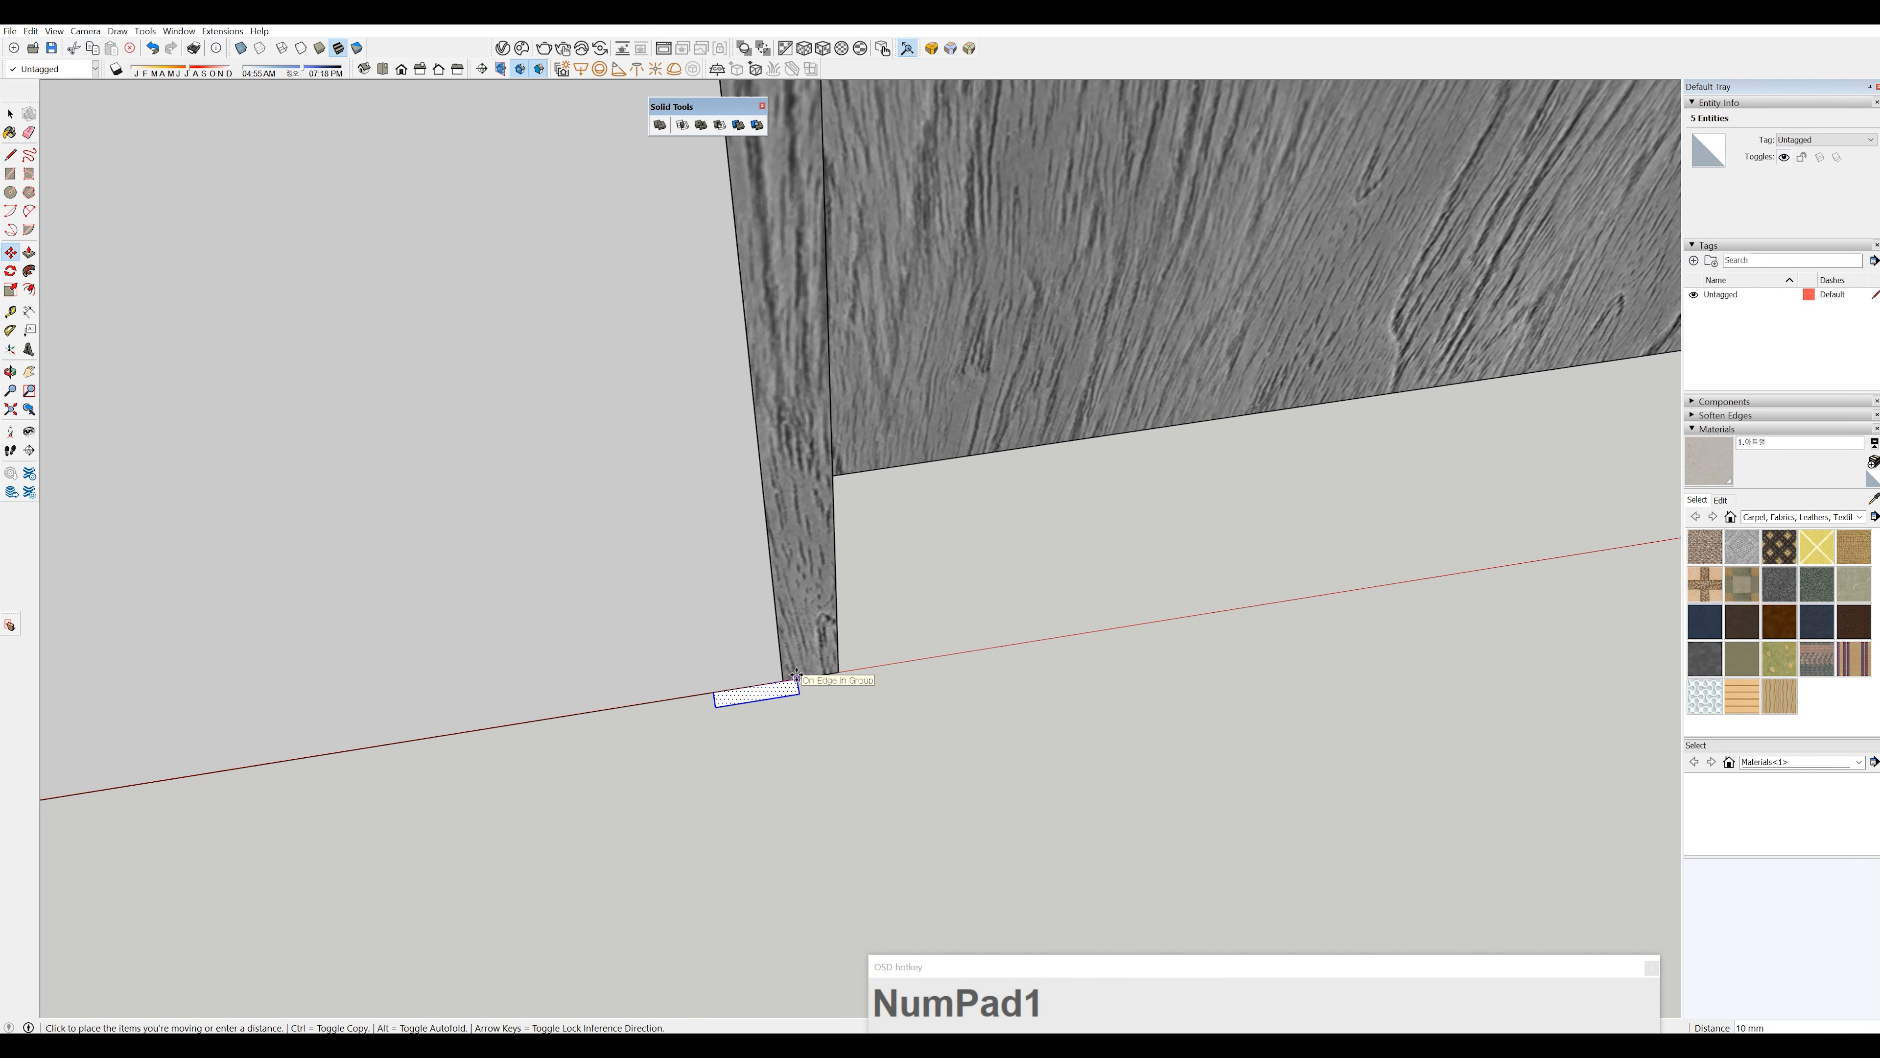
pyautogui.press('Return')
pyautogui.press('space')
# - Draw a 2100 x 900 mm rectangle over the door frame, from its handle-side bottom corner to the opposite top corner
pyautogui.scroll(-5, 798, 675)
pyautogui.scroll(1, 798, 675)
pyautogui.scroll(2, 799, 678)
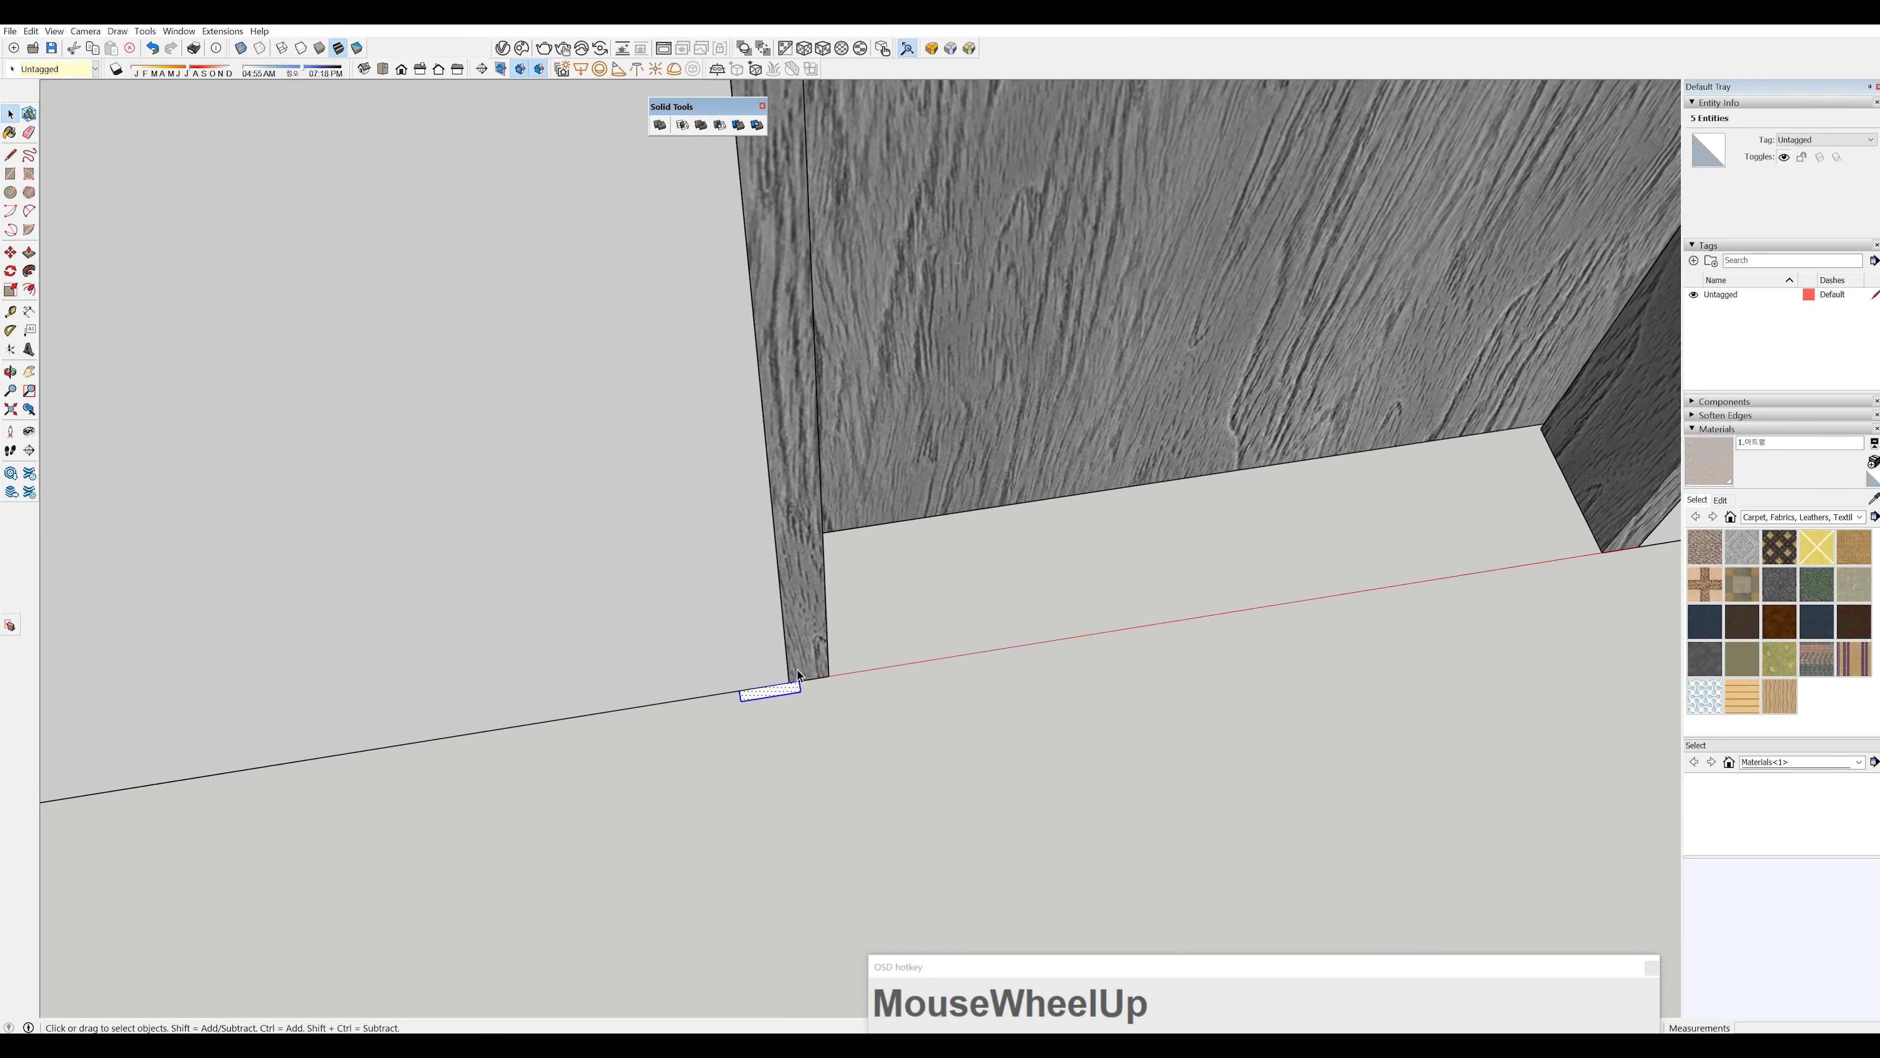
pyautogui.press('r')
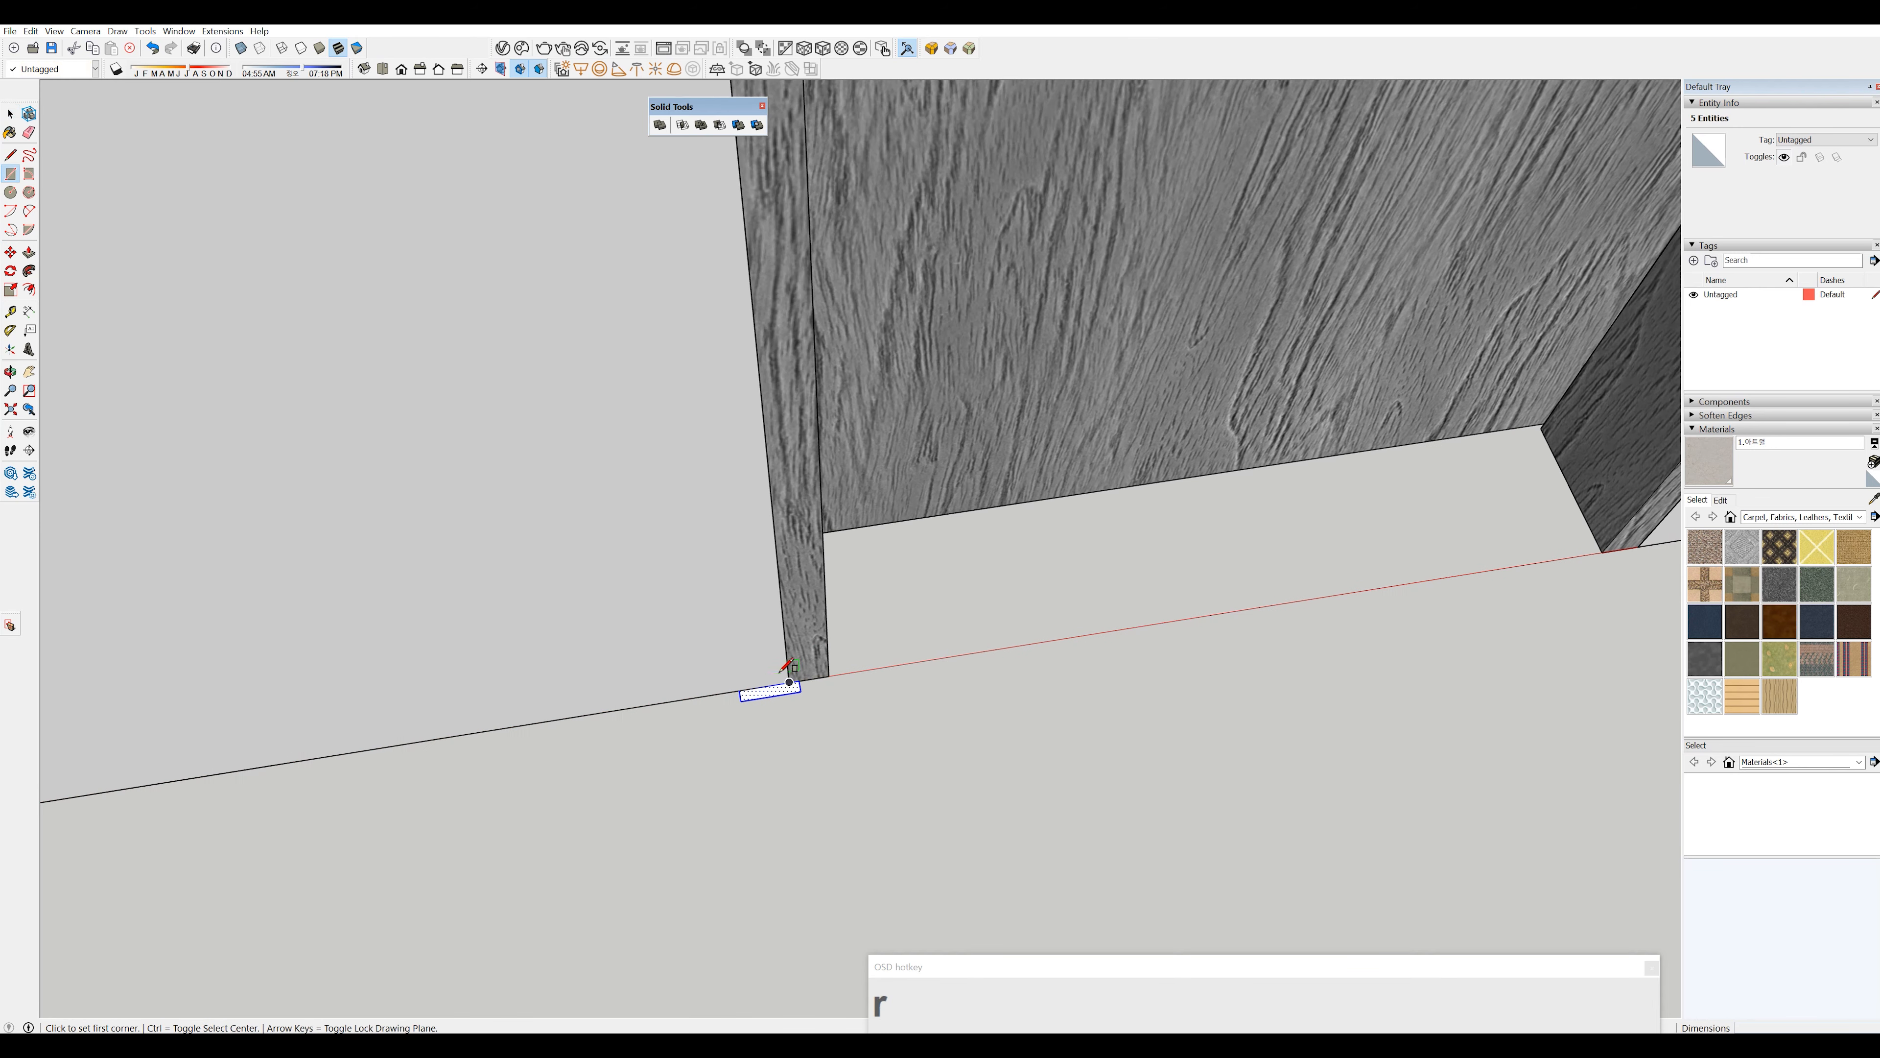
pyautogui.click(789, 682)
pyautogui.scroll(-6, 894, 519)
pyautogui.scroll(1, 916, 486)
pyautogui.keyDown('shift'); pyautogui.moveTo(1051, 337); pyautogui.dragTo(944, 470, button='middle'); pyautogui.keyUp('shift')
pyautogui.scroll(3, 1036, 330)
pyautogui.click(1065, 251)
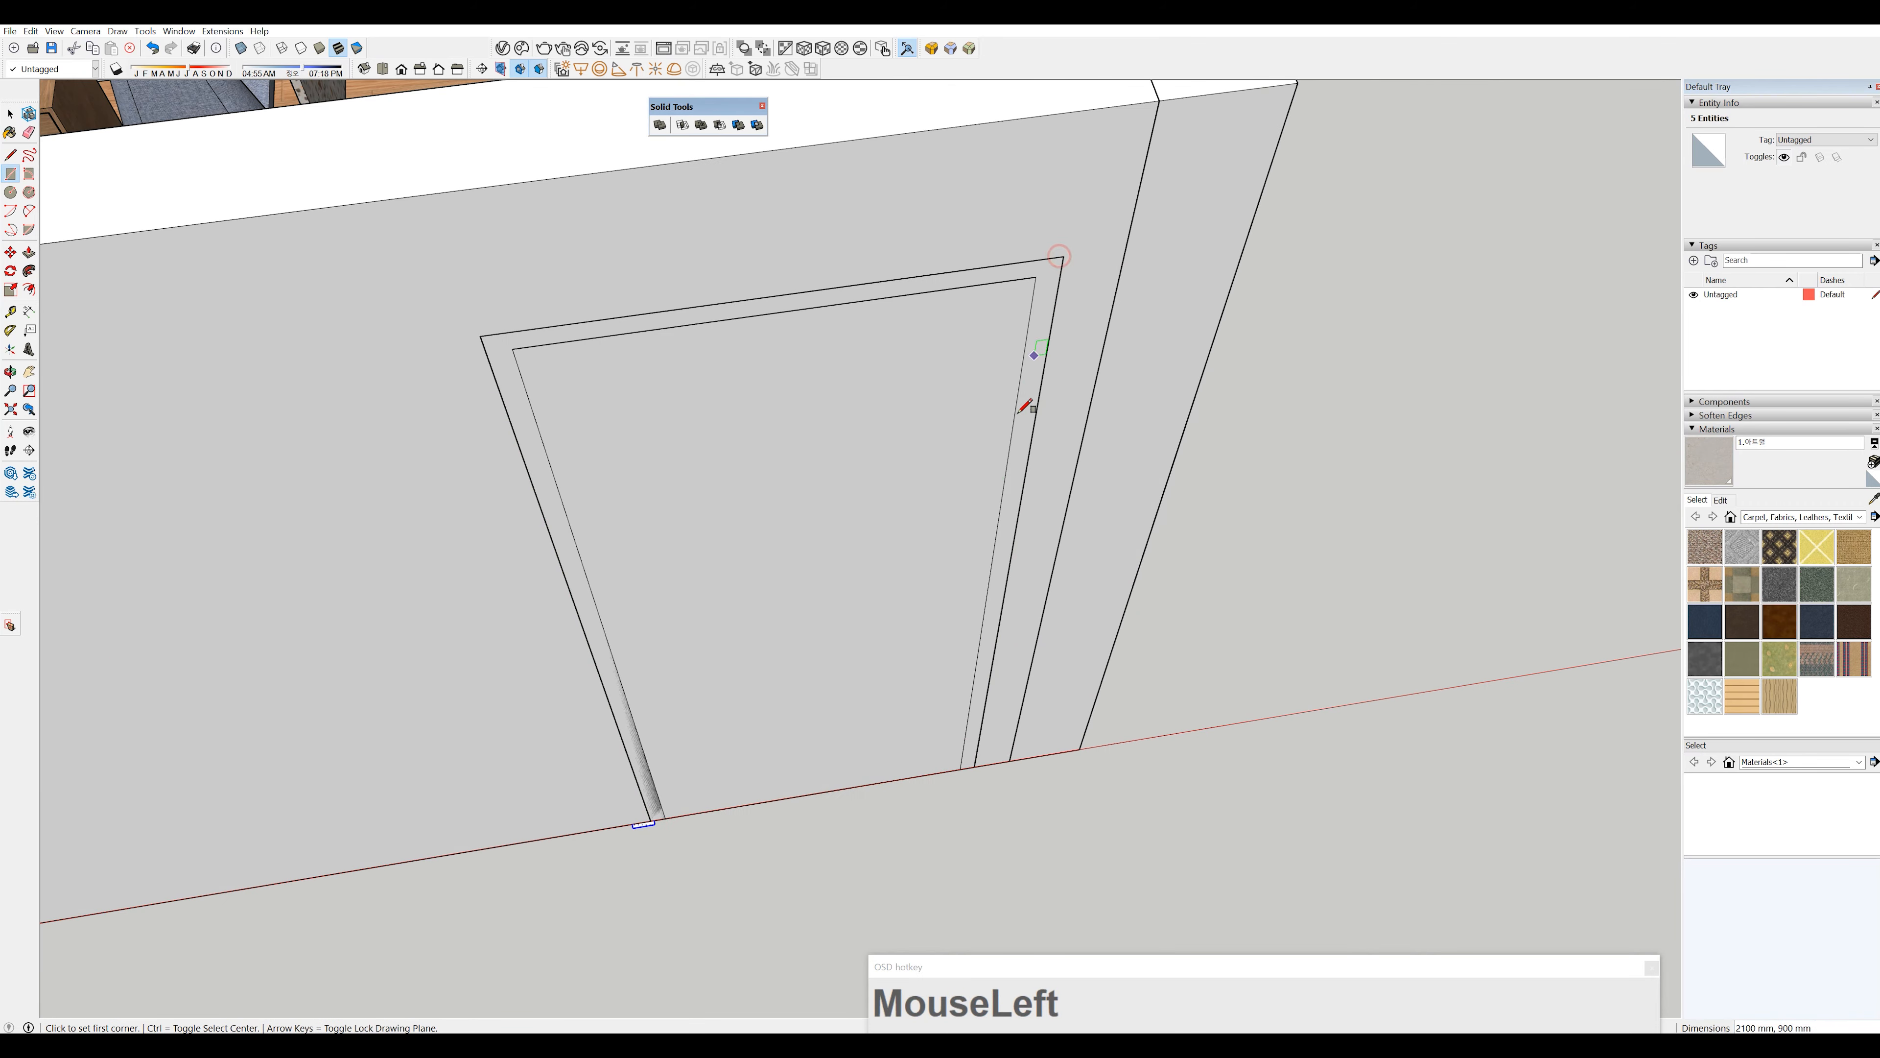
# - Erase the bottom edge of the rectangle covering the door, leaving only its two sides and top as a path
pyautogui.keyDown('shift'); pyautogui.moveTo(932, 698); pyautogui.dragTo(1060, 607, button='middle'); pyautogui.keyUp('shift')
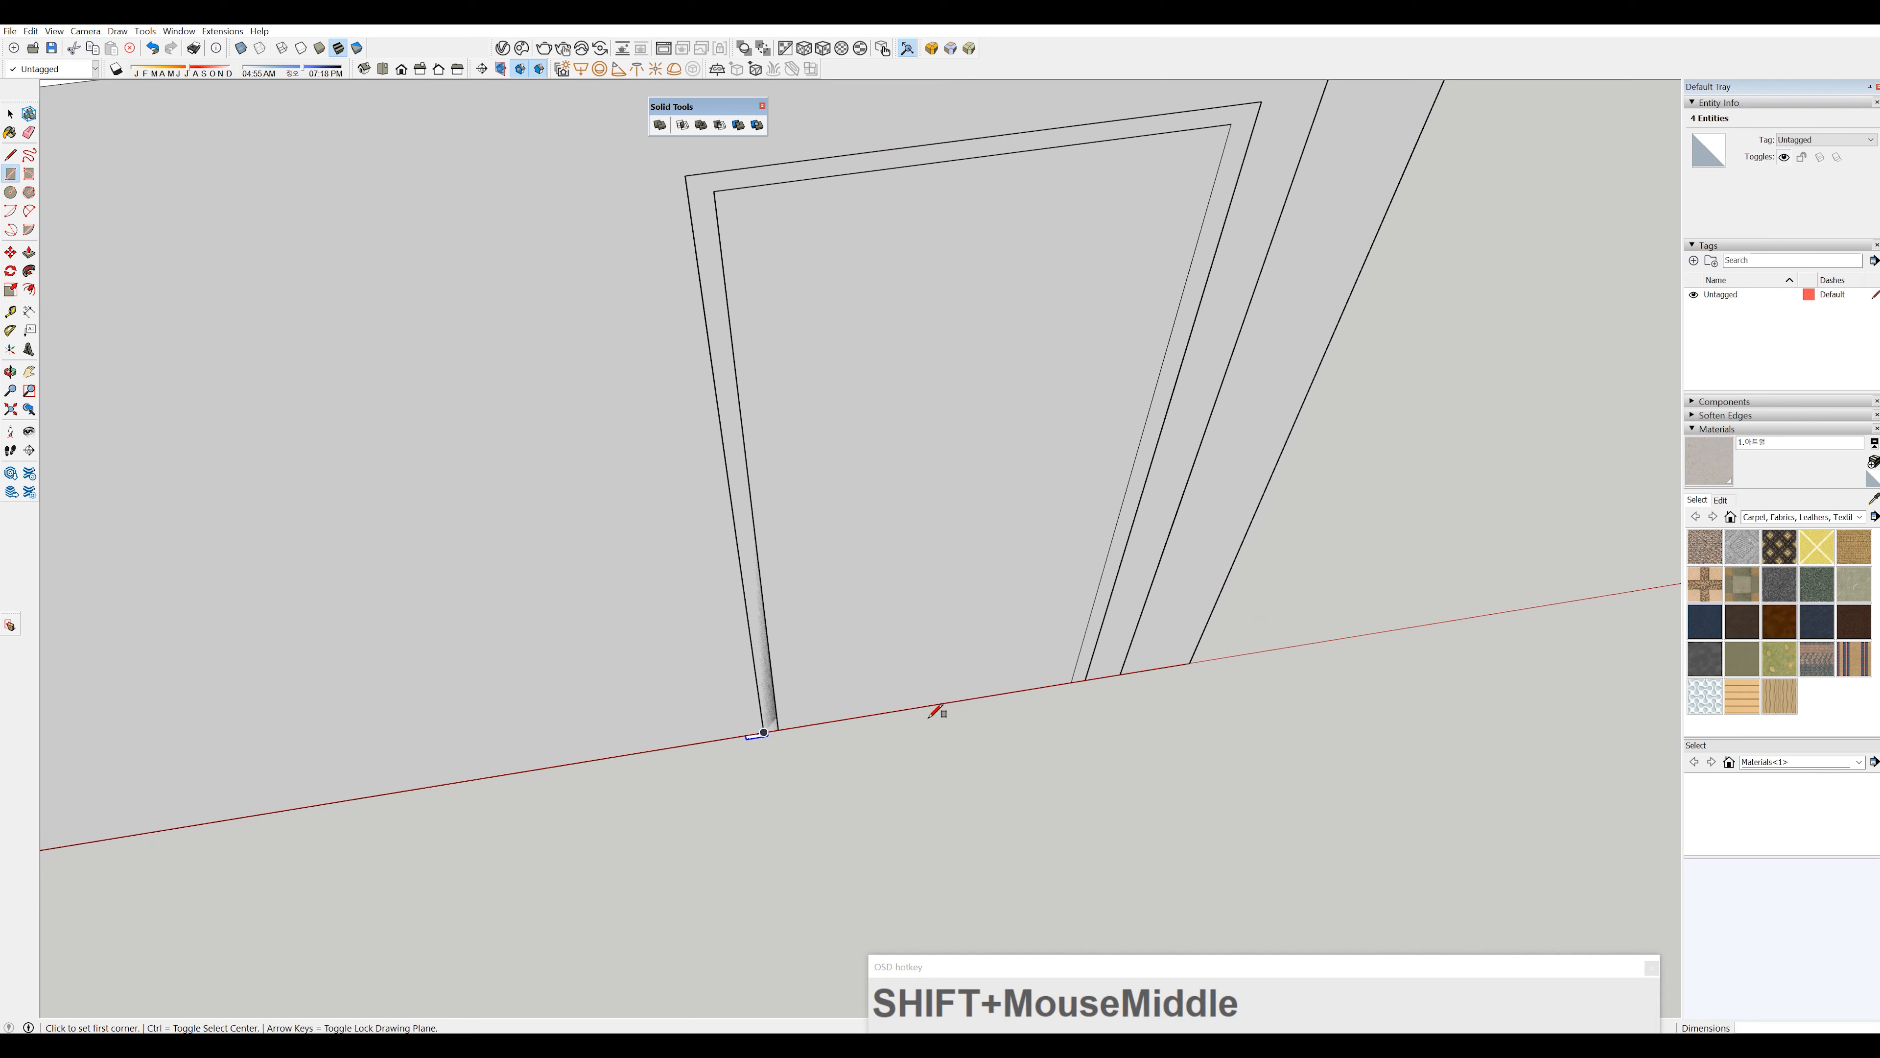
pyautogui.press('e')
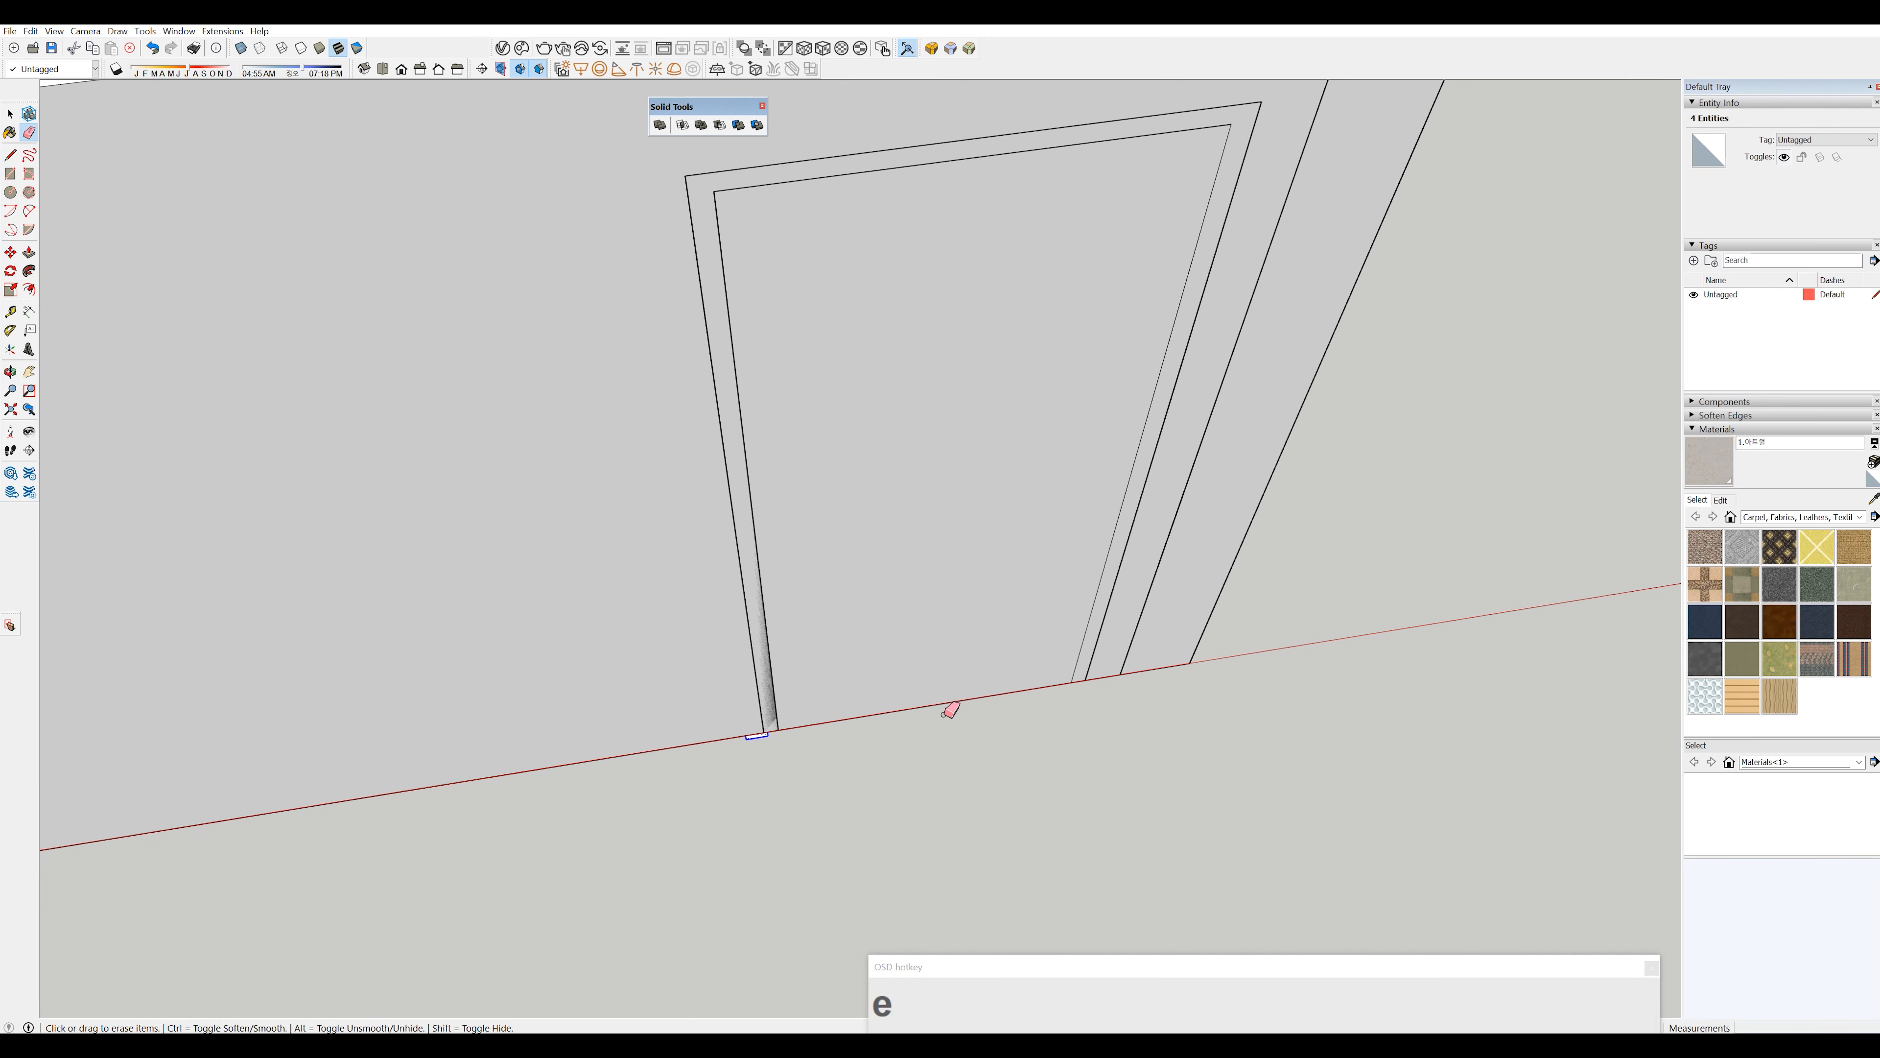
pyautogui.moveTo(950, 707); pyautogui.dragTo(950, 696)
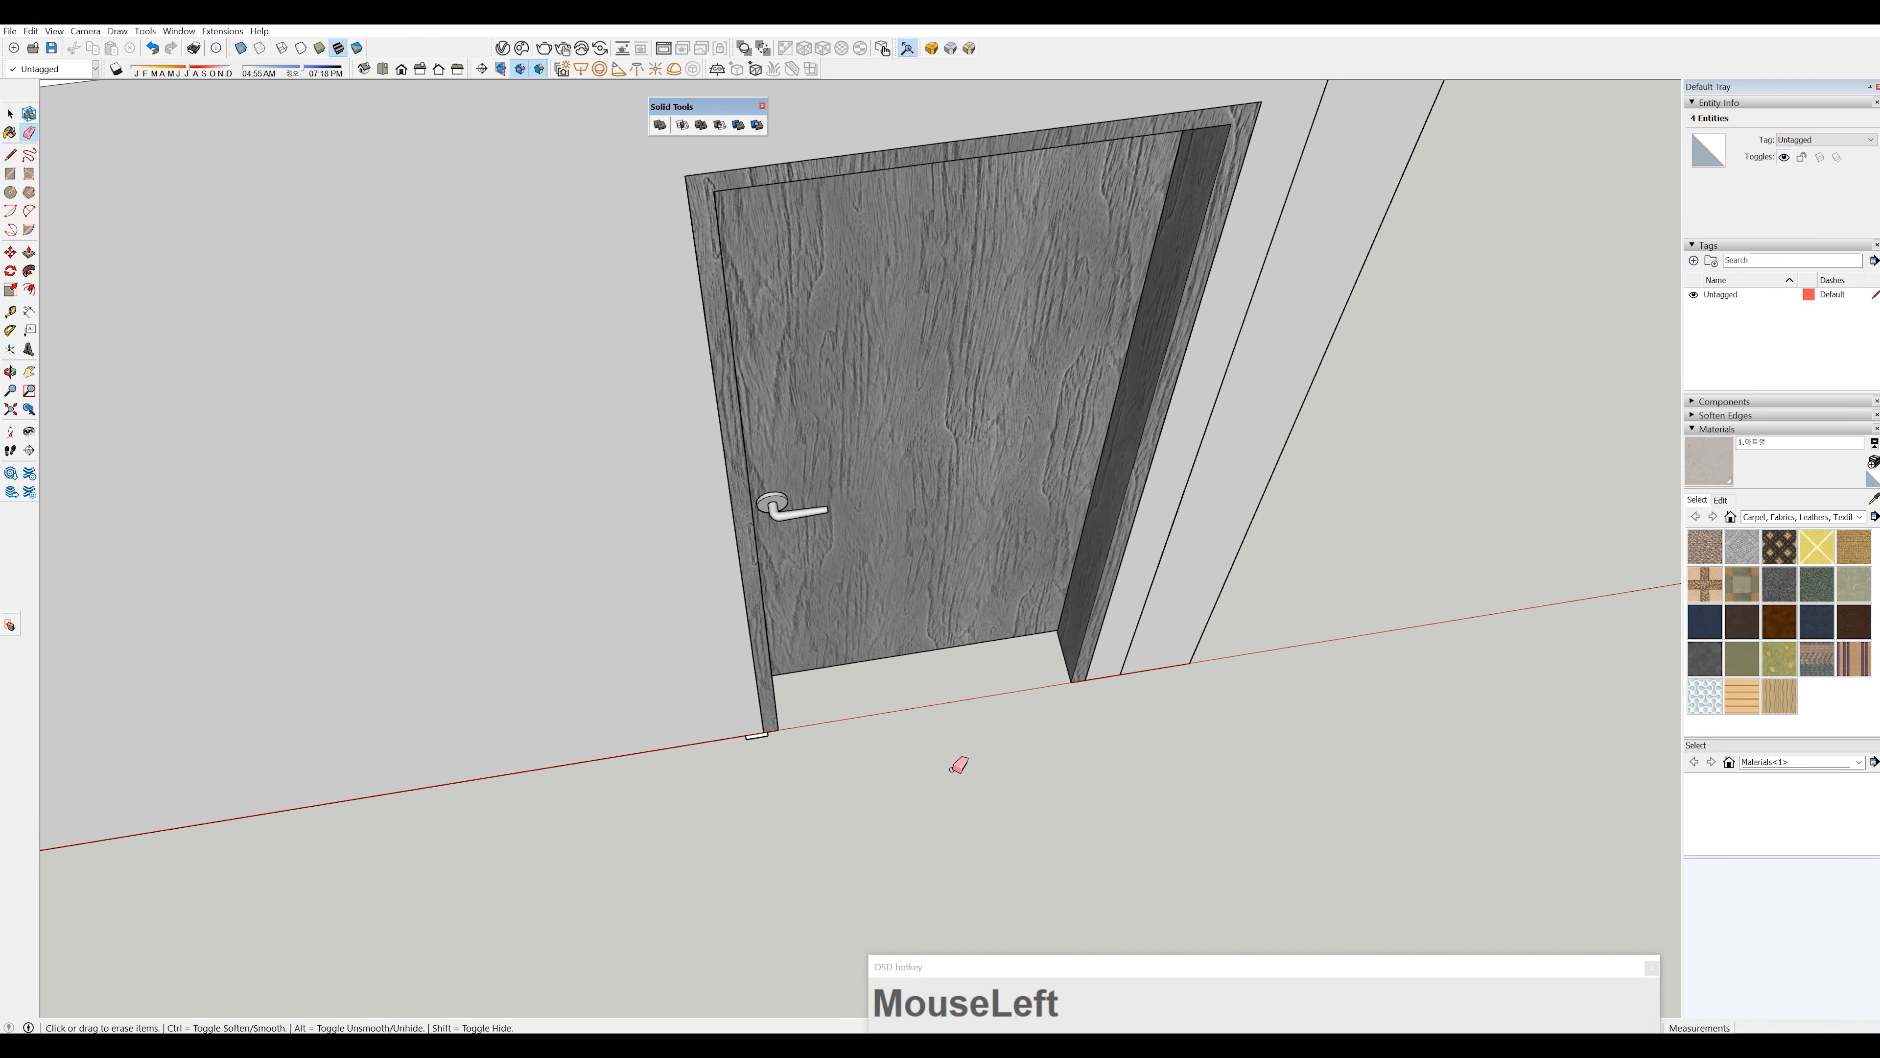
# - Sweep the small profile rectangle along the two side edges and top edge of the door outline with Follow Me
pyautogui.scroll(5, 758, 733)
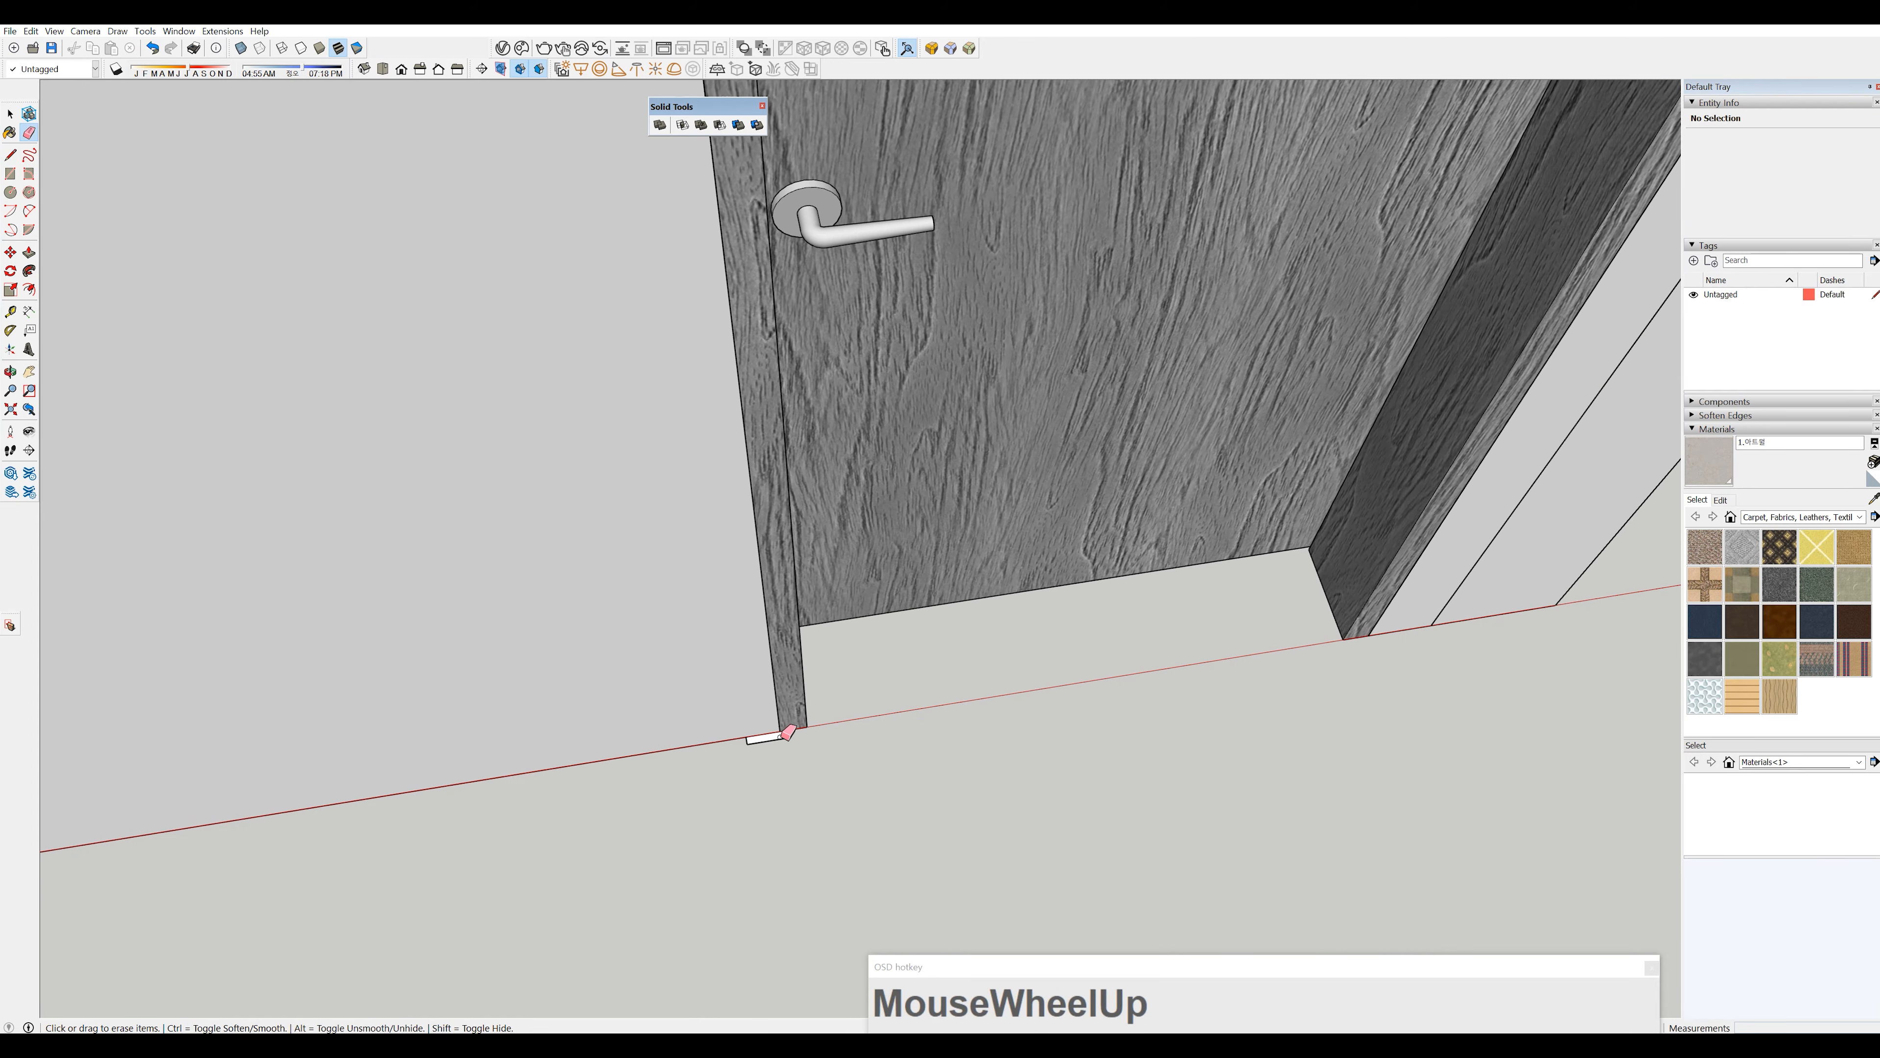
pyautogui.press('space')
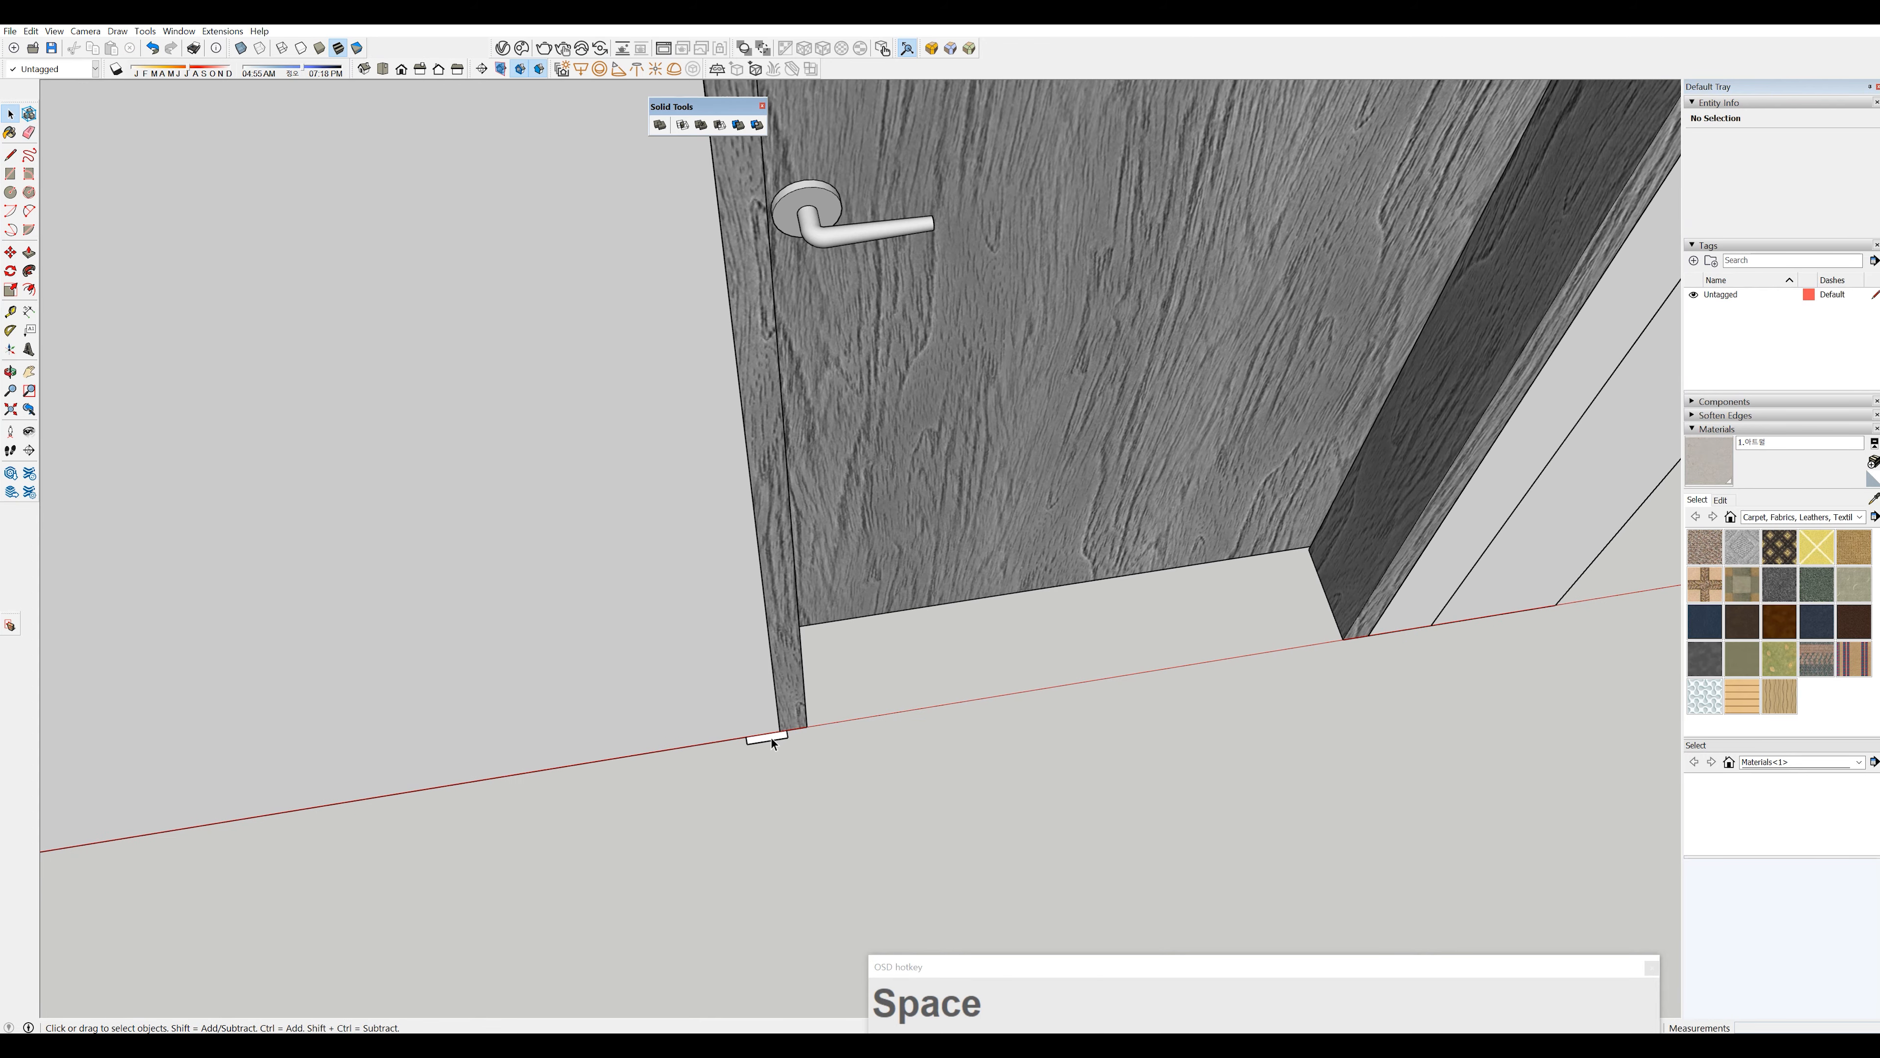
pyautogui.moveTo(771, 743); pyautogui.dragTo(768, 823, button='middle')
pyautogui.scroll(3, 777, 707)
pyautogui.tripleClick(783, 704)
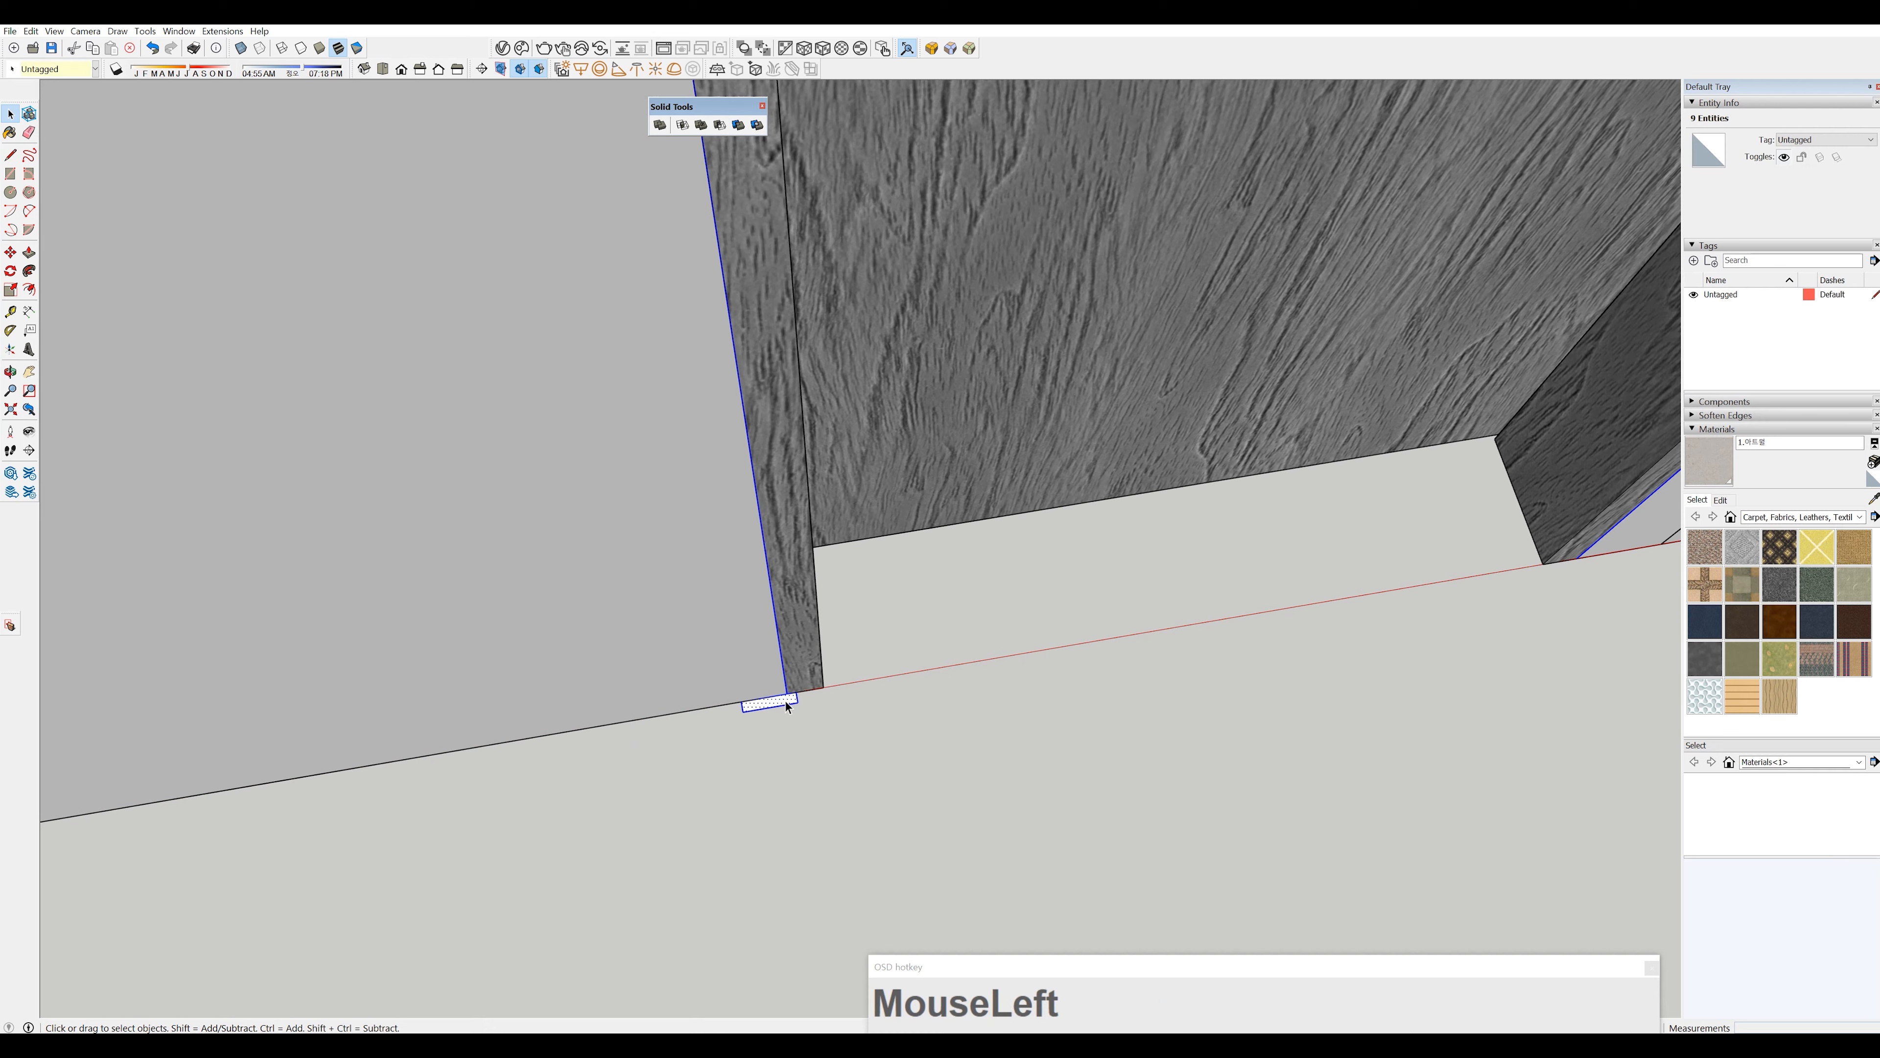
pyautogui.scroll(-6, 781, 682)
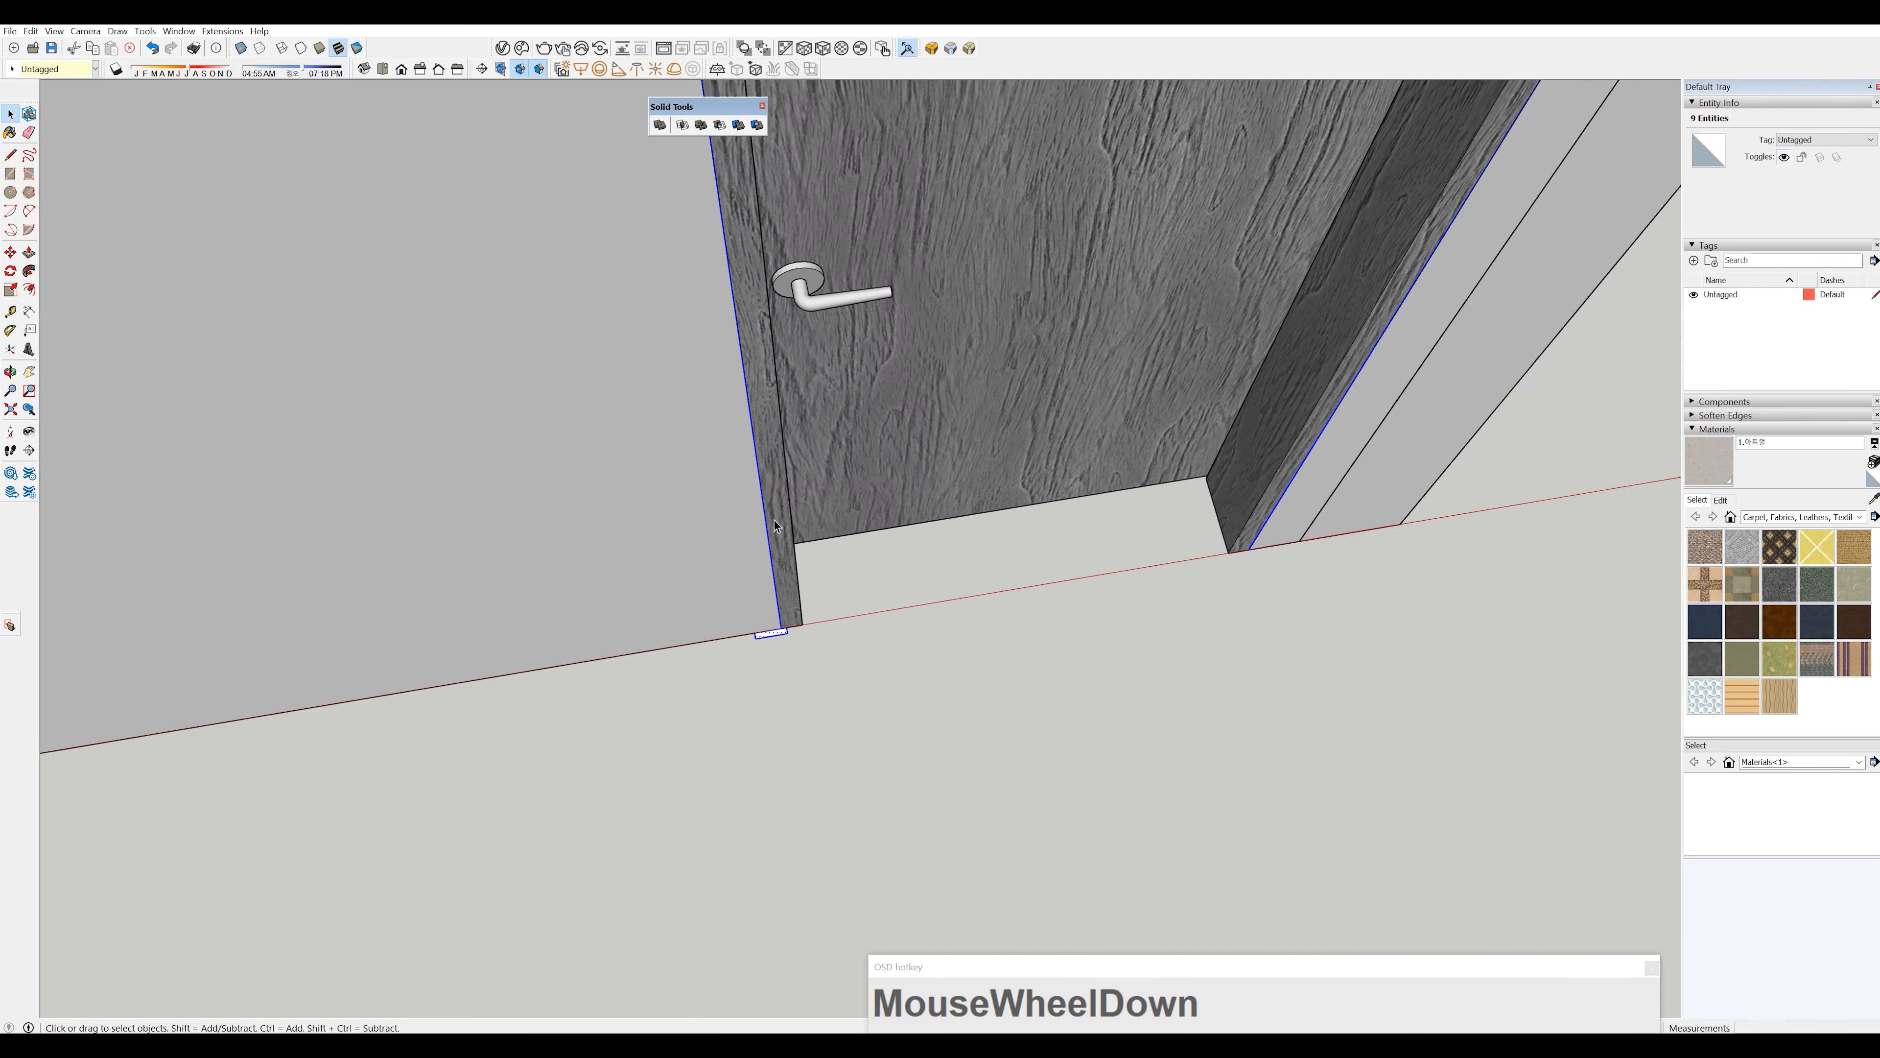
pyautogui.keyDown('shift'); pyautogui.moveTo(779, 530); pyautogui.dragTo(765, 315, button='middle'); pyautogui.keyUp('shift')
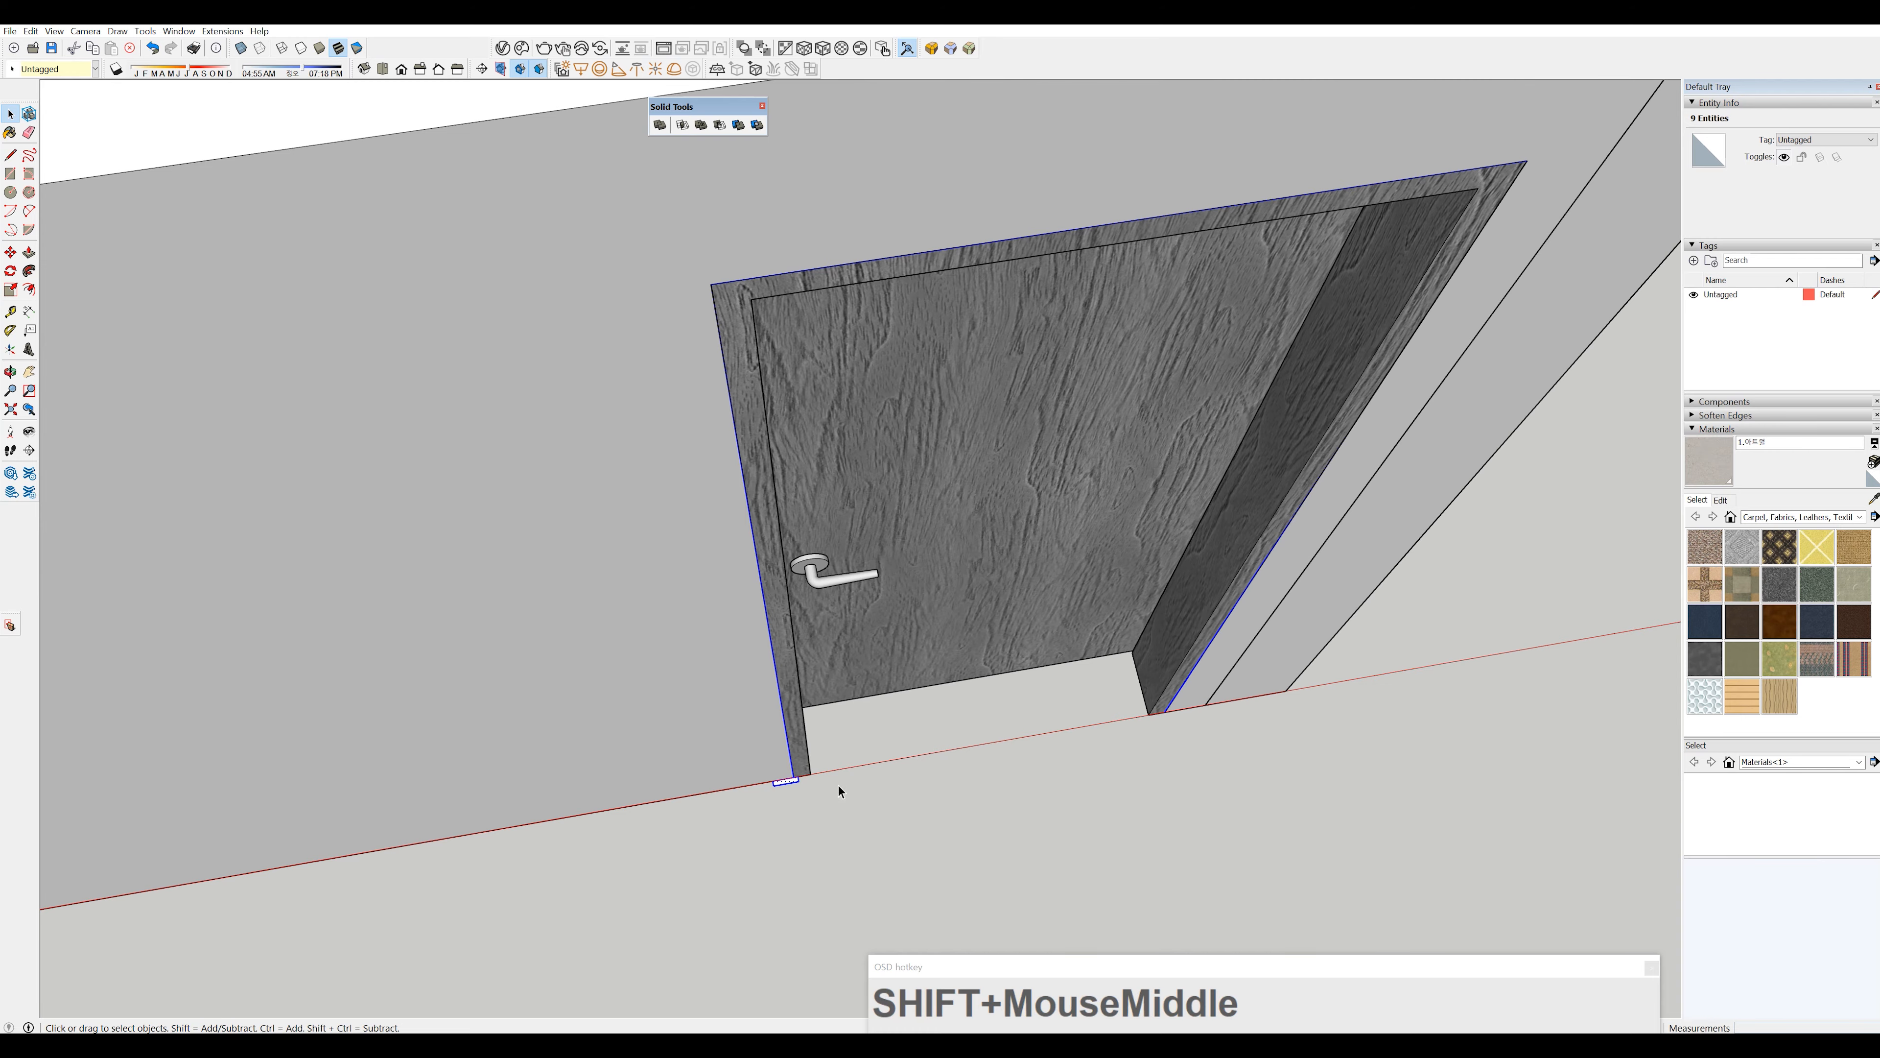
pyautogui.scroll(4, 775, 800)
pyautogui.moveTo(799, 788); pyautogui.dragTo(791, 798, button='middle')
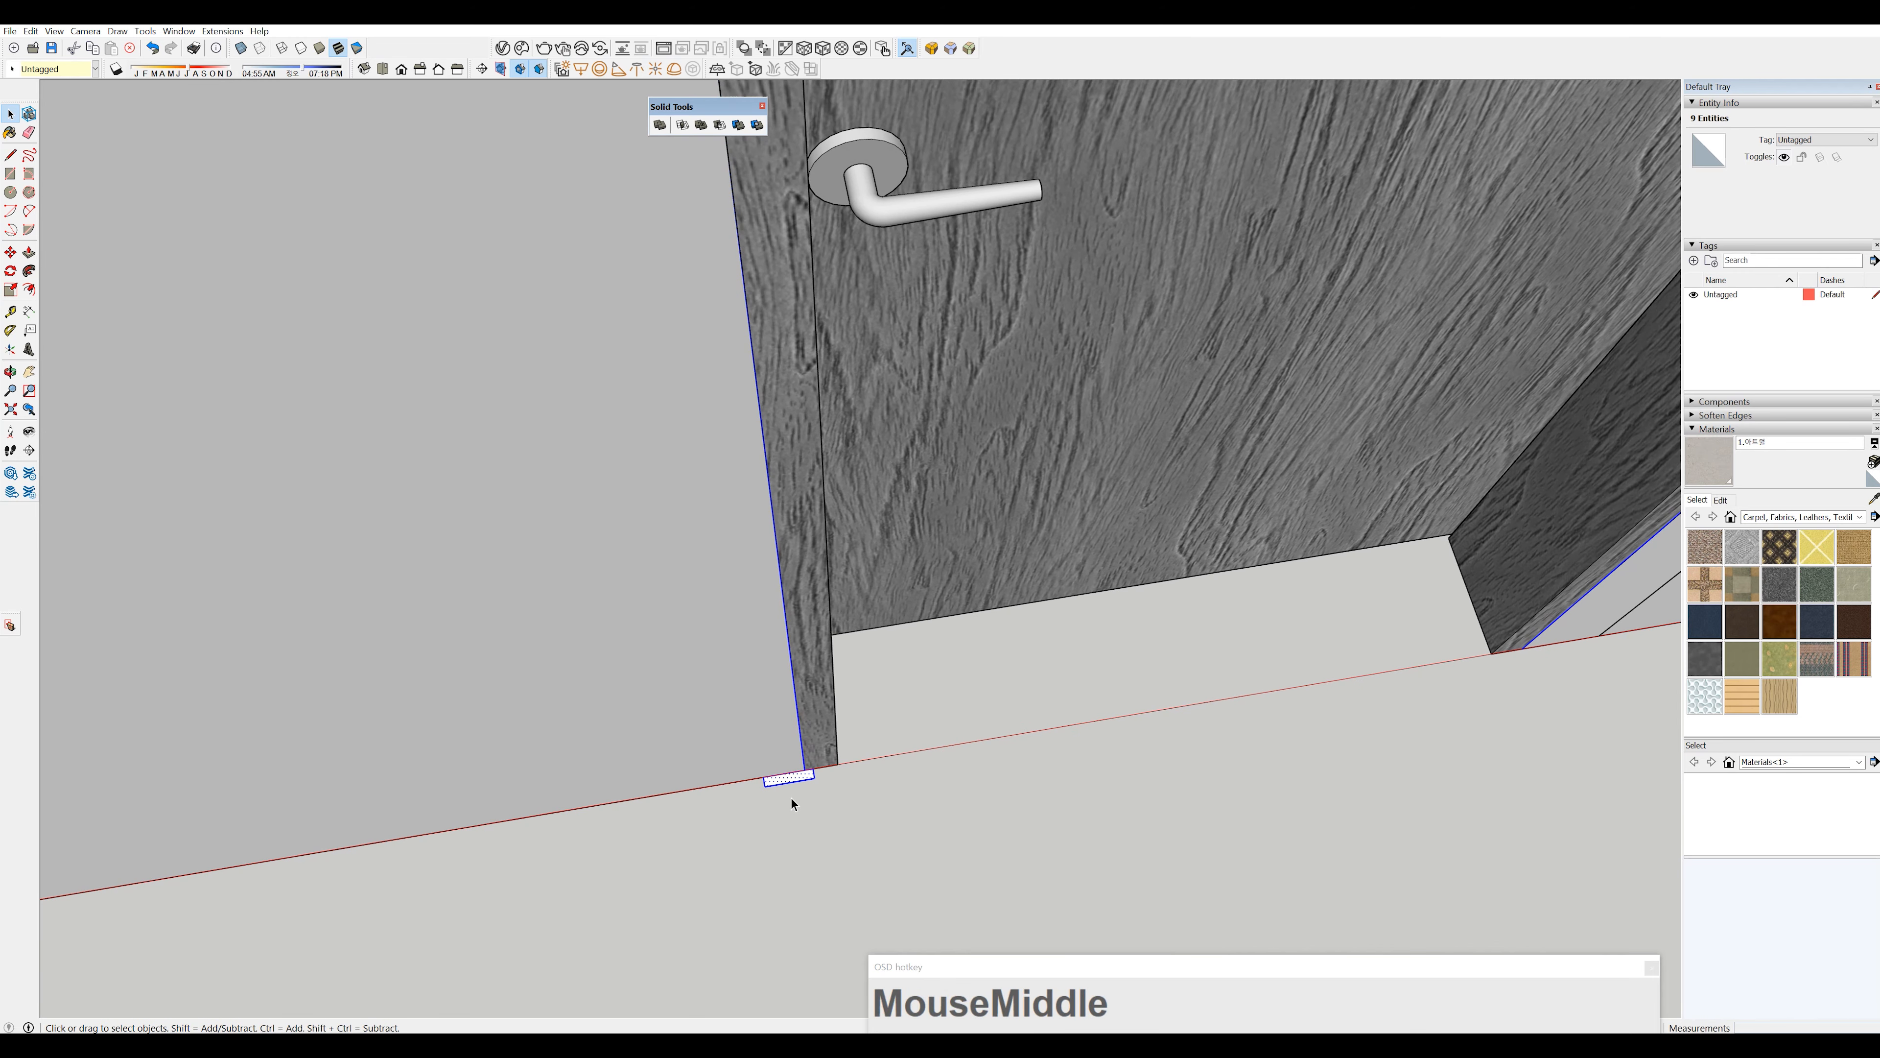
pyautogui.keyDown('shift'); pyautogui.moveTo(738, 752); pyautogui.dragTo(828, 805); pyautogui.keyUp('shift')
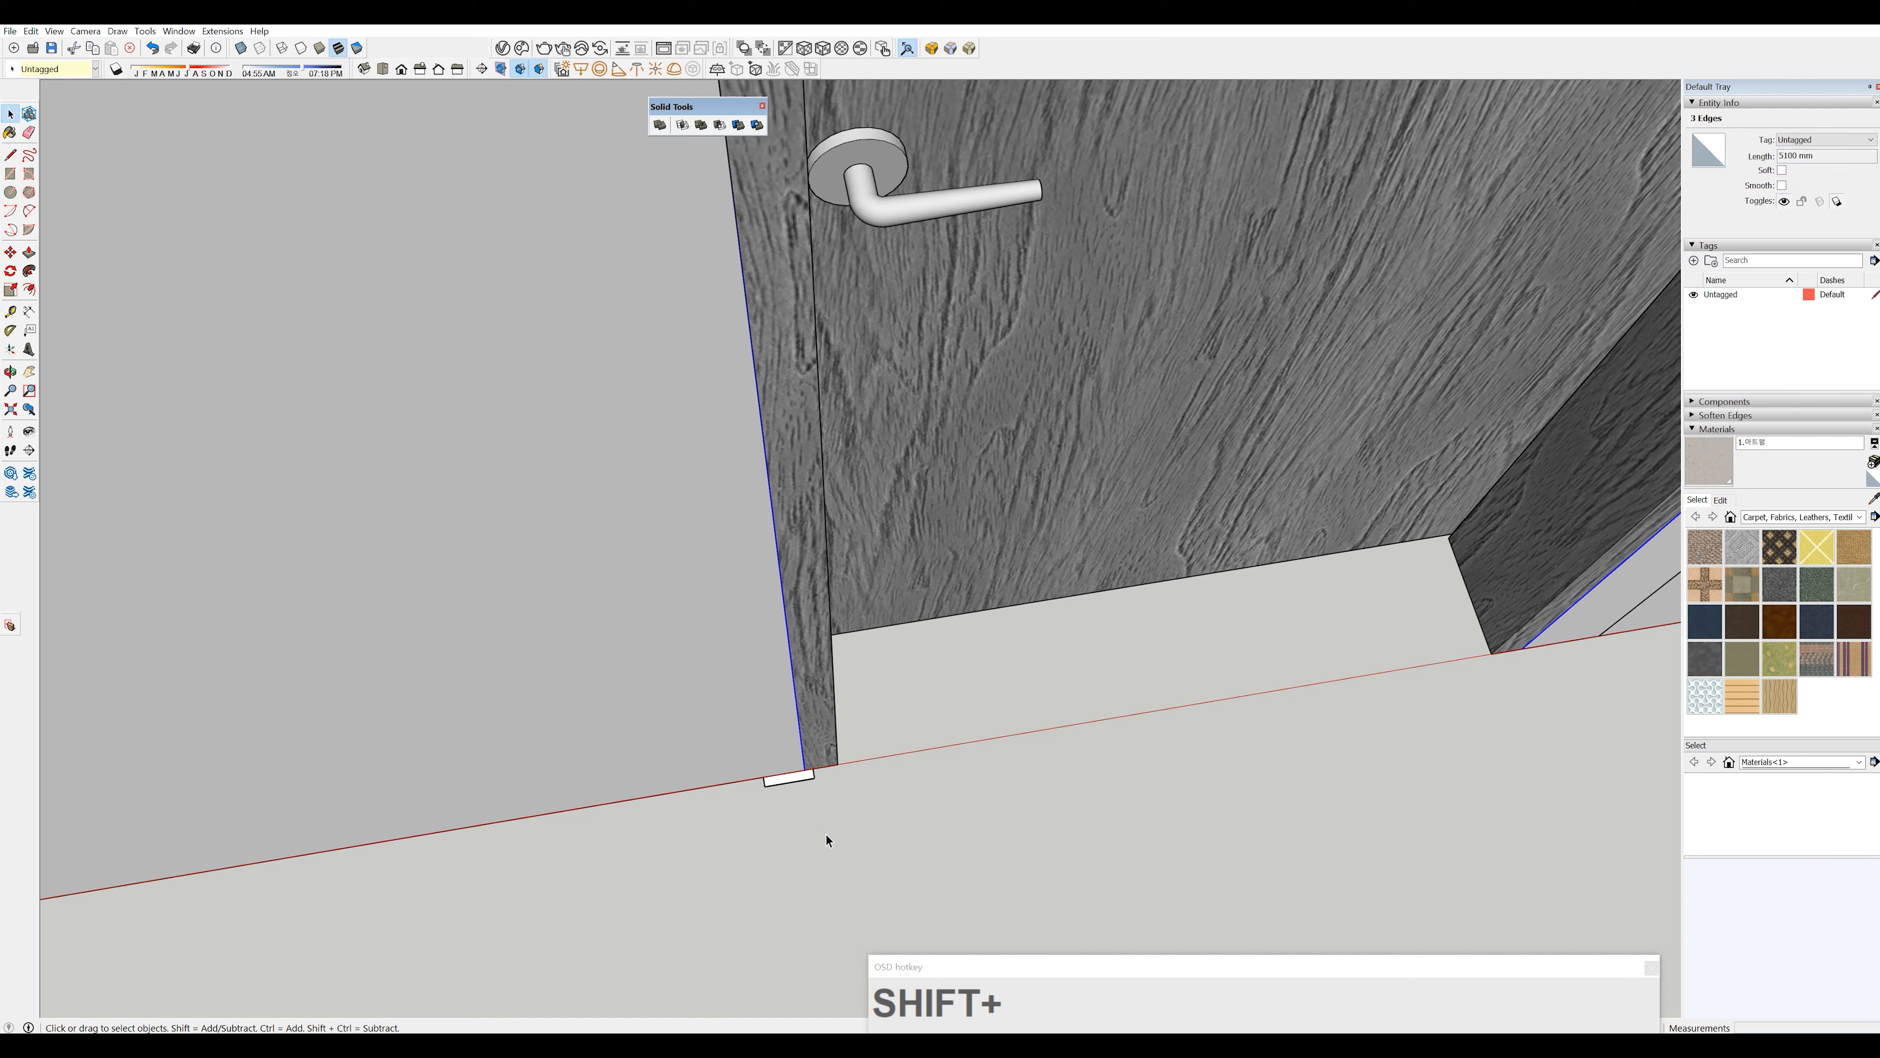
pyautogui.press('f')
pyautogui.click(806, 781)
# - Select the entire door casing and reverse its faces so the front sides point outward
pyautogui.scroll(-6, 814, 777)
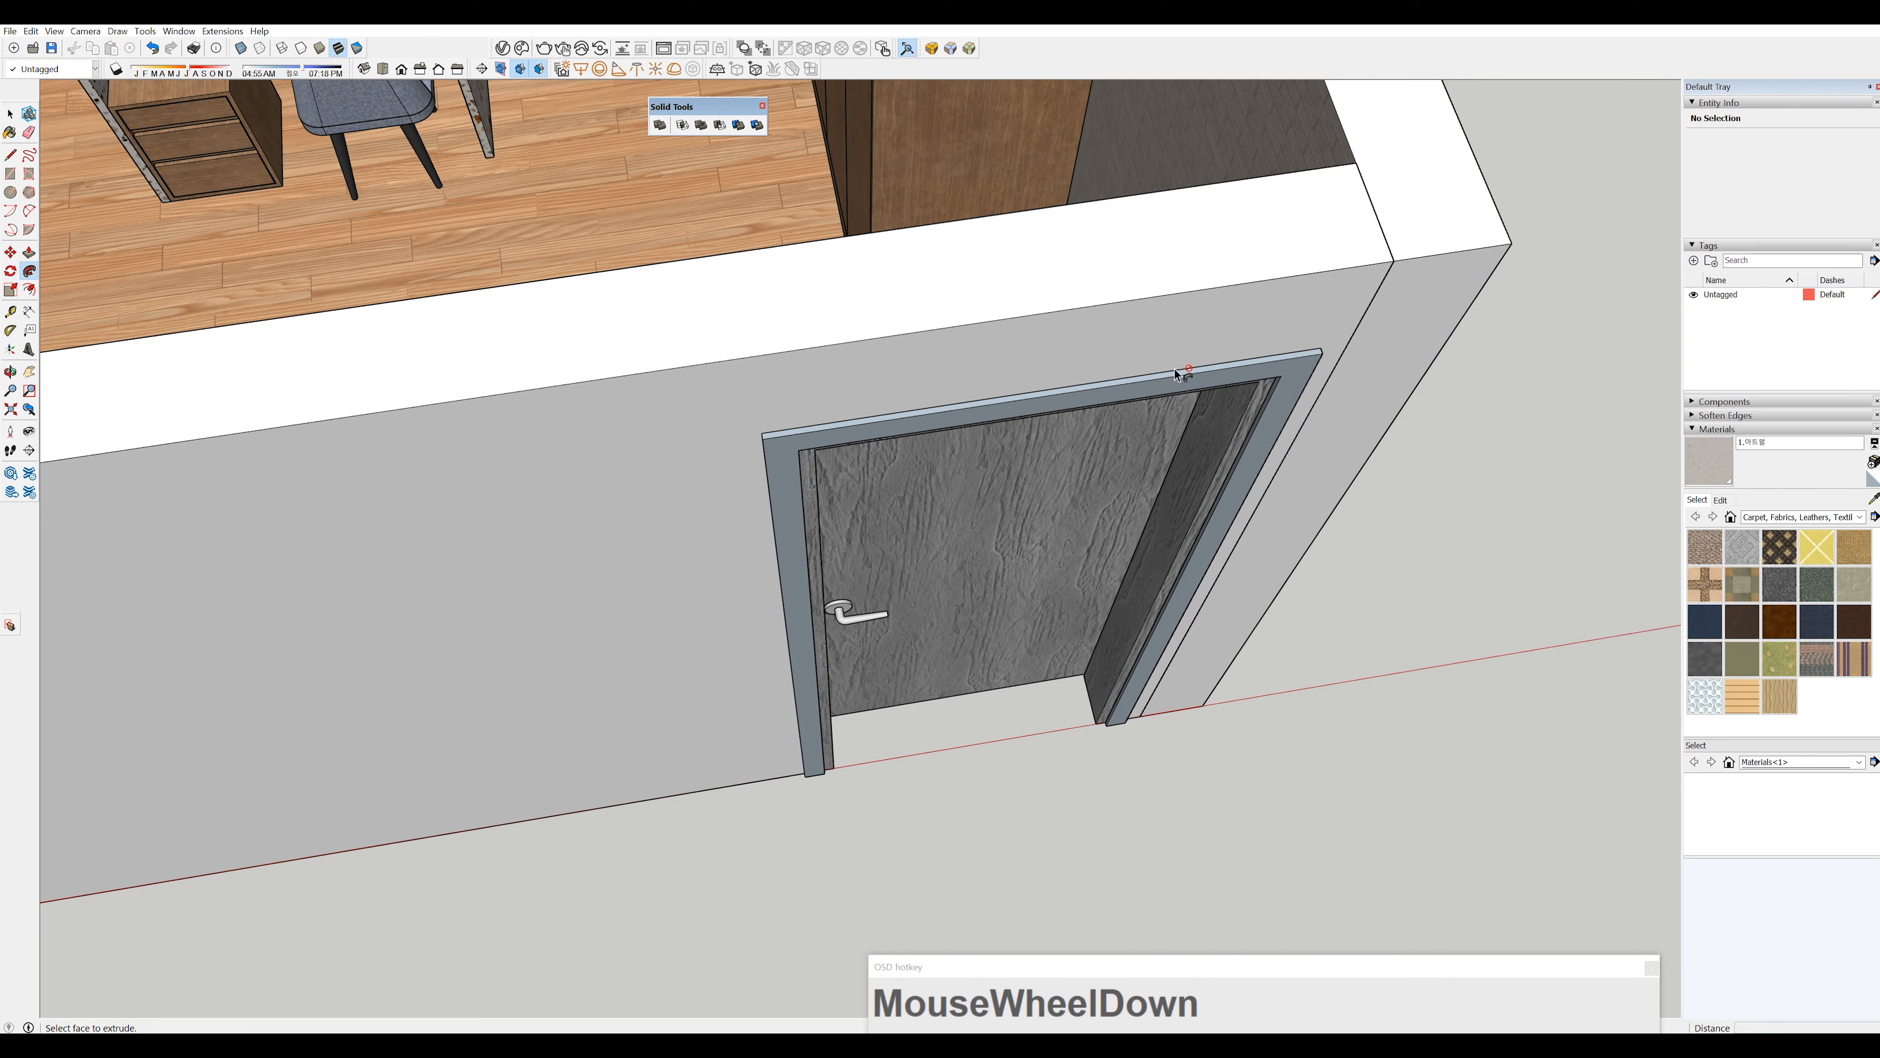
pyautogui.moveTo(1208, 744); pyautogui.dragTo(861, 764, button='middle')
pyautogui.scroll(5, 844, 762)
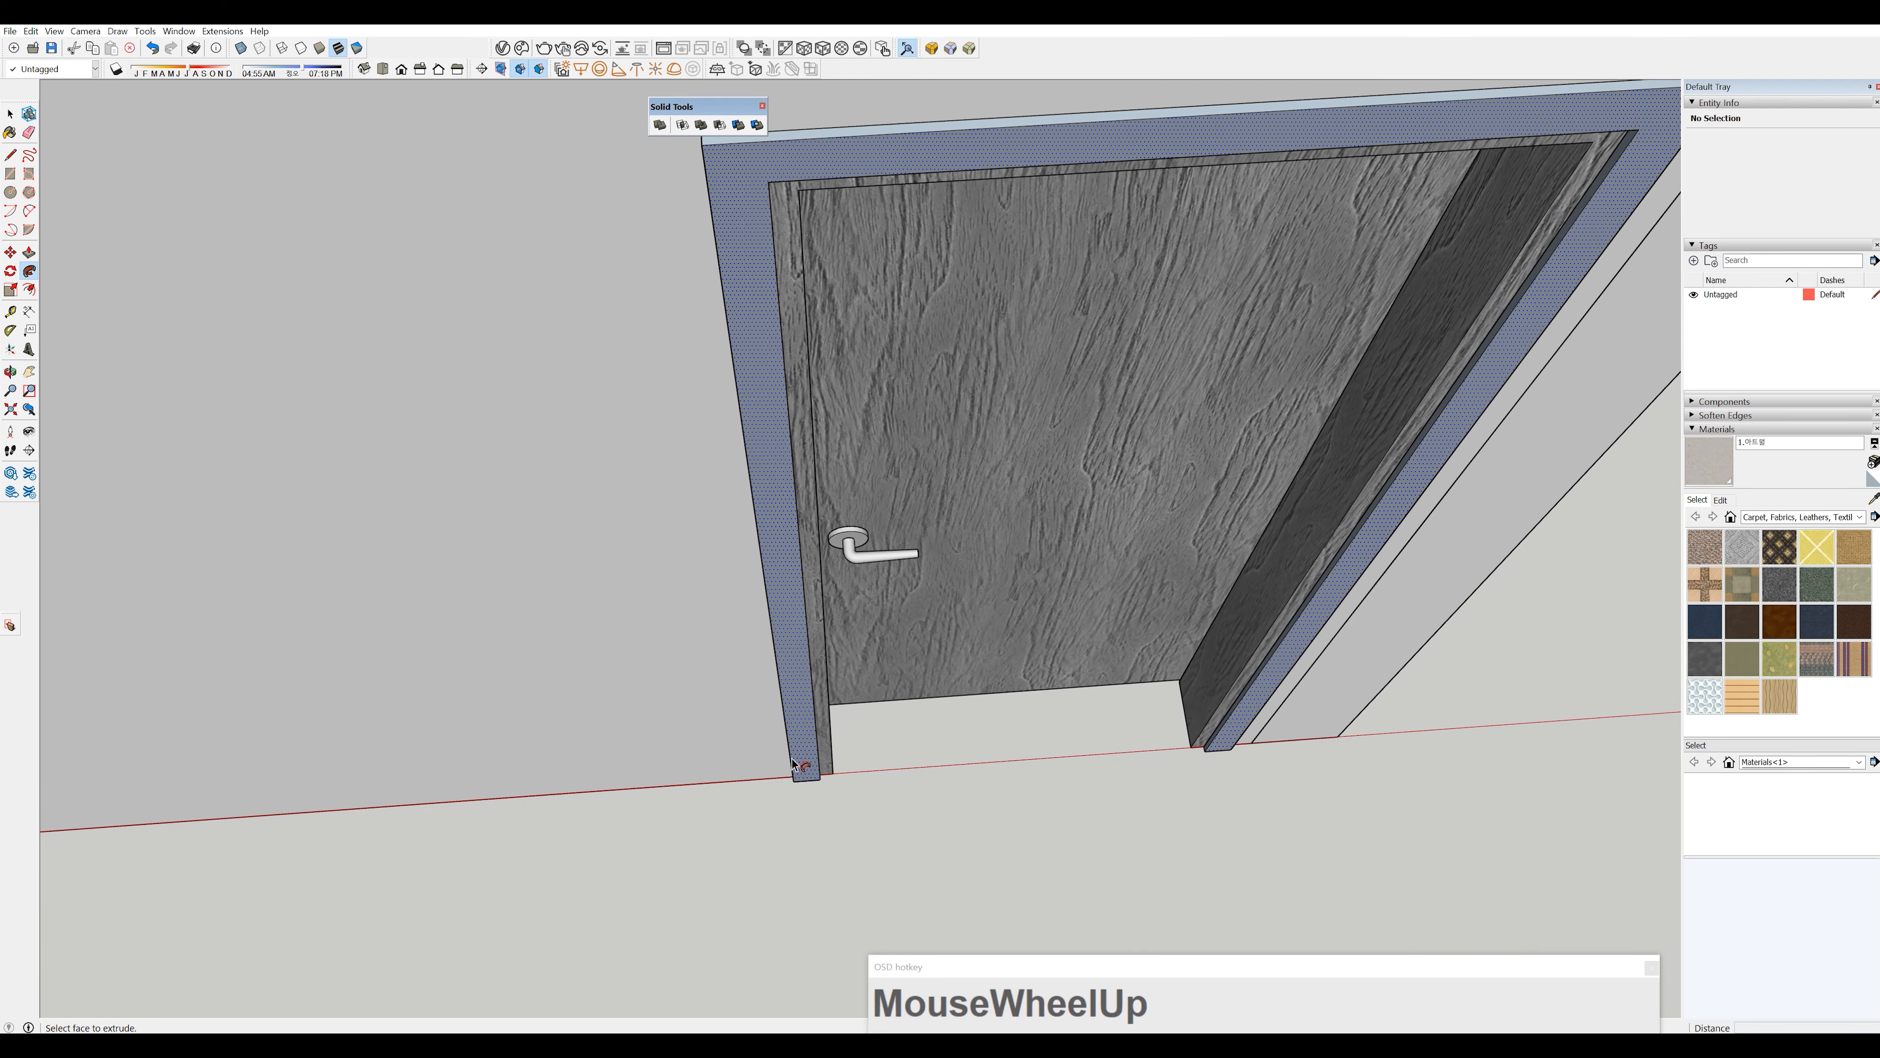
pyautogui.press('space')
pyautogui.click(800, 759)
pyautogui.tripleClick(799, 758)
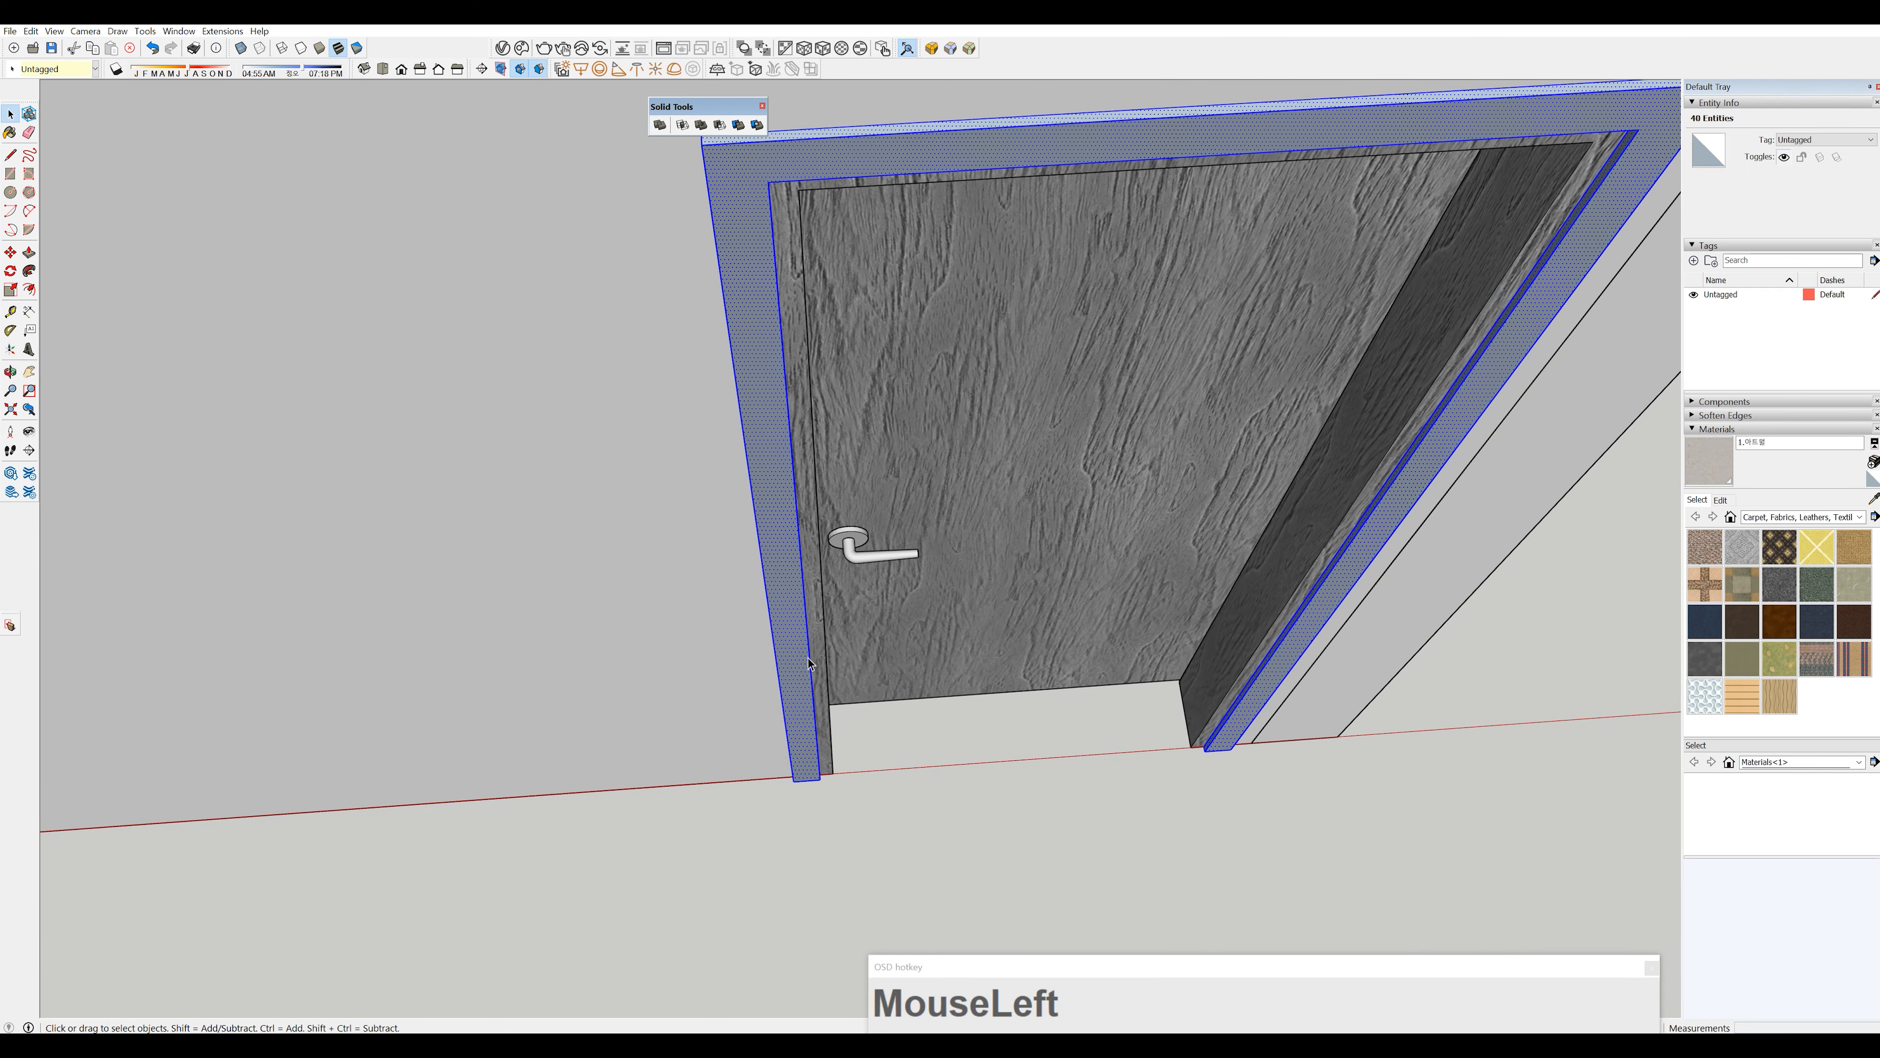
pyautogui.rightClick(773, 534)
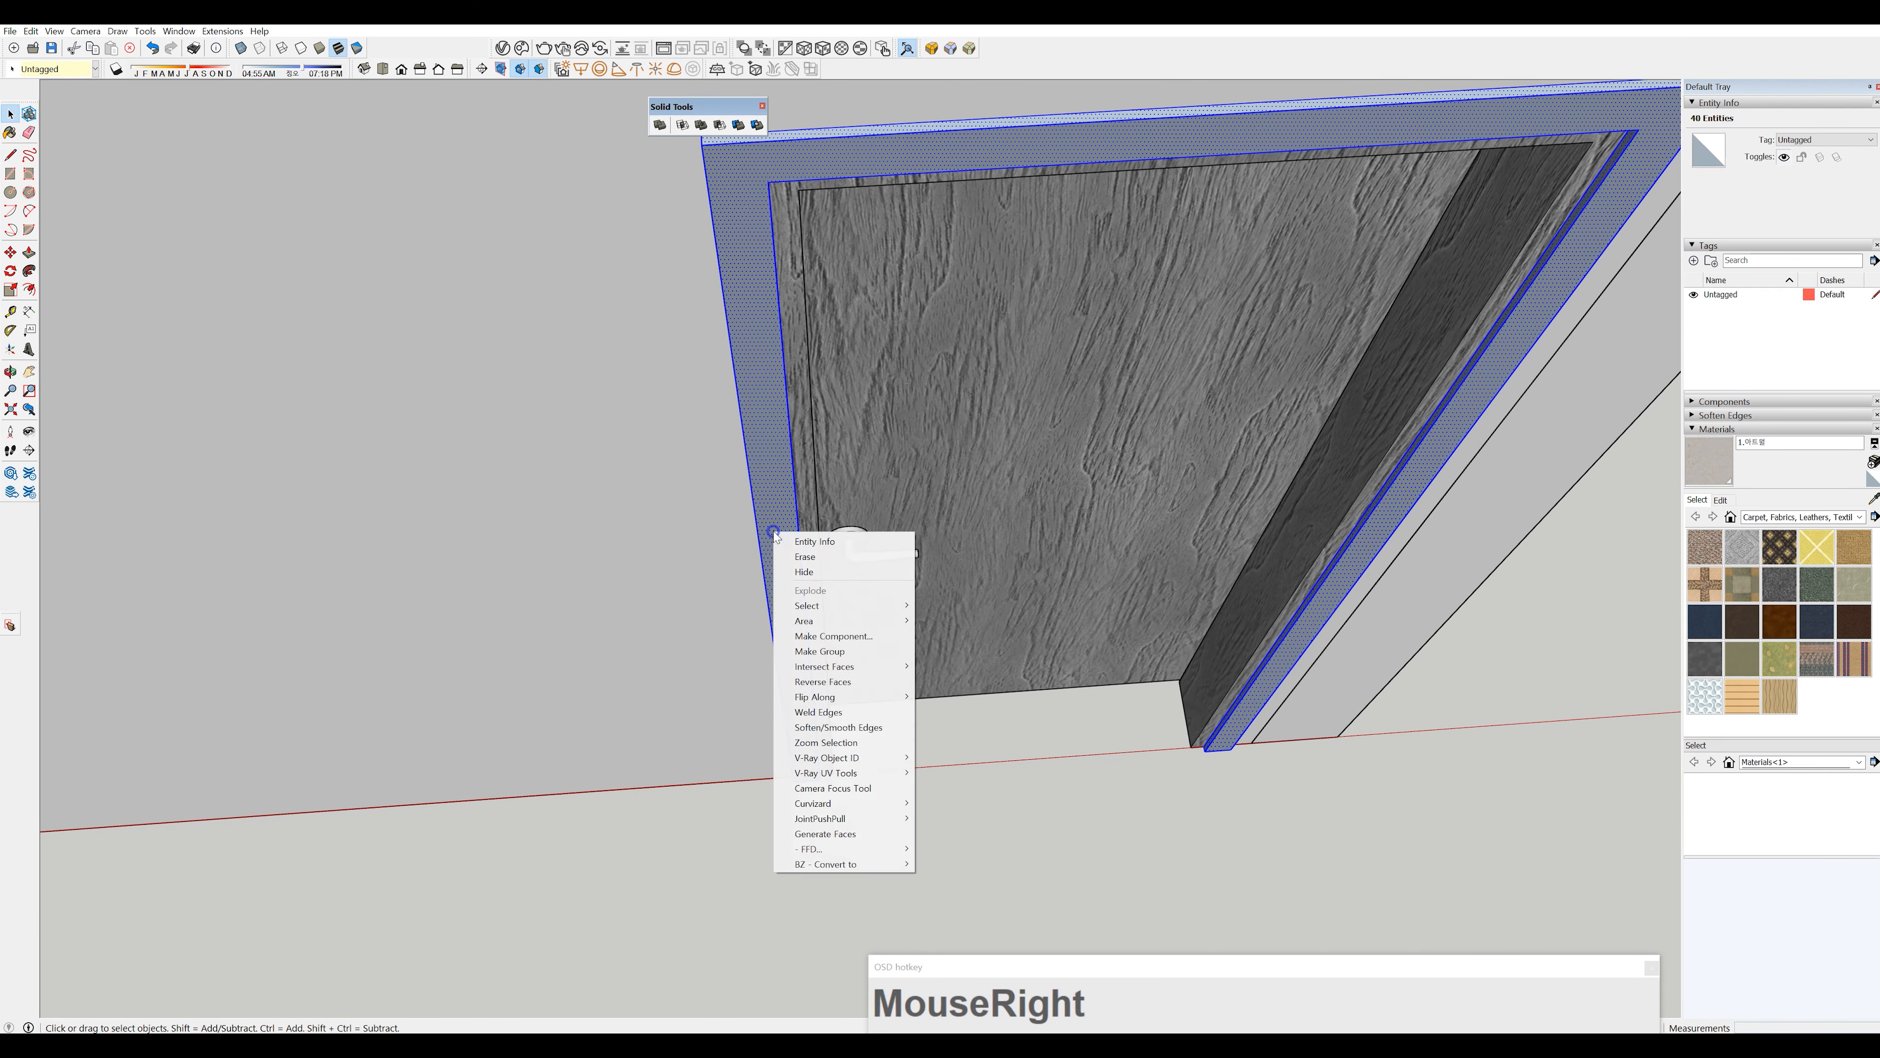
pyautogui.click(837, 681)
pyautogui.moveTo(930, 865); pyautogui.dragTo(1139, 796, button='middle')
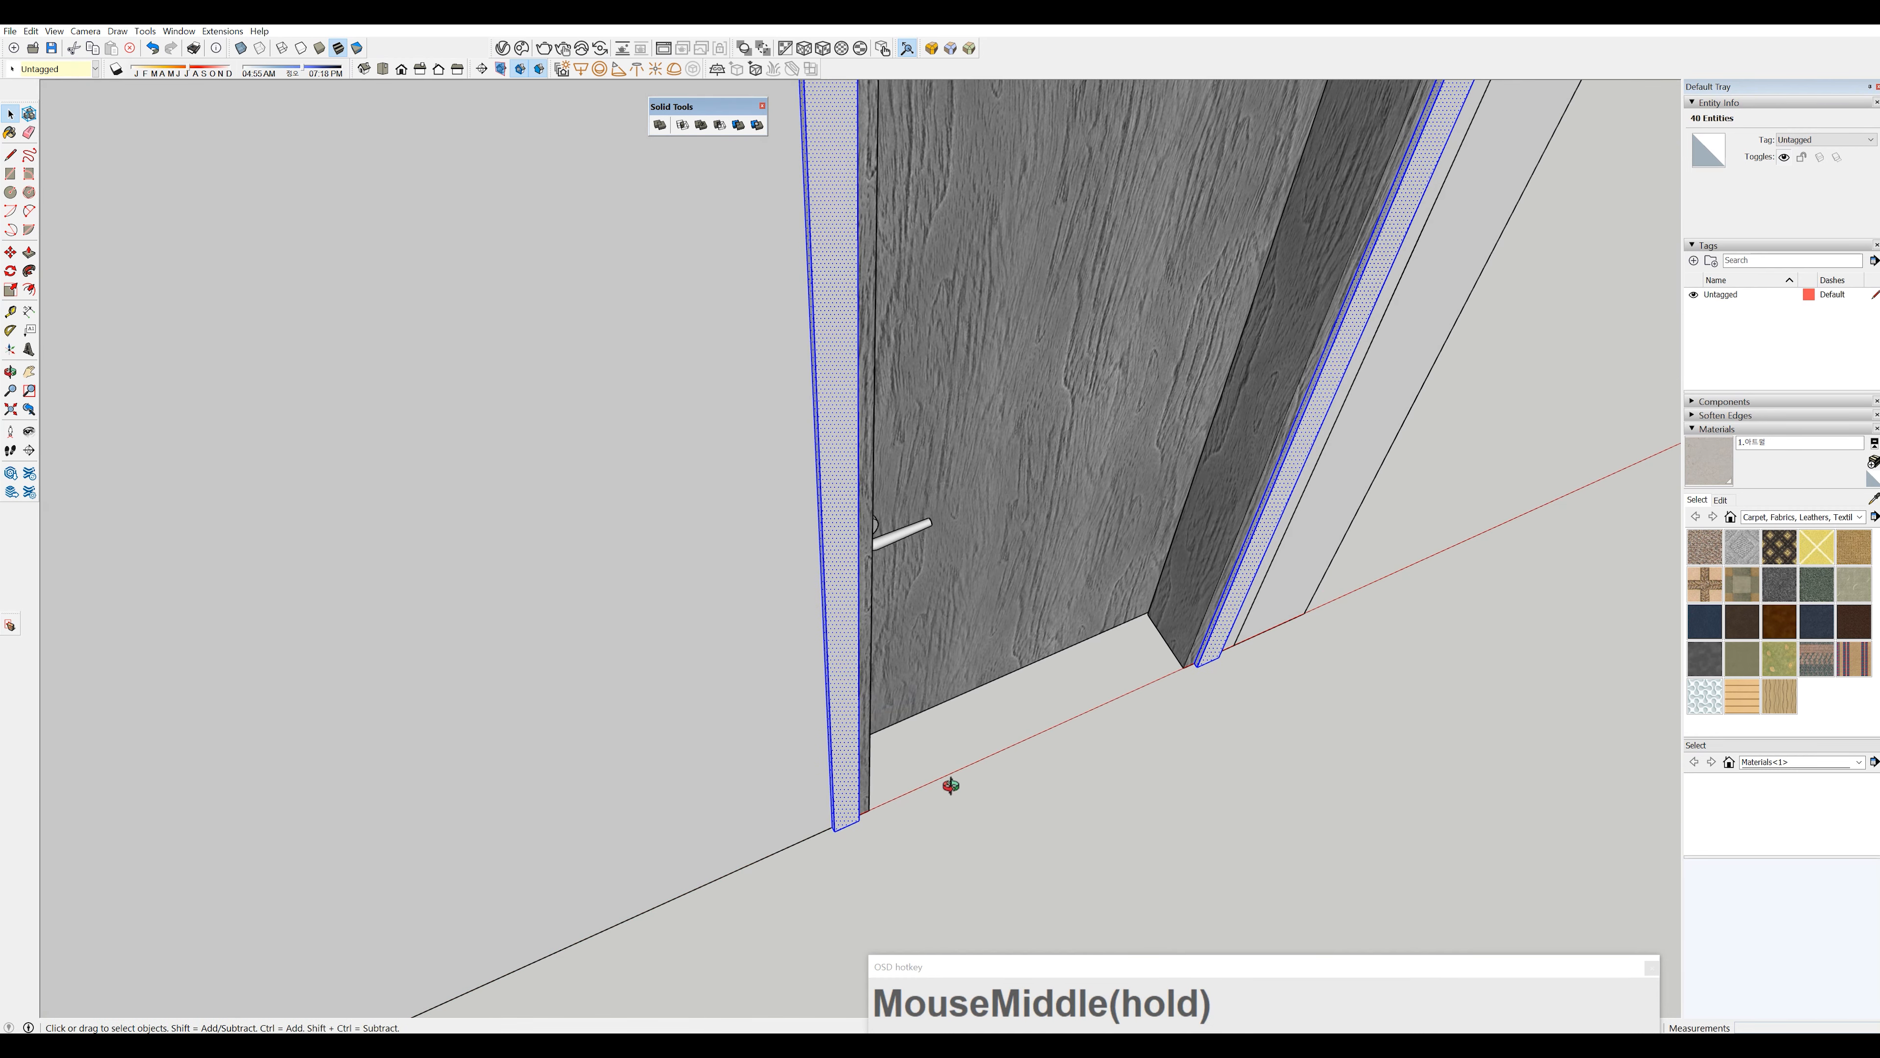
pyautogui.moveTo(976, 784); pyautogui.dragTo(877, 797, button='middle')
pyautogui.scroll(-5, 815, 626)
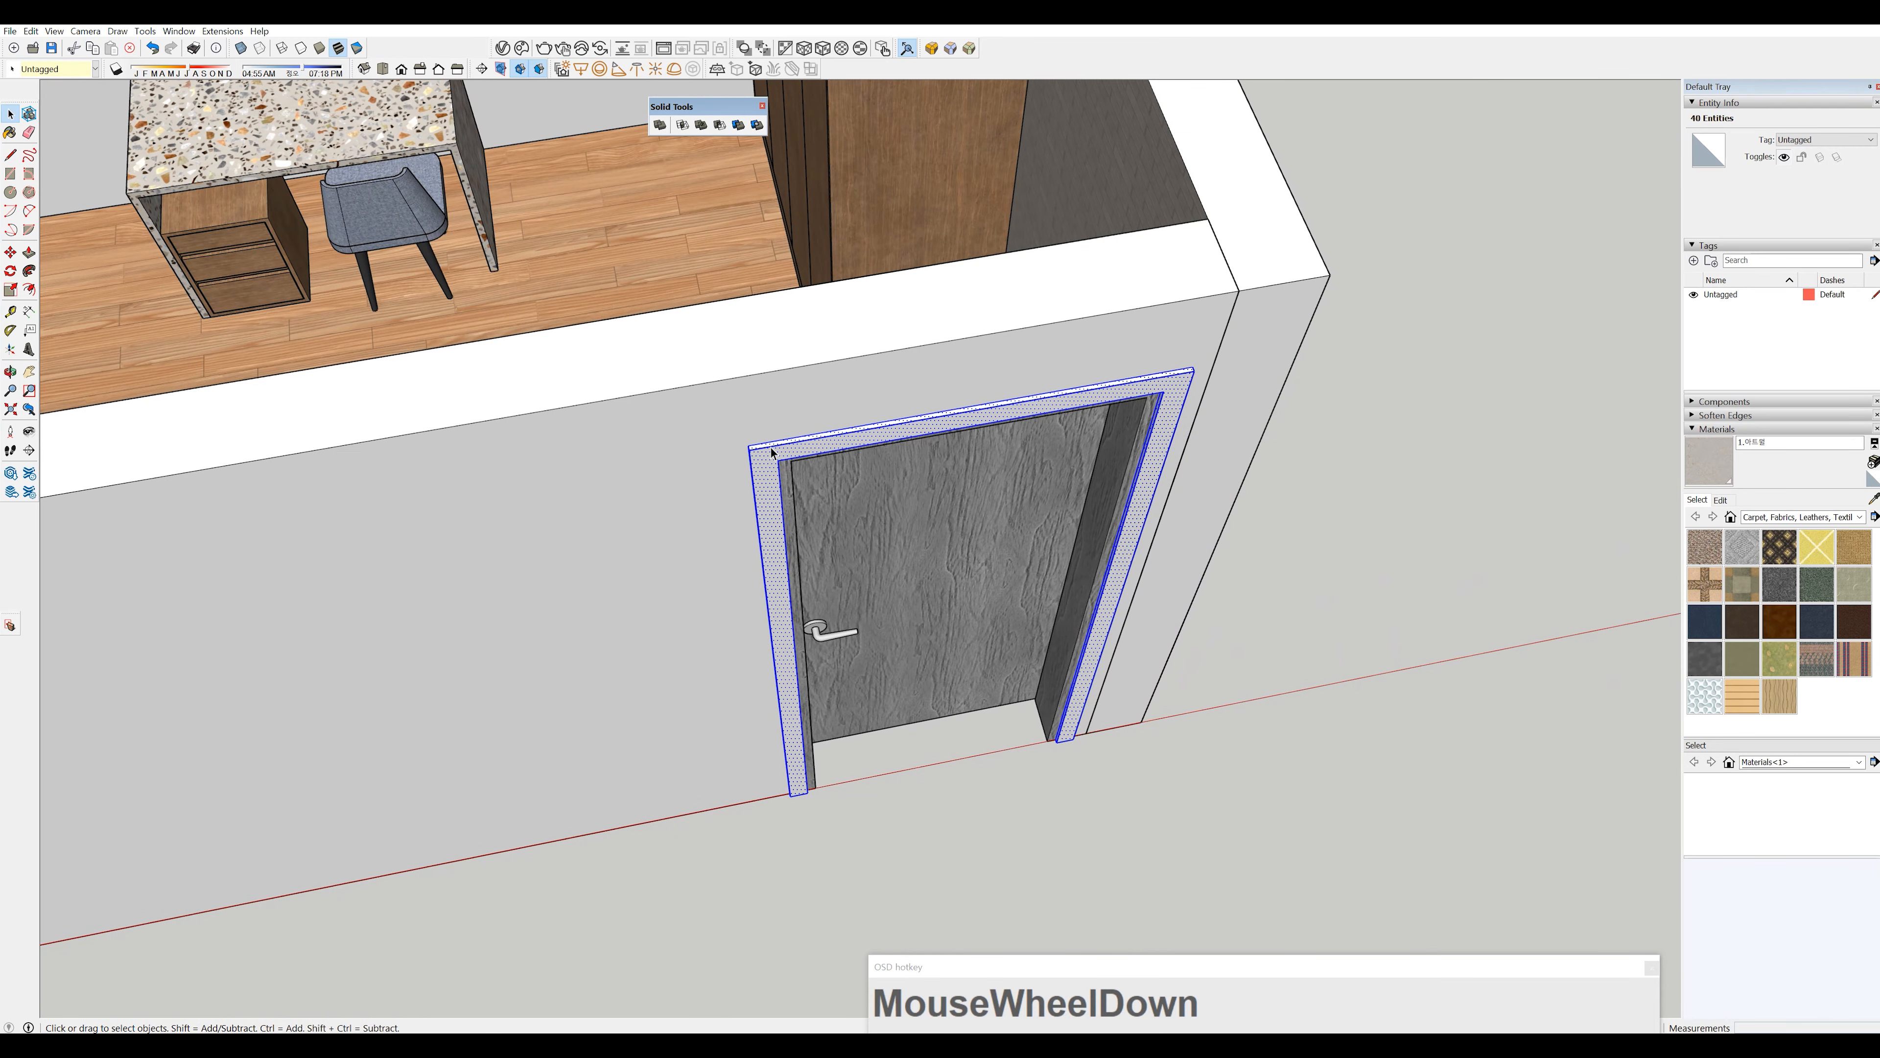
pyautogui.rightClick(771, 453)
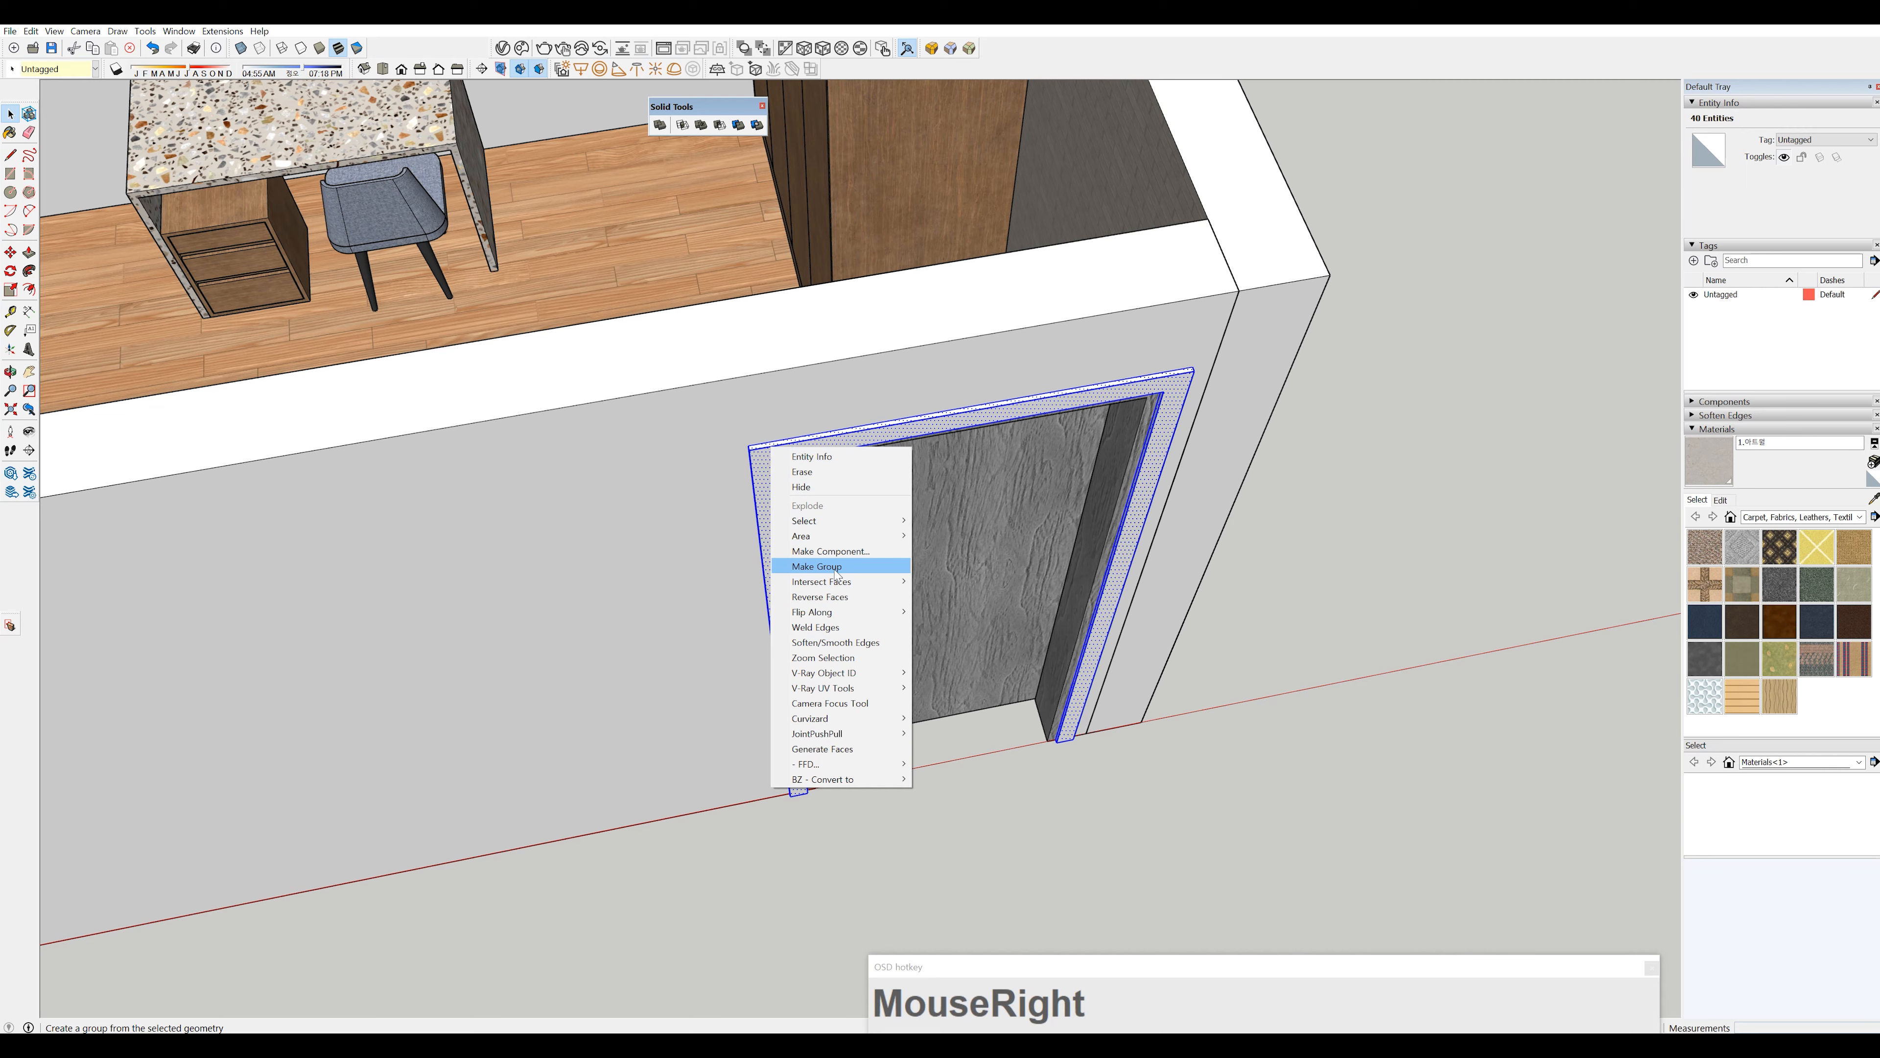
pyautogui.middleClick(964, 414)
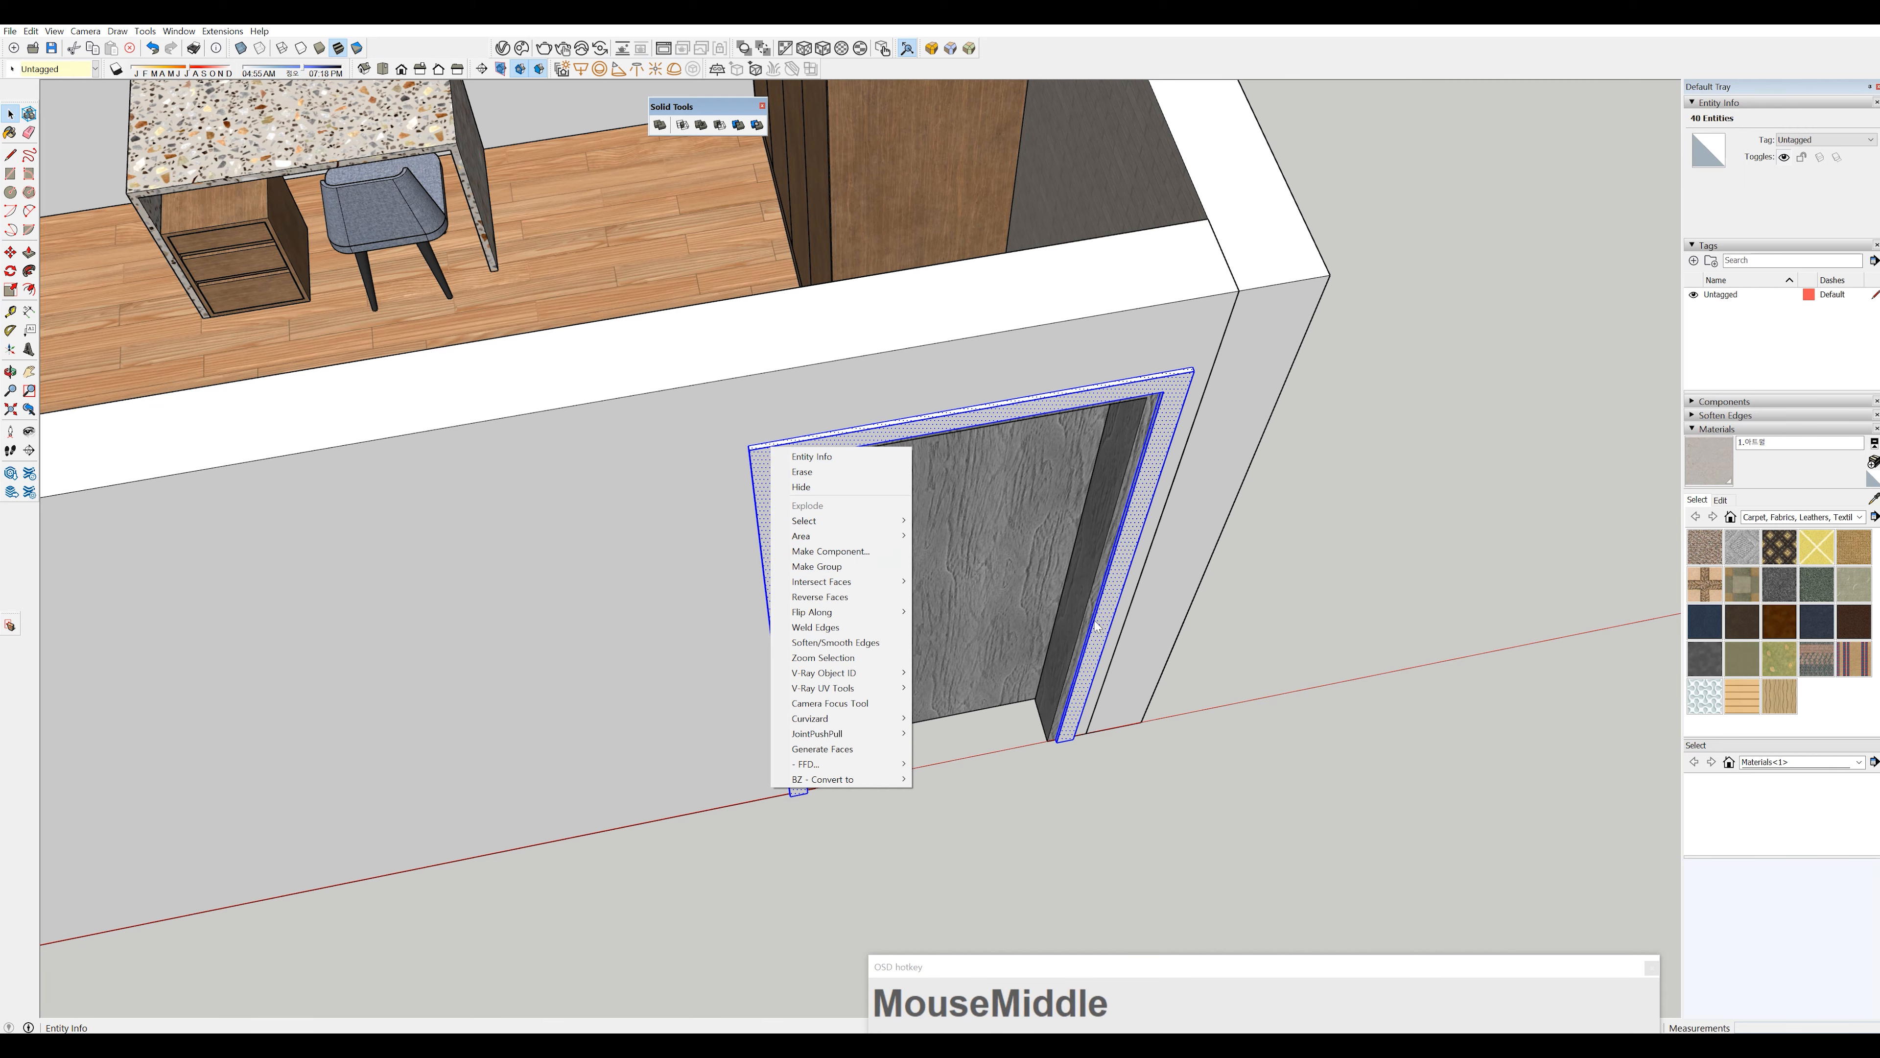
pyautogui.click(1295, 612)
# - Select all connected geometry of the door casing and make it a group
pyautogui.scroll(1, 1103, 669)
pyautogui.tripleClick(835, 480)
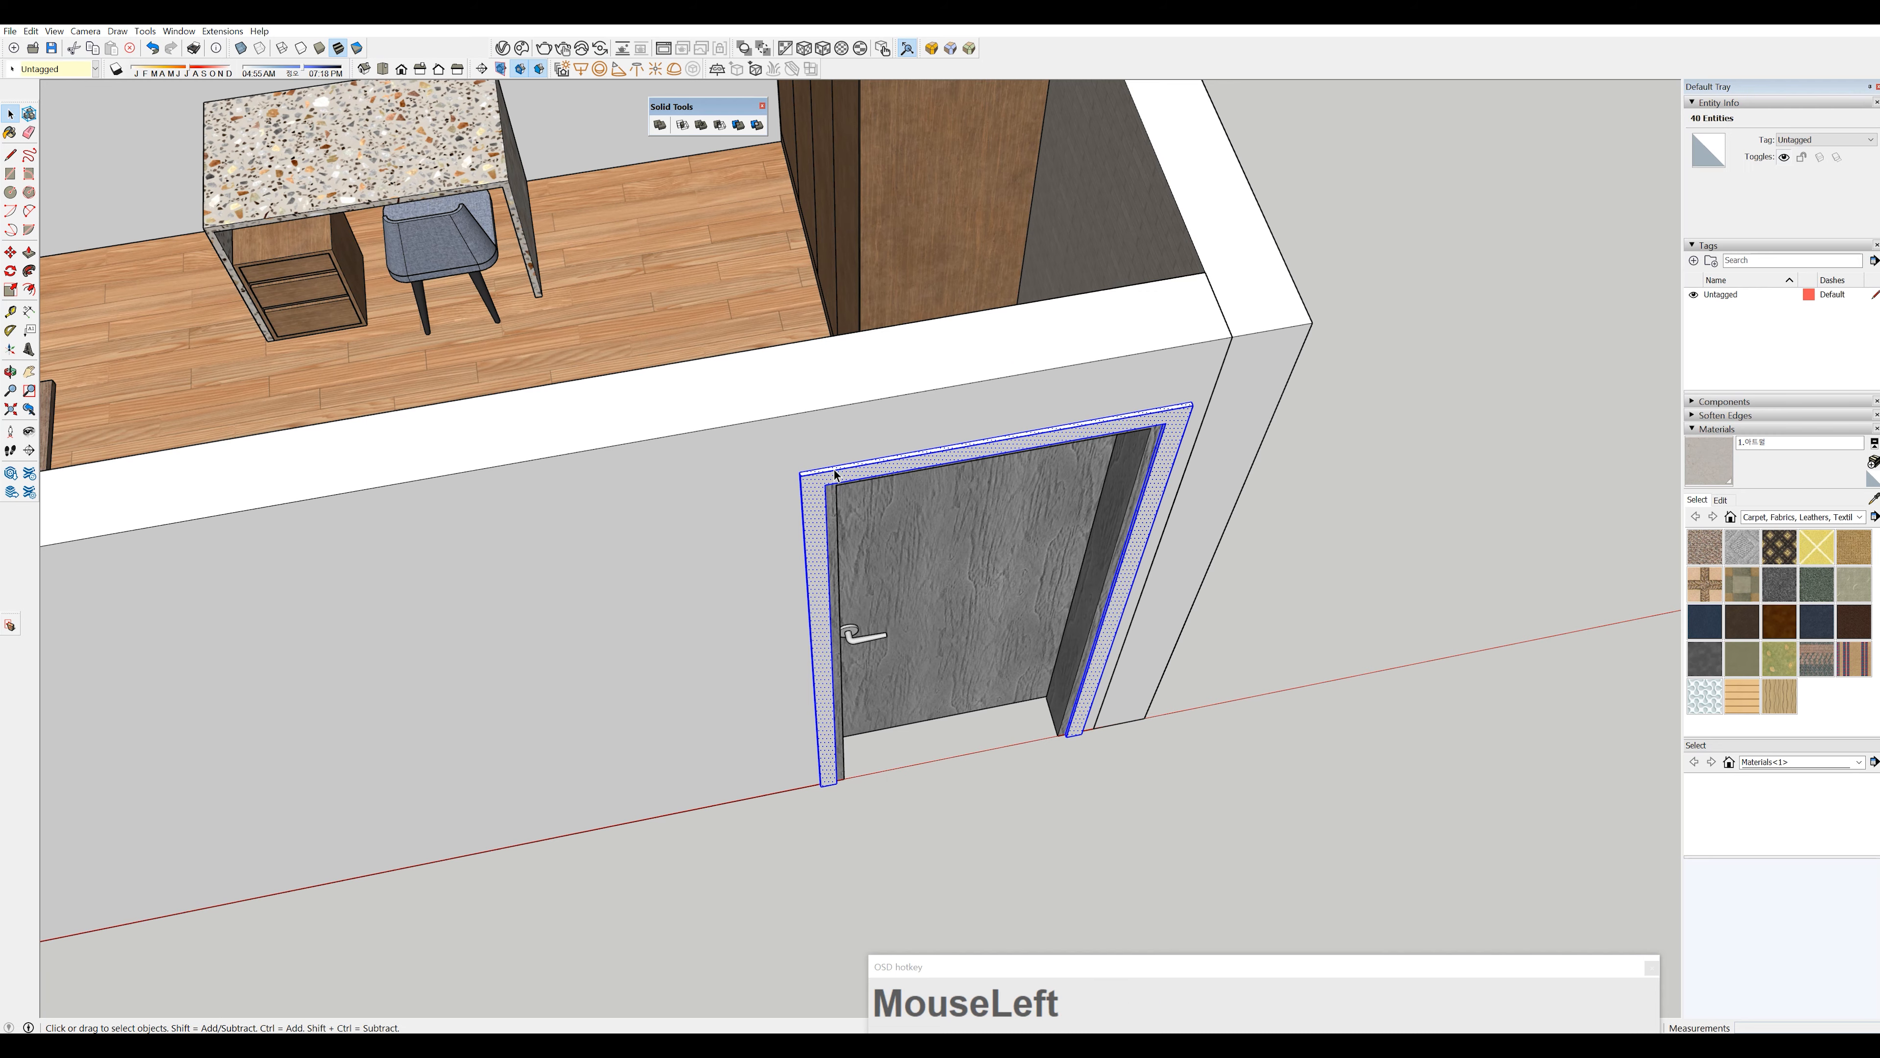
pyautogui.press('g')
# - Draw a diagonal mitre line from the outer to the inner corner at the casing's handle-side top corner
pyautogui.moveTo(1259, 711); pyautogui.dragTo(1158, 713, button='middle')
pyautogui.scroll(2, 1170, 509)
pyautogui.moveTo(1170, 509); pyautogui.dragTo(809, 343, button='middle')
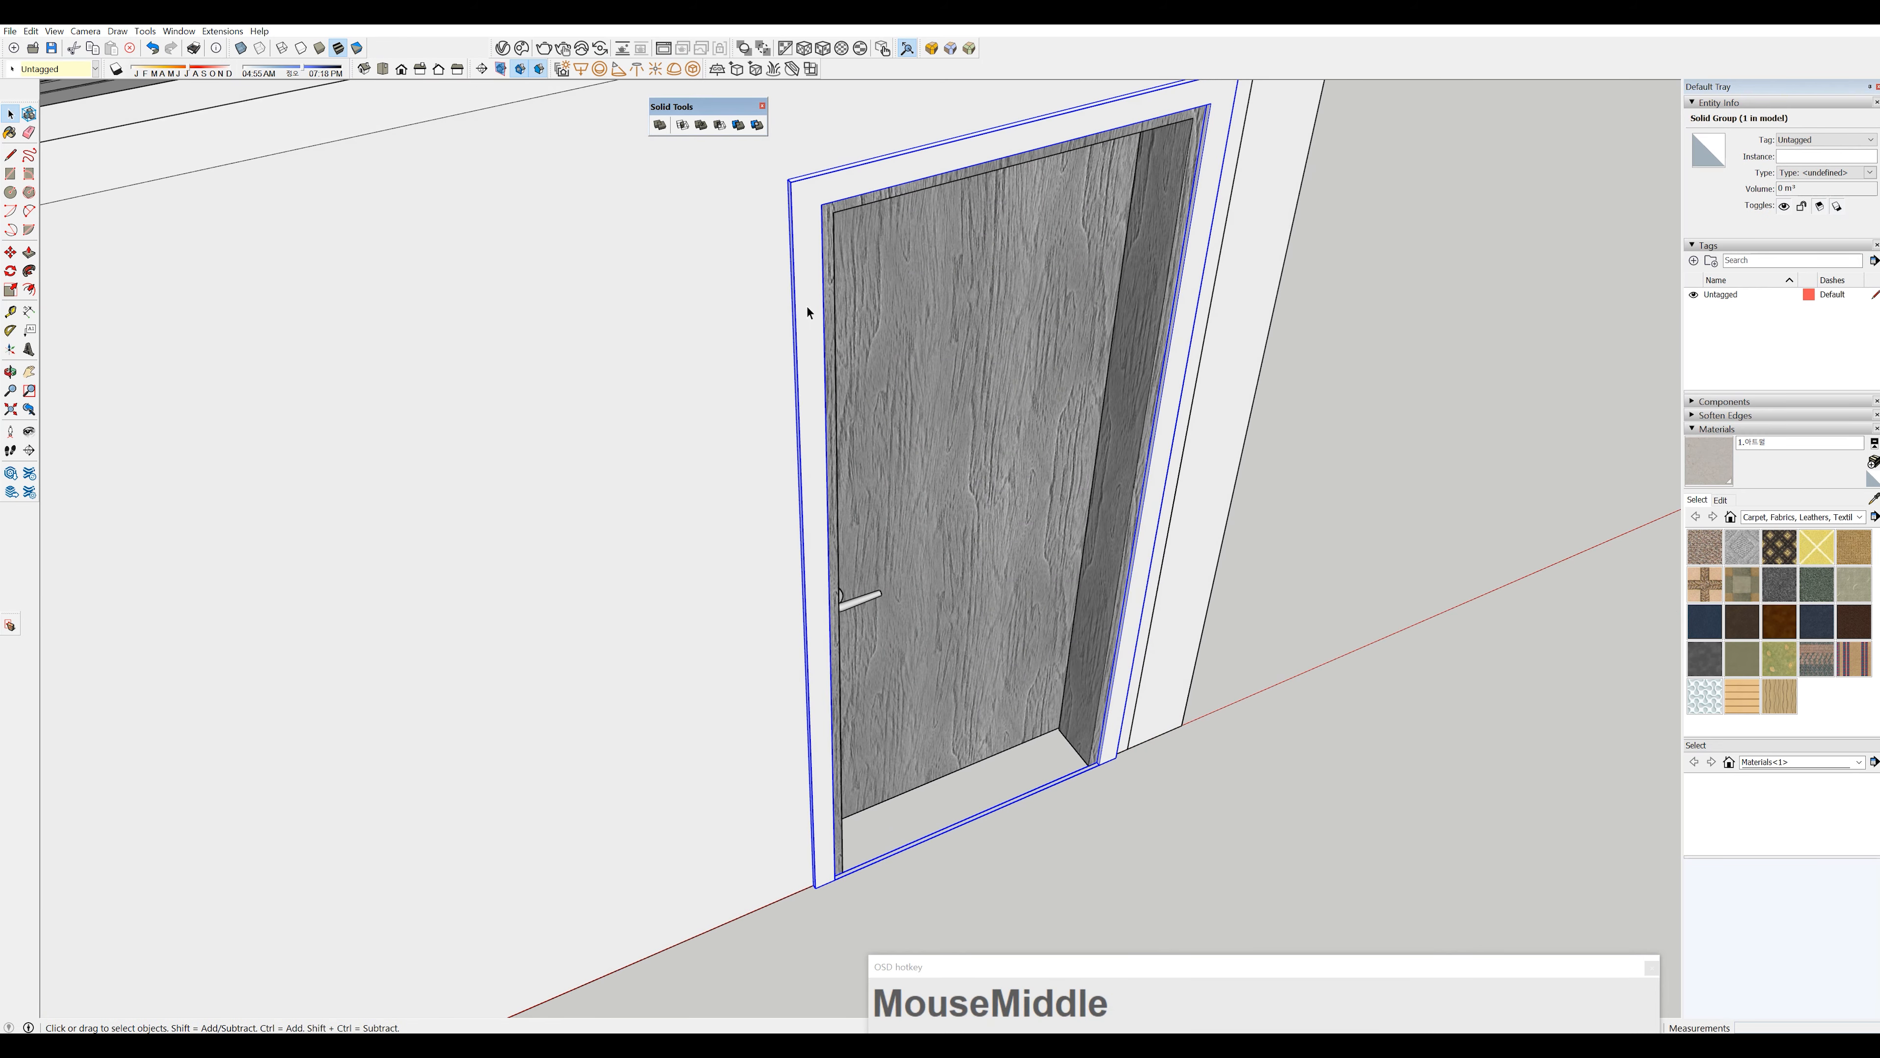
pyautogui.scroll(-3, 1170, 516)
pyautogui.keyDown('shift'); pyautogui.moveTo(1170, 516); pyautogui.dragTo(842, 559, button='middle'); pyautogui.keyUp('shift')
pyautogui.scroll(3, 842, 559)
pyautogui.scroll(2, 730, 613)
pyautogui.keyDown('shift'); pyautogui.moveTo(731, 613); pyautogui.dragTo(760, 370, button='middle'); pyautogui.keyUp('shift')
pyautogui.scroll(3, 843, 629)
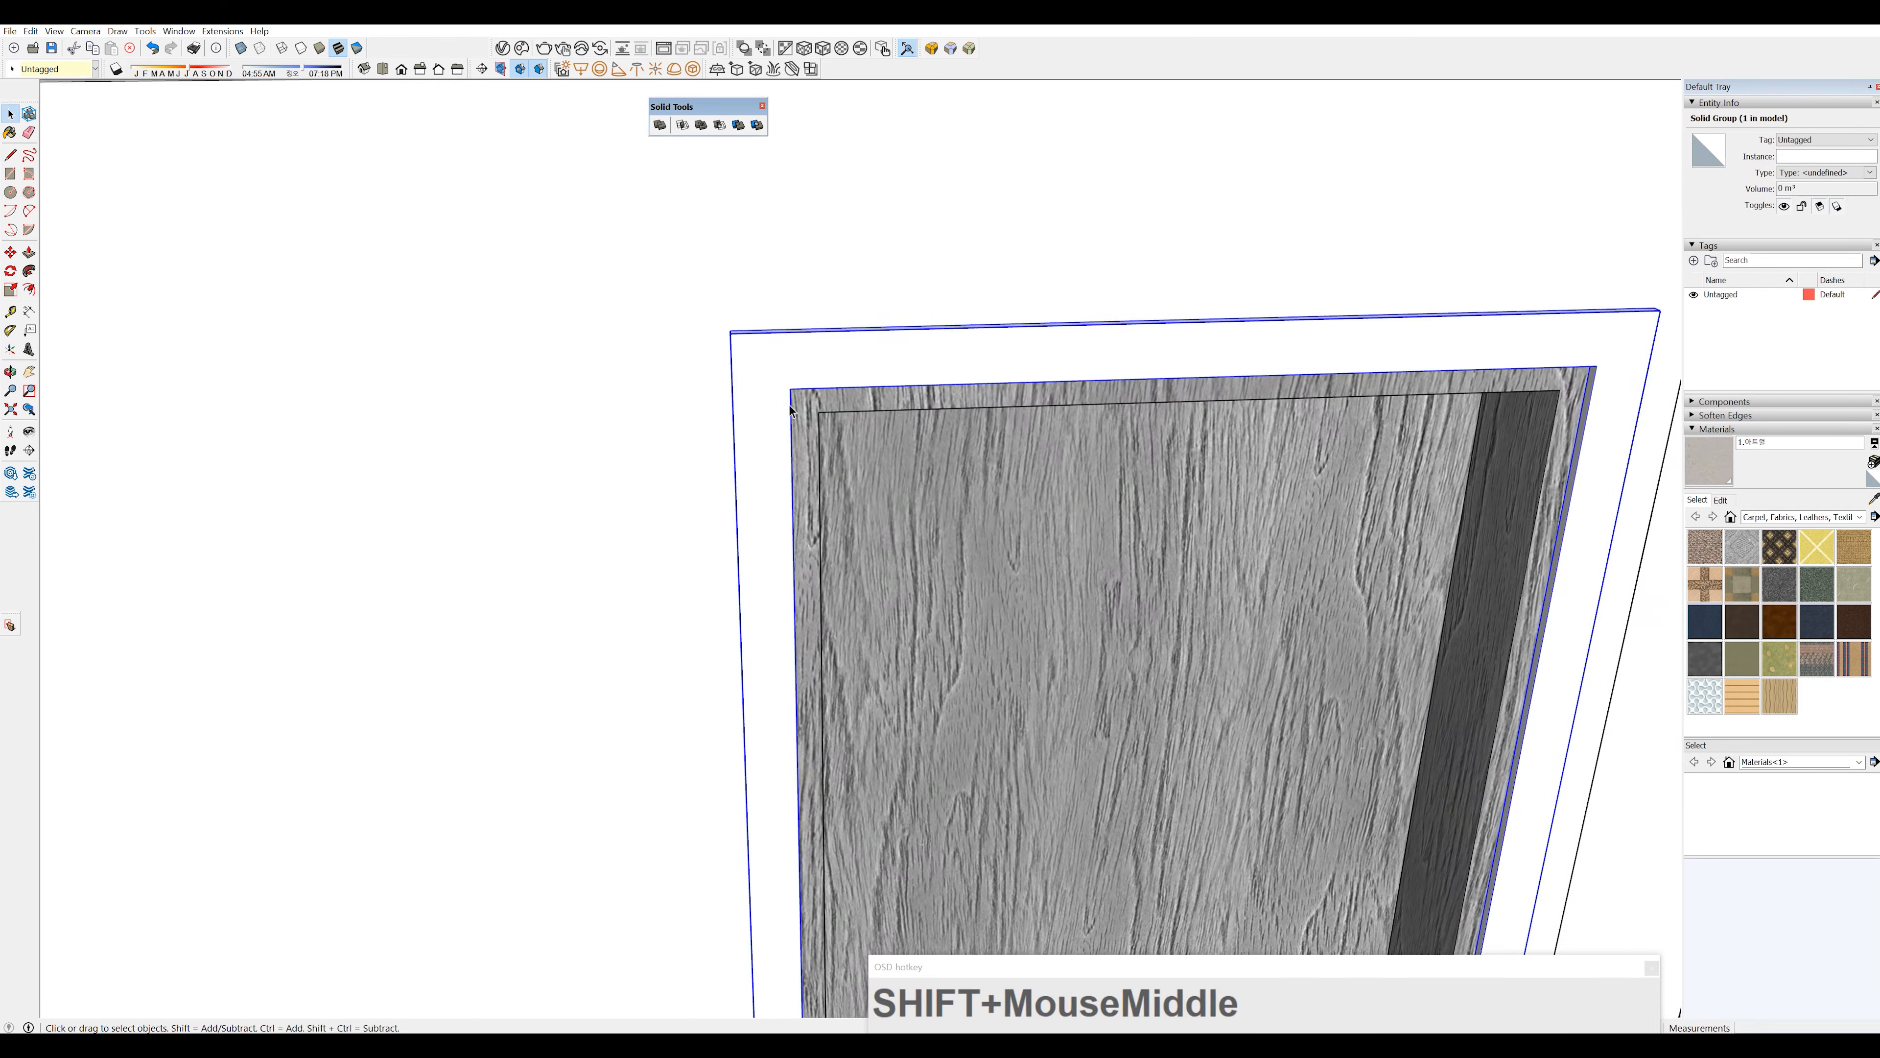
pyautogui.scroll(2, 759, 370)
pyautogui.click(759, 367)
pyautogui.press('l')
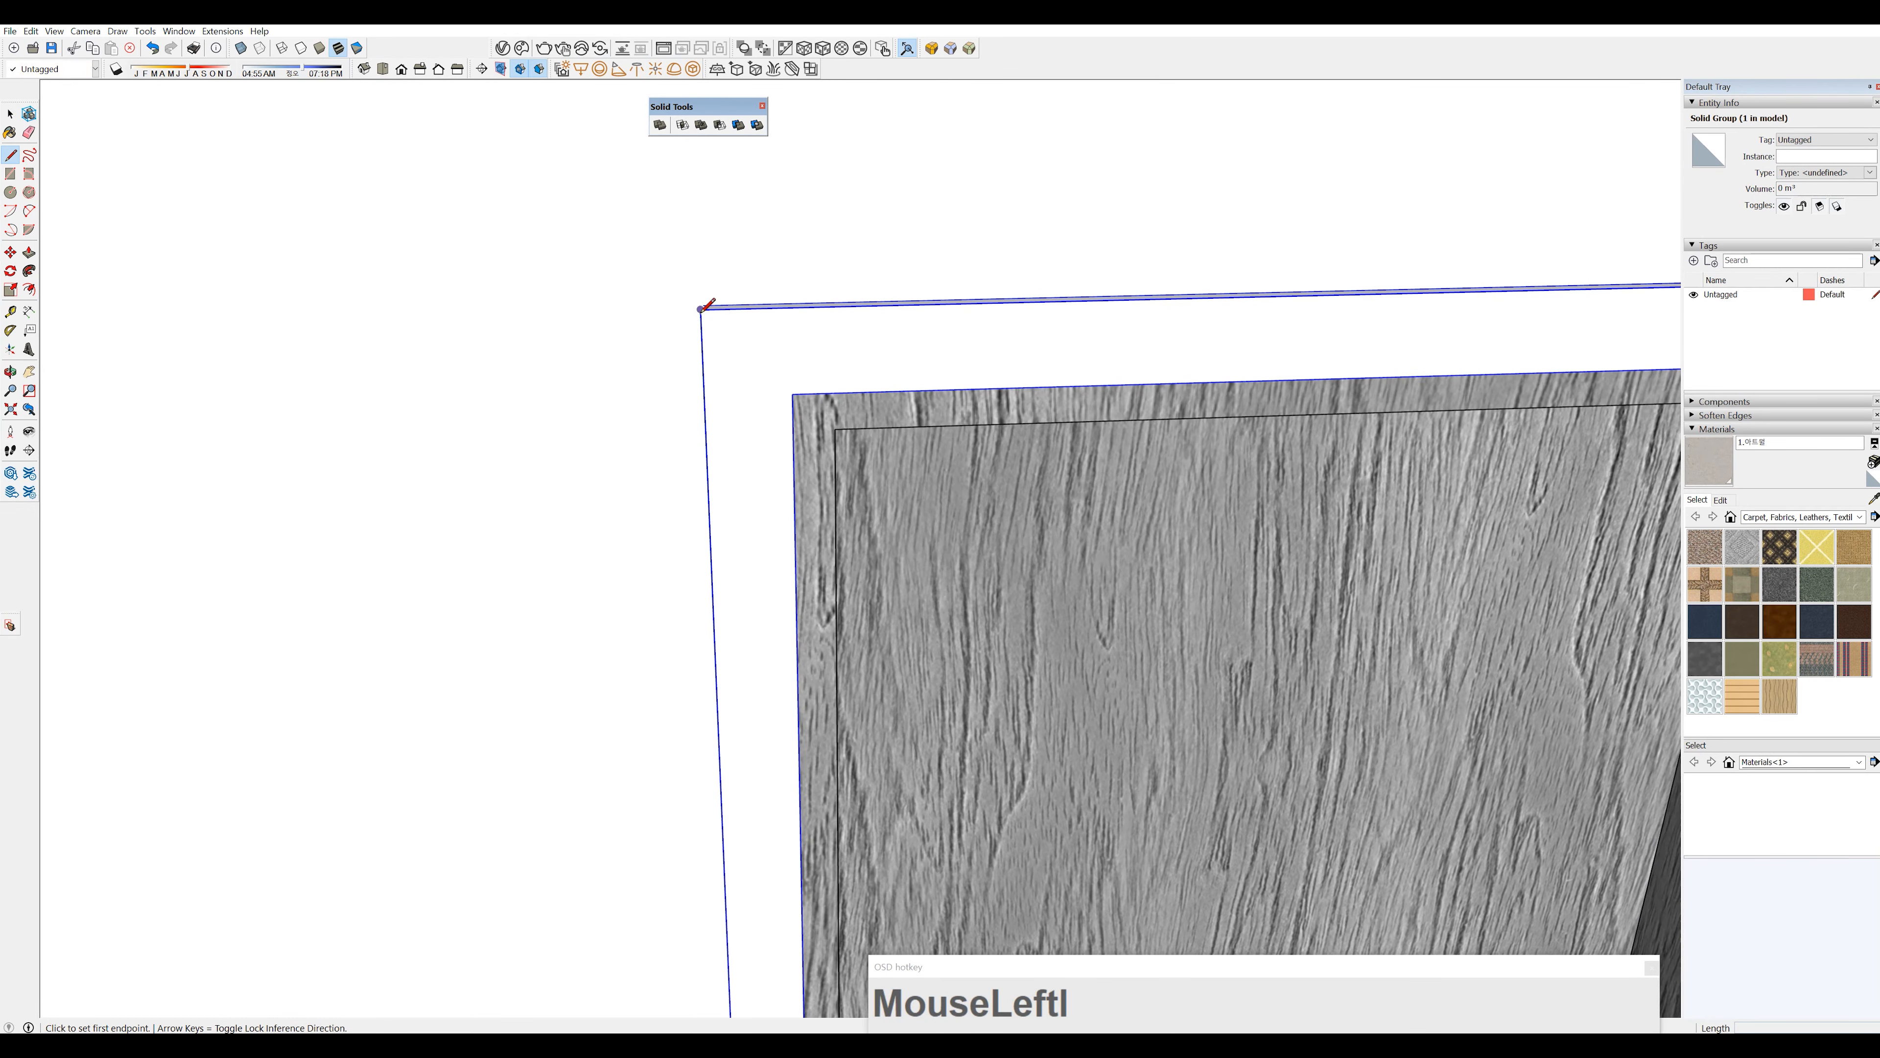
pyautogui.click(701, 310)
pyautogui.click(793, 393)
pyautogui.scroll(-3, 851, 388)
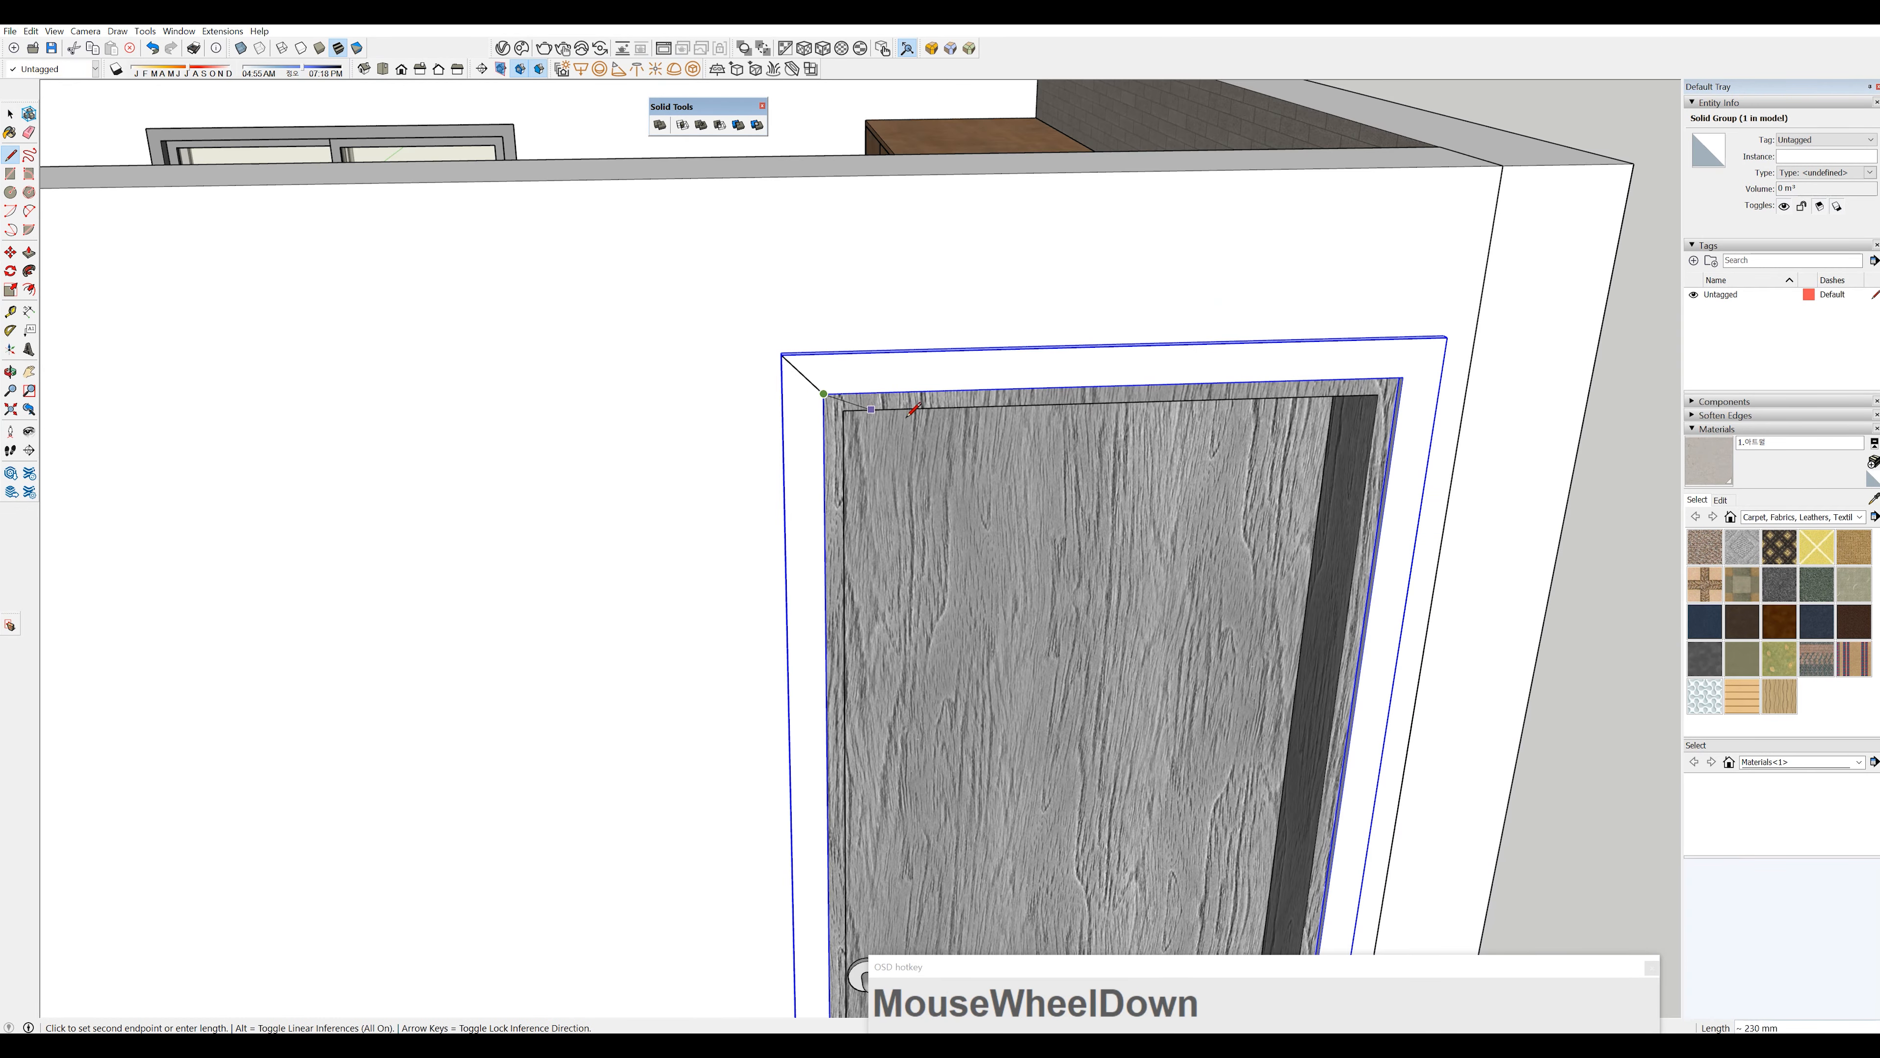
# - Draw a matching diagonal mitre line from the inner to the outer corner at the casing's hinge-side top corner
pyautogui.keyDown('shift'); pyautogui.moveTo(1247, 374); pyautogui.dragTo(973, 399, button='middle'); pyautogui.keyUp('shift')
pyautogui.press('space')
pyautogui.press('l')
pyautogui.click(1112, 400)
pyautogui.click(1153, 362)
pyautogui.press('space')
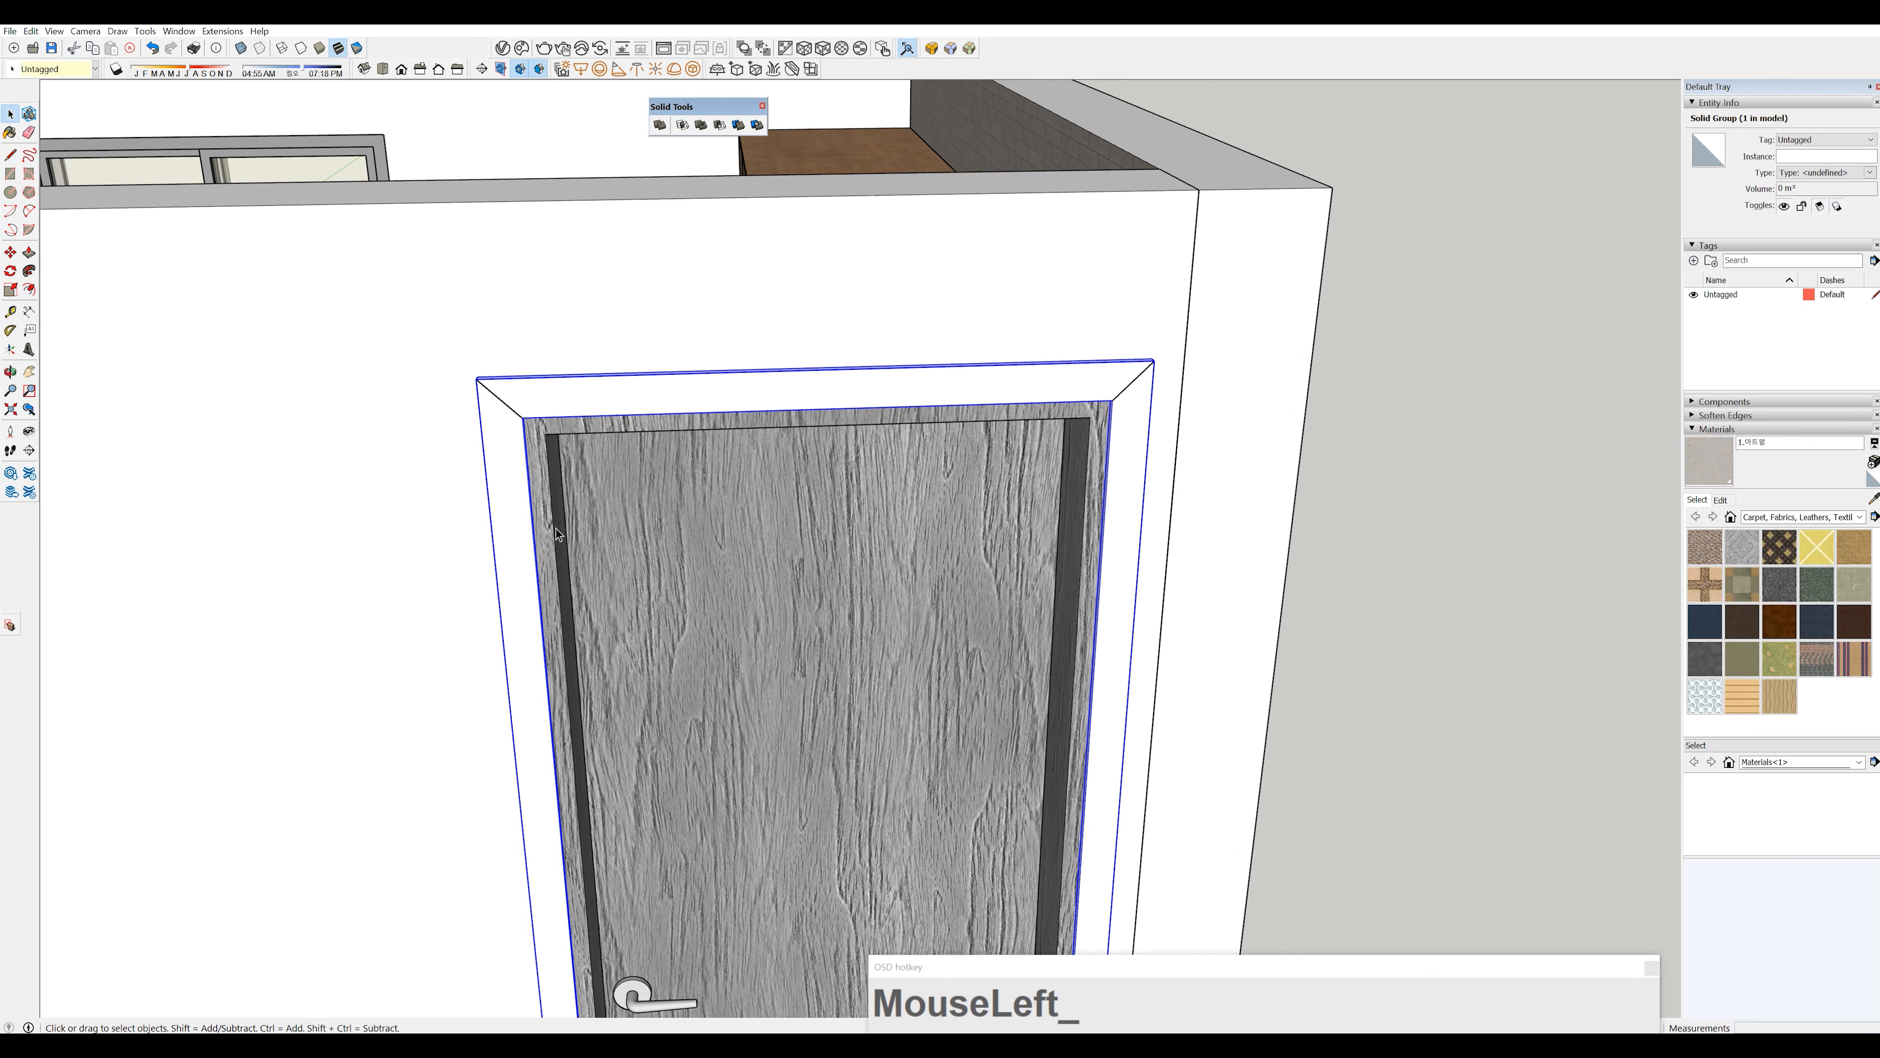
# - Erase the two diagonal mitre lines across the top corners of the door casing
pyautogui.scroll(-2, 511, 605)
pyautogui.keyDown('shift'); pyautogui.moveTo(550, 537); pyautogui.dragTo(671, 313, button='middle'); pyautogui.keyUp('shift')
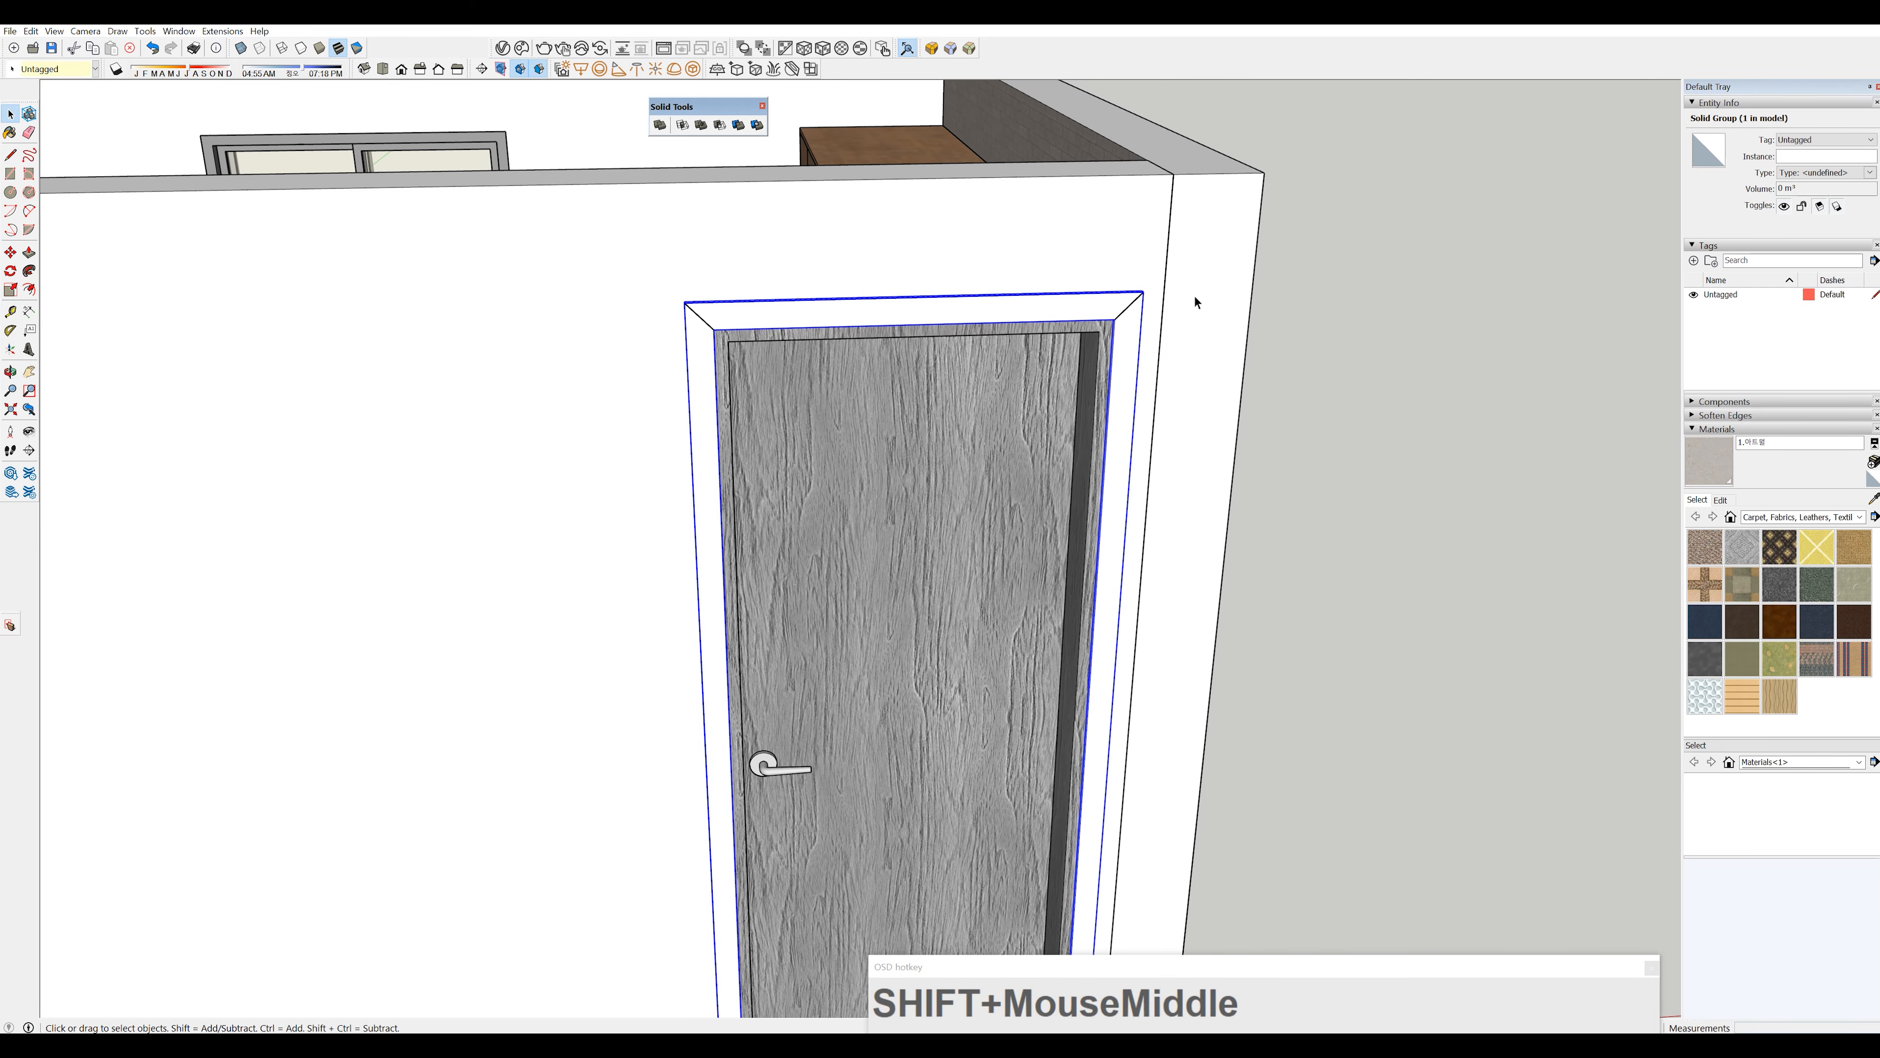
pyautogui.scroll(-2, 1200, 302)
pyautogui.moveTo(877, 511); pyautogui.dragTo(1085, 683, button='middle')
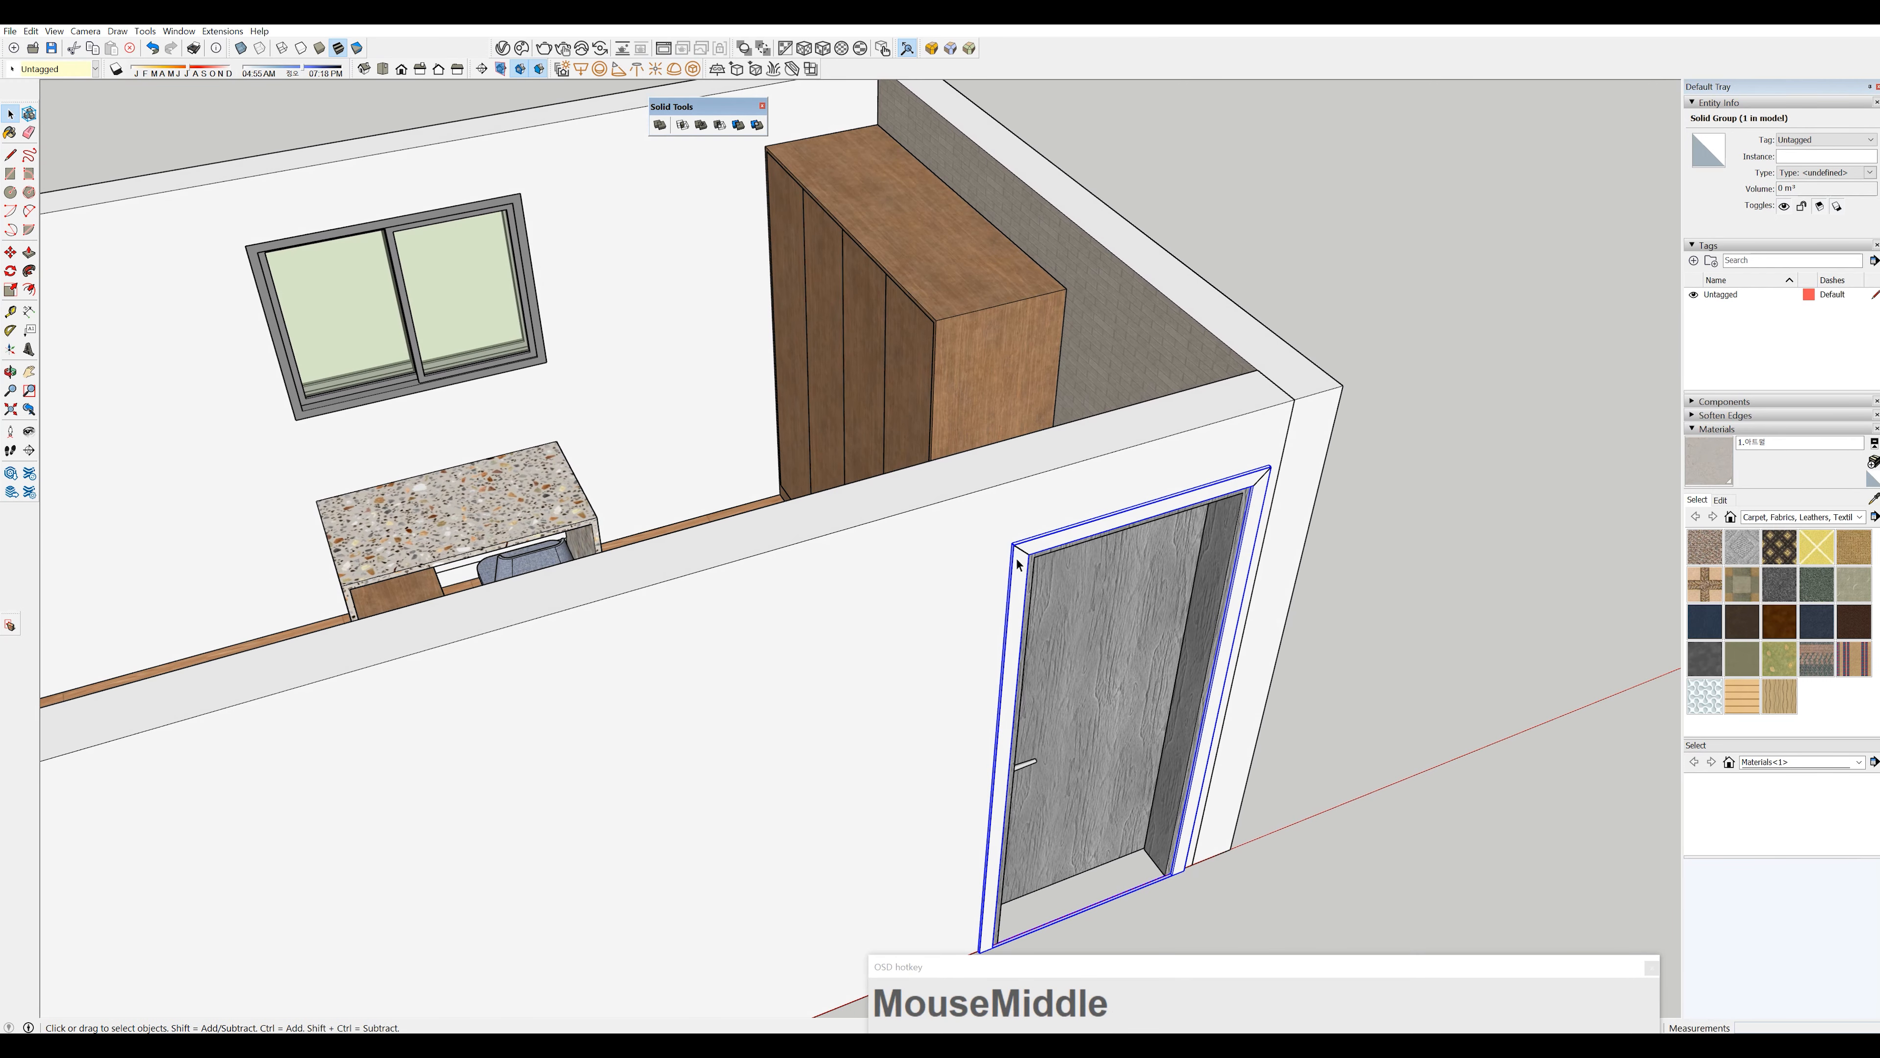
pyautogui.press('e')
pyautogui.moveTo(1015, 546); pyautogui.dragTo(1262, 478)
pyautogui.press('space')
# - Move the casing group from the outer wall through the doorway onto the interior wall face, fitted around the room side of the door
pyautogui.click(1262, 478)
pyautogui.scroll(-2, 1262, 478)
pyautogui.moveTo(1262, 478)
pyautogui.mouseDown(button='middle')
pyautogui.moveTo(1112, 868)
pyautogui.moveTo(1154, 827)
pyautogui.moveTo(1154, 760)
pyautogui.moveTo(1088, 537)
pyautogui.mouseUp(button='middle')
pyautogui.scroll(3, 1081, 811)
pyautogui.scroll(2, 1088, 815)
pyautogui.press('m')
pyautogui.click(1104, 808)
pyautogui.scroll(-4, 1101, 785)
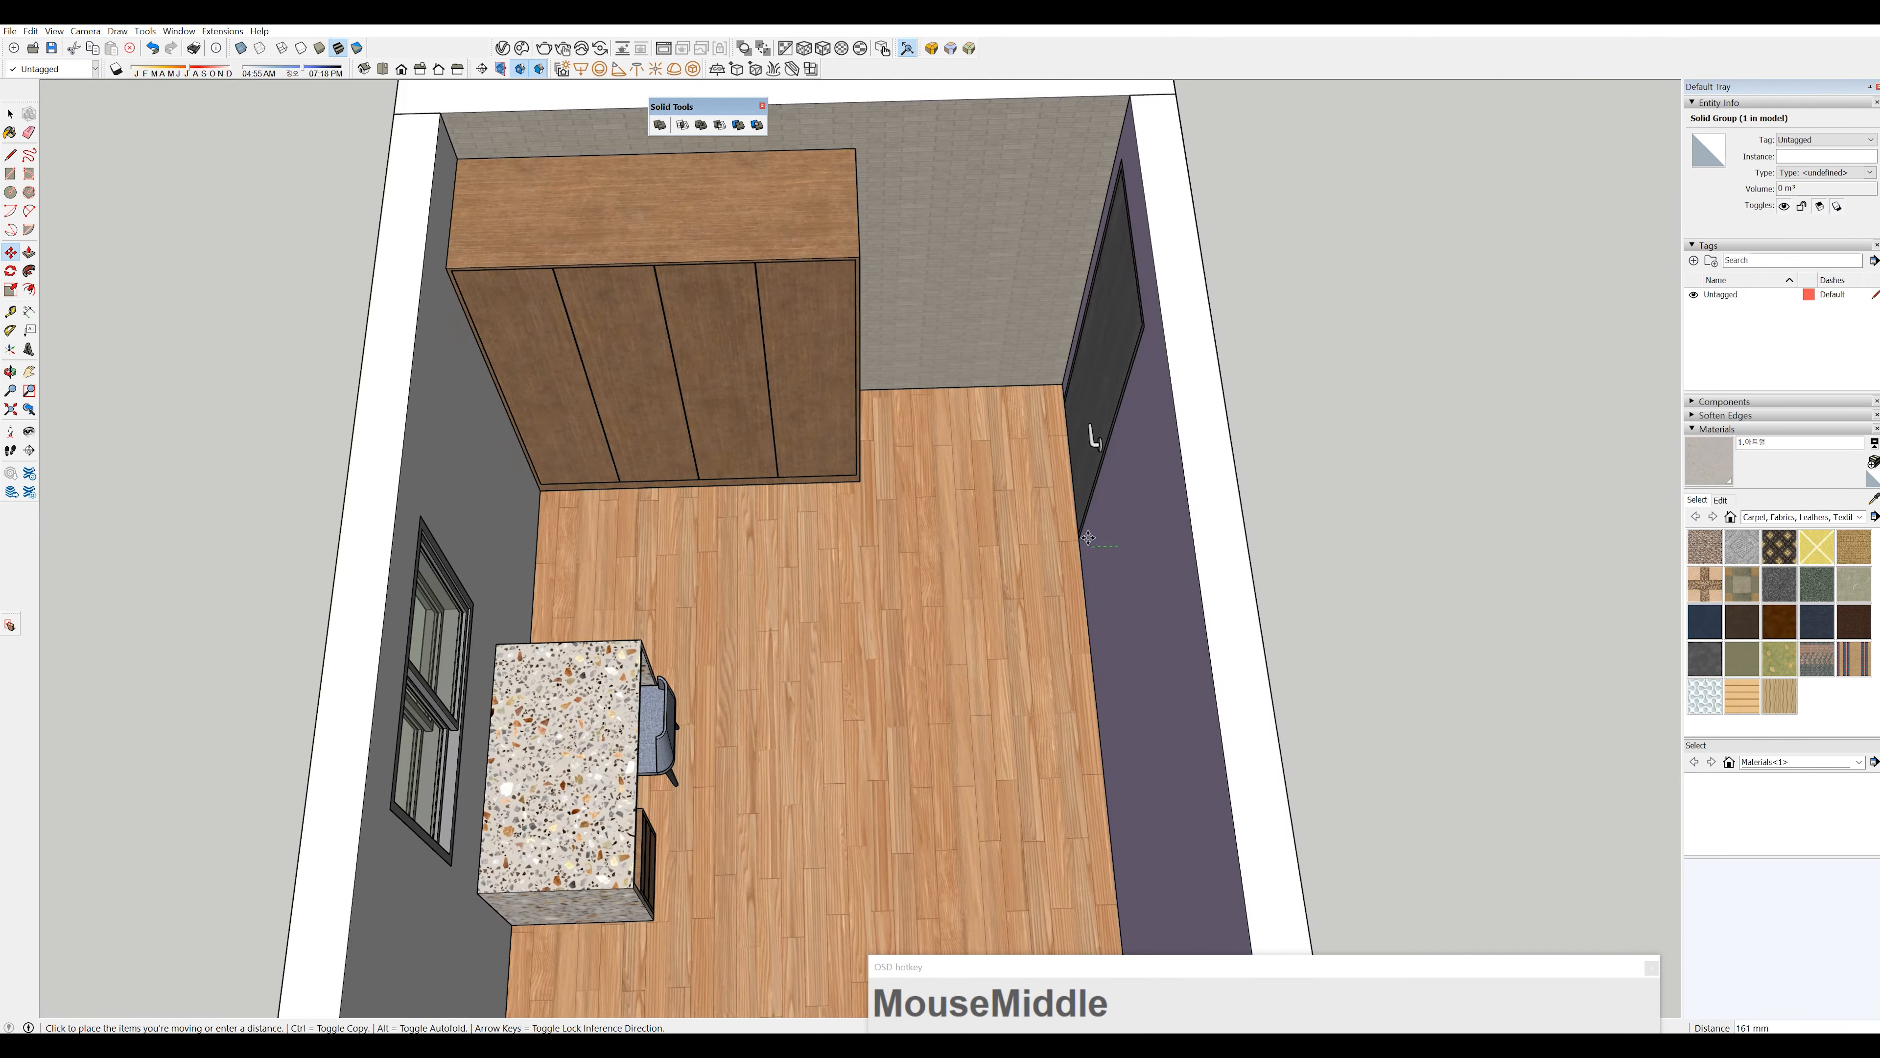
pyautogui.scroll(3, 1088, 537)
pyautogui.moveTo(930, 550); pyautogui.dragTo(930, 550)
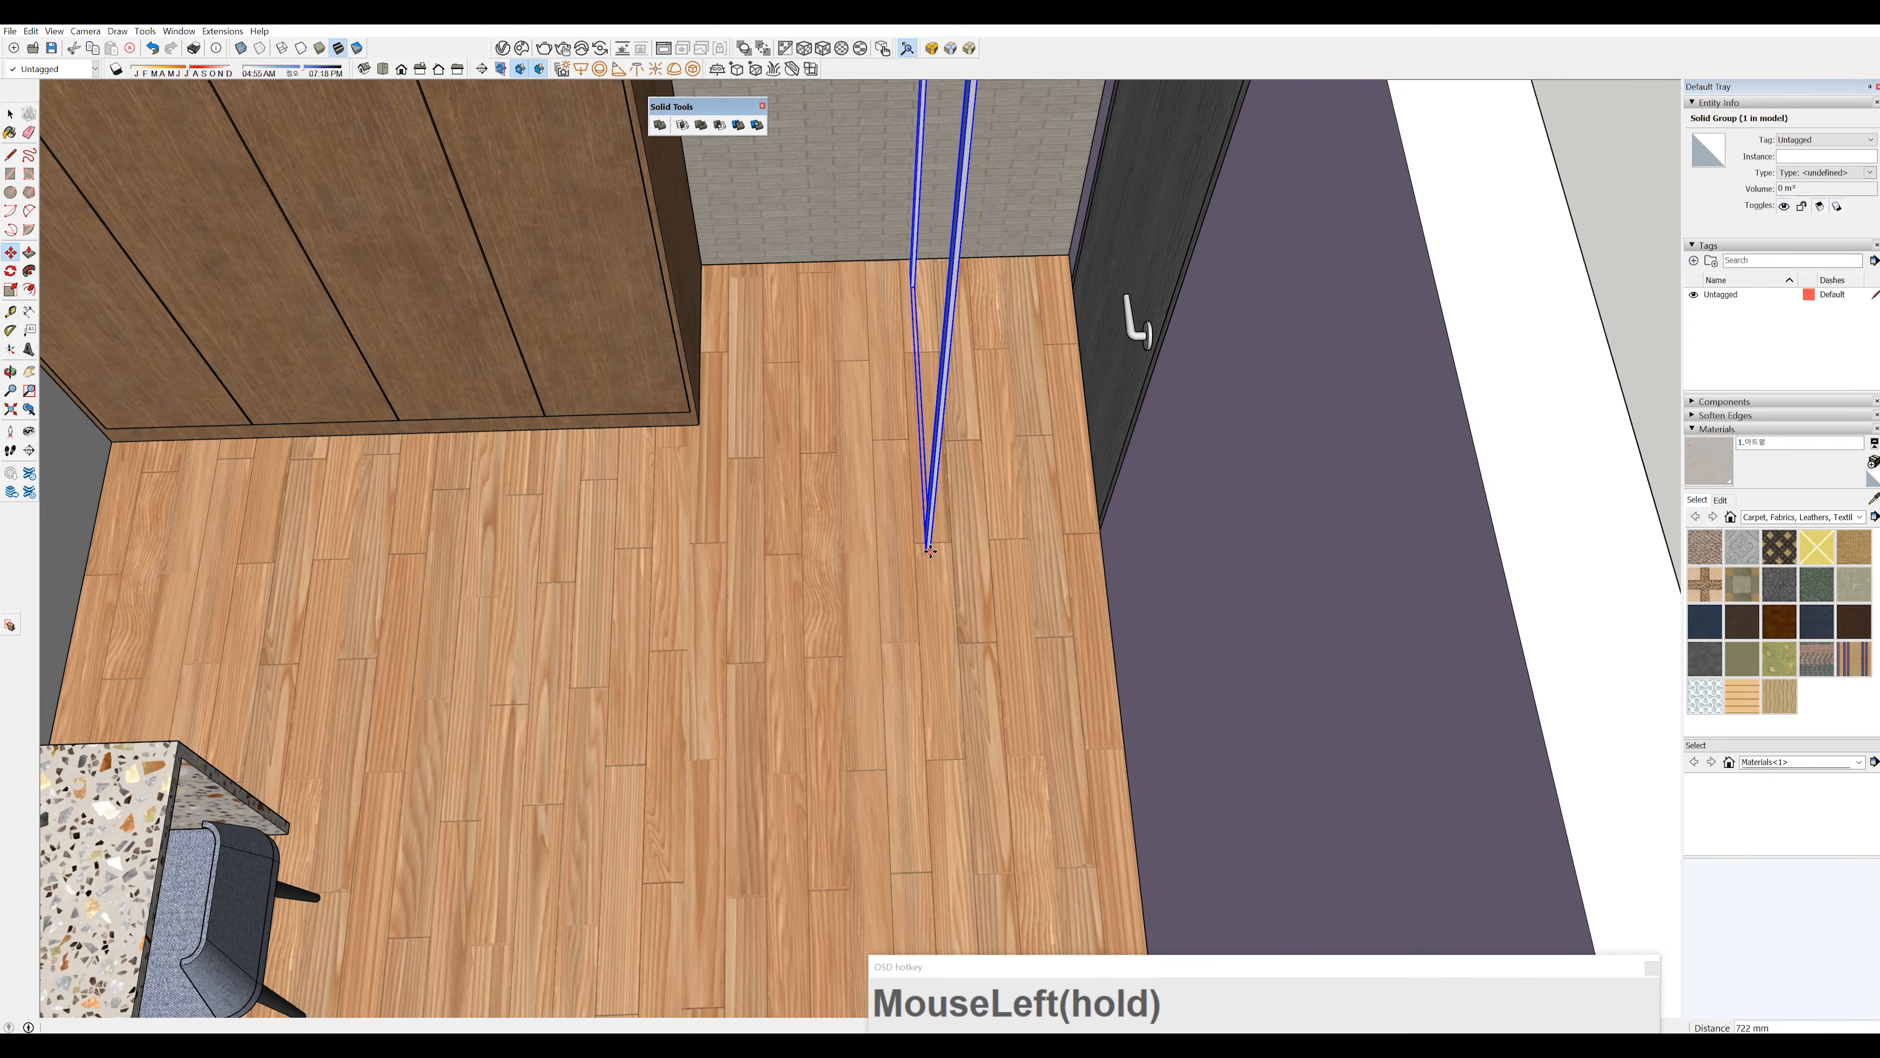
pyautogui.scroll(3, 930, 550)
pyautogui.click(908, 541)
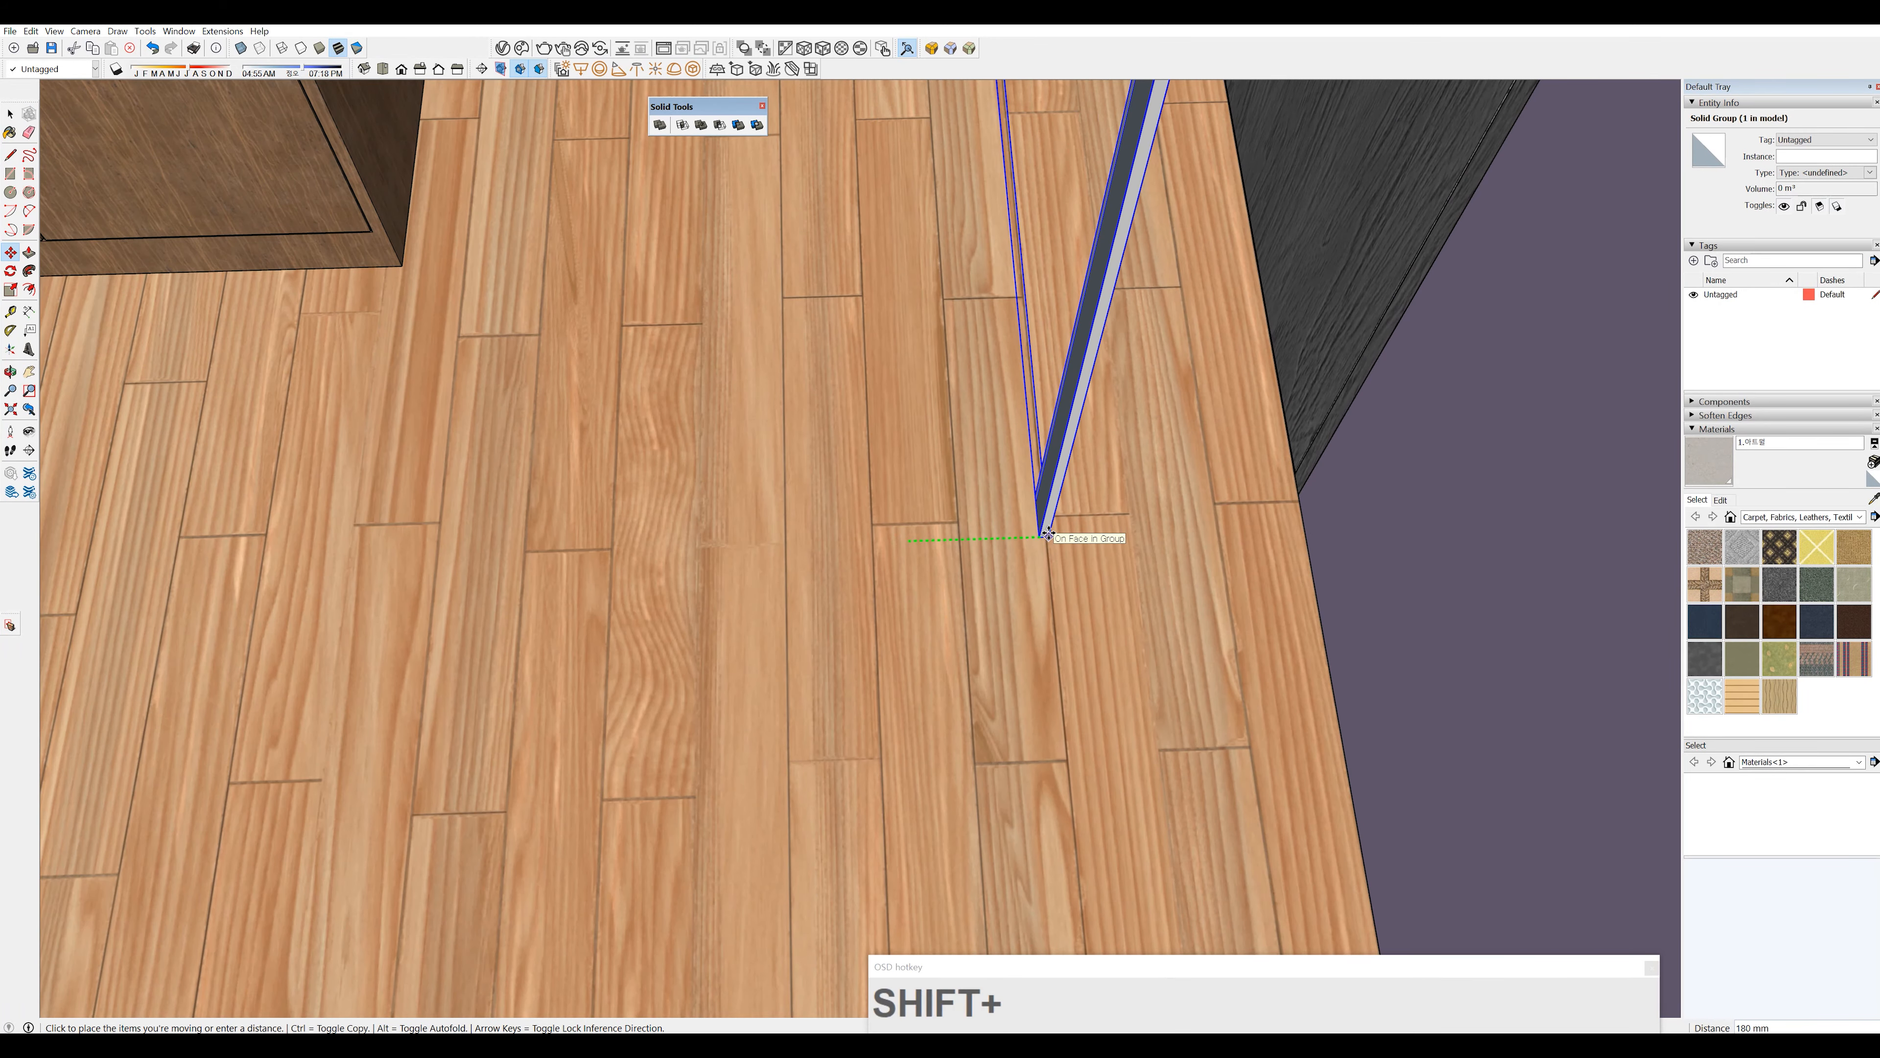
pyautogui.keyDown('shift'); pyautogui.click(1311, 578); pyautogui.keyUp('shift')
pyautogui.scroll(-5, 1311, 578)
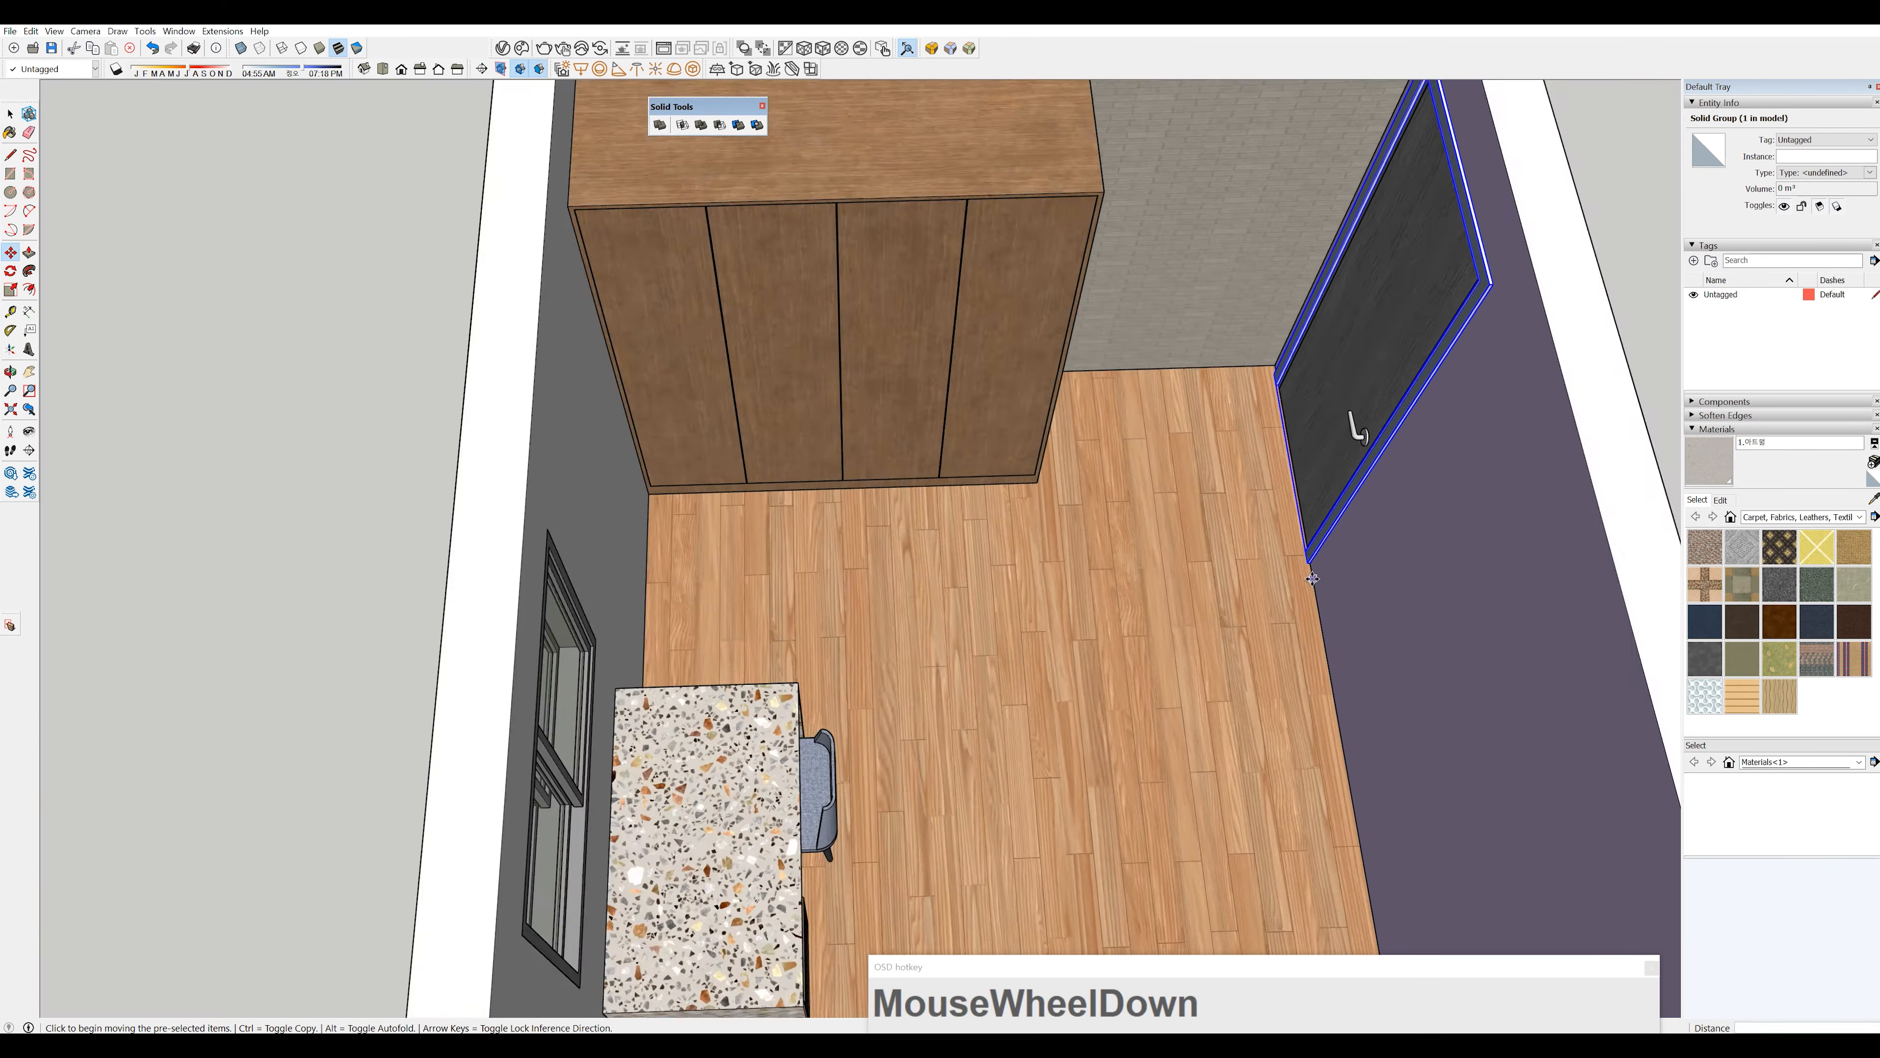
pyautogui.scroll(-3, 1312, 578)
pyautogui.scroll(-2, 1110, 751)
pyautogui.moveTo(1519, 546); pyautogui.dragTo(905, 531, button='middle')
pyautogui.press('space')
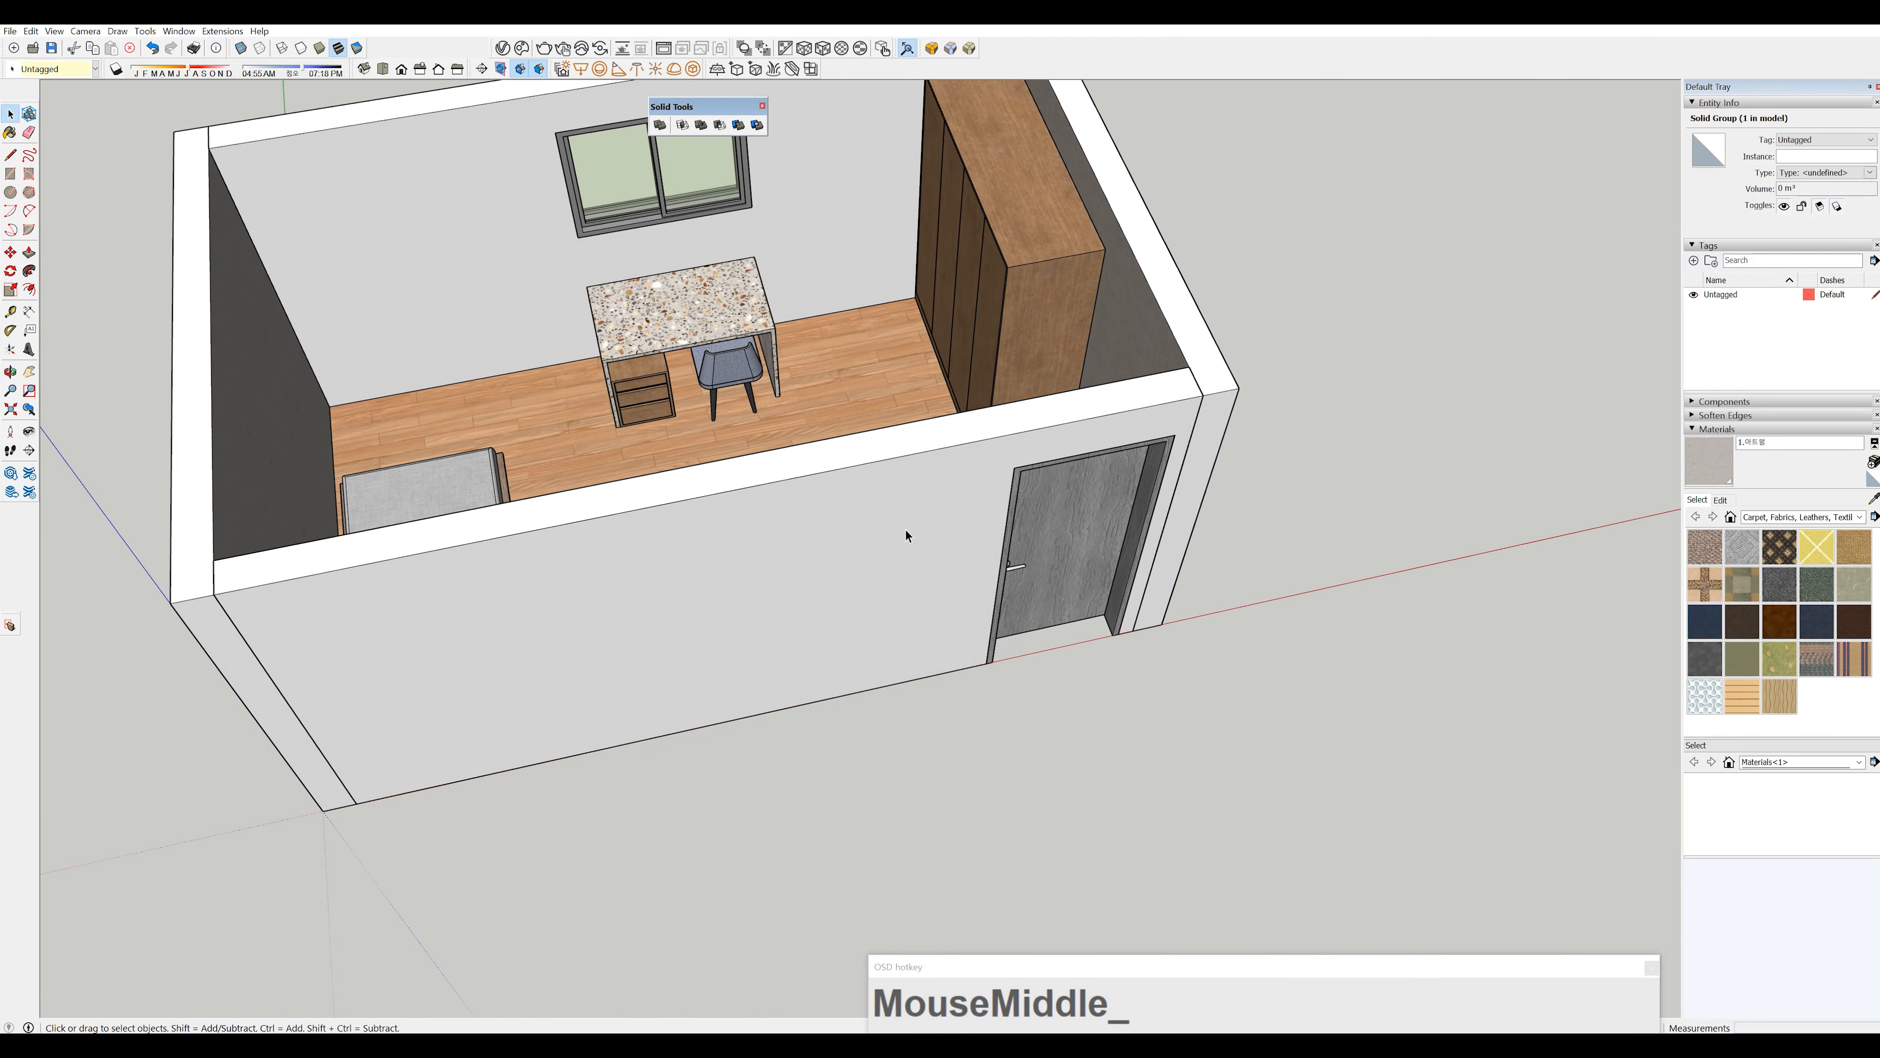
# - Draw a 60 x 500 mm rectangle on the ground in front of the door
pyautogui.scroll(3, 1058, 697)
pyautogui.moveTo(1058, 696); pyautogui.dragTo(982, 634, button='middle')
pyautogui.press('r')
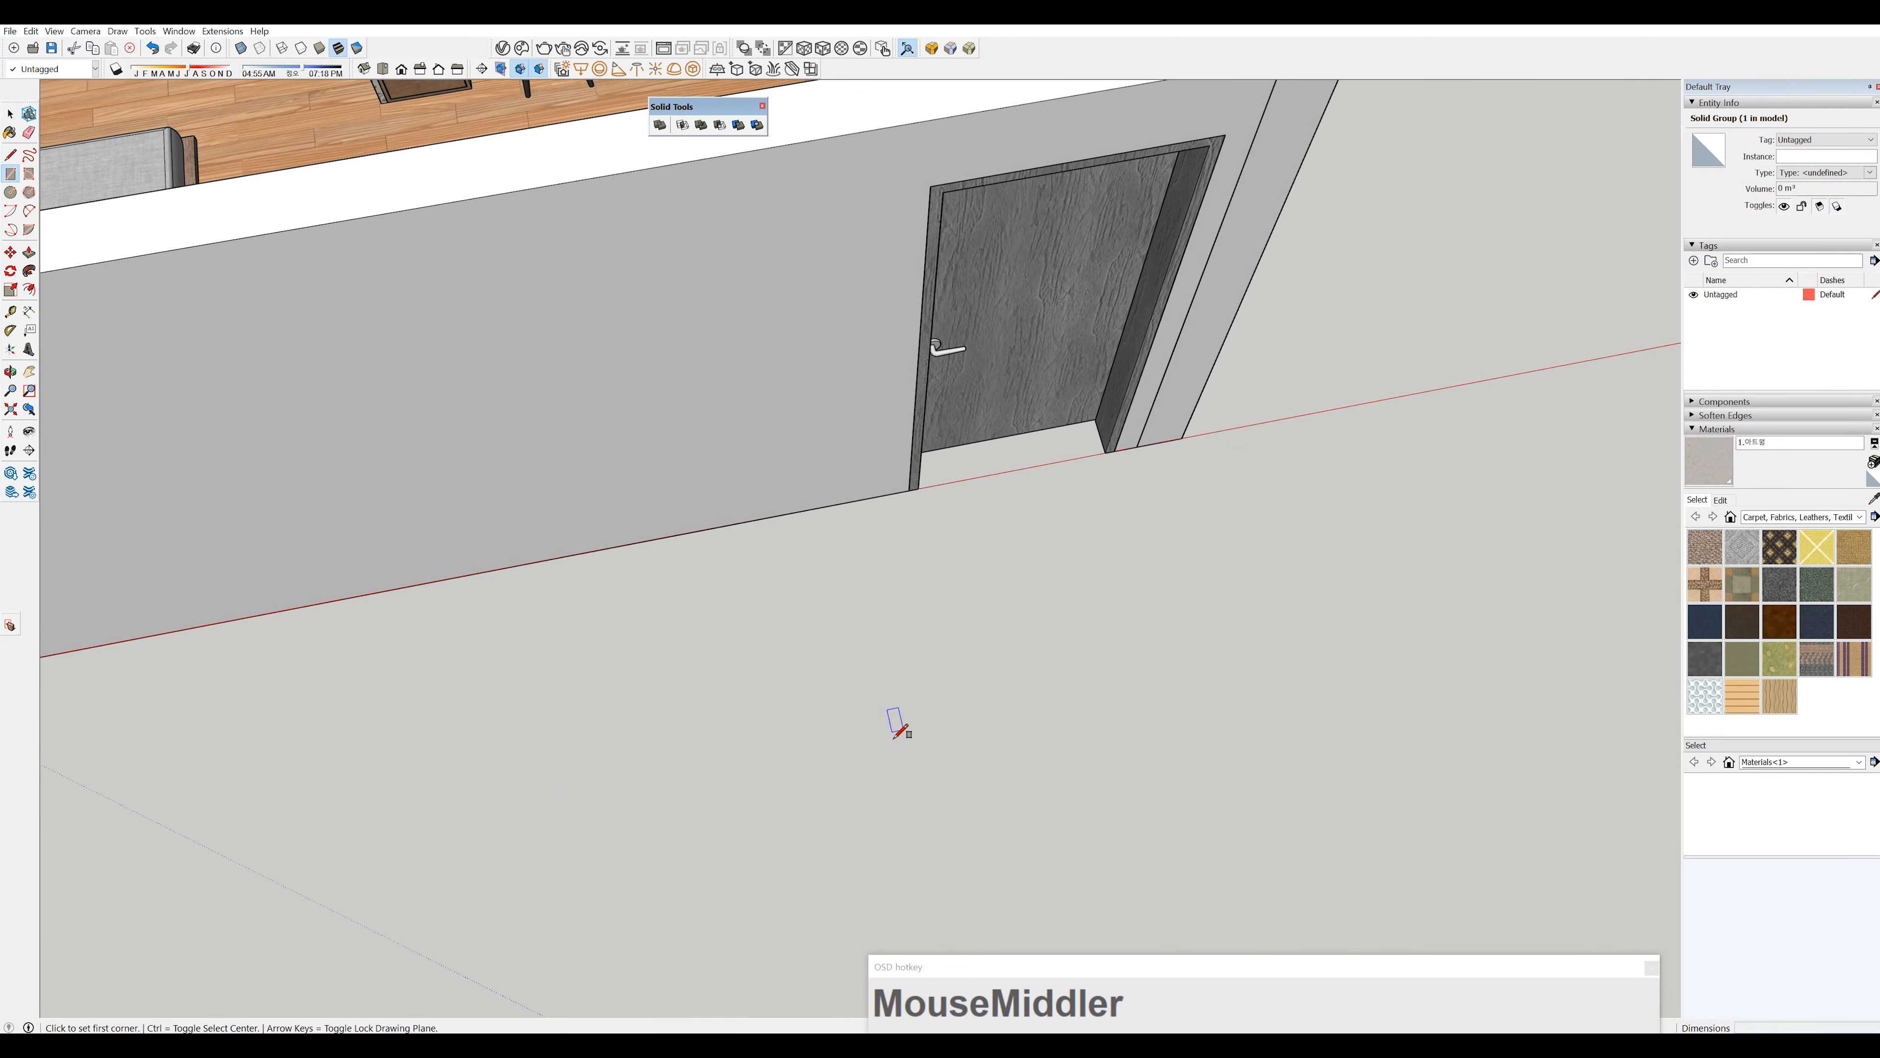
pyautogui.click(900, 733)
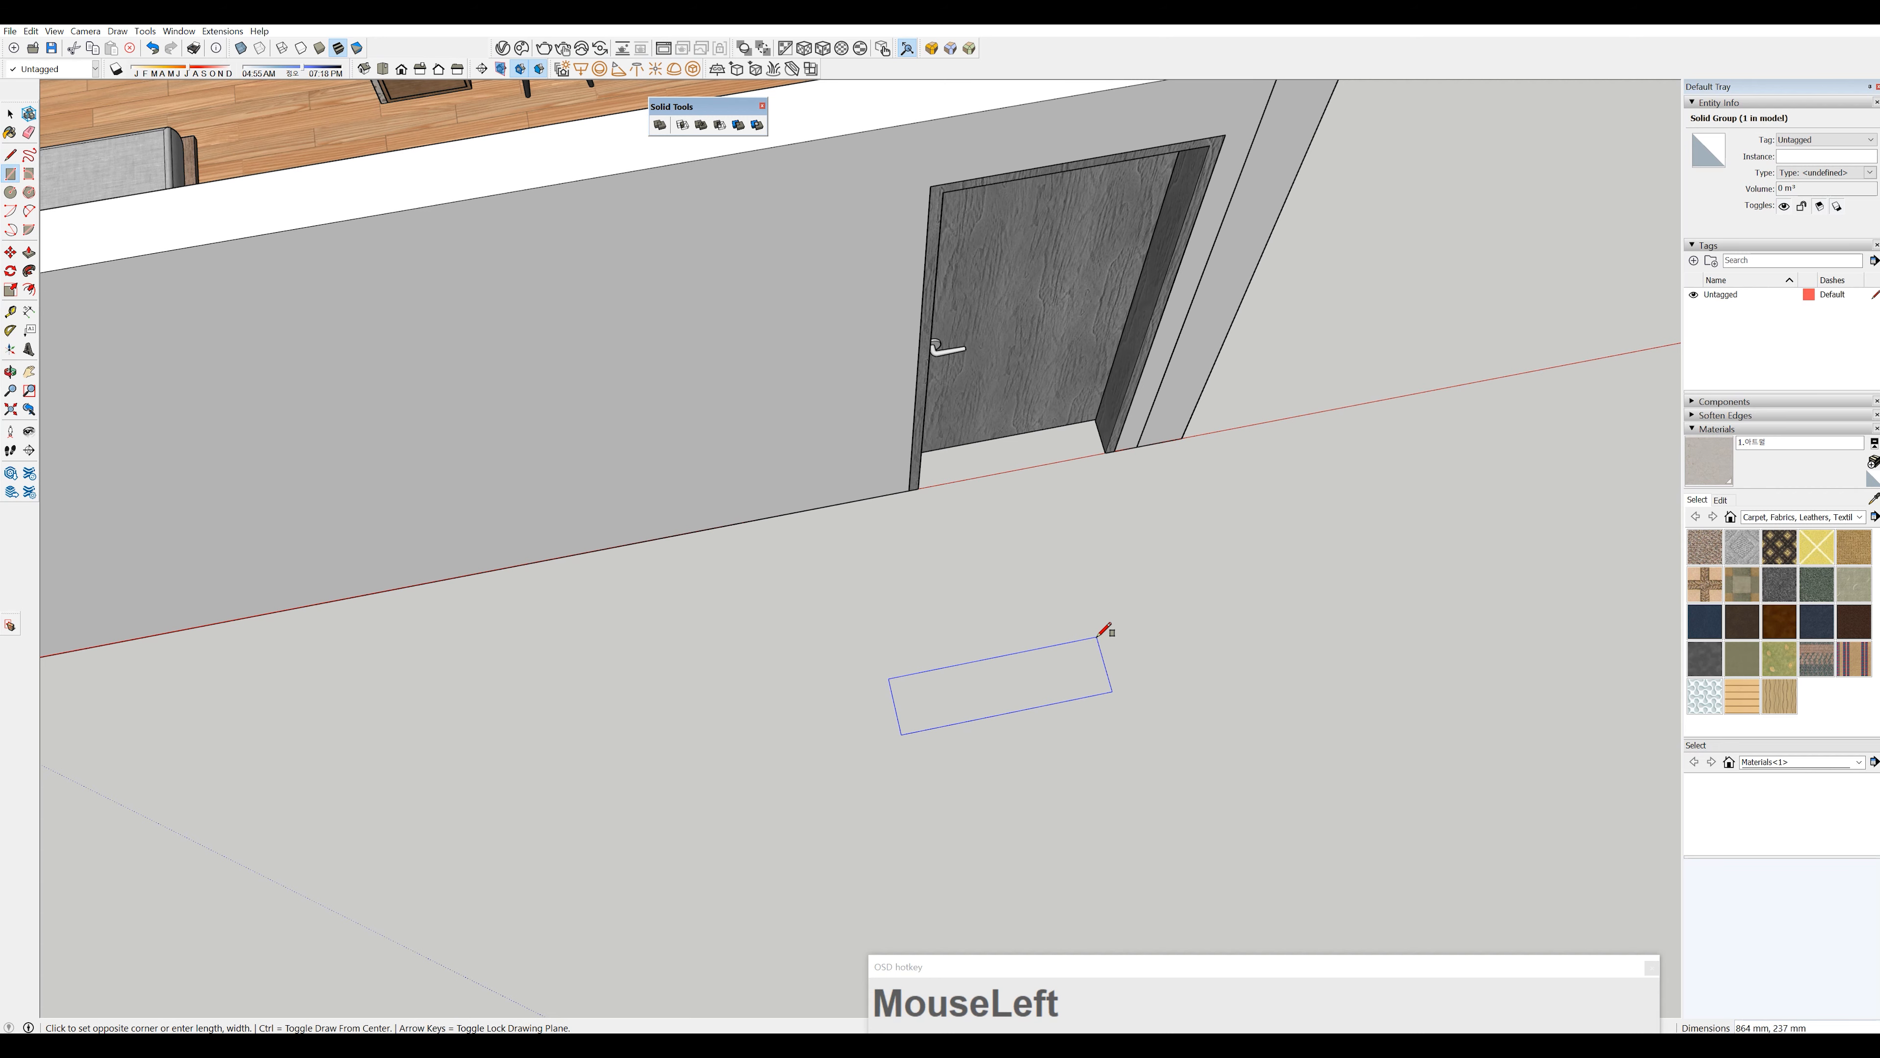
pyautogui.write('60,500')
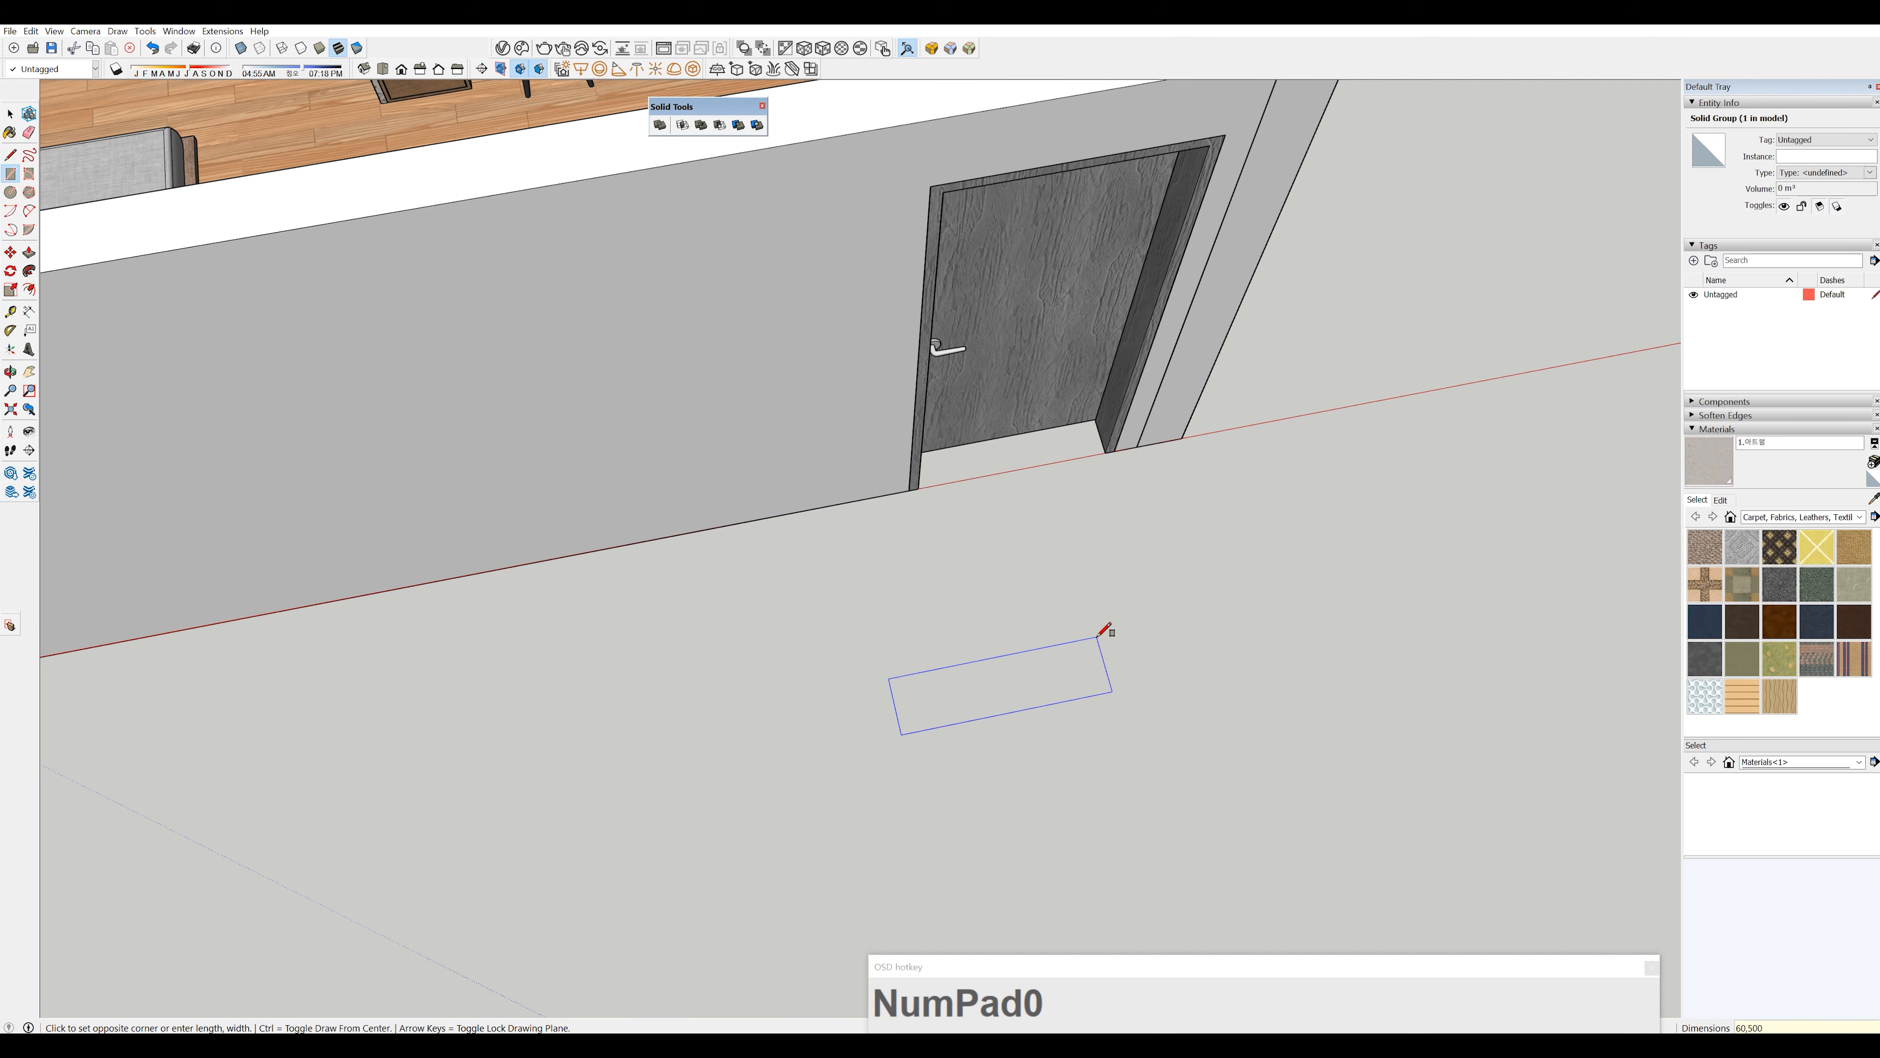
pyautogui.press('Return')
# - Extrude the narrow rectangle 12 mm upward into a strip and make the strip a group
pyautogui.scroll(3, 869, 722)
pyautogui.moveTo(869, 722); pyautogui.dragTo(902, 700, button='middle')
pyautogui.scroll(2, 901, 699)
pyautogui.click(903, 678)
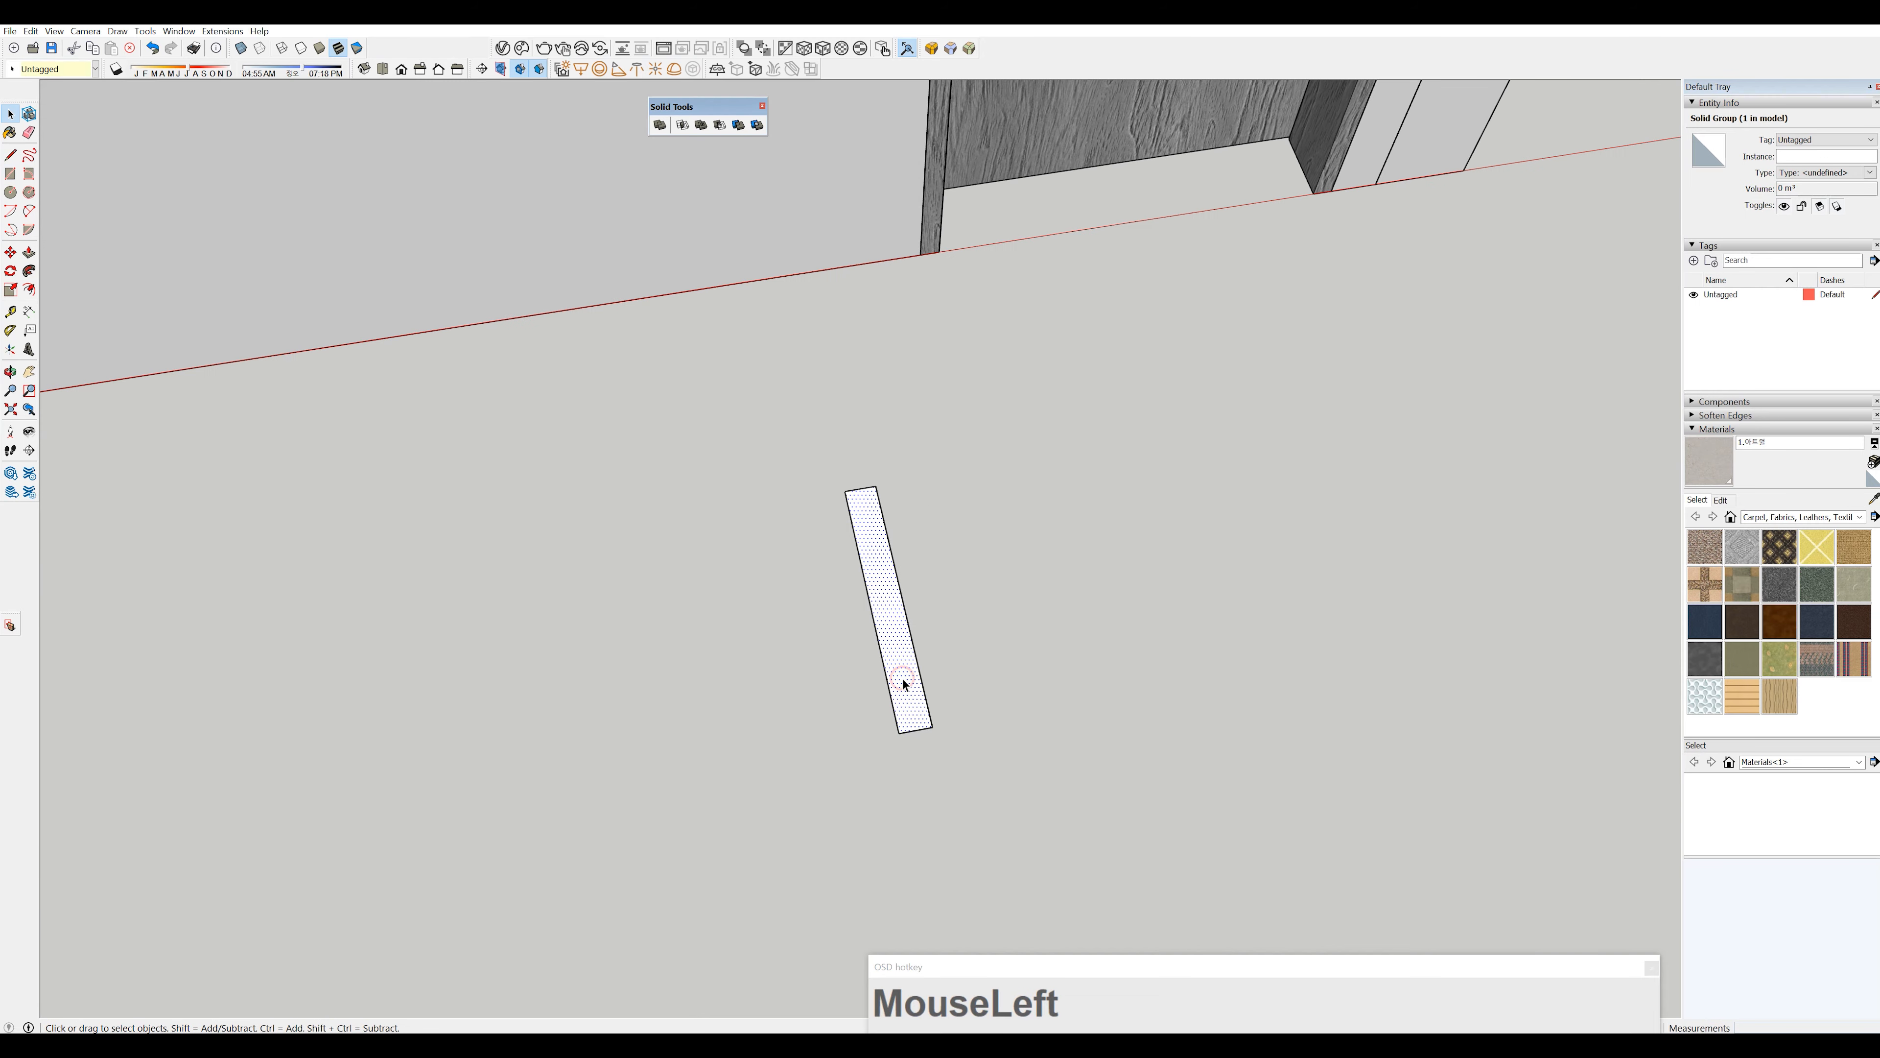
pyautogui.scroll(2, 915, 680)
pyautogui.press('p')
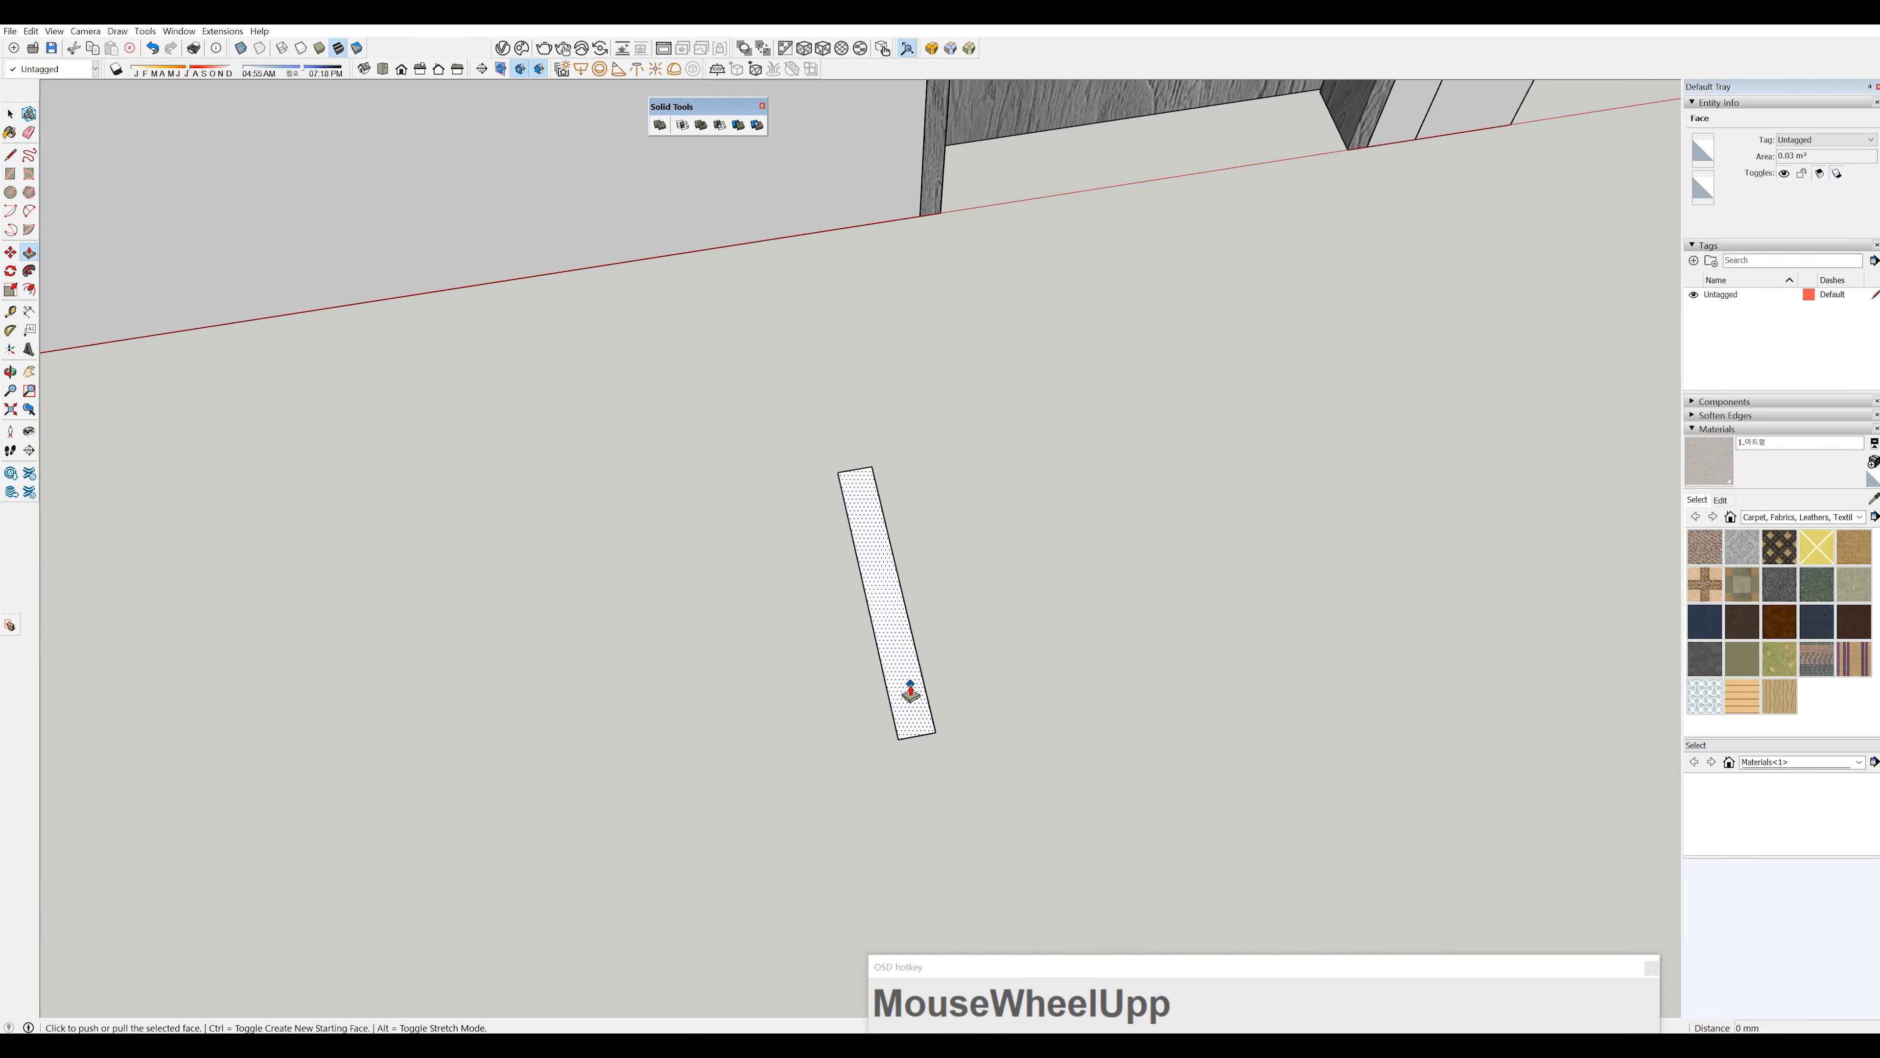
pyautogui.click(911, 690)
pyautogui.write('2')
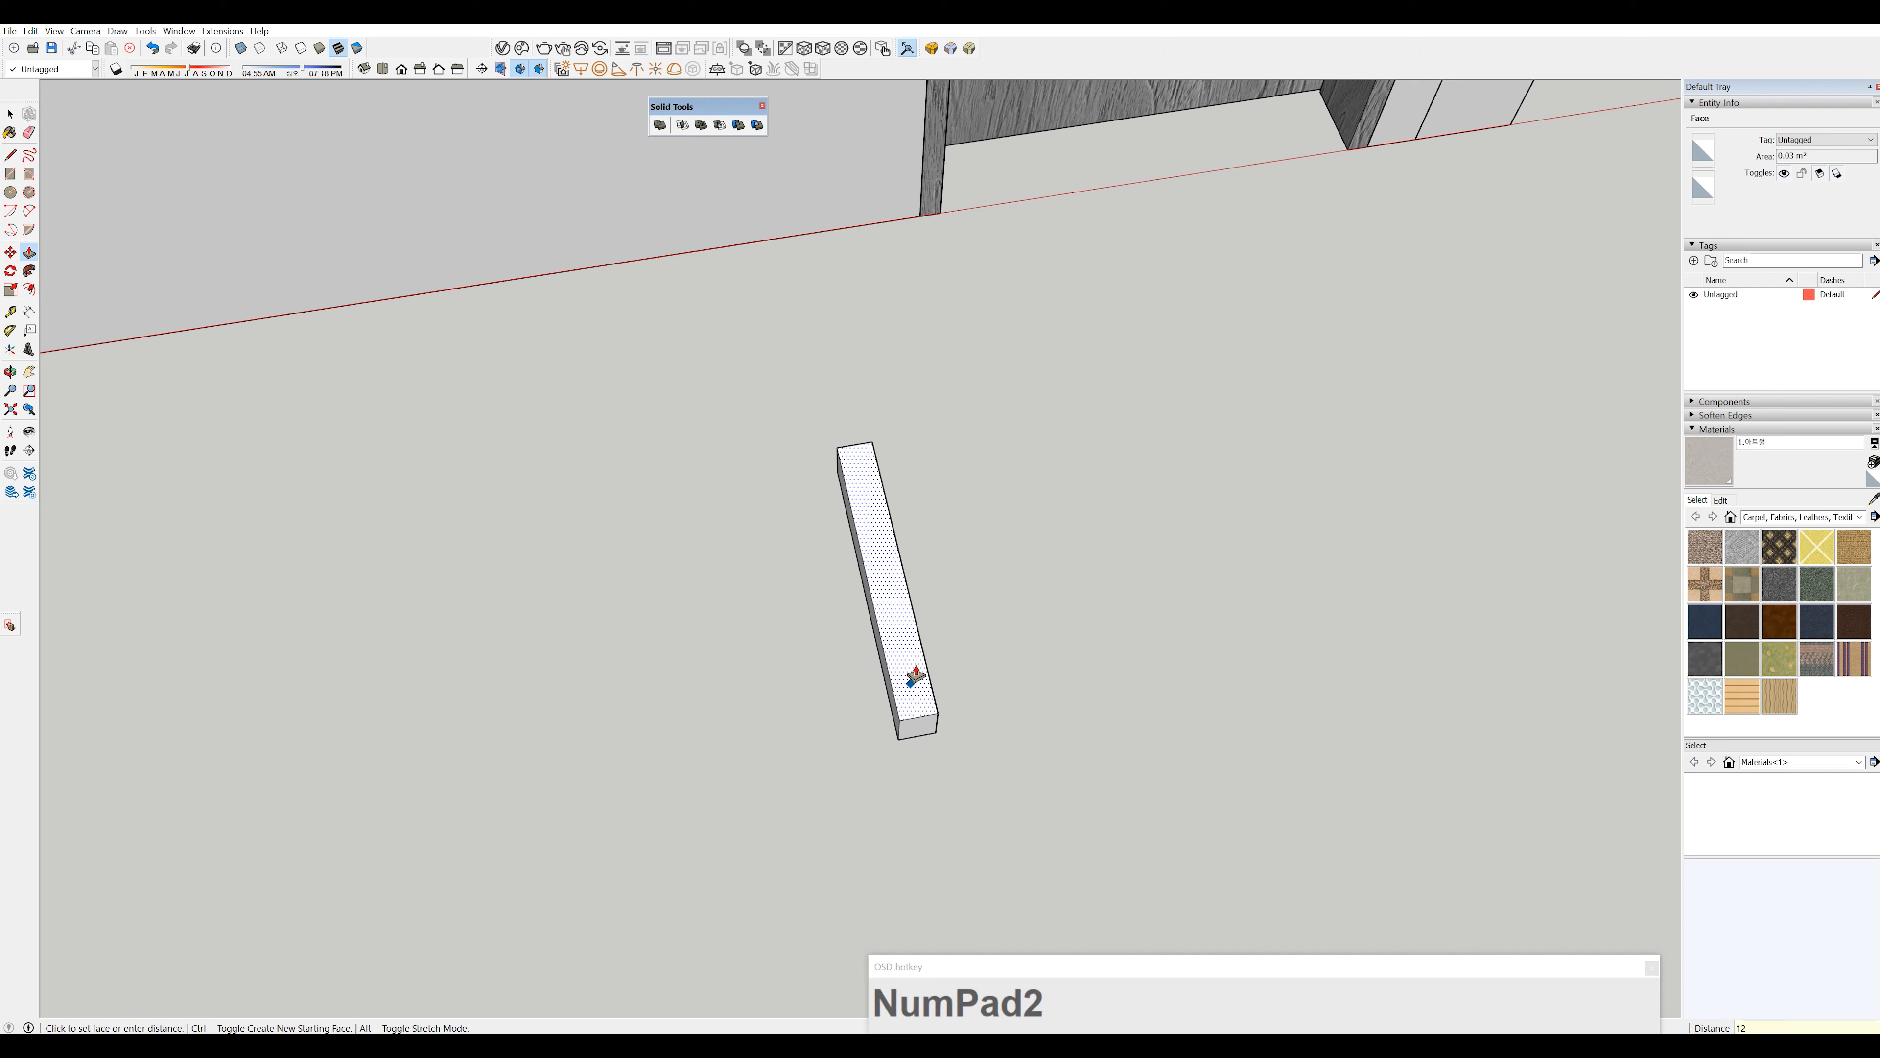
pyautogui.press('Return')
pyautogui.press('space')
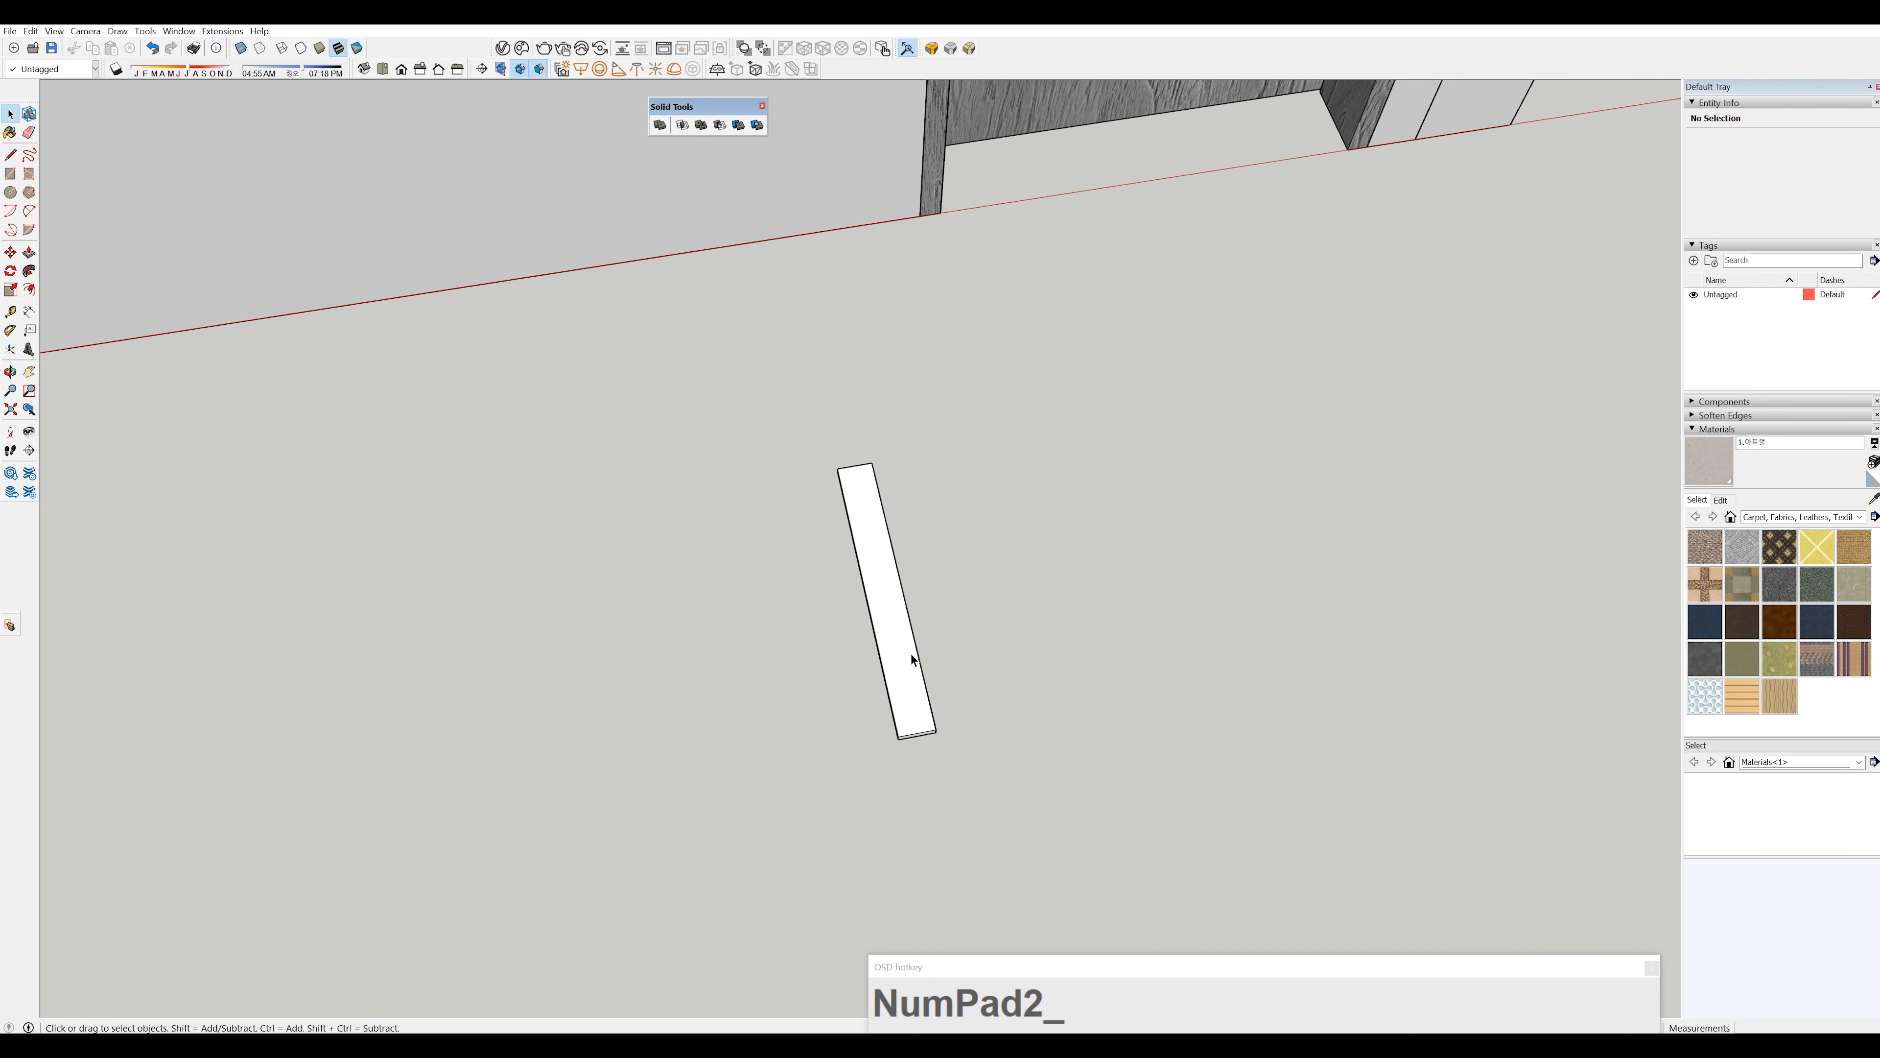
pyautogui.tripleClick(900, 613)
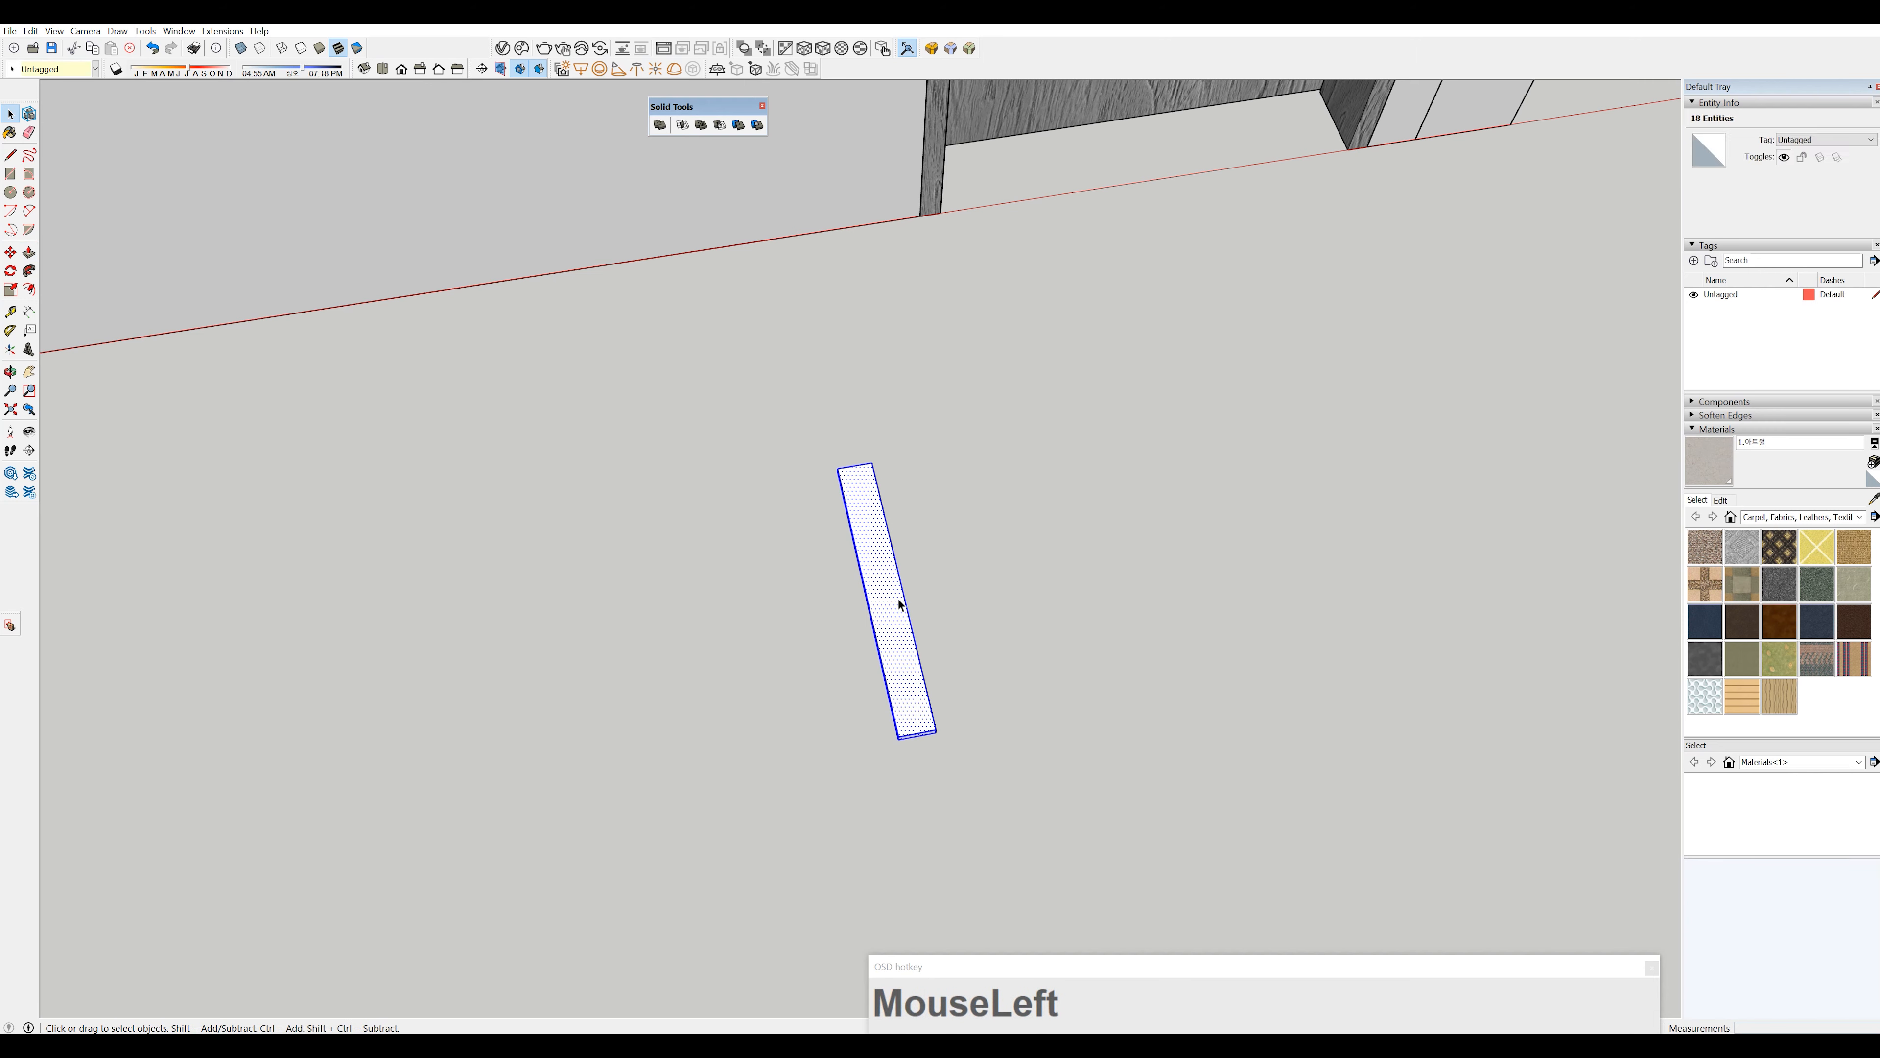
pyautogui.press('g')
# - Draw a rectangle of about 262 x 487 mm on the ground, overlapping one end of the strip
pyautogui.moveTo(900, 605); pyautogui.dragTo(241, 666, button='middle')
pyautogui.scroll(2, 827, 554)
pyautogui.moveTo(827, 554); pyautogui.dragTo(759, 576, button='middle')
pyautogui.press('r')
pyautogui.moveTo(714, 601); pyautogui.dragTo(717, 604)
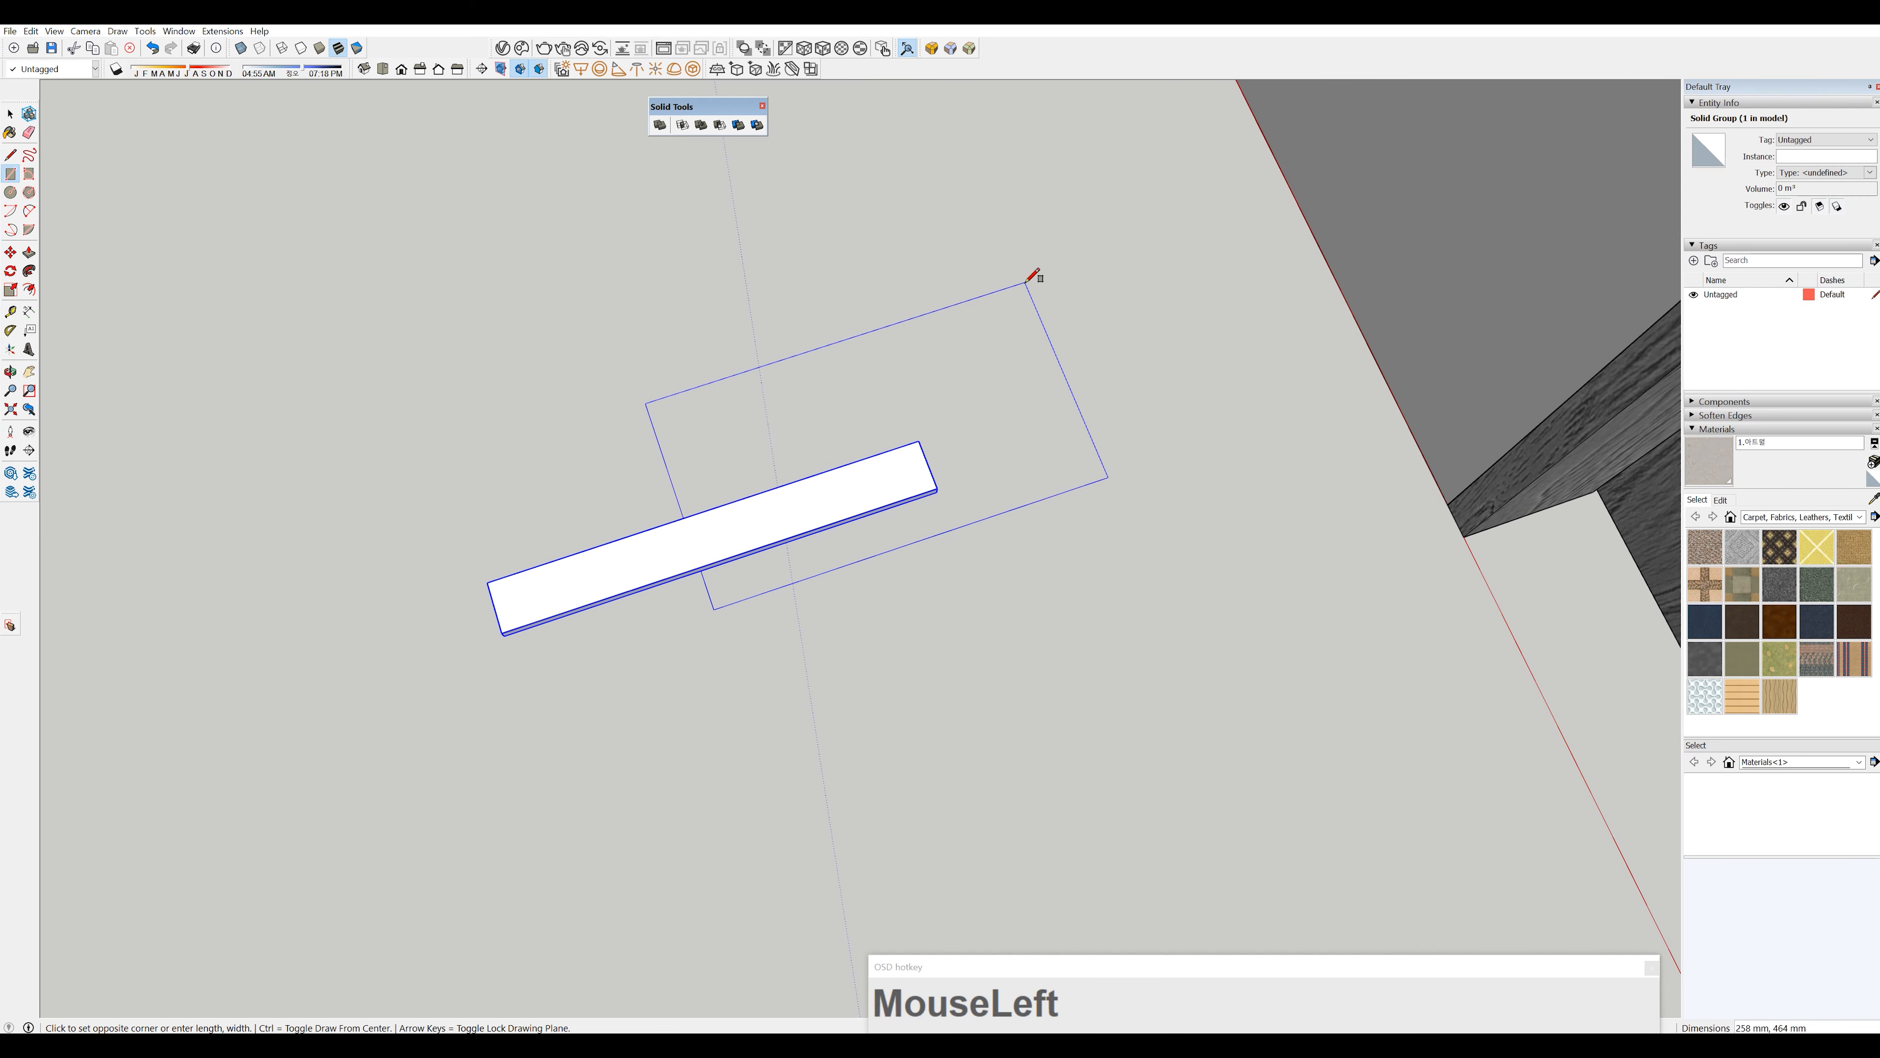
pyautogui.click(1044, 273)
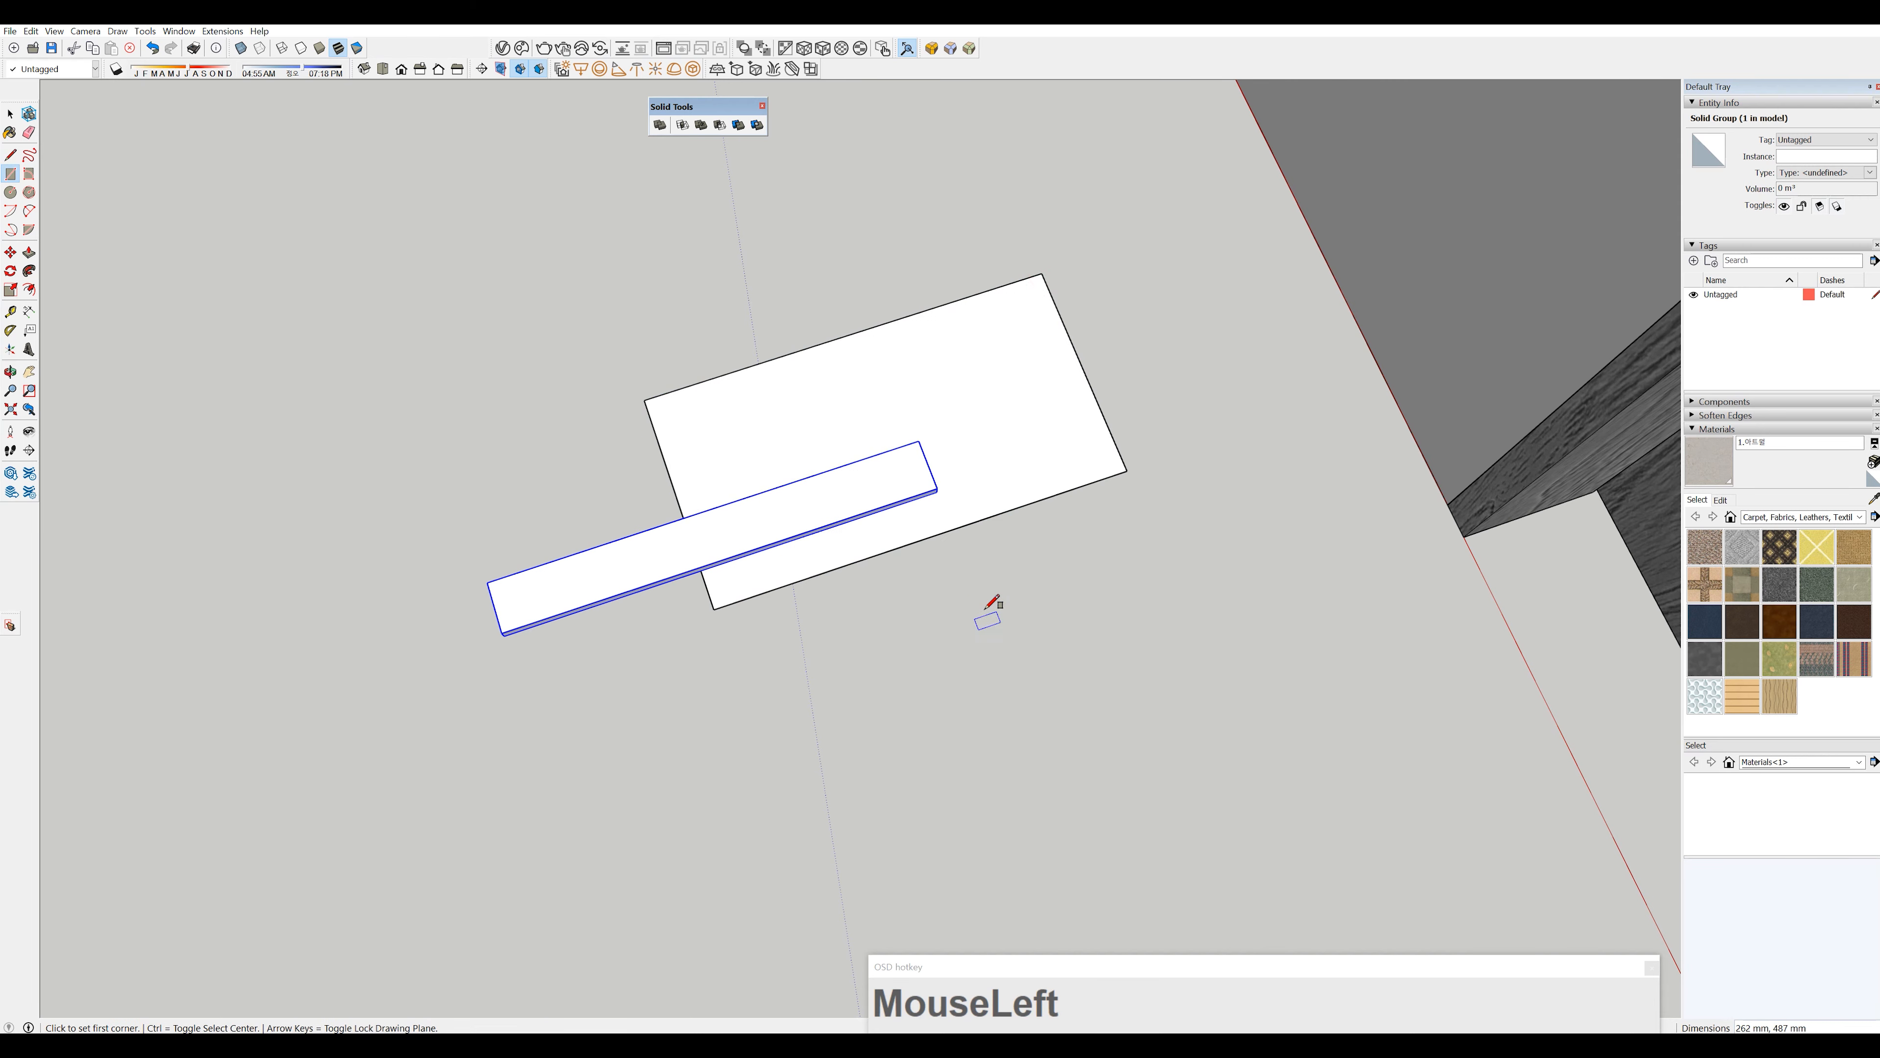
pyautogui.moveTo(991, 609); pyautogui.dragTo(1070, 393, button='middle')
pyautogui.press('space')
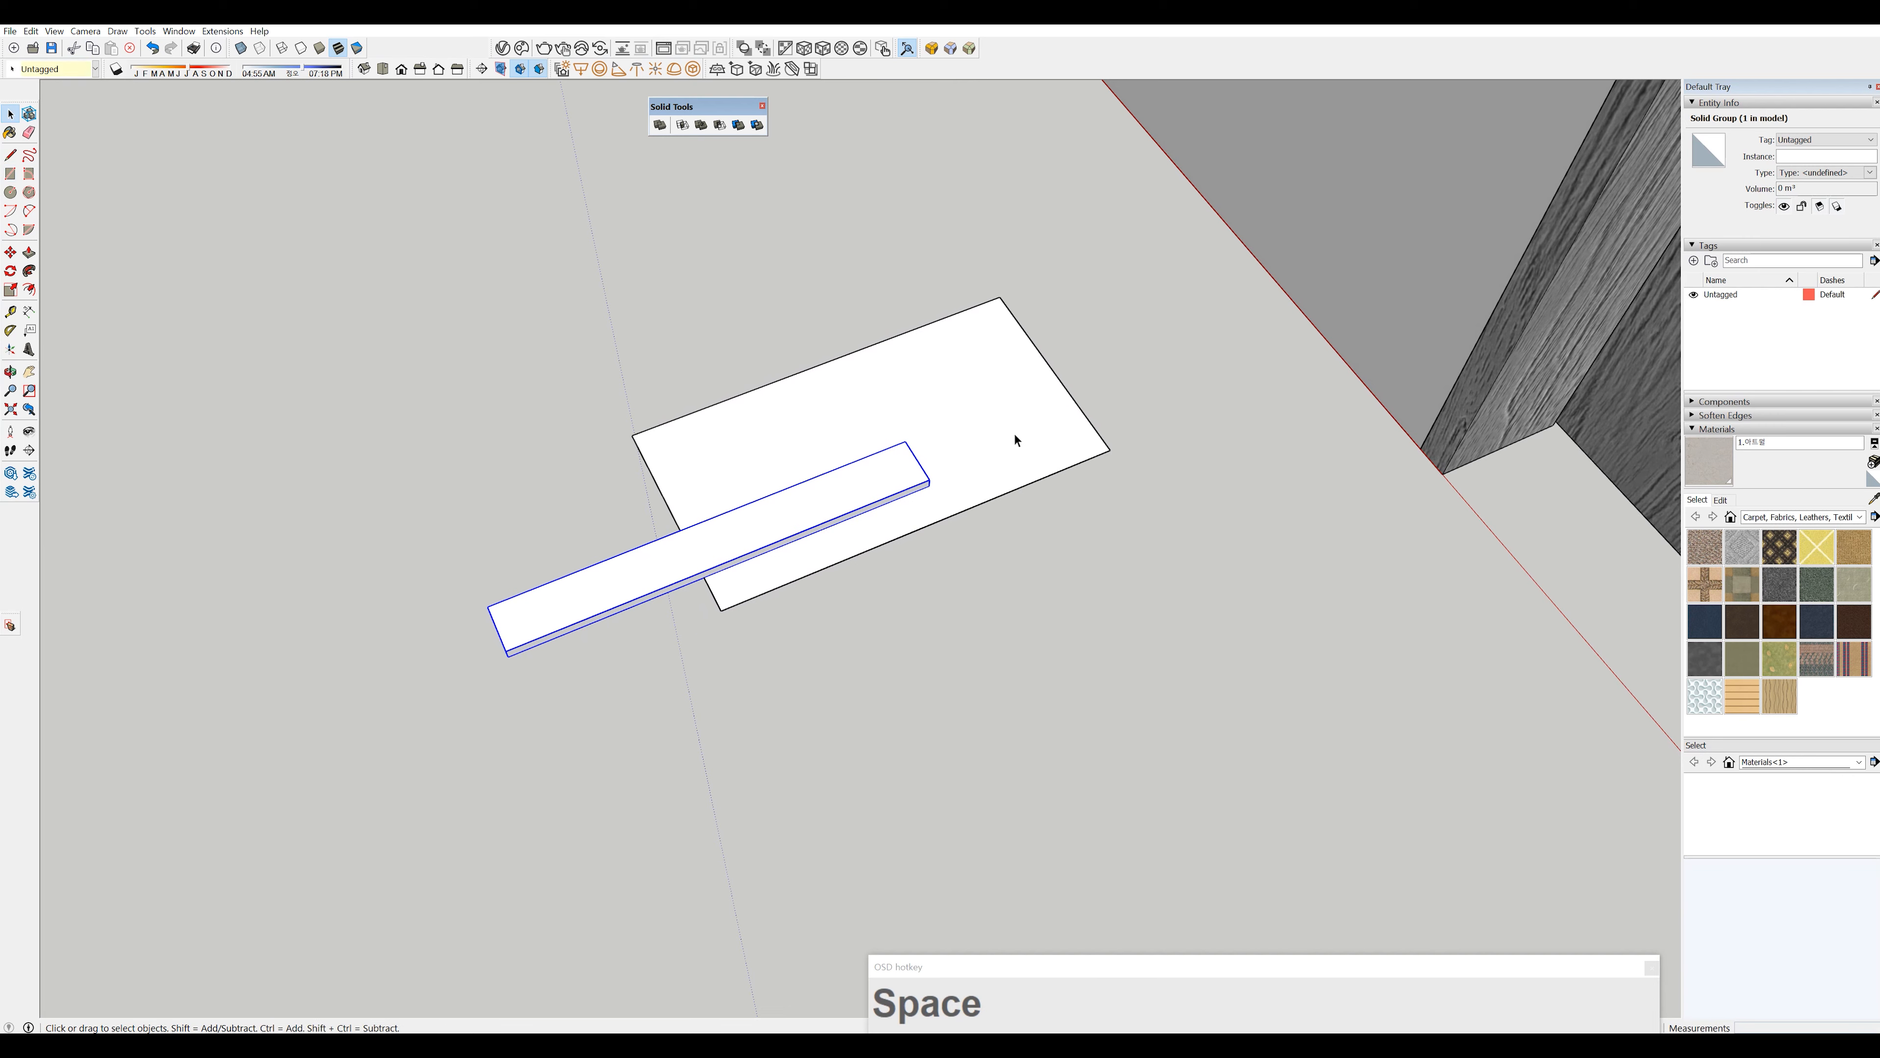
# - Extrude the large rectangle upward into a box well above the strip's thickness and make it a group
pyautogui.click(1015, 438)
pyautogui.press('p')
pyautogui.moveTo(1015, 438); pyautogui.dragTo(1031, 340)
pyautogui.press('space')
pyautogui.scroll(-1, 913, 369)
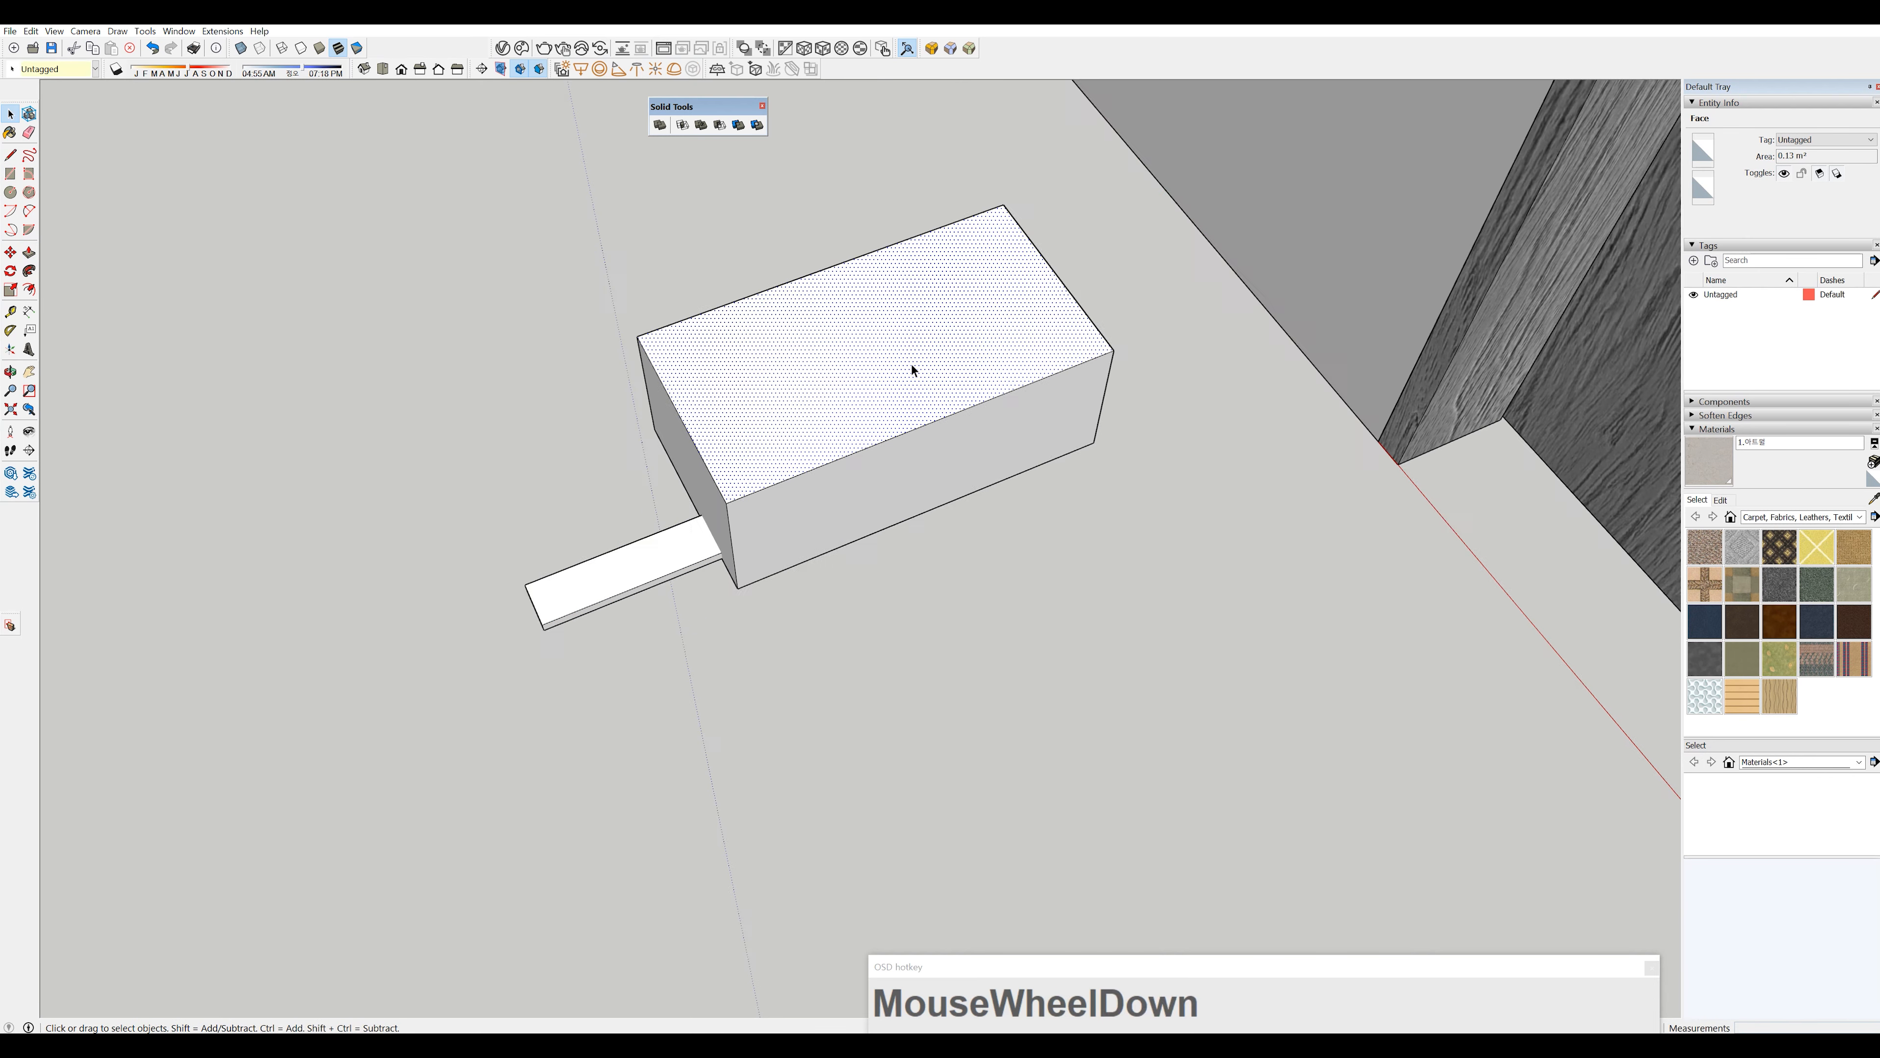
pyautogui.scroll(1, 922, 367)
pyautogui.tripleClick(929, 362)
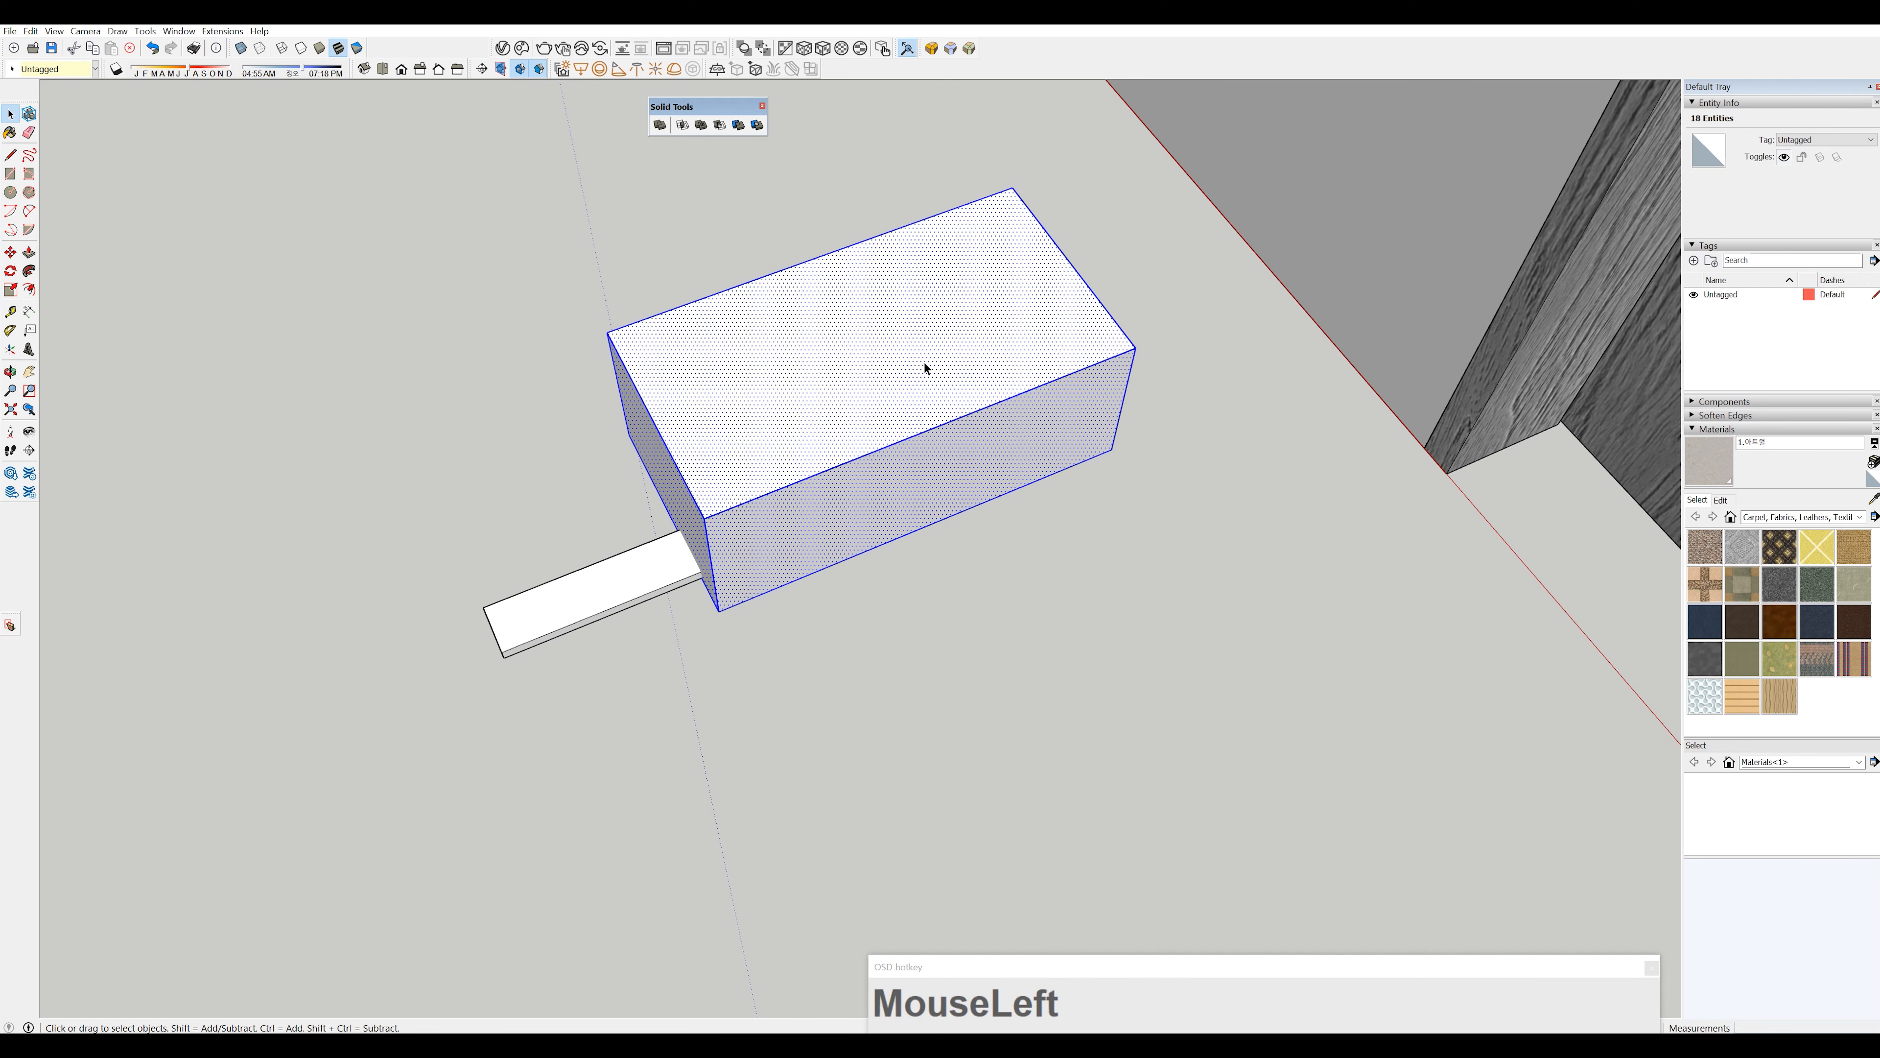
pyautogui.press('g')
# - Rotate the box group 45° about its vertical axis so it crosses the strip diagonally
pyautogui.moveTo(924, 361); pyautogui.dragTo(988, 457, button='middle')
pyautogui.keyDown('shift'); pyautogui.moveTo(963, 354); pyautogui.dragTo(1071, 568, button='middle'); pyautogui.keyUp('shift')
pyautogui.press('m')
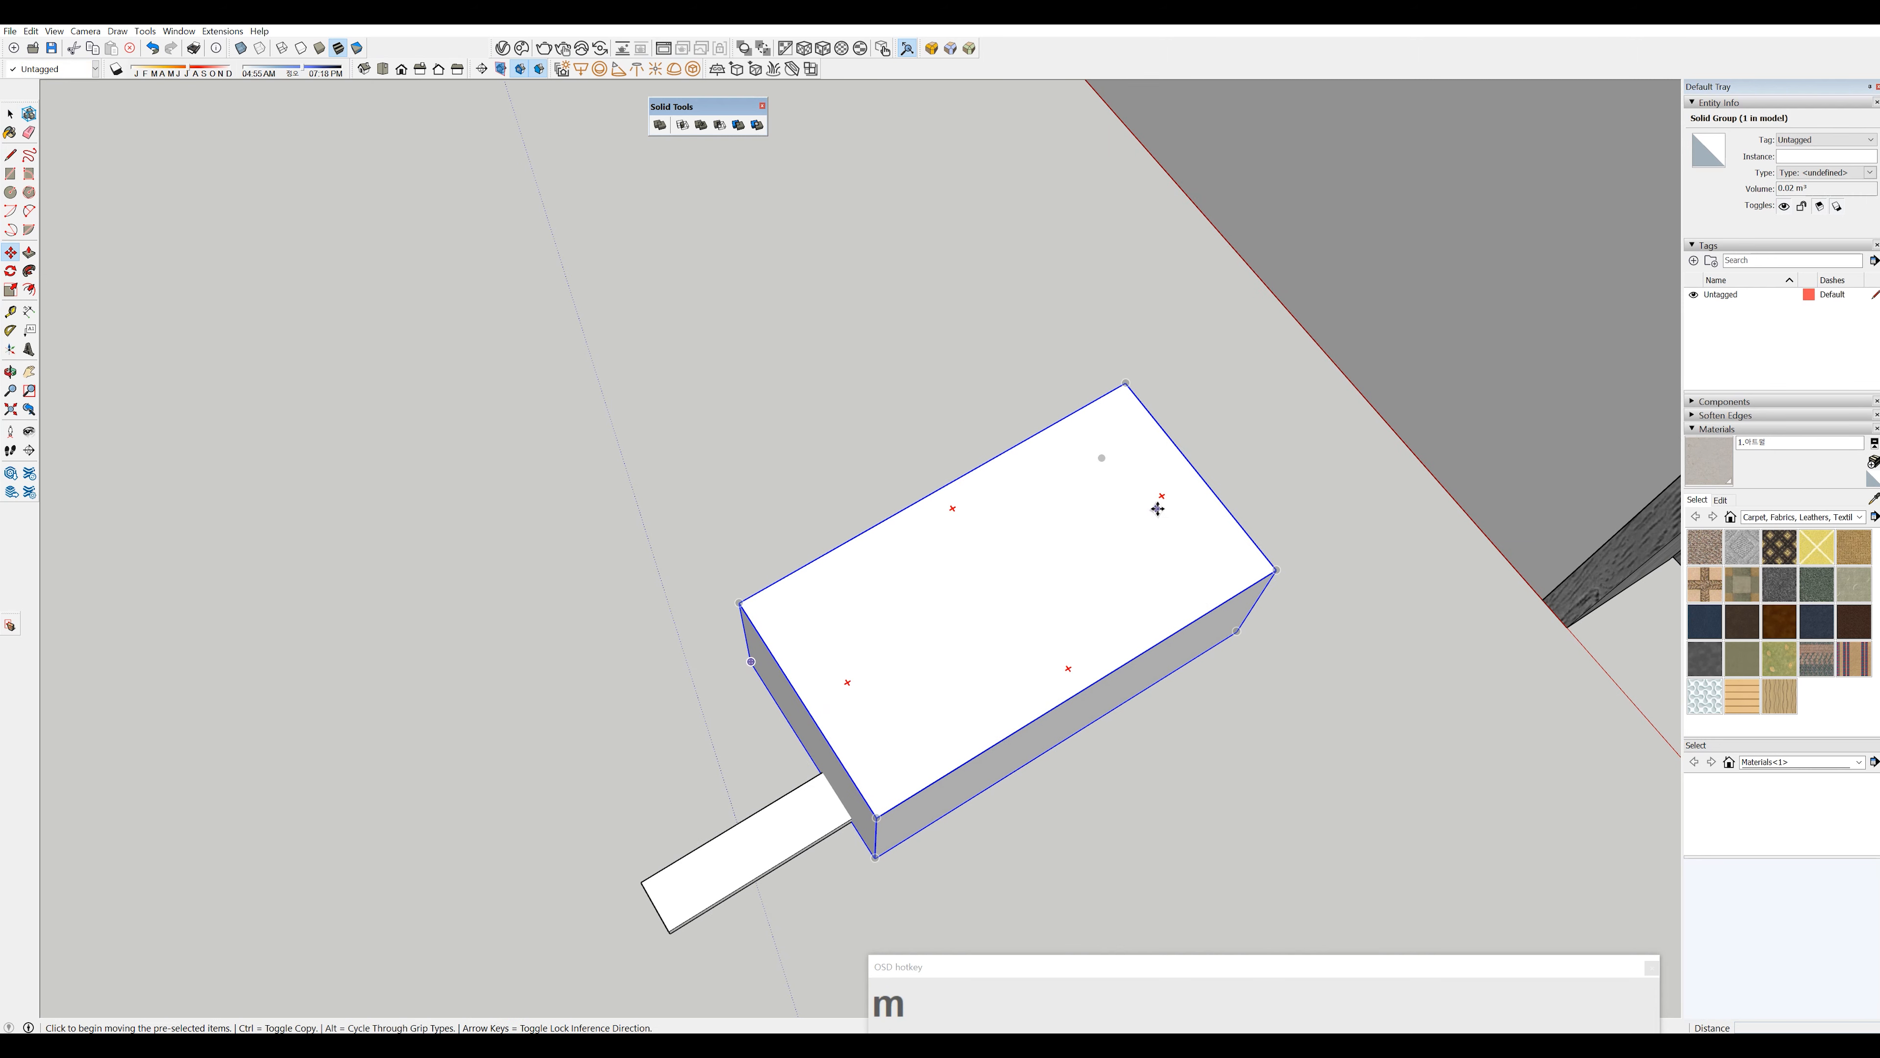
pyautogui.click(1158, 496)
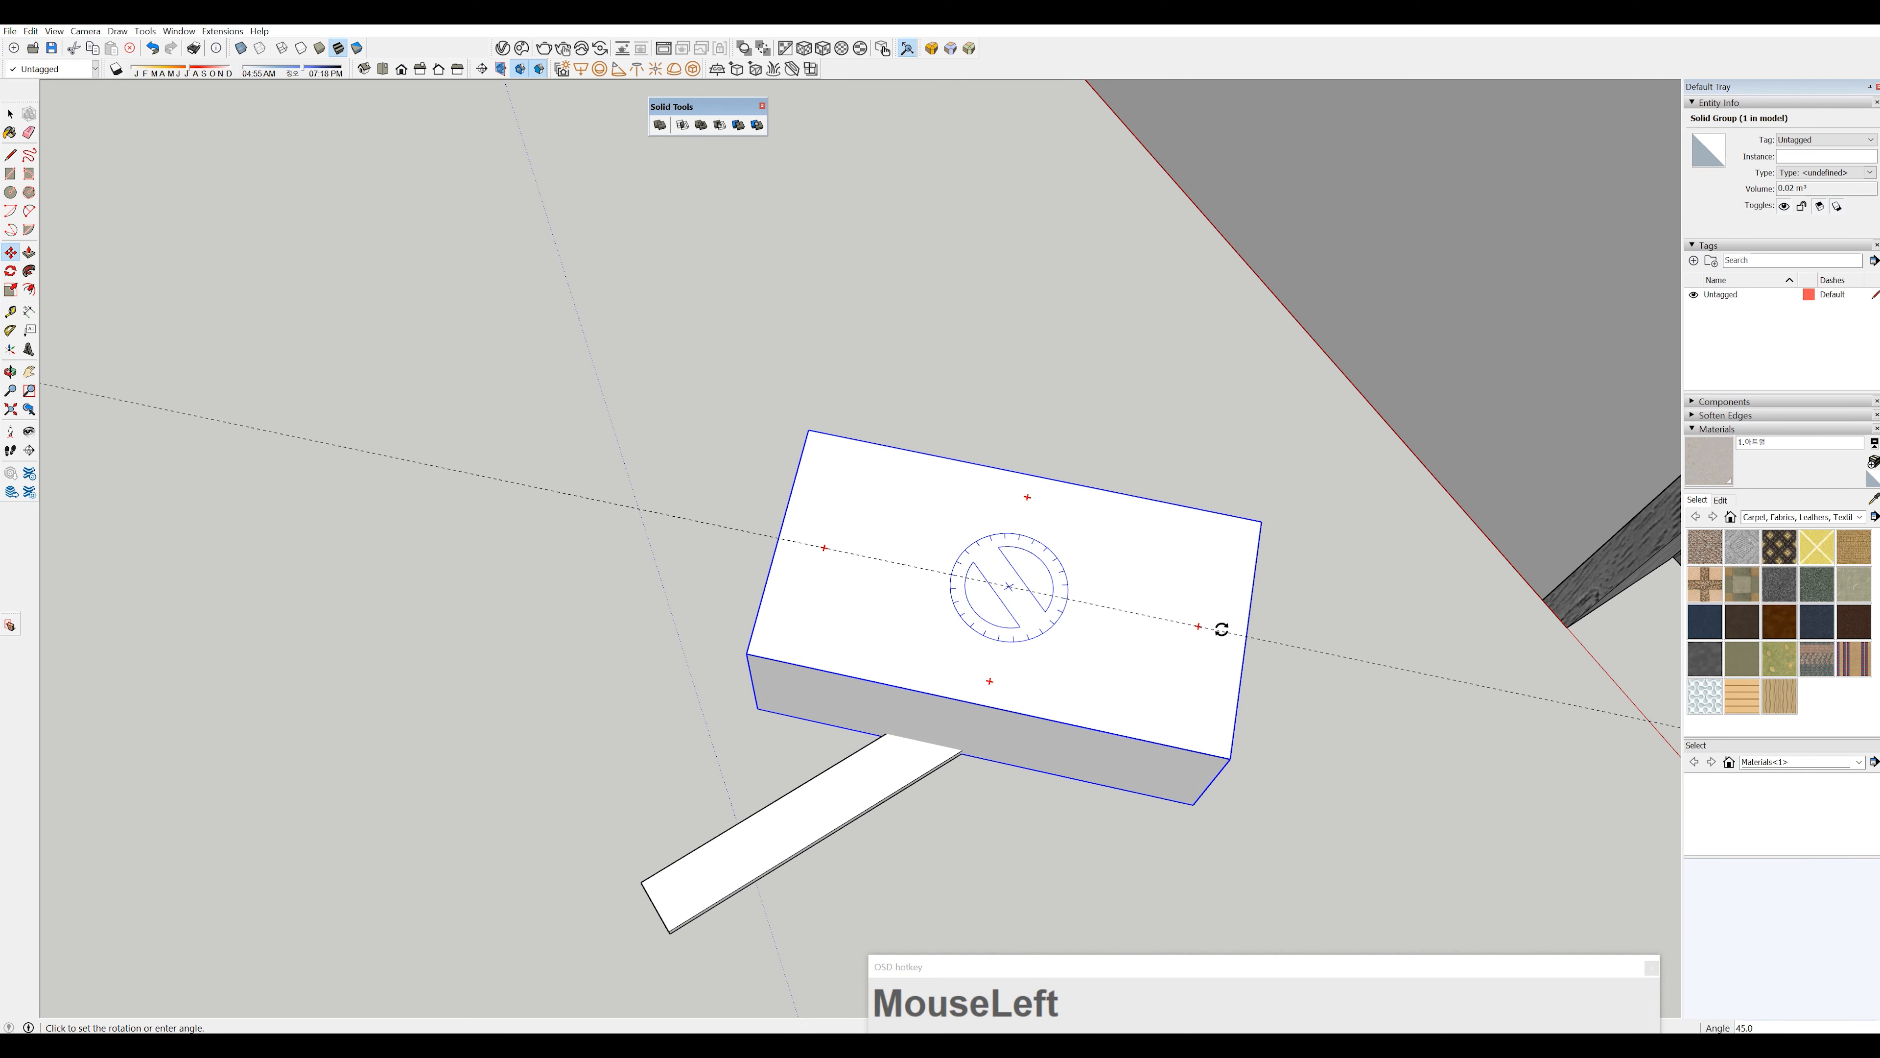
pyautogui.write('45')
pyautogui.press('Return')
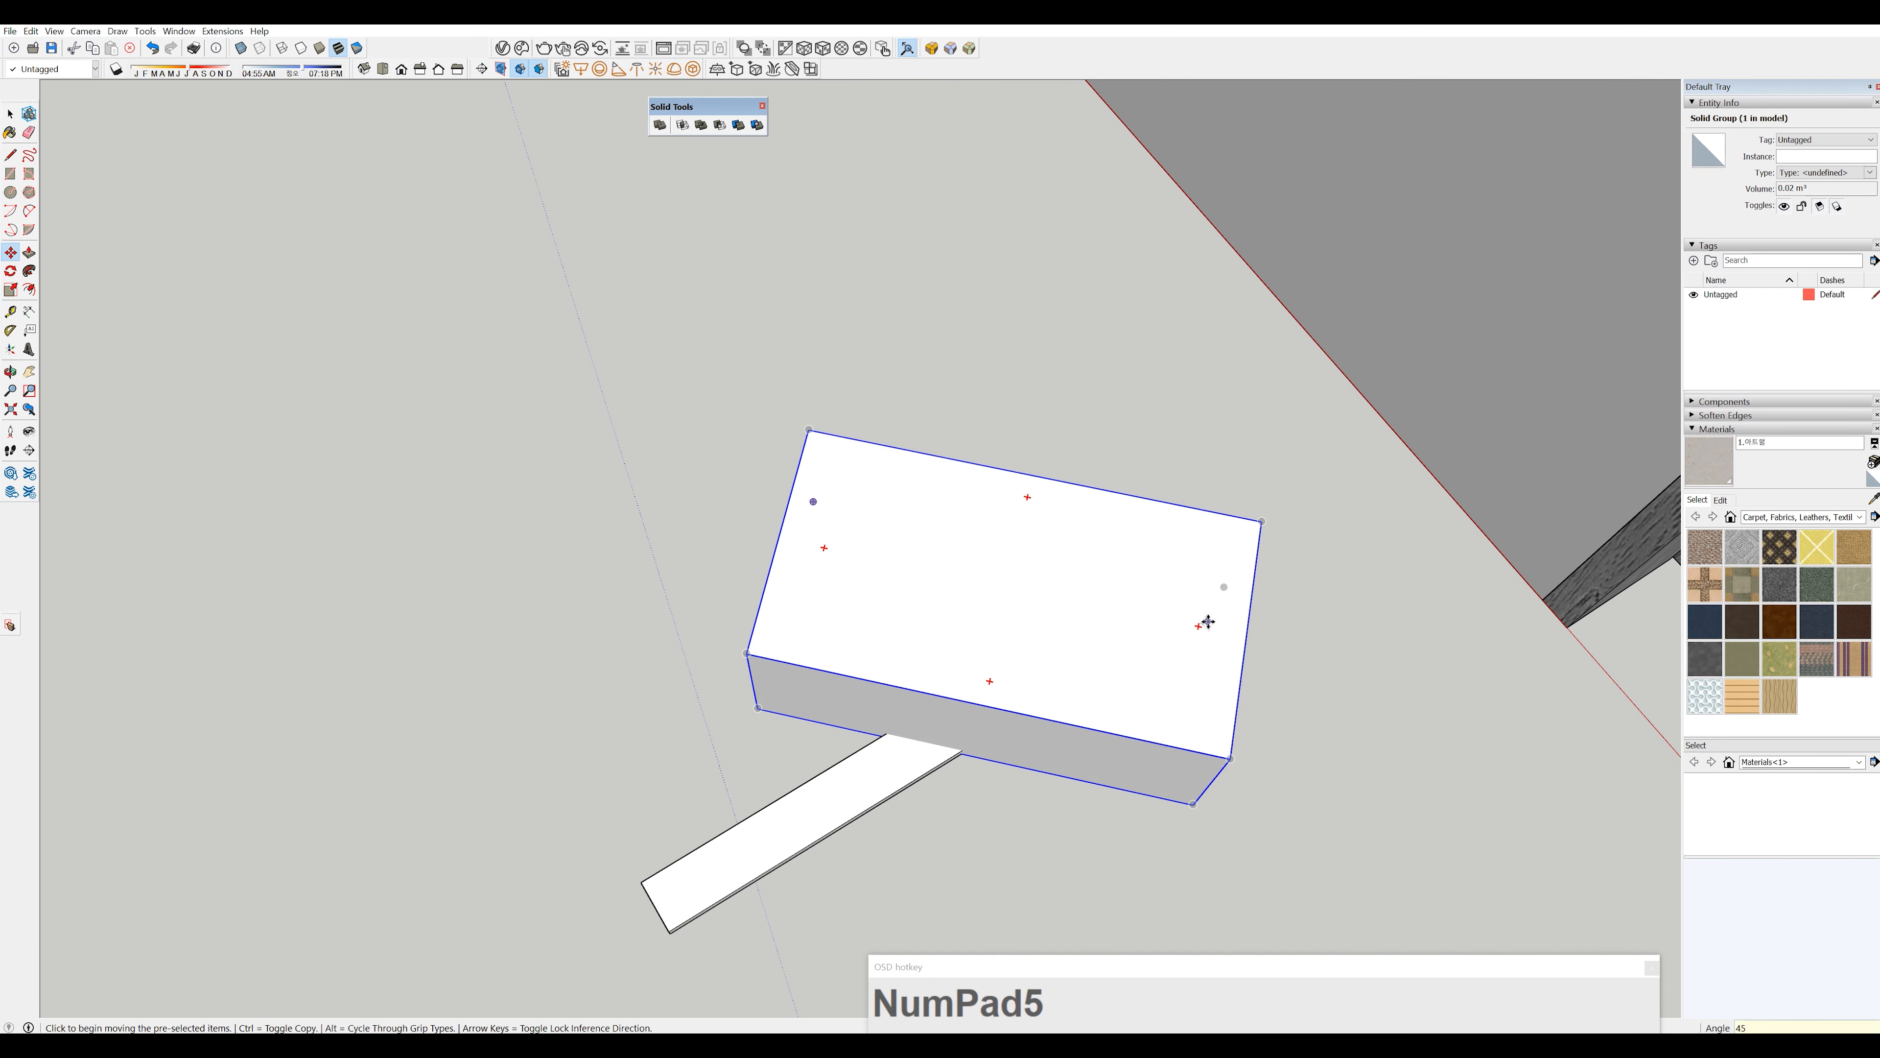
# - Subtract the rotated box from the strip with Solid Tools to cut its end at an angle
pyautogui.moveTo(1205, 621); pyautogui.dragTo(898, 592, button='middle')
pyautogui.scroll(-3, 898, 592)
pyautogui.scroll(1, 898, 592)
pyautogui.moveTo(898, 685); pyautogui.dragTo(860, 638, button='middle')
pyautogui.press('space')
pyautogui.click(722, 610)
pyautogui.keyDown('shift'); pyautogui.moveTo(739, 604); pyautogui.dragTo(798, 583, button='middle'); pyautogui.keyUp('shift')
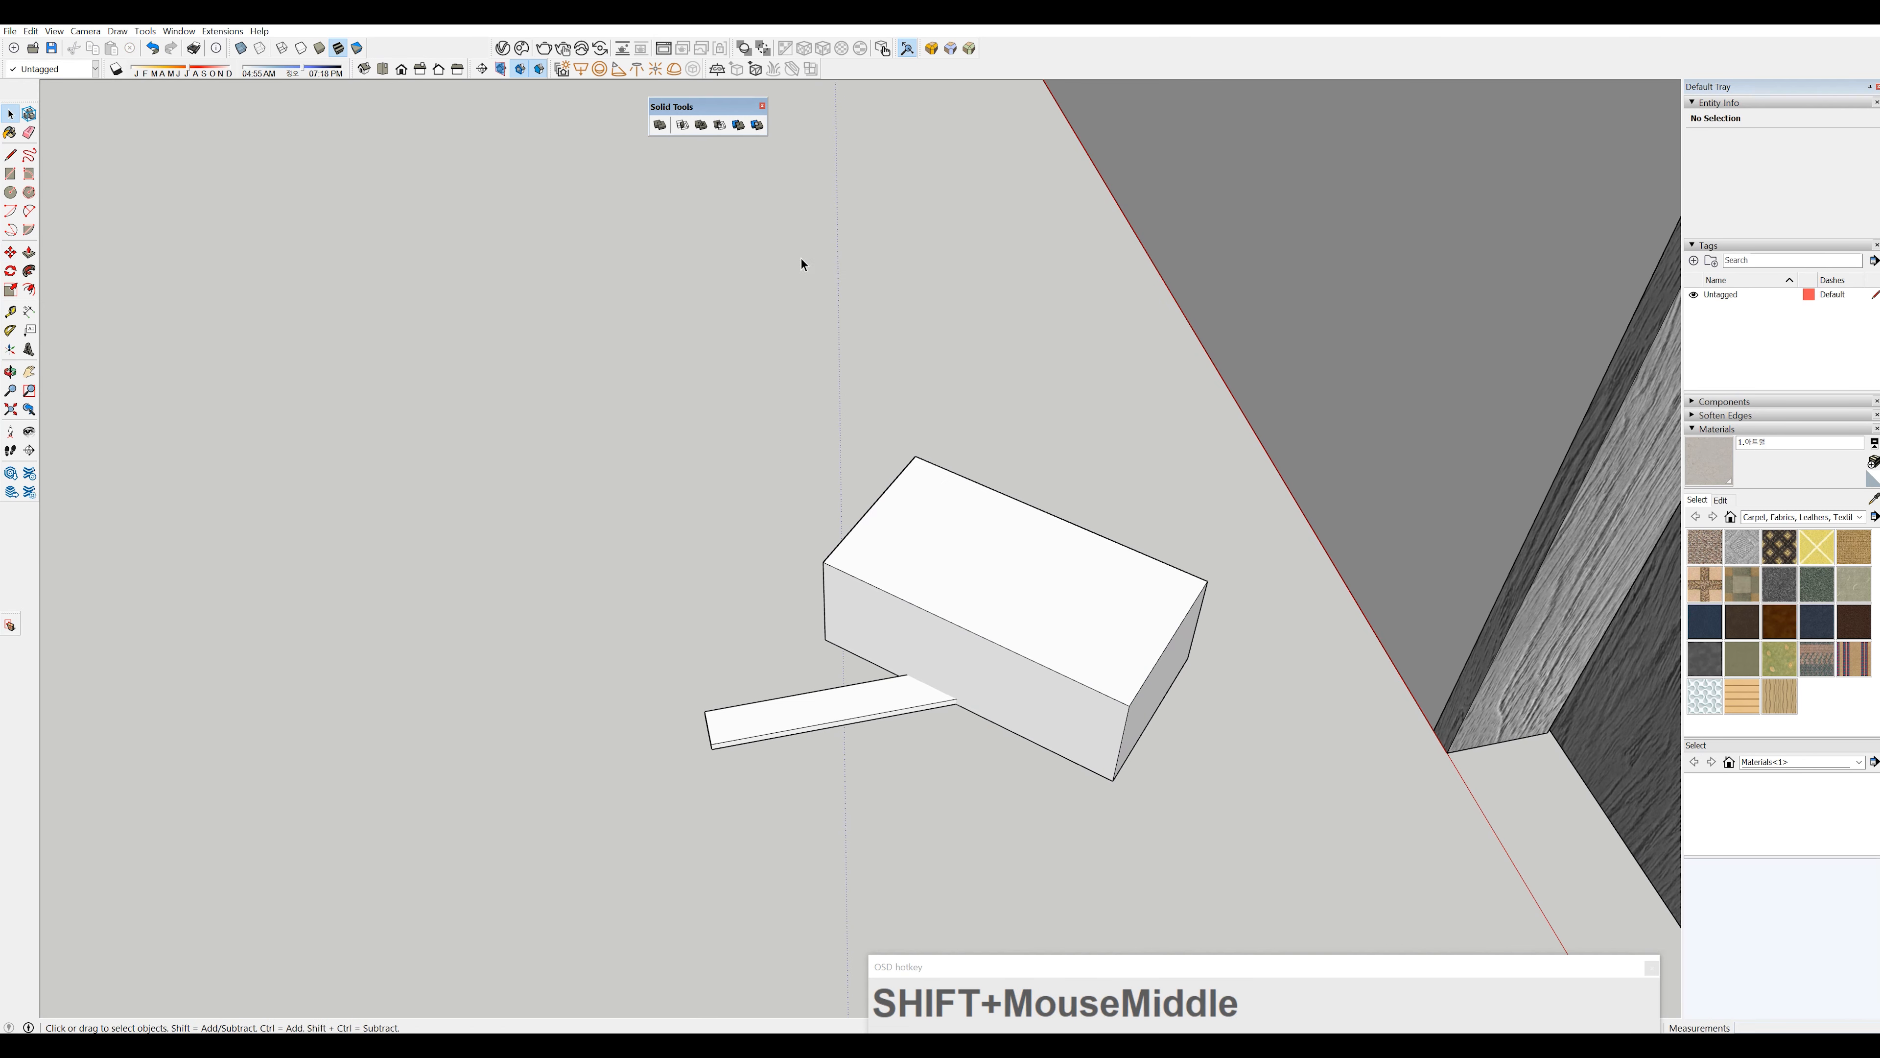
pyautogui.click(720, 125)
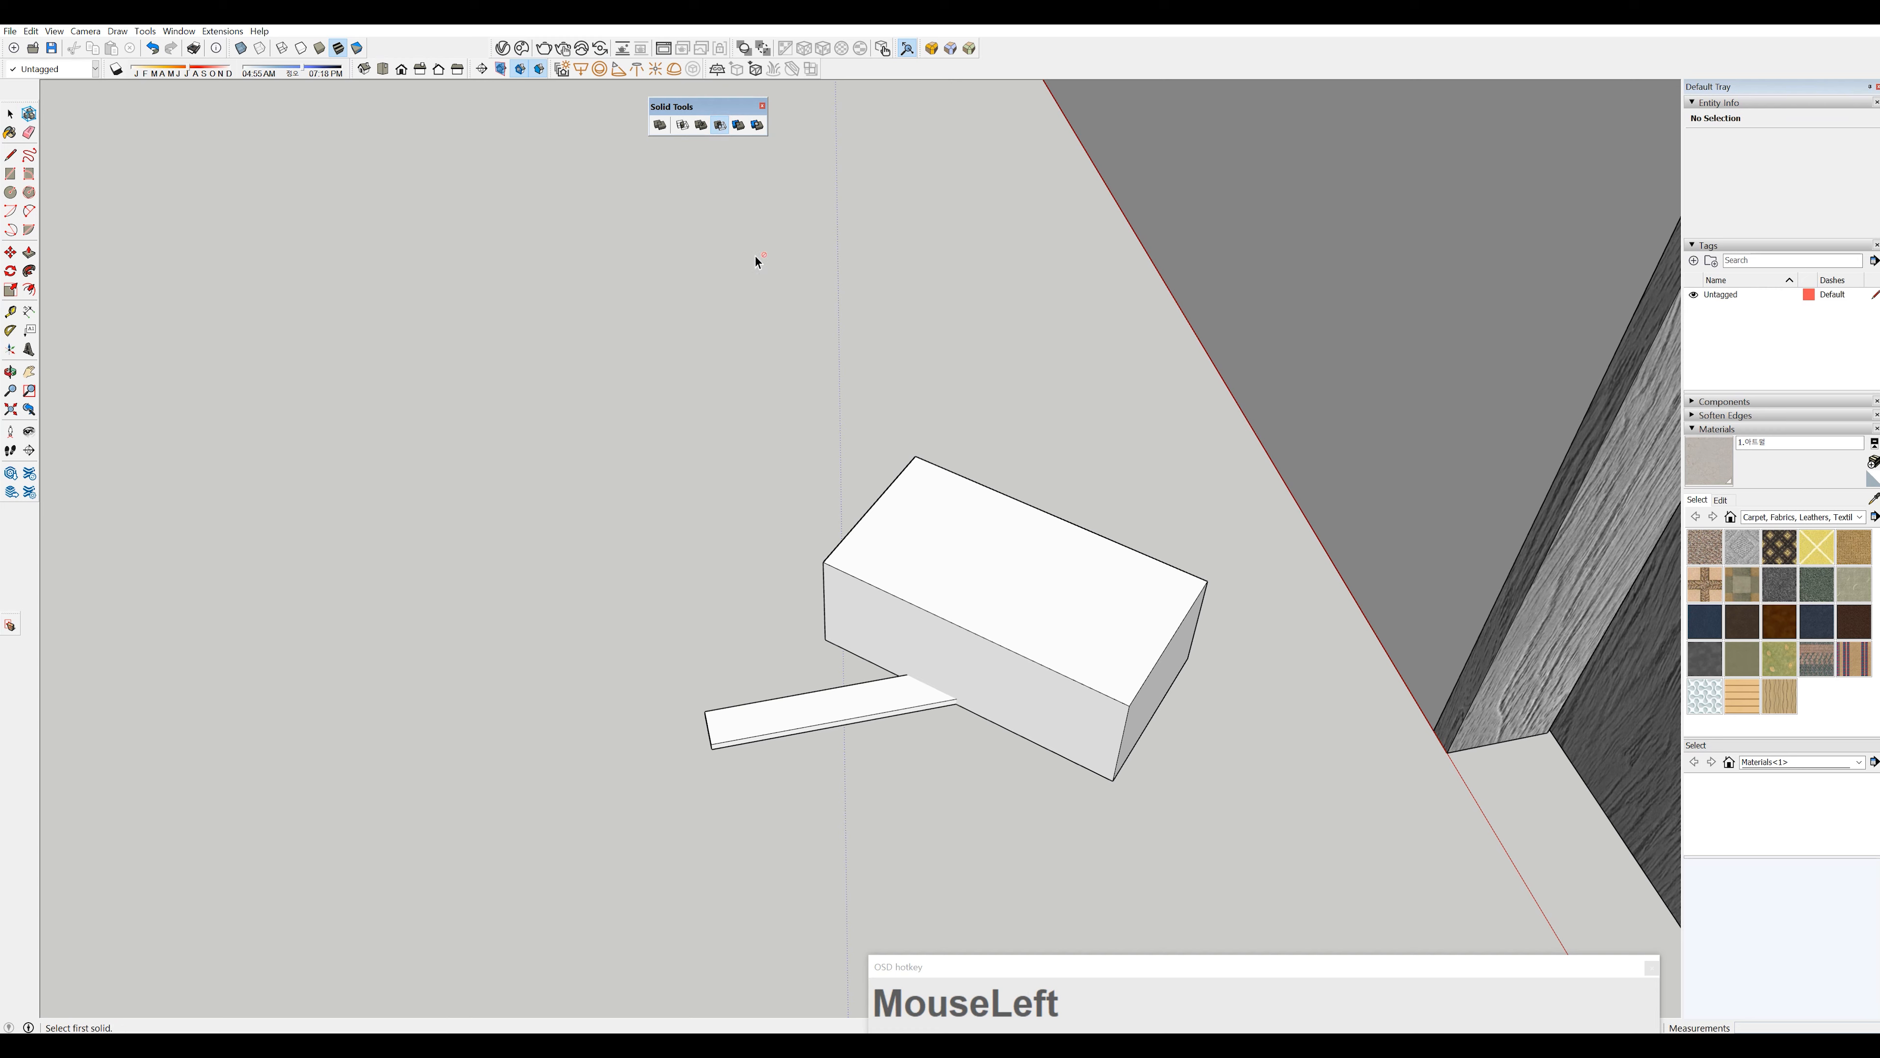
pyautogui.click(907, 575)
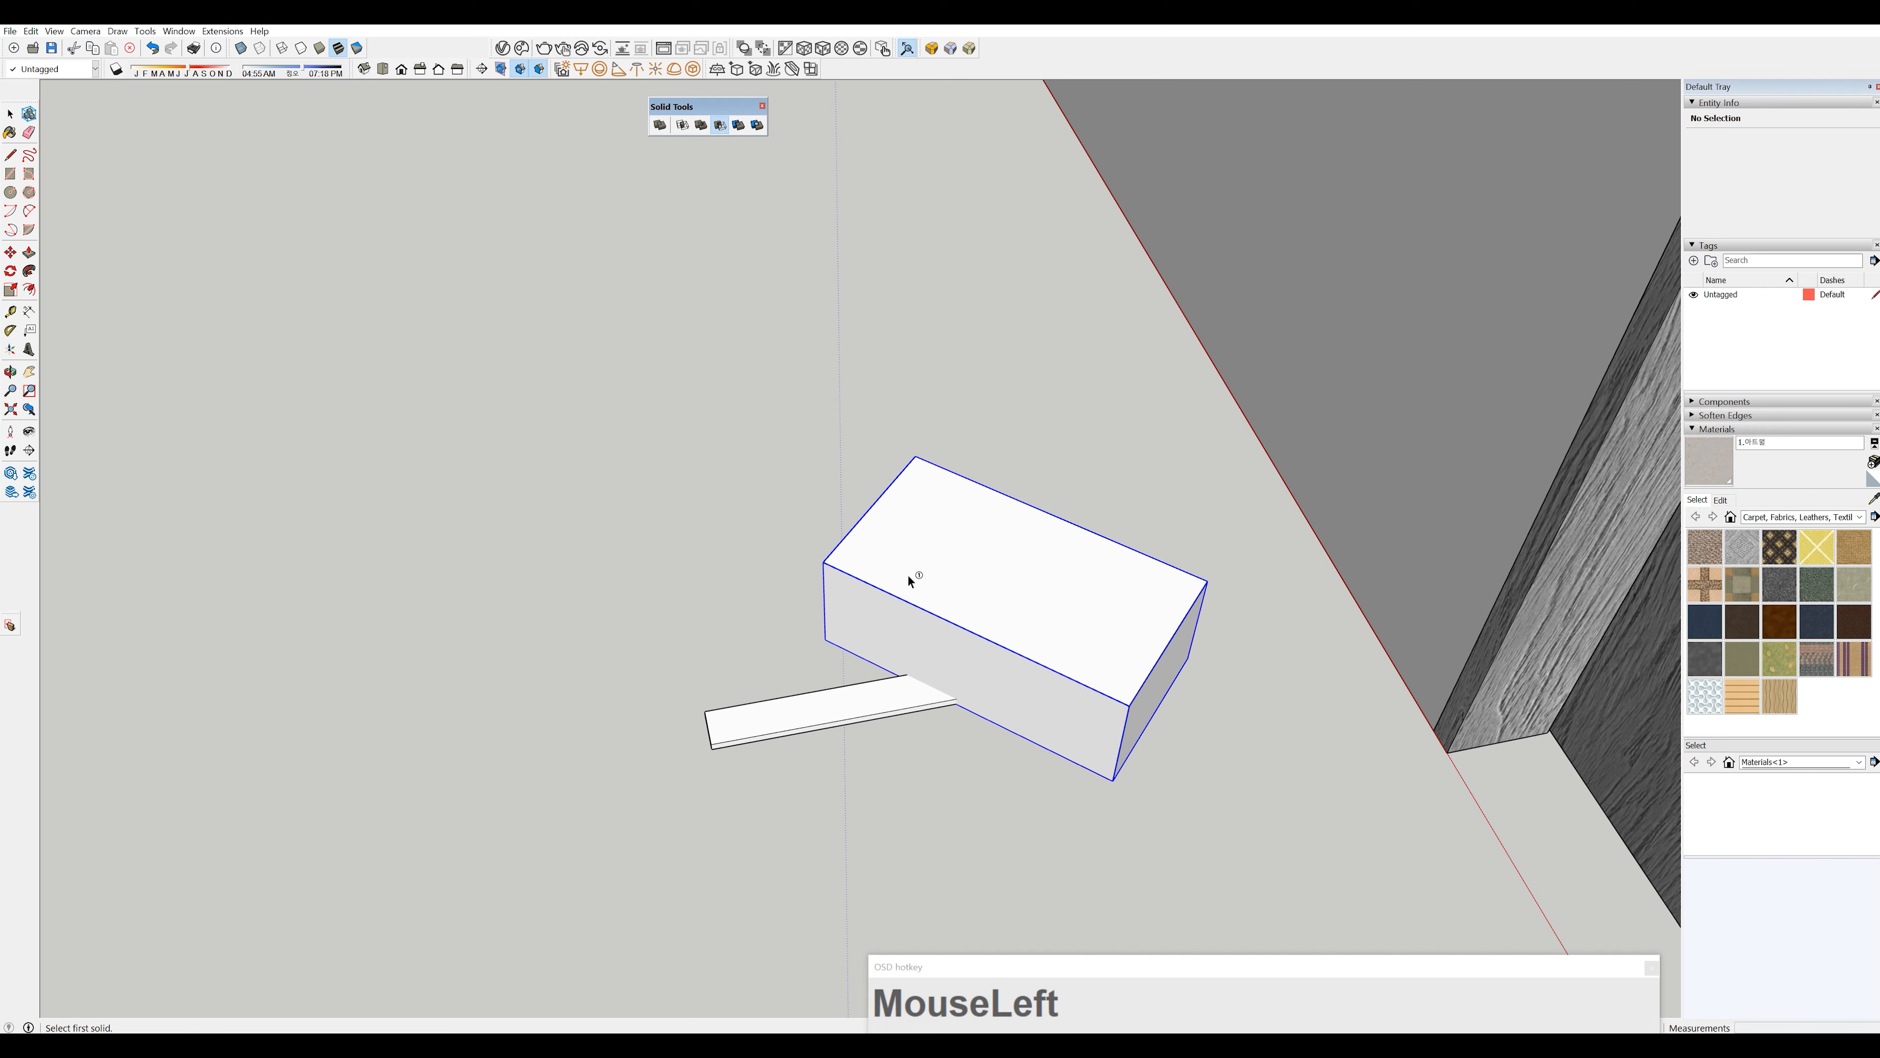
pyautogui.click(903, 689)
# - Examine the 45° mitre cut at the strip's end and select the strip
pyautogui.moveTo(915, 693); pyautogui.dragTo(973, 680, button='middle')
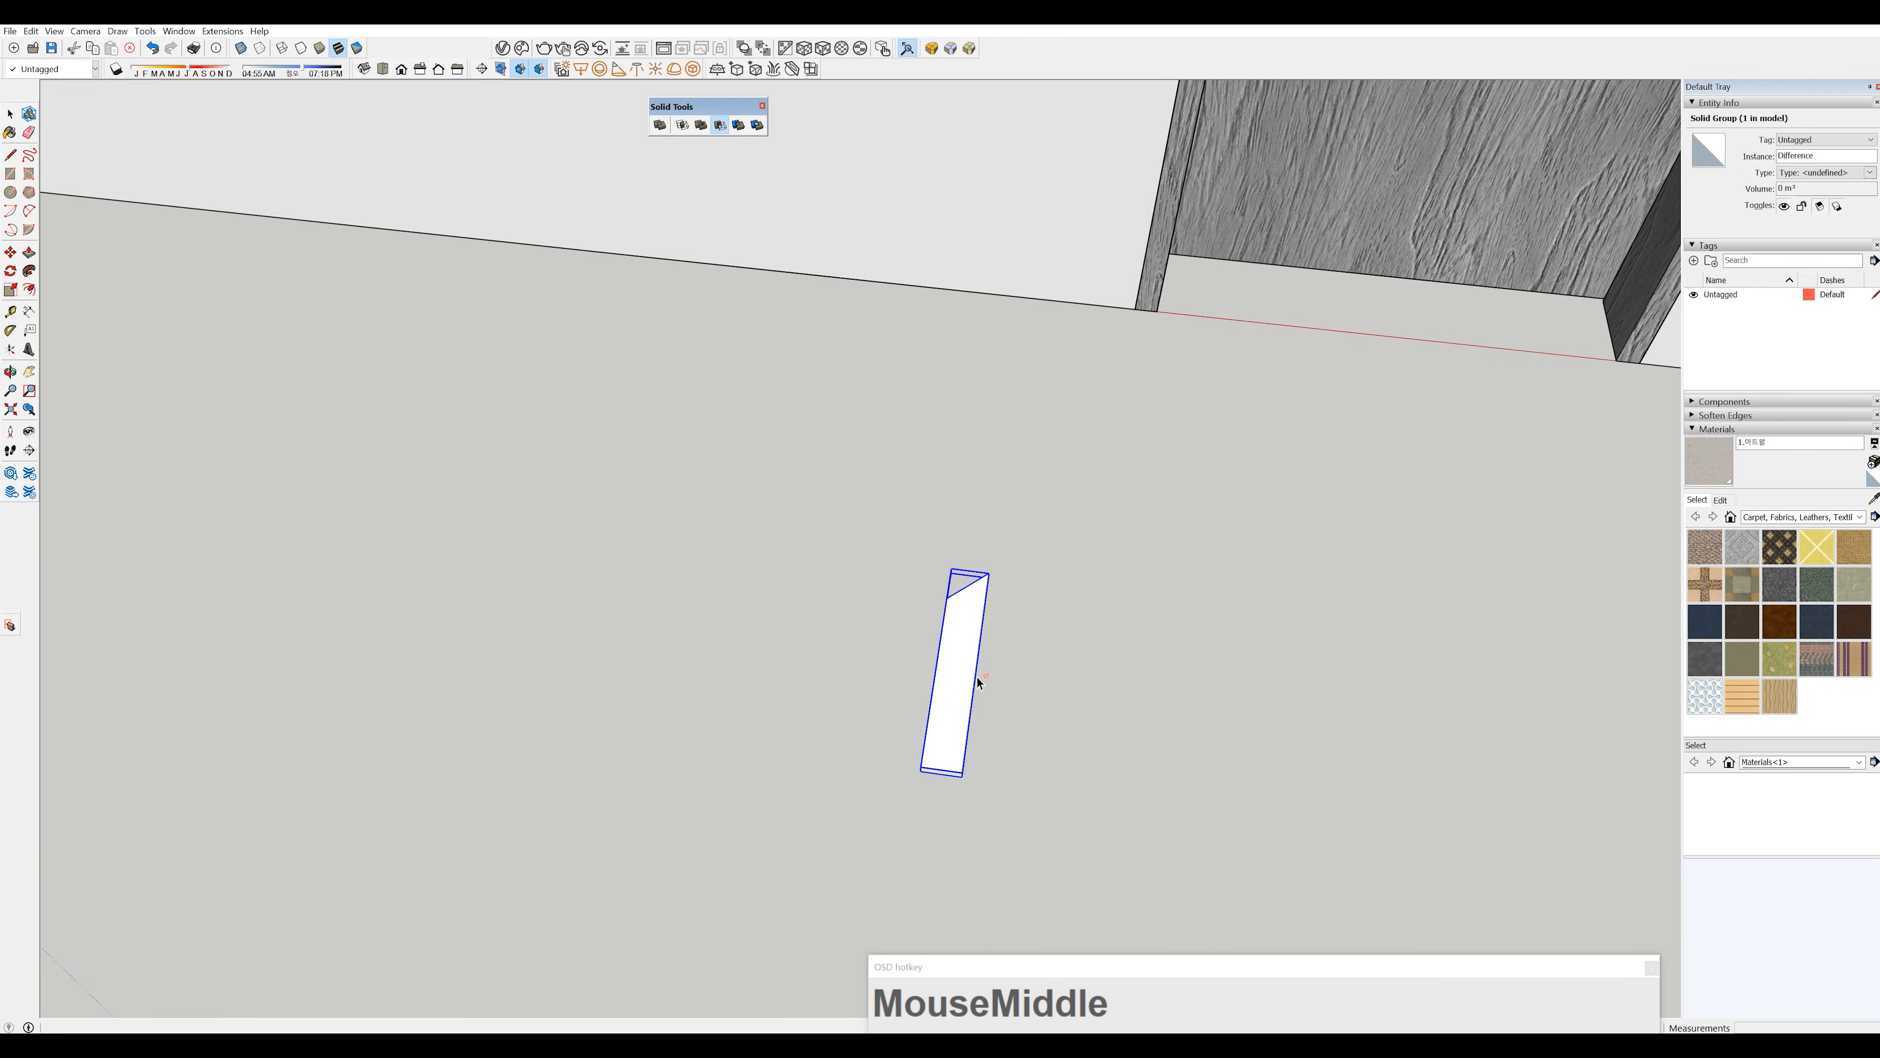
pyautogui.scroll(3, 982, 638)
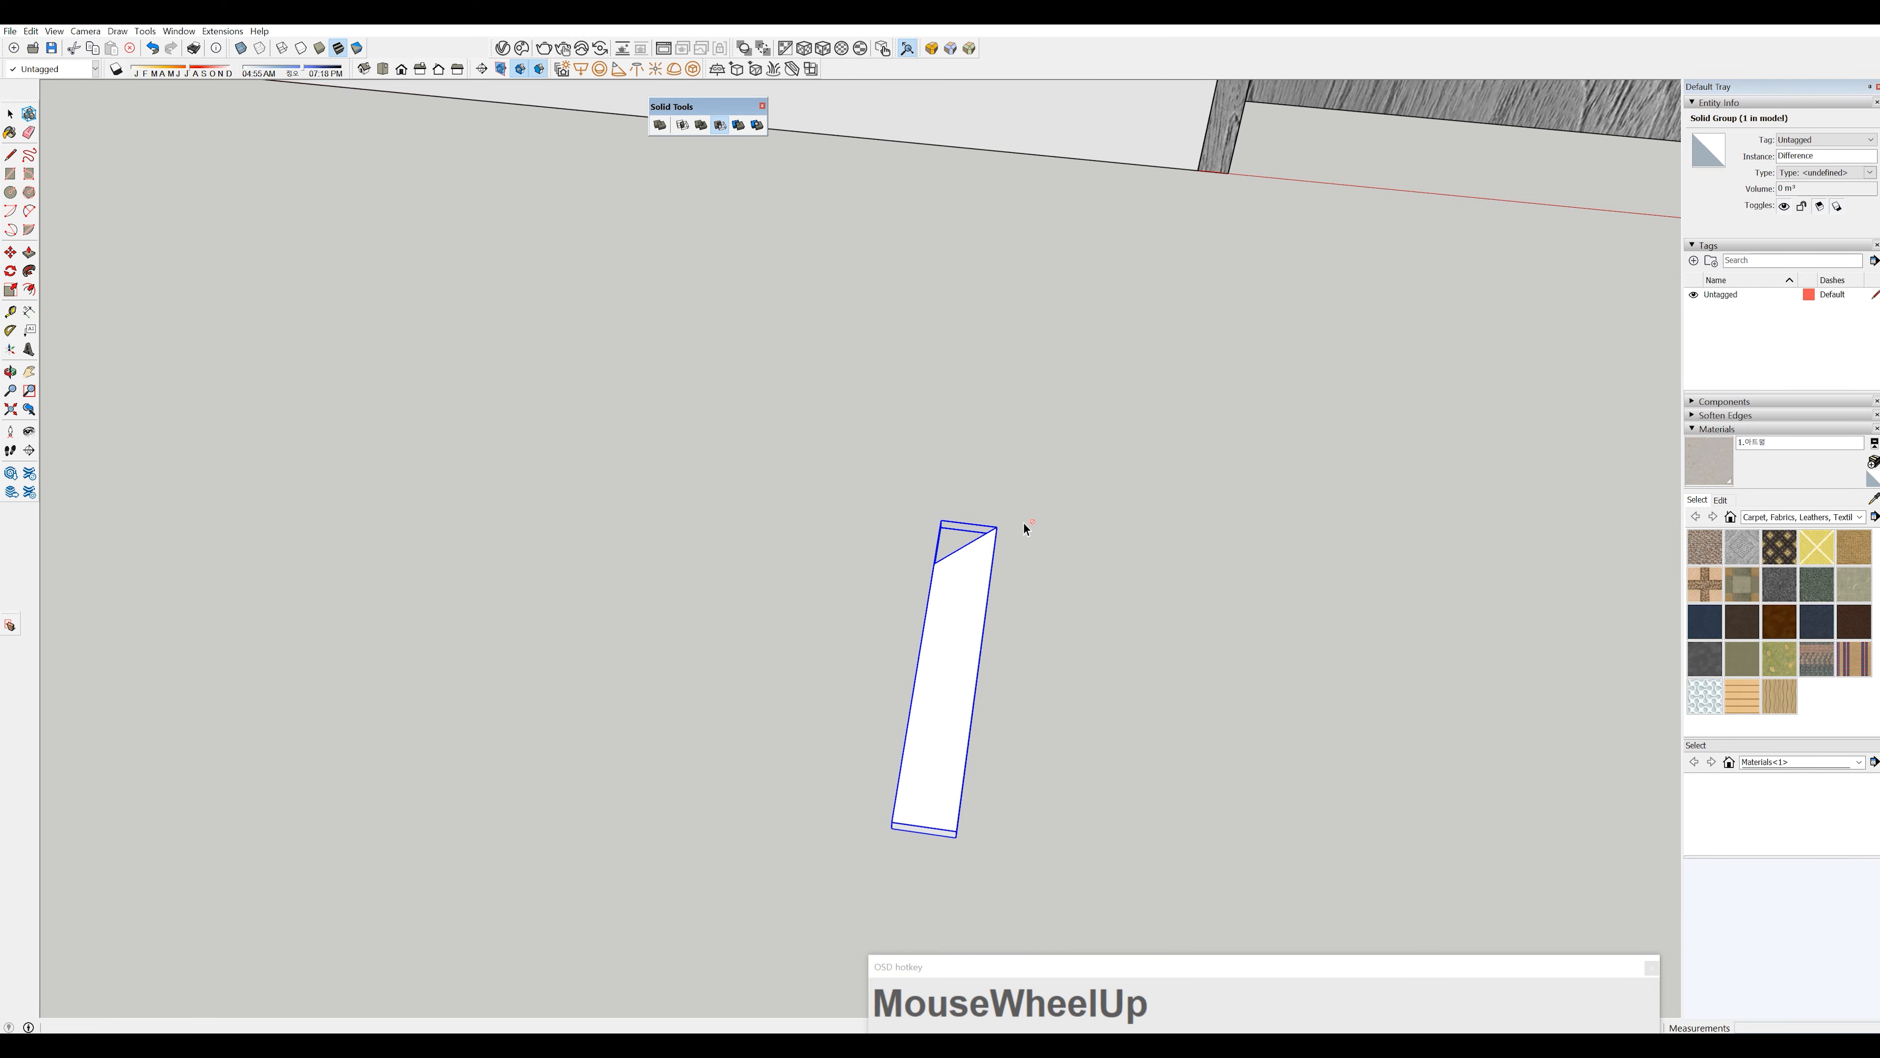
pyautogui.moveTo(899, 624); pyautogui.dragTo(975, 604, button='middle')
pyautogui.scroll(2, 978, 601)
pyautogui.scroll(-3, 982, 601)
pyautogui.press('space')
pyautogui.click(966, 666)
pyautogui.scroll(-3, 998, 713)
pyautogui.keyDown('shift'); pyautogui.moveTo(998, 712); pyautogui.dragTo(973, 692, button='middle'); pyautogui.keyUp('shift')
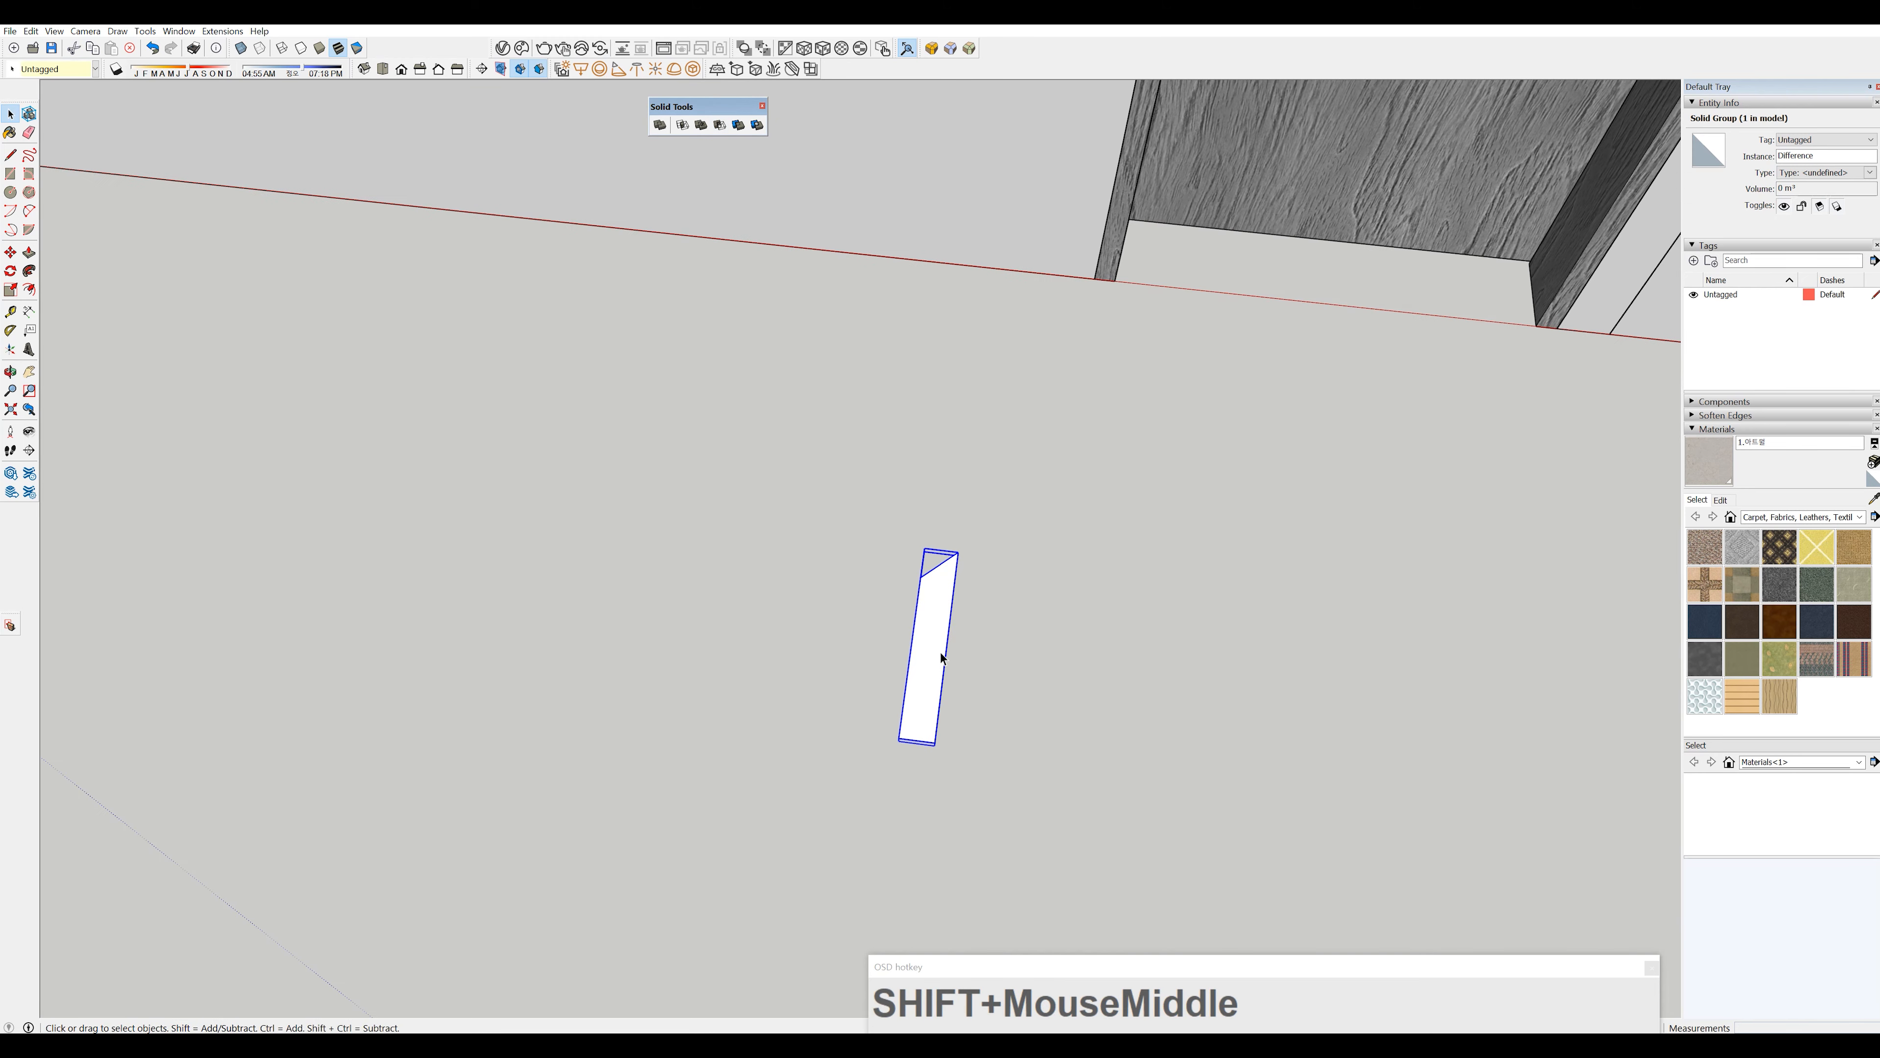
# - Make a copy of the mitred strip beside the original, along the red axis
pyautogui.scroll(-2, 979, 615)
pyautogui.scroll(-2, 977, 617)
pyautogui.keyDown('shift'); pyautogui.moveTo(978, 617); pyautogui.dragTo(1312, 252, button='middle'); pyautogui.keyUp('shift')
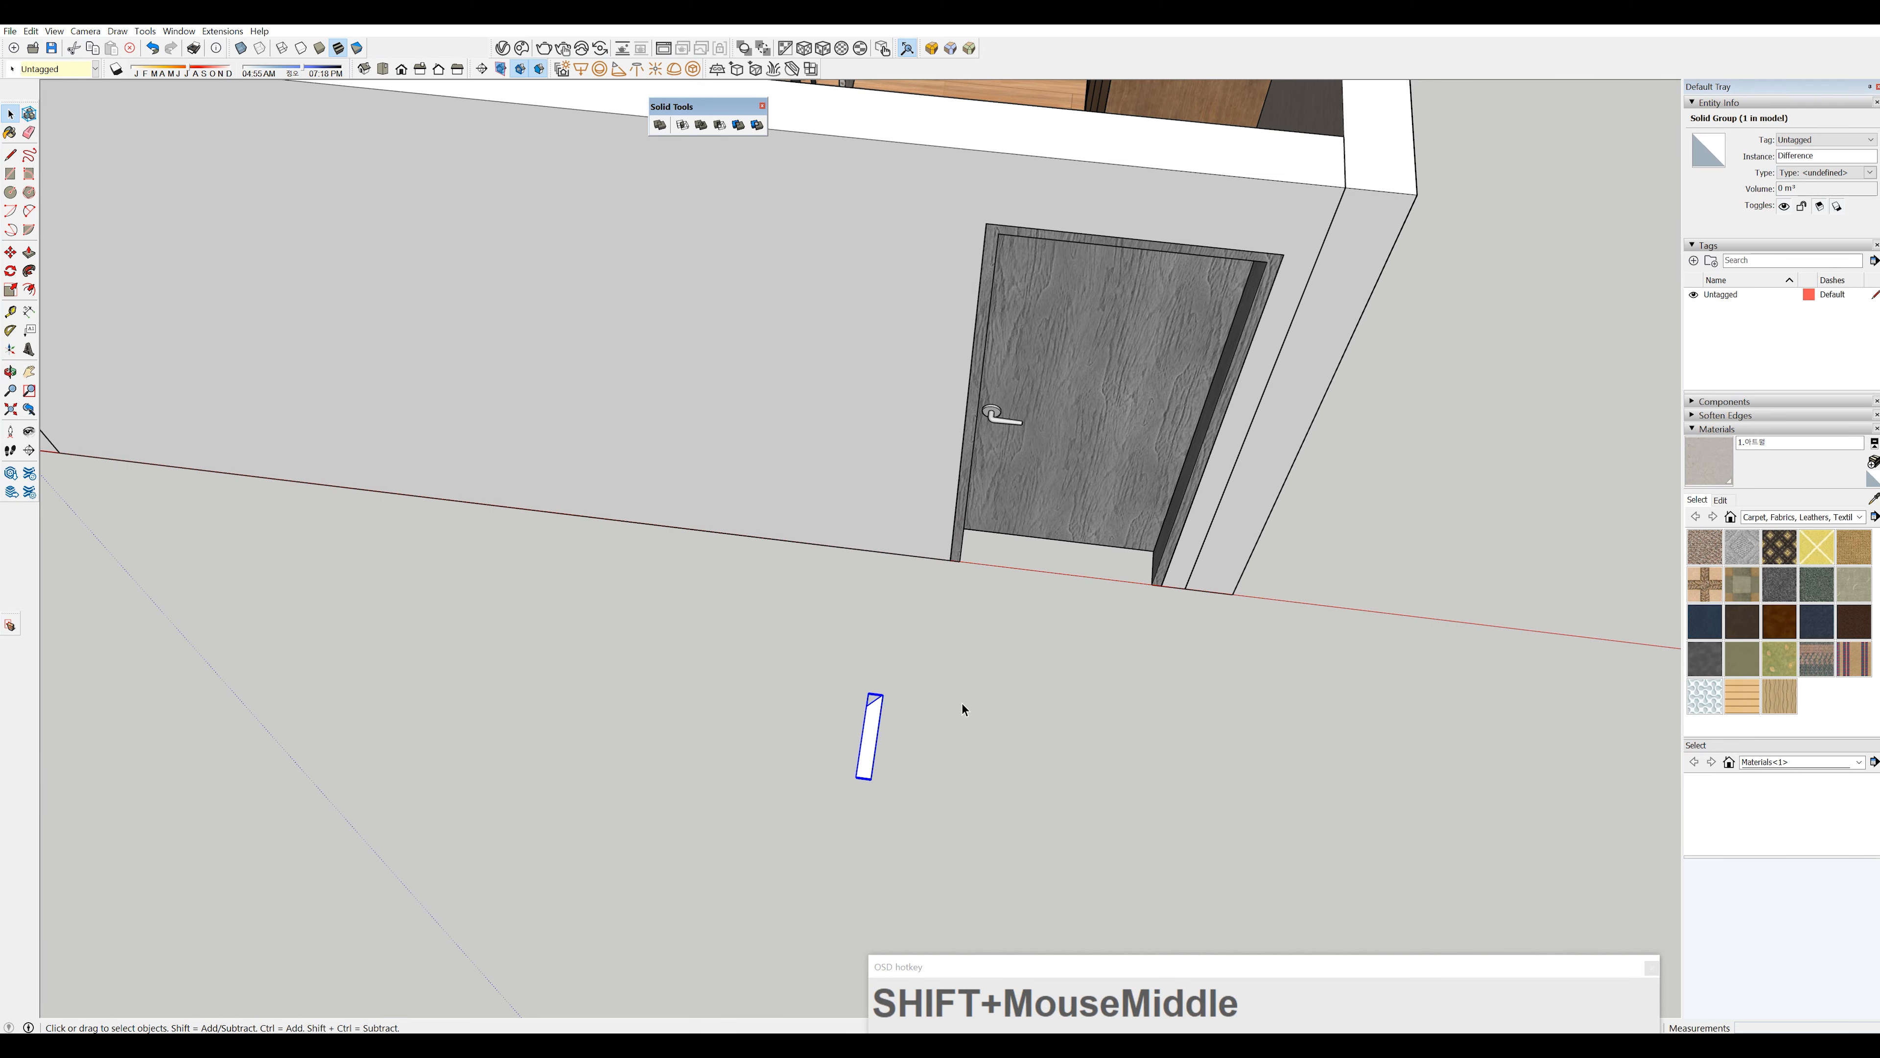
pyautogui.moveTo(962, 704); pyautogui.dragTo(597, 656, button='middle')
pyautogui.scroll(4, 771, 733)
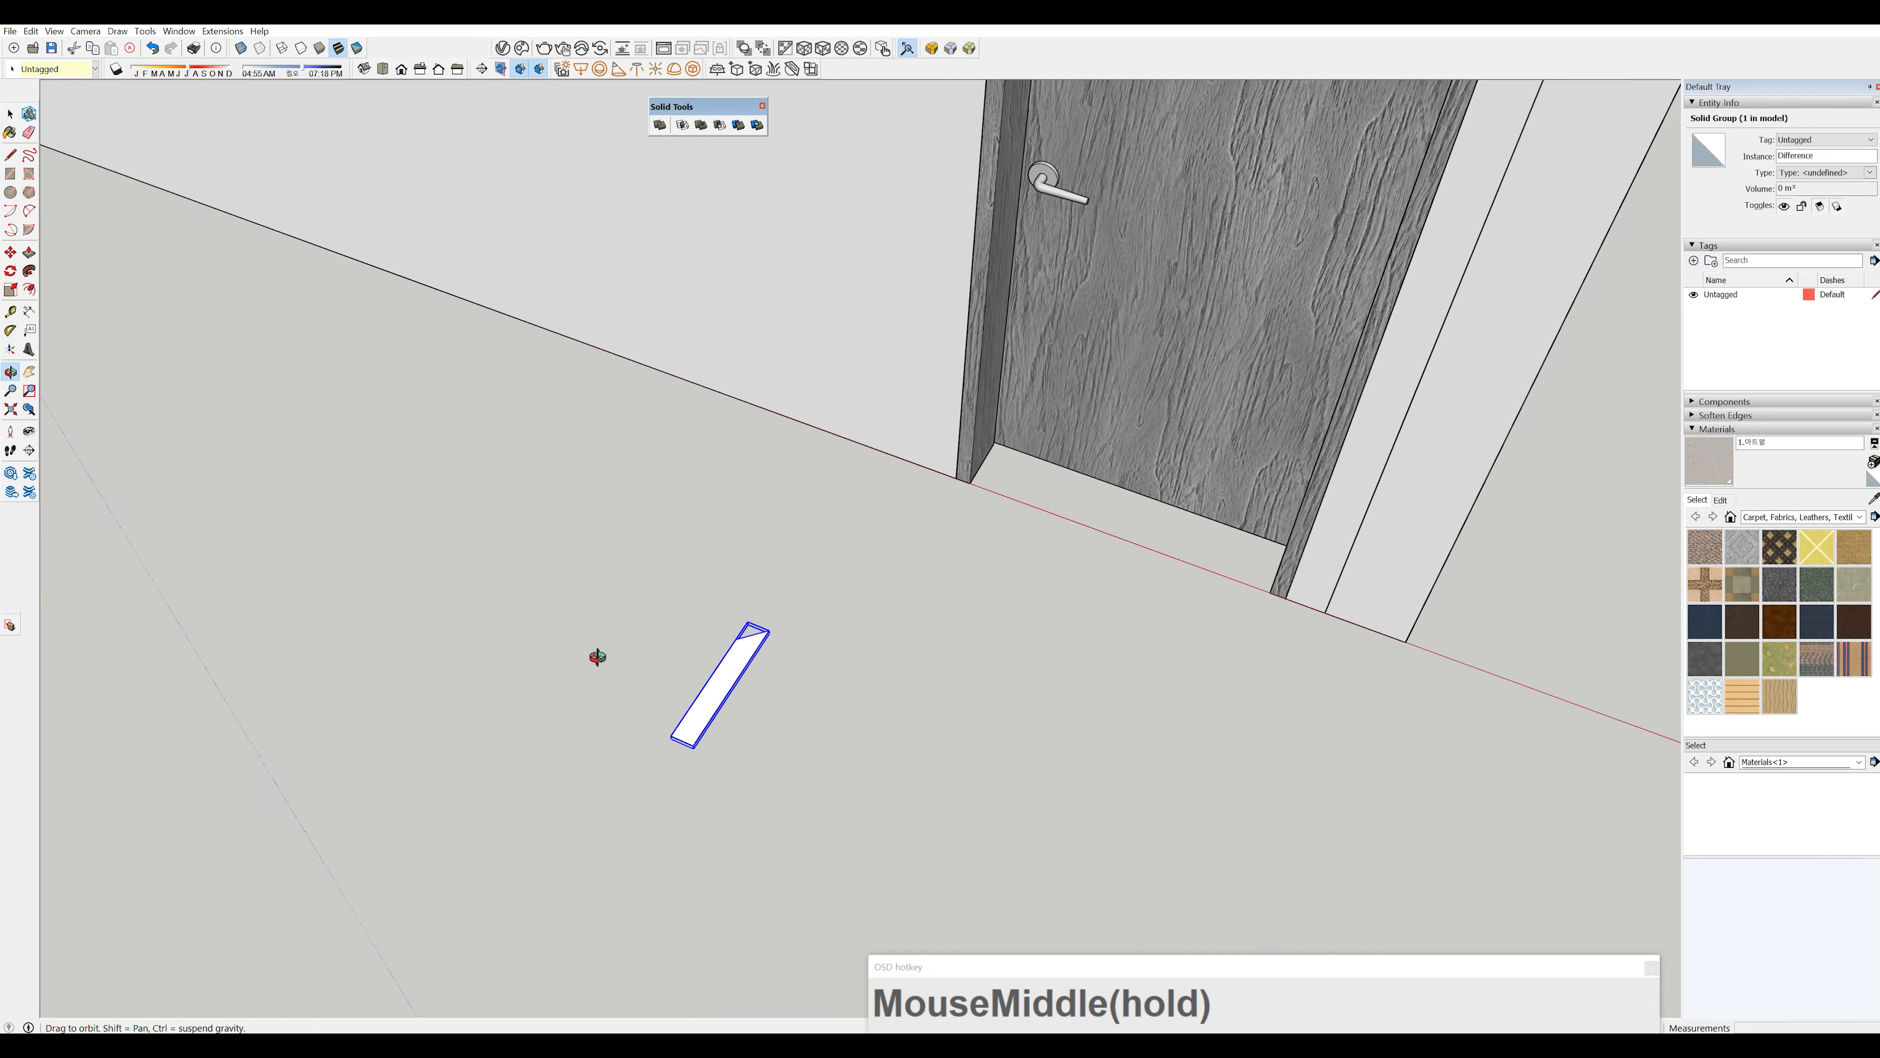
pyautogui.scroll(2, 696, 718)
pyautogui.moveTo(695, 719); pyautogui.dragTo(973, 700, button='middle')
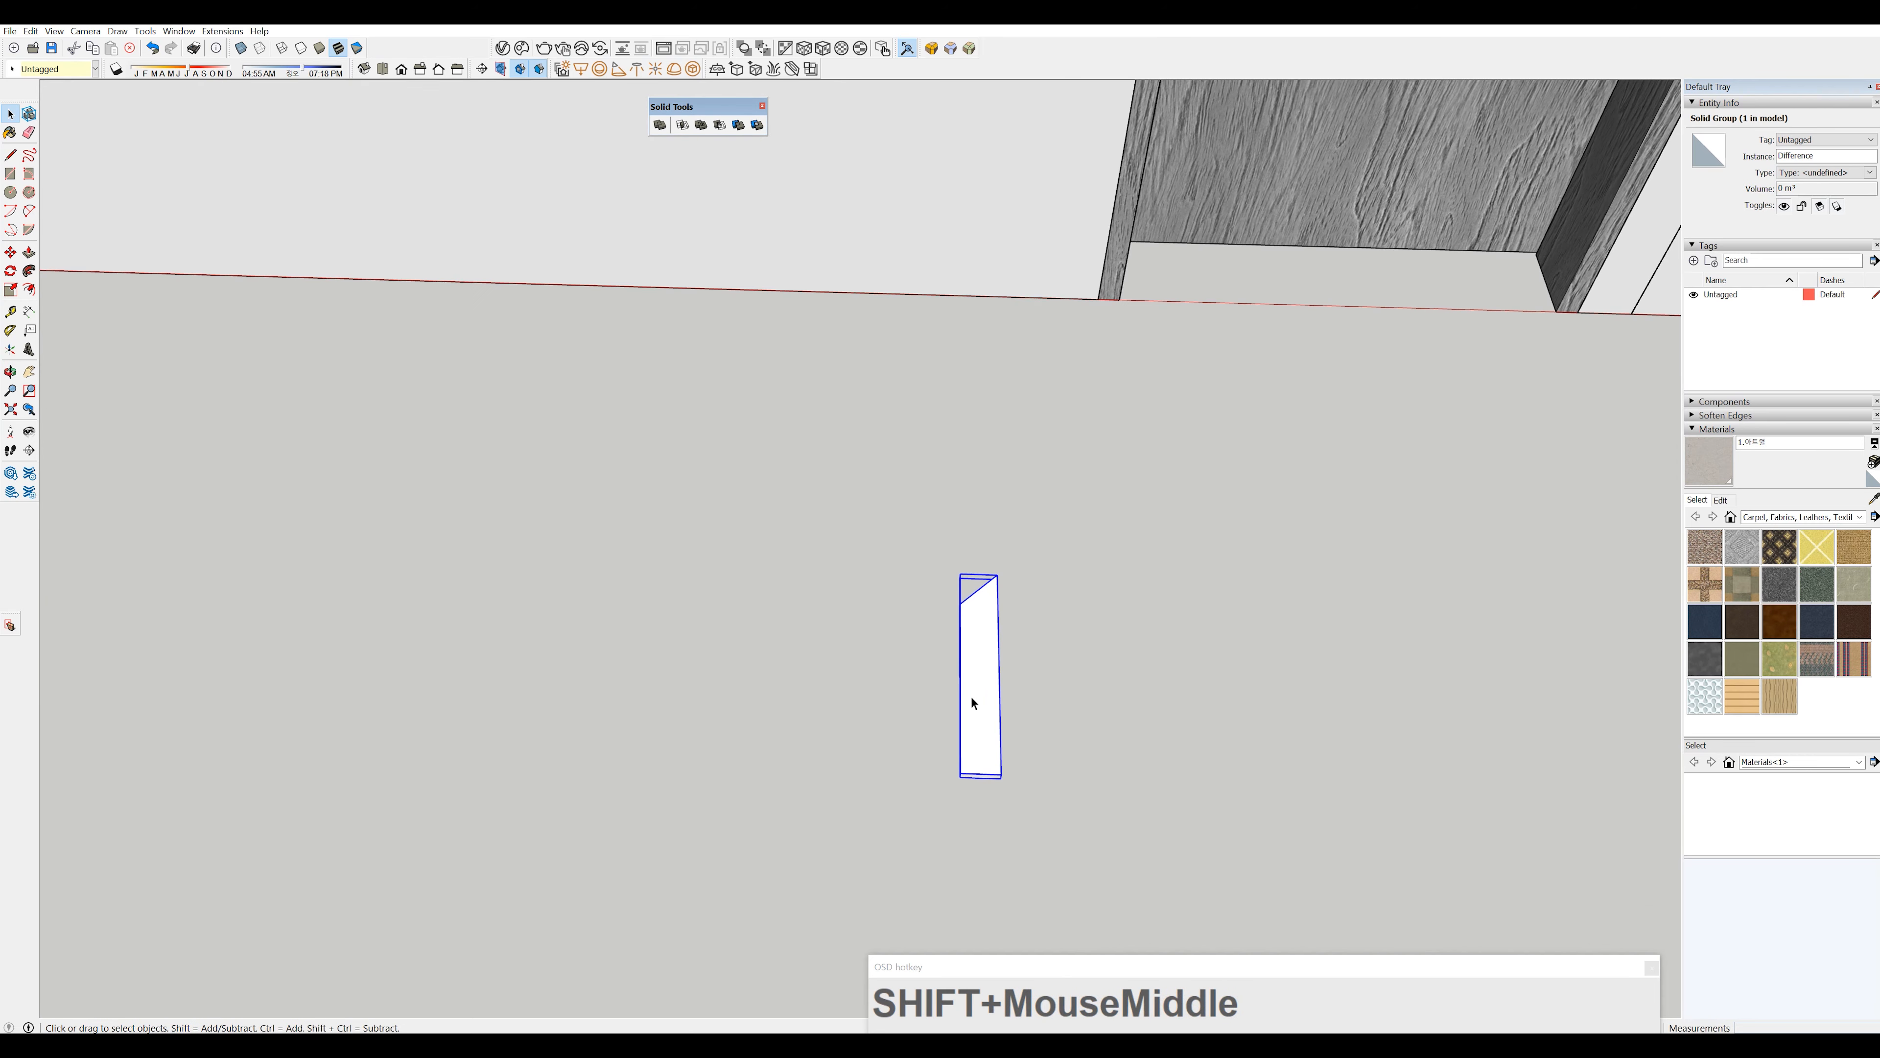
pyautogui.click(977, 696)
pyautogui.press('m')
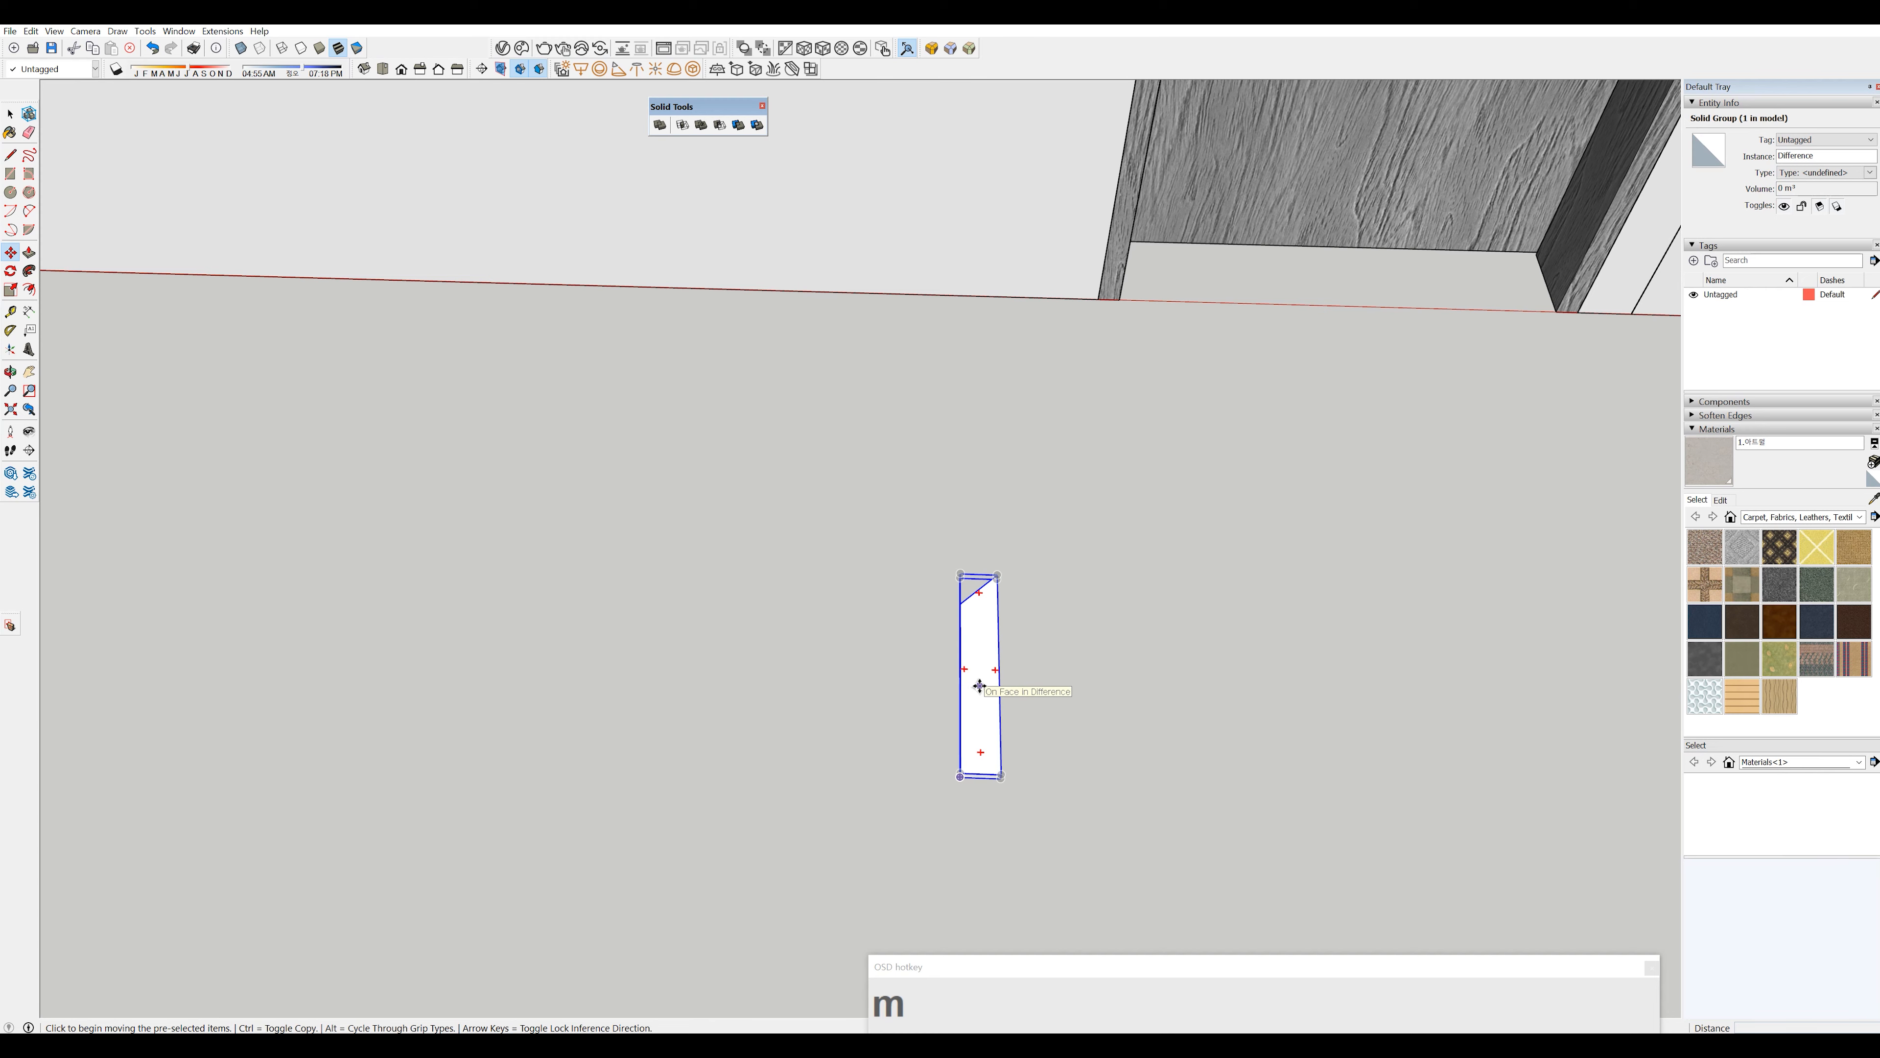
pyautogui.press('ctrl')
pyautogui.click(979, 687)
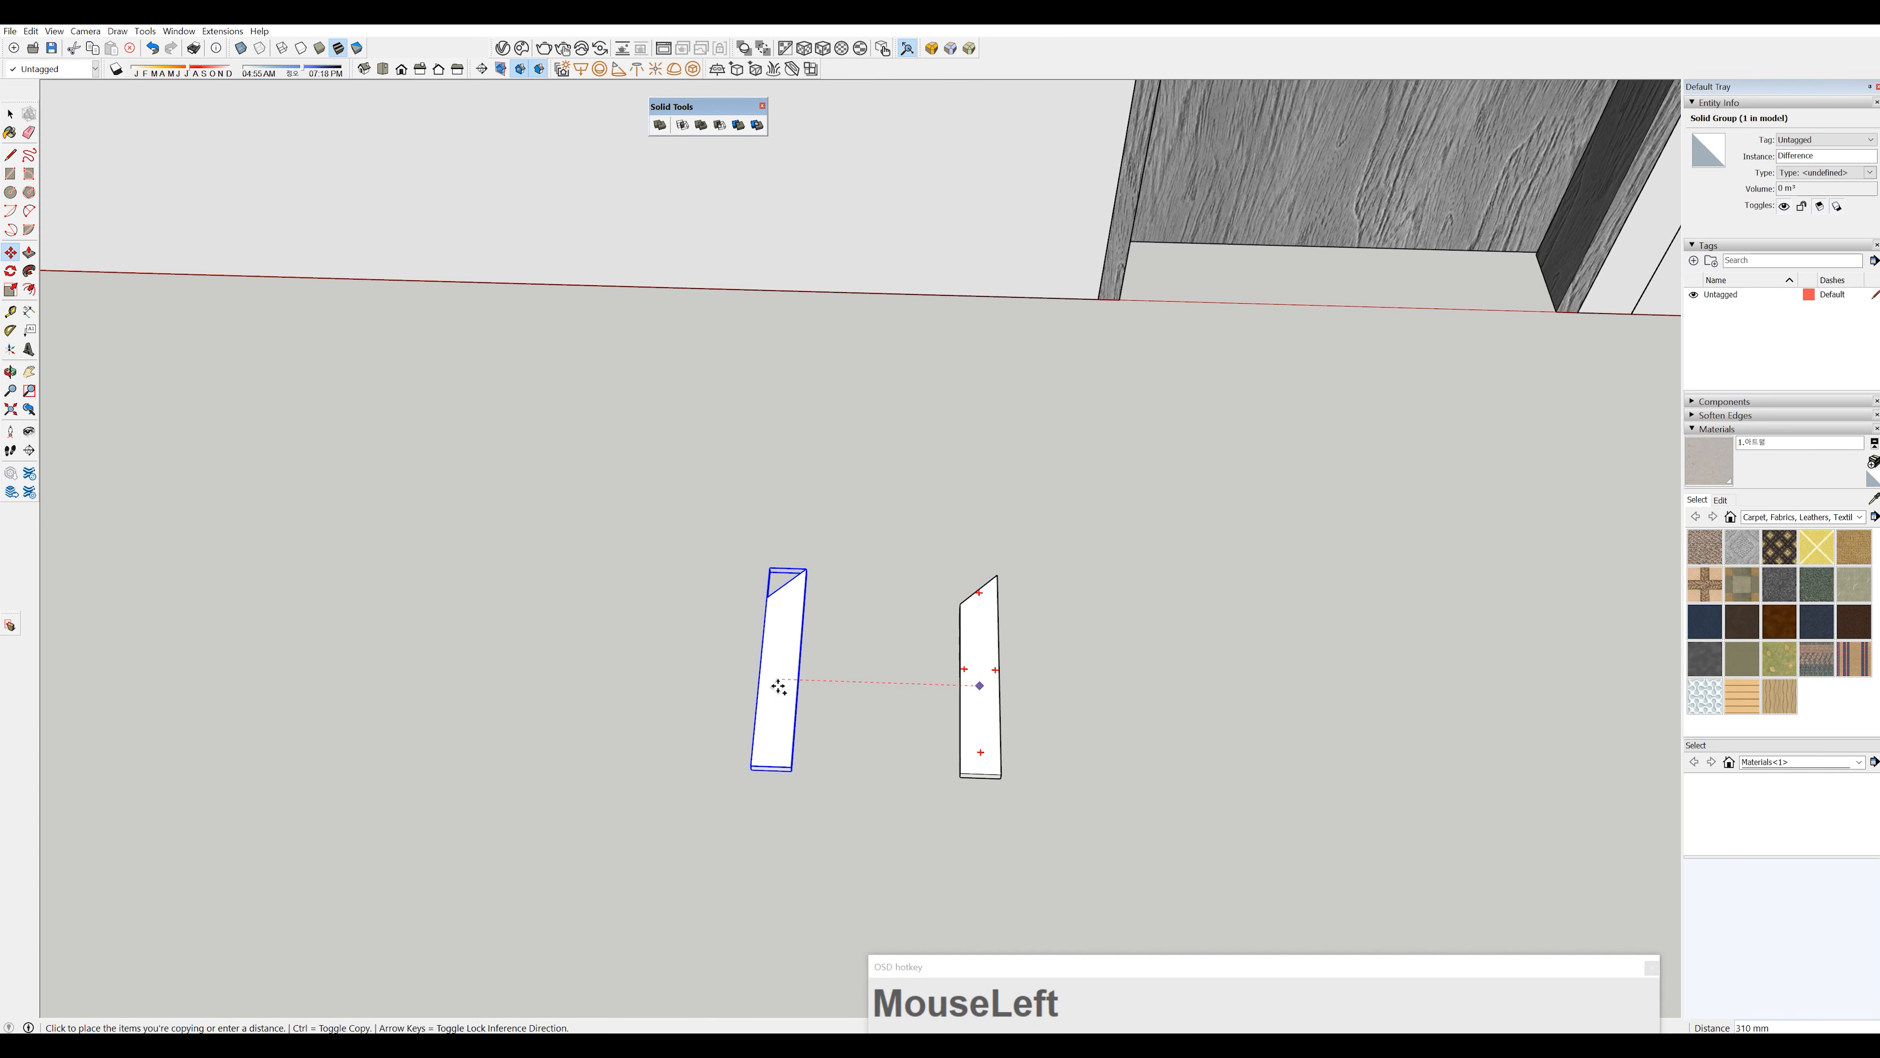
pyautogui.click(733, 681)
# - Mirror the copied strip by scaling it by -1 along the red axis
pyautogui.moveTo(733, 680); pyautogui.dragTo(887, 628, button='middle')
pyautogui.scroll(3, 820, 687)
pyautogui.press('s')
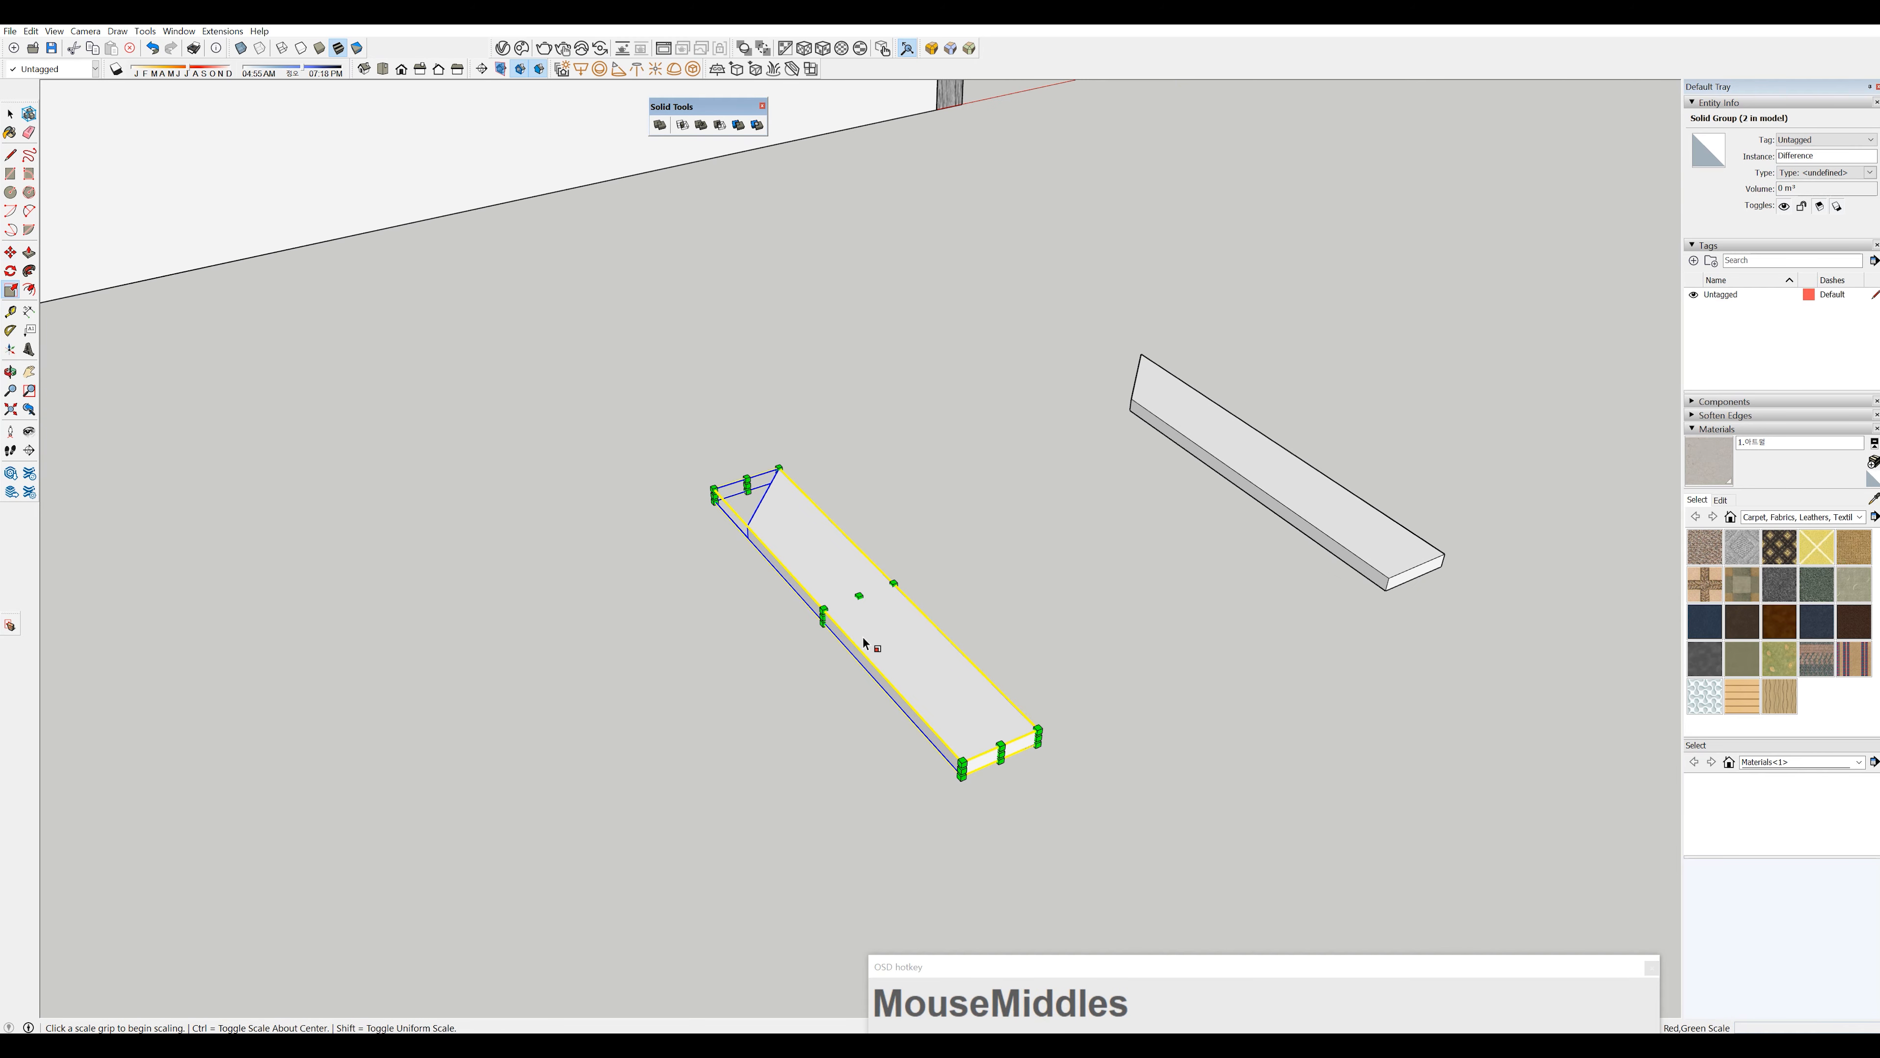
pyautogui.moveTo(825, 627); pyautogui.dragTo(992, 554)
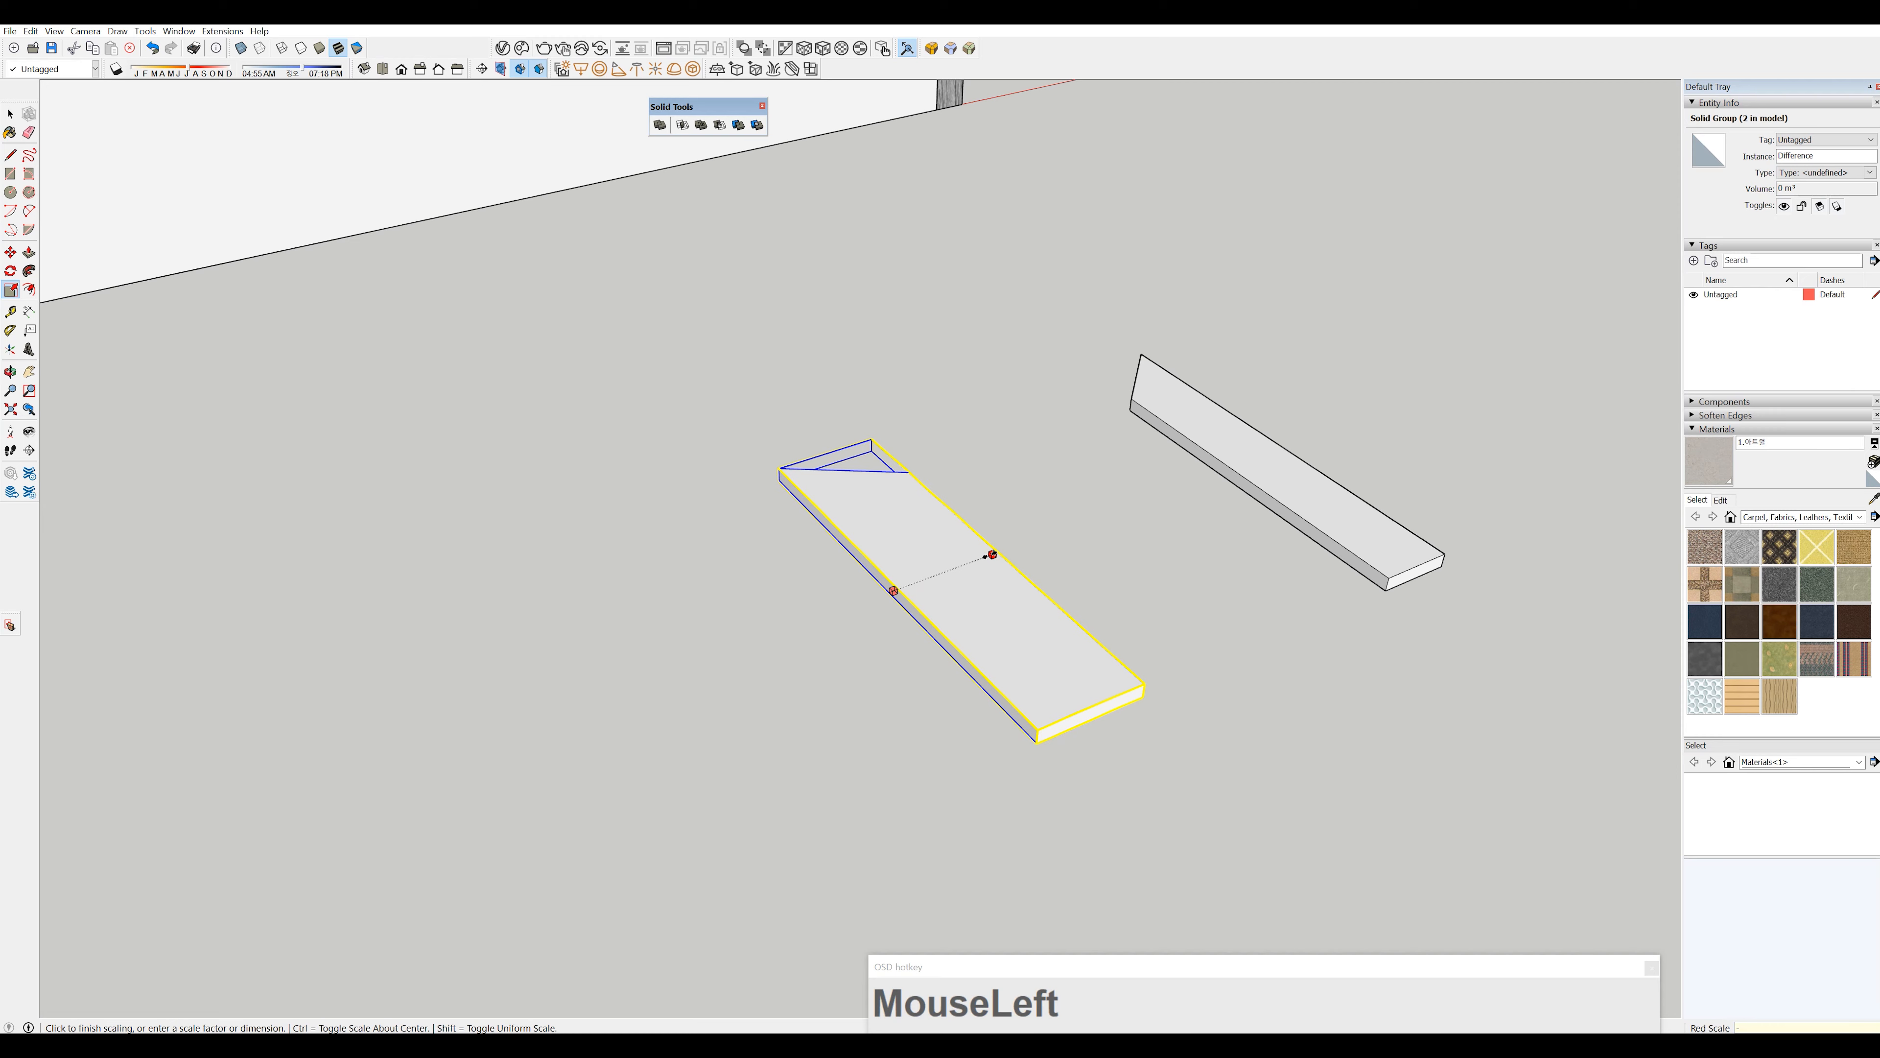
pyautogui.write('1')
pyautogui.press('Return')
pyautogui.press('space')
pyautogui.scroll(-5, 1008, 567)
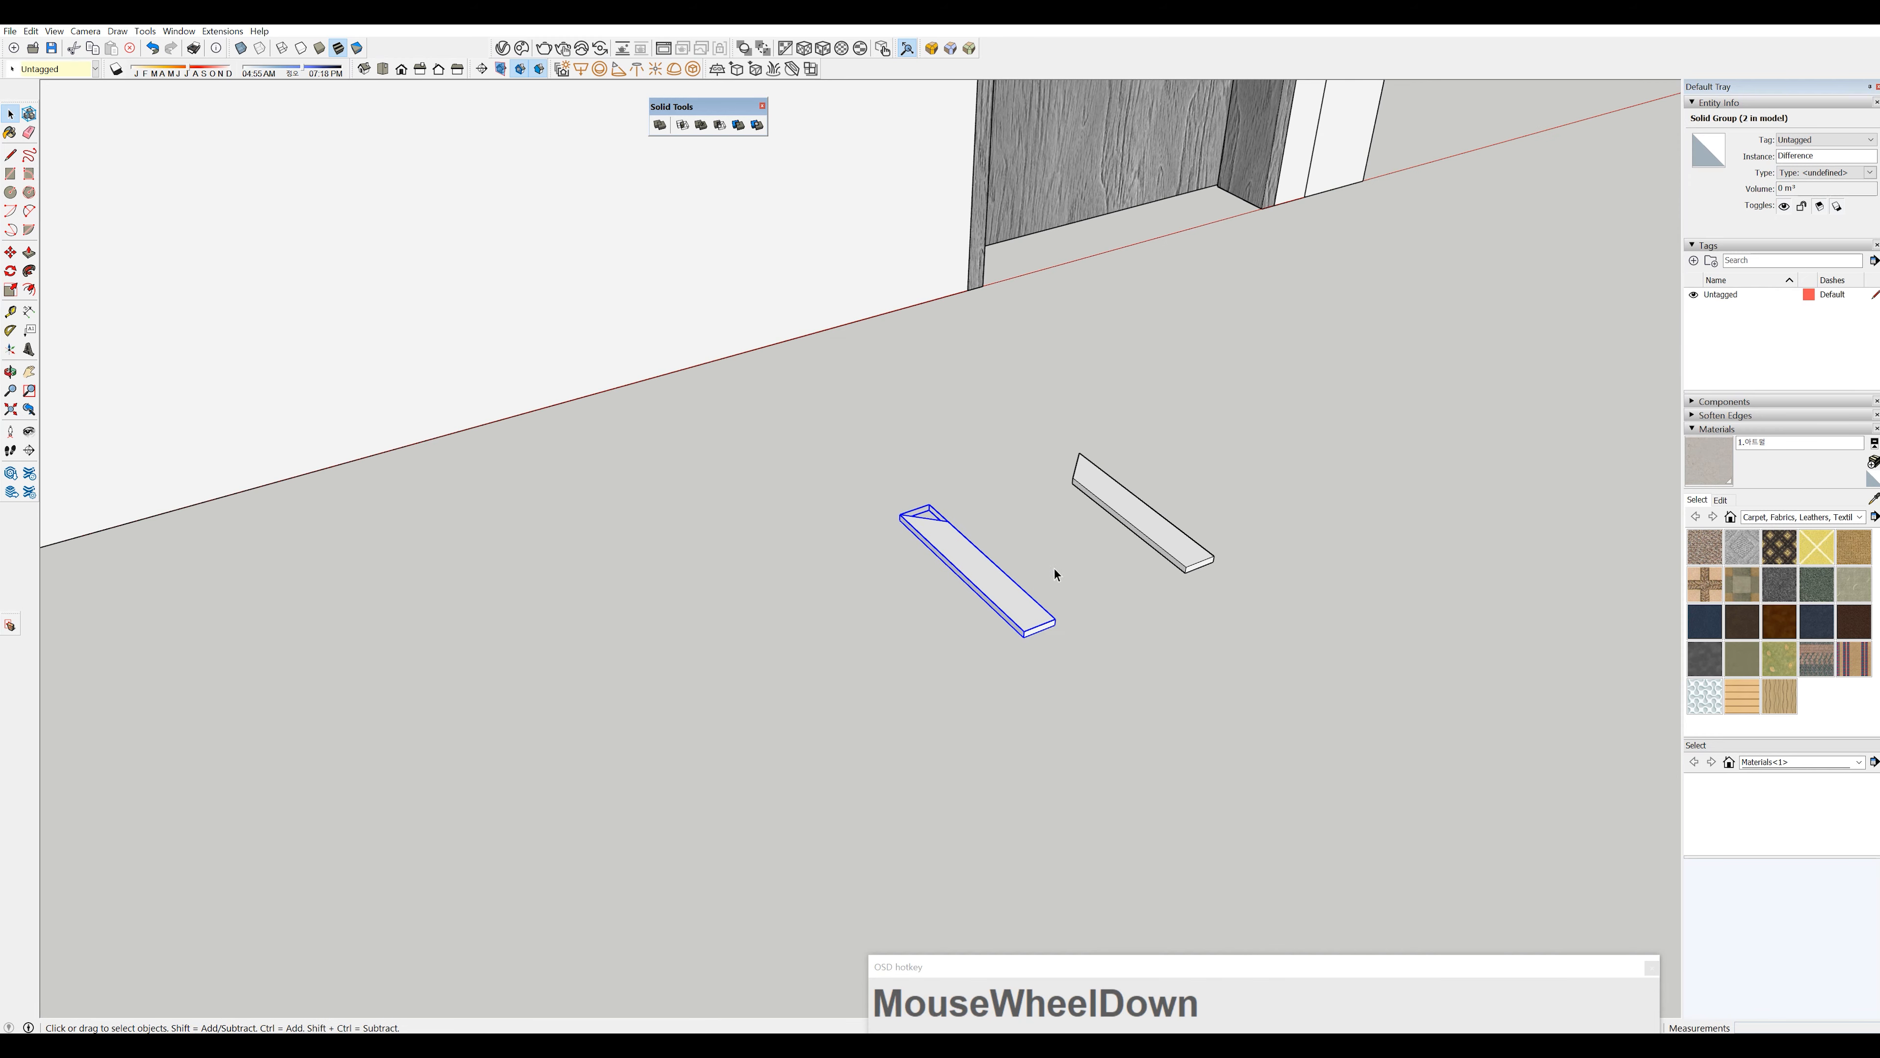
# - Copy the strip nearer the door about 330 mm along the red axis to make a third strip
pyautogui.moveTo(1056, 575); pyautogui.dragTo(876, 587, button='middle')
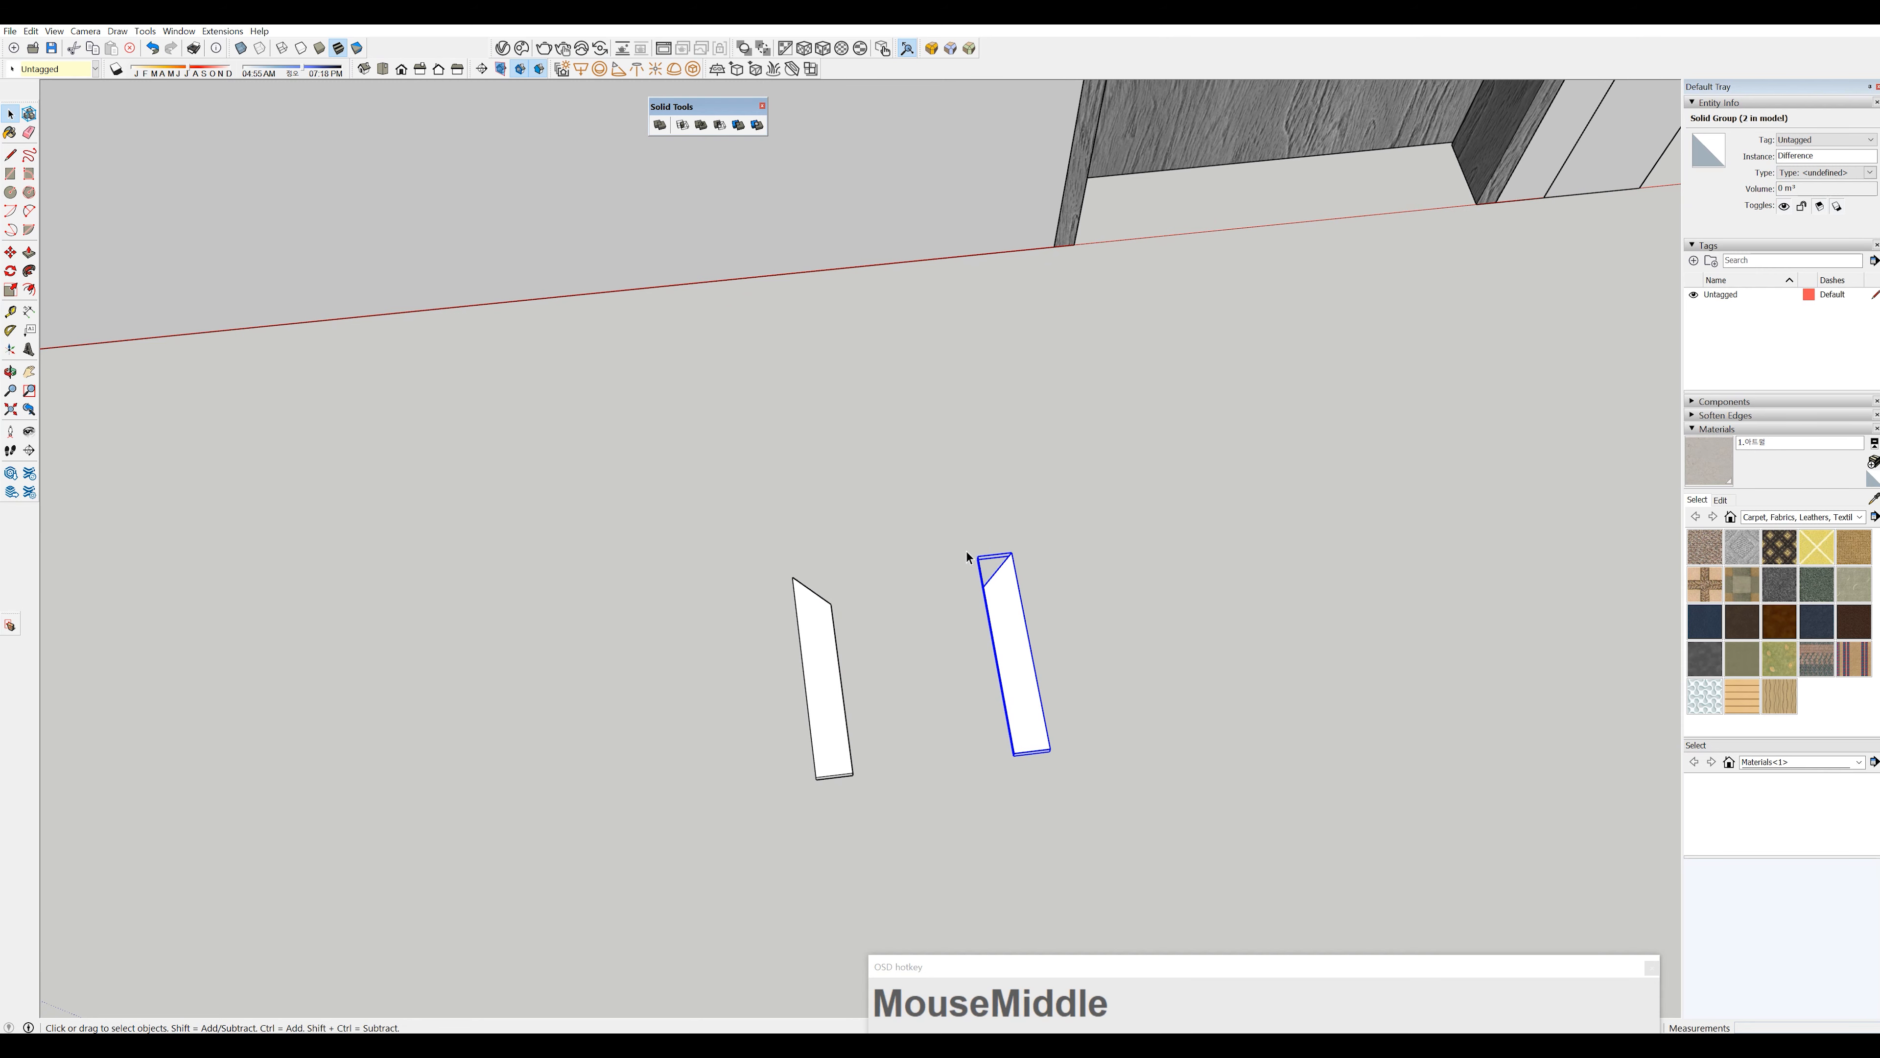
pyautogui.keyDown('shift'); pyautogui.moveTo(984, 661); pyautogui.dragTo(1008, 589, button='middle'); pyautogui.keyUp('shift')
pyautogui.click(1008, 589)
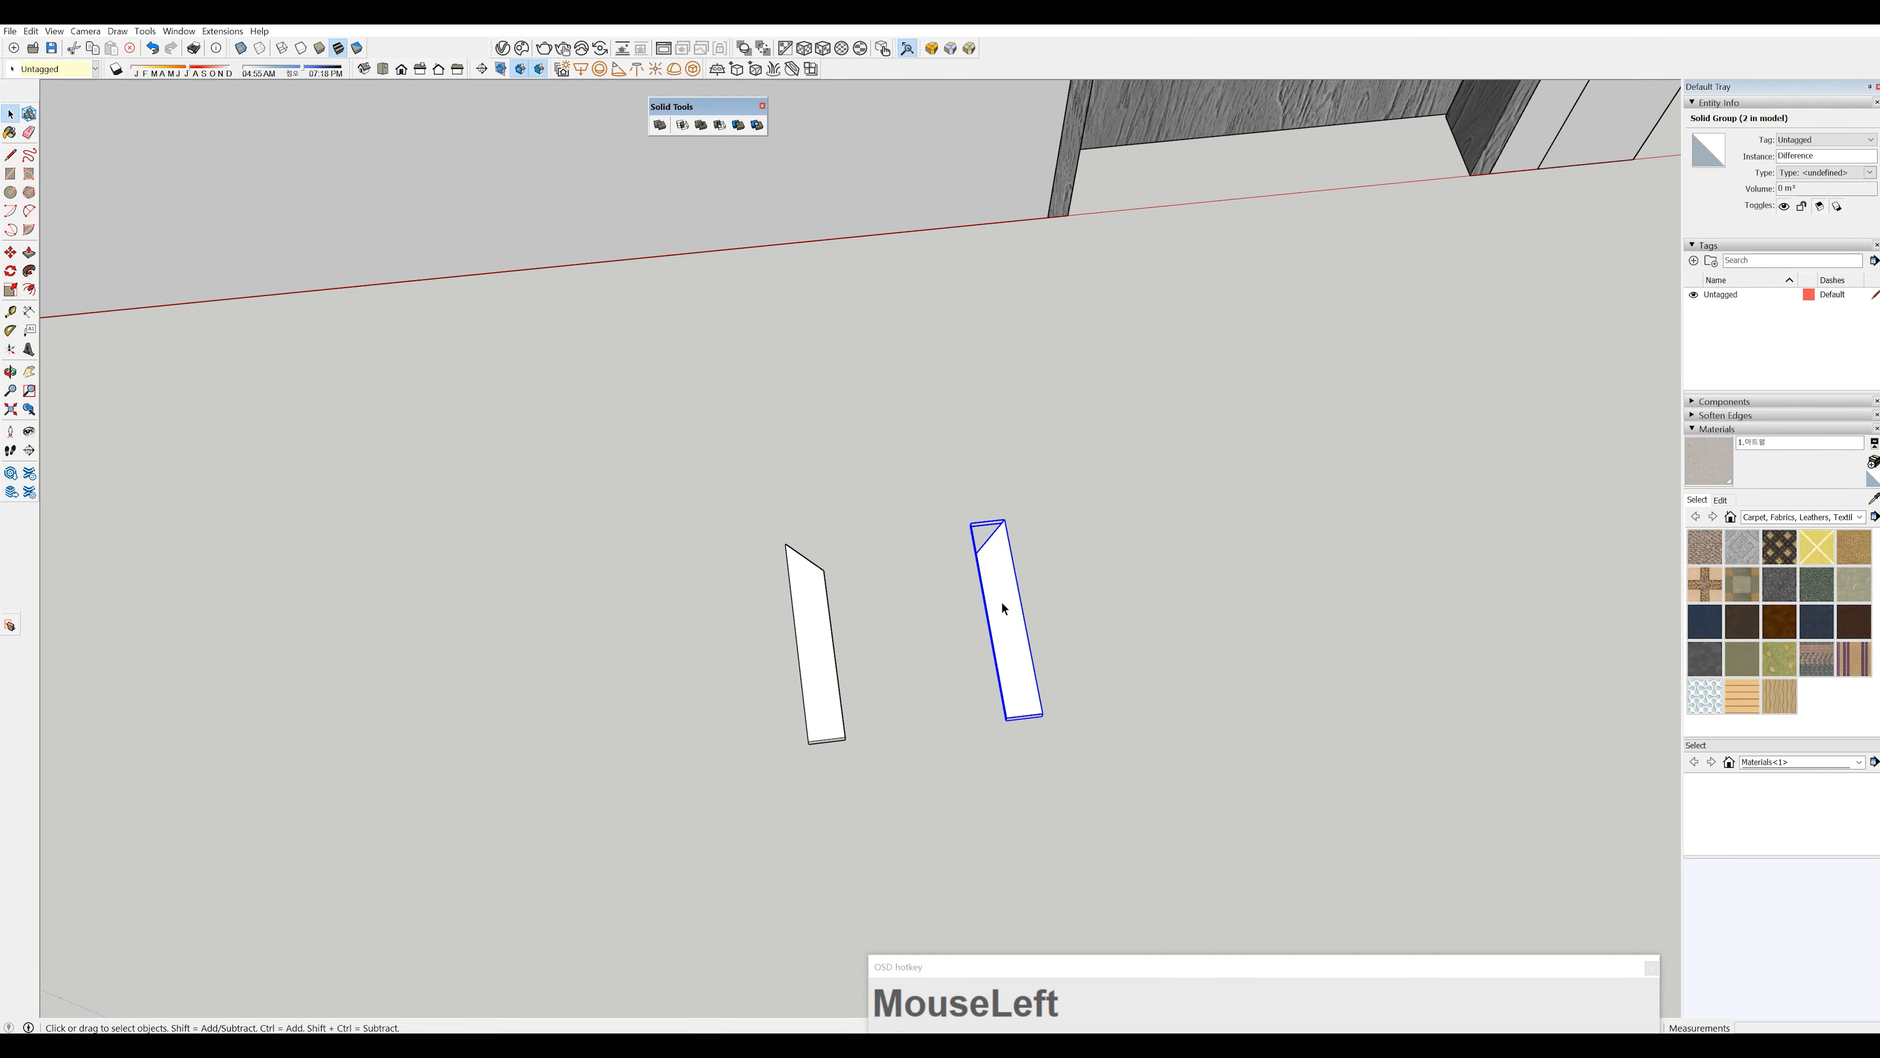
pyautogui.press('m')
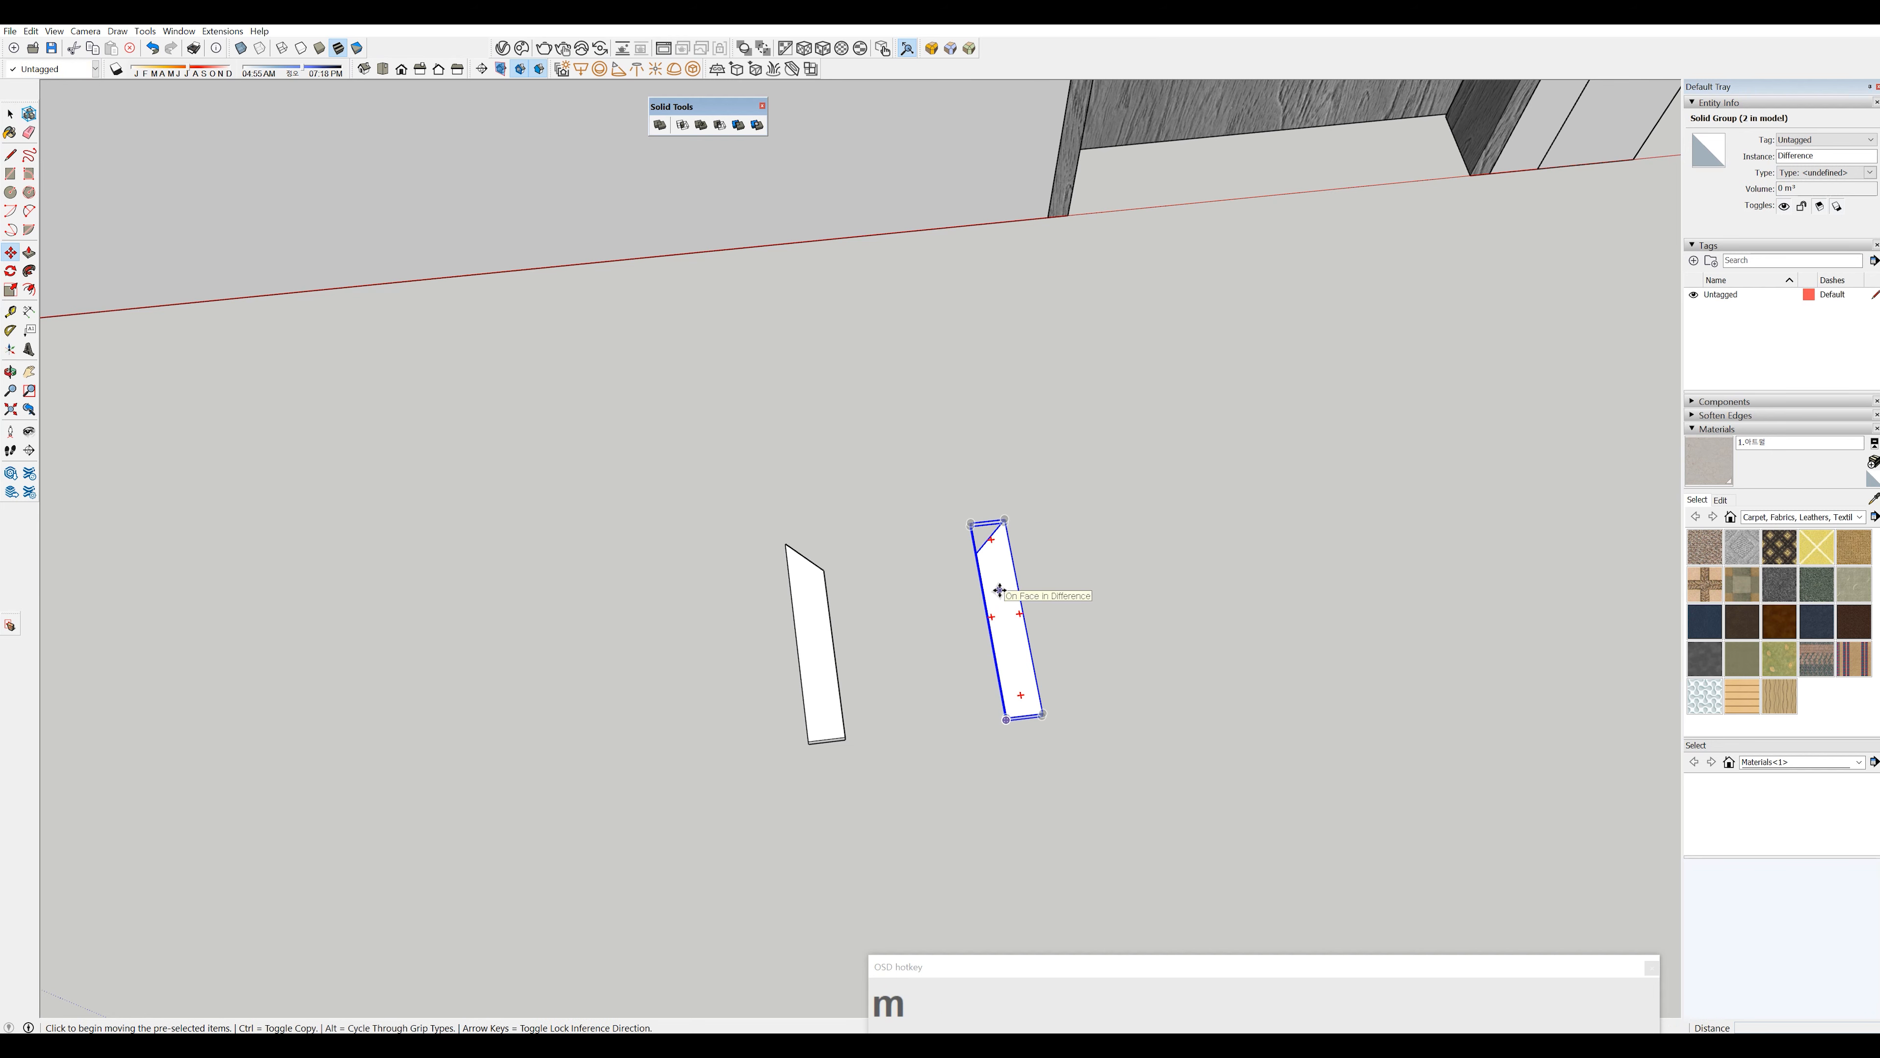
pyautogui.press('ctrl')
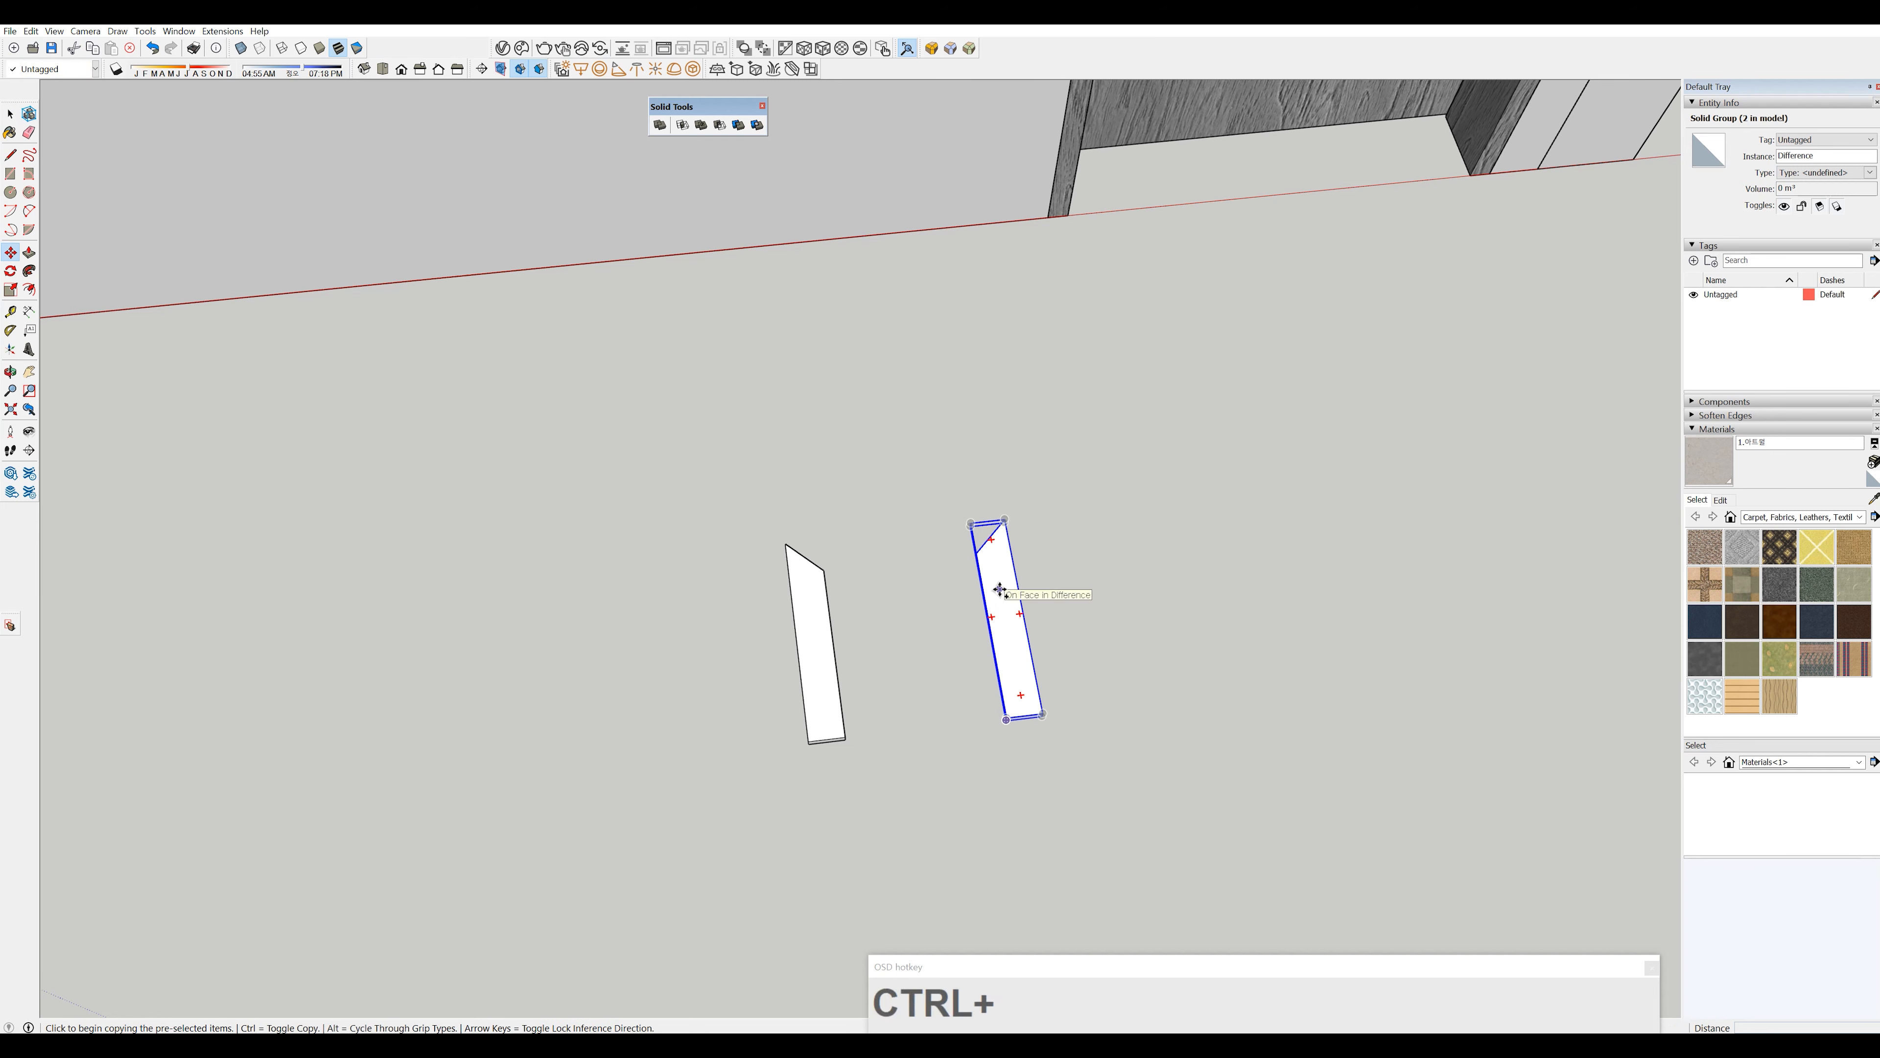
pyautogui.click(999, 589)
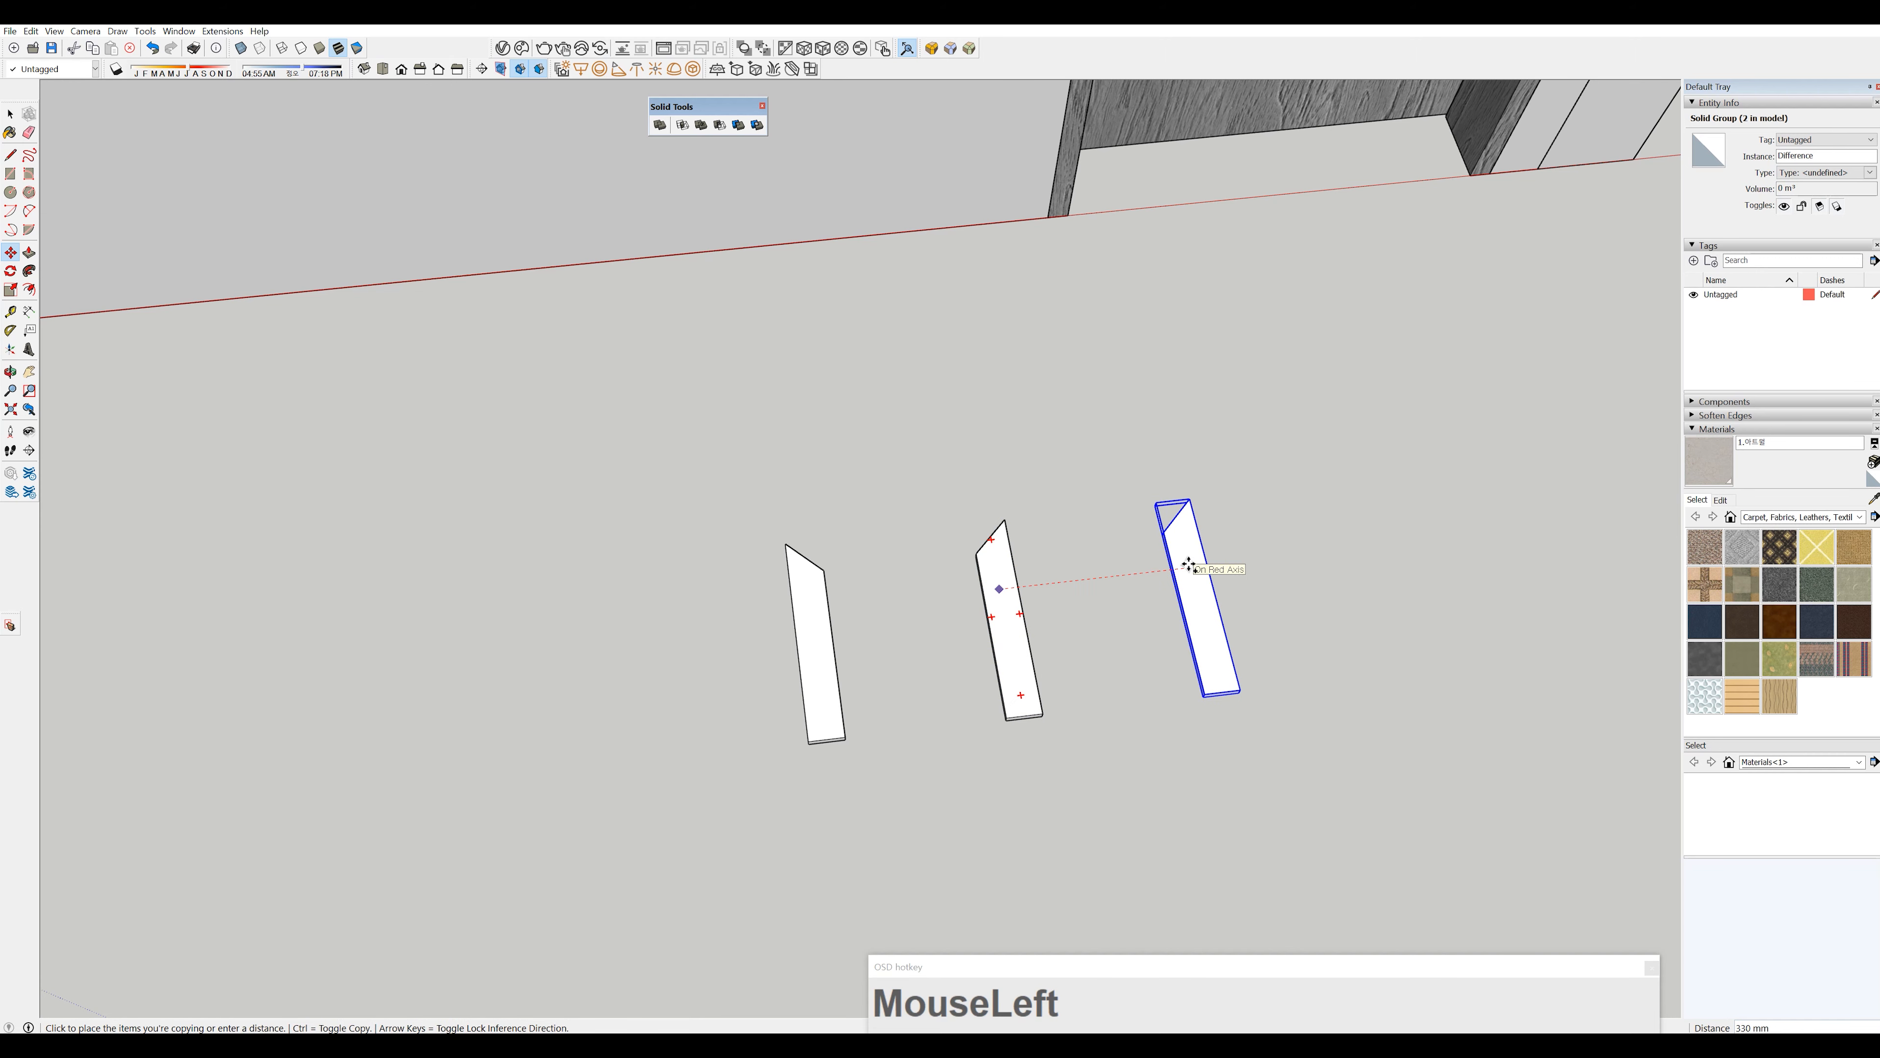
pyautogui.click(1189, 566)
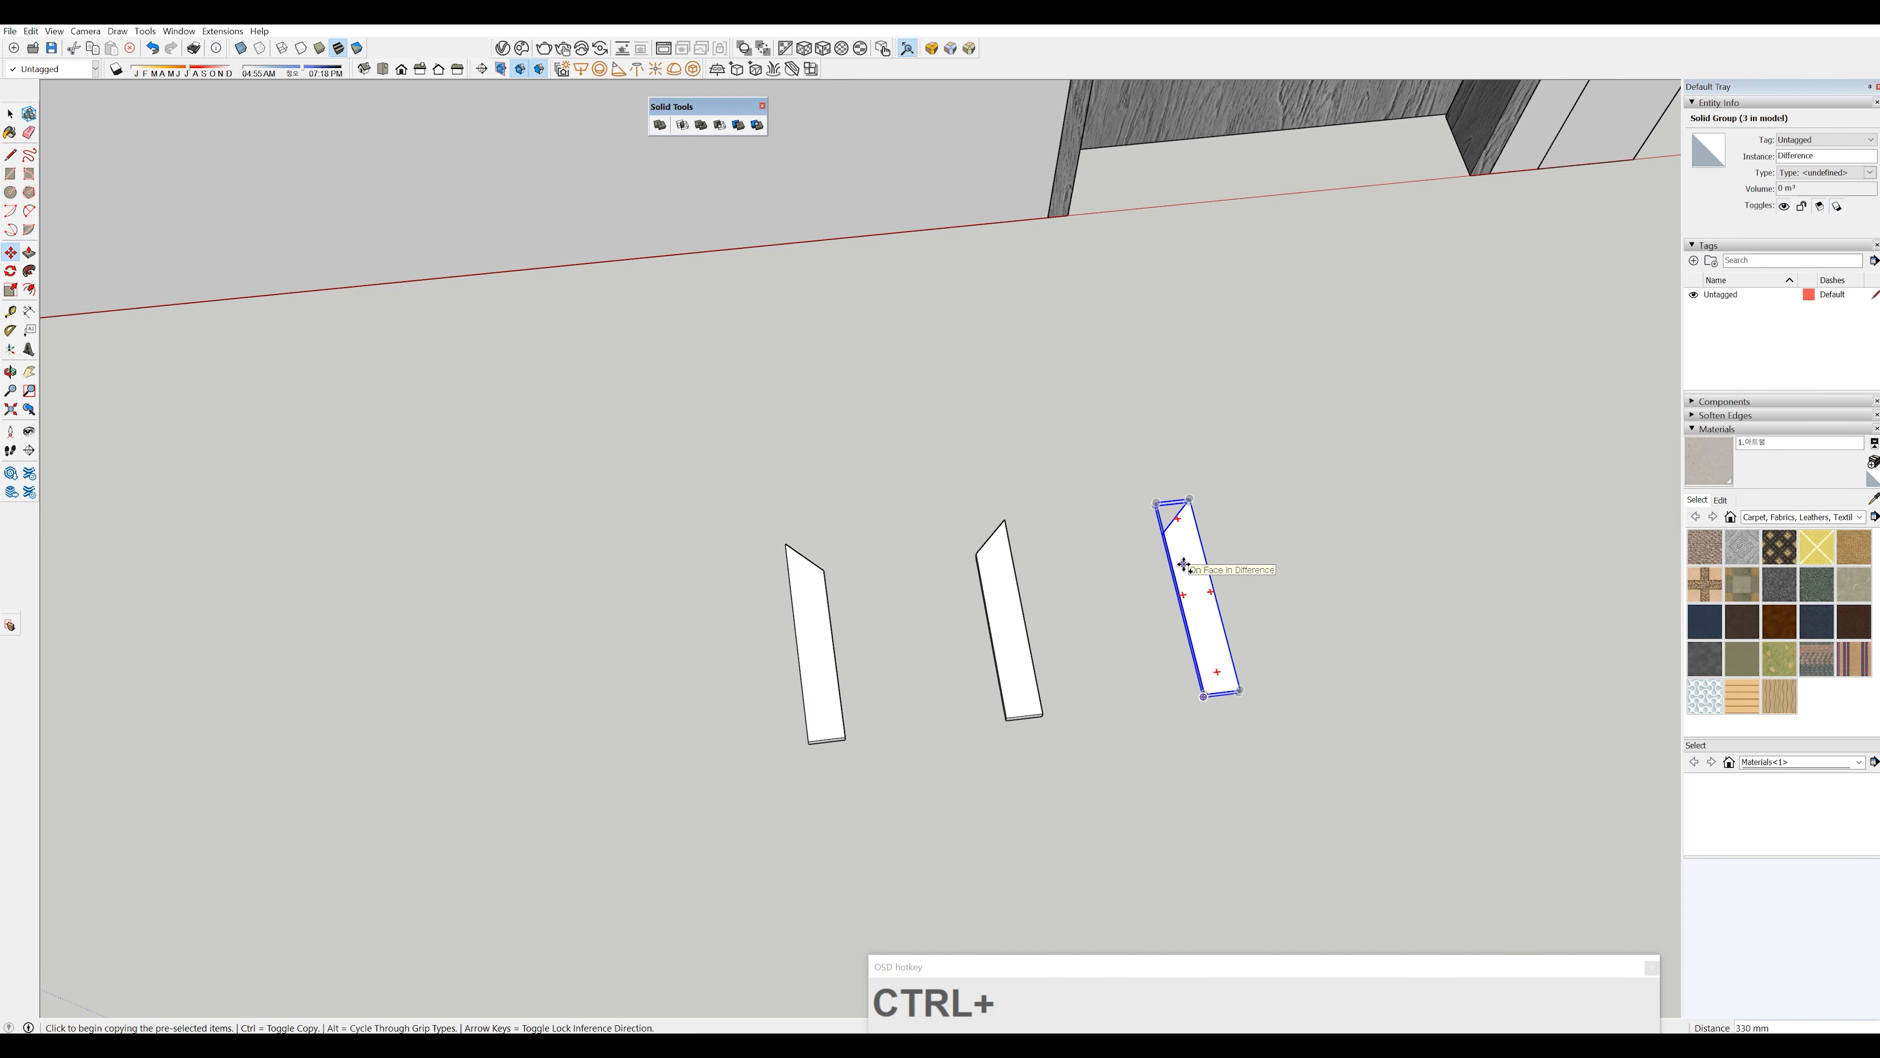
# - Move the third strip closer to the wall and rotate it 90° so it lies parallel to the wall
pyautogui.press('q')
pyautogui.click(1176, 513)
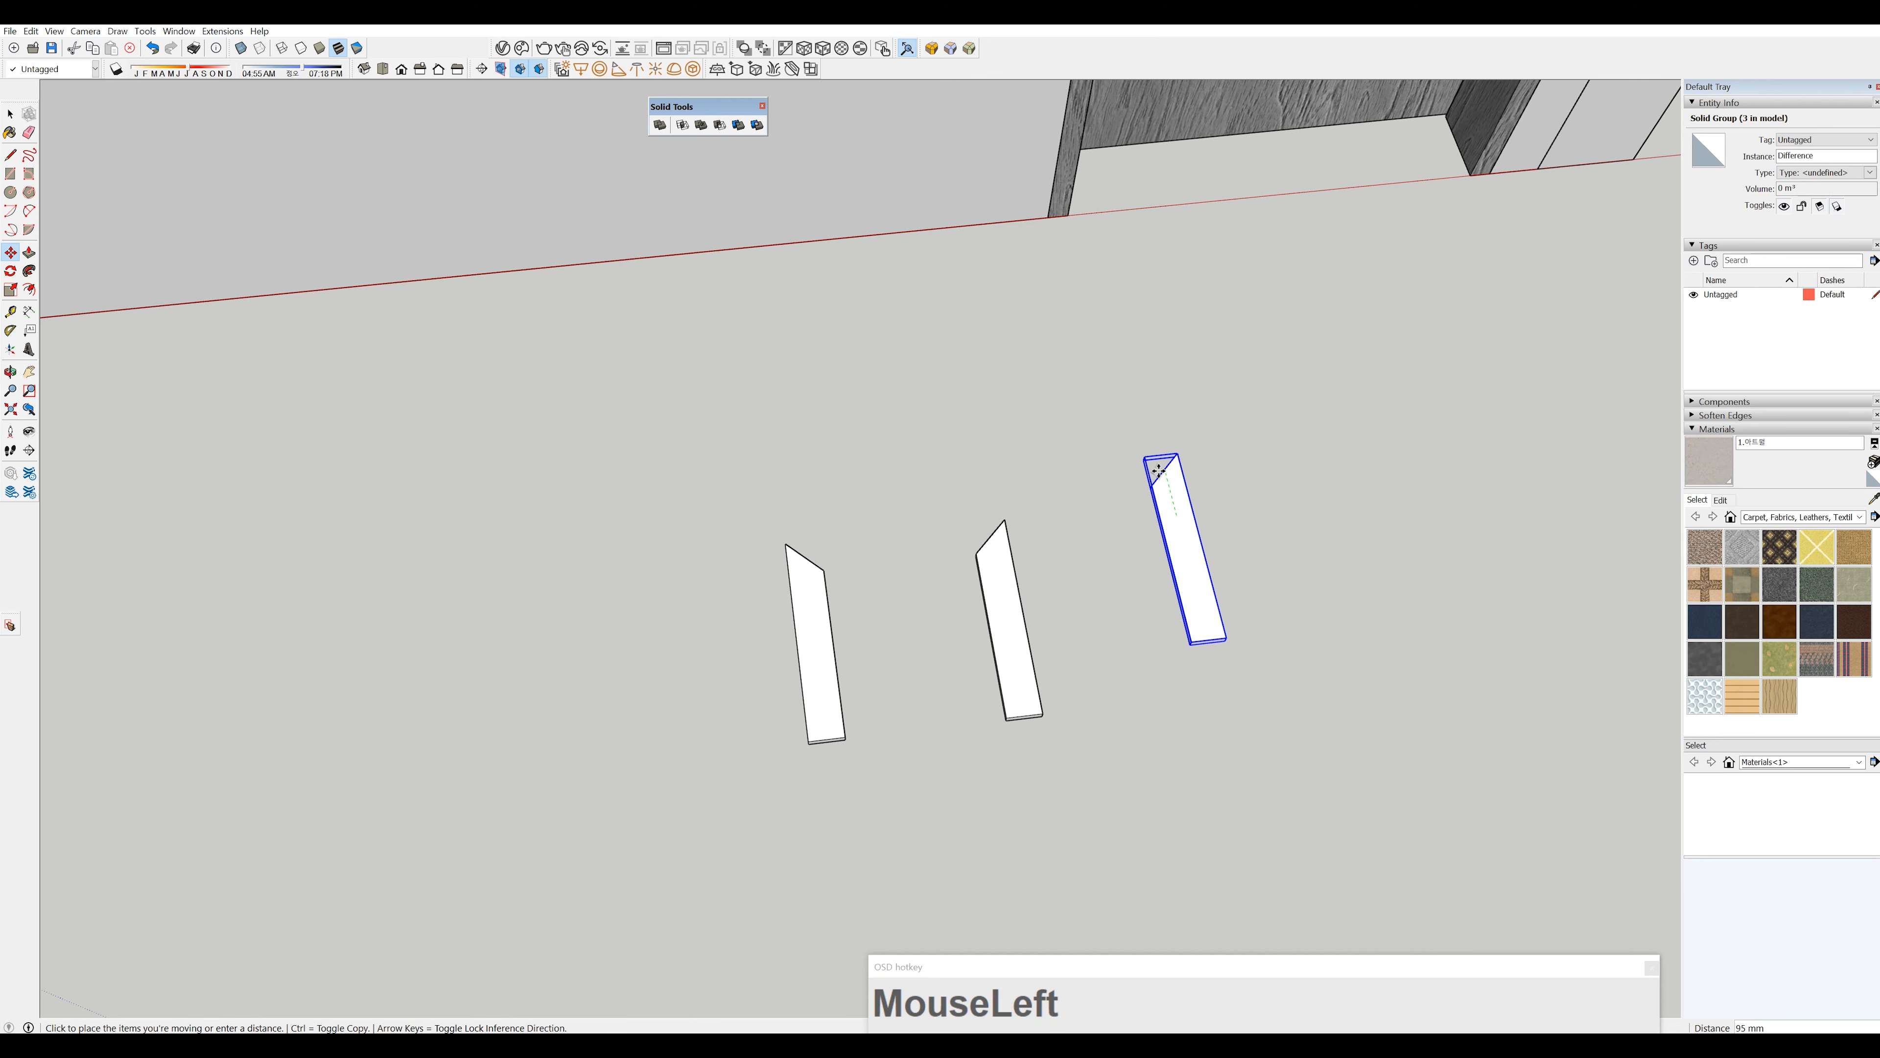
pyautogui.click(1132, 427)
pyautogui.click(1113, 425)
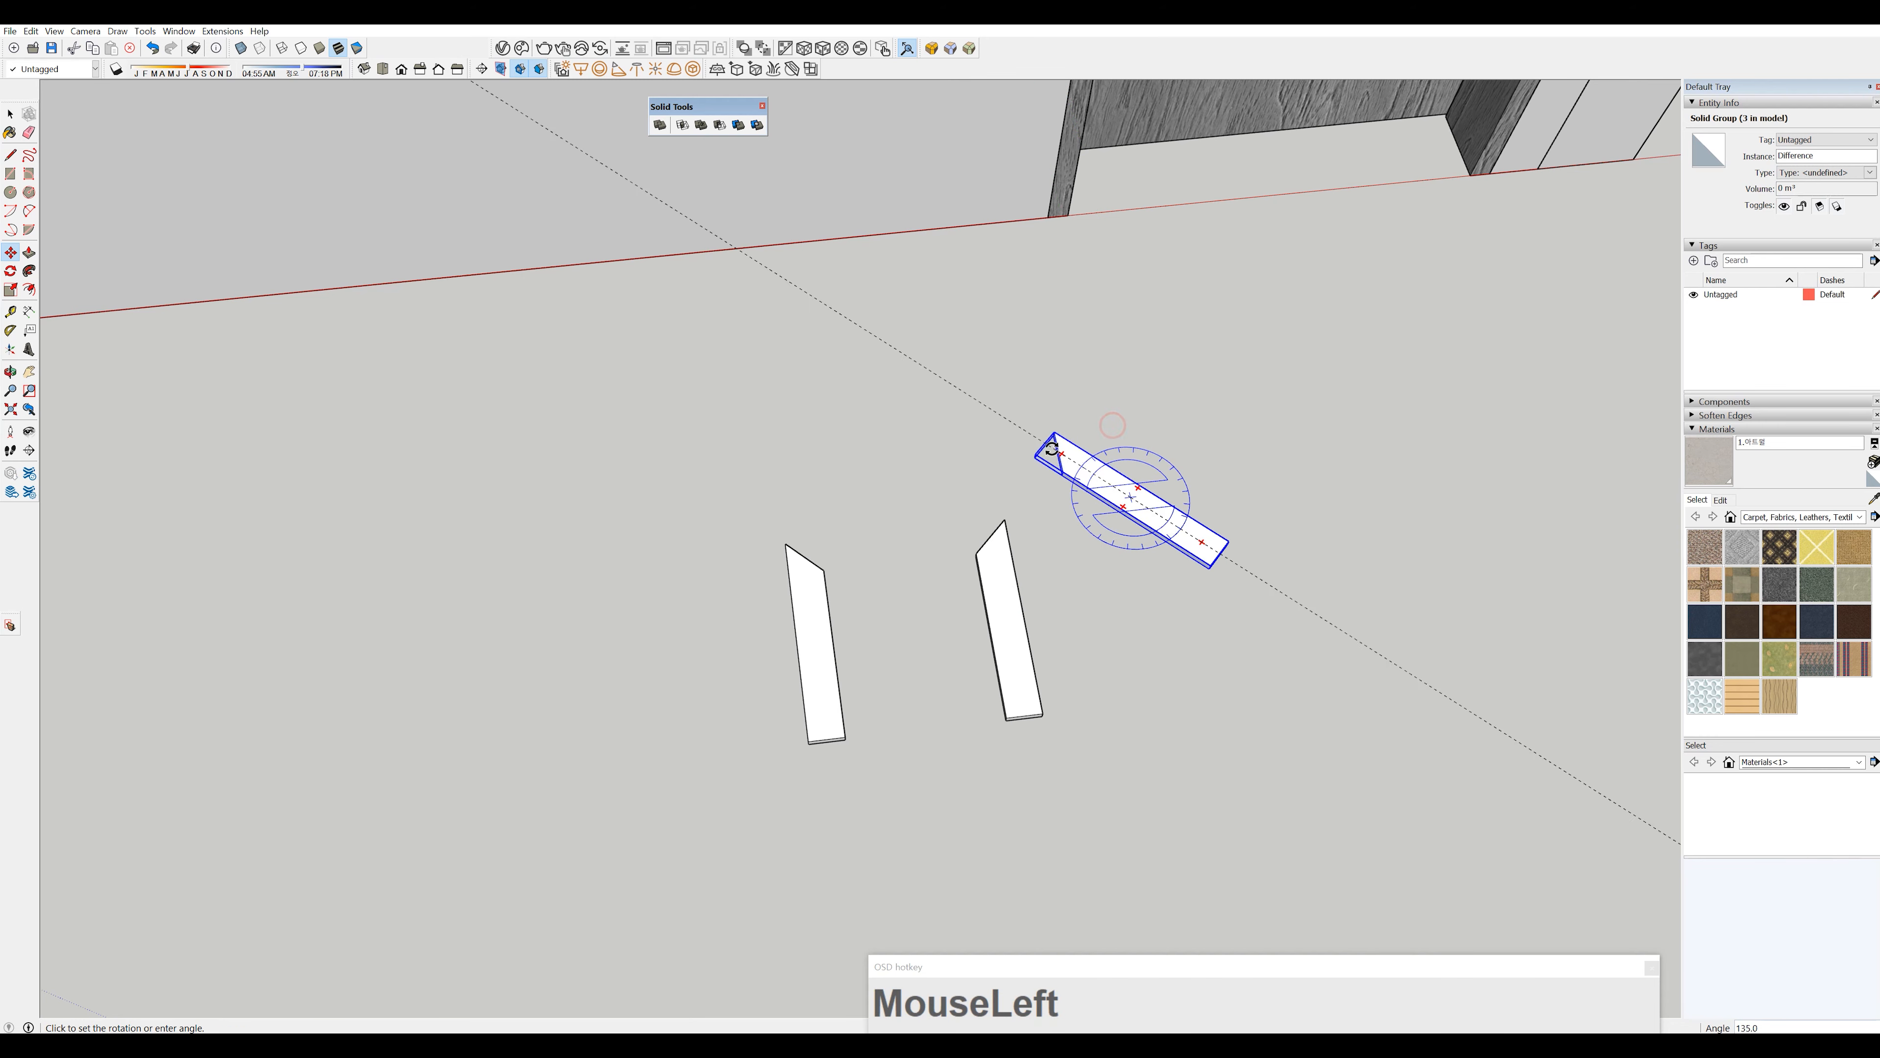
pyautogui.click(1056, 508)
# - Try the rotated strip's mitred corner against the far upright's mitre and move it clear of both uprights
pyautogui.keyDown('shift'); pyautogui.moveTo(1096, 514); pyautogui.dragTo(971, 521, button='middle'); pyautogui.keyUp('shift')
pyautogui.scroll(2, 963, 520)
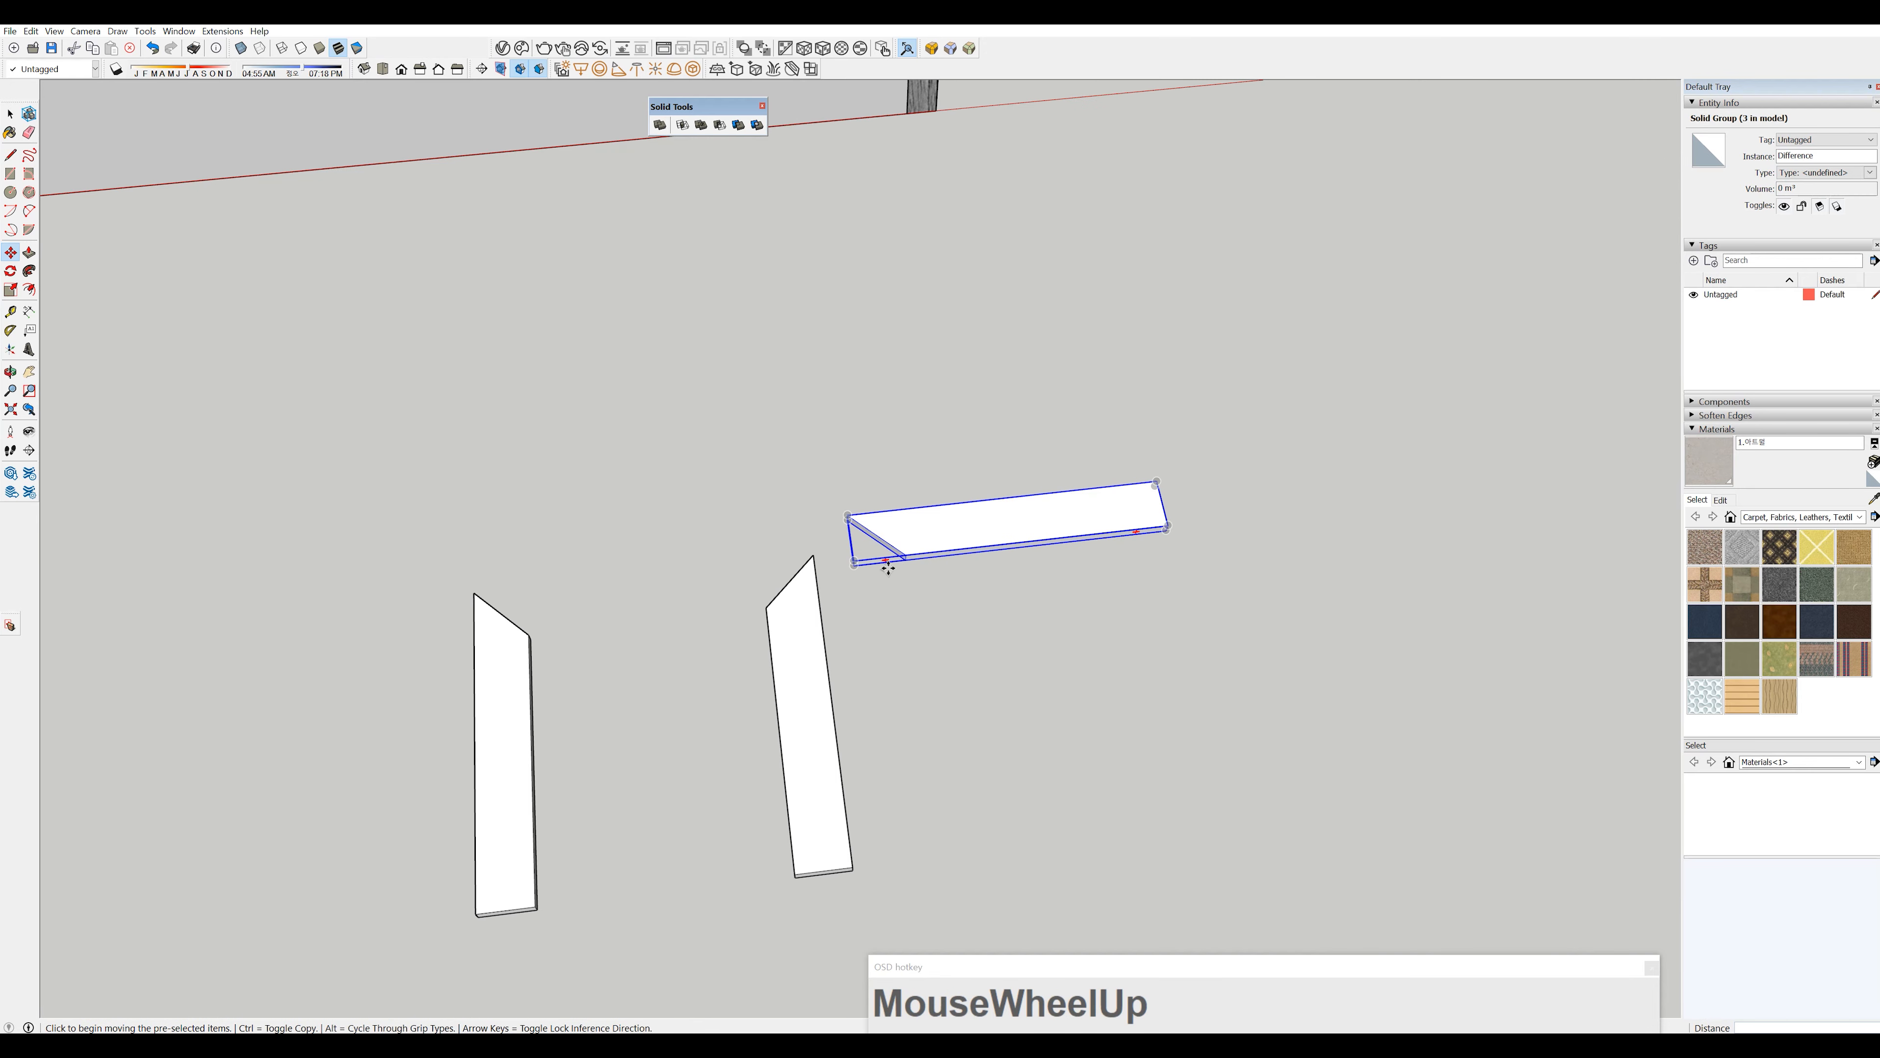
pyautogui.moveTo(849, 514); pyautogui.dragTo(474, 592)
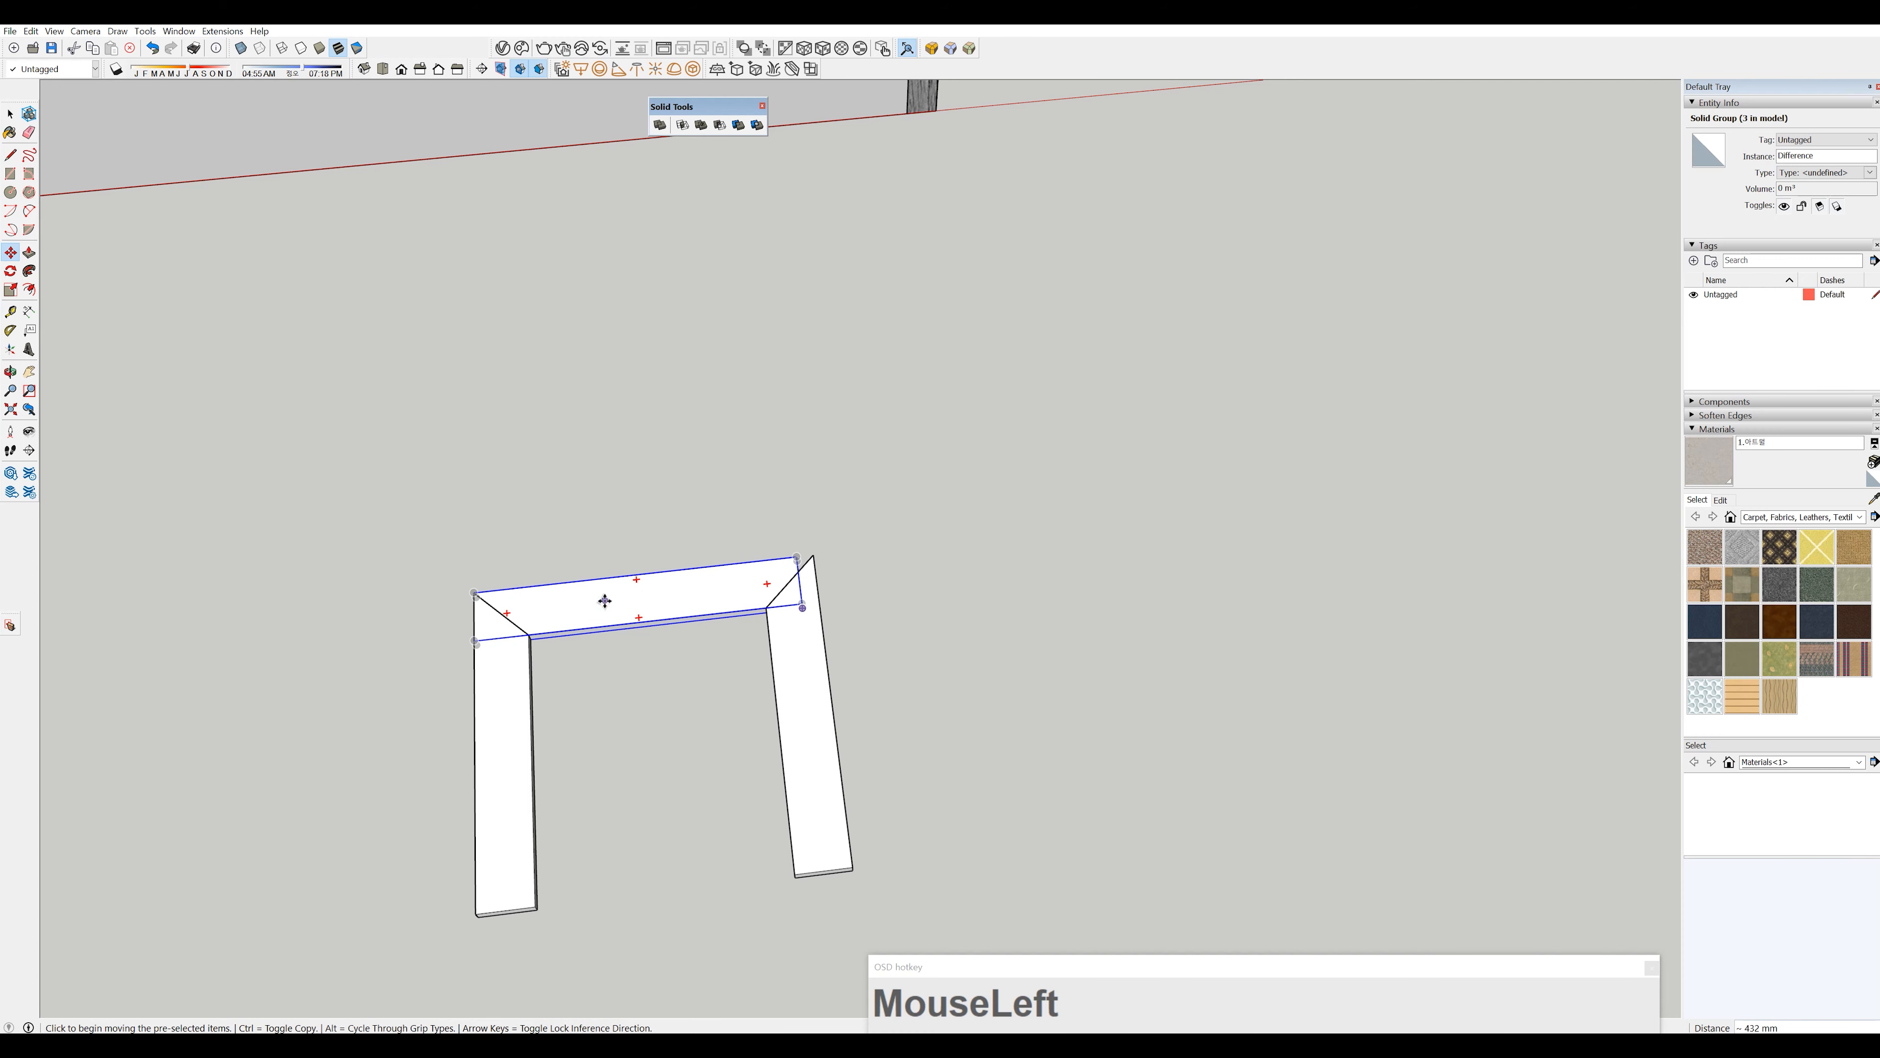
pyautogui.moveTo(604, 601); pyautogui.dragTo(986, 500)
# - Copy the horizontal strip along the red axis, leaving a gap between it and the original
pyautogui.keyDown('shift'); pyautogui.moveTo(986, 500); pyautogui.dragTo(842, 602, button='middle'); pyautogui.keyUp('shift')
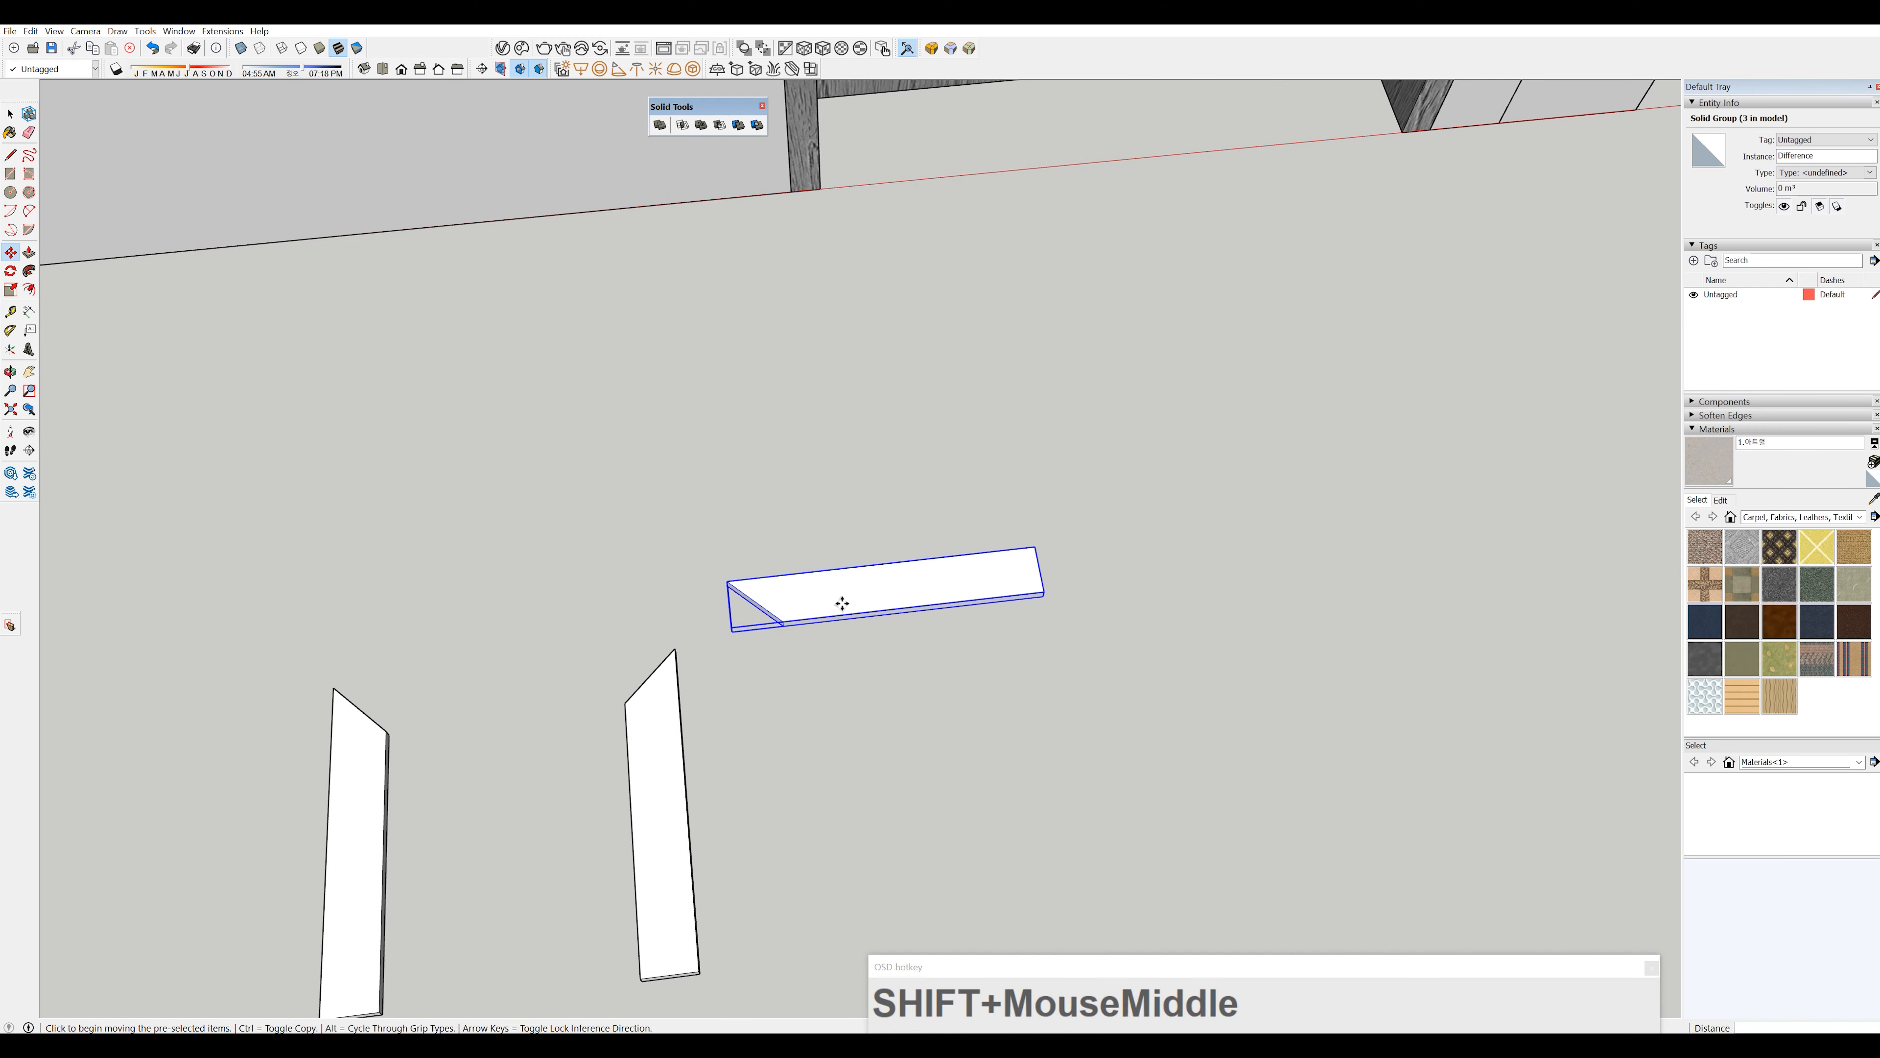
pyautogui.scroll(2, 859, 597)
pyautogui.press('m')
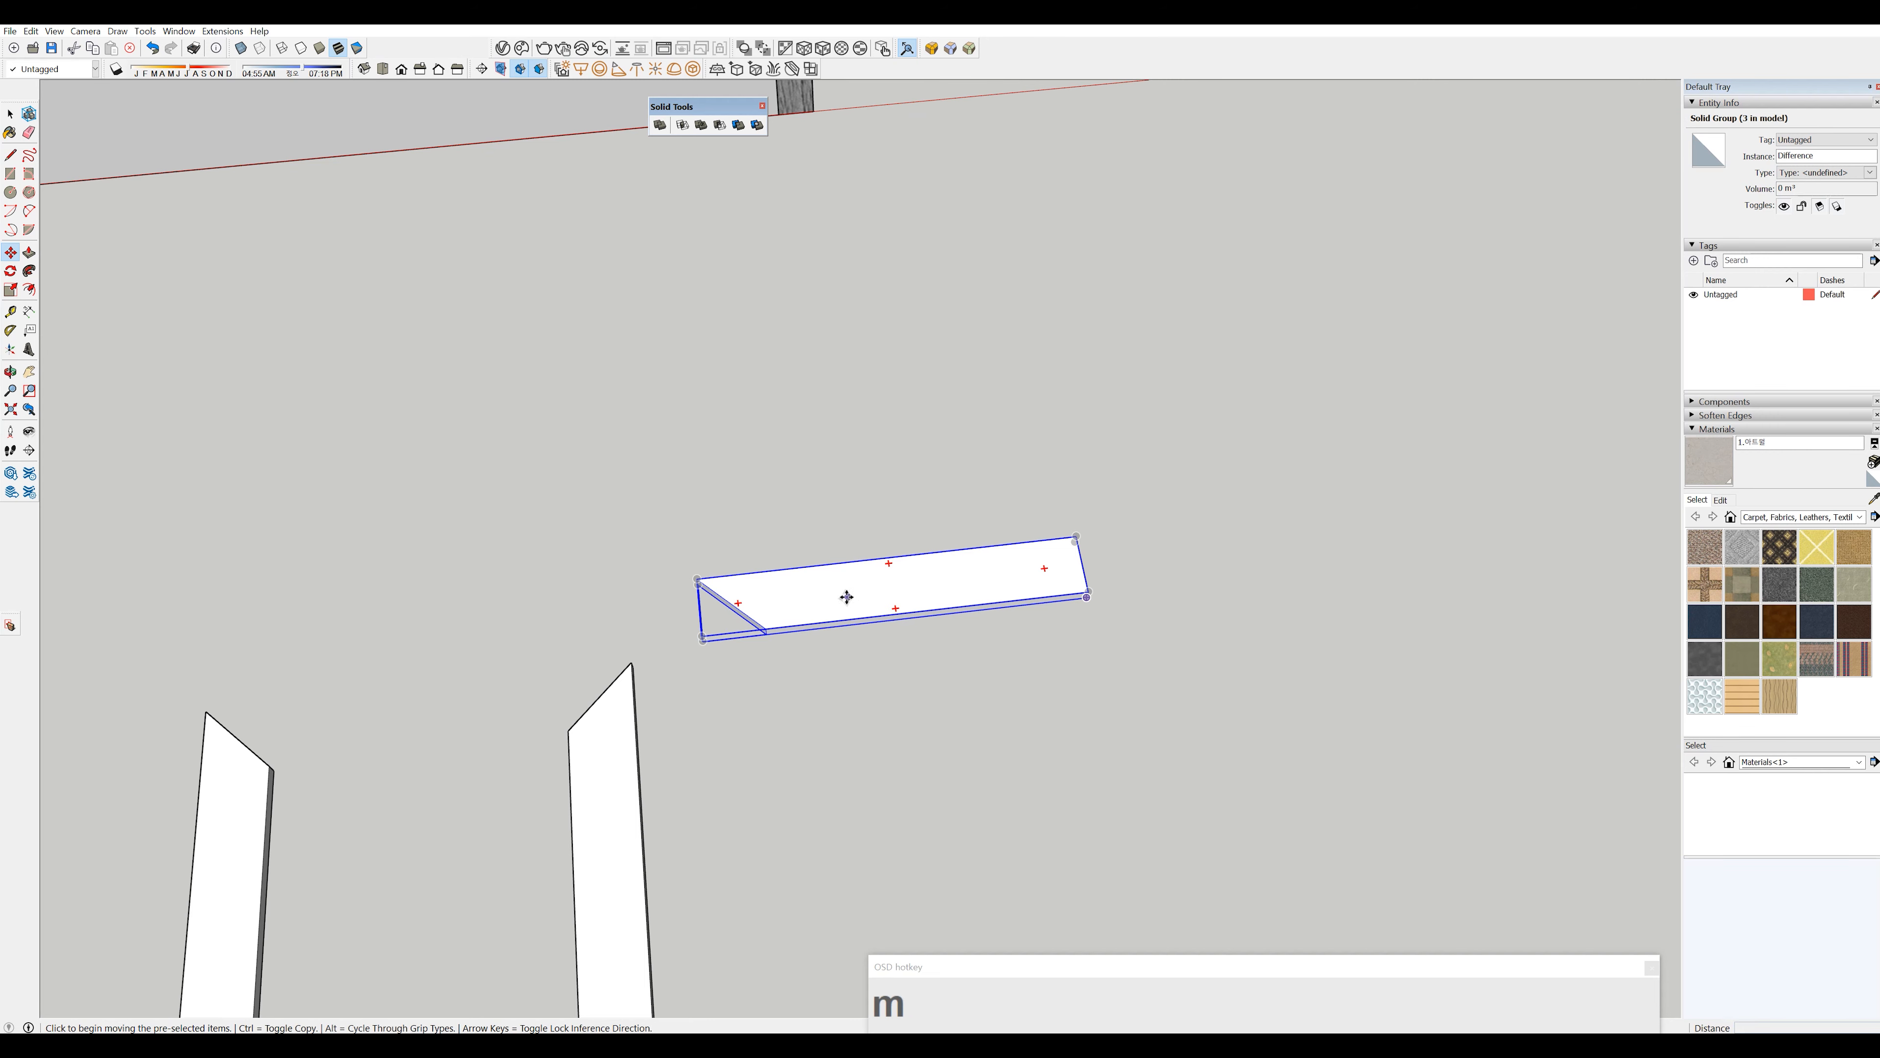
pyautogui.keyDown('ctrl'); pyautogui.moveTo(827, 592); pyautogui.dragTo(1188, 554); pyautogui.keyUp('ctrl')
pyautogui.keyDown('shift'); pyautogui.moveTo(1188, 554); pyautogui.dragTo(955, 559, button='middle'); pyautogui.keyUp('shift')
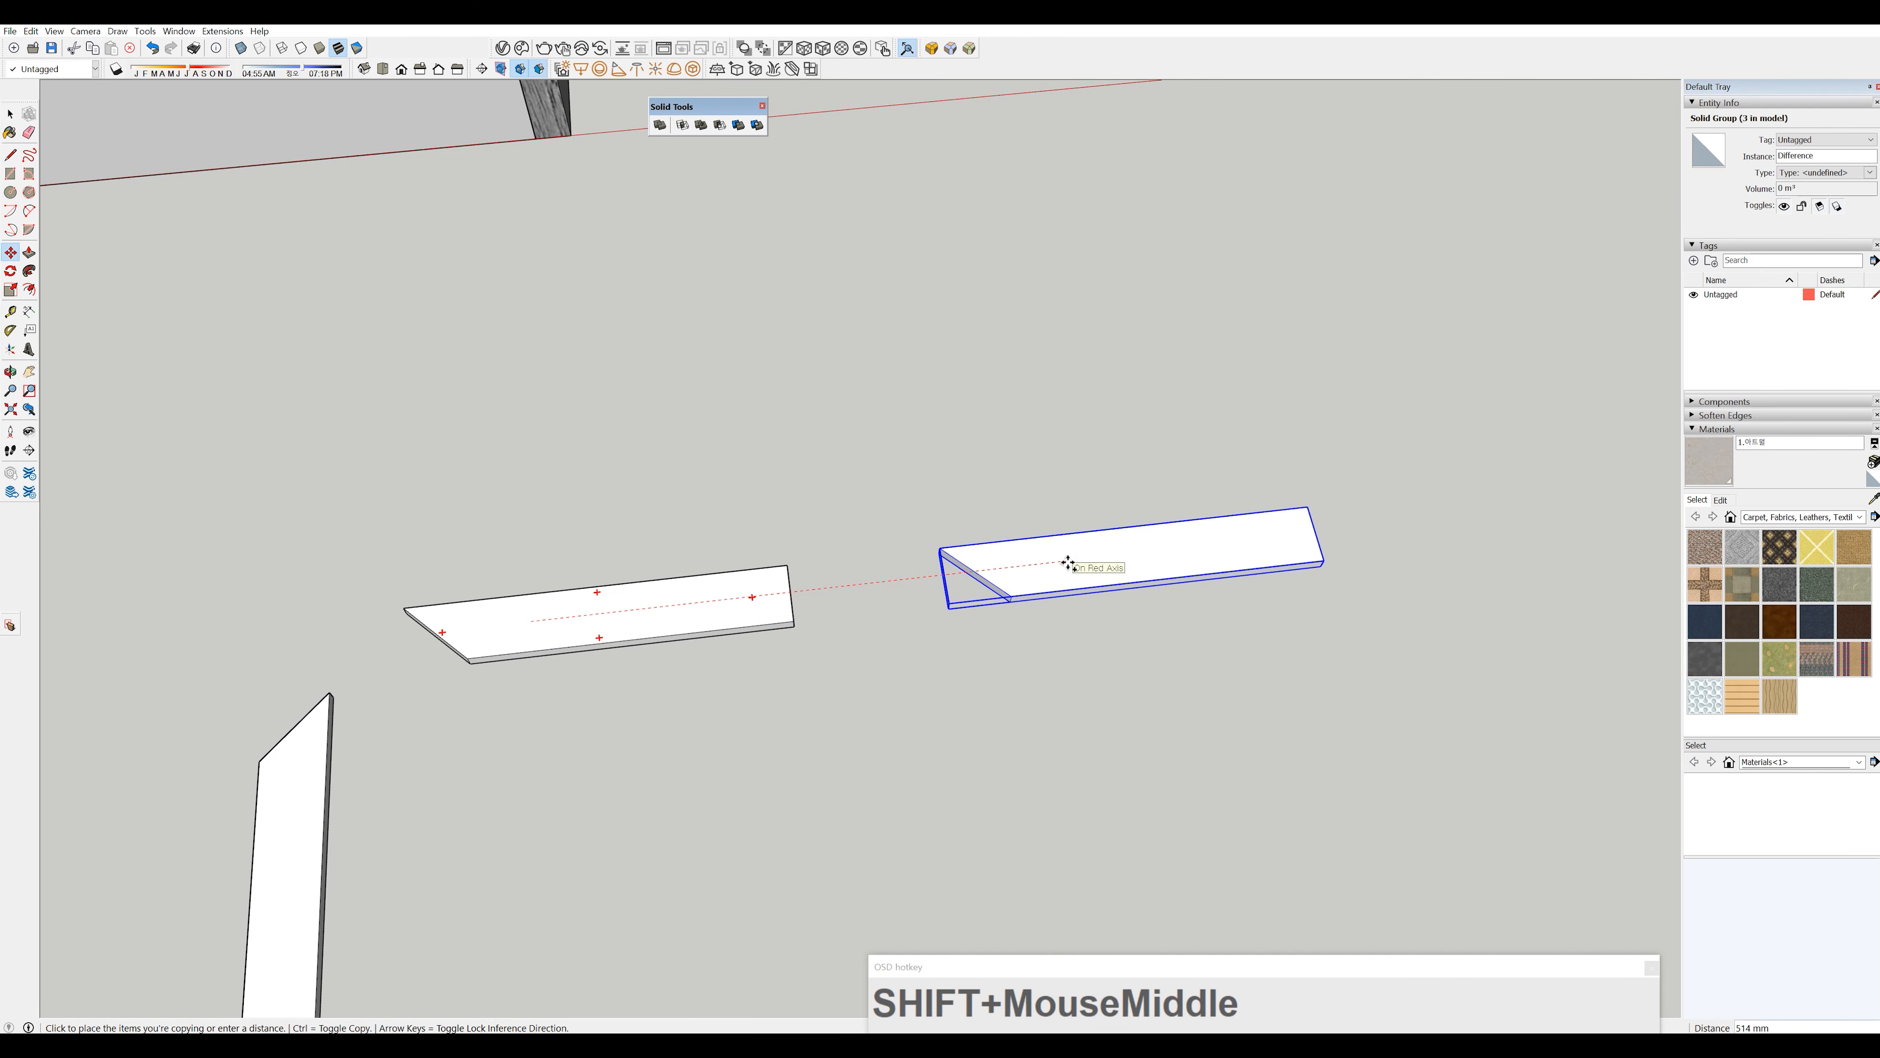
pyautogui.click(1156, 549)
# - Mirror the new horizontal strip lengthwise with a scale factor of -1 so its mitre is at the opposite end
pyautogui.keyDown('shift'); pyautogui.moveTo(1156, 550); pyautogui.dragTo(793, 550, button='middle'); pyautogui.keyUp('shift')
pyautogui.scroll(2, 920, 628)
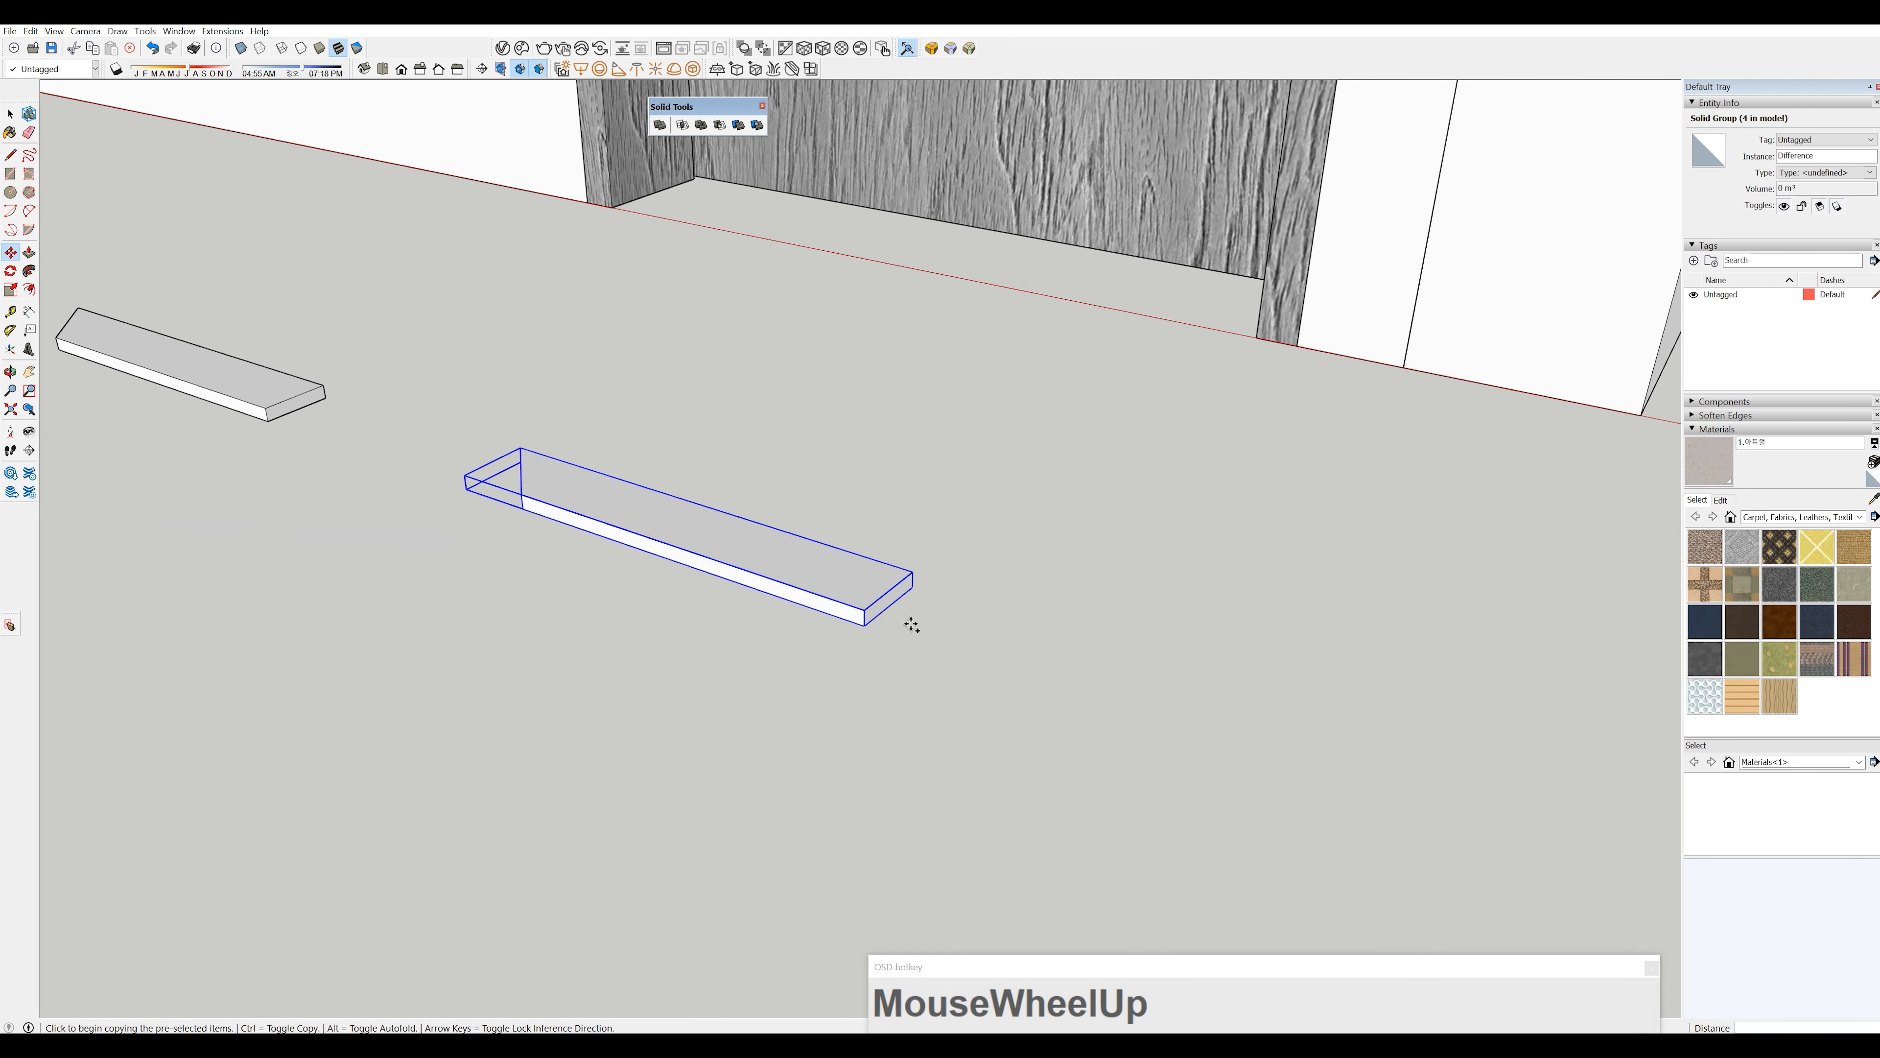
pyautogui.press('s')
pyautogui.moveTo(889, 598); pyautogui.dragTo(492, 465)
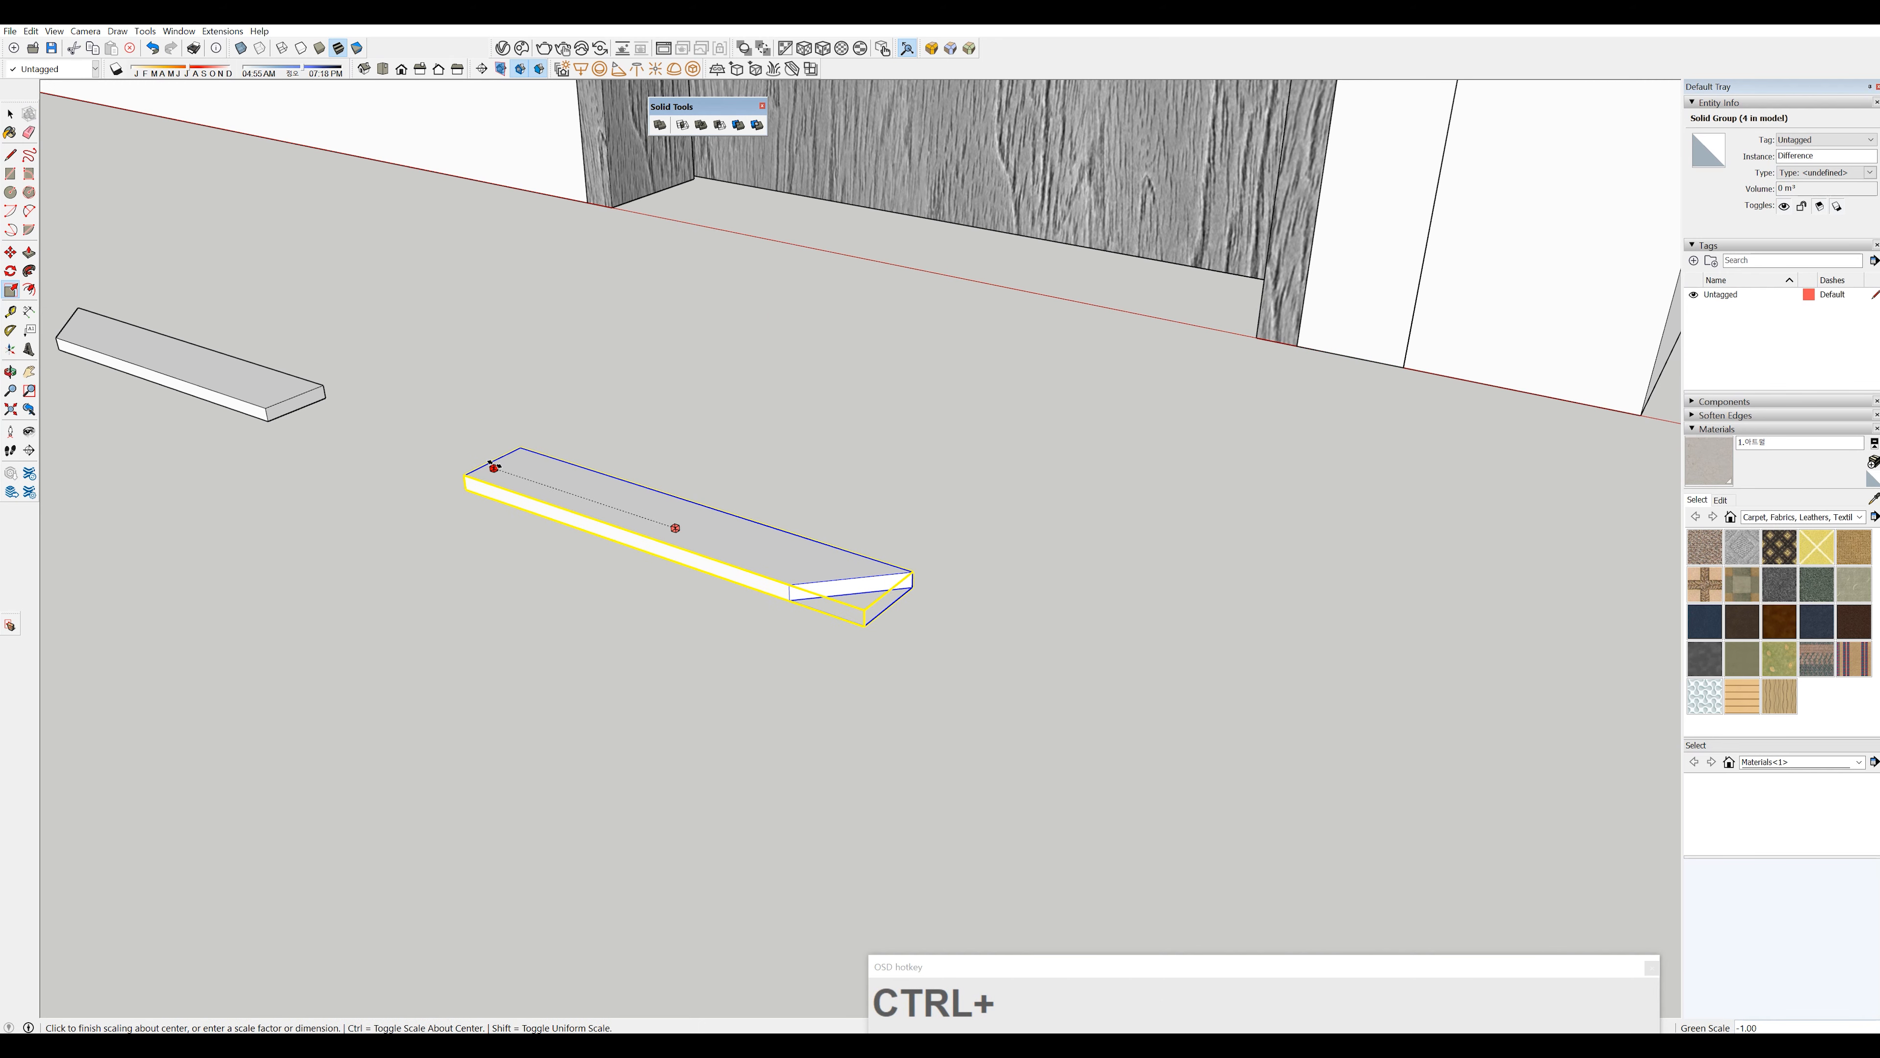
pyautogui.write('-1')
pyautogui.press('Return')
# - Move the mirrored strip about 515 mm along the red axis so it overlaps the other horizontal strip with mitres at both outer ends
pyautogui.moveTo(433, 450); pyautogui.dragTo(904, 637, button='middle')
pyautogui.scroll(-1, 938, 781)
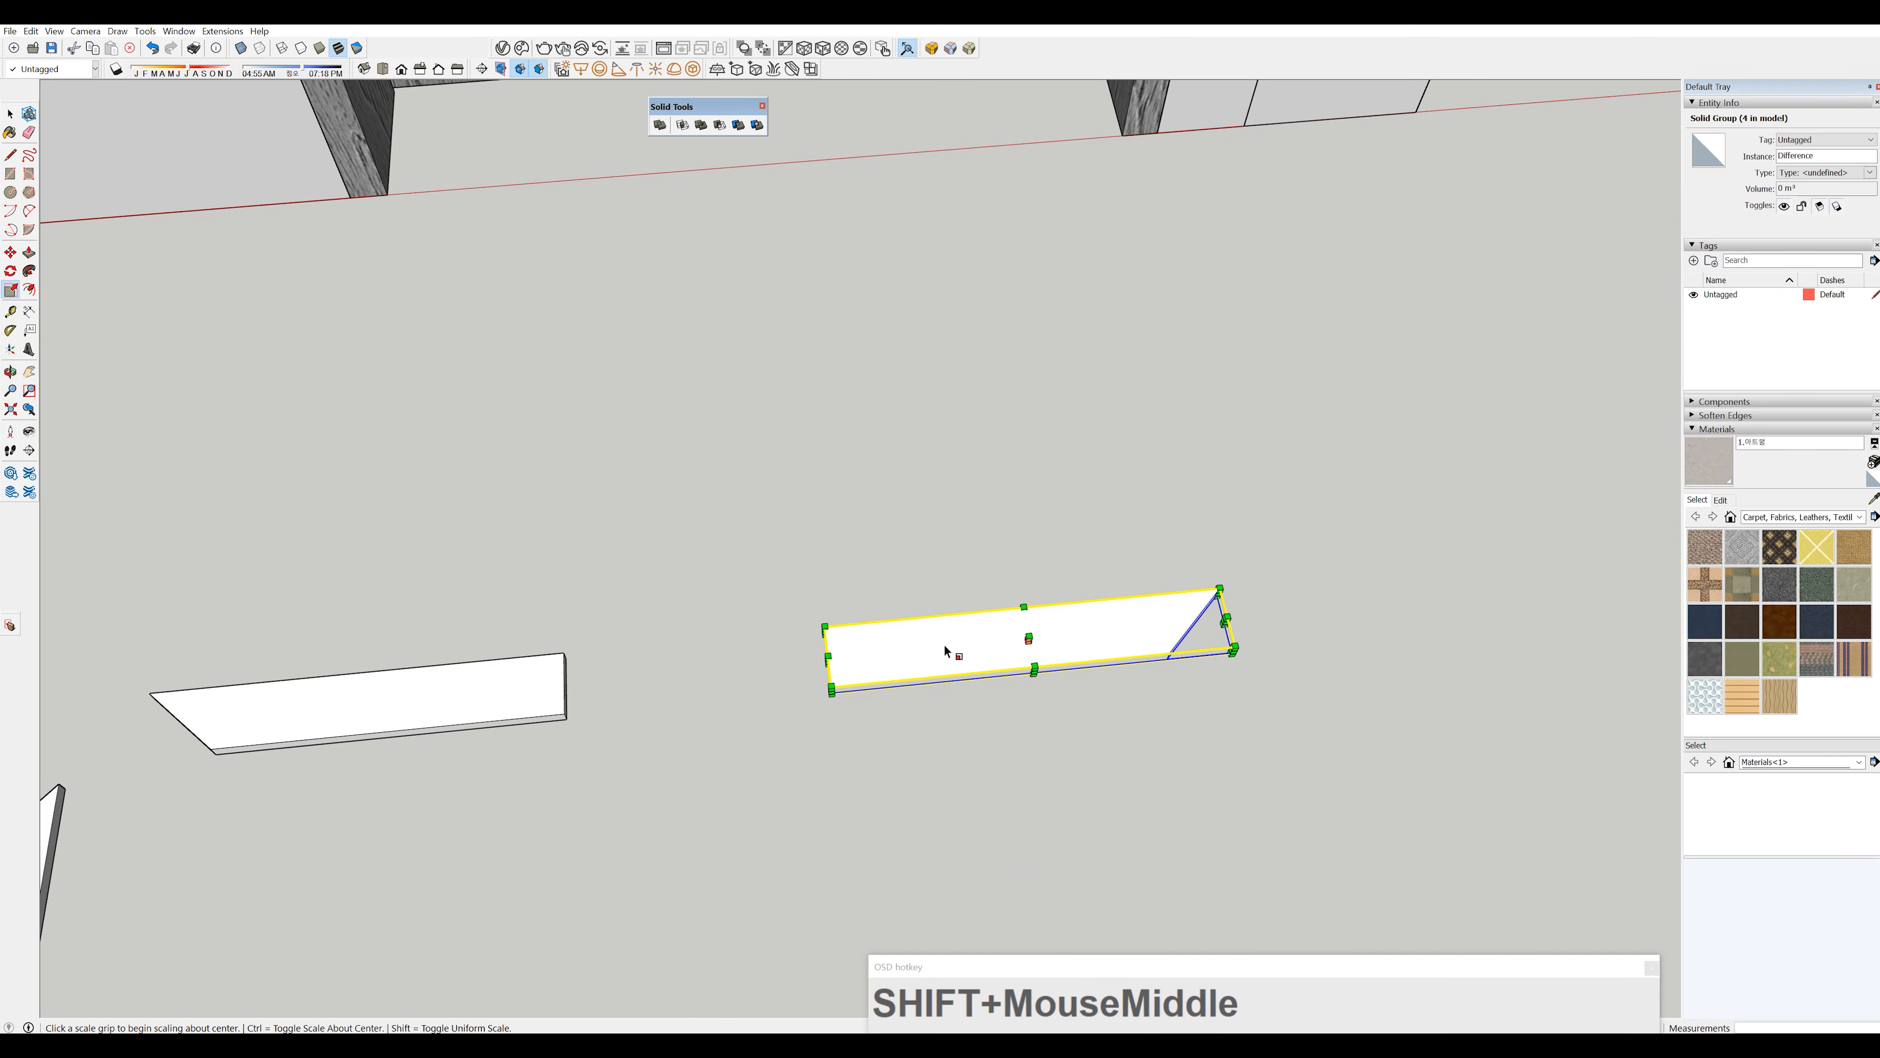
pyautogui.press('m')
pyautogui.moveTo(984, 637); pyautogui.dragTo(400, 700)
pyautogui.click(412, 701)
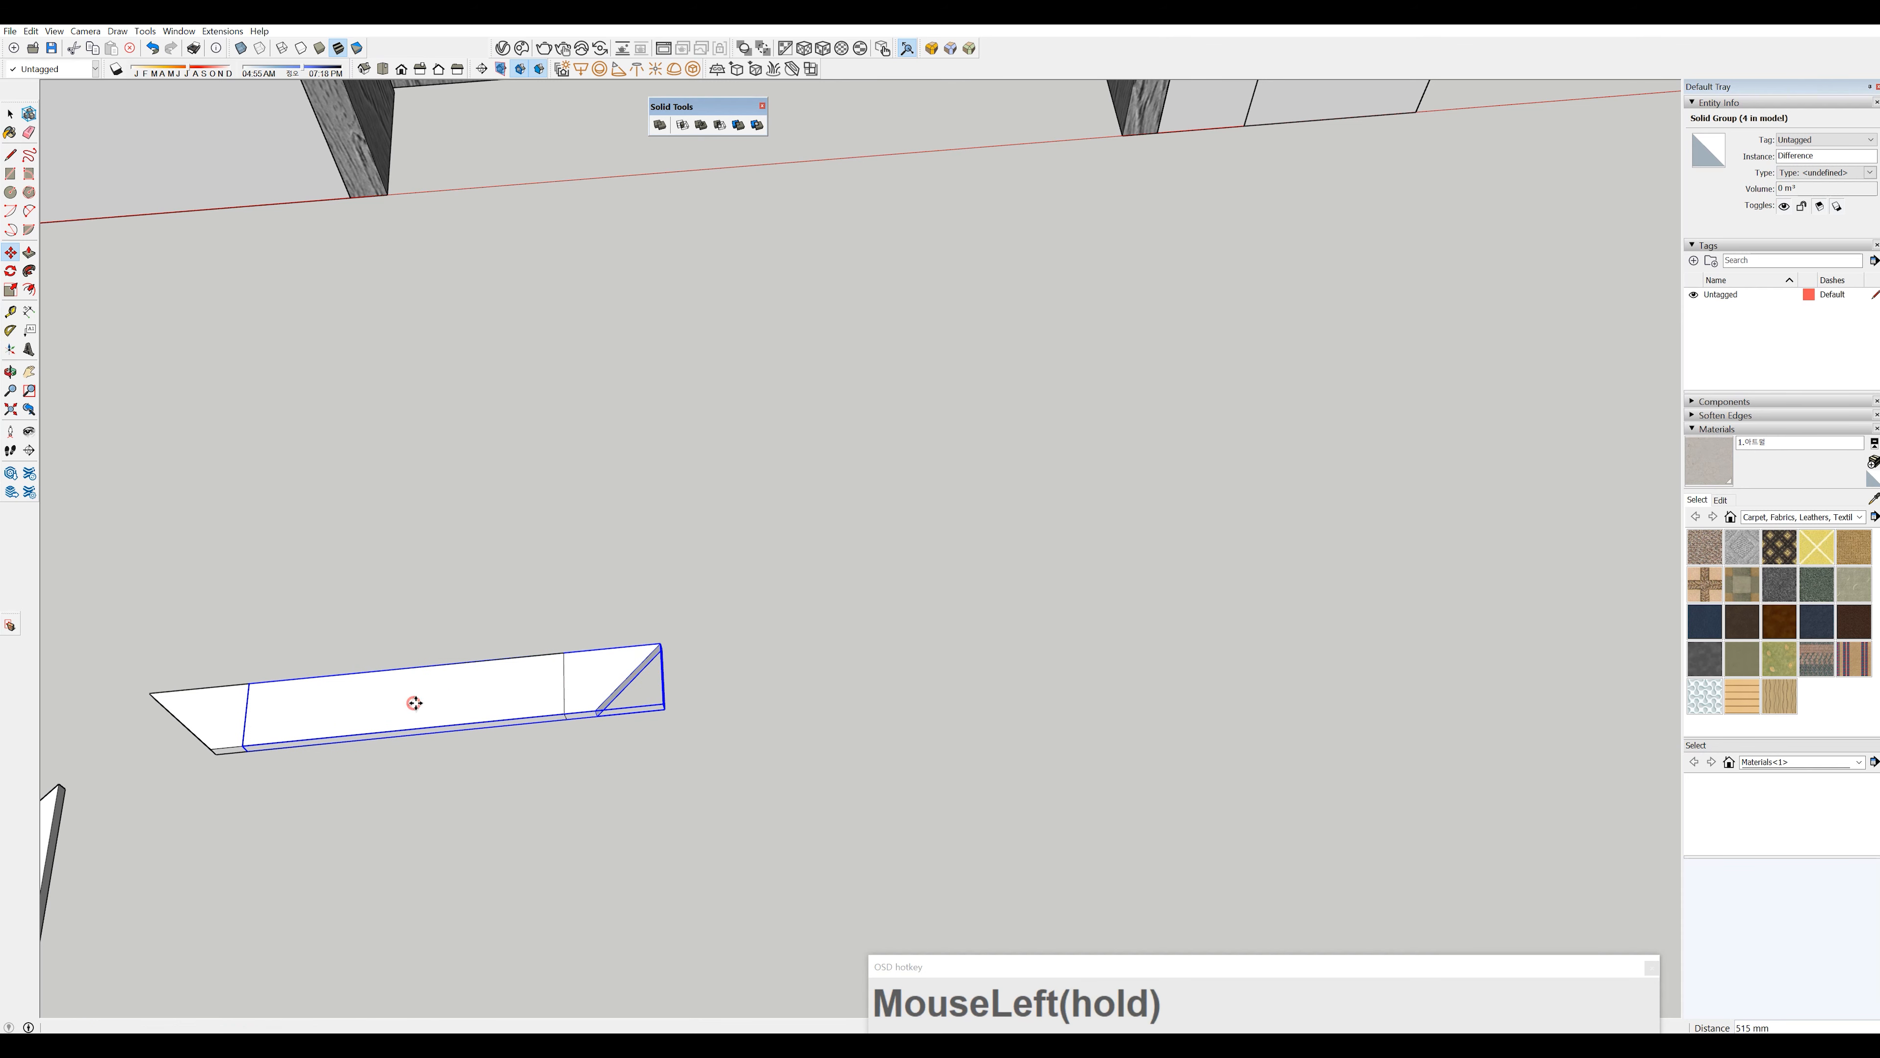
pyautogui.moveTo(543, 691); pyautogui.dragTo(839, 717, button='middle')
pyautogui.press('space')
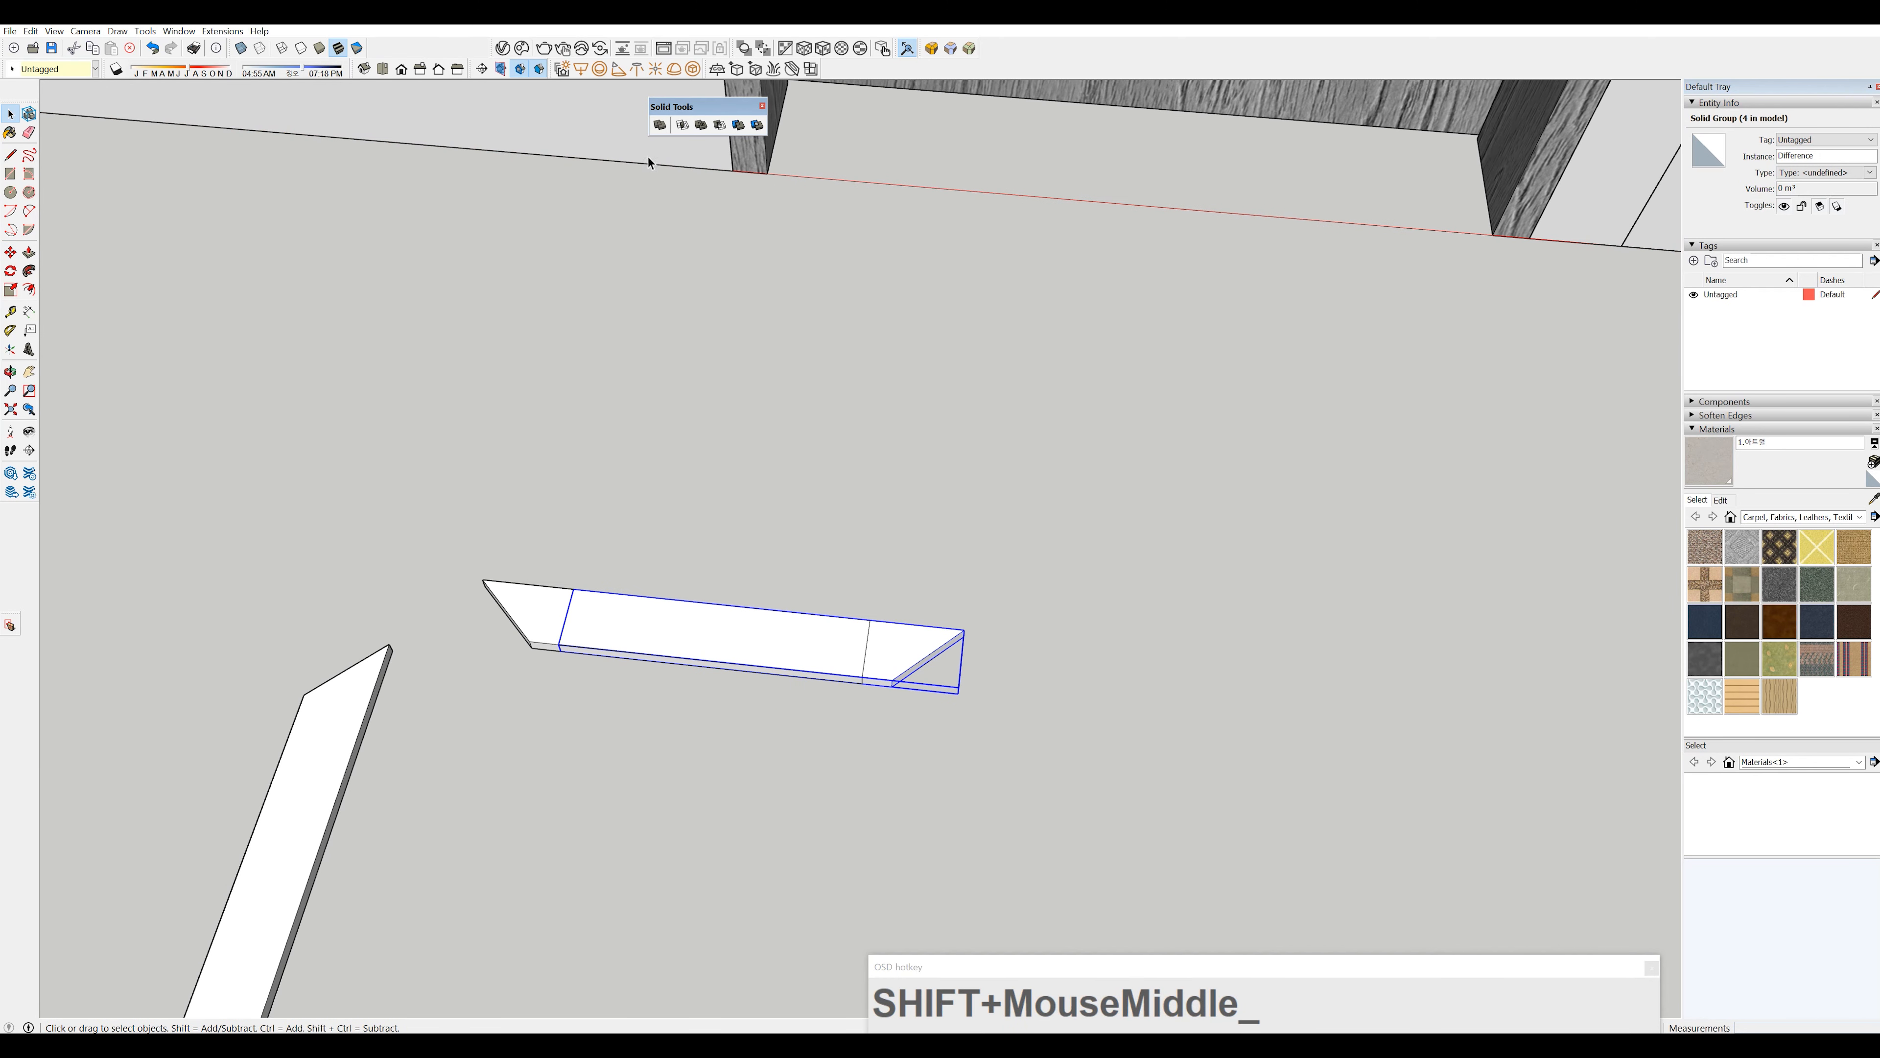
# - Try to merge the two overlapping horizontal strips with the Union solid tool
pyautogui.click(608, 490)
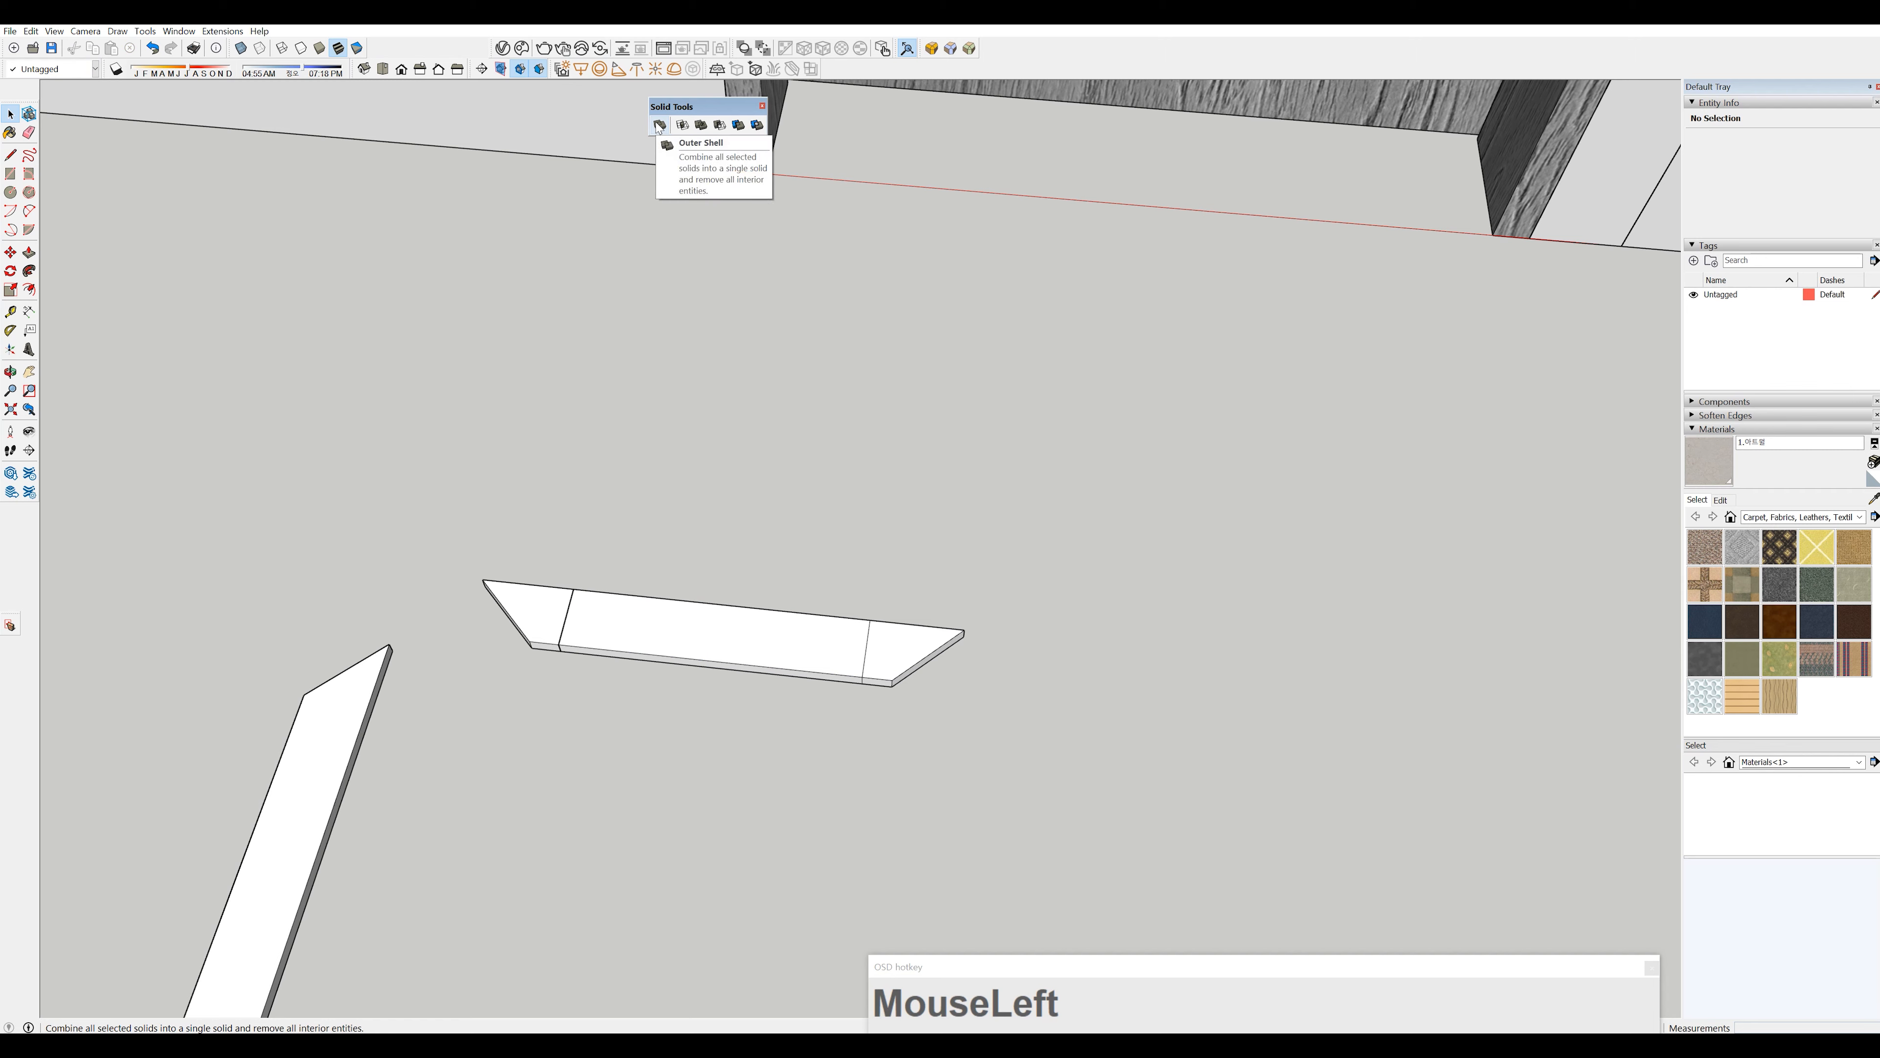
pyautogui.click(701, 124)
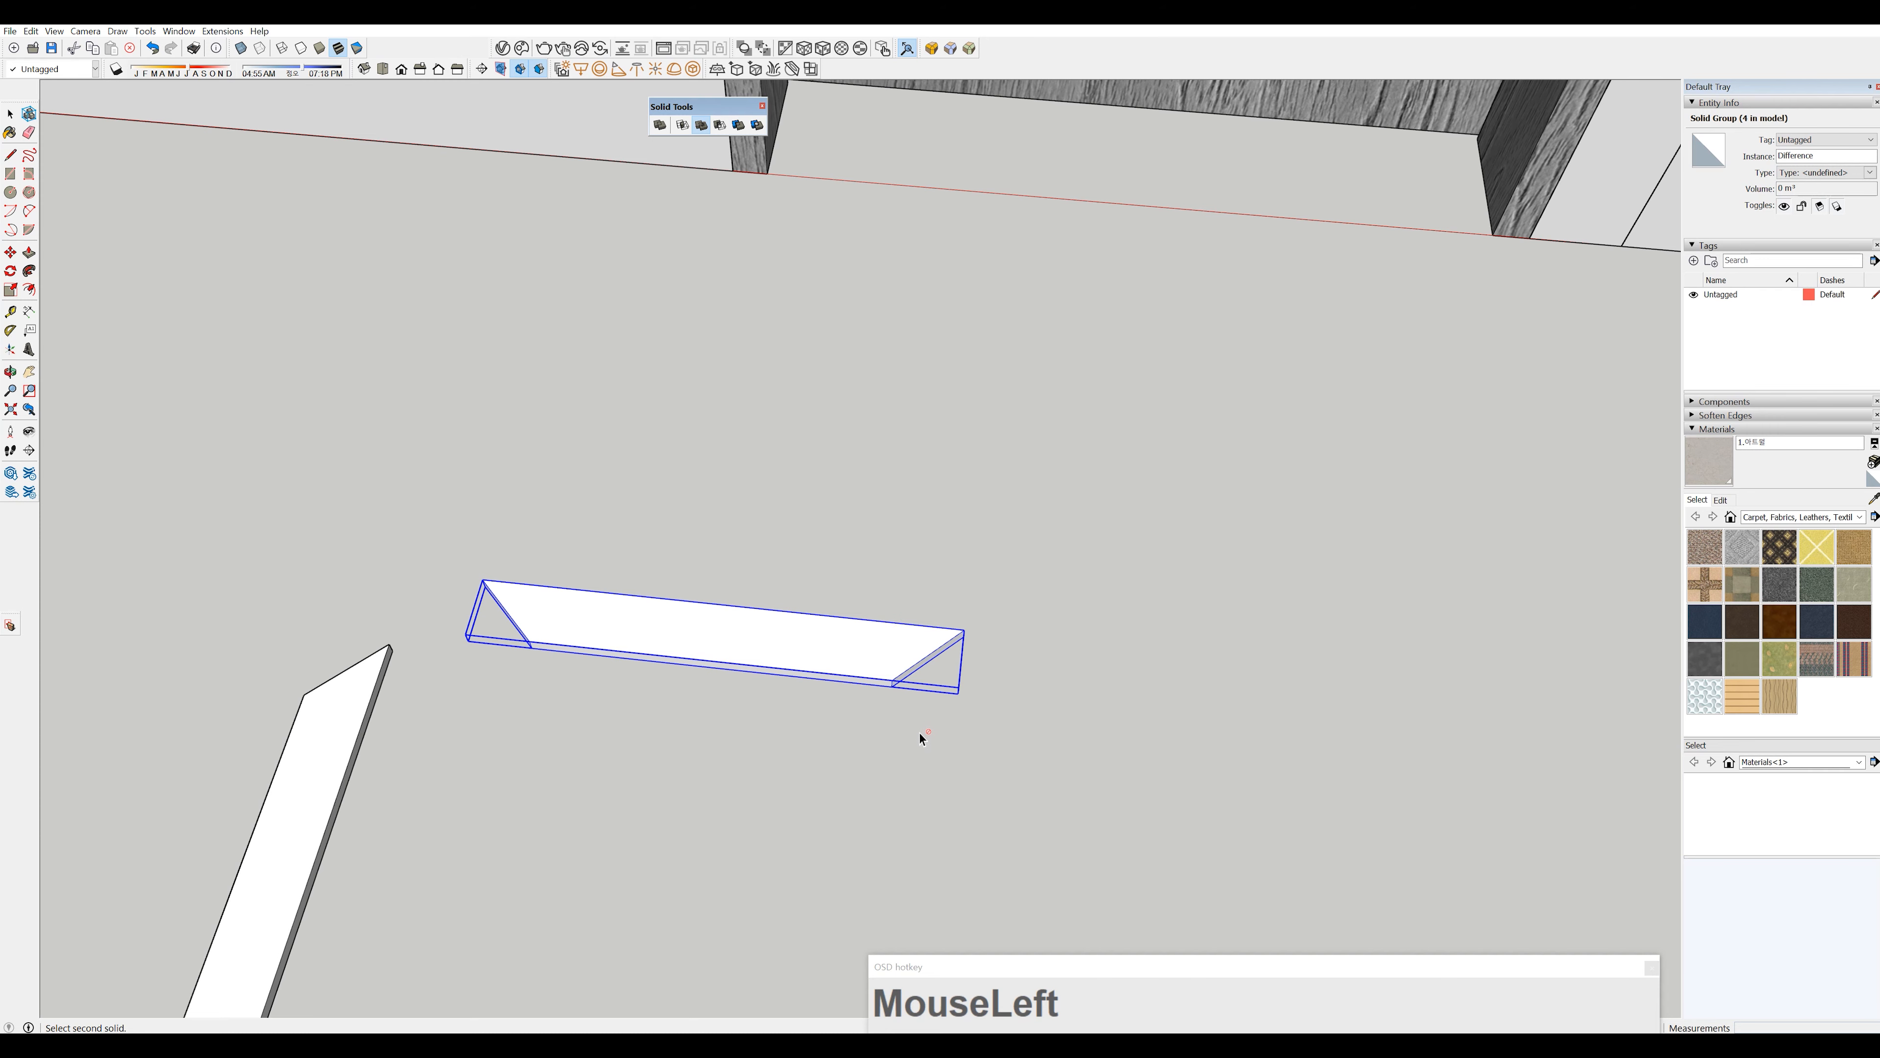
pyautogui.hotkey('ctrl', 'z')
# - Combine the two overlapping horizontal strips into one solid with the Outer Shell tool
pyautogui.click(818, 483)
pyautogui.click(661, 133)
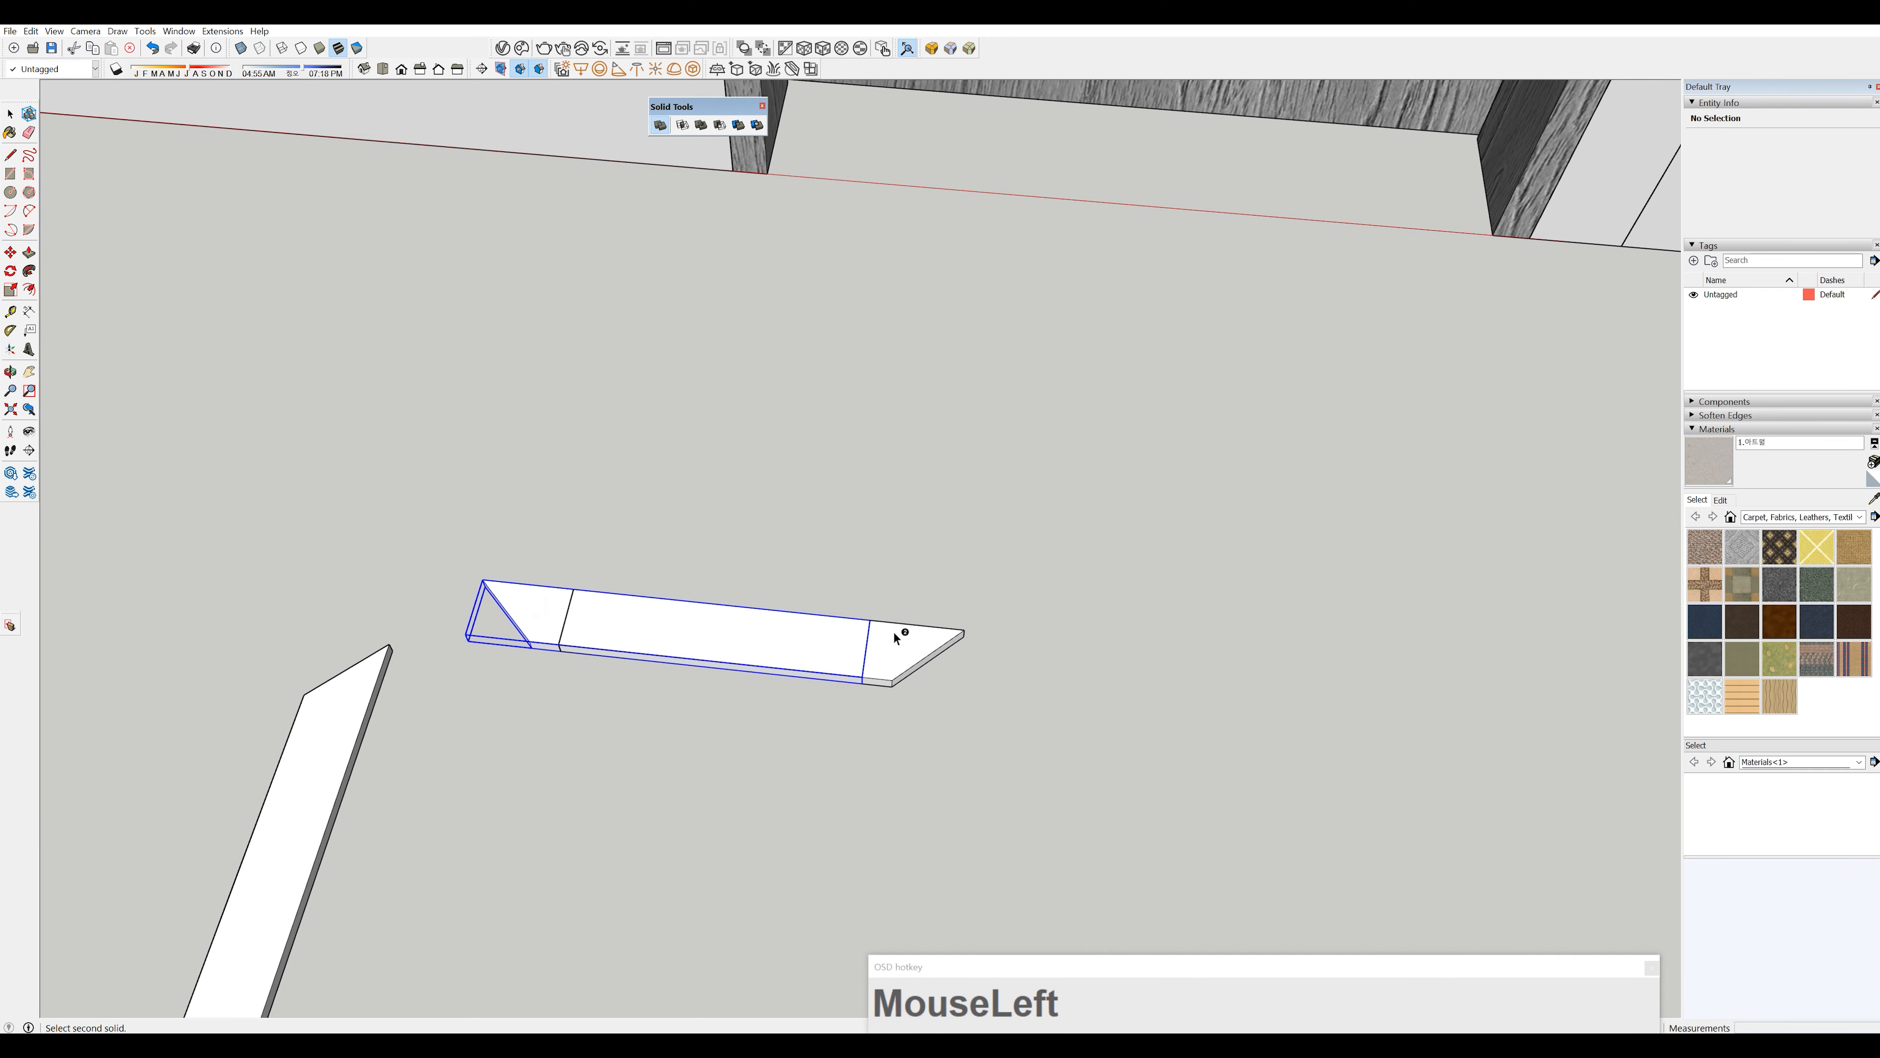
pyautogui.scroll(-2, 722, 741)
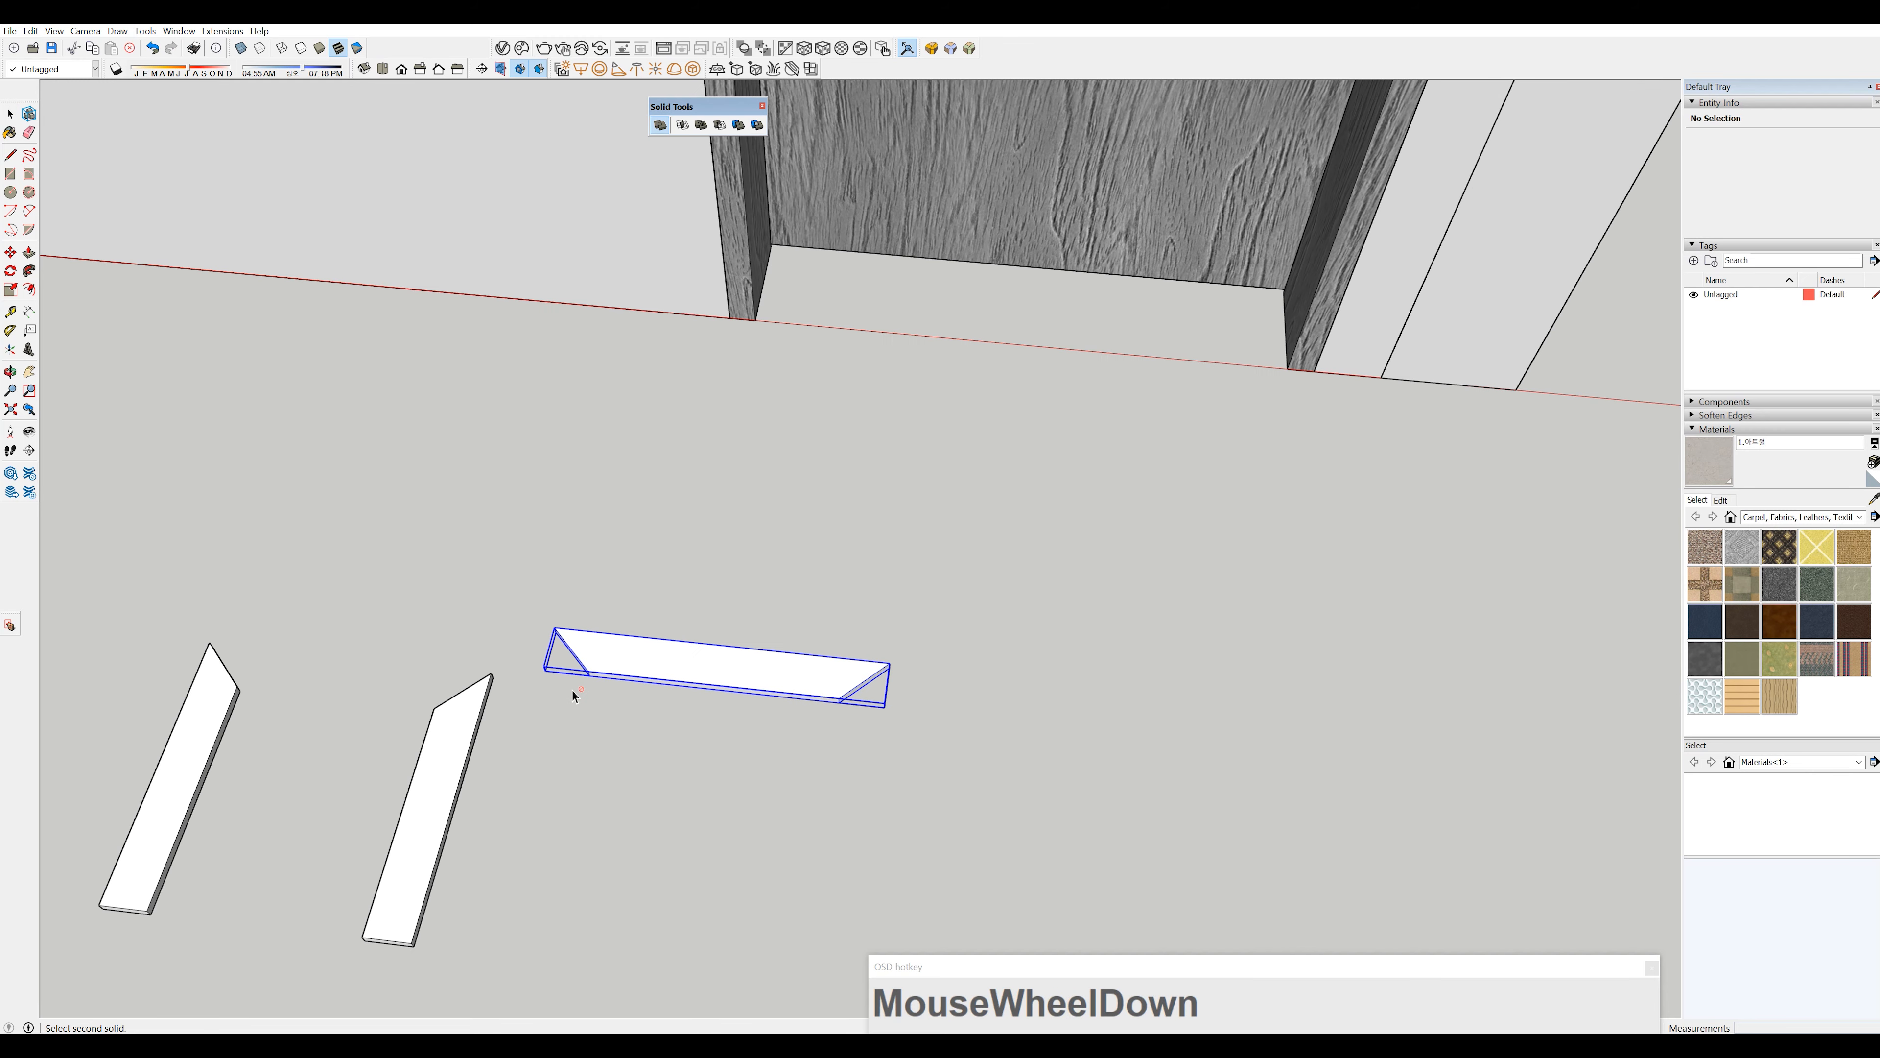
# - Move the merged top piece by its pointed mitre corner onto the matching corner of the farther upright
pyautogui.keyDown('shift'); pyautogui.moveTo(746, 704); pyautogui.dragTo(936, 705, button='middle'); pyautogui.keyUp('shift')
pyautogui.scroll(2, 816, 660)
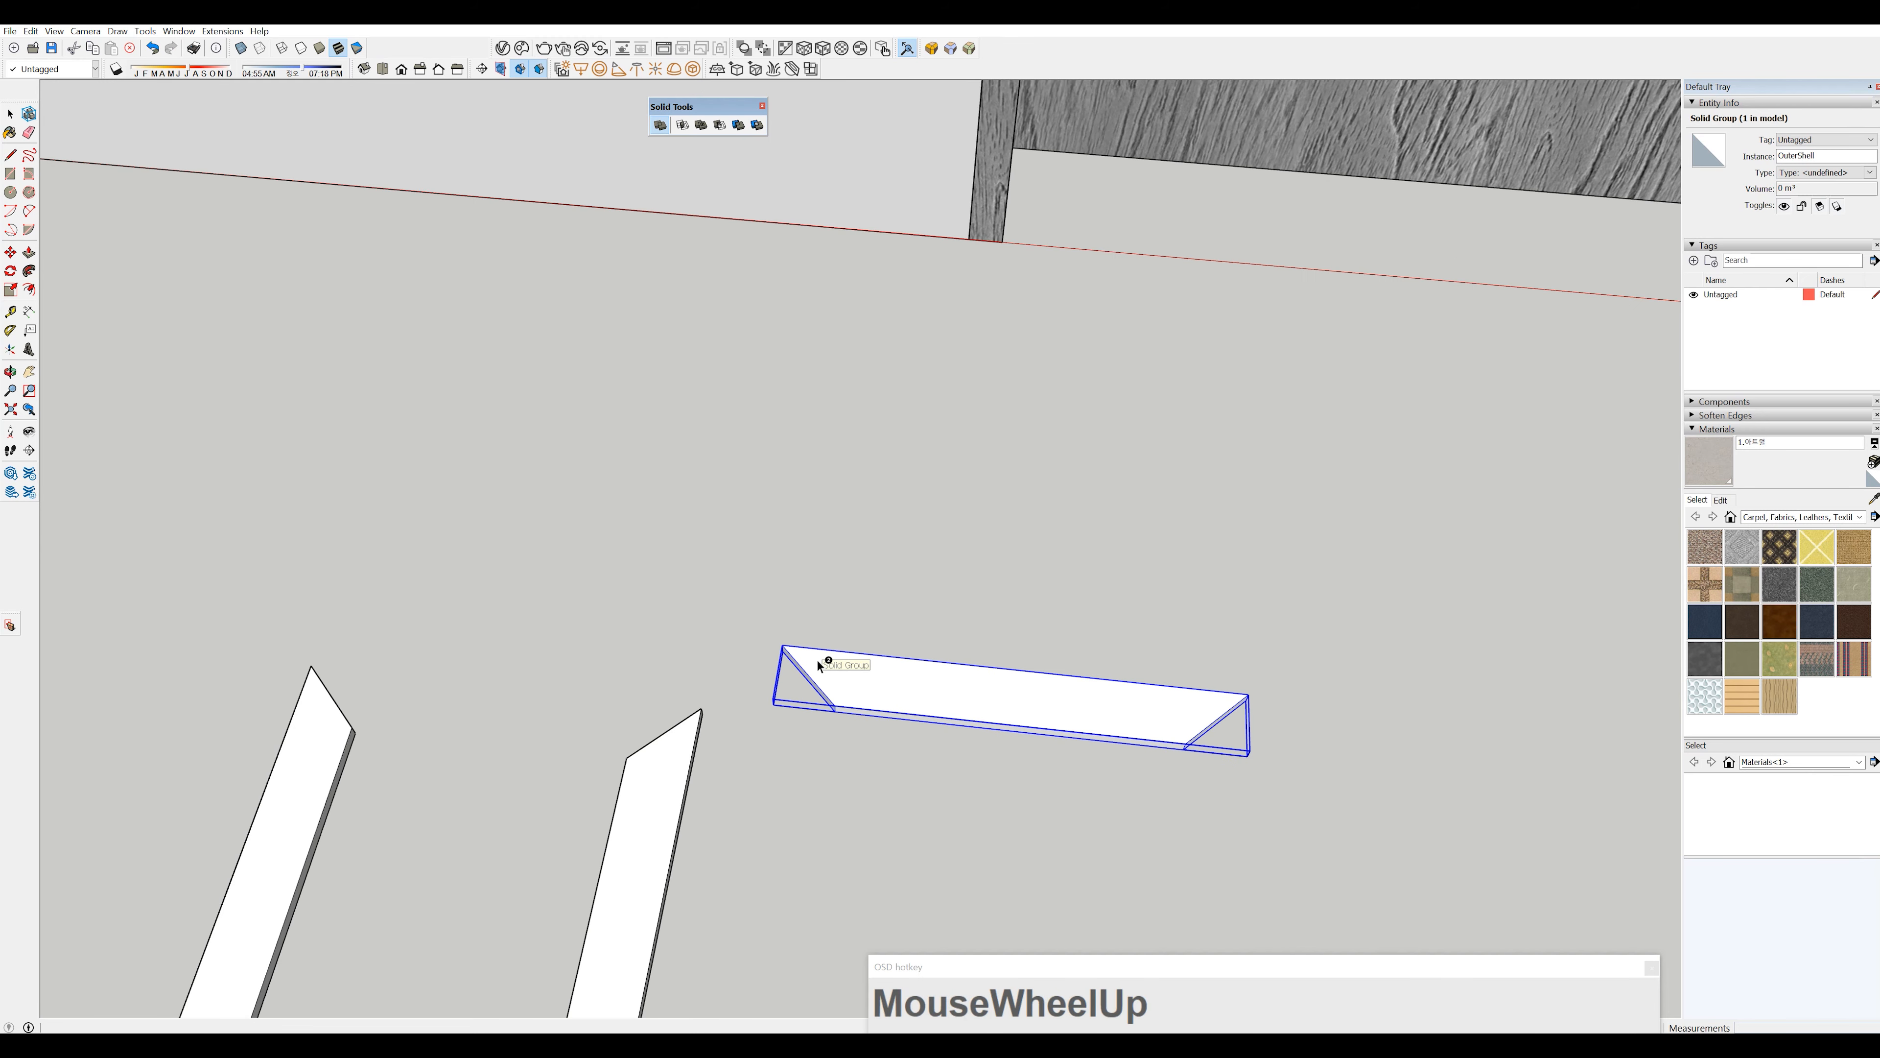
pyautogui.press('m')
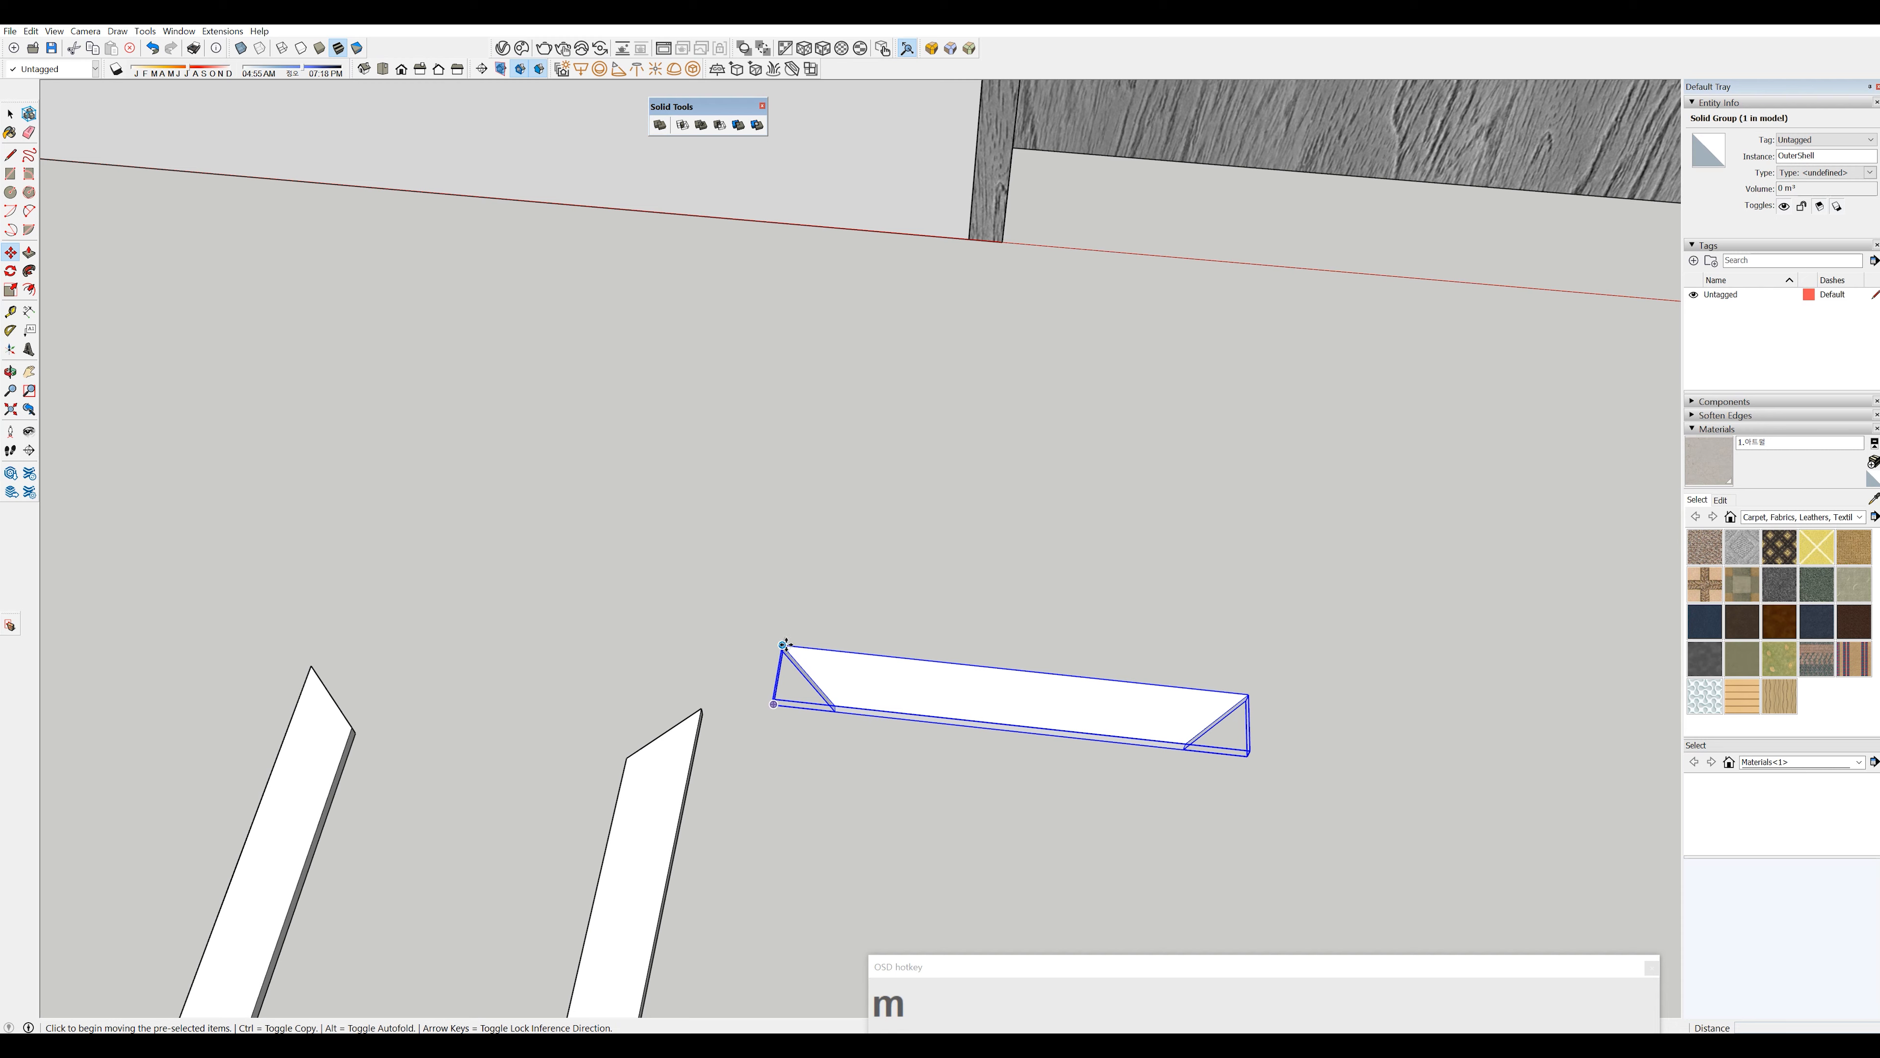
pyautogui.click(781, 644)
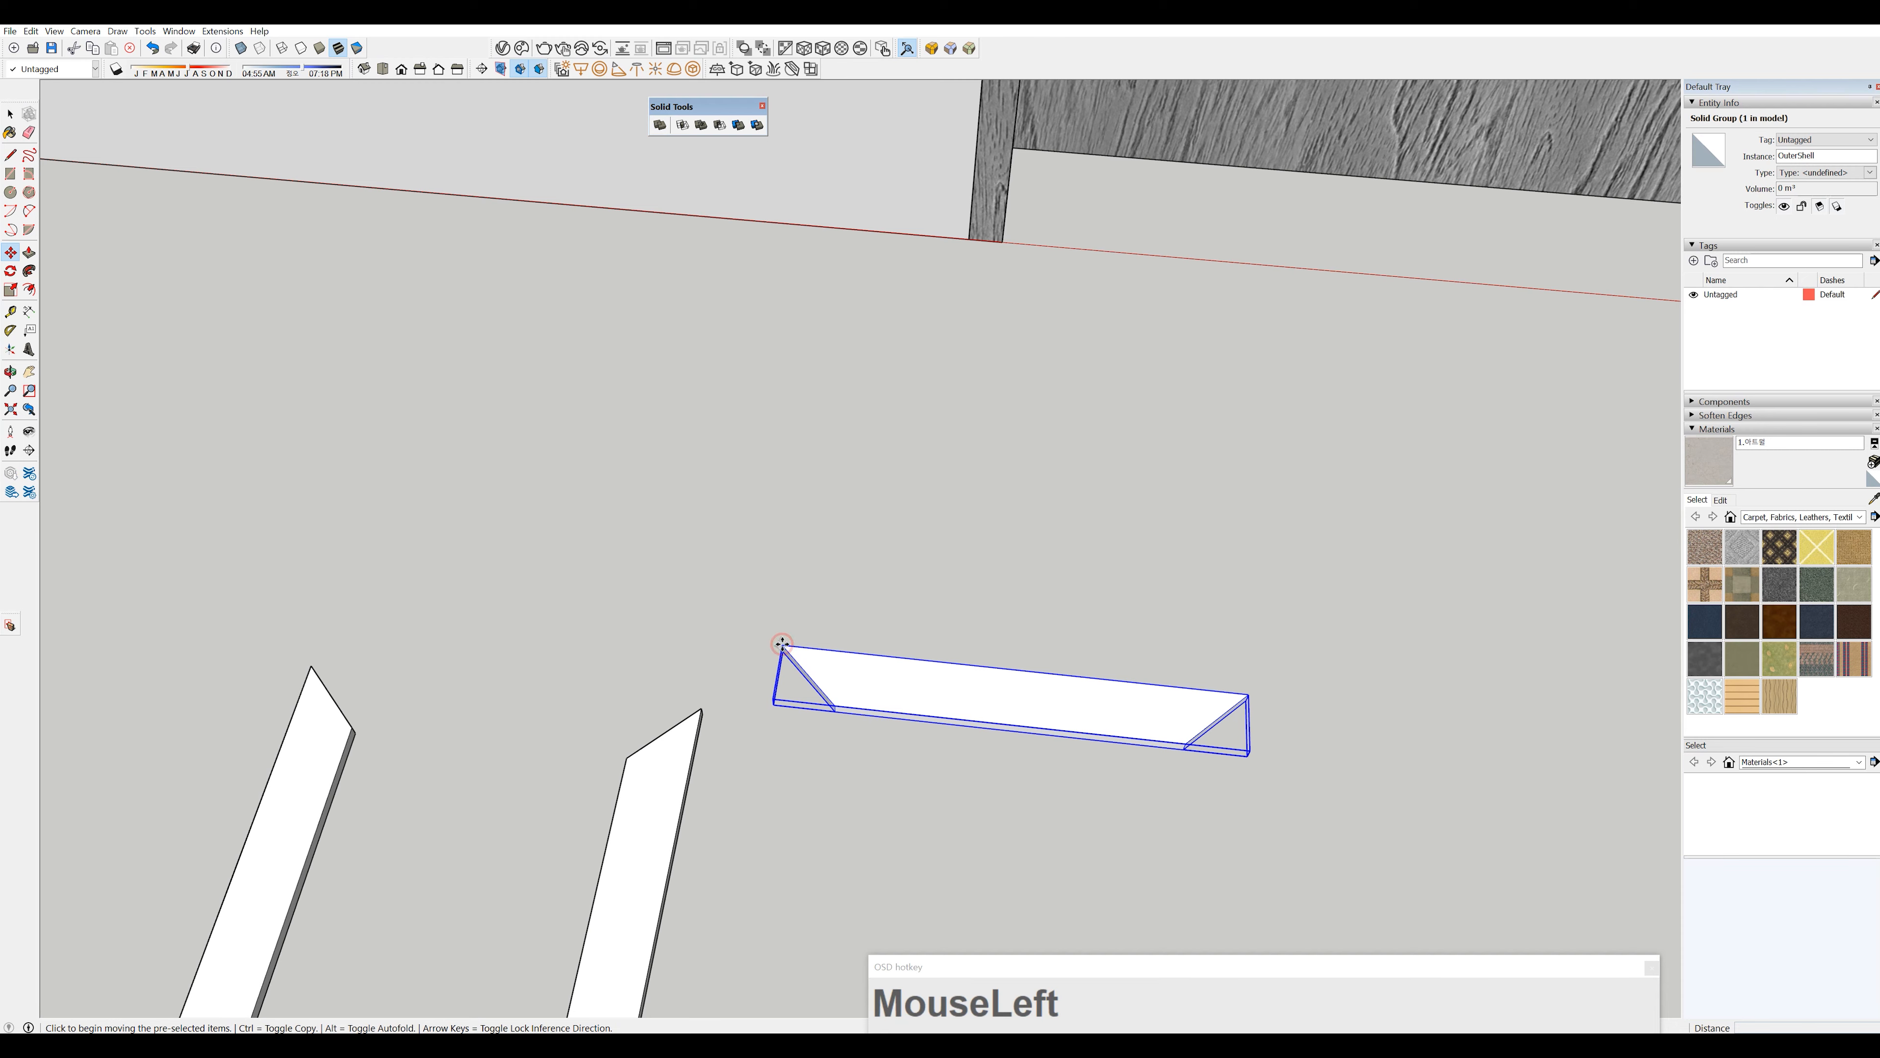
pyautogui.click(315, 666)
pyautogui.scroll(-3, 635, 734)
pyautogui.keyDown('shift'); pyautogui.moveTo(636, 792); pyautogui.dragTo(689, 621, button='middle'); pyautogui.keyUp('shift')
pyautogui.press('space')
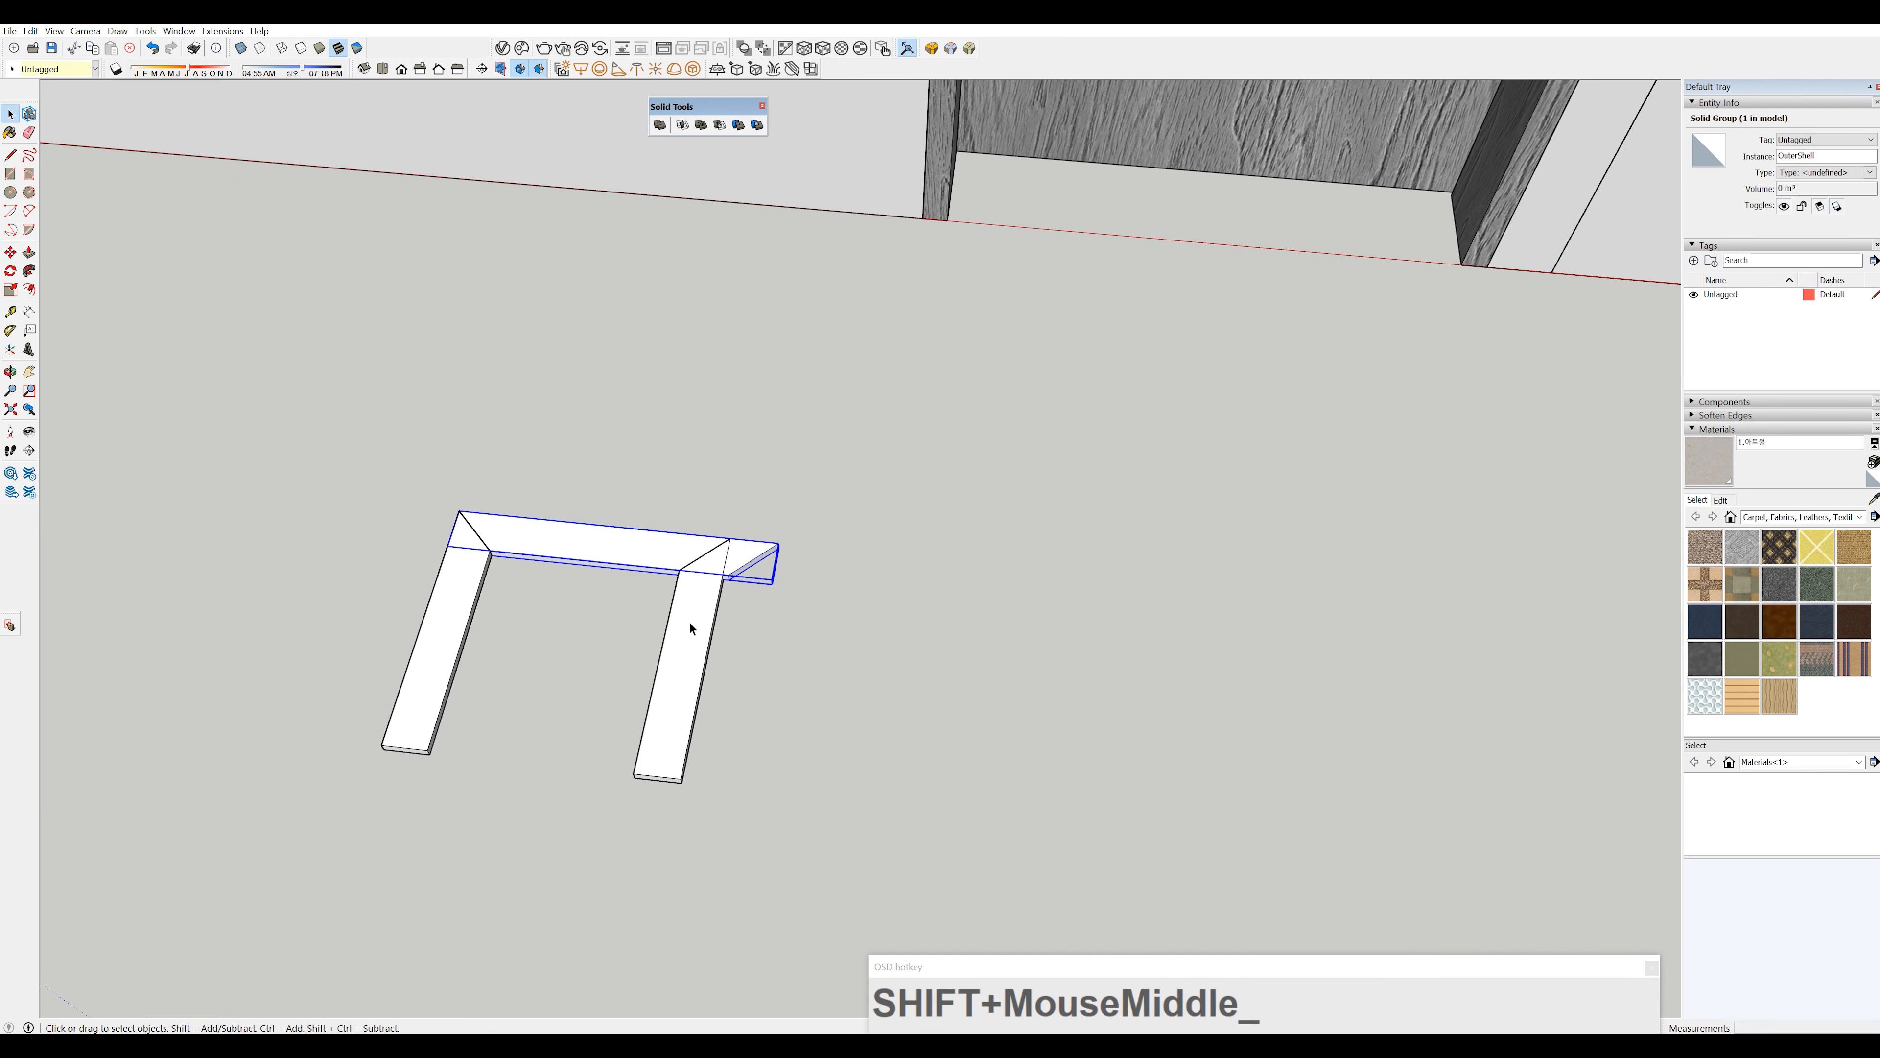
# - Move the nearer upright by its pointed mitre corner onto the free mitre corner of the top piece
pyautogui.click(689, 620)
pyautogui.press('m')
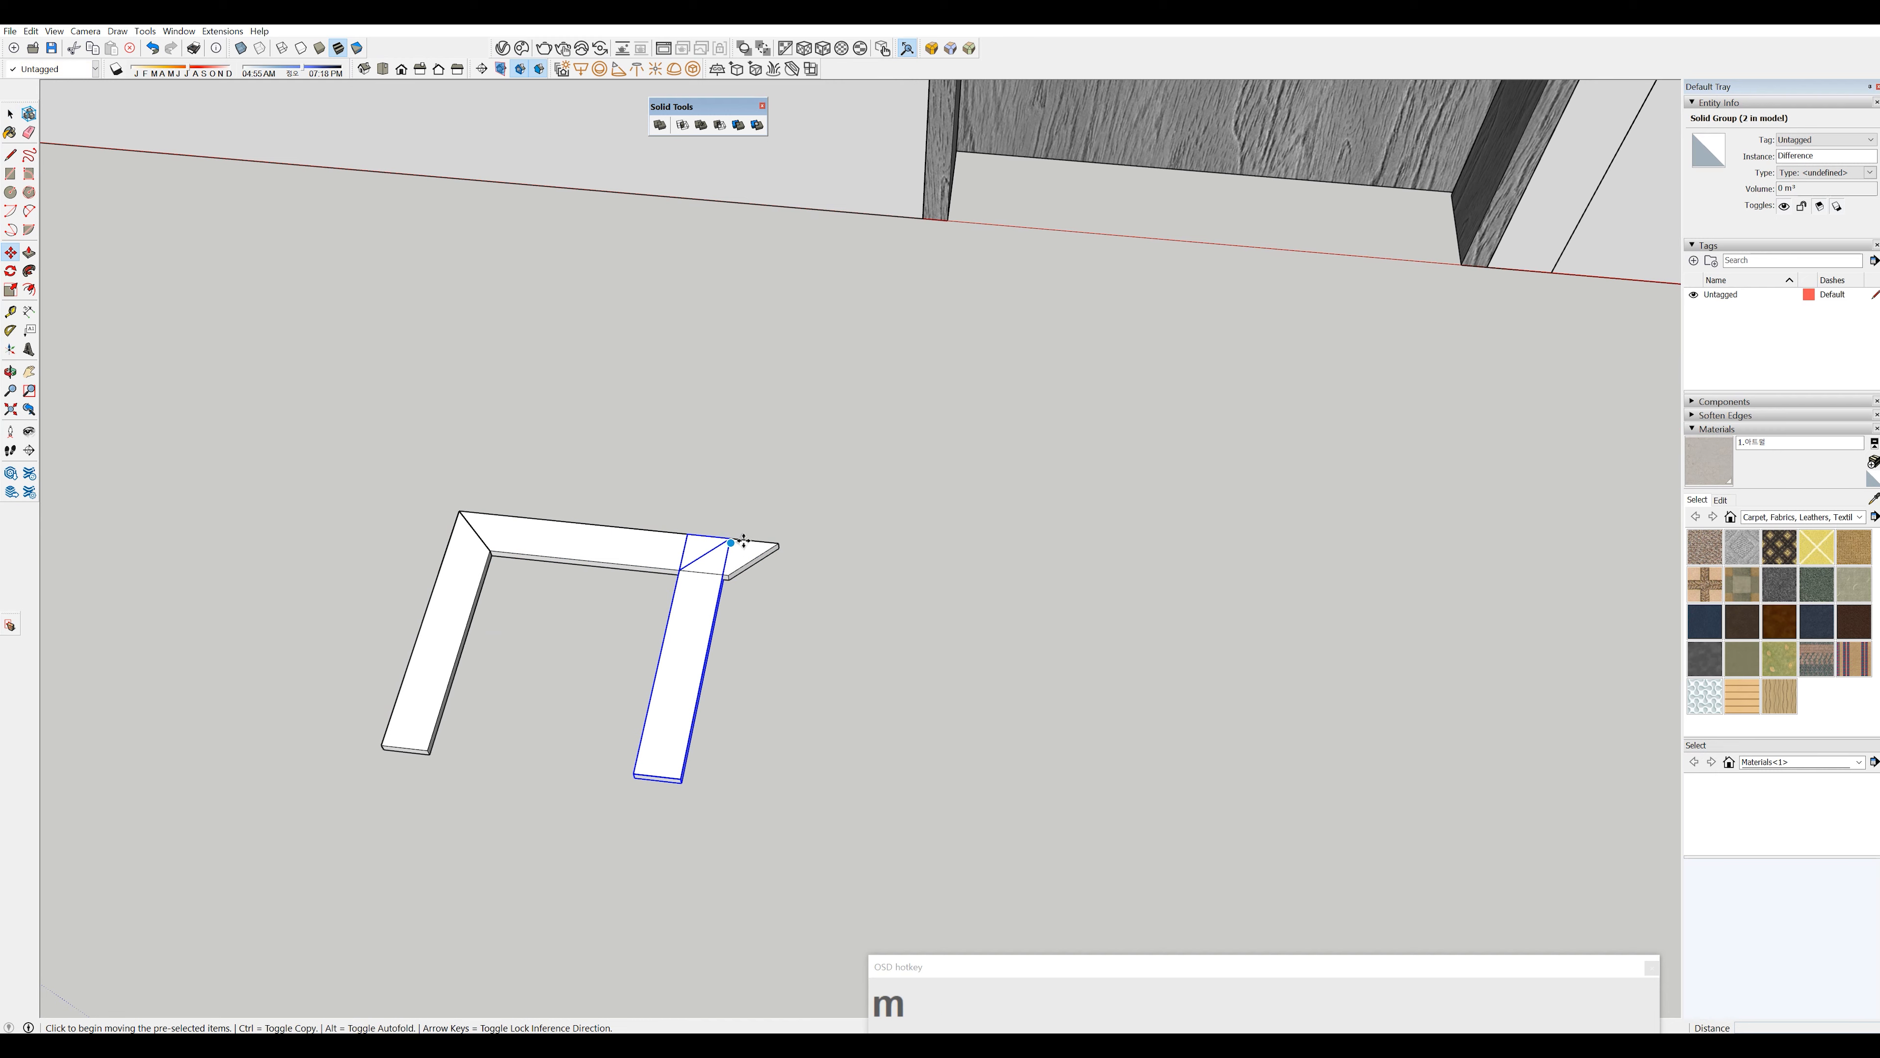
pyautogui.moveTo(721, 535); pyautogui.dragTo(776, 538)
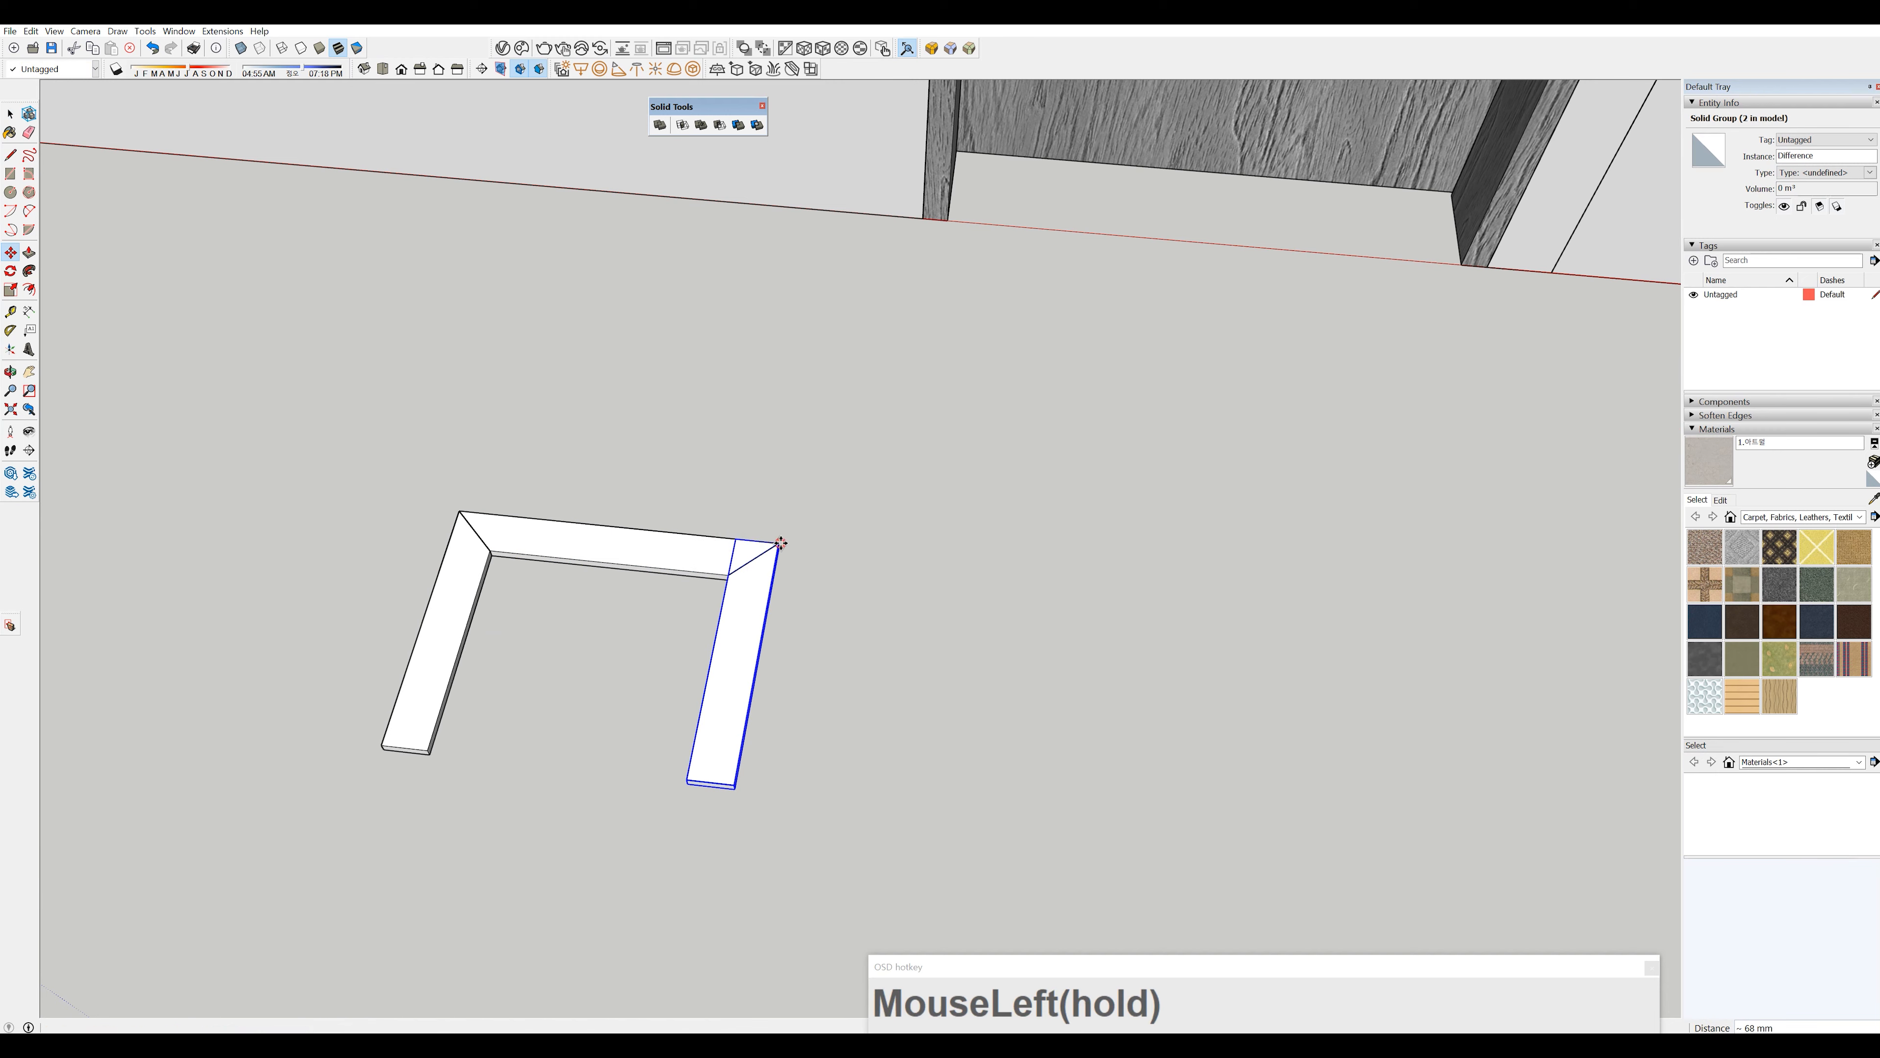
pyautogui.scroll(2, 842, 704)
pyautogui.moveTo(841, 704); pyautogui.dragTo(797, 710, button='middle')
# - Select both uprights and the top piece of the casing and make them one group
pyautogui.press('space')
pyautogui.moveTo(419, 491); pyautogui.dragTo(944, 836)
pyautogui.moveTo(442, 488); pyautogui.dragTo(907, 832)
pyautogui.moveTo(907, 832); pyautogui.dragTo(411, 701, button='middle')
pyautogui.press('g')
pyautogui.scroll(5, 621, 643)
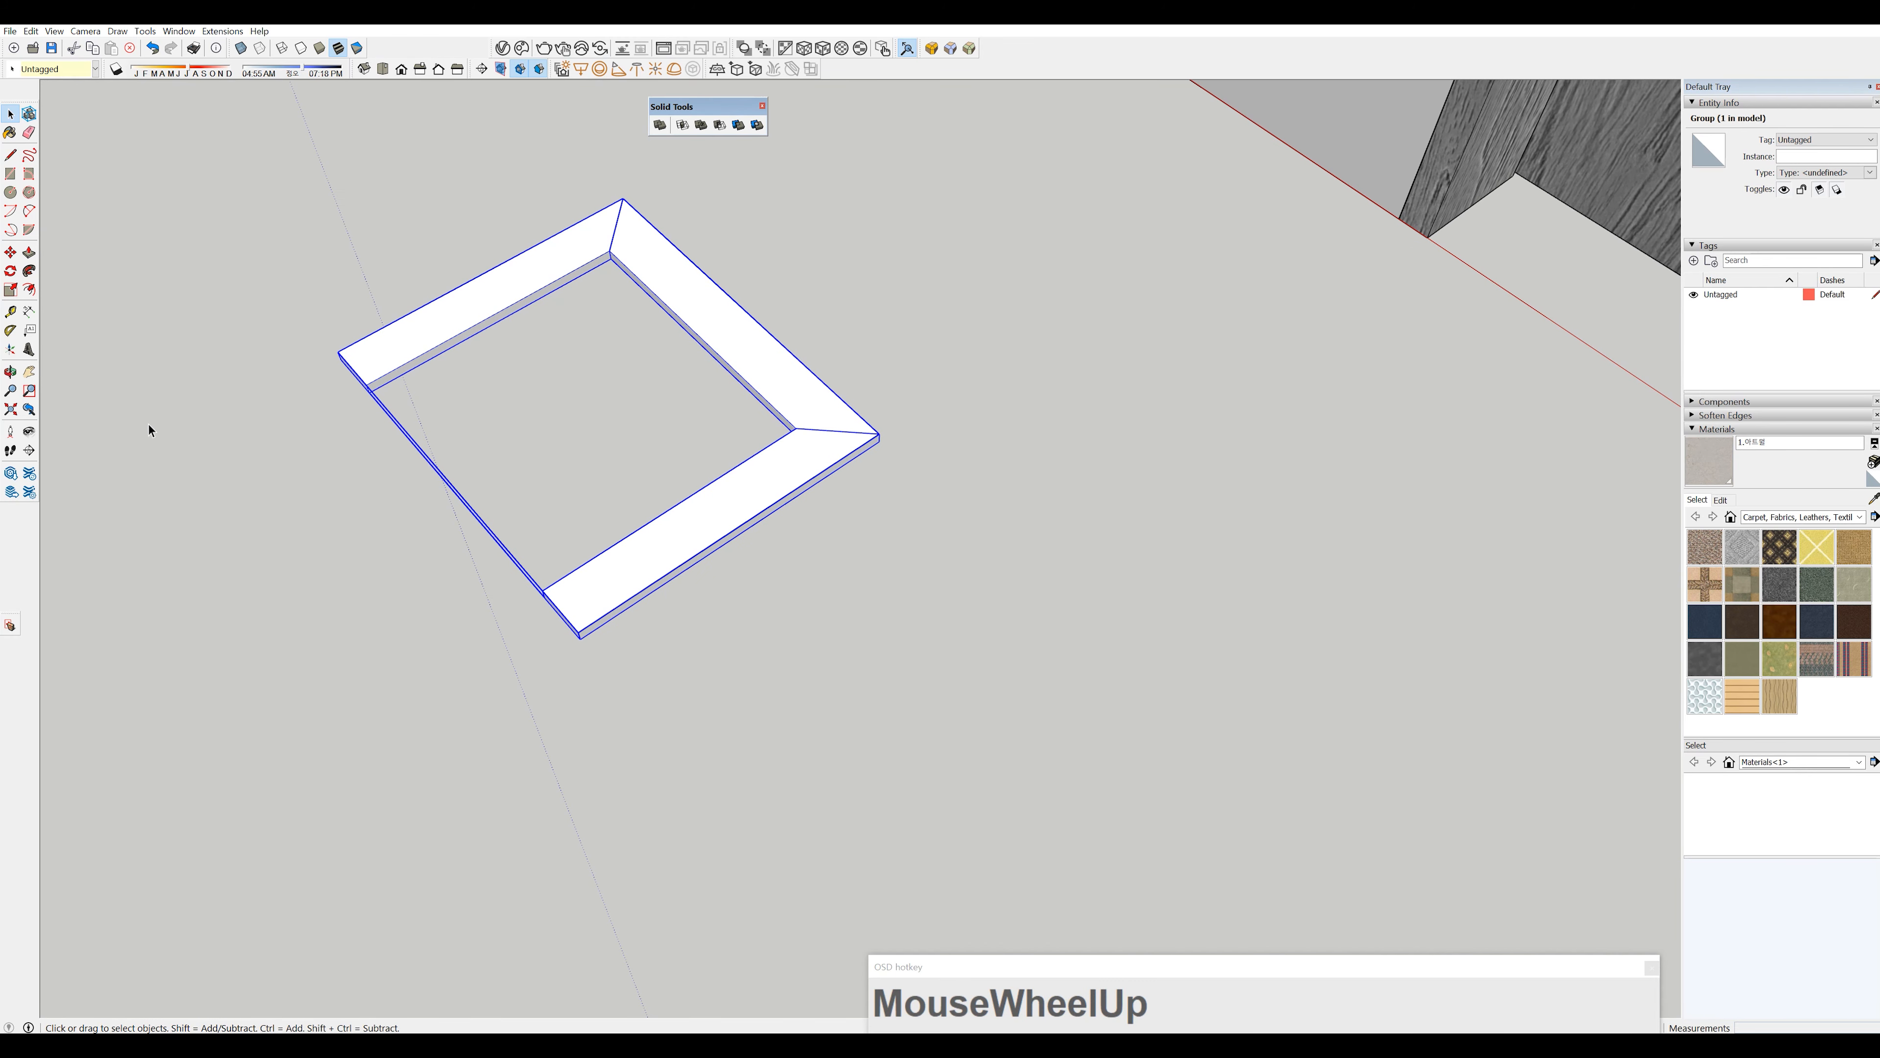
# - Rotate the casing group 90° about the red axis at the foot corner of an upright so it stands vertically
pyautogui.click(10, 272)
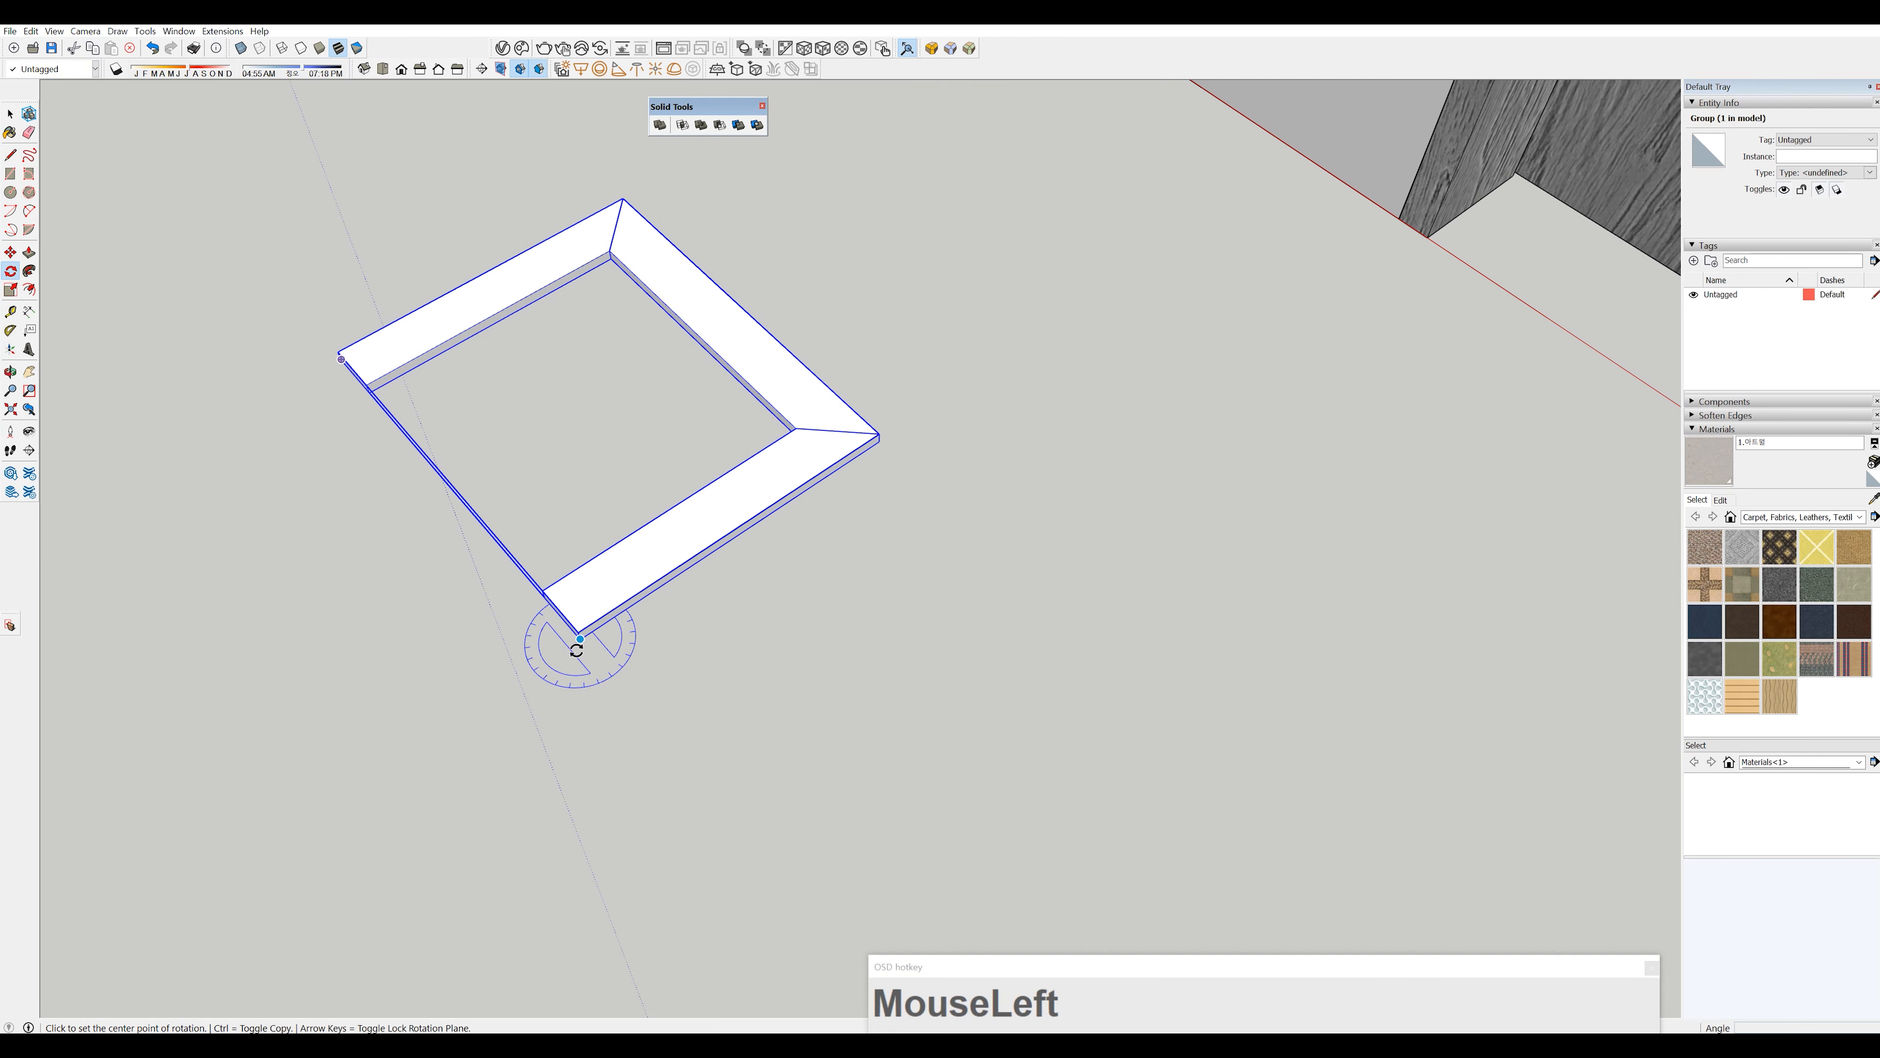
pyautogui.scroll(-1, 578, 645)
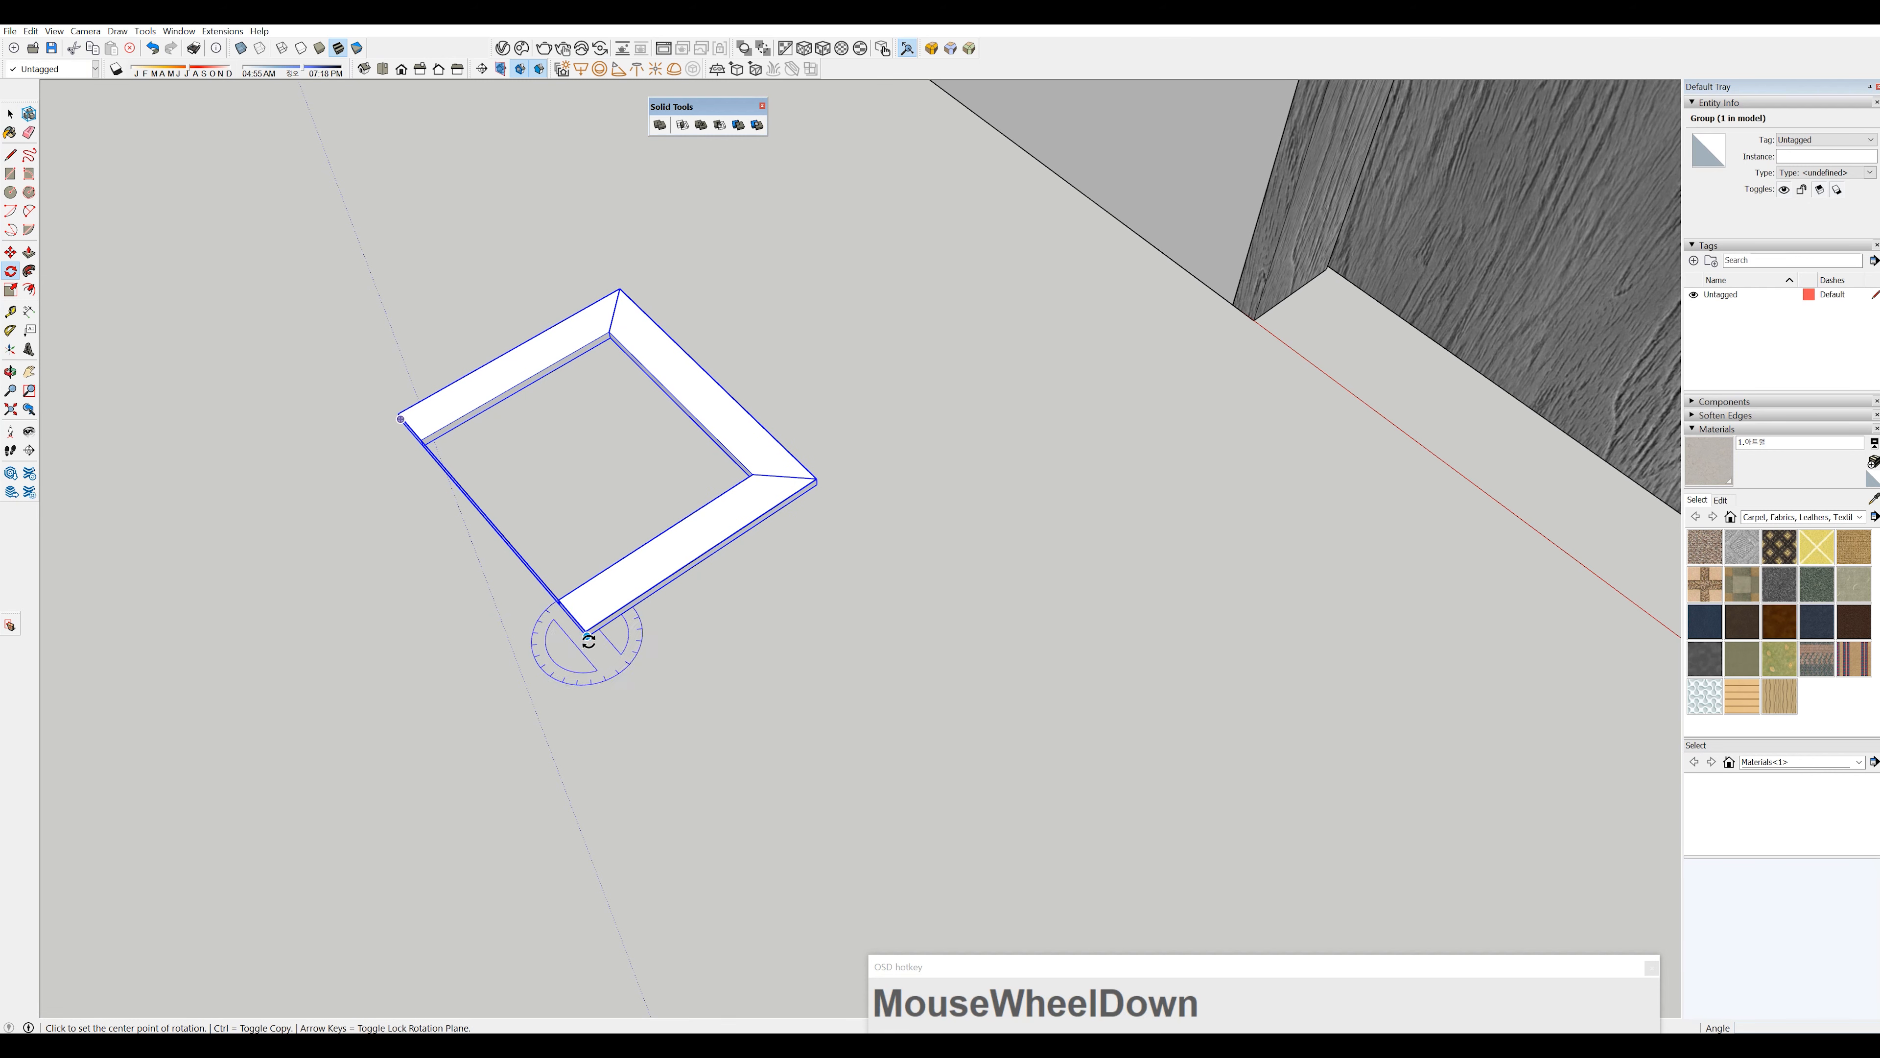
pyautogui.click(588, 638)
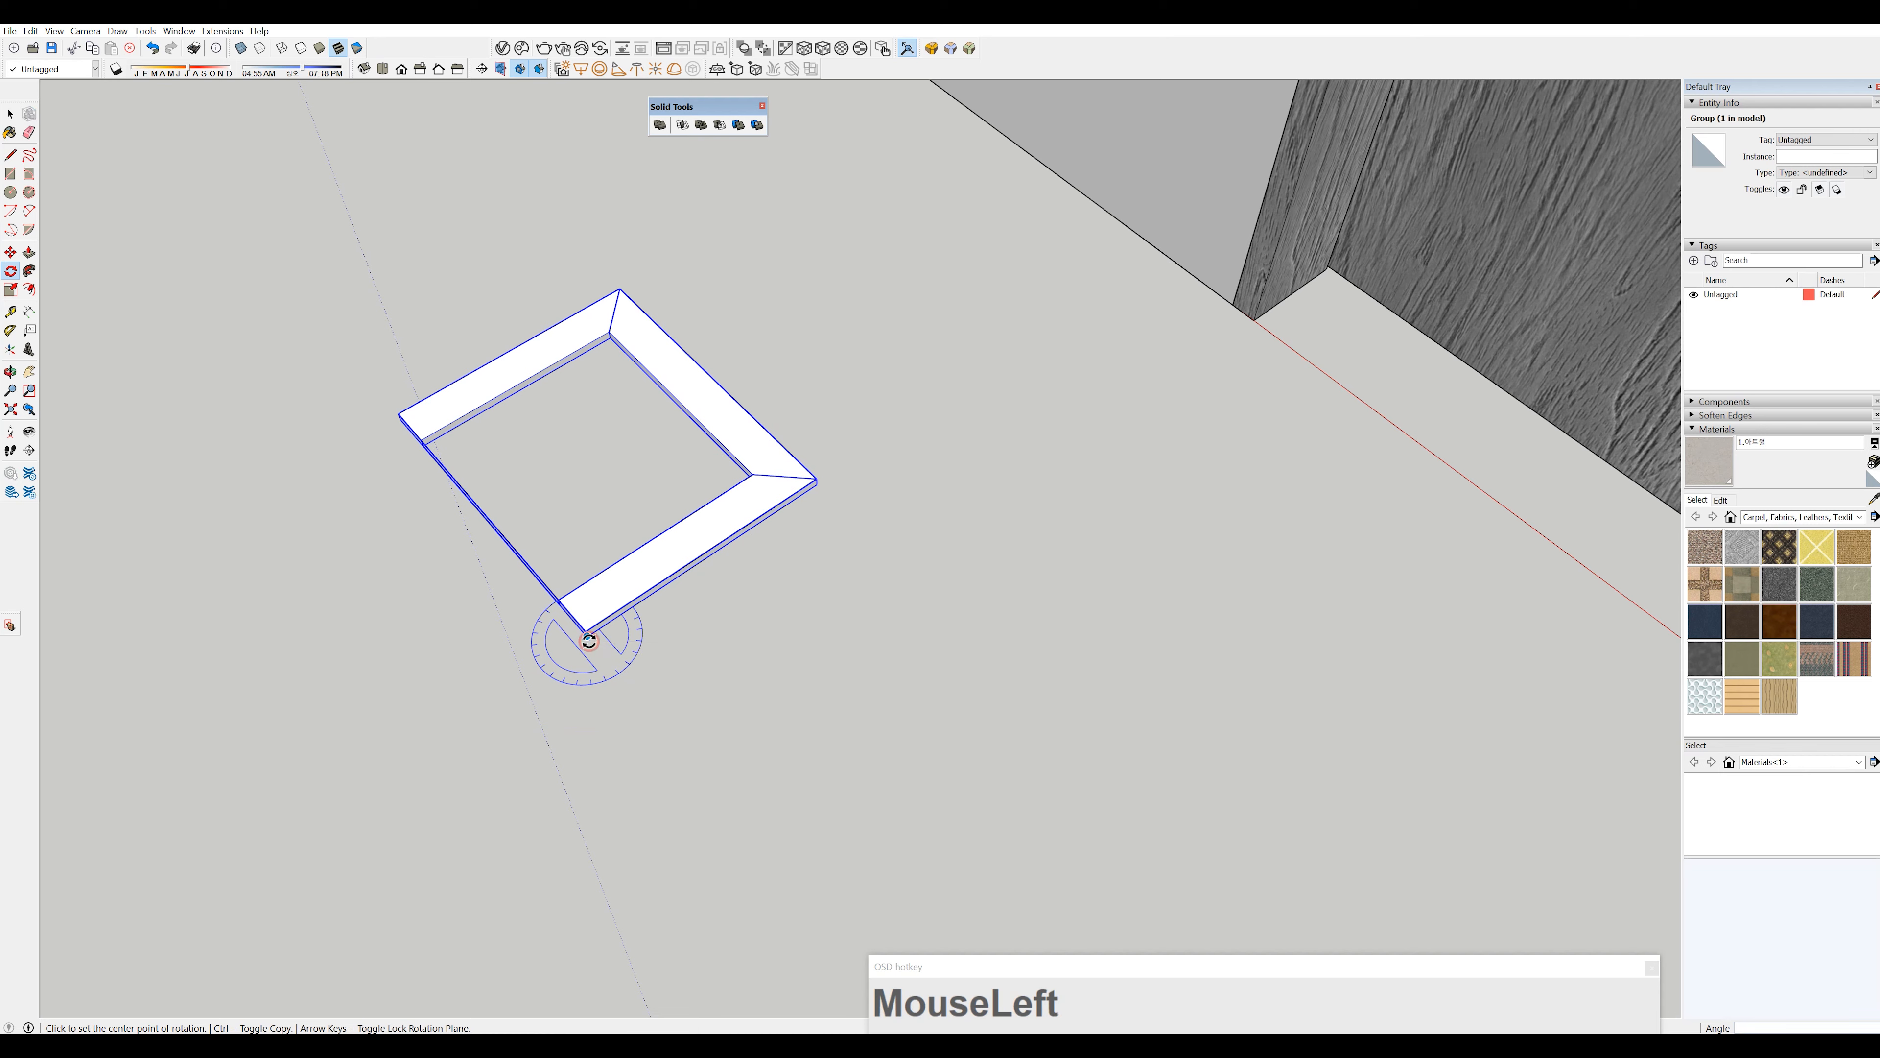
pyautogui.press('Escape')
pyautogui.moveTo(587, 635); pyautogui.dragTo(305, 332)
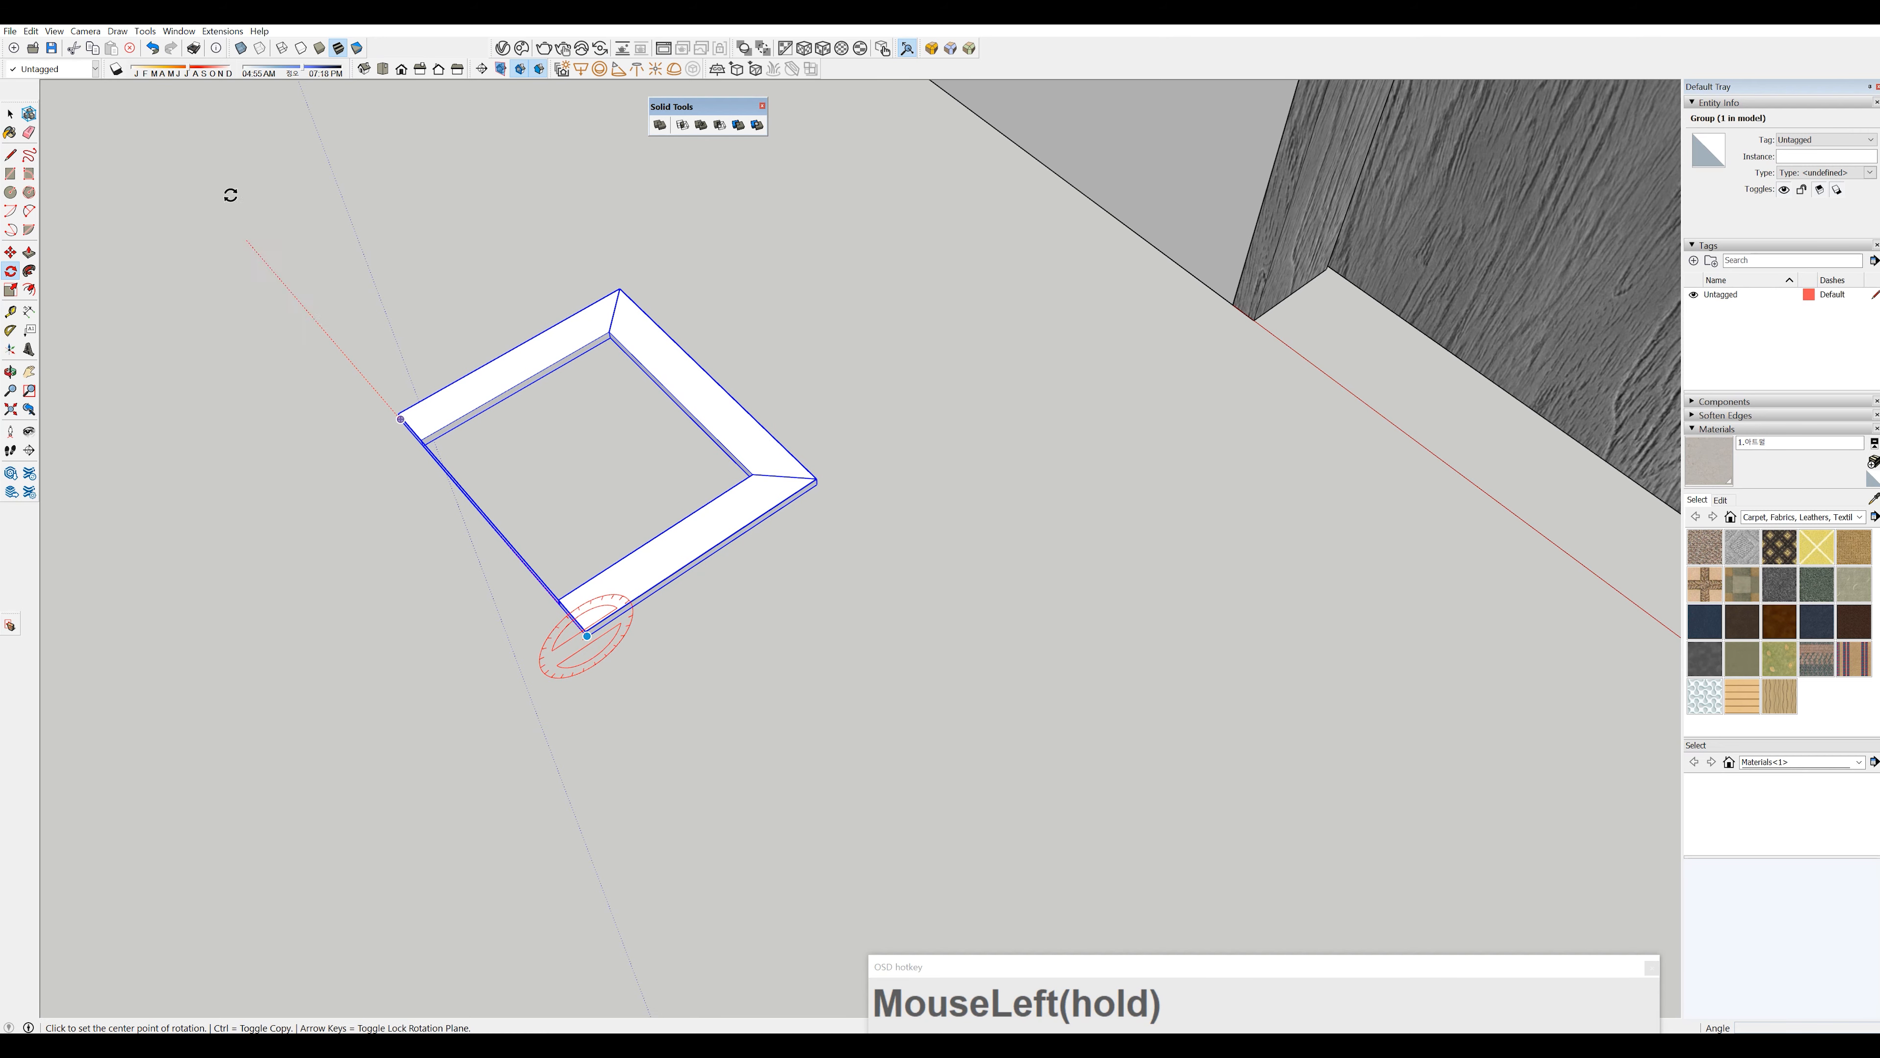
pyautogui.moveTo(230, 195); pyautogui.dragTo(243, 252)
pyautogui.moveTo(225, 208); pyautogui.dragTo(226, 210)
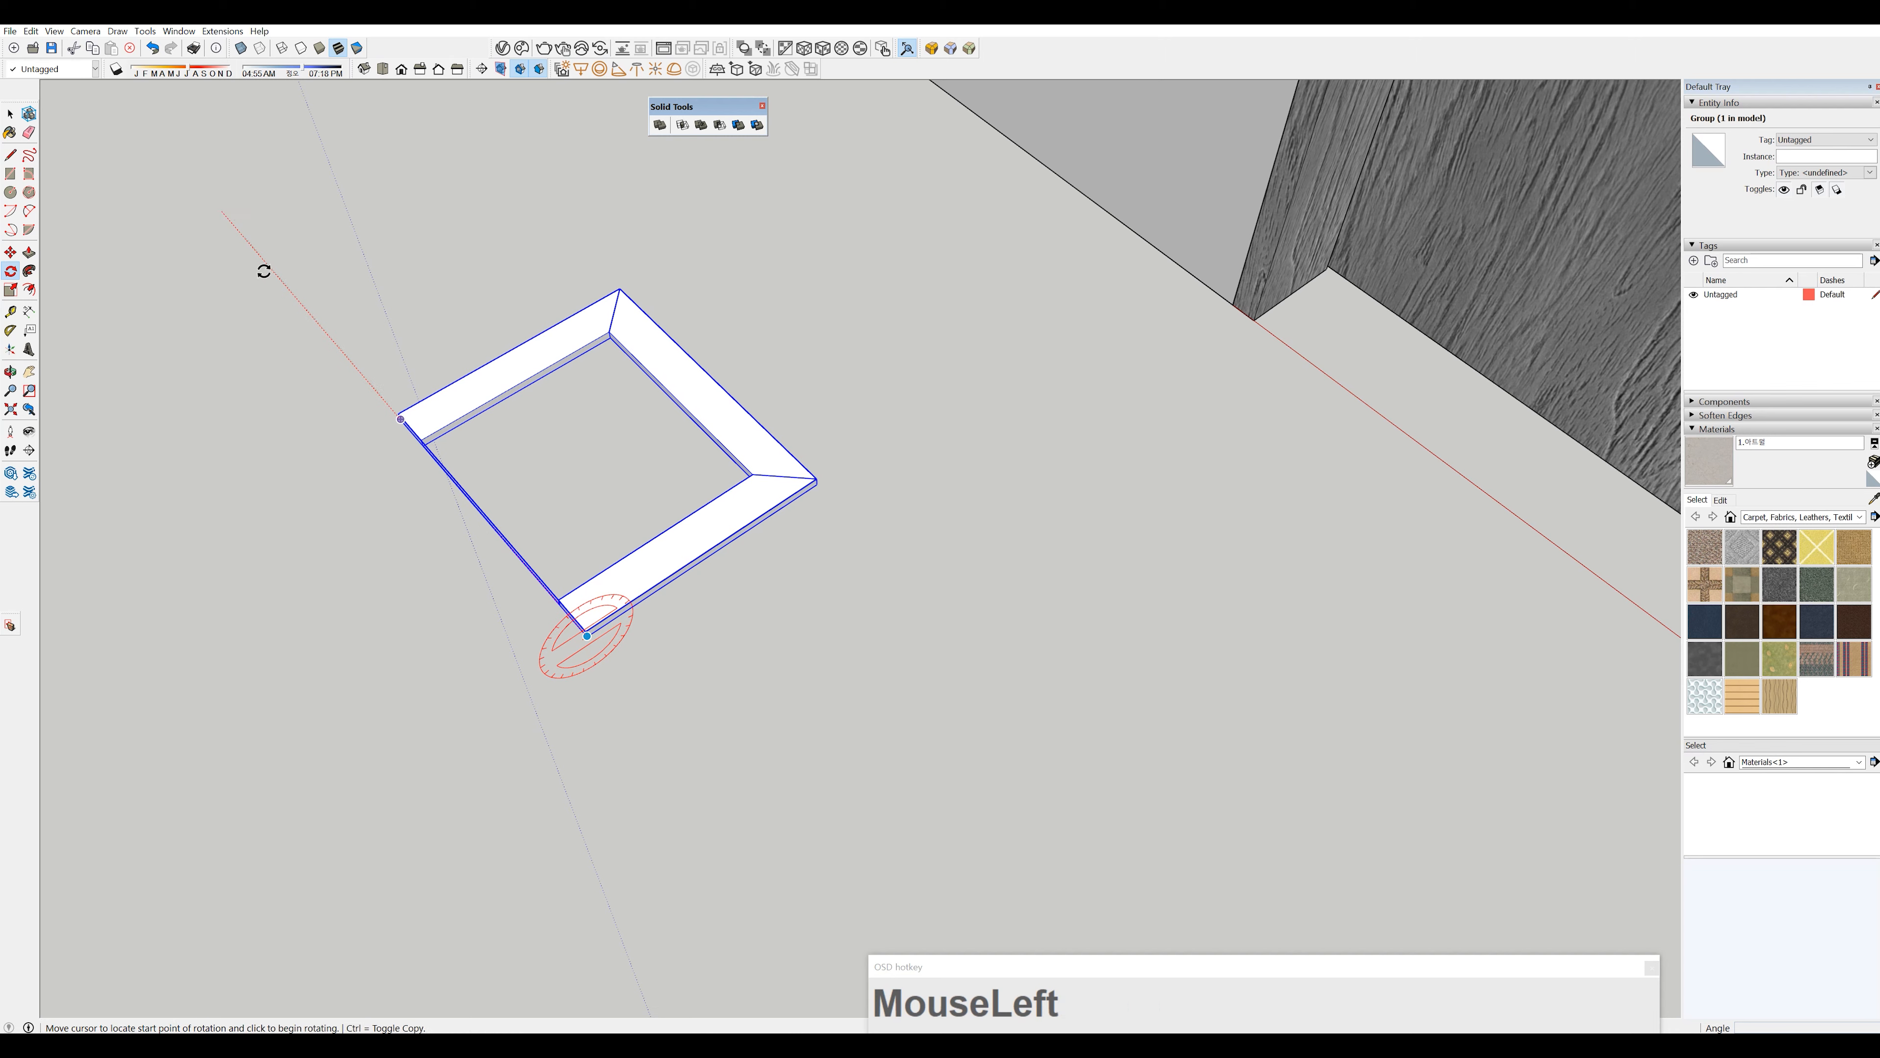
pyautogui.click(675, 580)
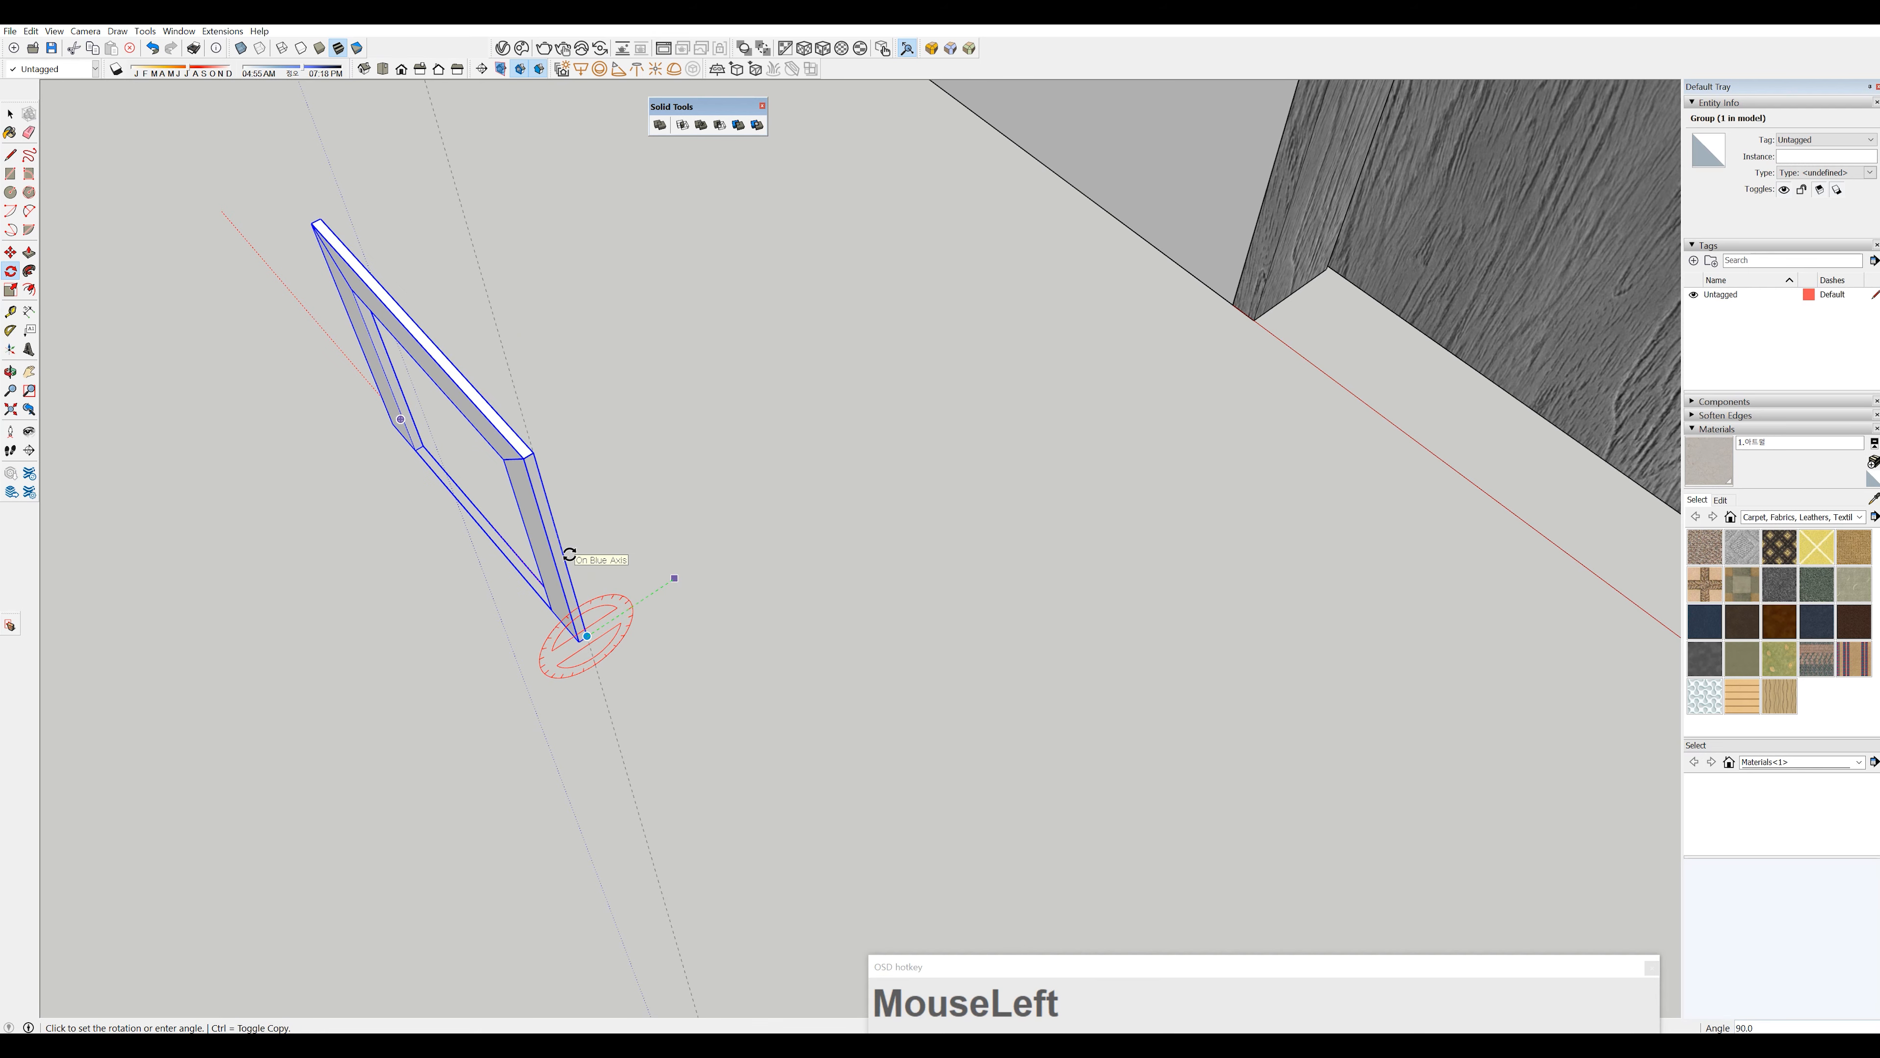
pyautogui.click(569, 553)
pyautogui.scroll(-2, 524, 601)
pyautogui.moveTo(525, 601); pyautogui.dragTo(810, 659, button='middle')
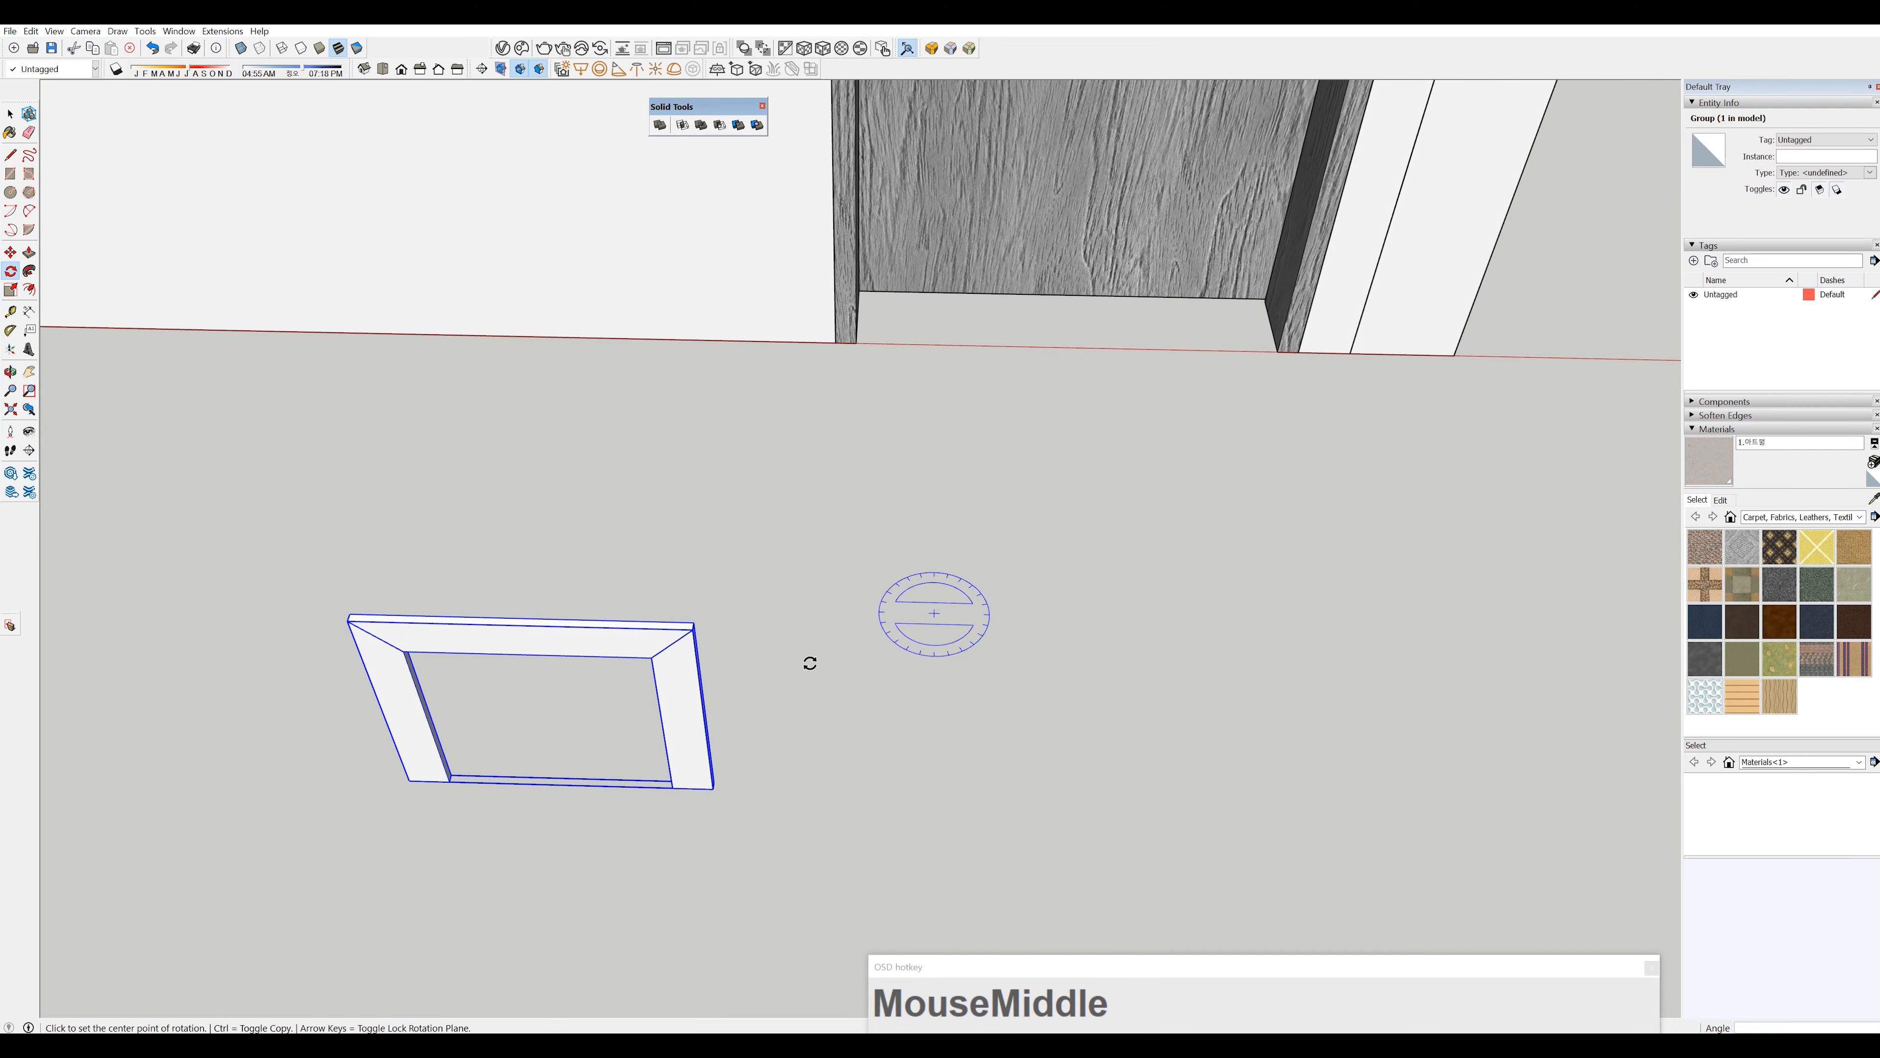
# - Move the standing casing group by the inner foot corner of its left upright onto the door frame's lower left outer corner
pyautogui.scroll(2, 448, 793)
pyautogui.scroll(1, 448, 793)
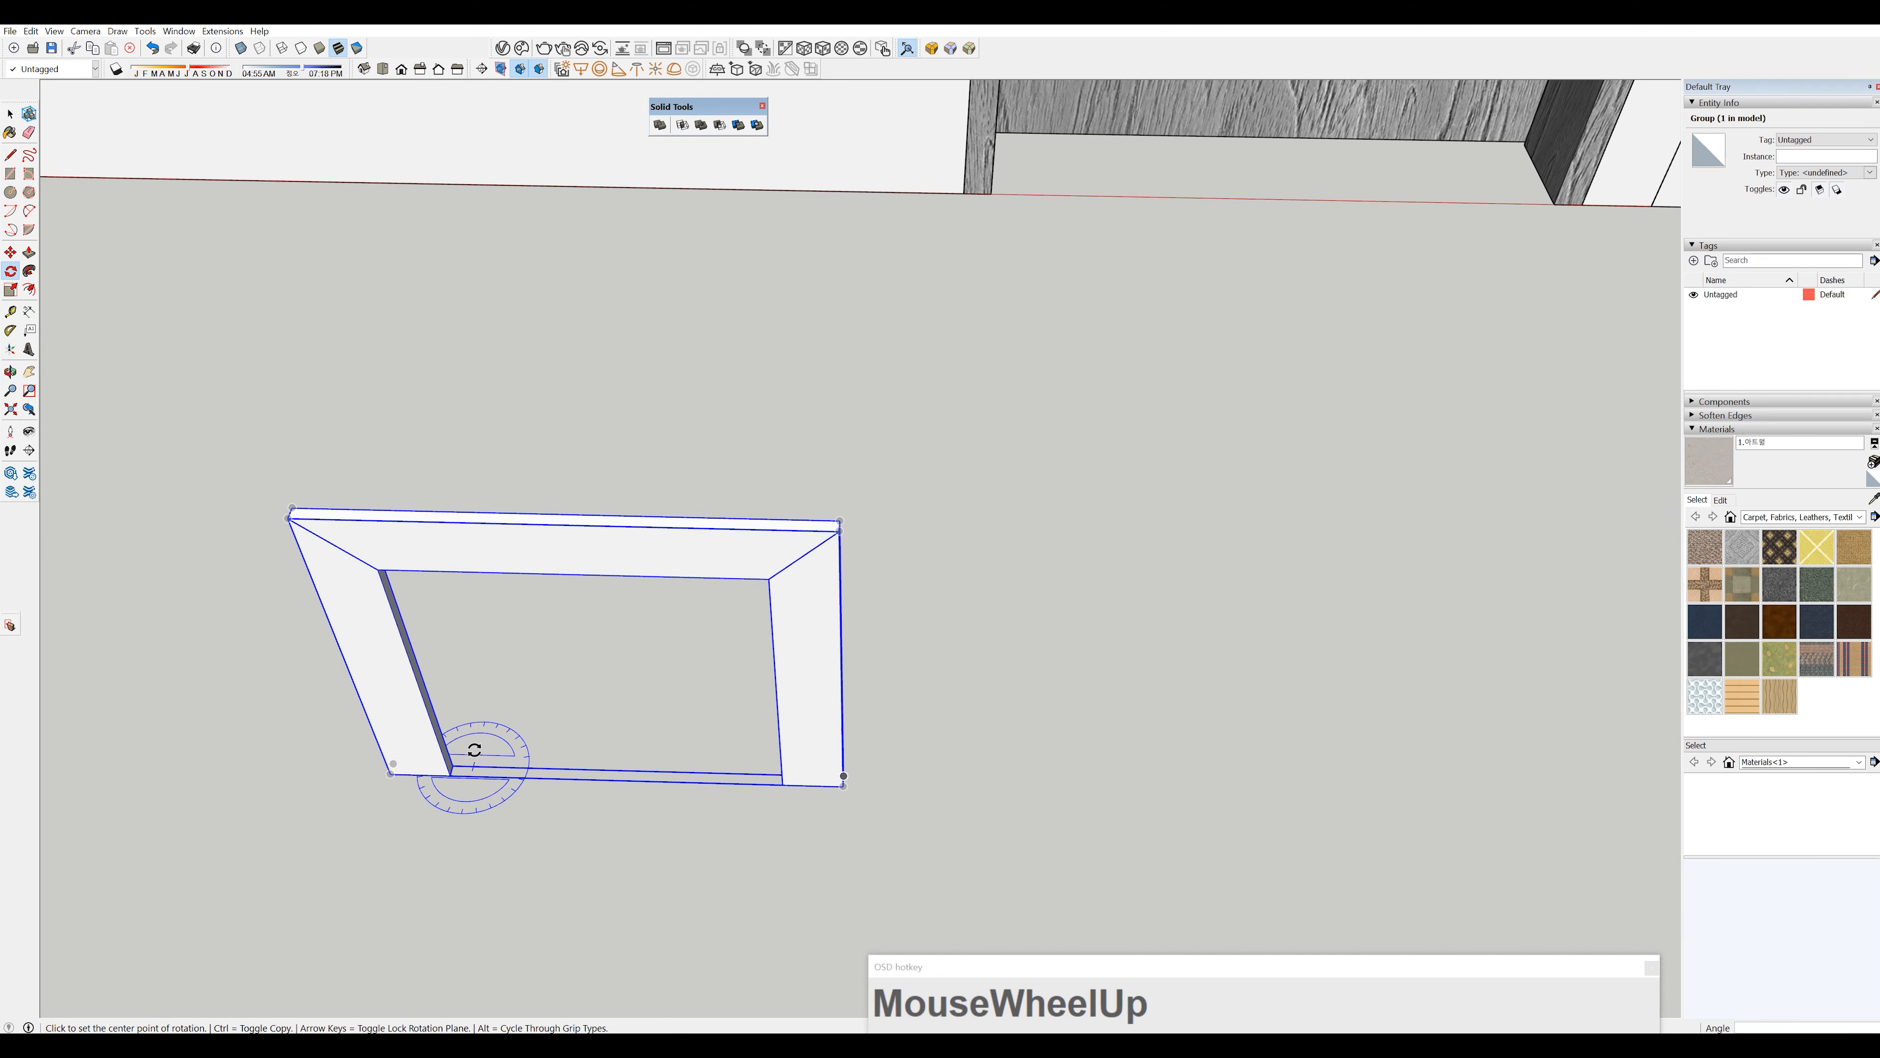
pyautogui.press('m')
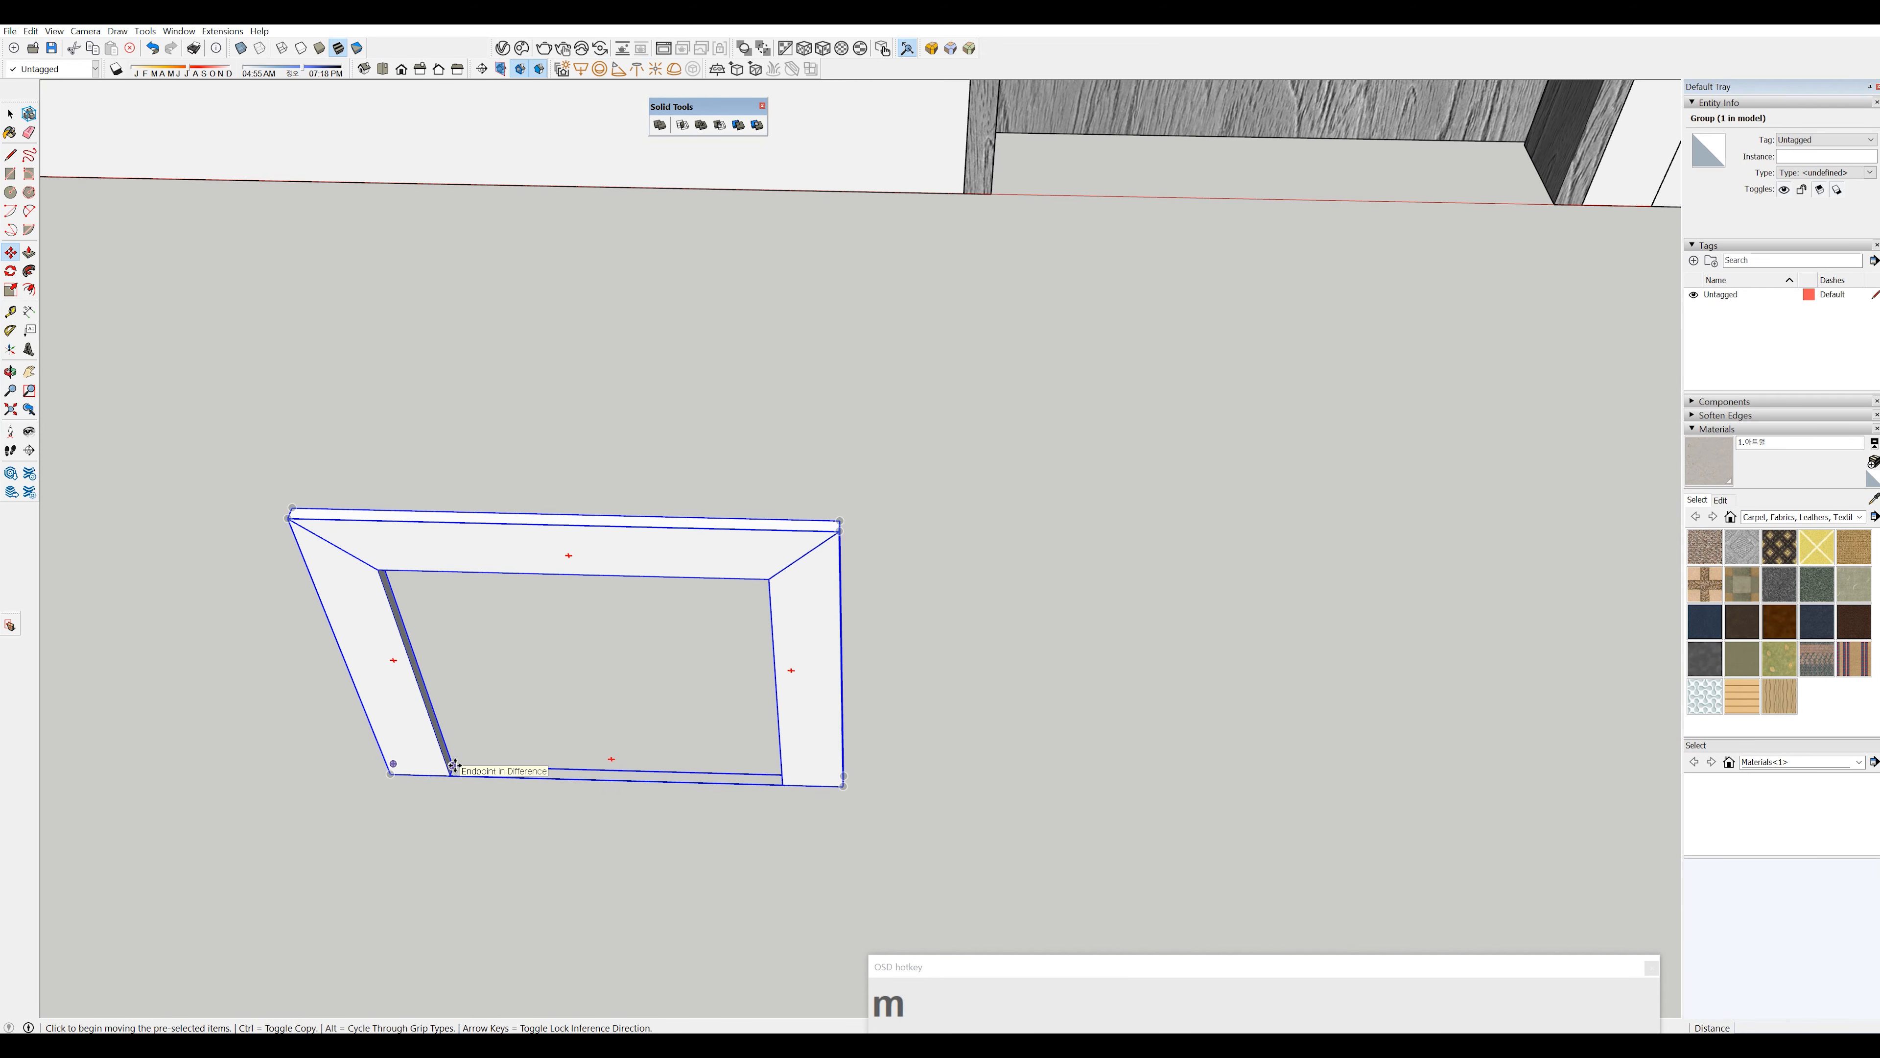
pyautogui.click(453, 769)
pyautogui.scroll(1, 940, 230)
pyautogui.keyDown('shift'); pyautogui.moveTo(940, 230); pyautogui.dragTo(776, 508, button='middle'); pyautogui.keyUp('shift')
pyautogui.scroll(2, 875, 456)
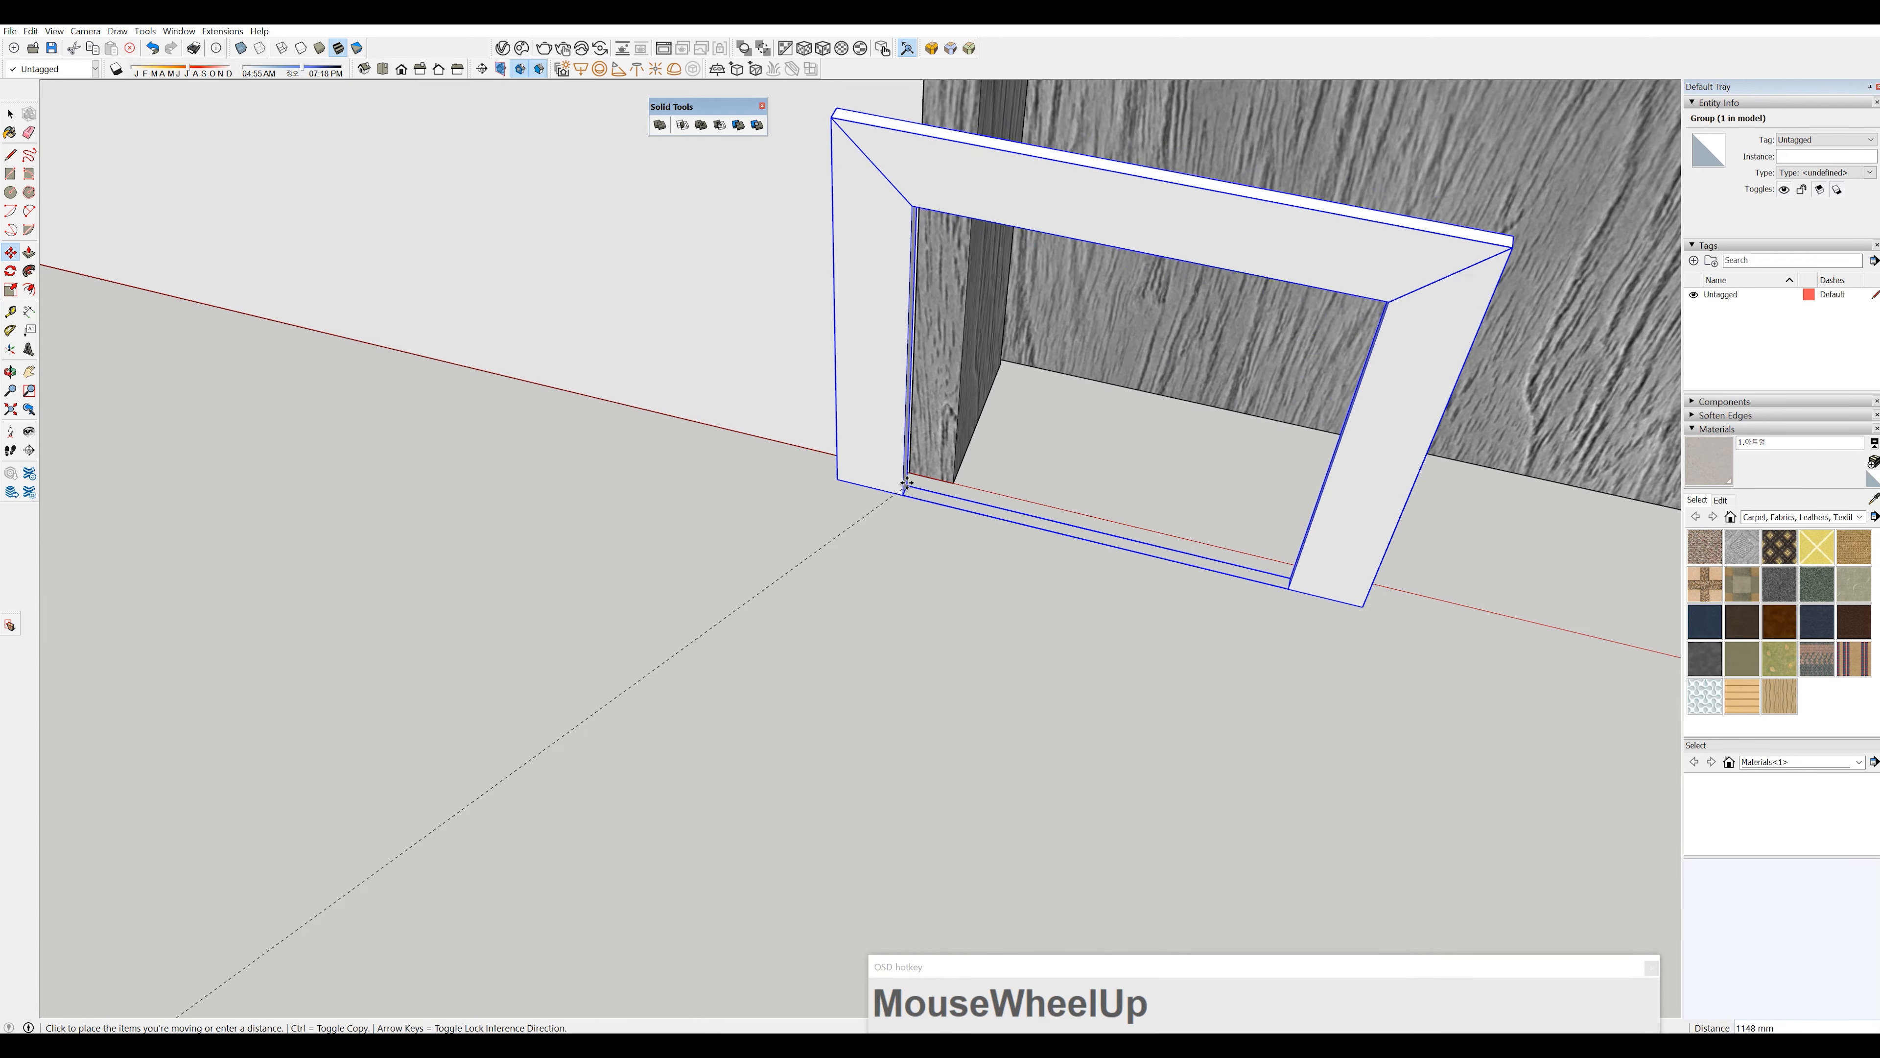
pyautogui.scroll(2, 910, 478)
pyautogui.moveTo(911, 478); pyautogui.dragTo(901, 486, button='middle')
pyautogui.click(901, 485)
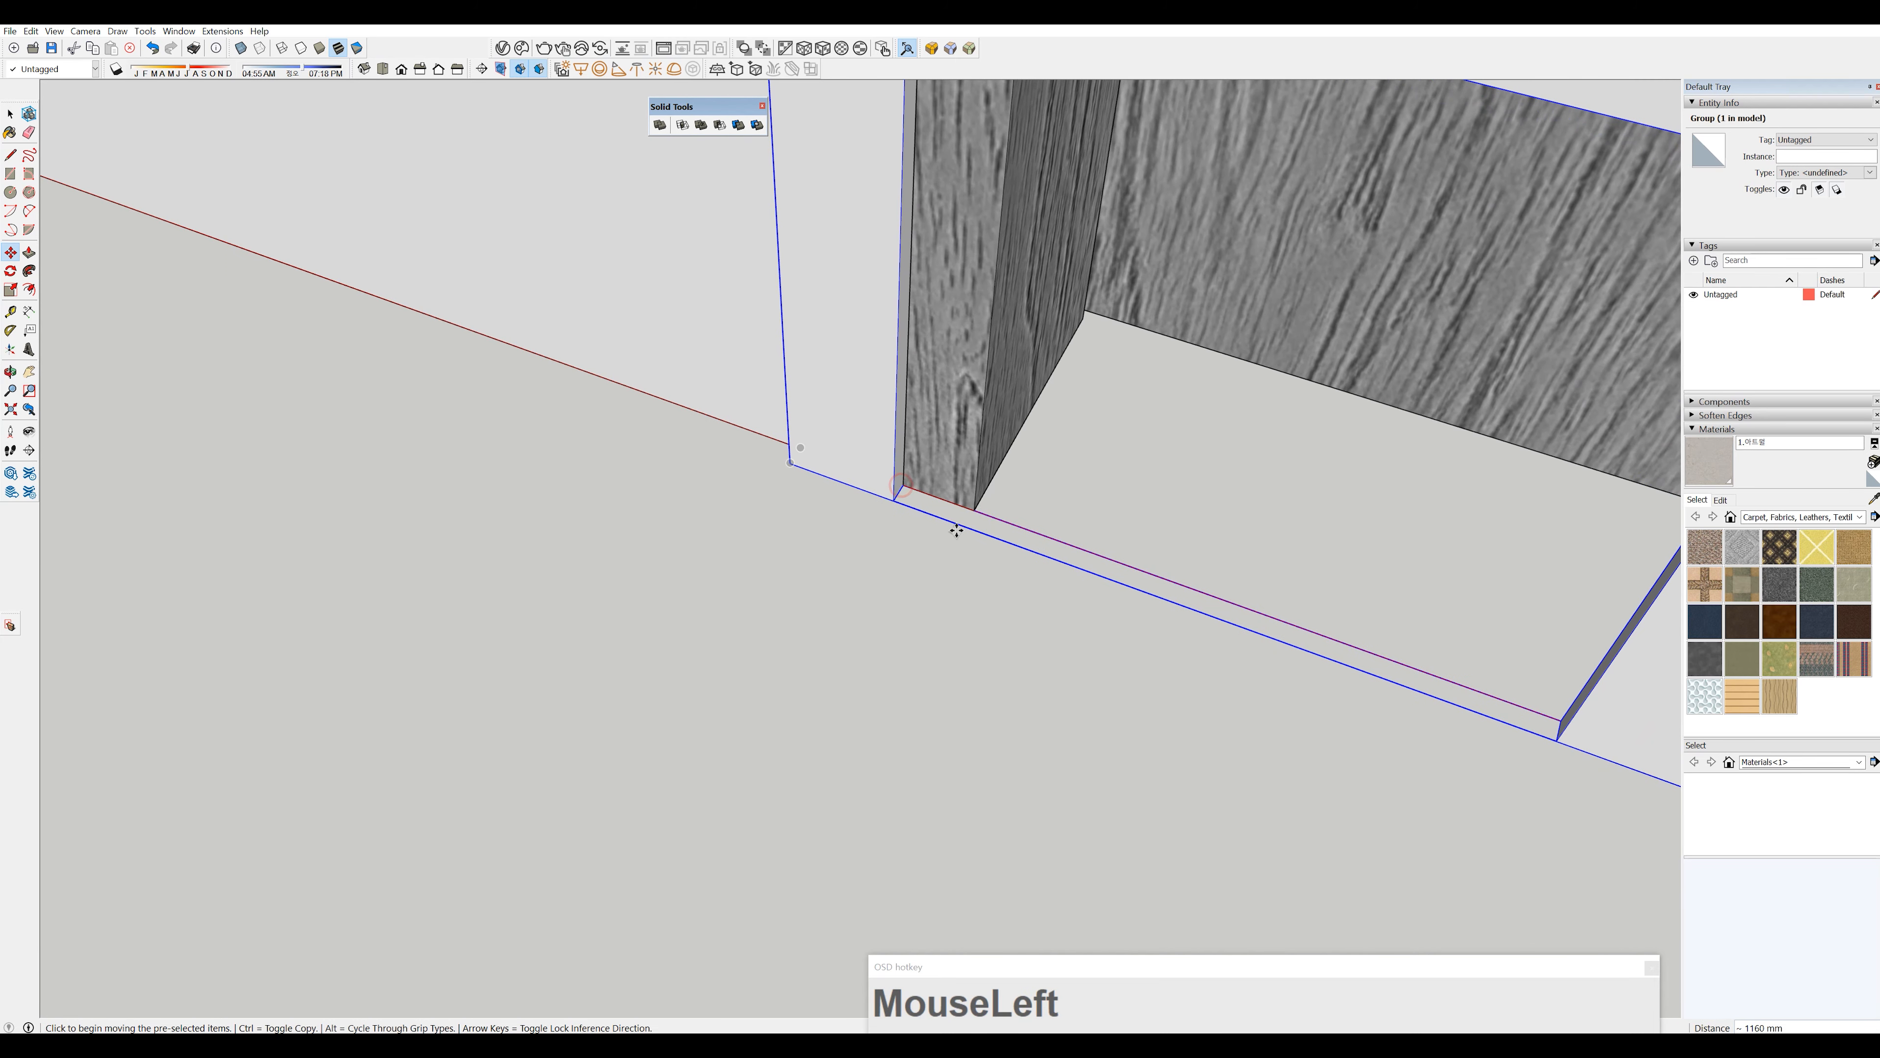
# - Shift the casing group 10 mm along the red axis toward the door opening so it overlaps the frame
pyautogui.click(904, 484)
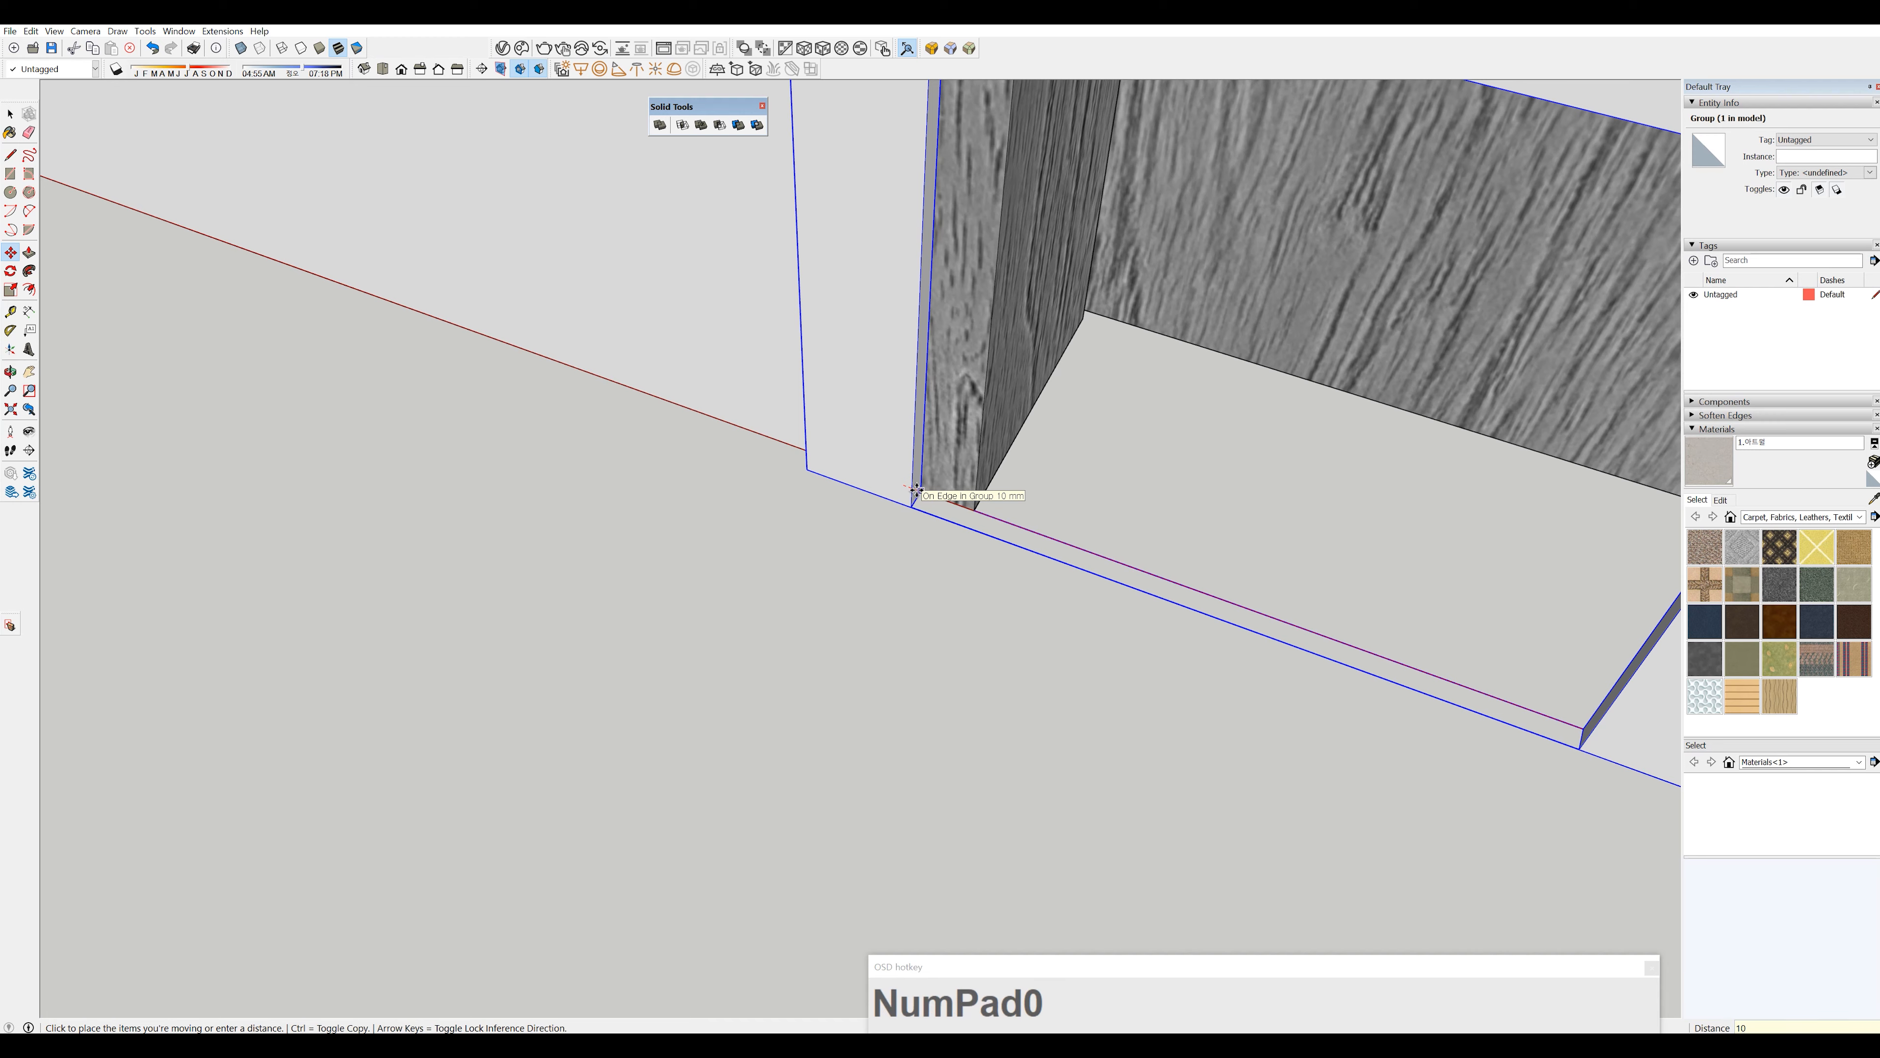
pyautogui.scroll(-5, 917, 490)
pyautogui.moveTo(948, 601); pyautogui.dragTo(921, 682, button='middle')
pyautogui.scroll(-2, 921, 677)
# - Inside the casing group, move the right upright to the frame's opposite outer corner and shift it 10 mm back toward the opening
pyautogui.press('space')
pyautogui.doubleClick(938, 550)
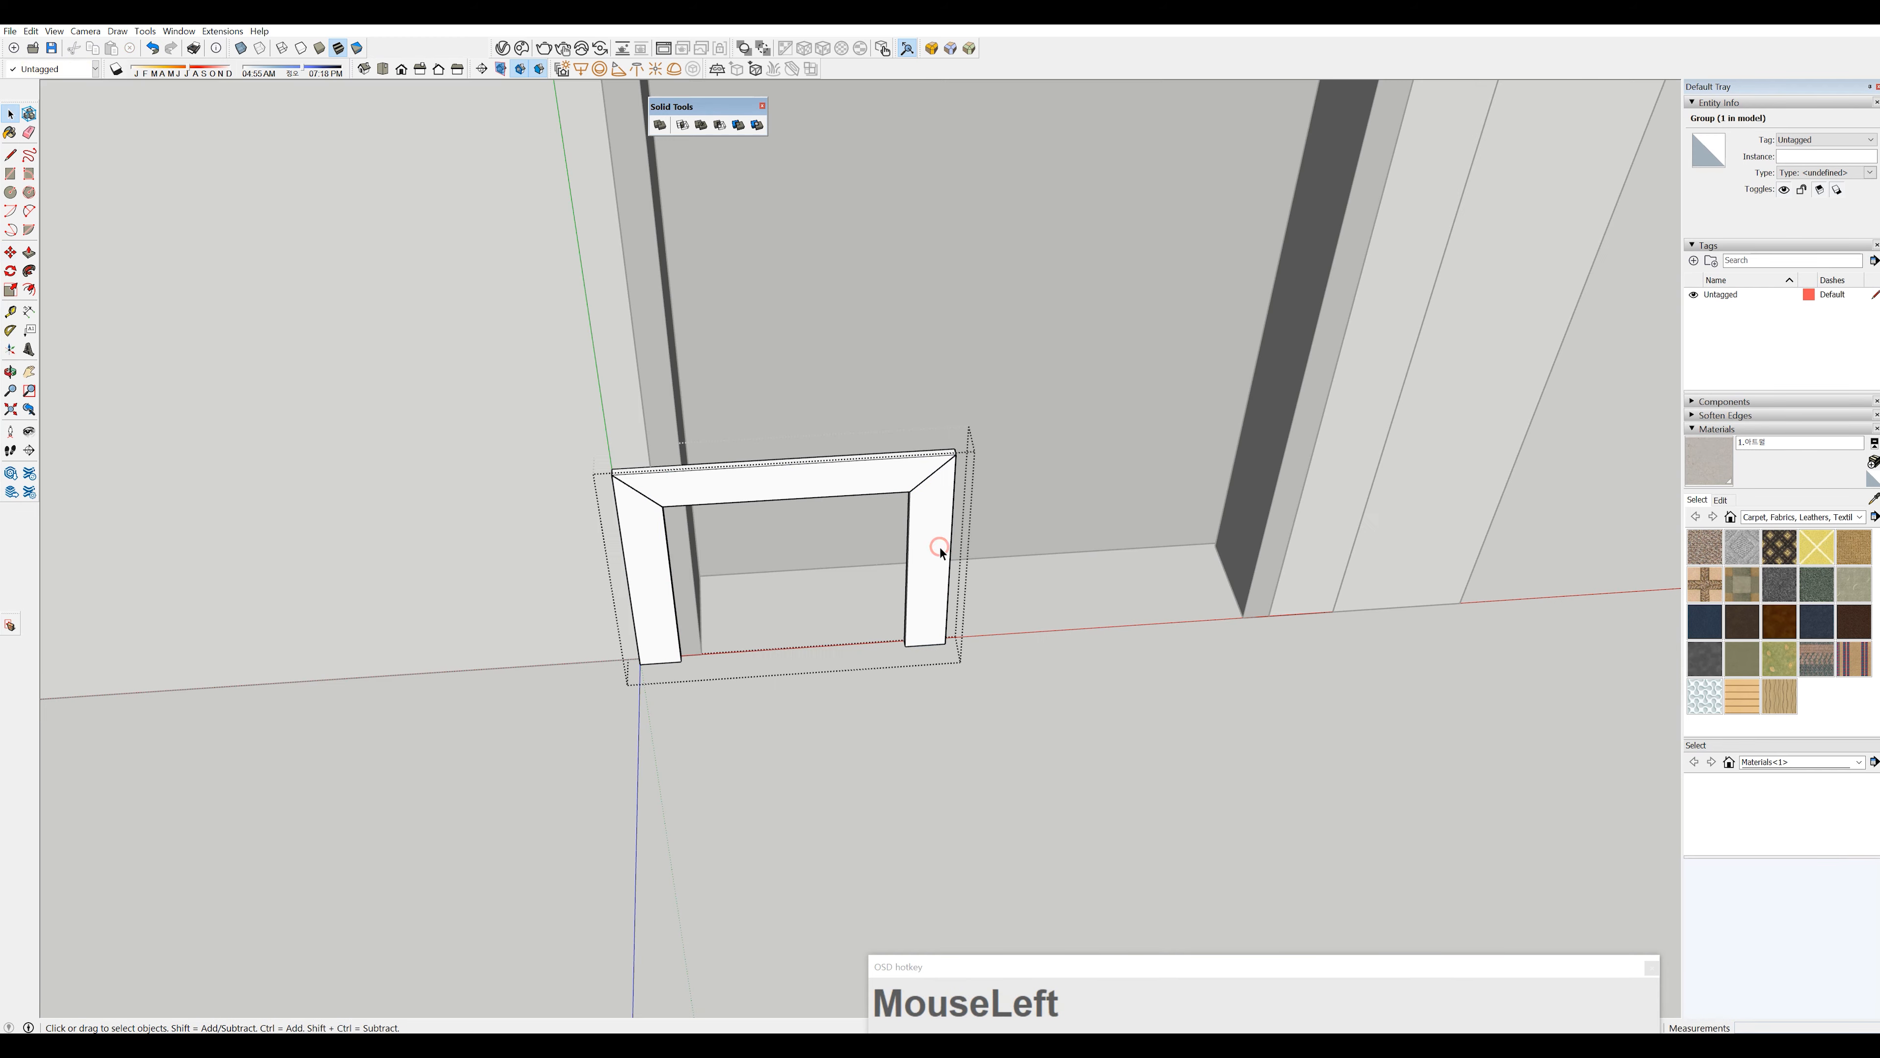
pyautogui.scroll(1, 928, 572)
pyautogui.click(928, 573)
pyautogui.moveTo(902, 597); pyautogui.dragTo(962, 655, button='middle')
pyautogui.scroll(5, 950, 648)
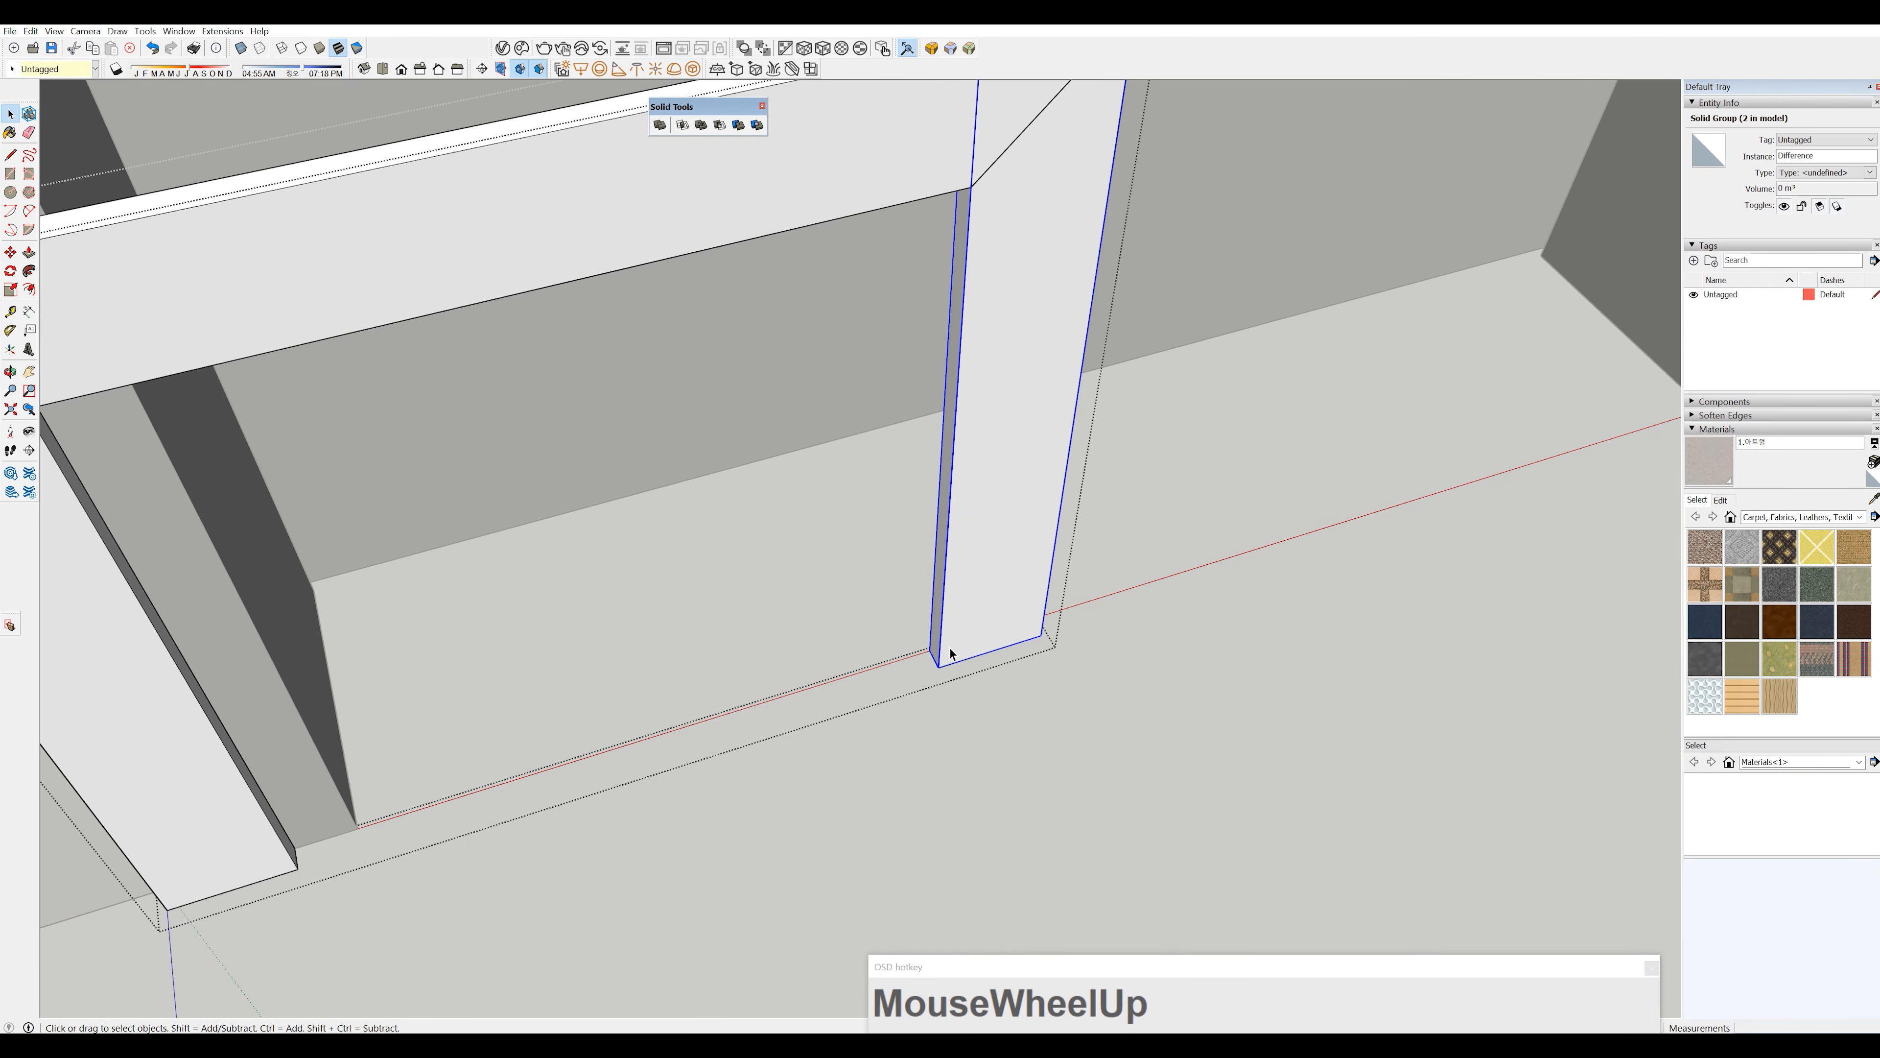
pyautogui.press('m')
pyautogui.click(925, 649)
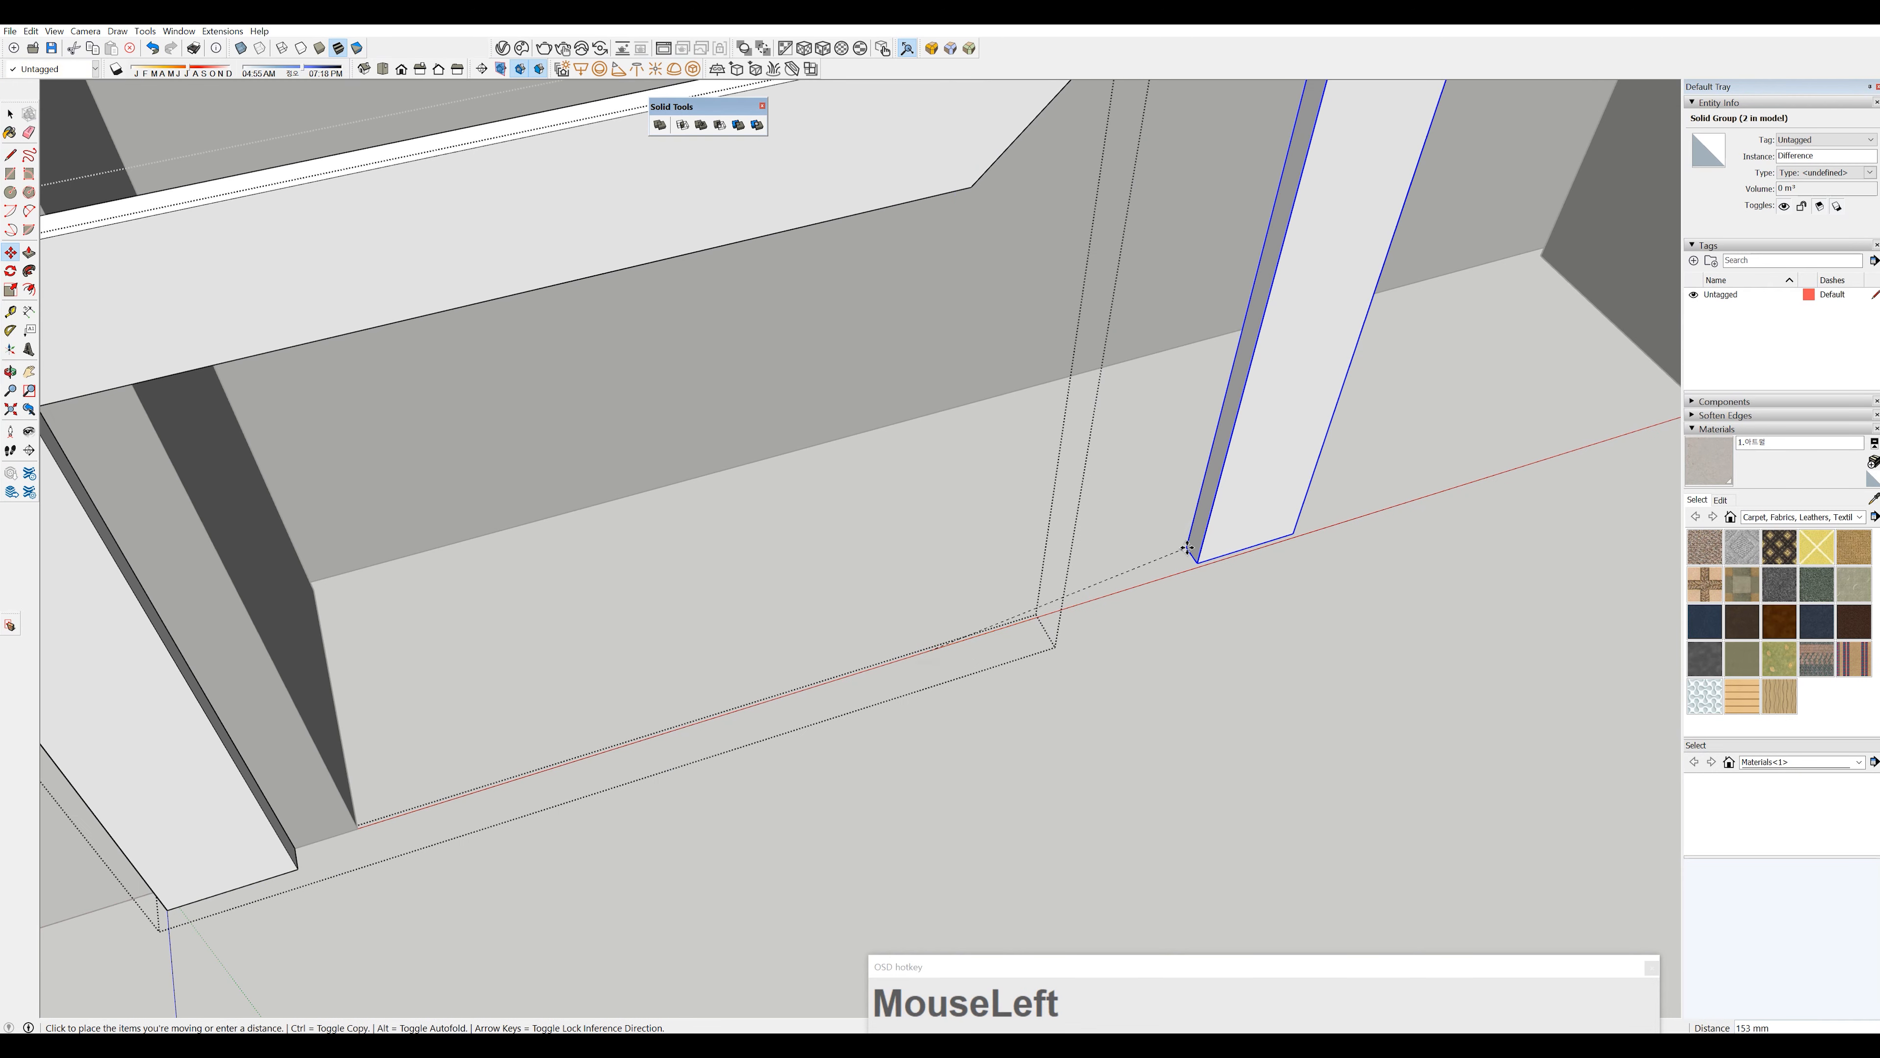
pyautogui.keyDown('shift'); pyautogui.moveTo(1214, 575); pyautogui.dragTo(847, 657, button='middle'); pyautogui.keyUp('shift')
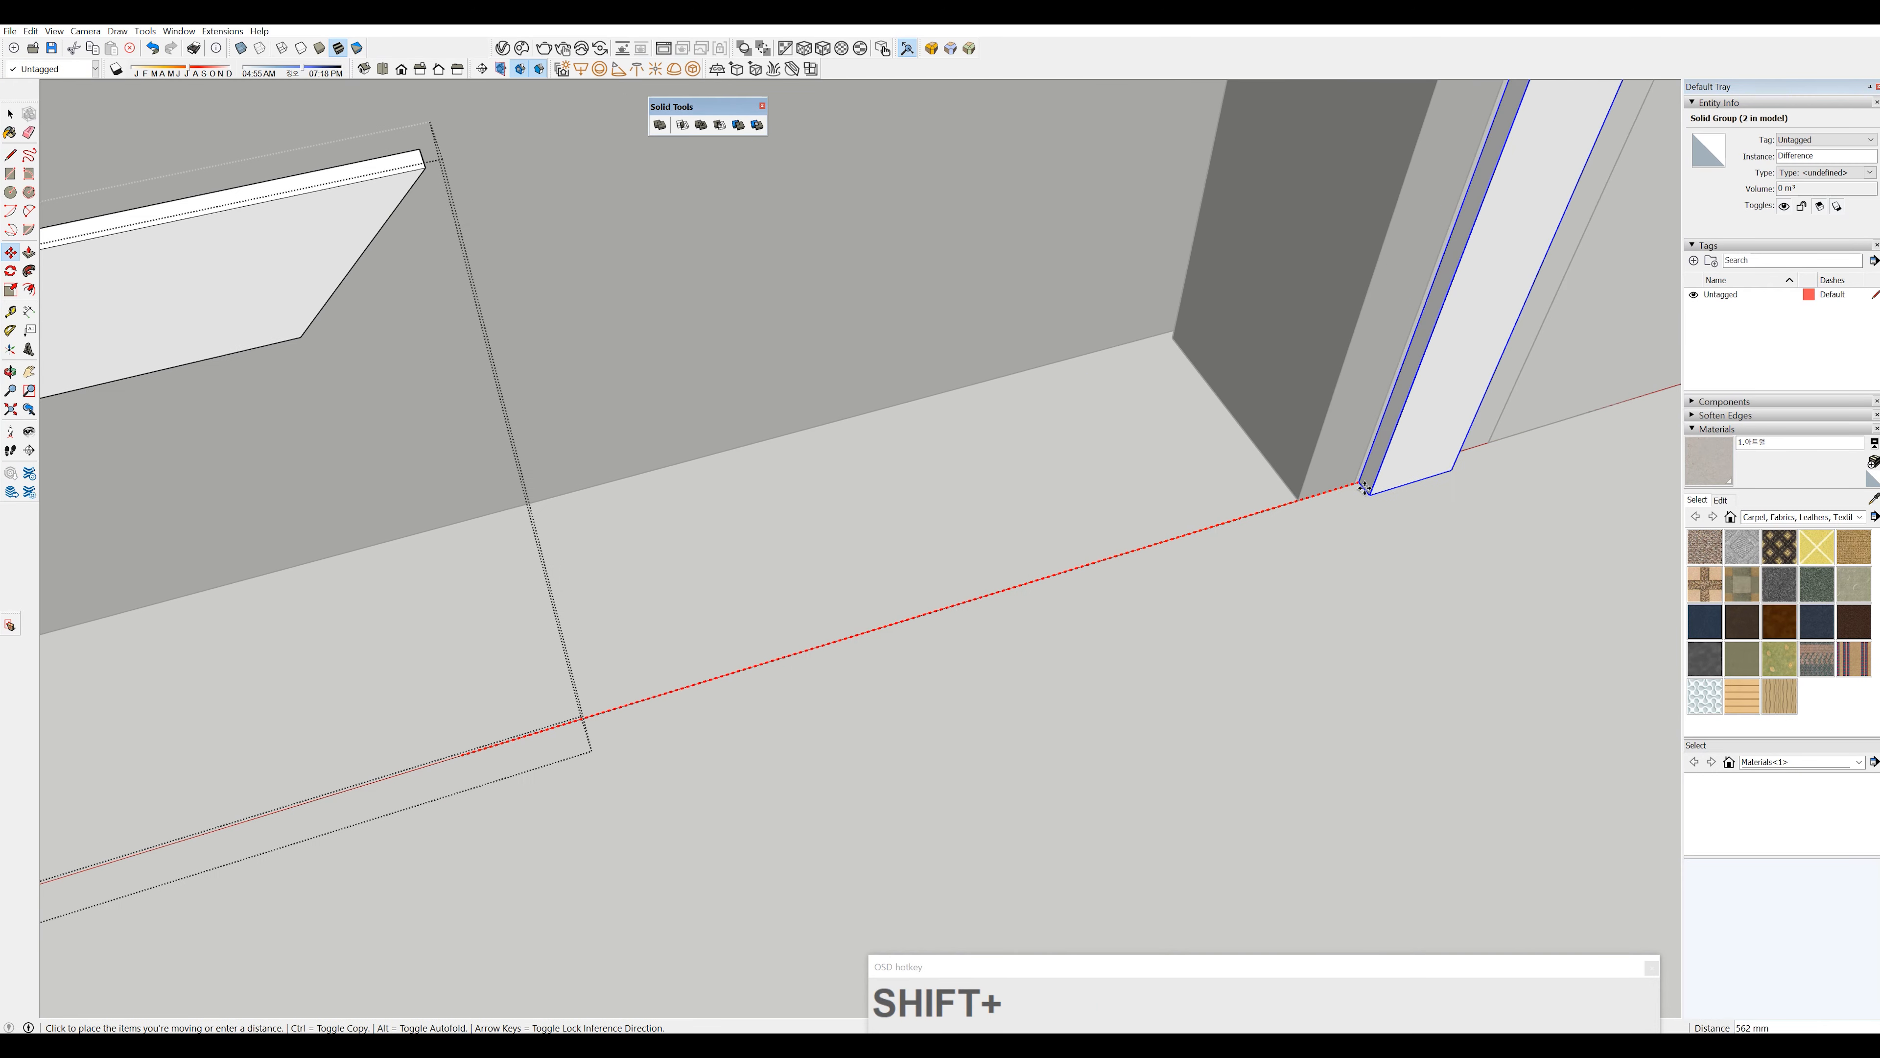
pyautogui.keyDown('shift'); pyautogui.click(1364, 494); pyautogui.keyUp('shift')
pyautogui.moveTo(1364, 494); pyautogui.dragTo(1342, 489)
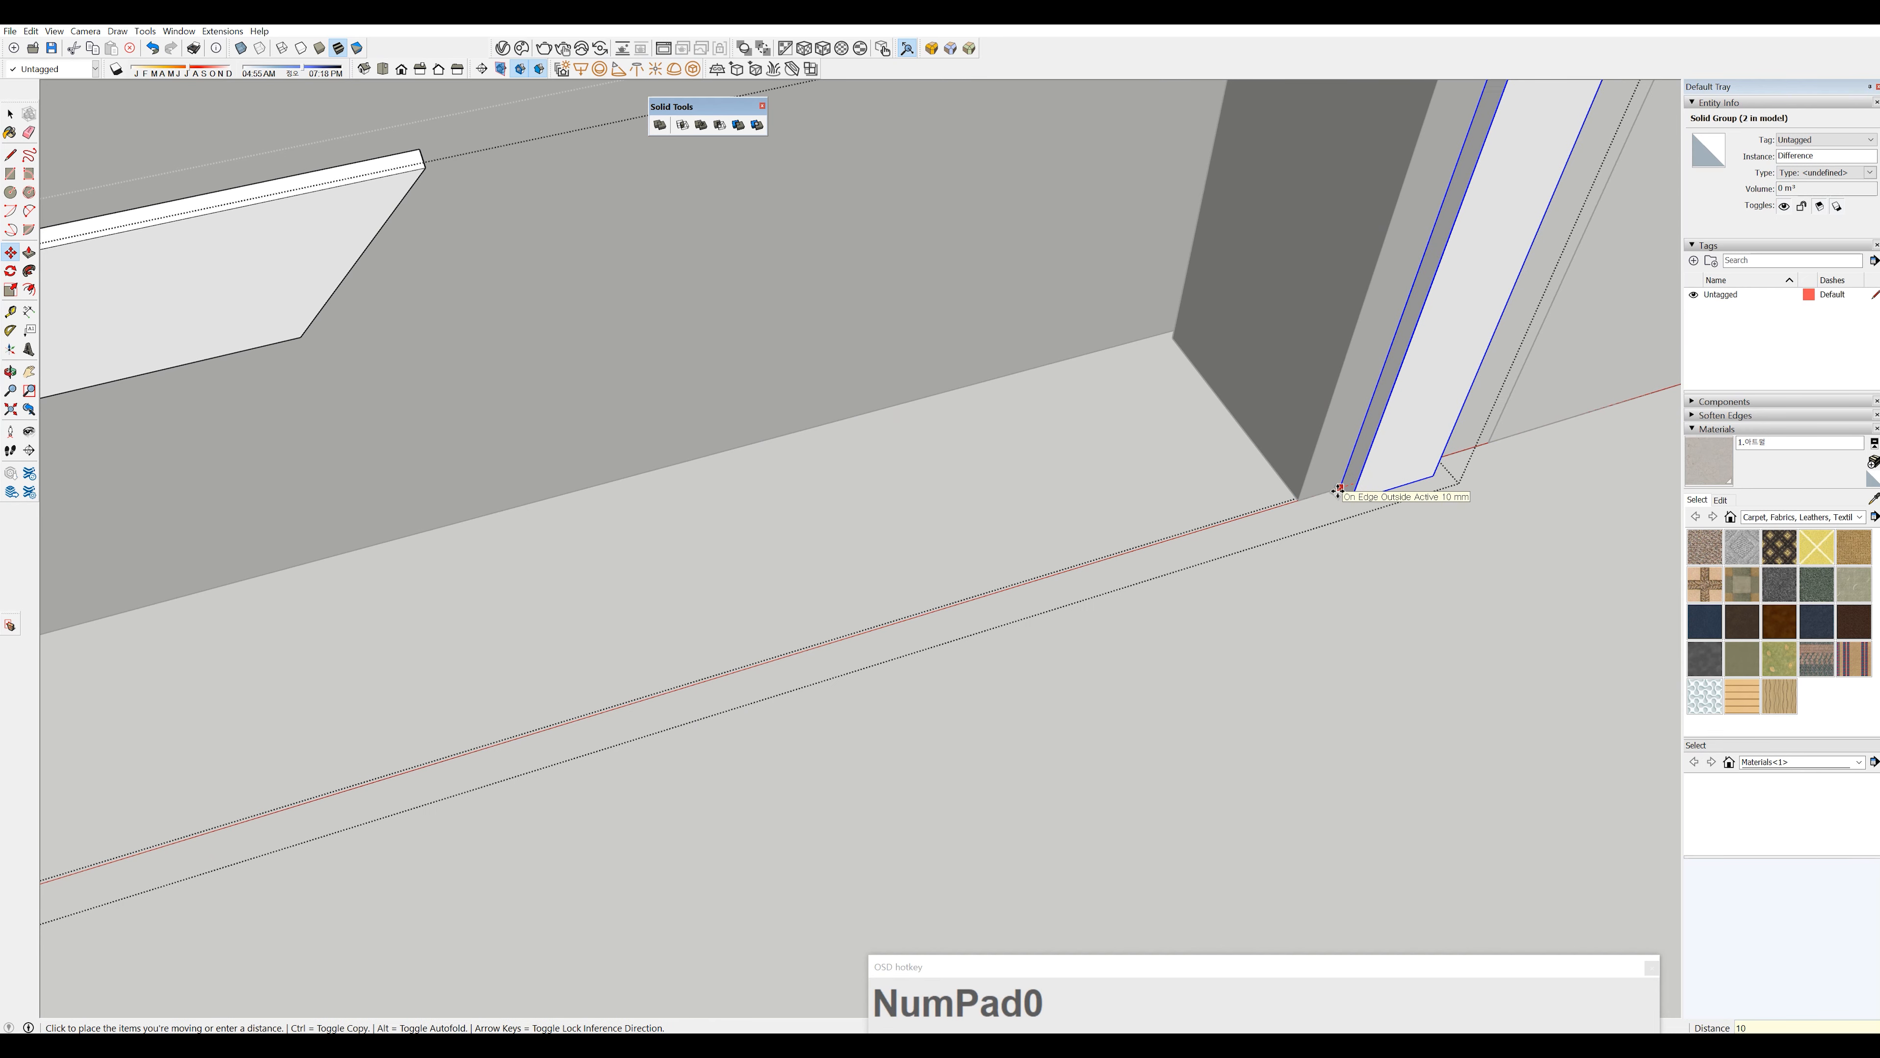
# - Move the casing's top piece straight up along the green axis until its lower edge meets the top edge of the door frame
pyautogui.scroll(-6, 1238, 592)
pyautogui.moveTo(1187, 601); pyautogui.dragTo(793, 464, button='middle')
pyautogui.click(659, 448)
pyautogui.keyDown('shift'); pyautogui.moveTo(605, 467); pyautogui.dragTo(563, 219, button='middle'); pyautogui.keyUp('shift')
pyautogui.scroll(4, 790, 411)
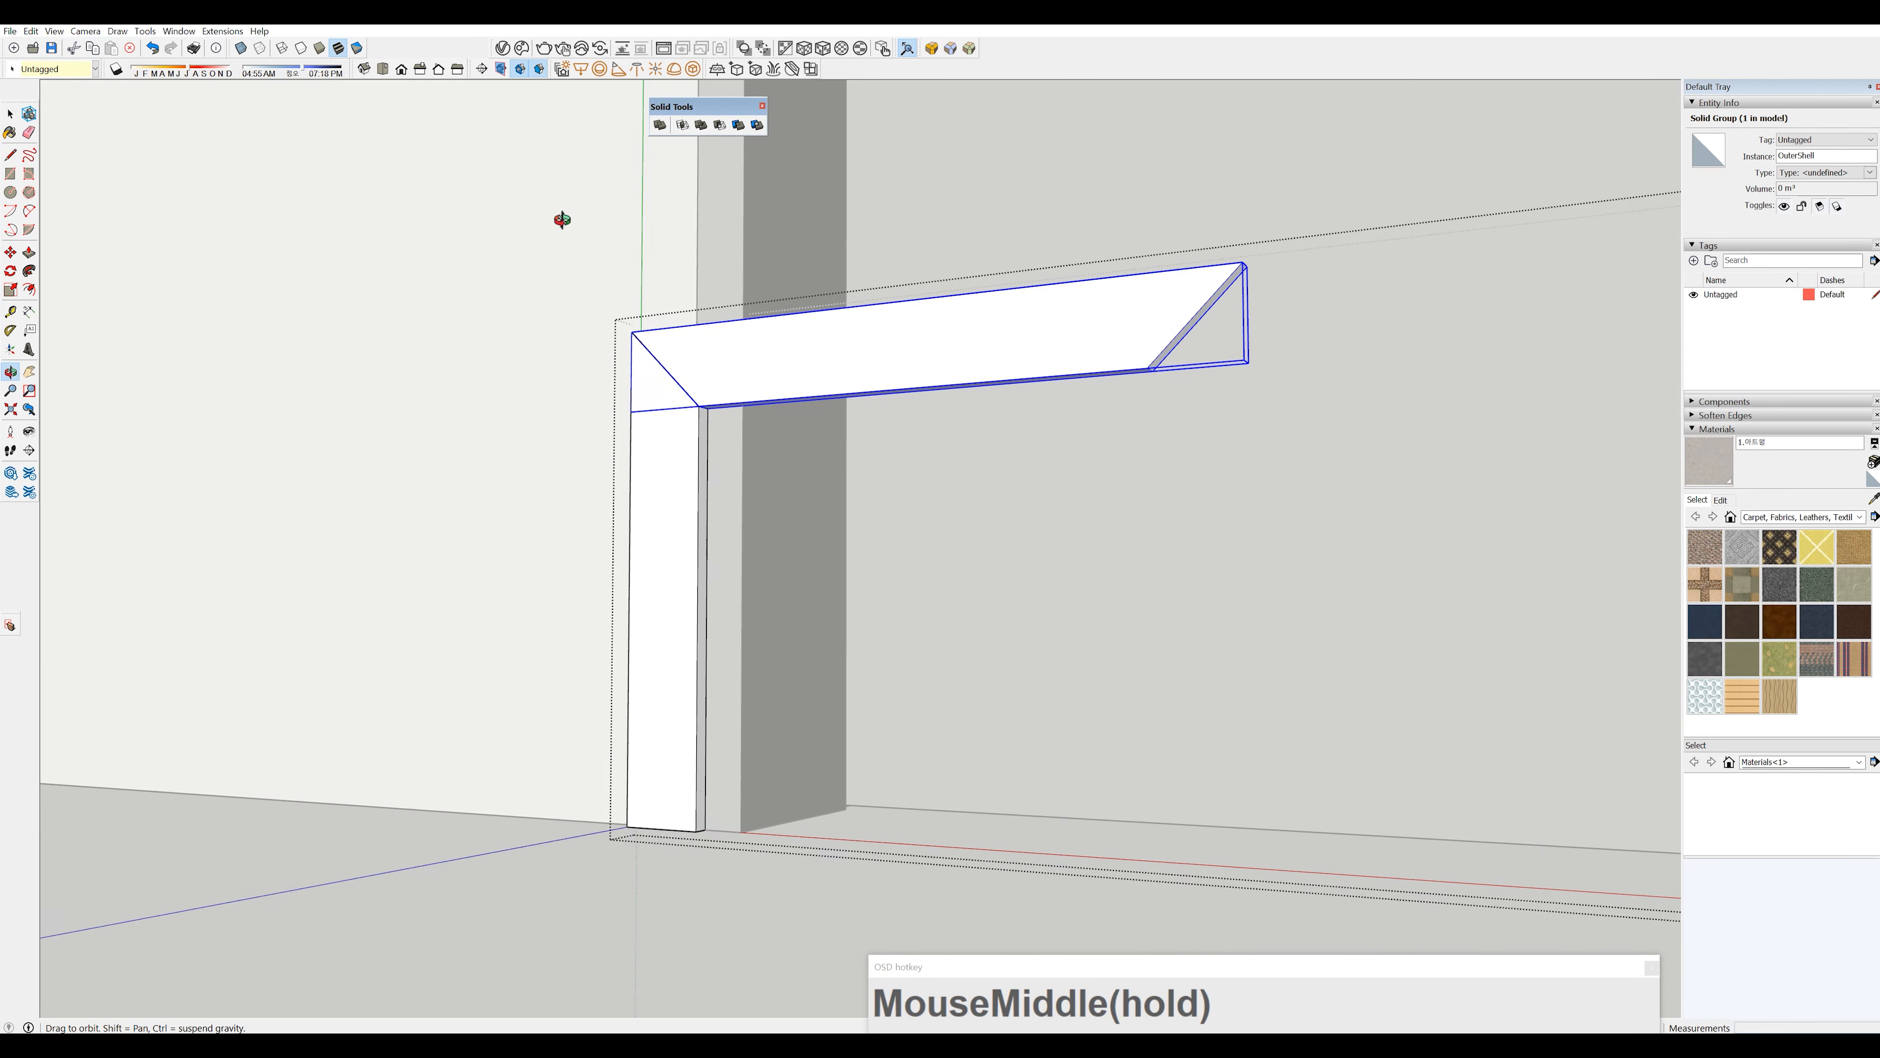
pyautogui.scroll(4, 713, 389)
pyautogui.press('m')
pyautogui.scroll(1, 735, 424)
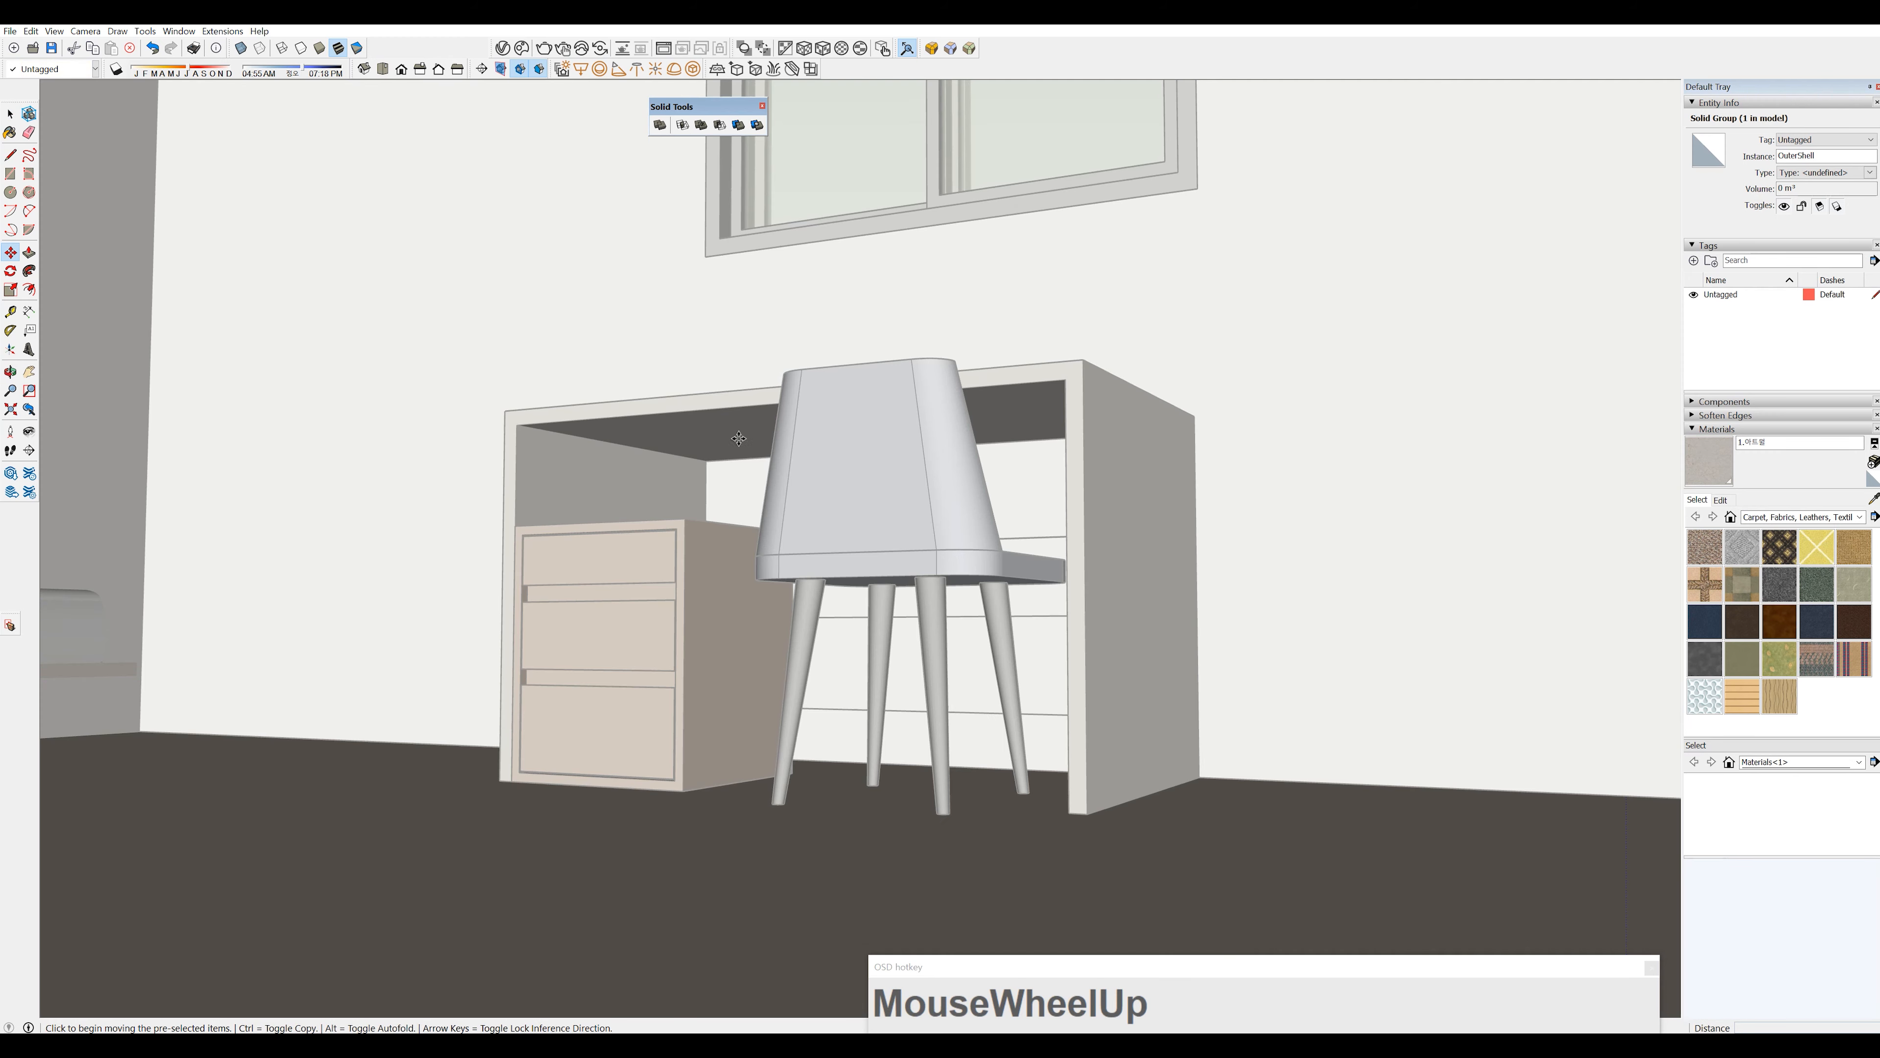
pyautogui.scroll(-3, 736, 430)
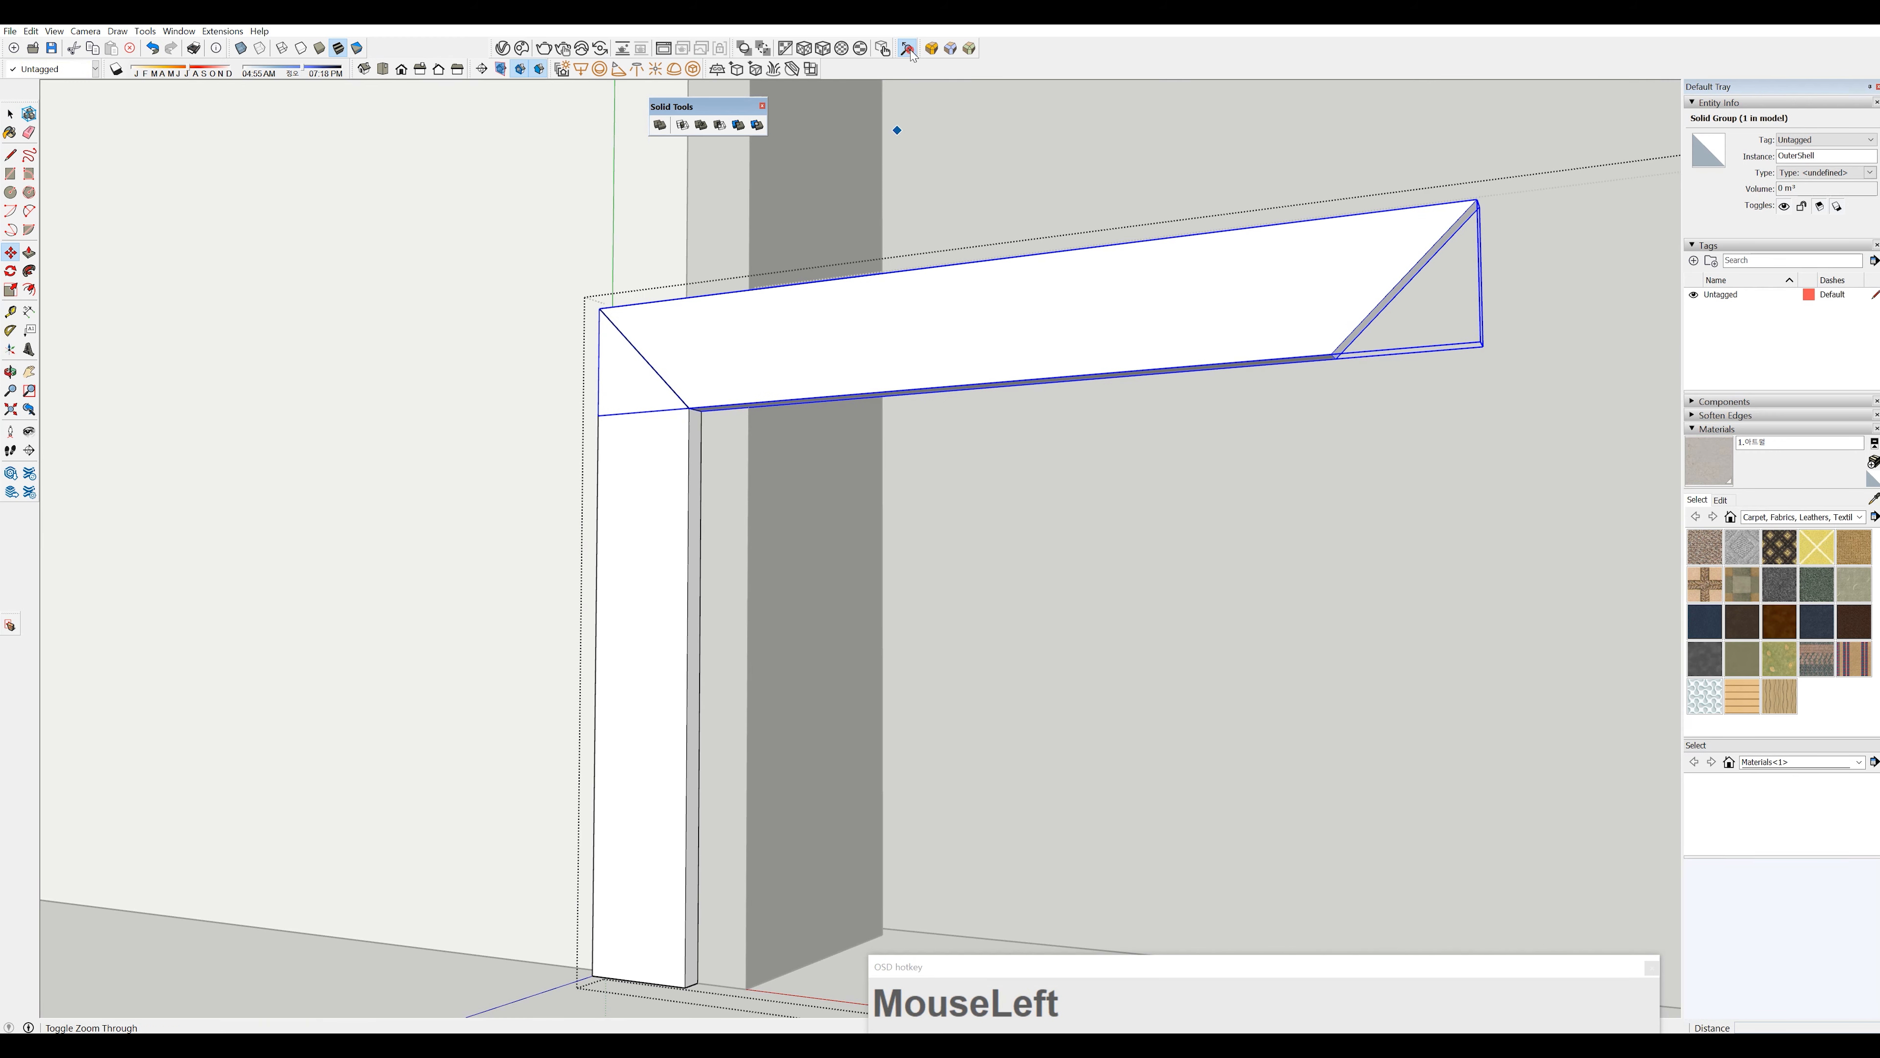
pyautogui.scroll(3, 705, 399)
pyautogui.scroll(2, 706, 400)
pyautogui.click(764, 428)
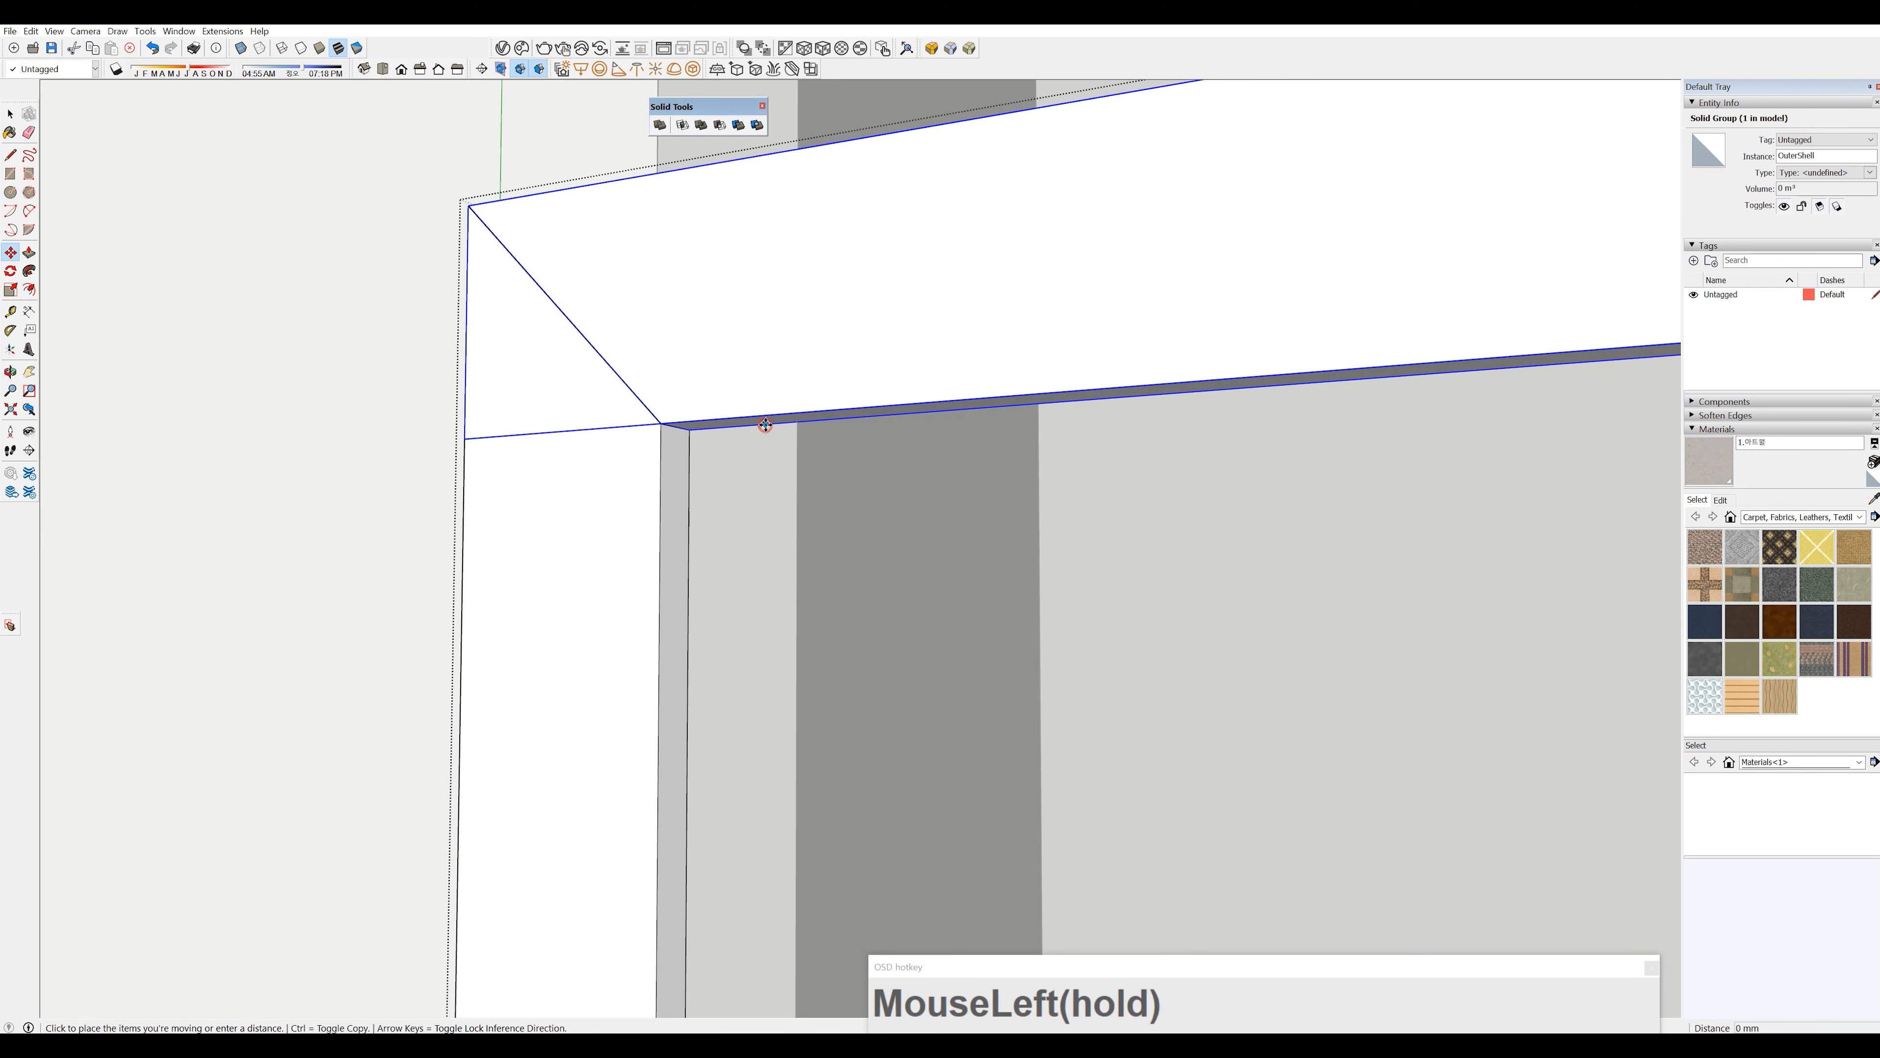
pyautogui.scroll(-2, 766, 323)
pyautogui.keyDown('shift'); pyautogui.moveTo(767, 302); pyautogui.dragTo(843, 861, button='middle'); pyautogui.keyUp('shift')
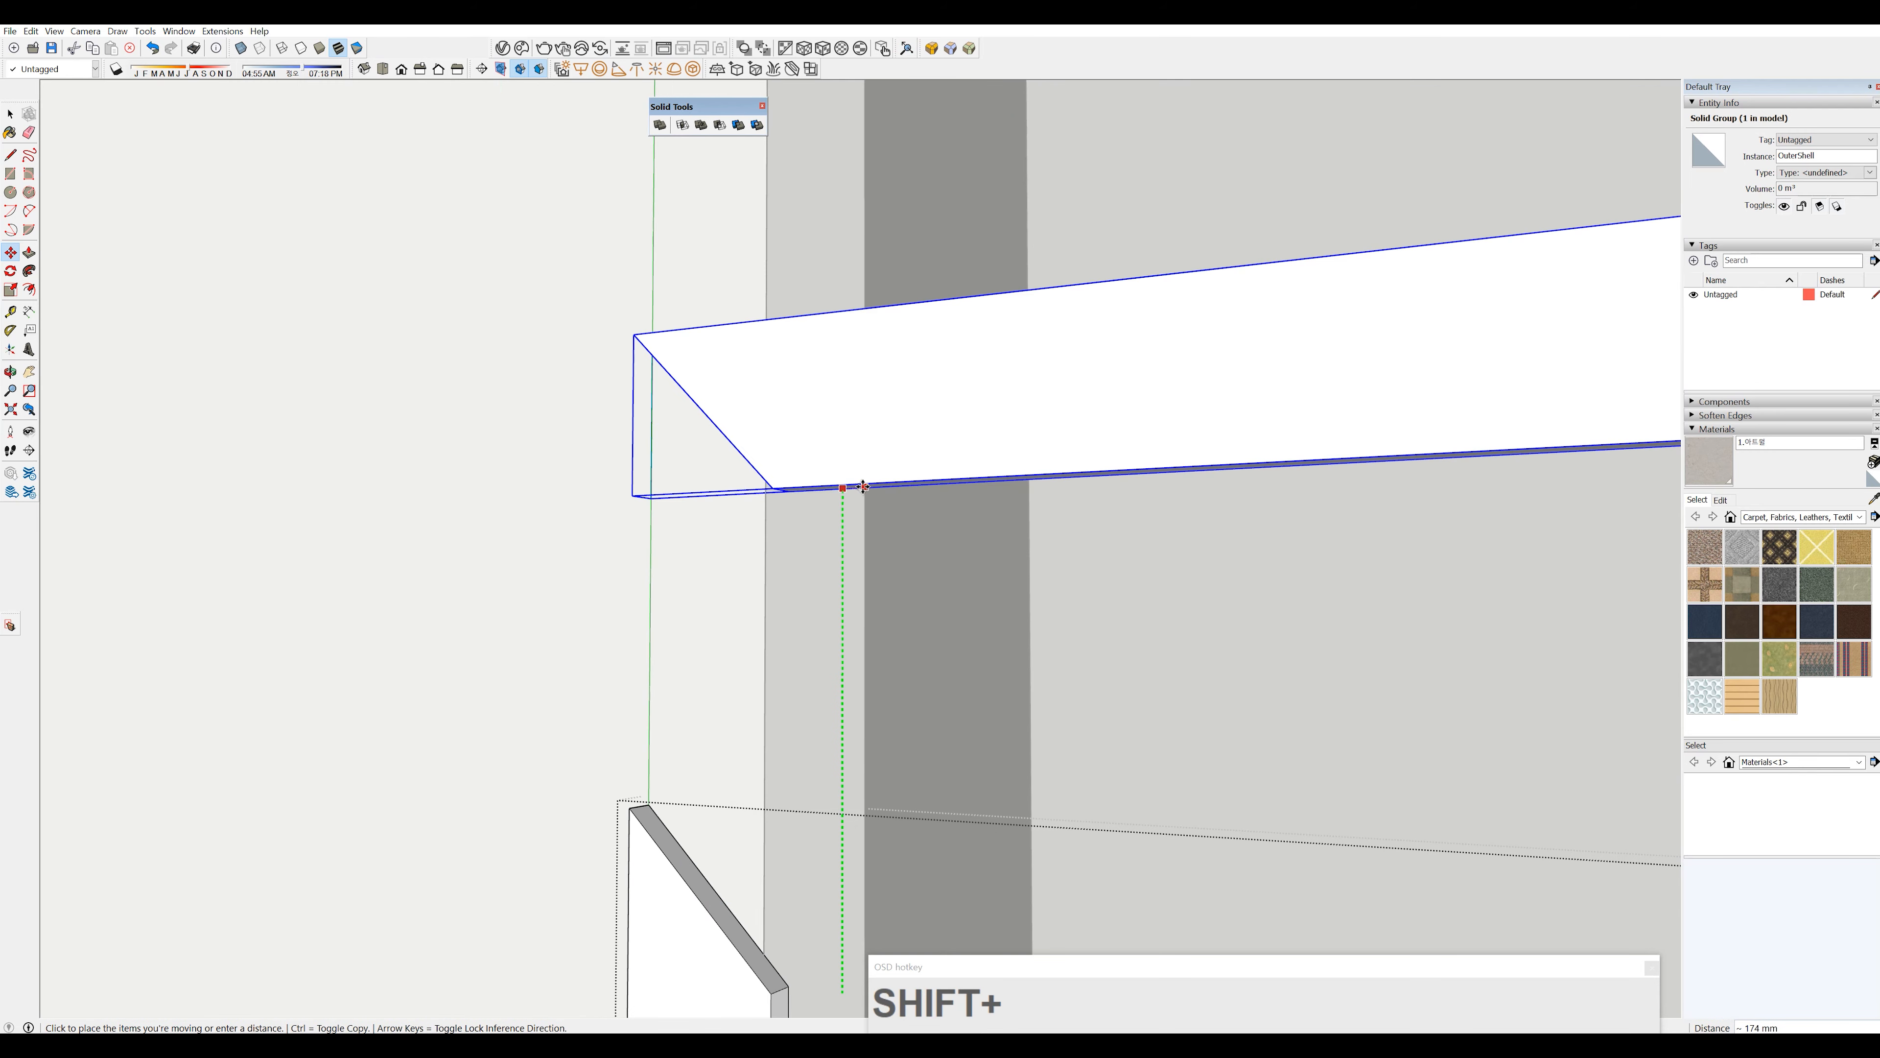
pyautogui.keyDown('shift'); pyautogui.moveTo(853, 429); pyautogui.dragTo(891, 815, button='middle'); pyautogui.keyUp('shift')
pyautogui.keyDown('shift'); pyautogui.scroll(-1, 868, 318); pyautogui.keyUp('shift')
pyautogui.keyDown('shift'); pyautogui.moveTo(868, 336); pyautogui.dragTo(877, 513, button='middle'); pyautogui.keyUp('shift')
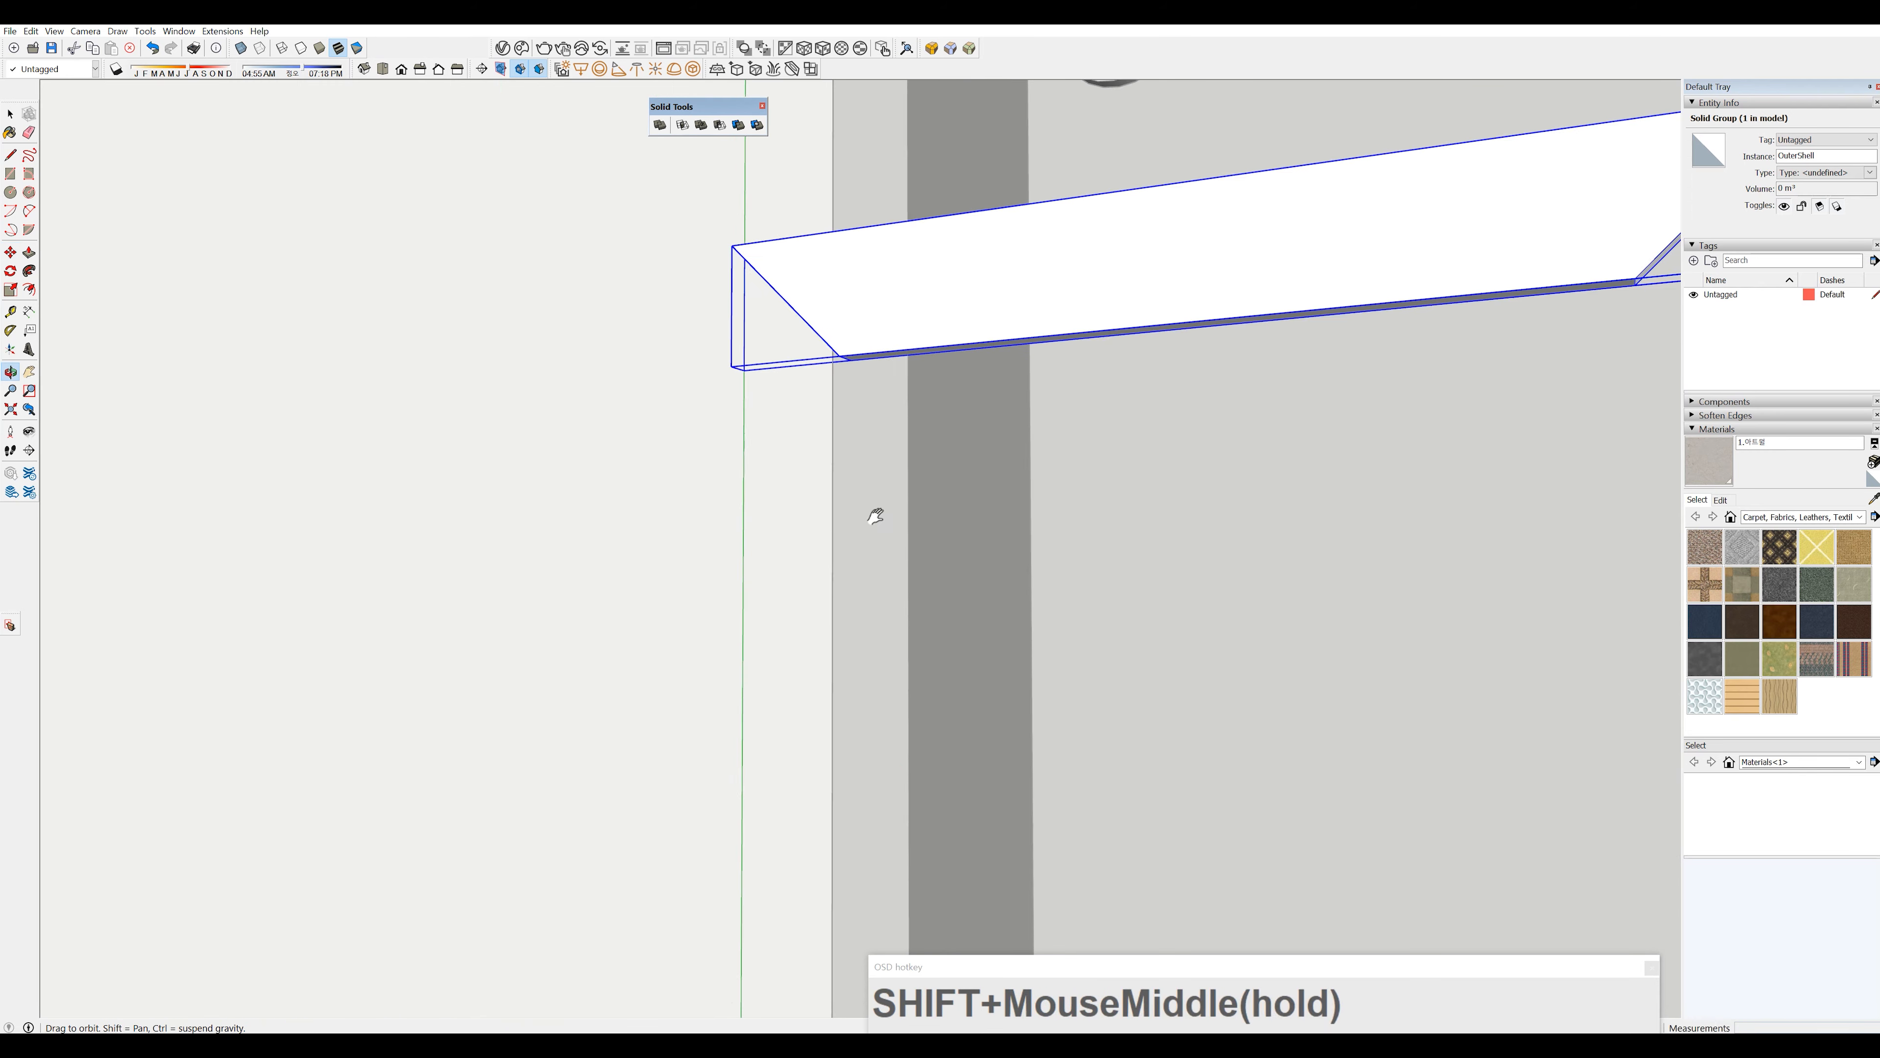
pyautogui.keyDown('shift'); pyautogui.scroll(-4, 876, 513); pyautogui.keyUp('shift')
pyautogui.keyDown('shift'); pyautogui.moveTo(860, 227); pyautogui.dragTo(881, 818, button='middle'); pyautogui.keyUp('shift')
pyautogui.scroll(1, 880, 288)
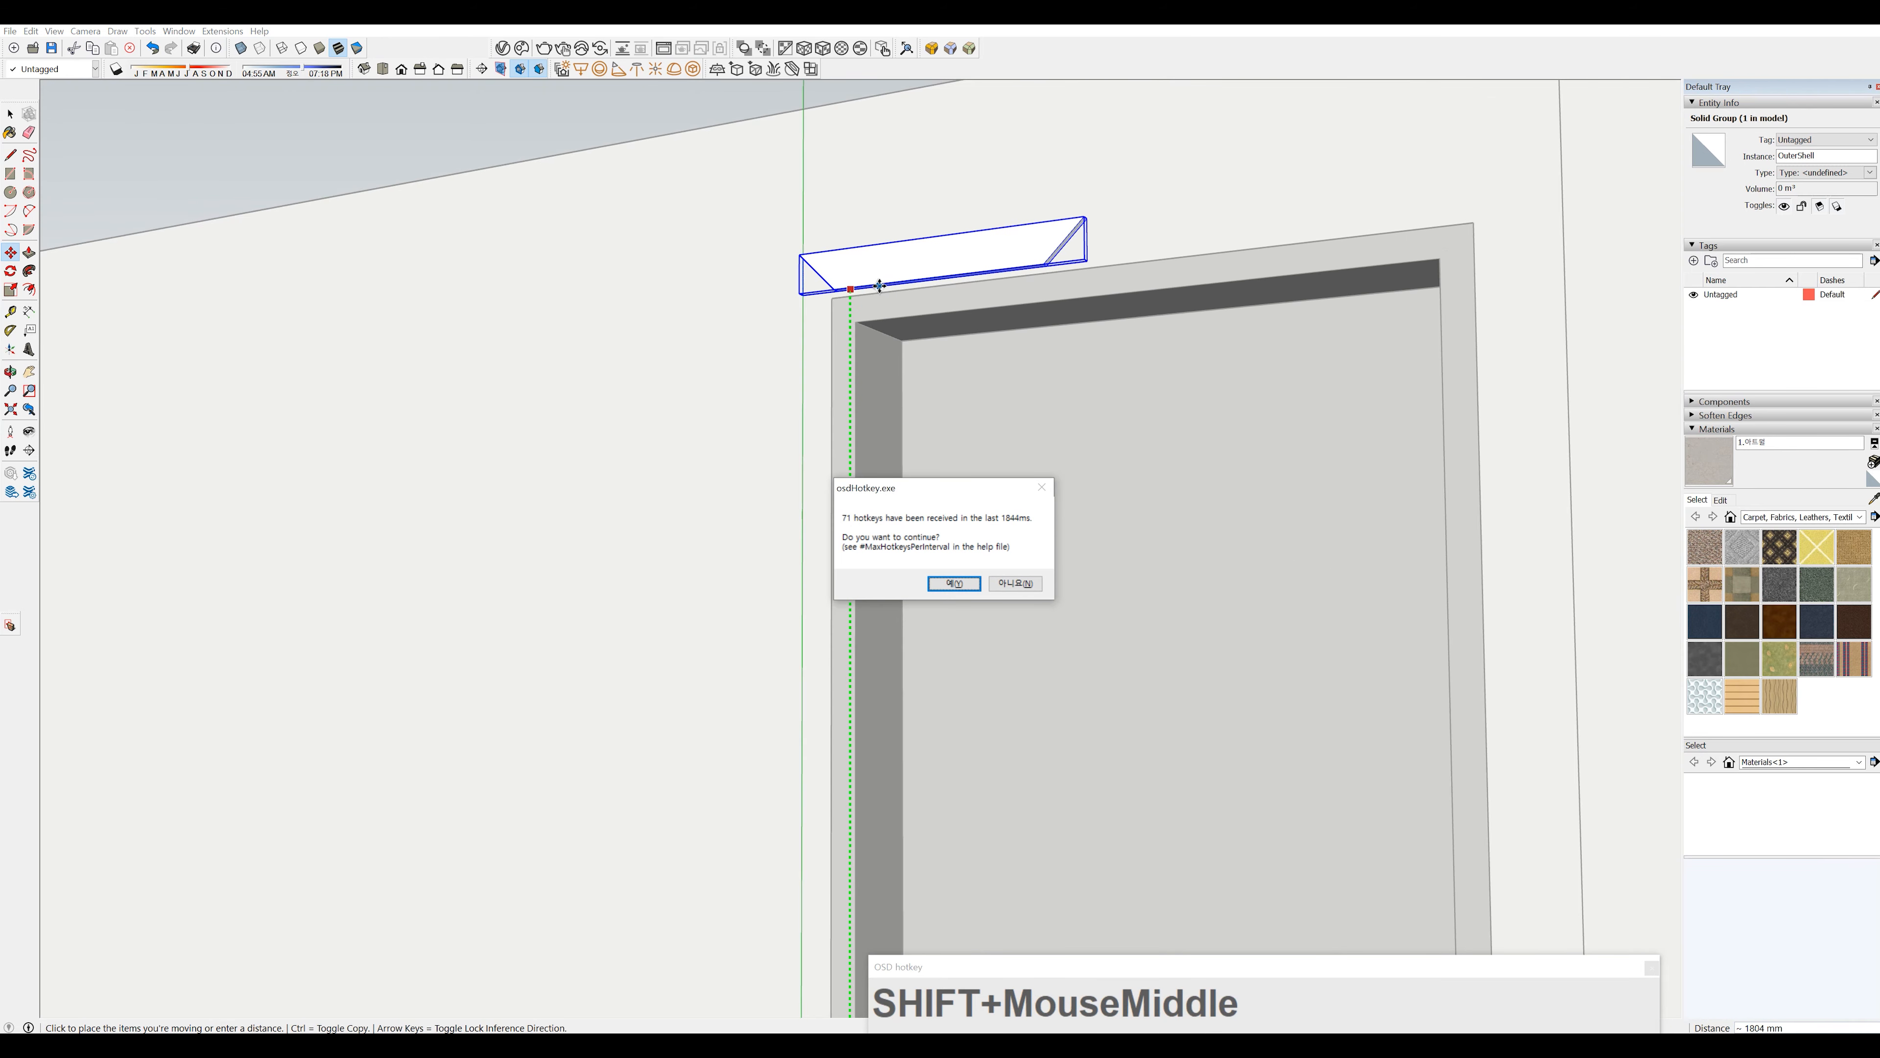
pyautogui.click(879, 291)
# - Lower the top piece 10 mm so it overlaps the upper edge of the door frame
pyautogui.moveTo(904, 299); pyautogui.dragTo(1026, 453, button='middle')
pyautogui.scroll(2, 1150, 389)
pyautogui.moveTo(1102, 378); pyautogui.dragTo(1229, 334, button='middle')
pyautogui.press('m')
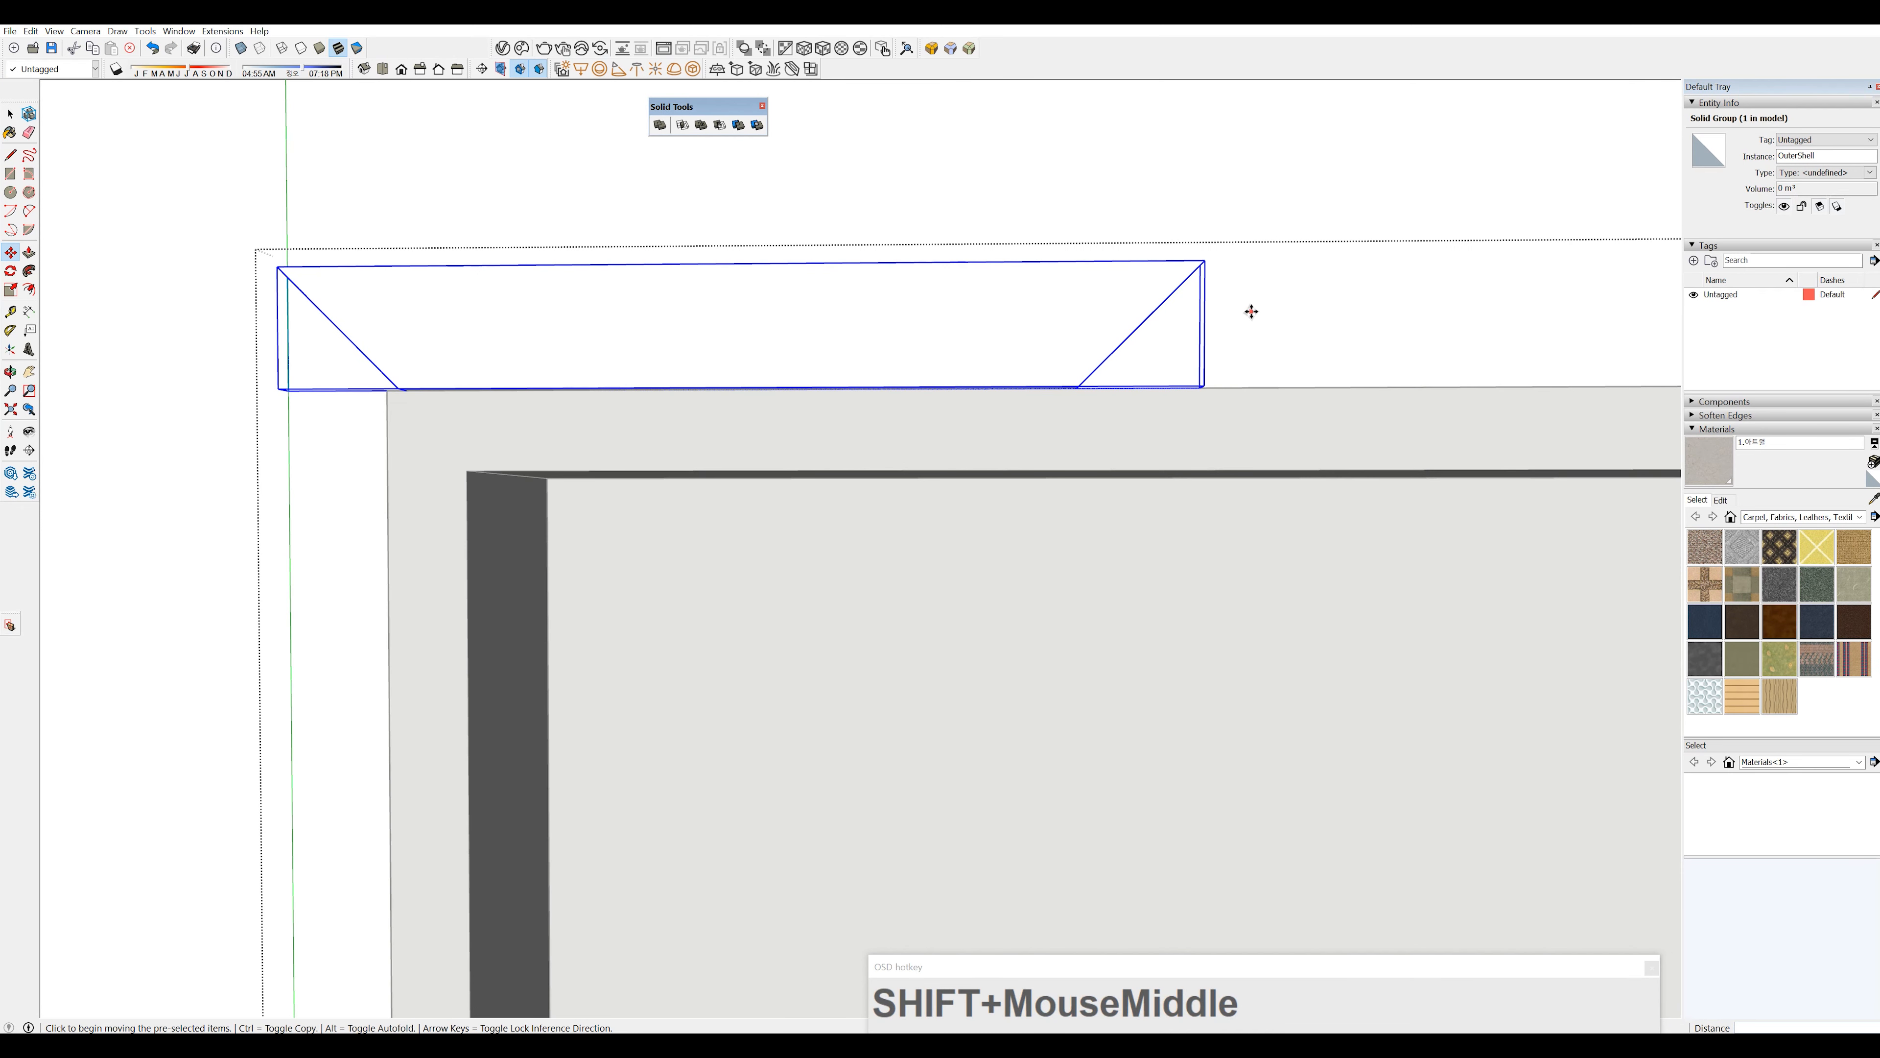
pyautogui.click(1251, 312)
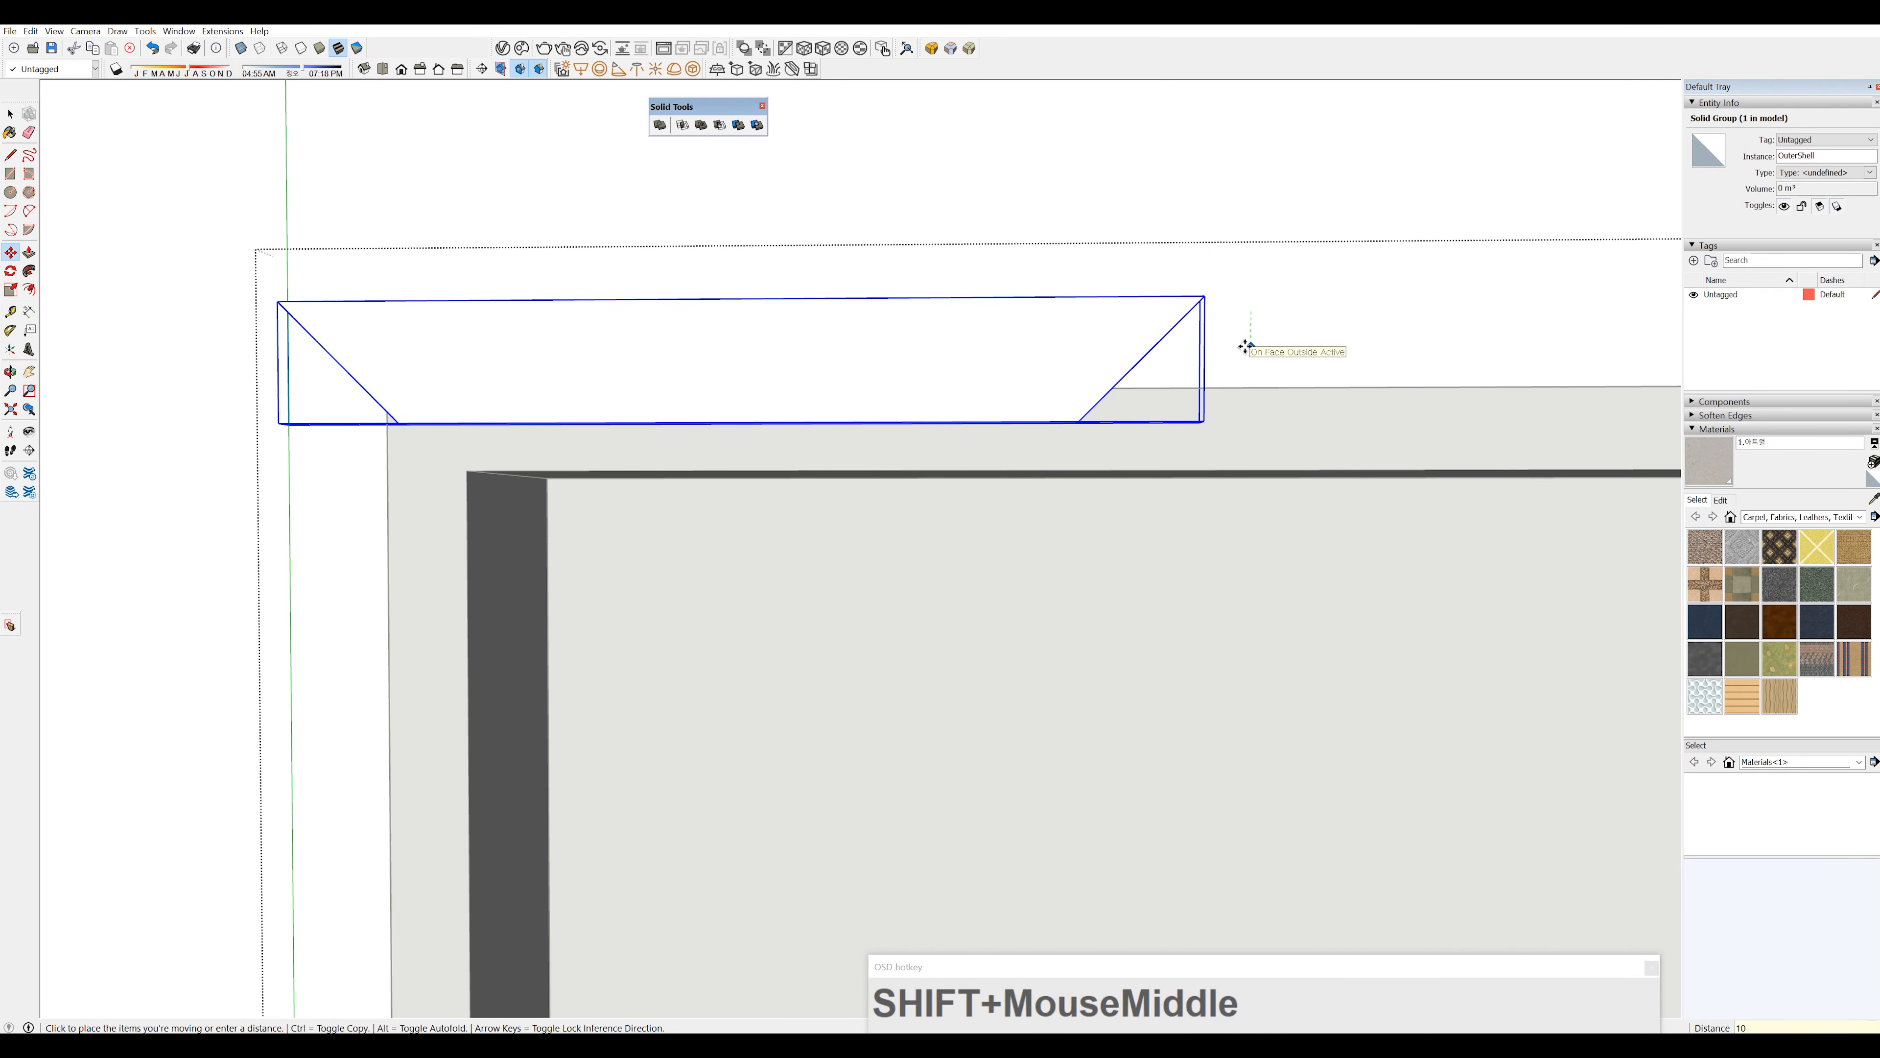
pyautogui.press('Return')
# - Inside the casing's left upright, move its mitred upper end straight up along the green axis to meet the top piece's outer corner
pyautogui.press('space')
pyautogui.scroll(-6, 1050, 591)
pyautogui.keyDown('shift'); pyautogui.moveTo(967, 596); pyautogui.dragTo(898, 298, button='middle'); pyautogui.keyUp('shift')
pyautogui.scroll(-2, 872, 765)
pyautogui.keyDown('shift'); pyautogui.moveTo(872, 765); pyautogui.dragTo(844, 544, button='middle'); pyautogui.keyUp('shift')
pyautogui.scroll(2, 774, 770)
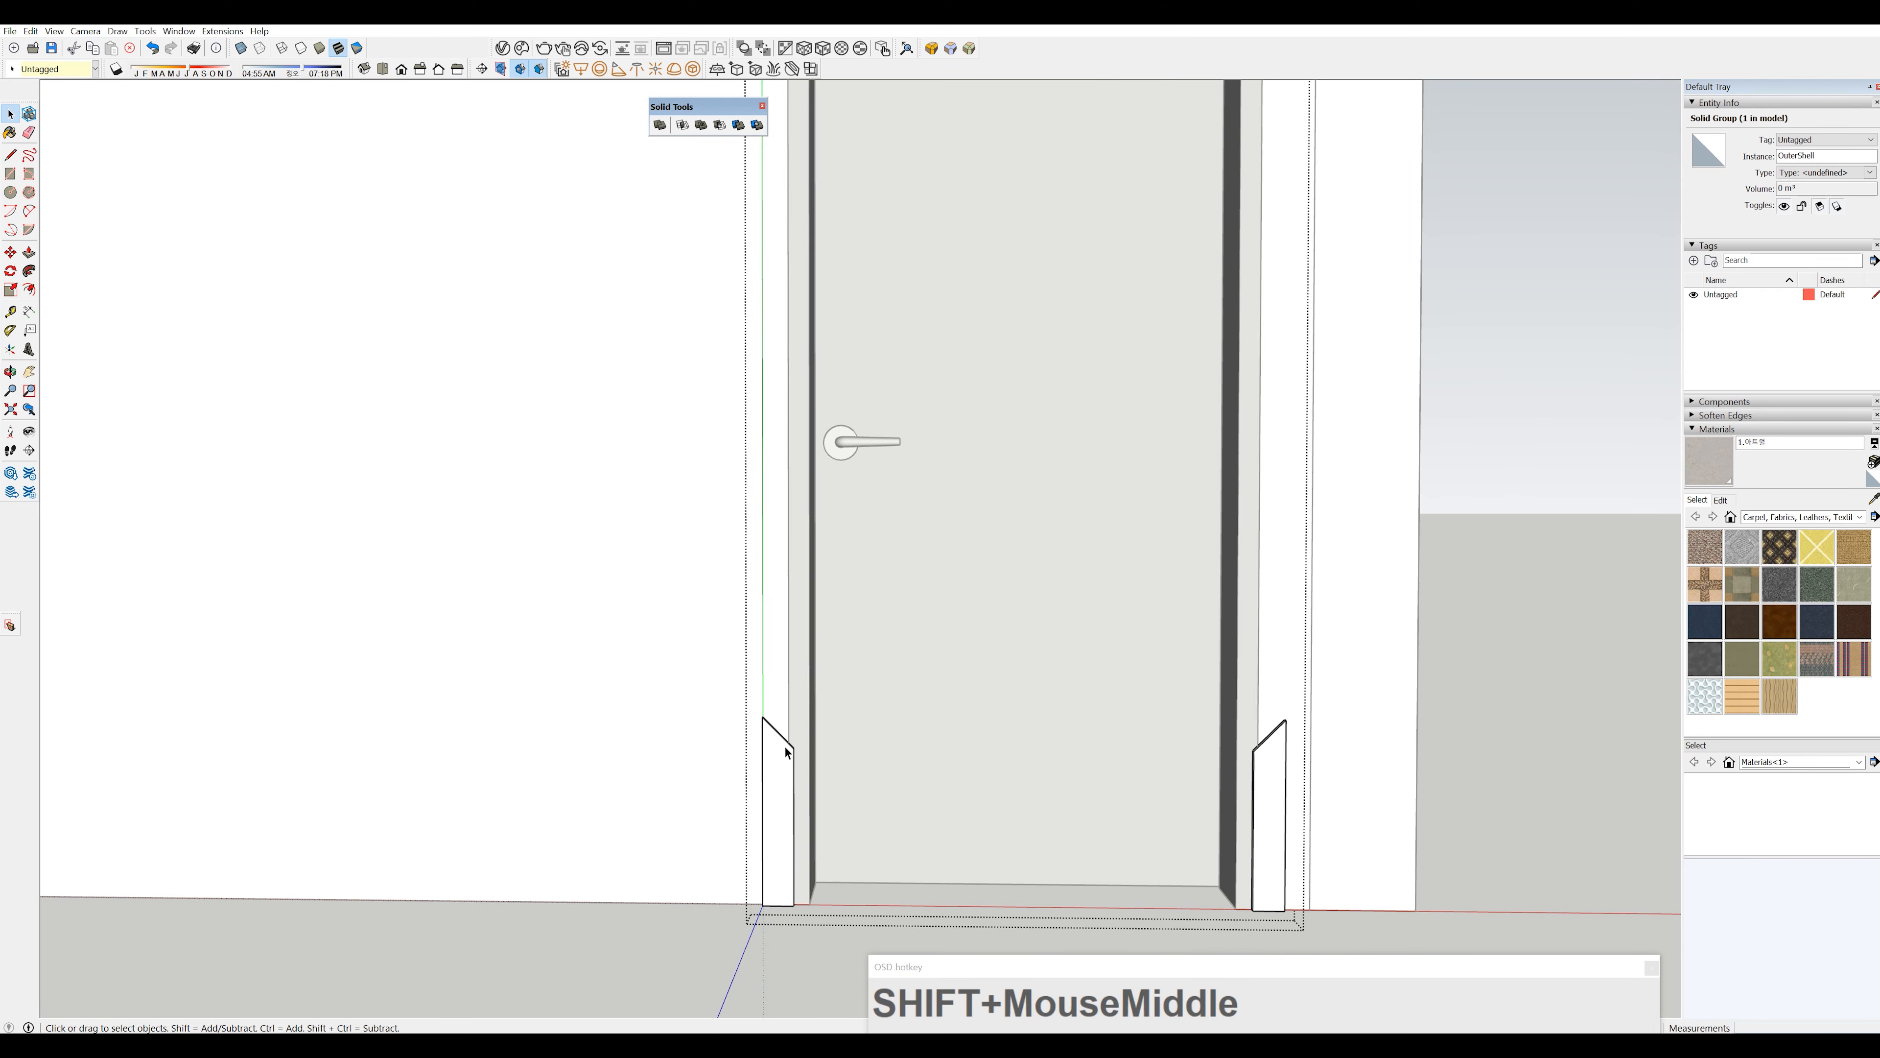
pyautogui.doubleClick(784, 745)
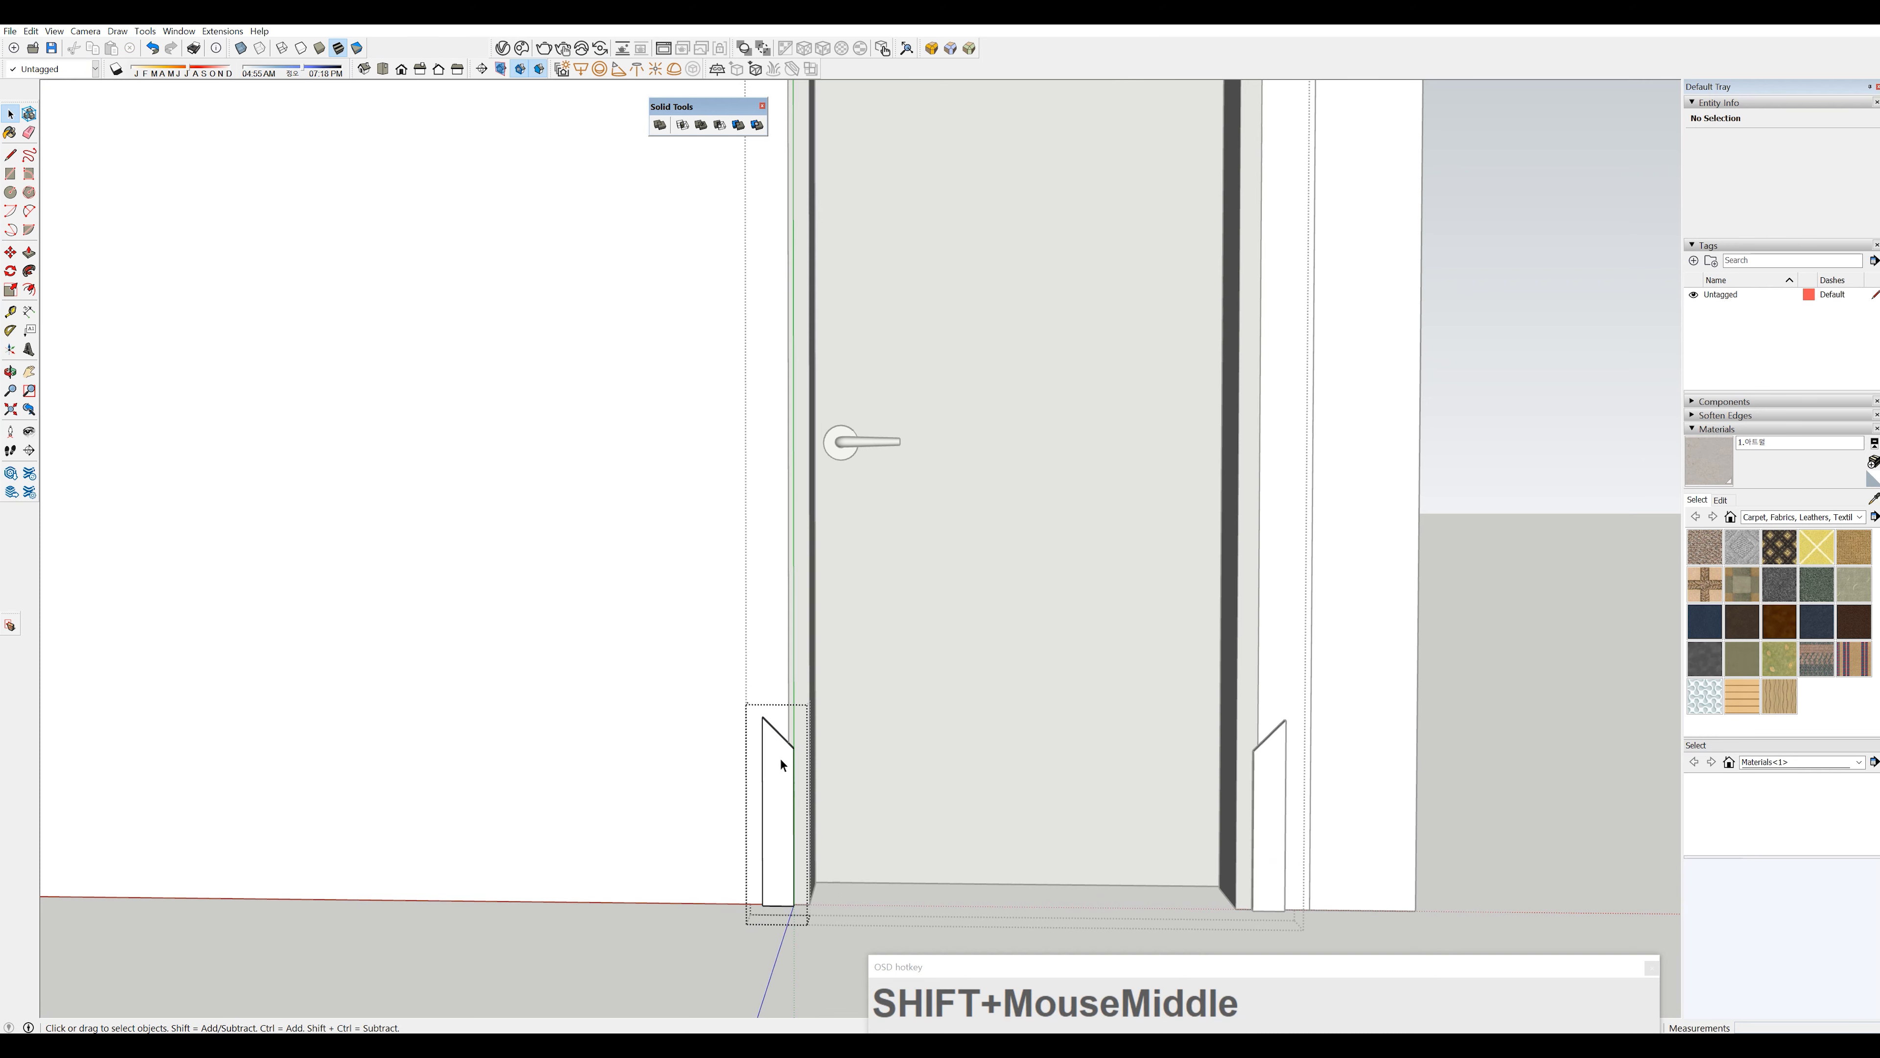
pyautogui.scroll(2, 771, 743)
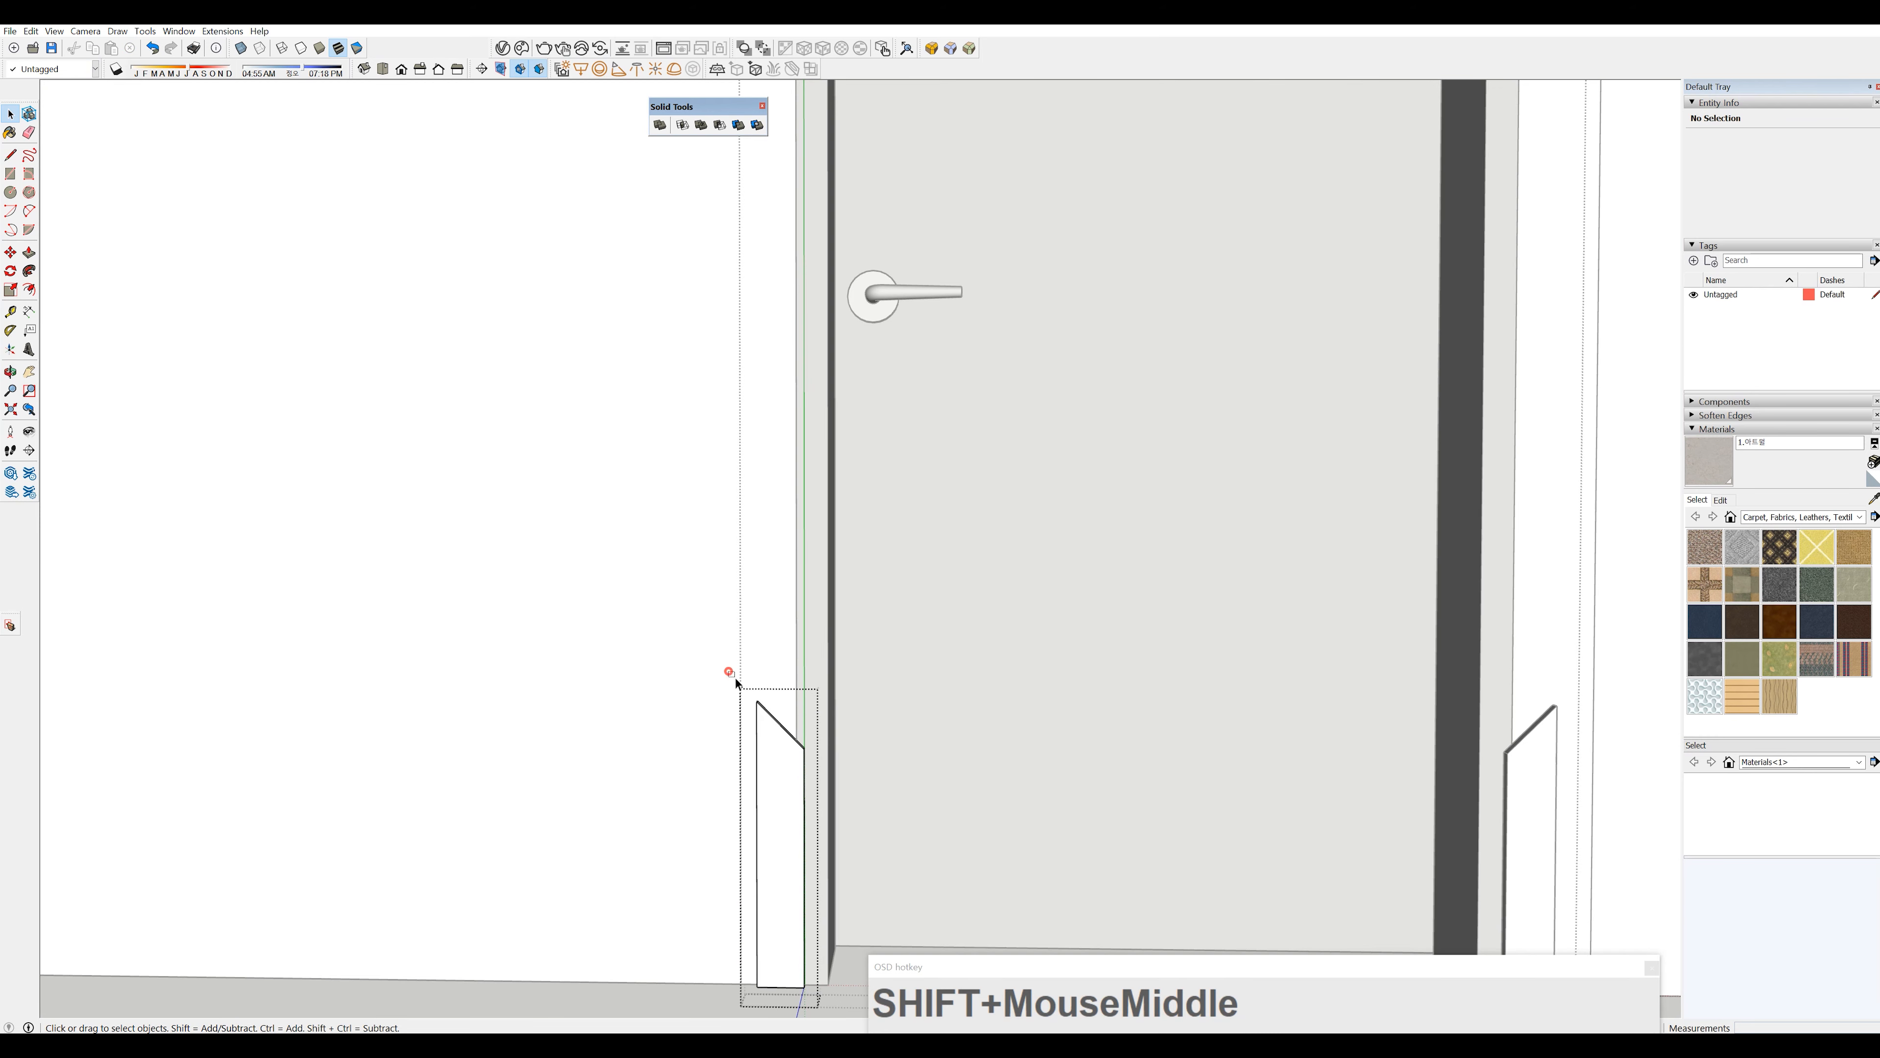
pyautogui.moveTo(836, 781); pyautogui.dragTo(836, 782)
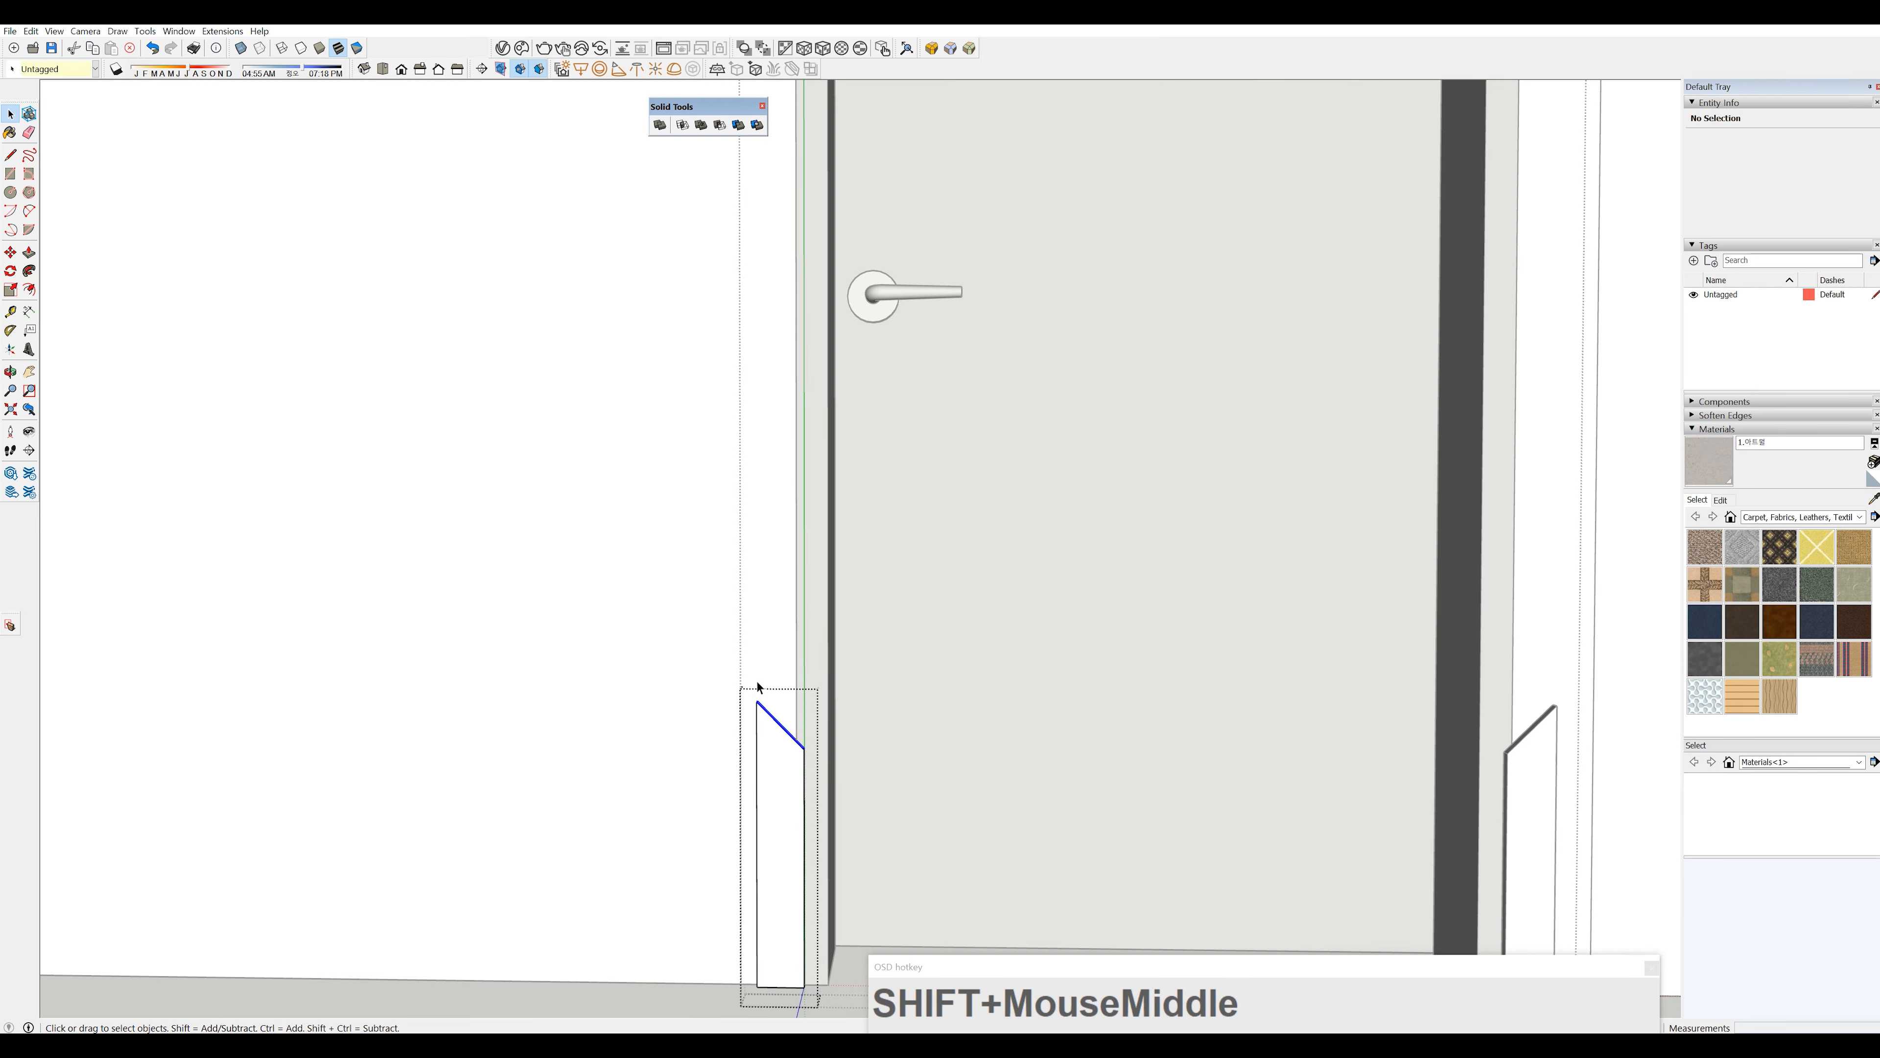
pyautogui.moveTo(712, 637); pyautogui.dragTo(777, 724)
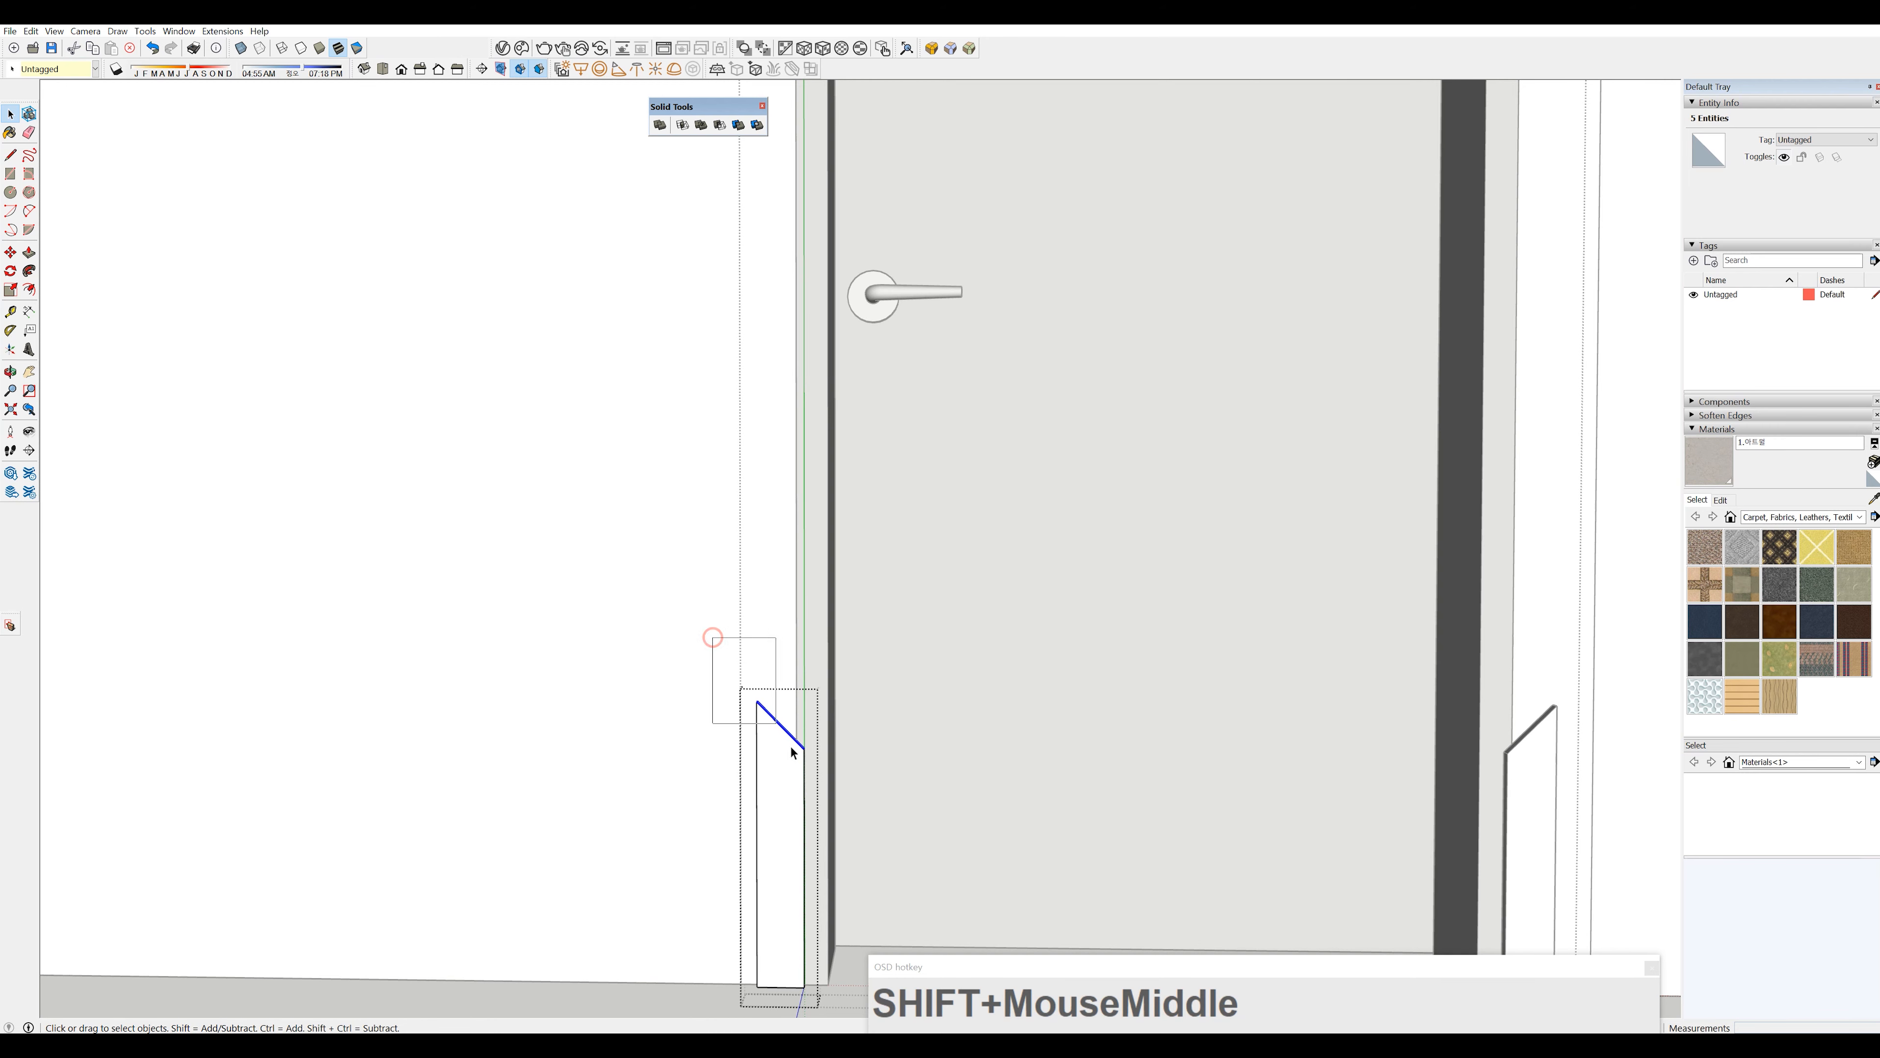
pyautogui.moveTo(836, 801); pyautogui.dragTo(835, 800)
pyautogui.scroll(1, 770, 698)
pyautogui.press('m')
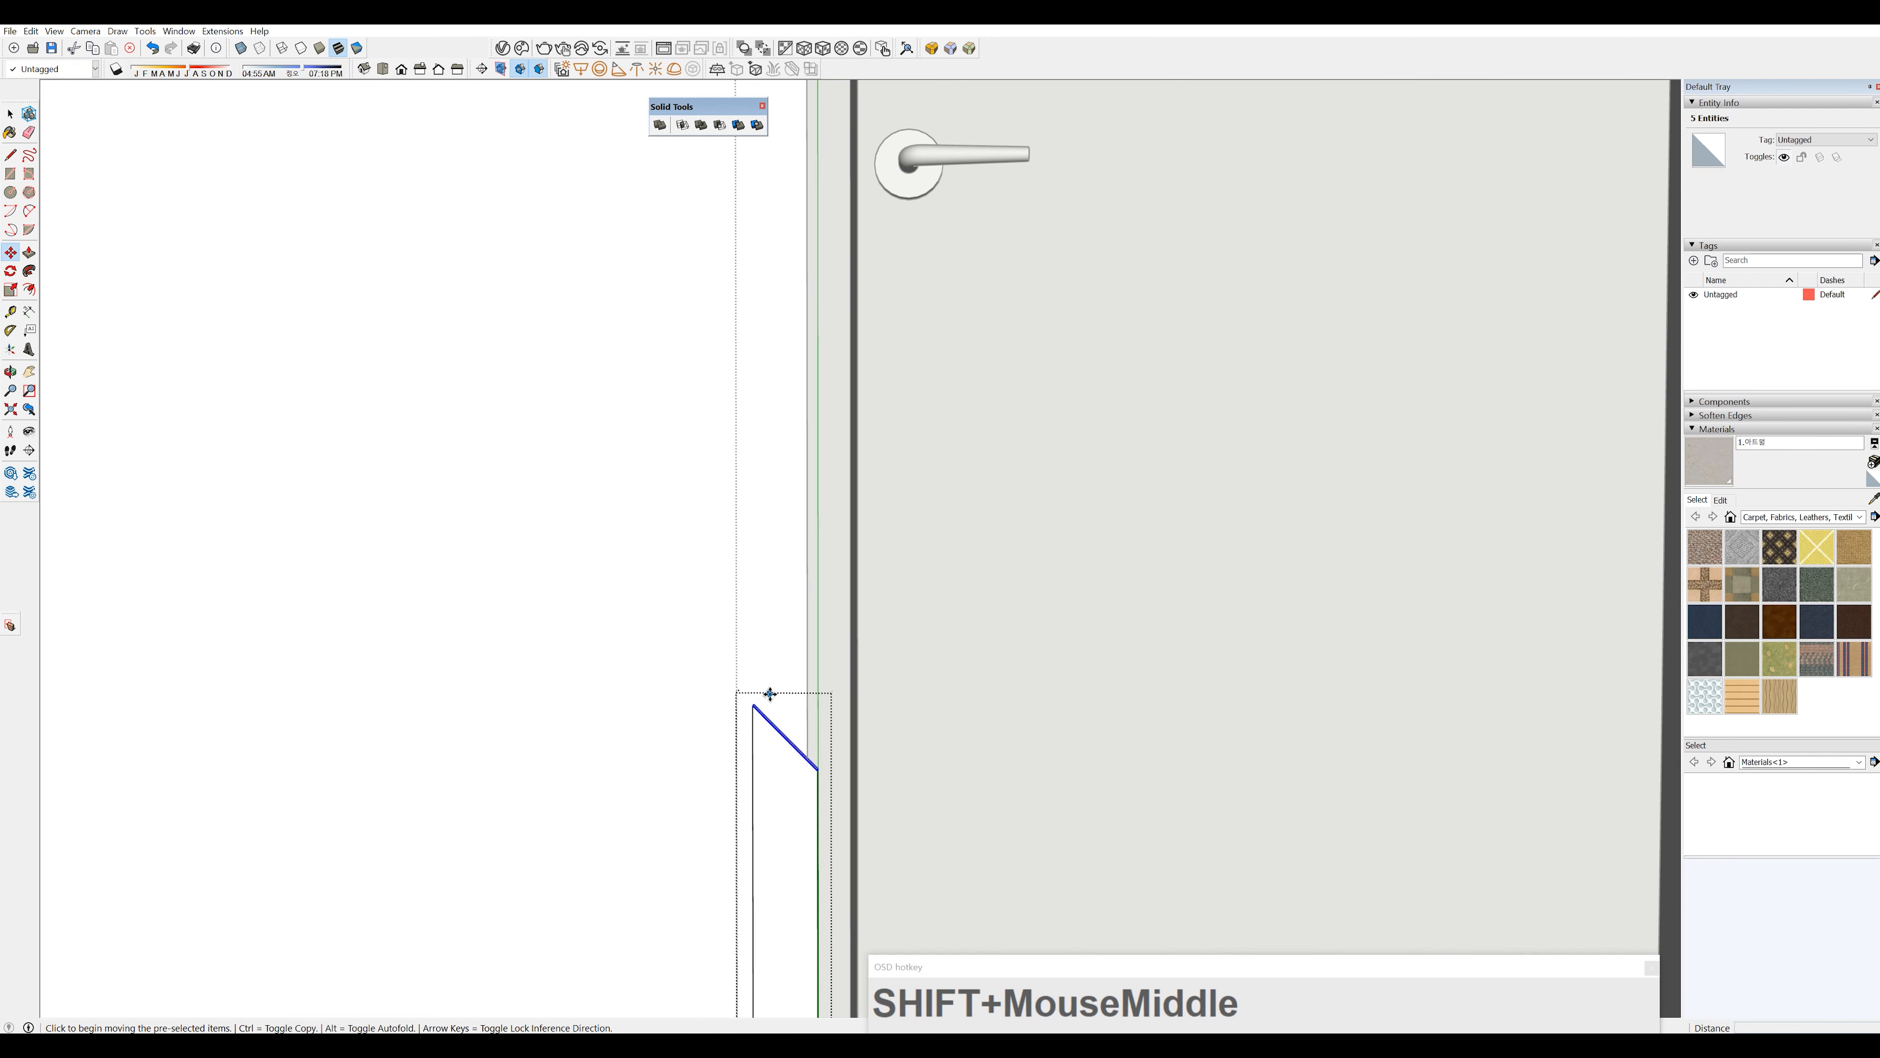
pyautogui.click(750, 708)
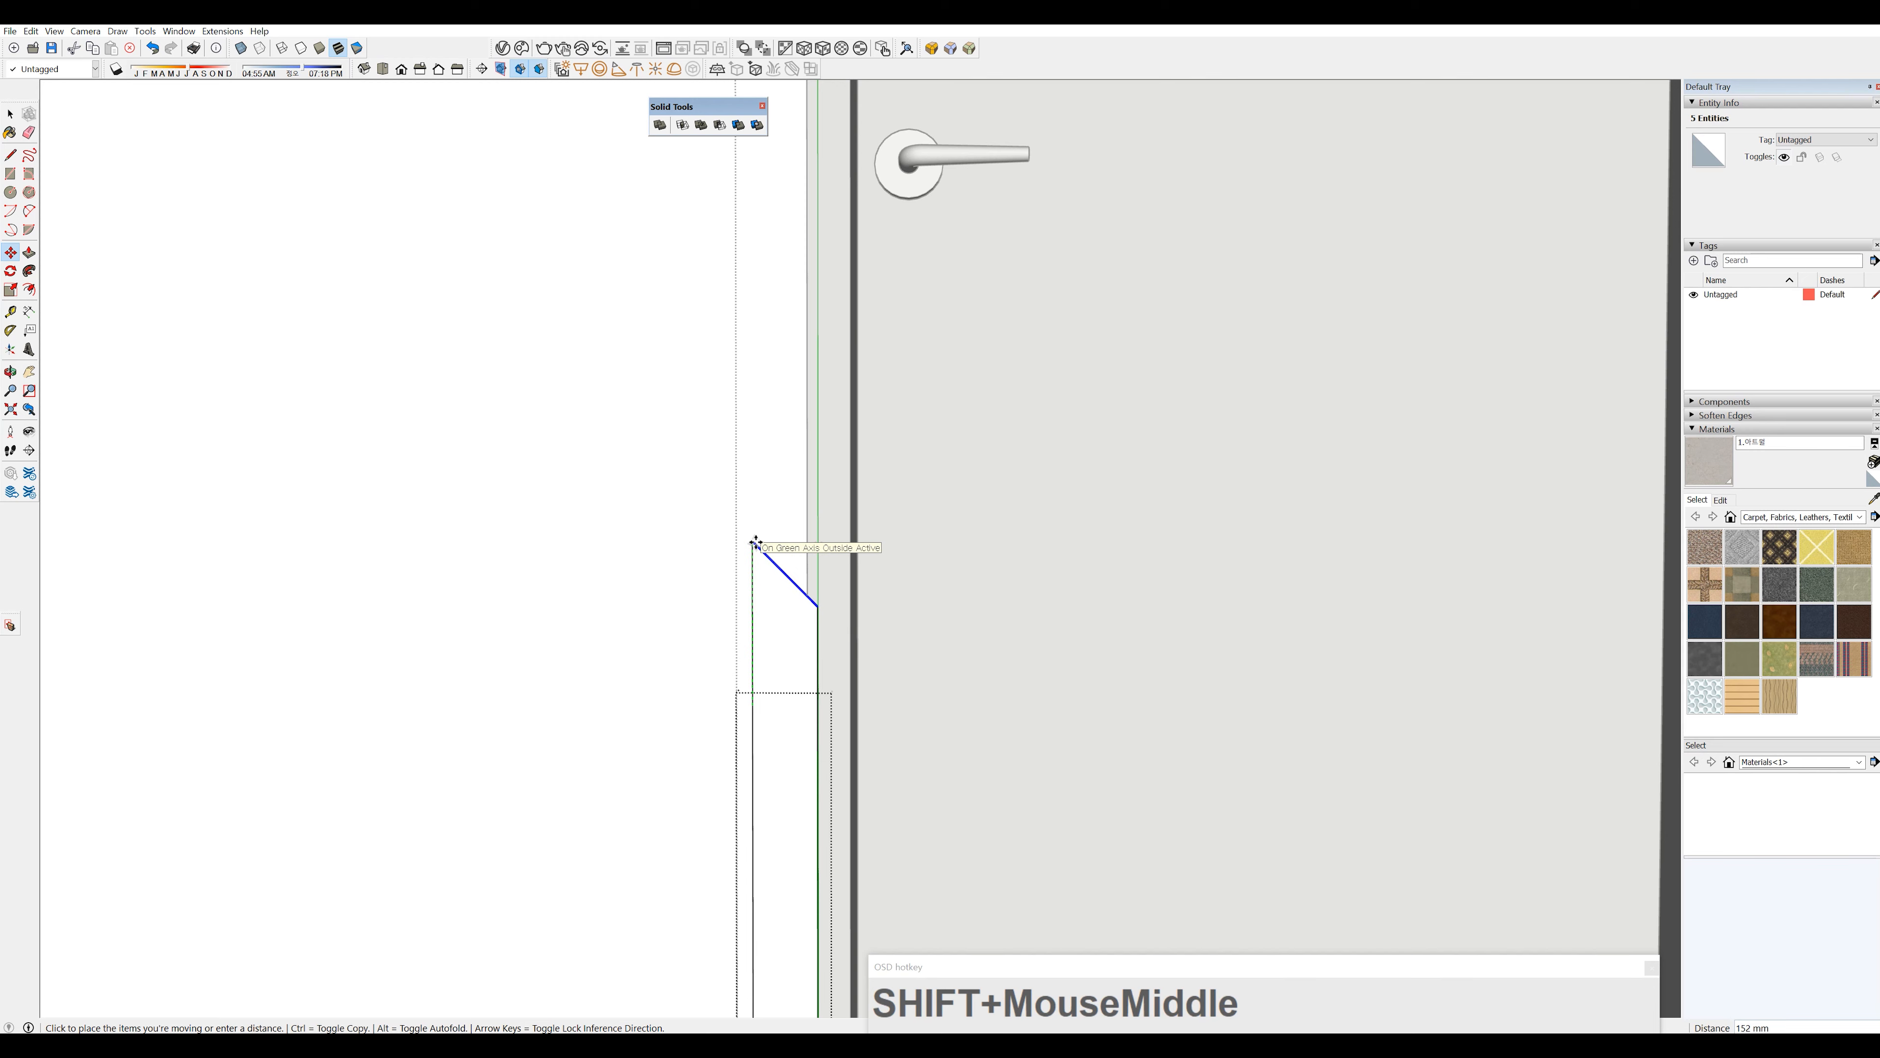
pyautogui.scroll(-6, 746, 575)
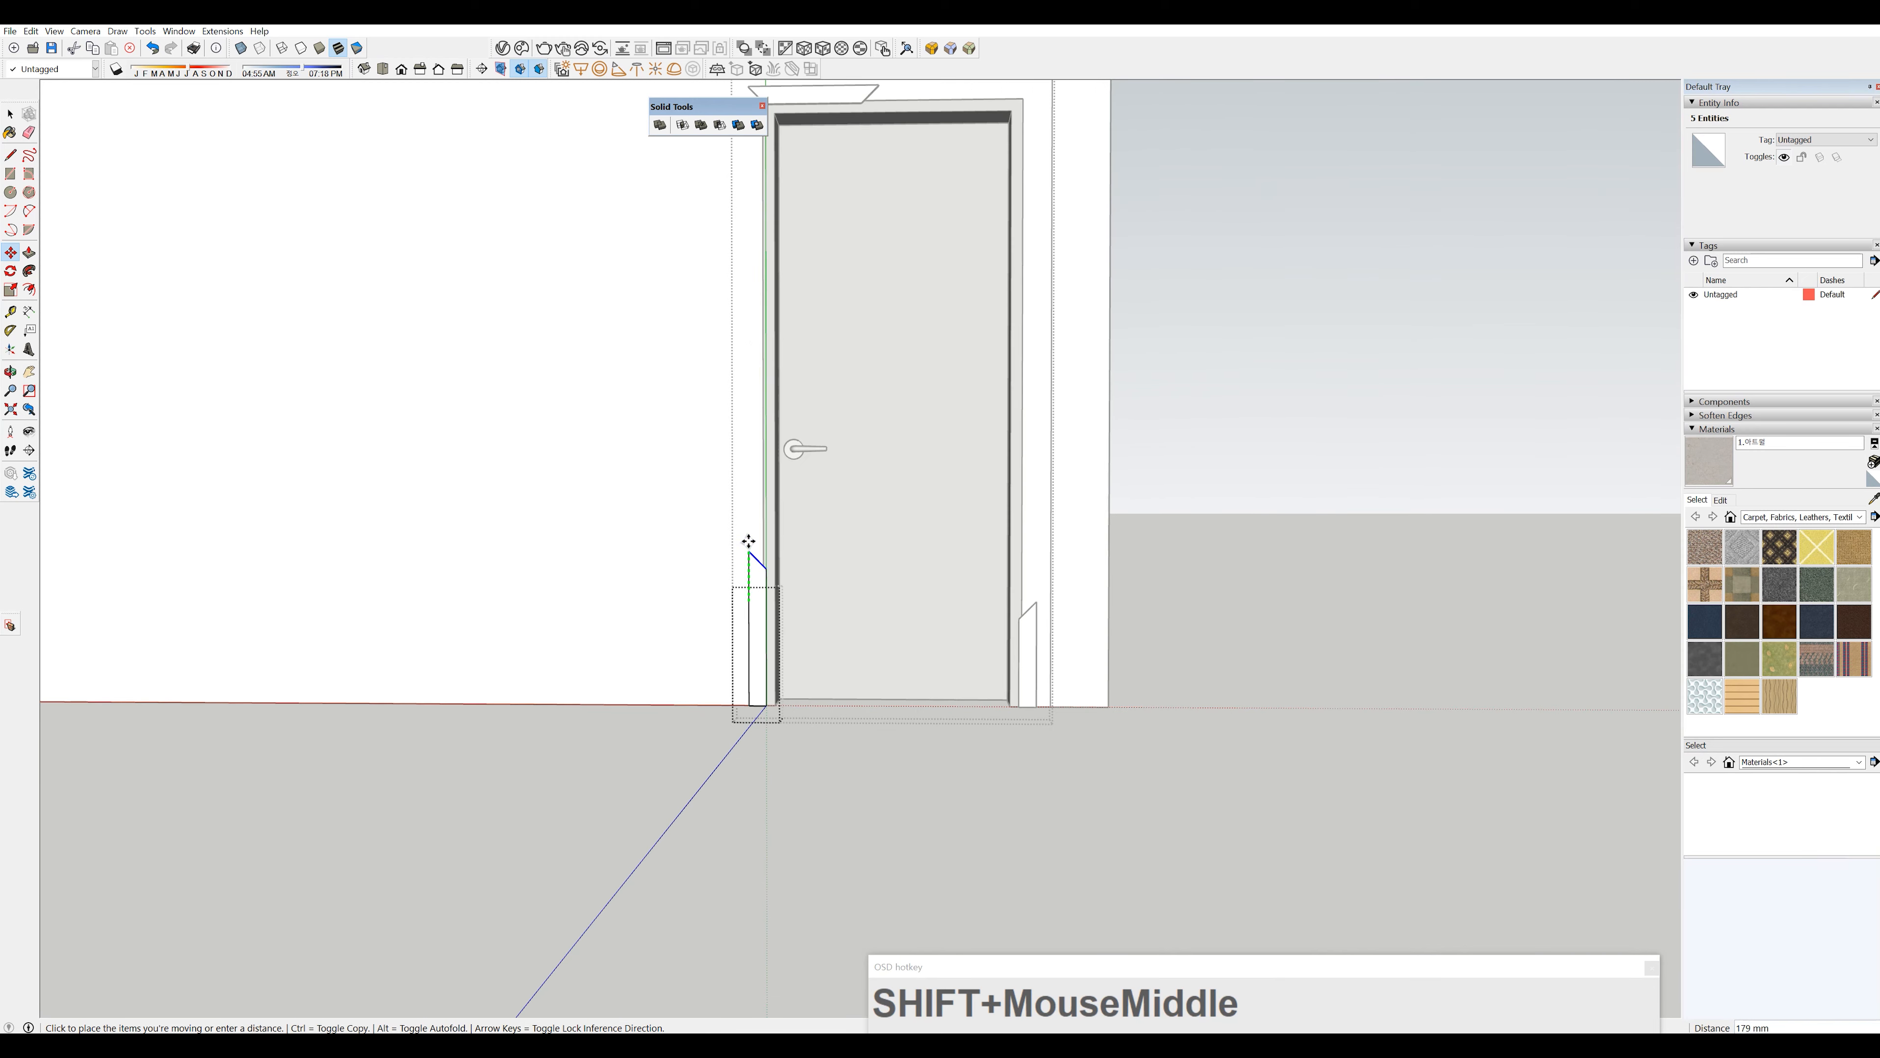
pyautogui.keyDown('shift'); pyautogui.moveTo(747, 546); pyautogui.dragTo(714, 554, button='middle'); pyautogui.keyUp('shift')
pyautogui.scroll(5, 704, 370)
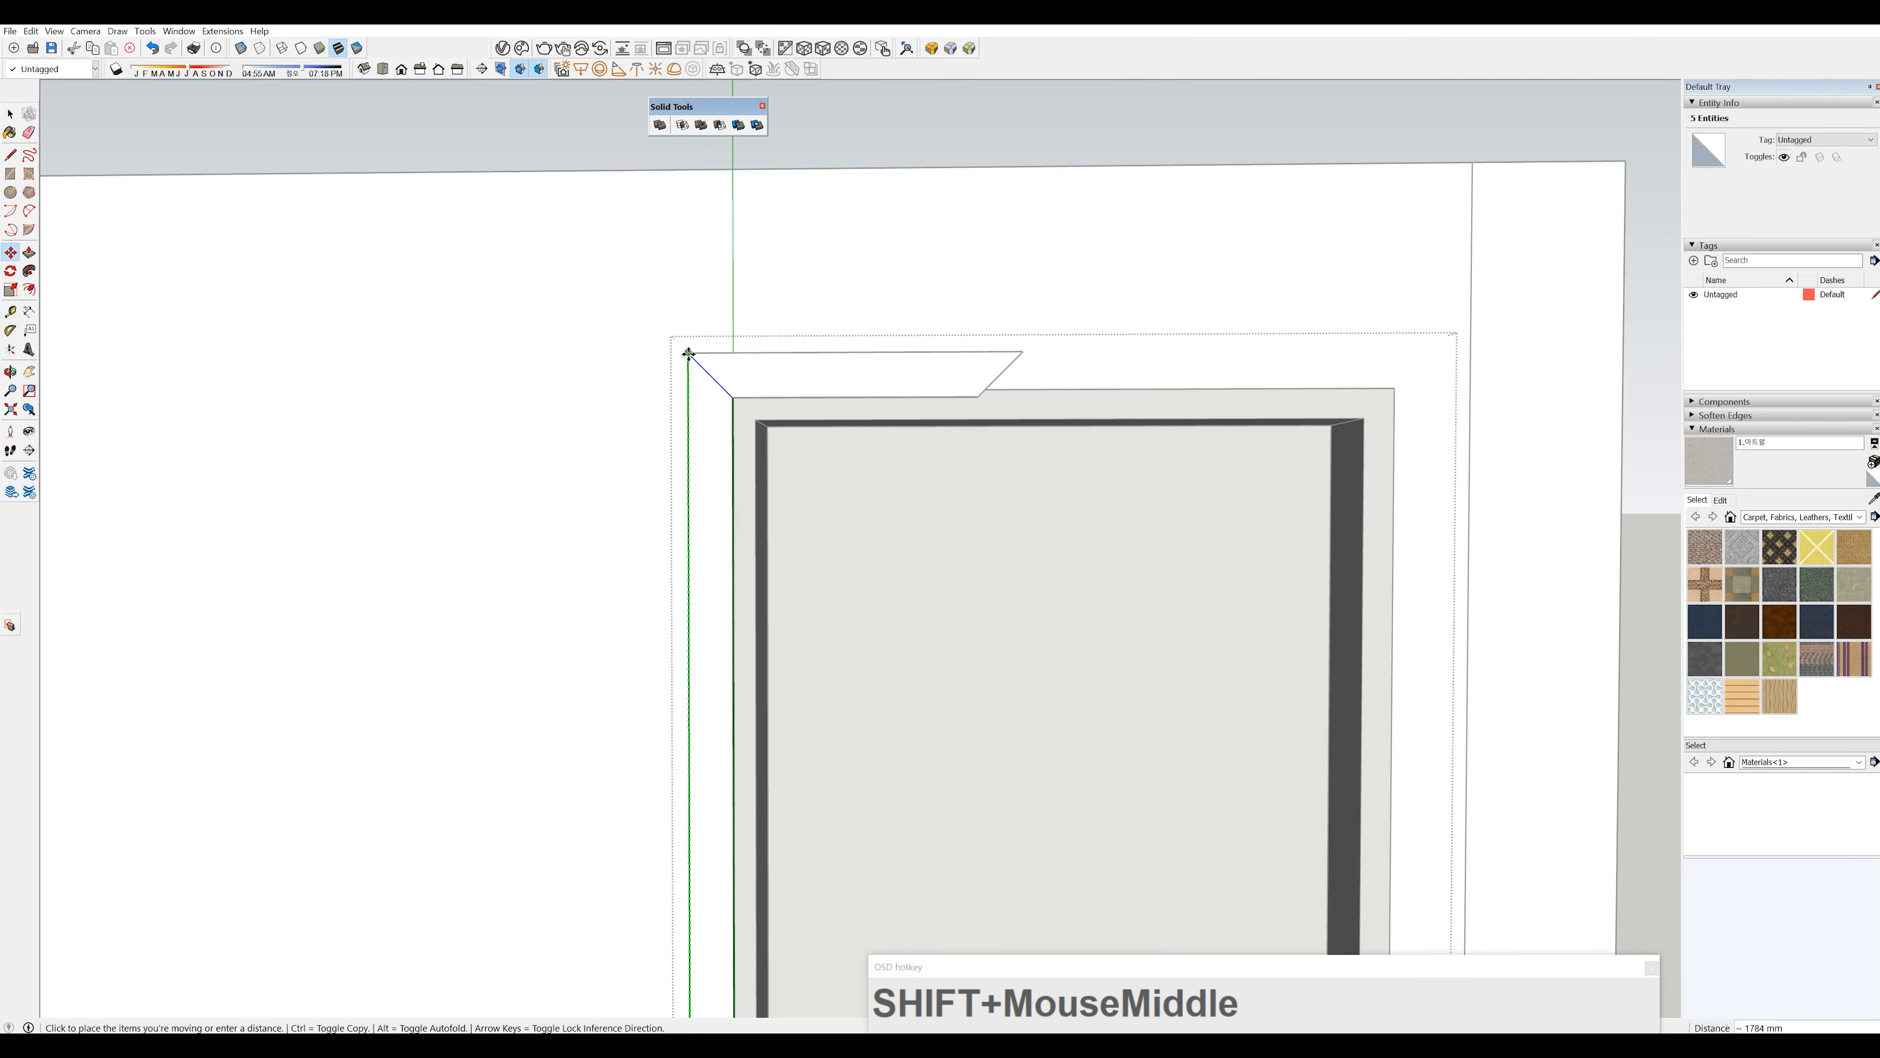
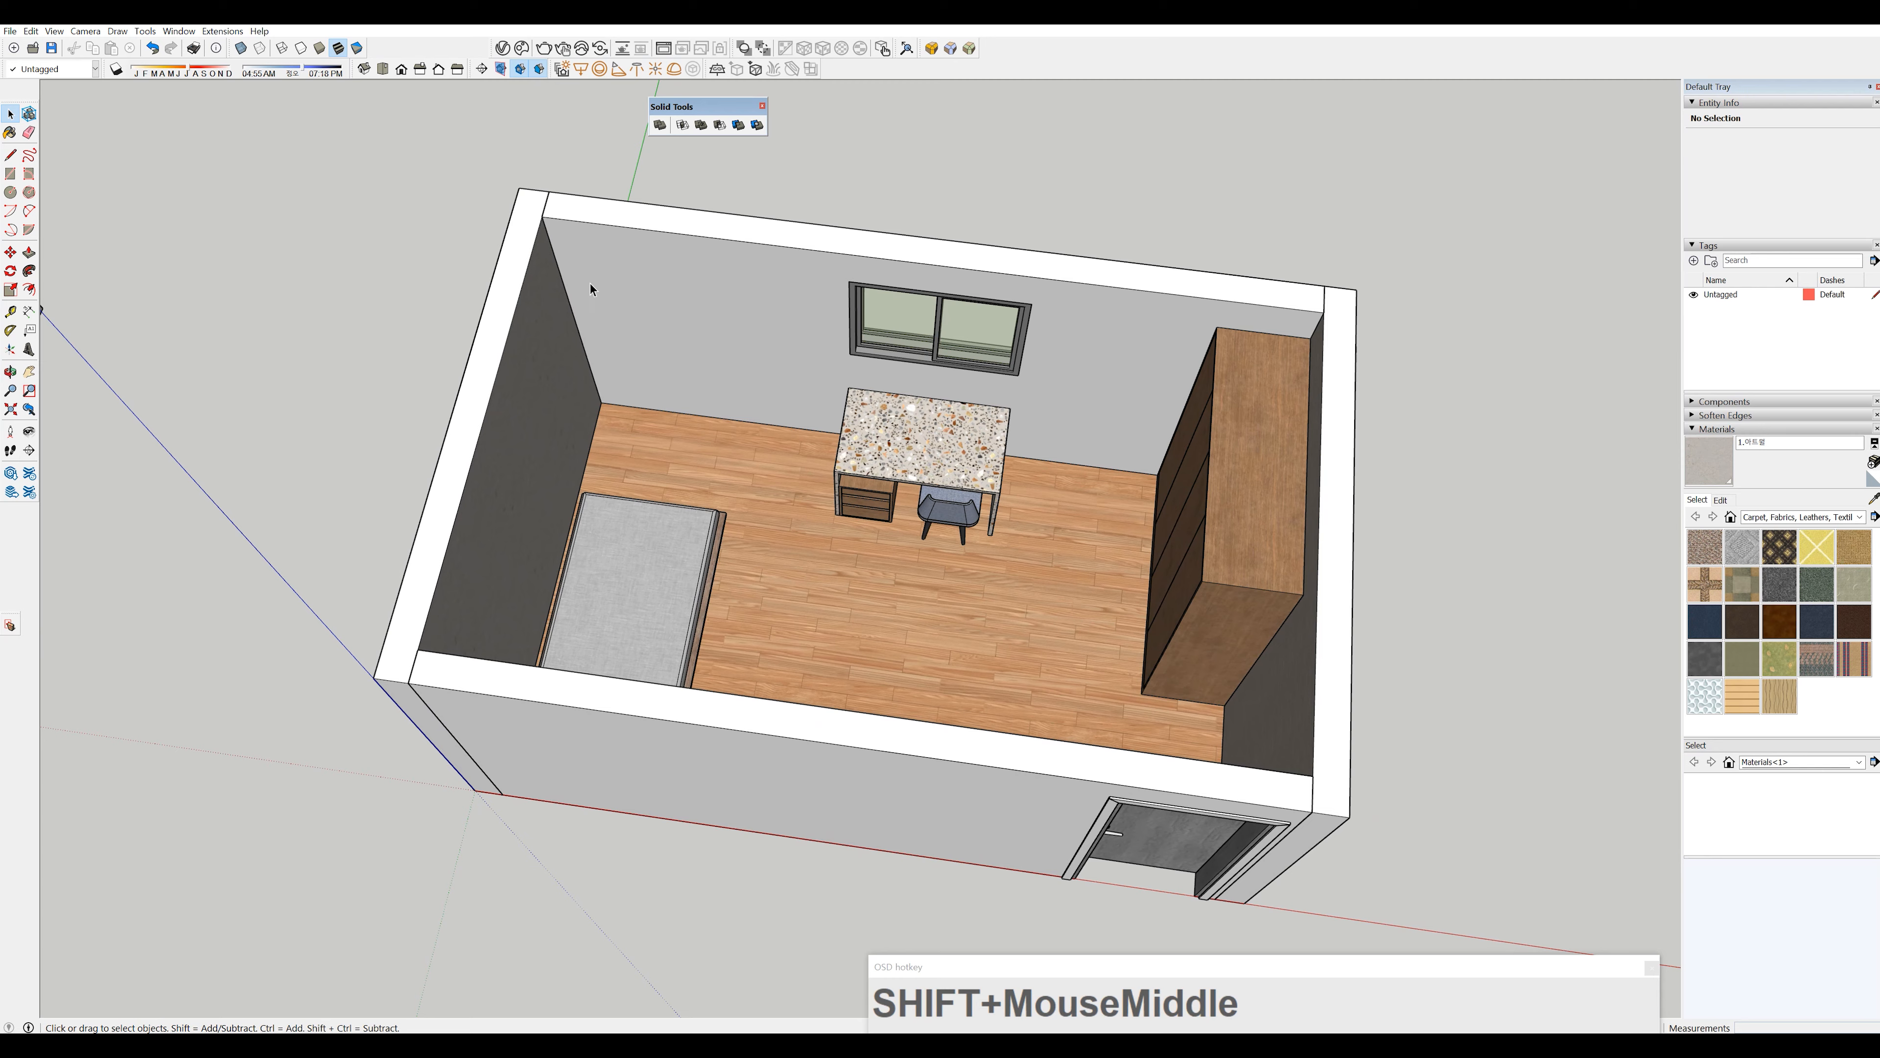
# - Draw a 9 x 60 mm skirting profile rectangle on the back wall, starting at the room's floor corner beyond the bed
pyautogui.moveTo(590, 287); pyautogui.dragTo(597, 437, button='middle')
pyautogui.scroll(6, 860, 430)
pyautogui.click(859, 430)
pyautogui.moveTo(859, 430); pyautogui.dragTo(560, 429, button='middle')
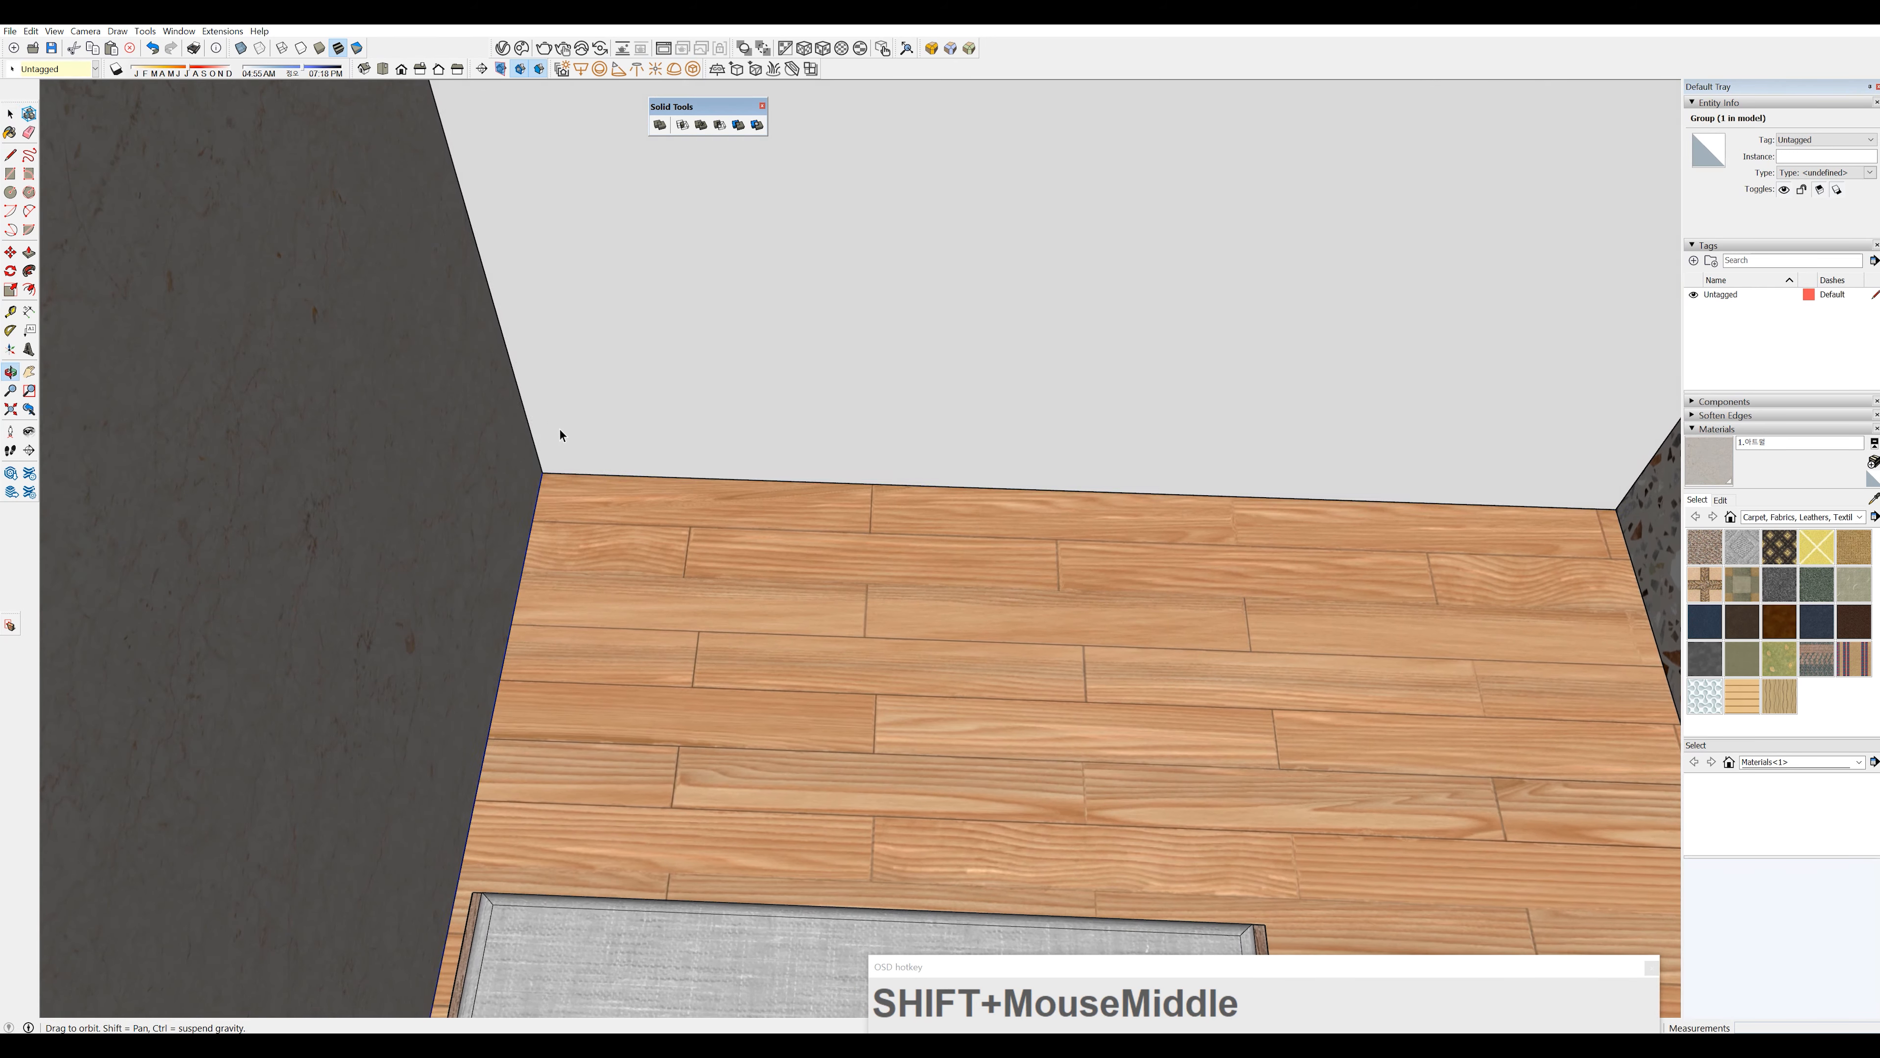
pyautogui.press('r')
pyautogui.click(542, 471)
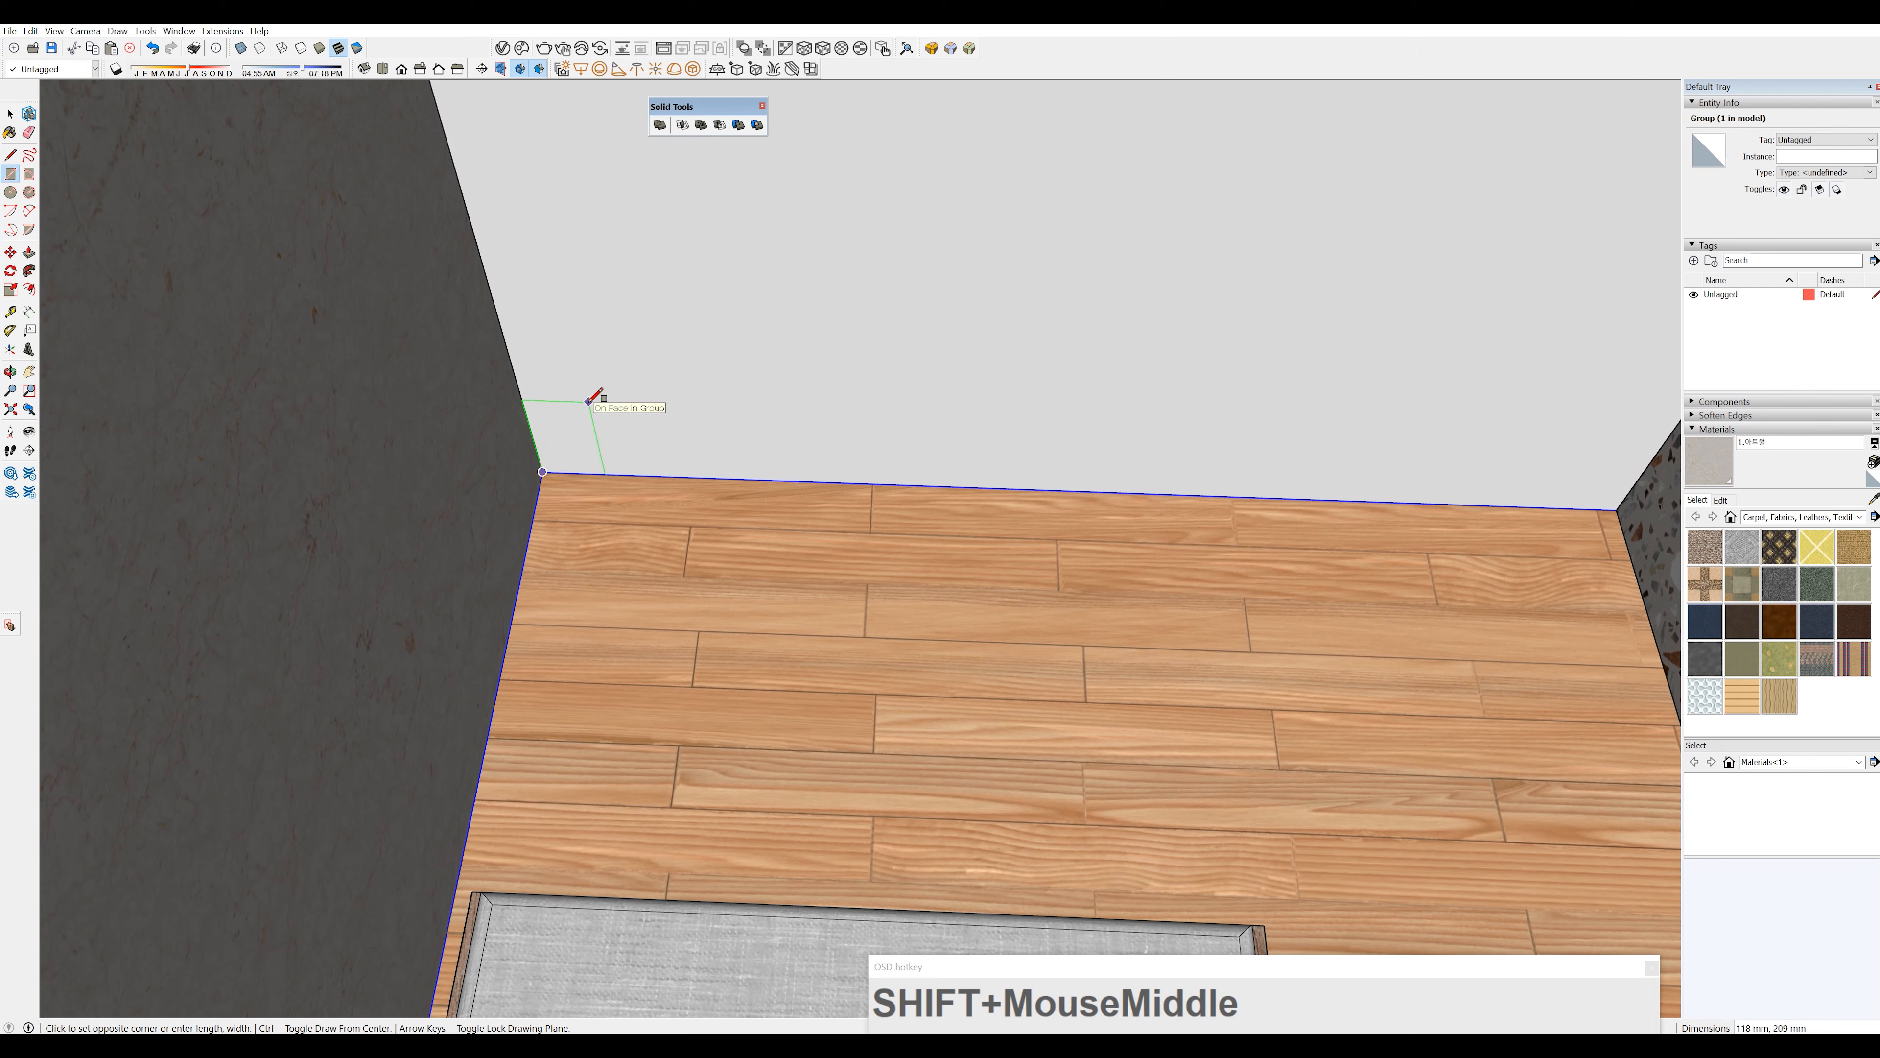
pyautogui.write('60')
pyautogui.press('Return')
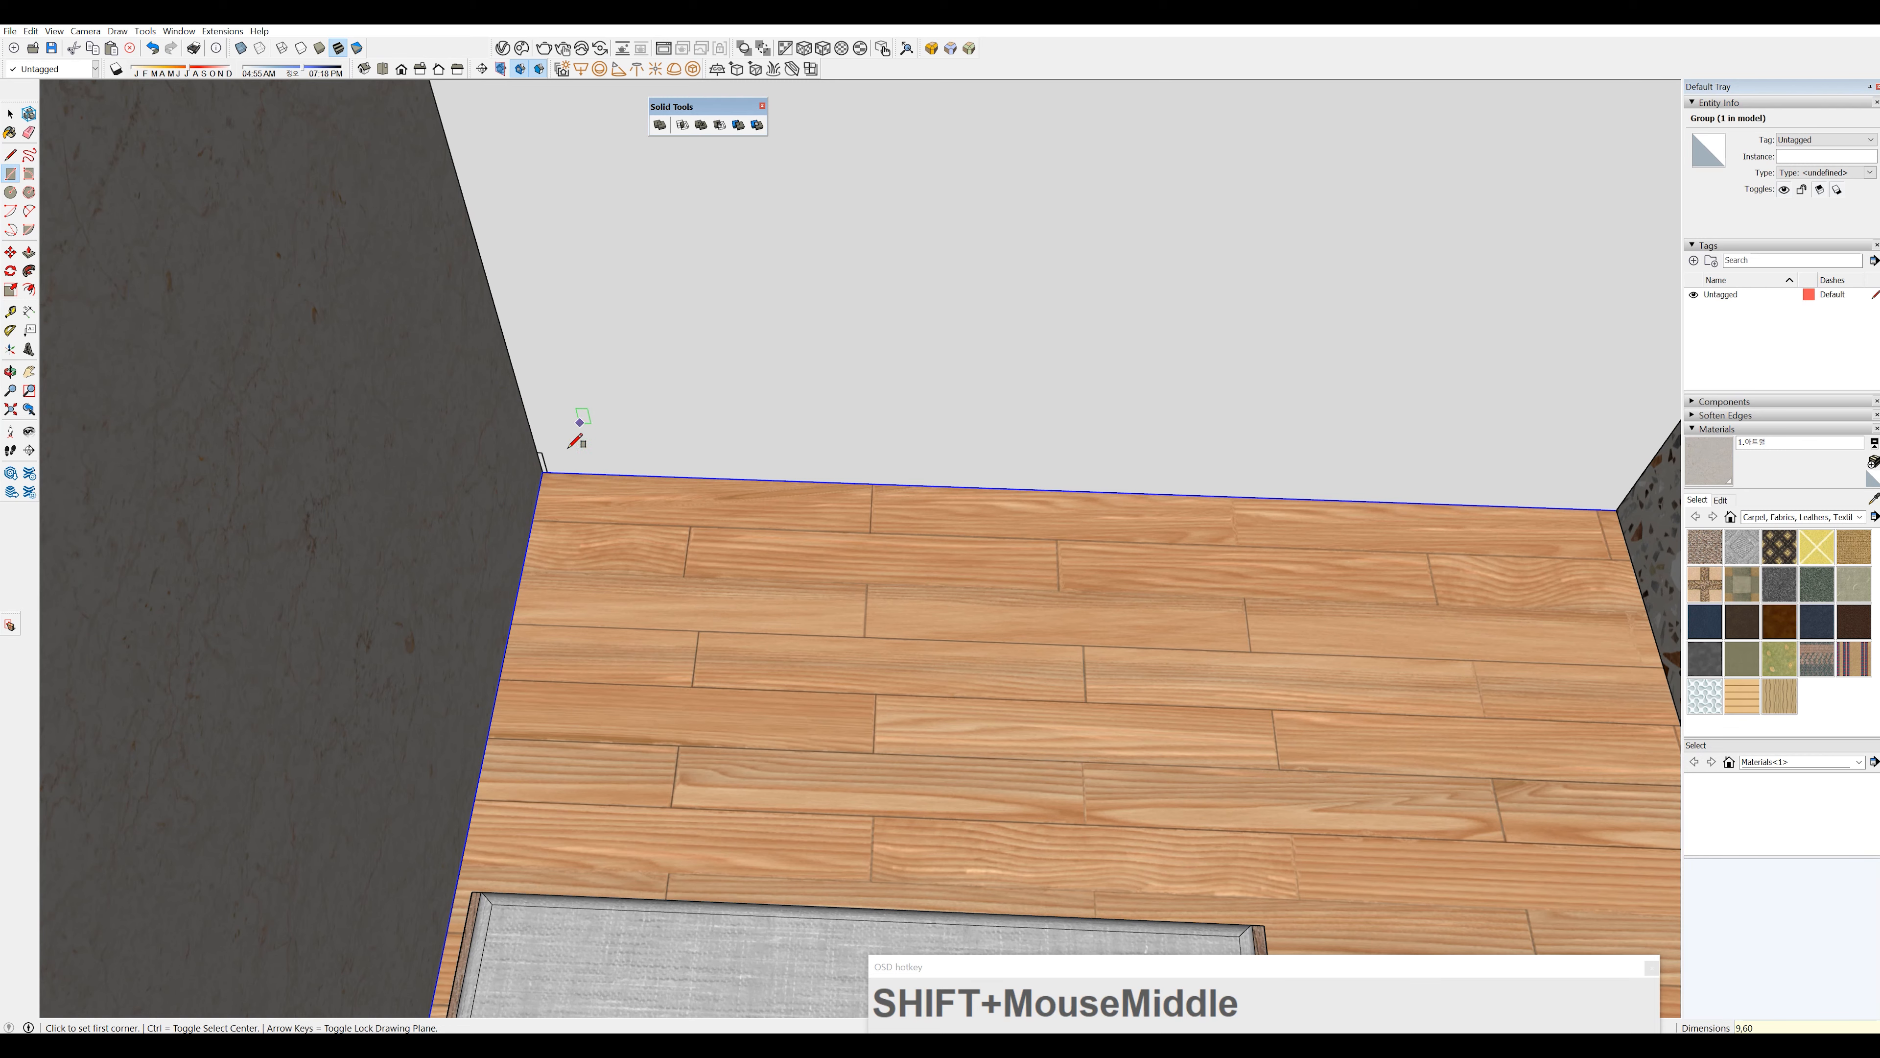
pyautogui.scroll(5, 573, 436)
pyautogui.press('space')
# - Copy only the perimeter edges of the wooden floor face and paste them in place outside the floor group
pyautogui.keyDown('shift'); pyautogui.moveTo(567, 500); pyautogui.dragTo(539, 435, button='middle'); pyautogui.keyUp('shift')
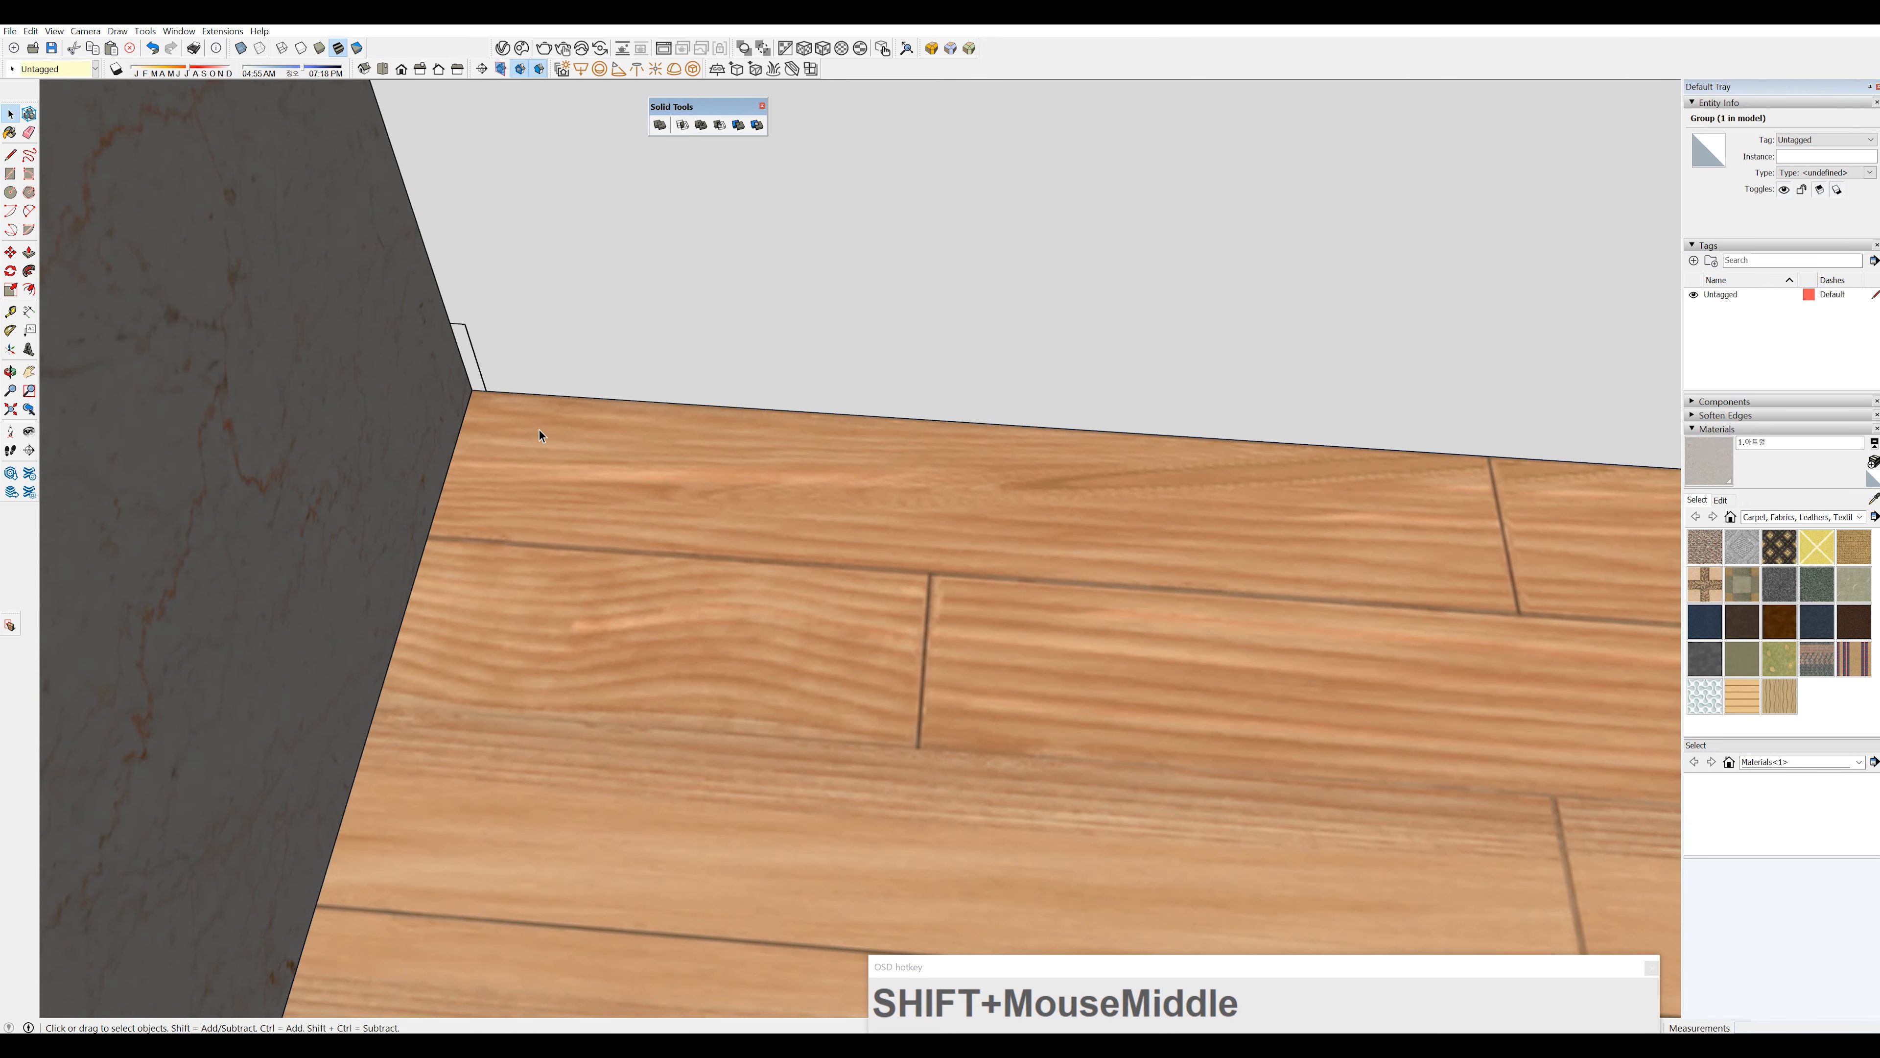
pyautogui.doubleClick(658, 479)
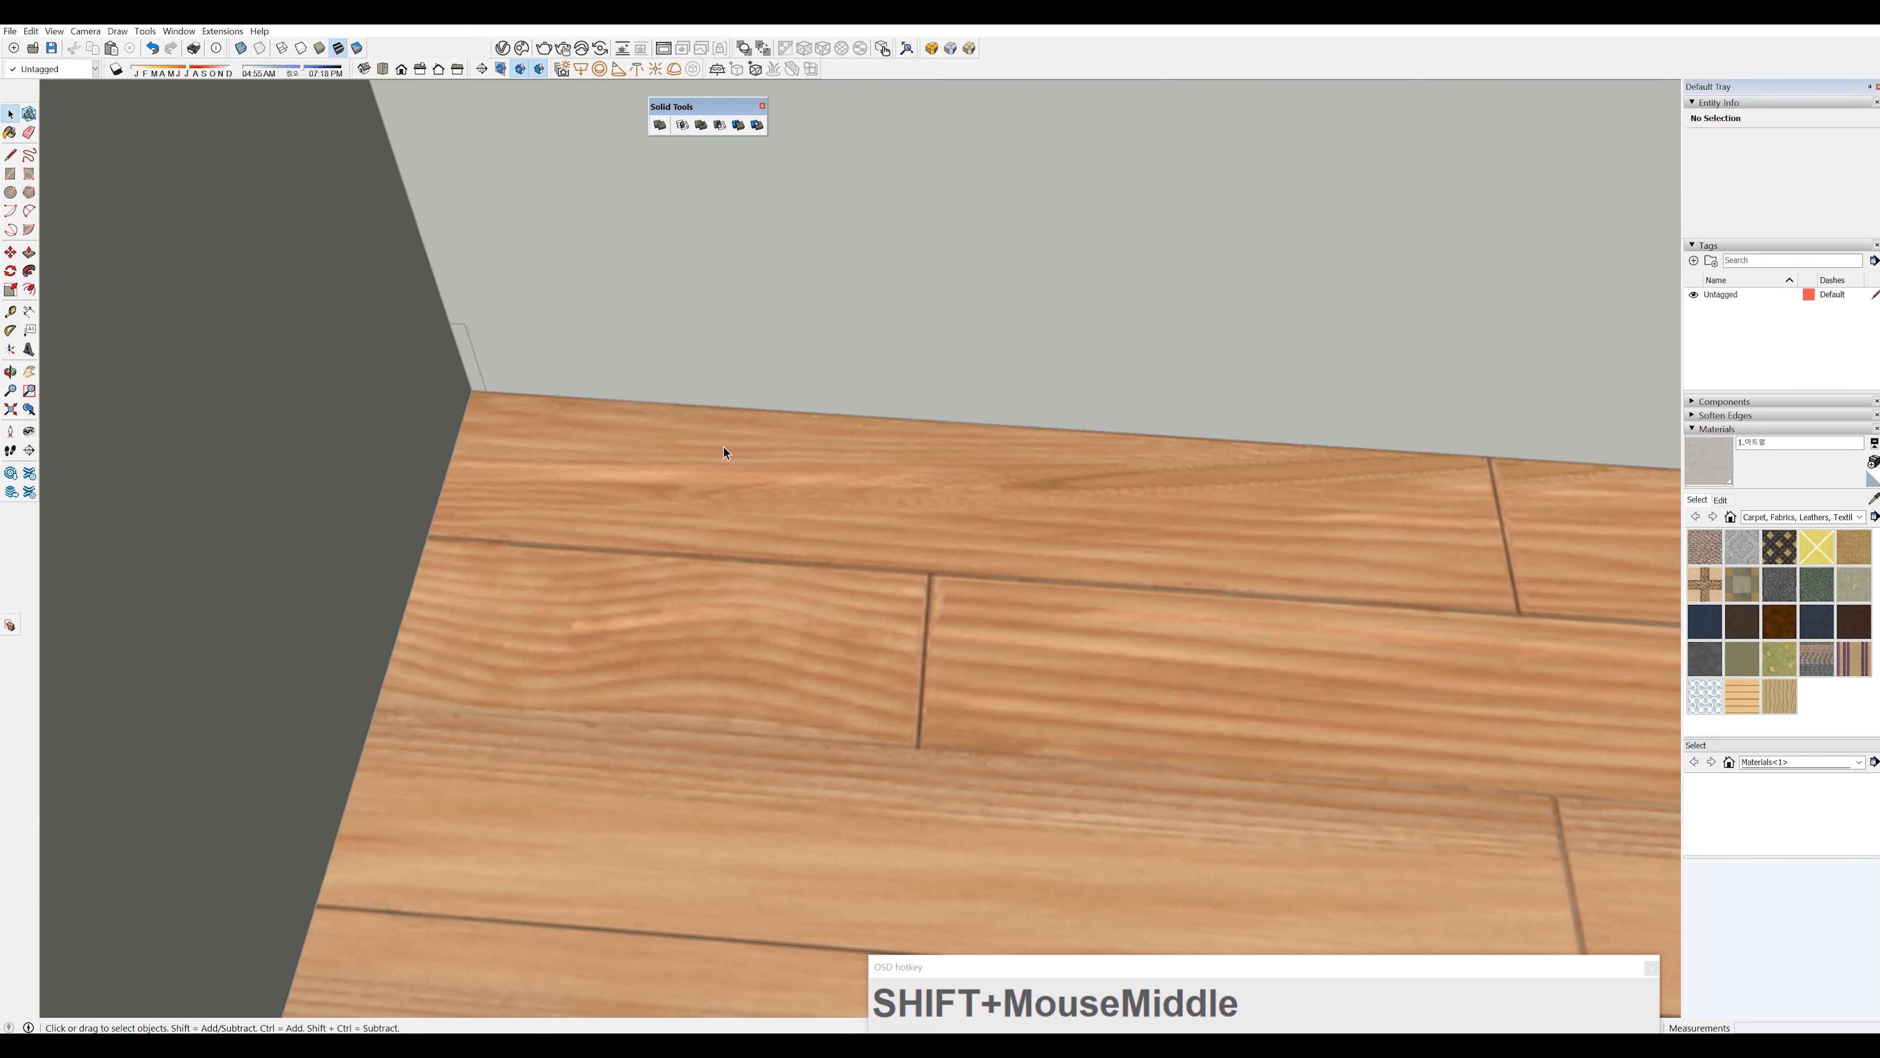
pyautogui.tripleClick(712, 468)
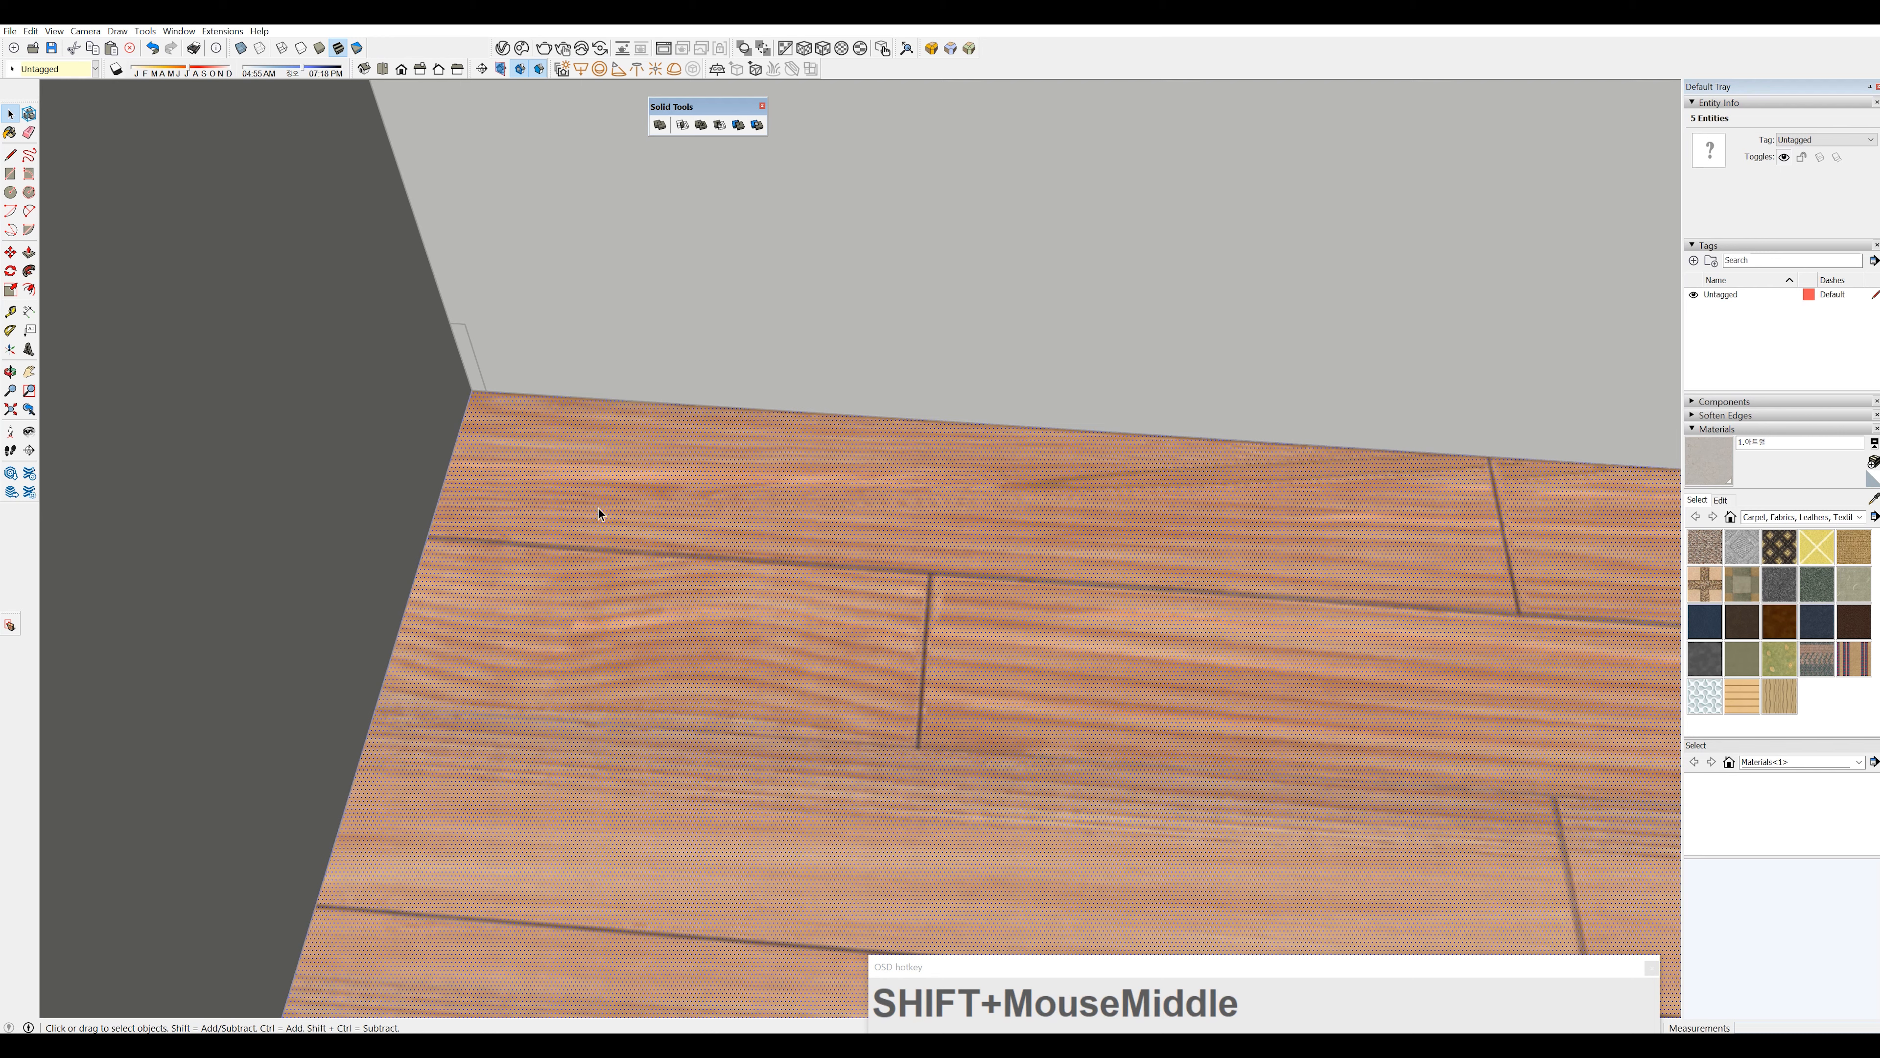
pyautogui.keyDown('shift'); pyautogui.click(627, 488); pyautogui.keyUp('shift')
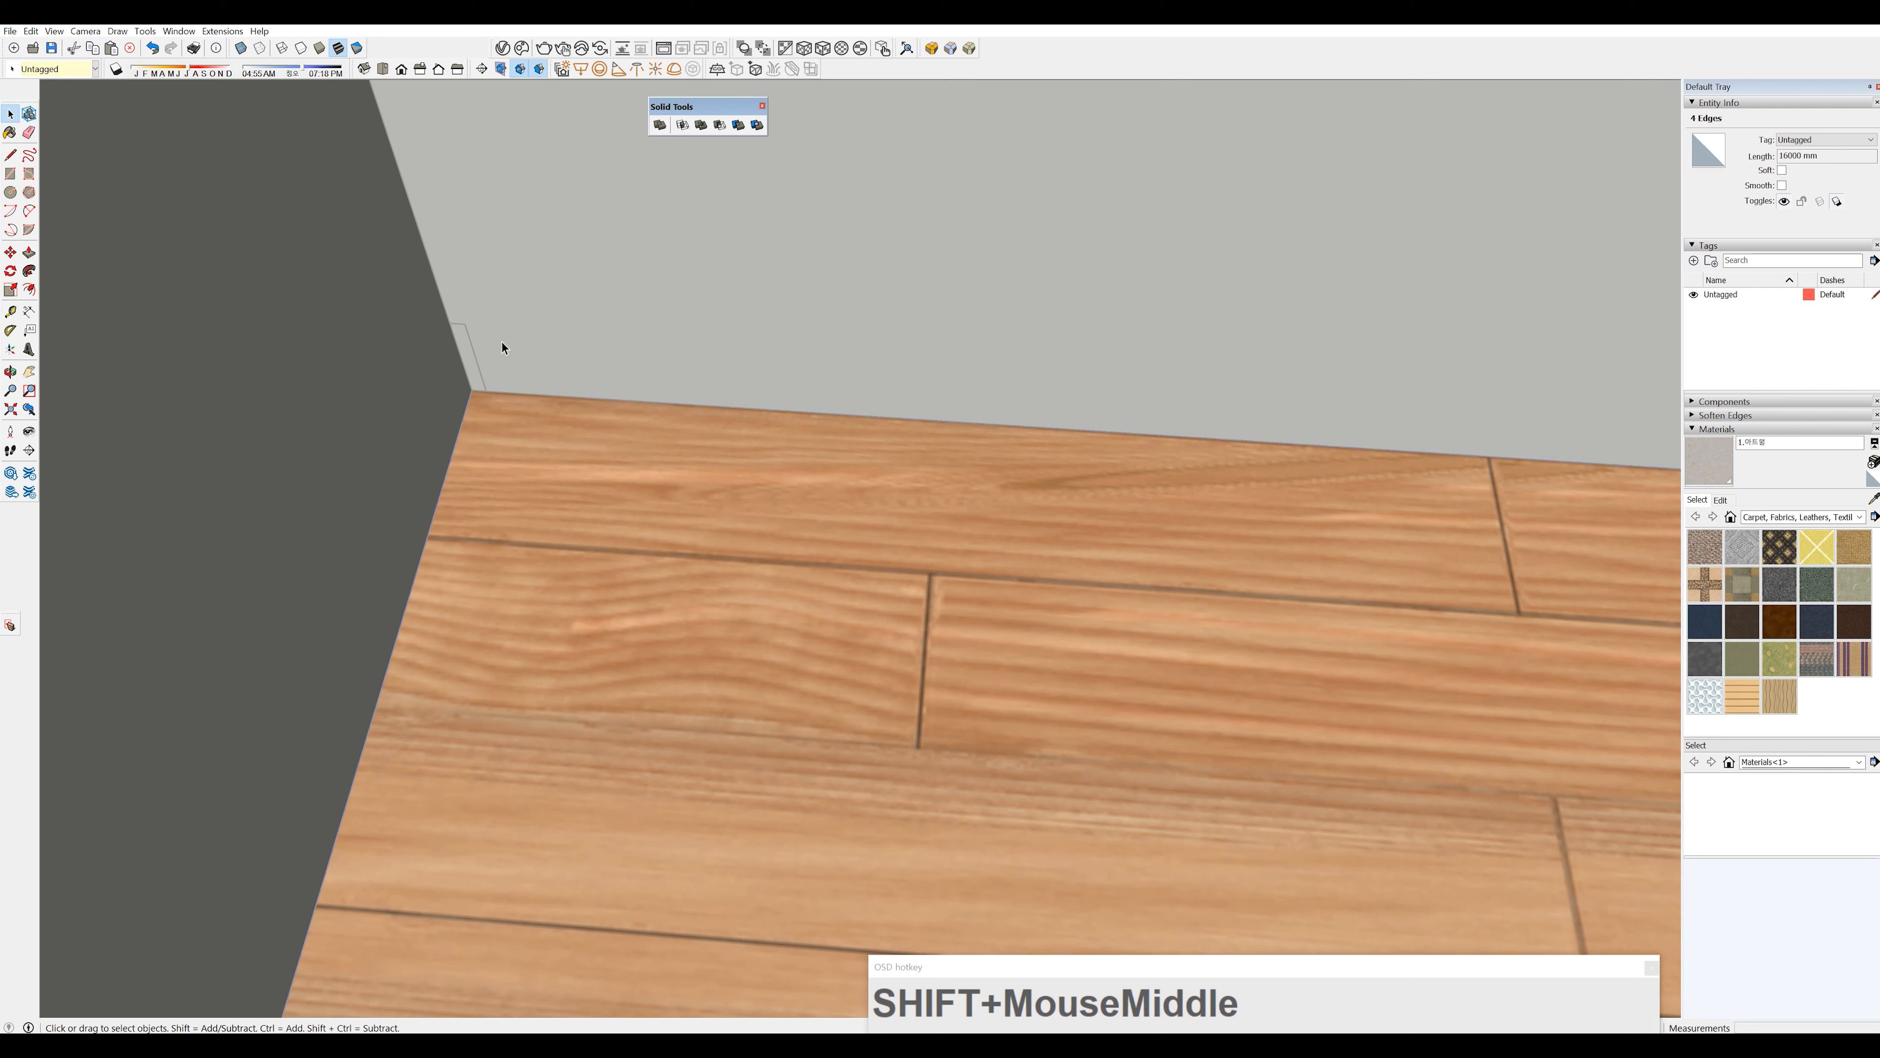
pyautogui.click(471, 345)
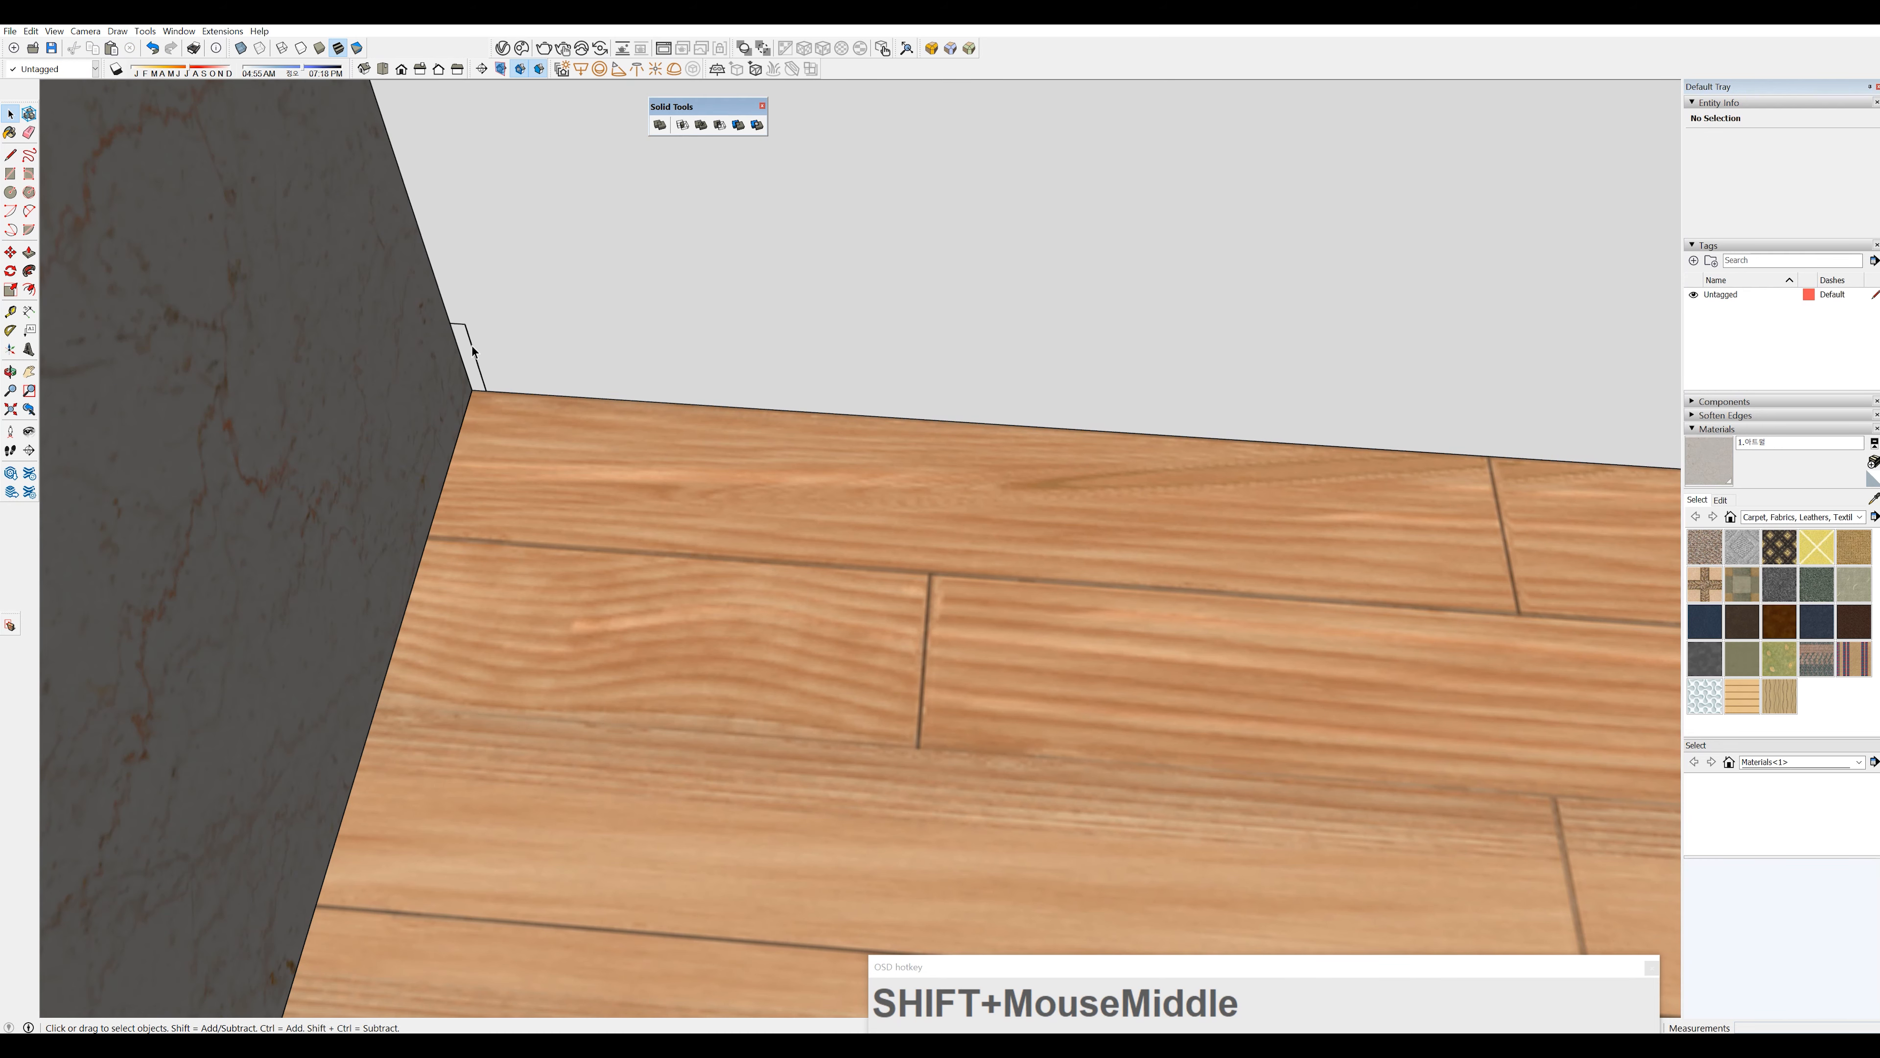
pyautogui.click(473, 347)
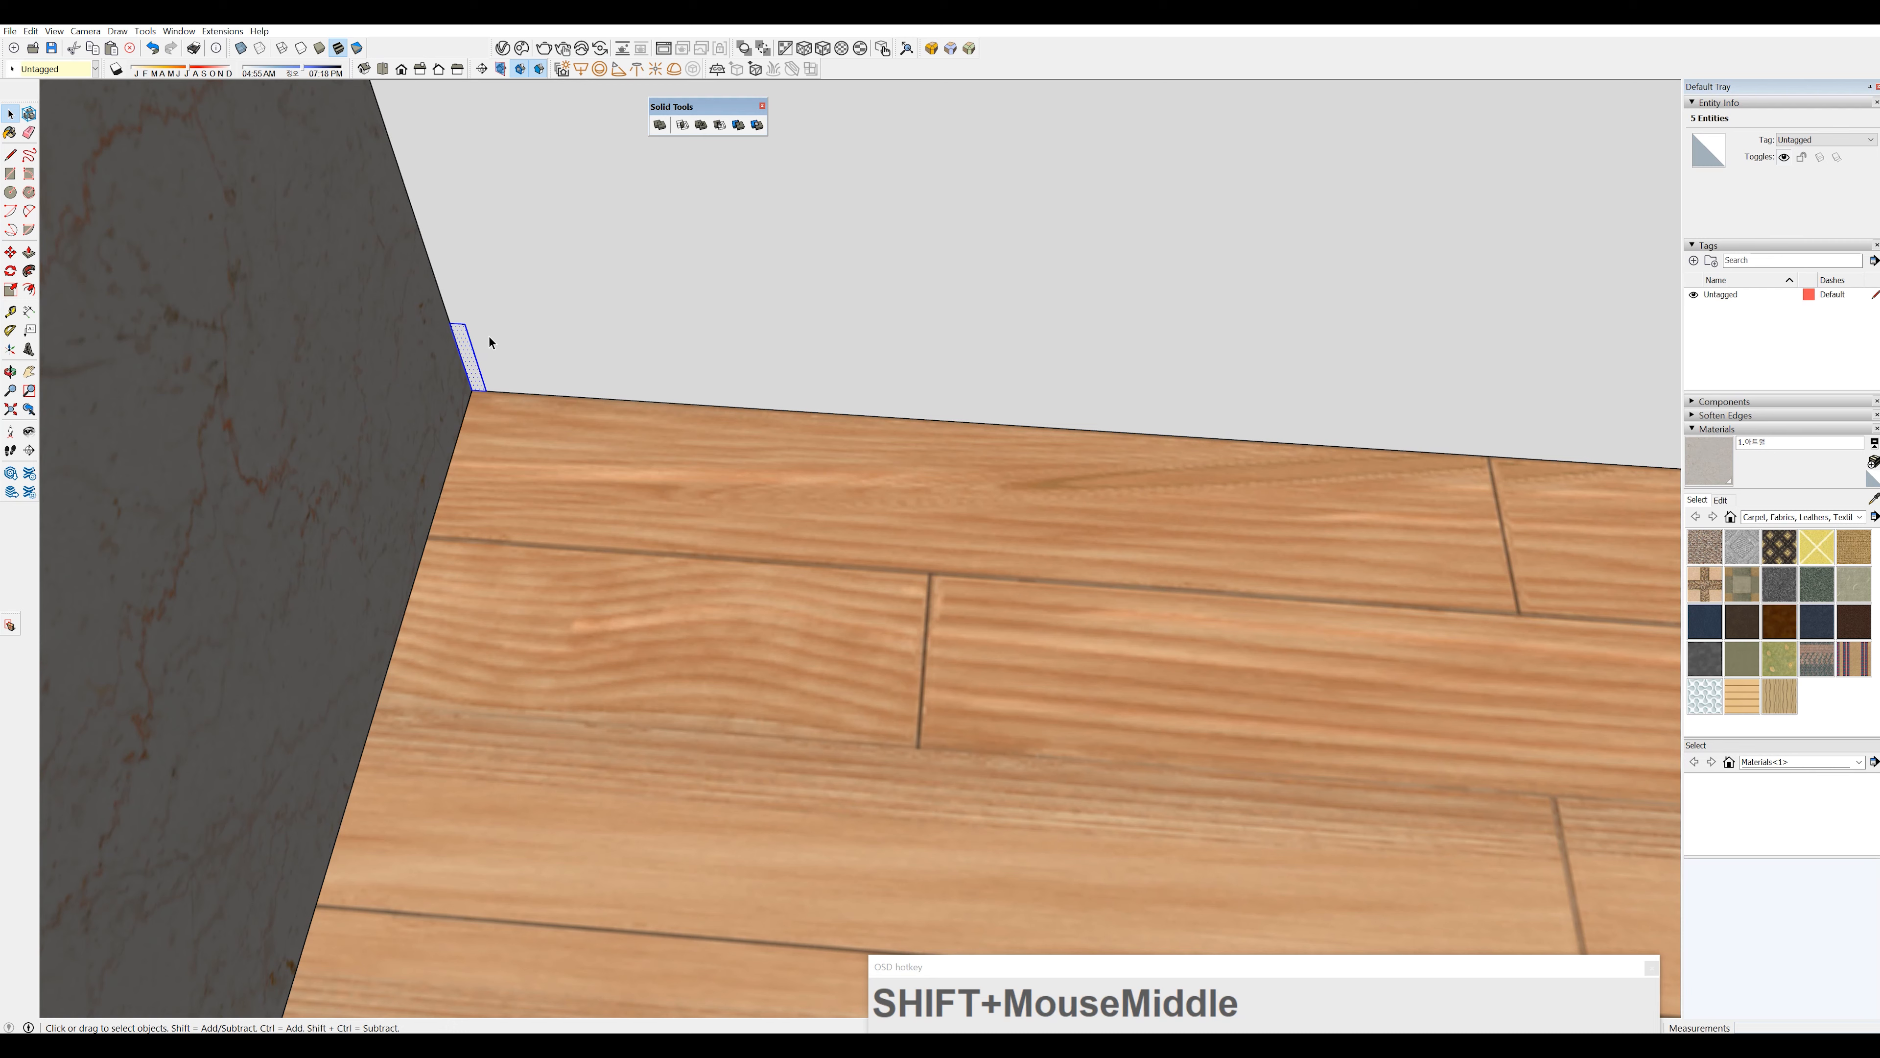
pyautogui.click(31, 30)
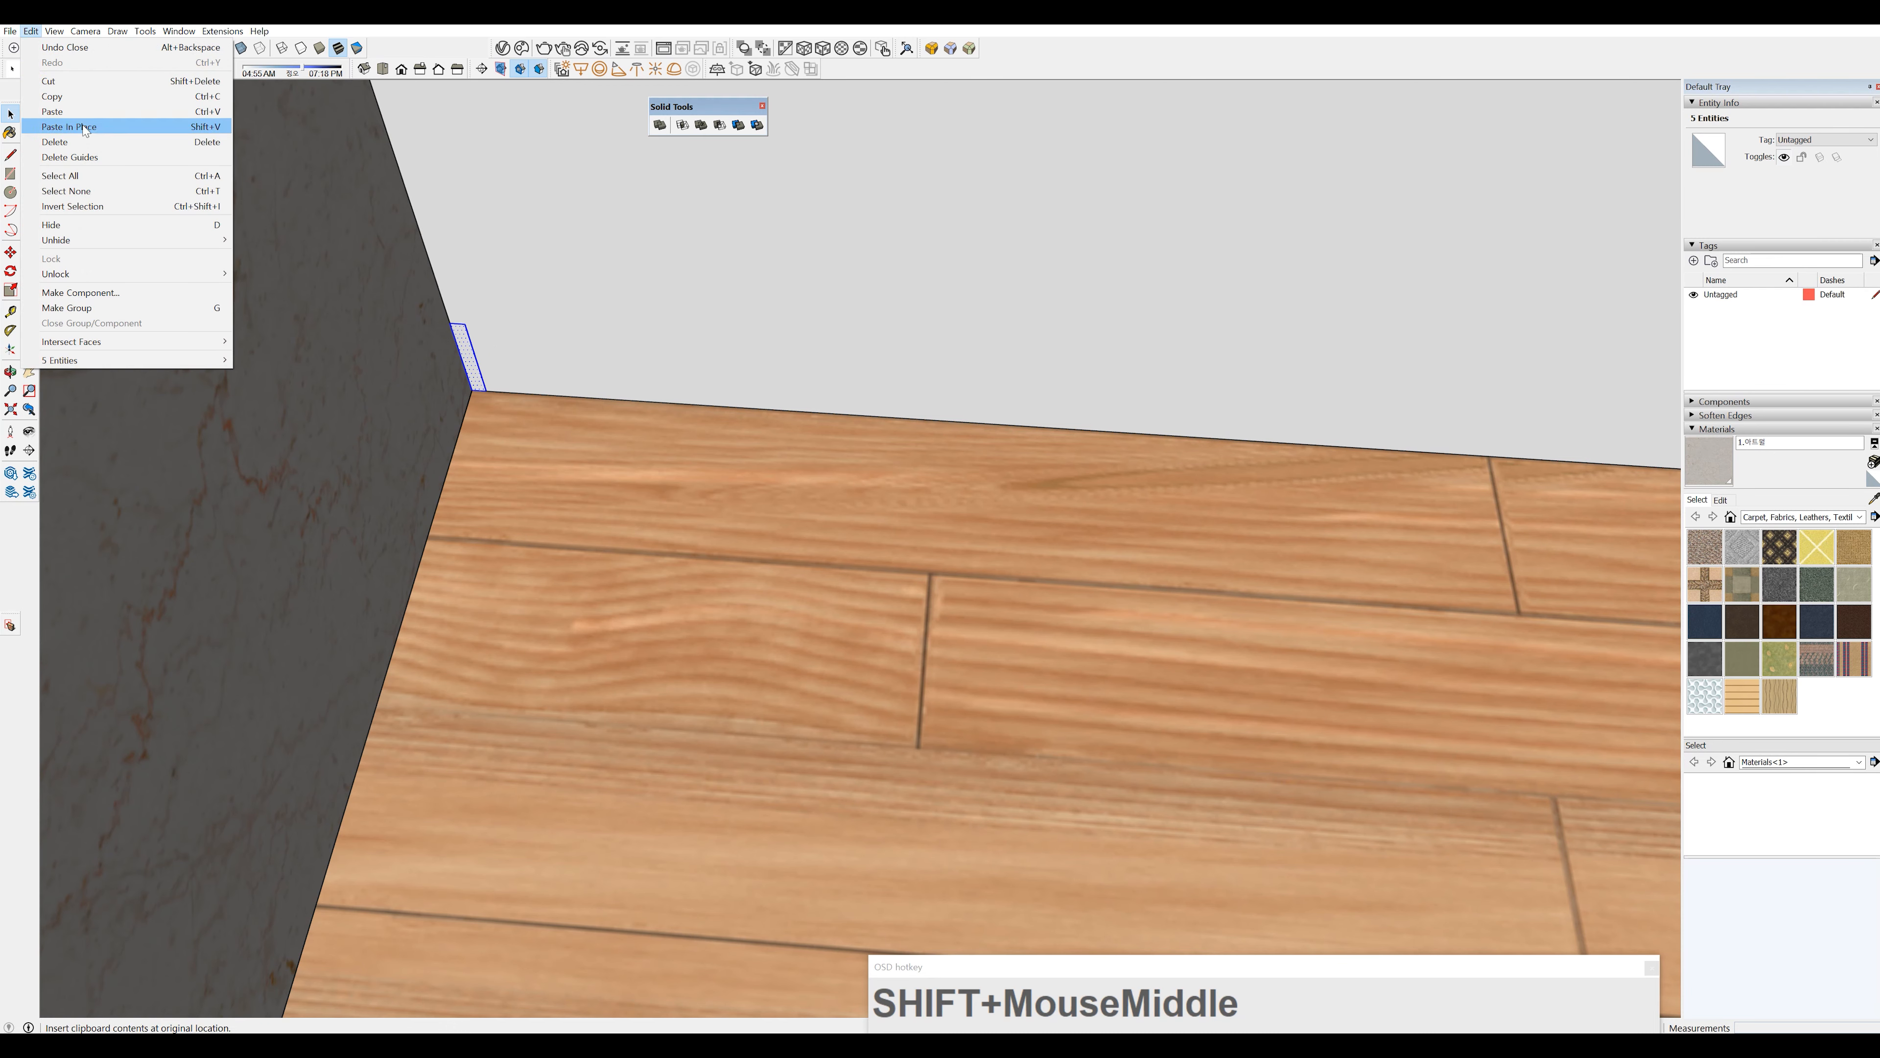
pyautogui.click(211, 126)
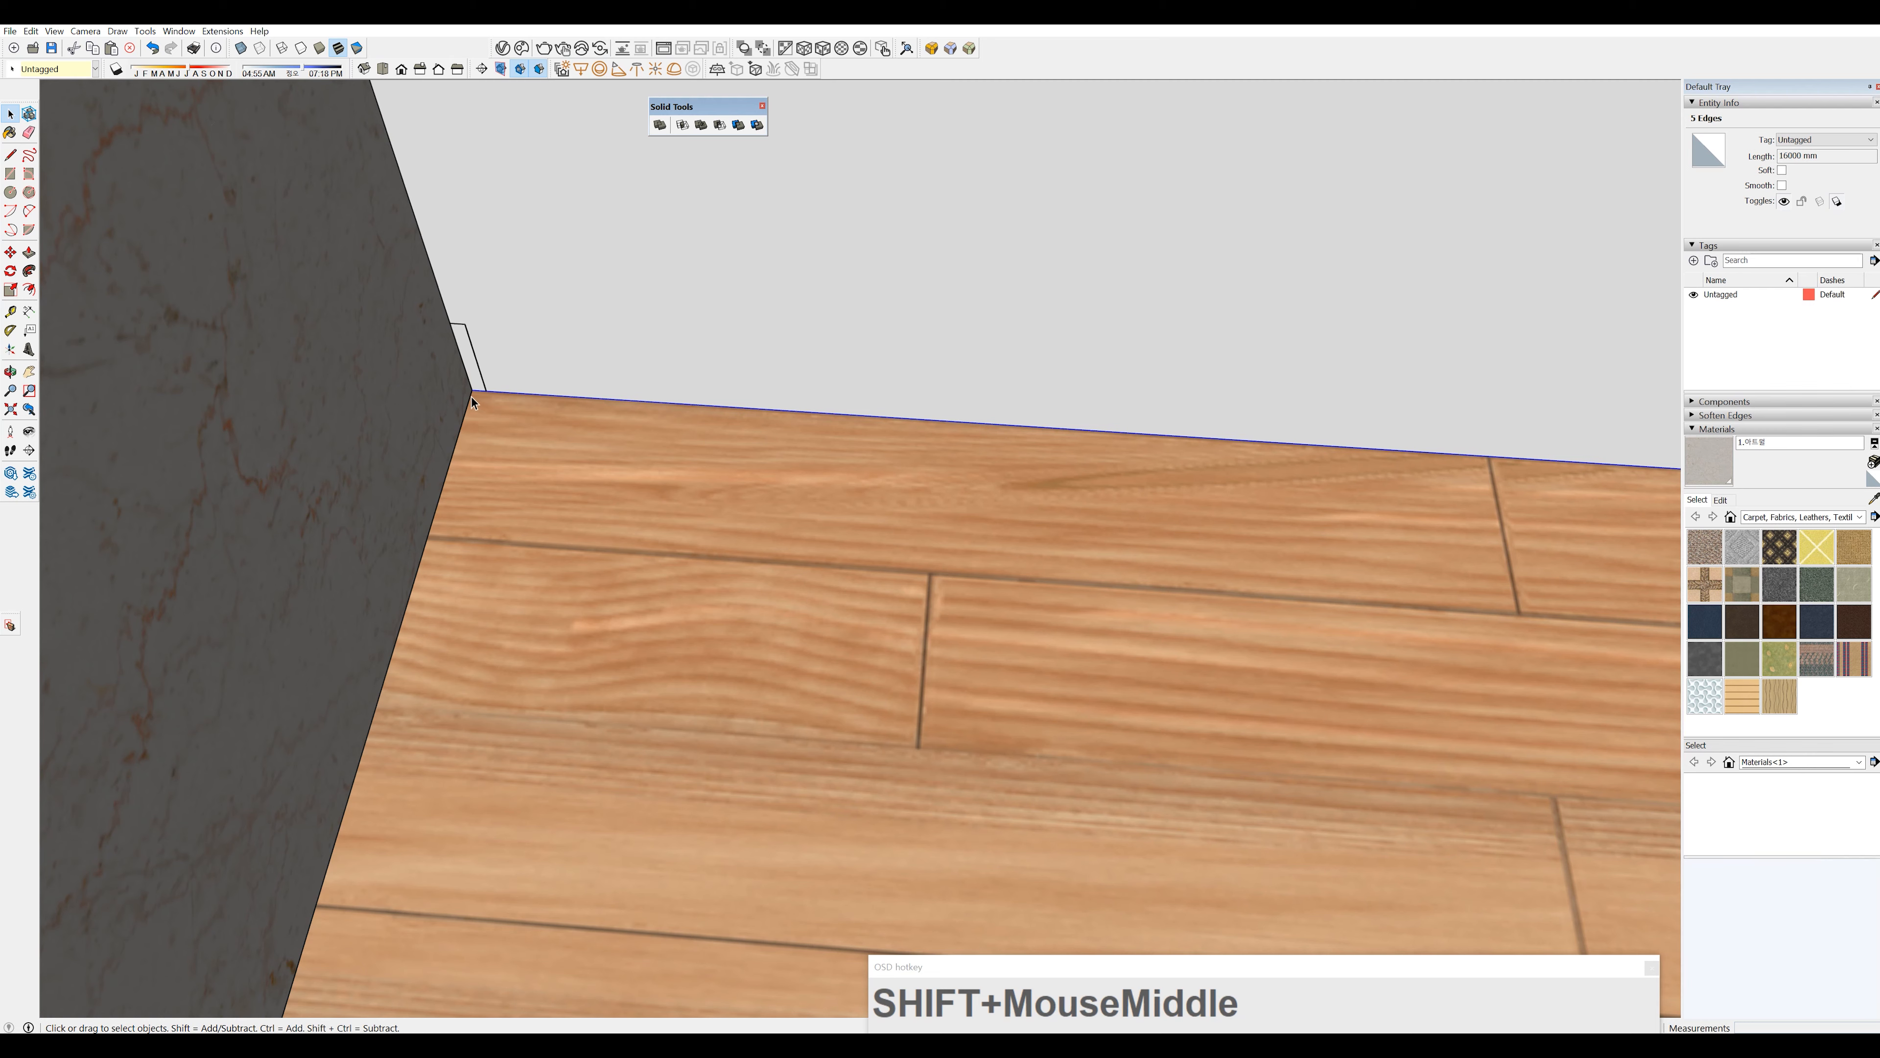
# - Sweep the corner rectangle along the pasted floor perimeter with Follow Me to form the skirting board
pyautogui.press('f')
pyautogui.click(476, 364)
pyautogui.scroll(-4, 532, 315)
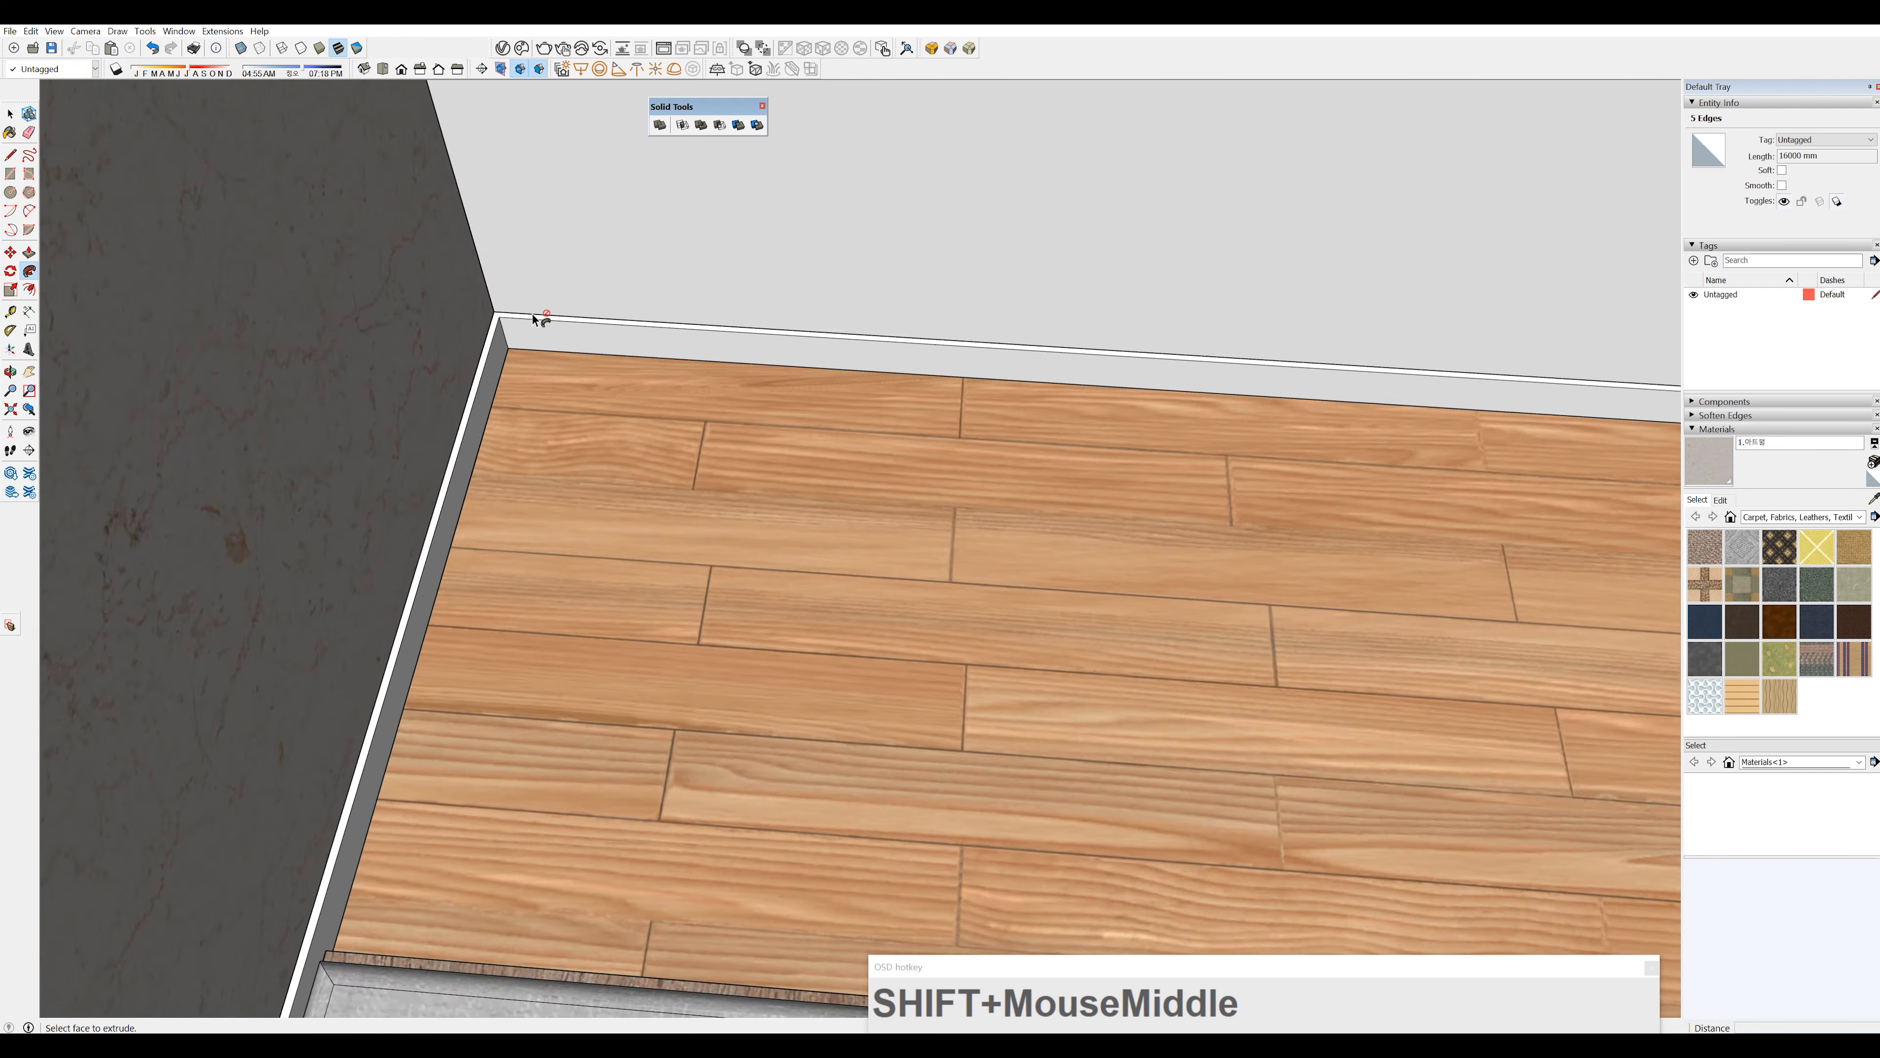
pyautogui.press('space')
# - Select all connected geometry of the skirting board and make it a group
pyautogui.scroll(-5, 532, 318)
pyautogui.moveTo(1051, 380); pyautogui.dragTo(560, 384, button='middle')
pyautogui.scroll(1, 773, 249)
pyautogui.scroll(2, 773, 242)
pyautogui.moveTo(834, 202); pyautogui.dragTo(1003, 169, button='middle')
pyautogui.scroll(3, 798, 206)
pyautogui.doubleClick(812, 188)
pyautogui.click(812, 188)
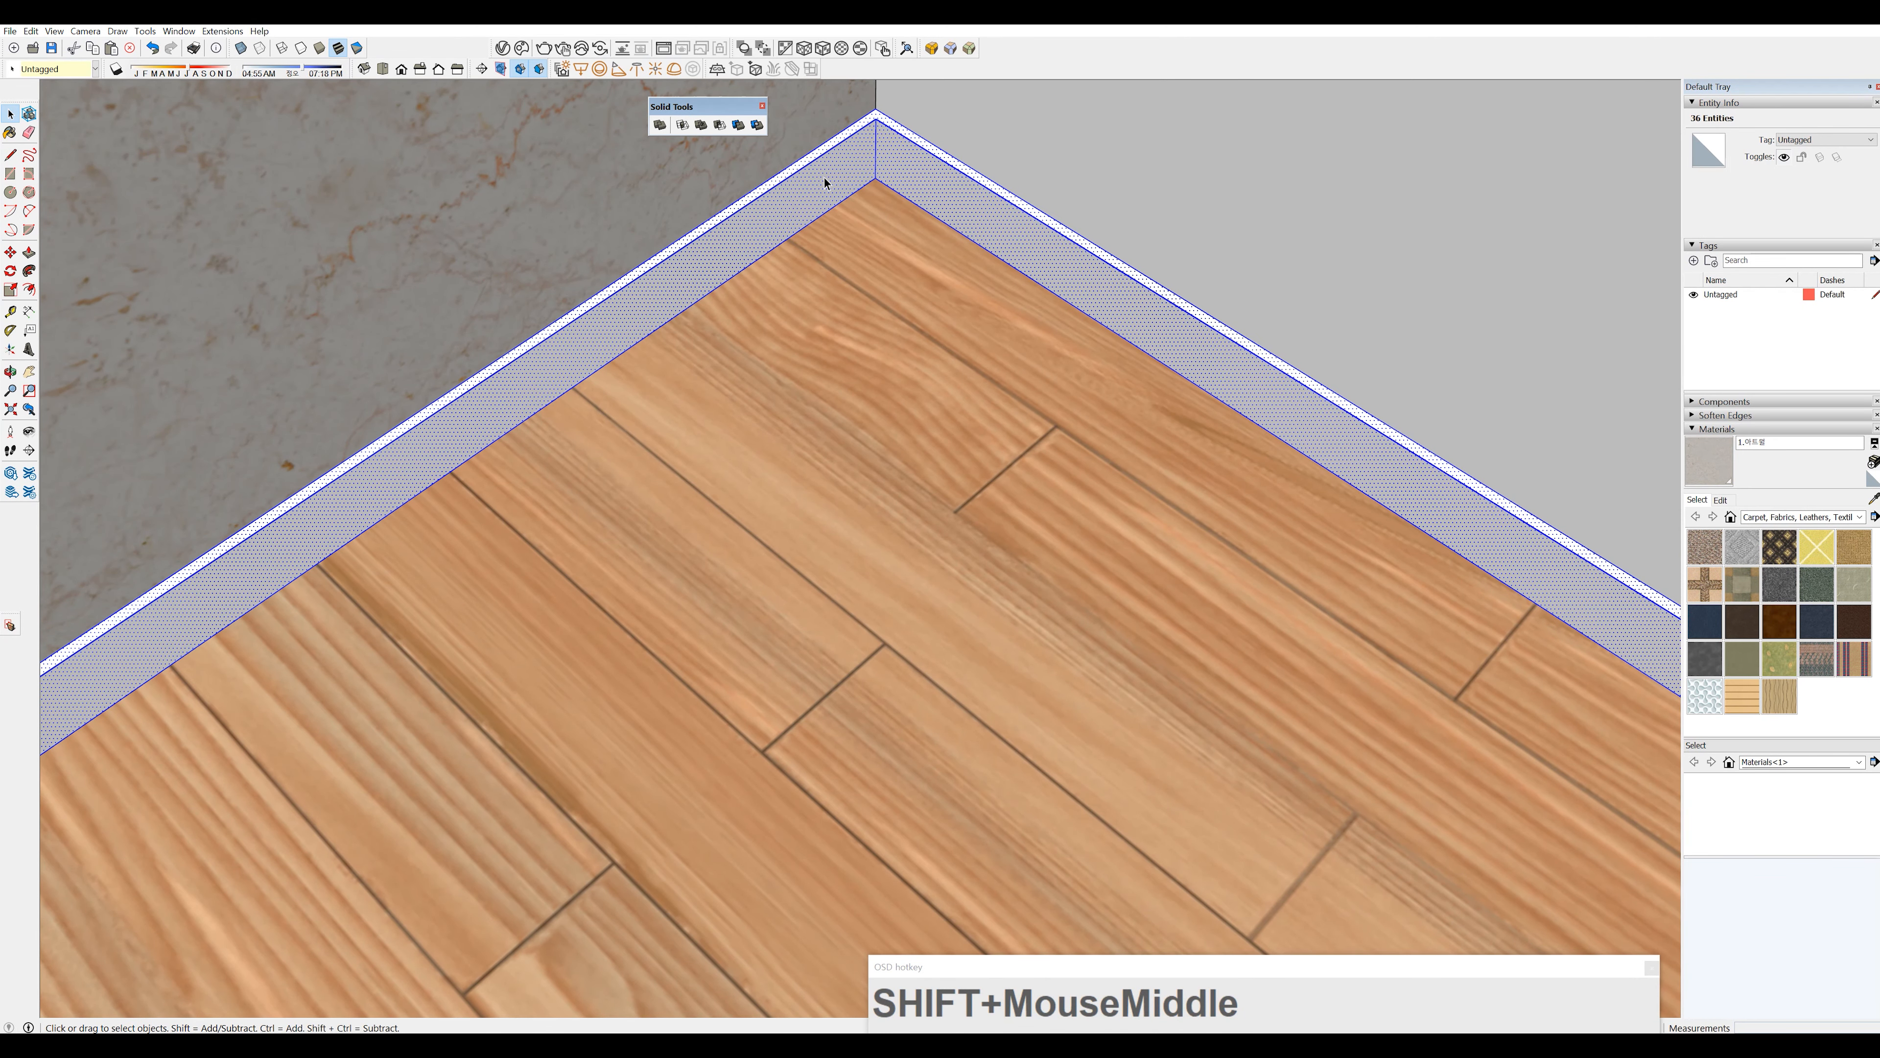
pyautogui.press('g')
pyautogui.scroll(-7, 827, 182)
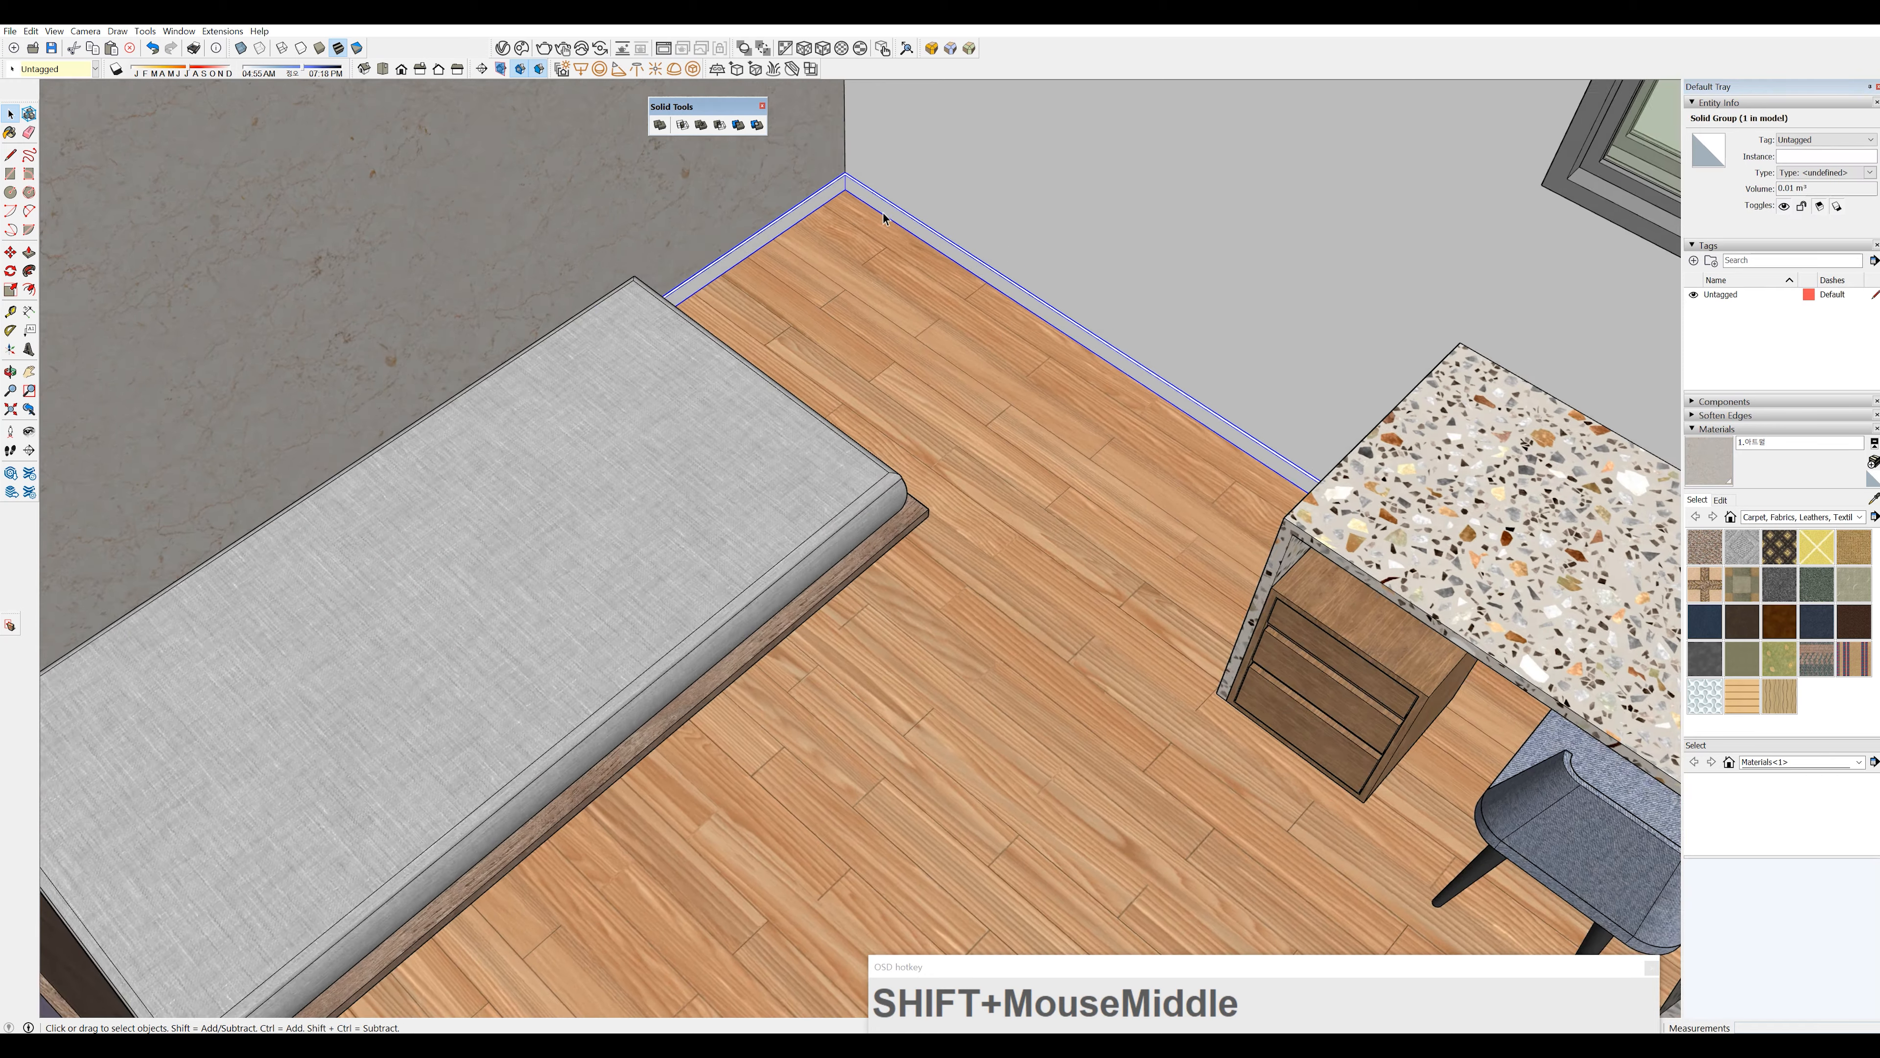
# - Inside the skirting group, draw a small full-height rectangle on the skirting's front face where it crosses the doorway
pyautogui.moveTo(883, 213); pyautogui.dragTo(1008, 353, button='middle')
pyautogui.keyDown('shift'); pyautogui.moveTo(512, 643); pyautogui.dragTo(869, 662, button='middle'); pyautogui.keyUp('shift')
pyautogui.scroll(3, 869, 661)
pyautogui.keyDown('shift'); pyautogui.moveTo(978, 615); pyautogui.dragTo(950, 574, button='middle'); pyautogui.keyUp('shift')
pyautogui.scroll(1, 889, 582)
pyautogui.scroll(2, 861, 629)
pyautogui.doubleClick(819, 613)
pyautogui.click(950, 574)
pyautogui.press('r')
pyautogui.click(796, 589)
pyautogui.click(887, 559)
pyautogui.press('space')
# - Push the doorway rectangle 9 mm through the skirting's thickness and erase the leftover edges to open the gap
pyautogui.click(845, 579)
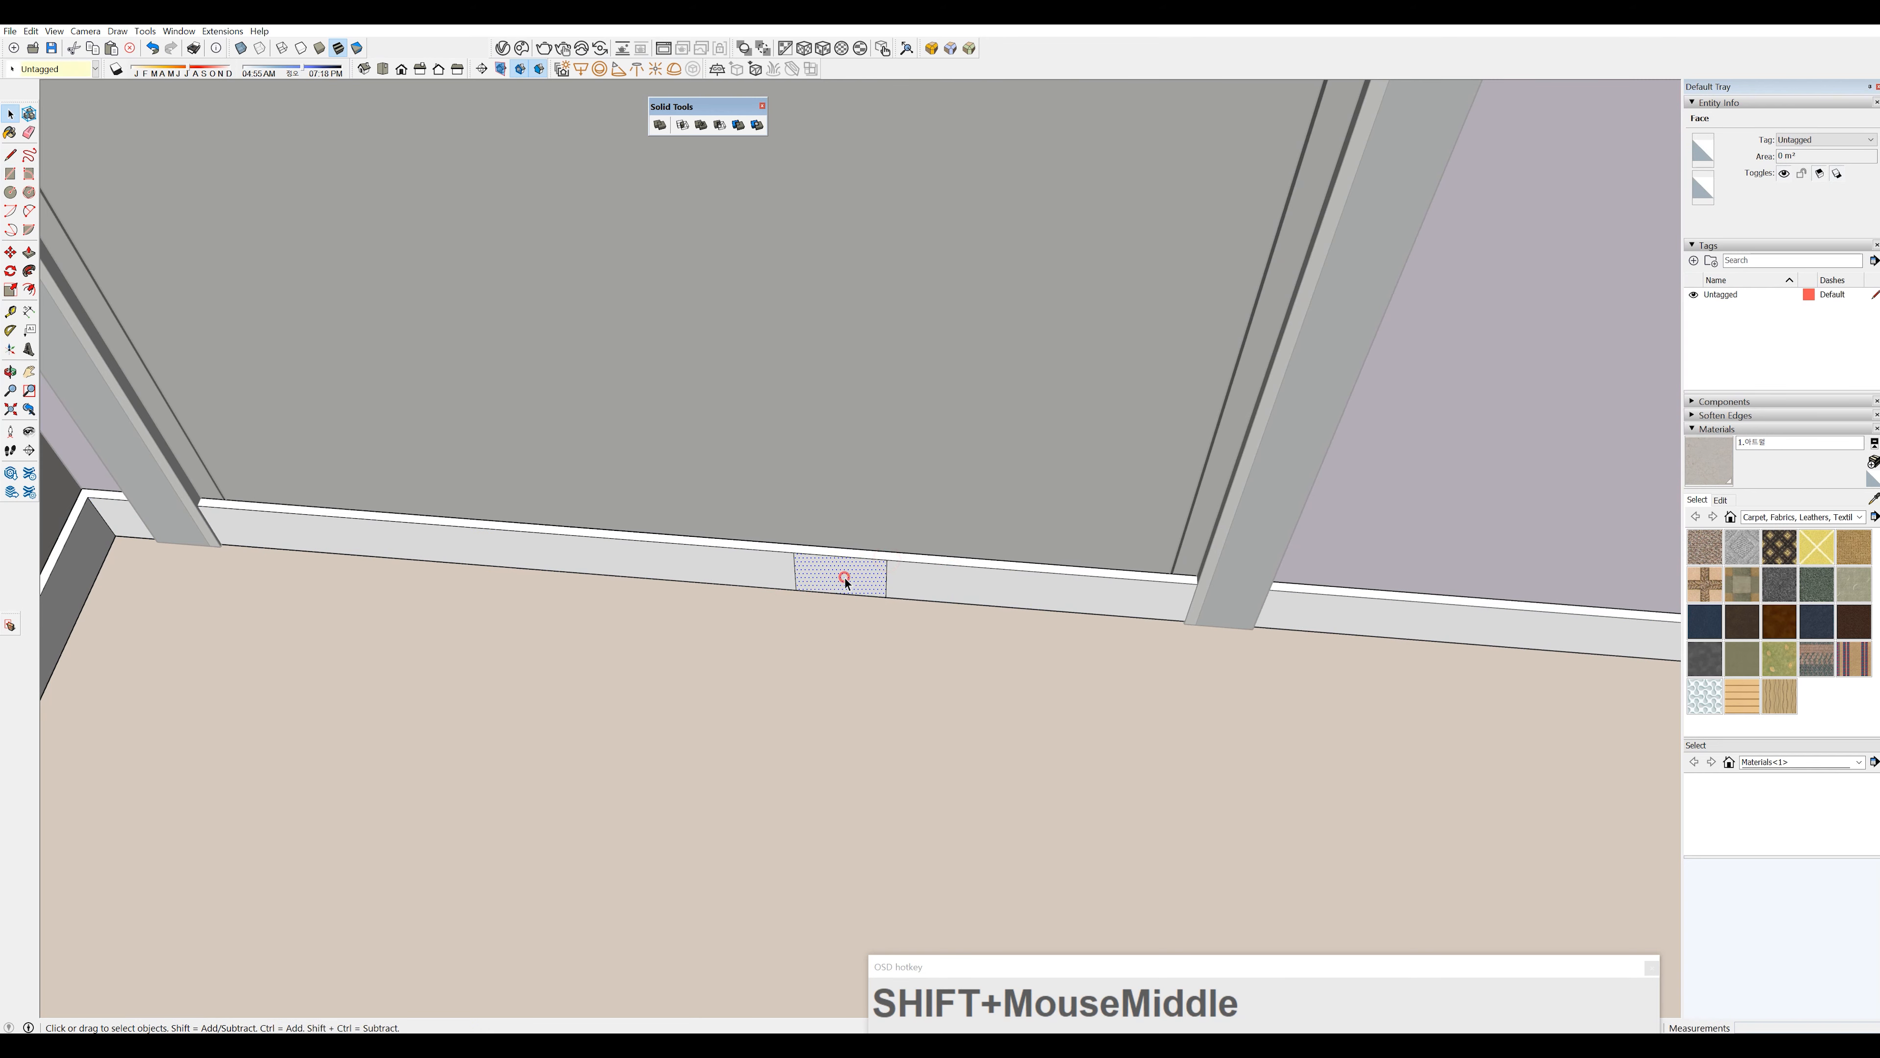
pyautogui.press('p')
pyautogui.click(848, 582)
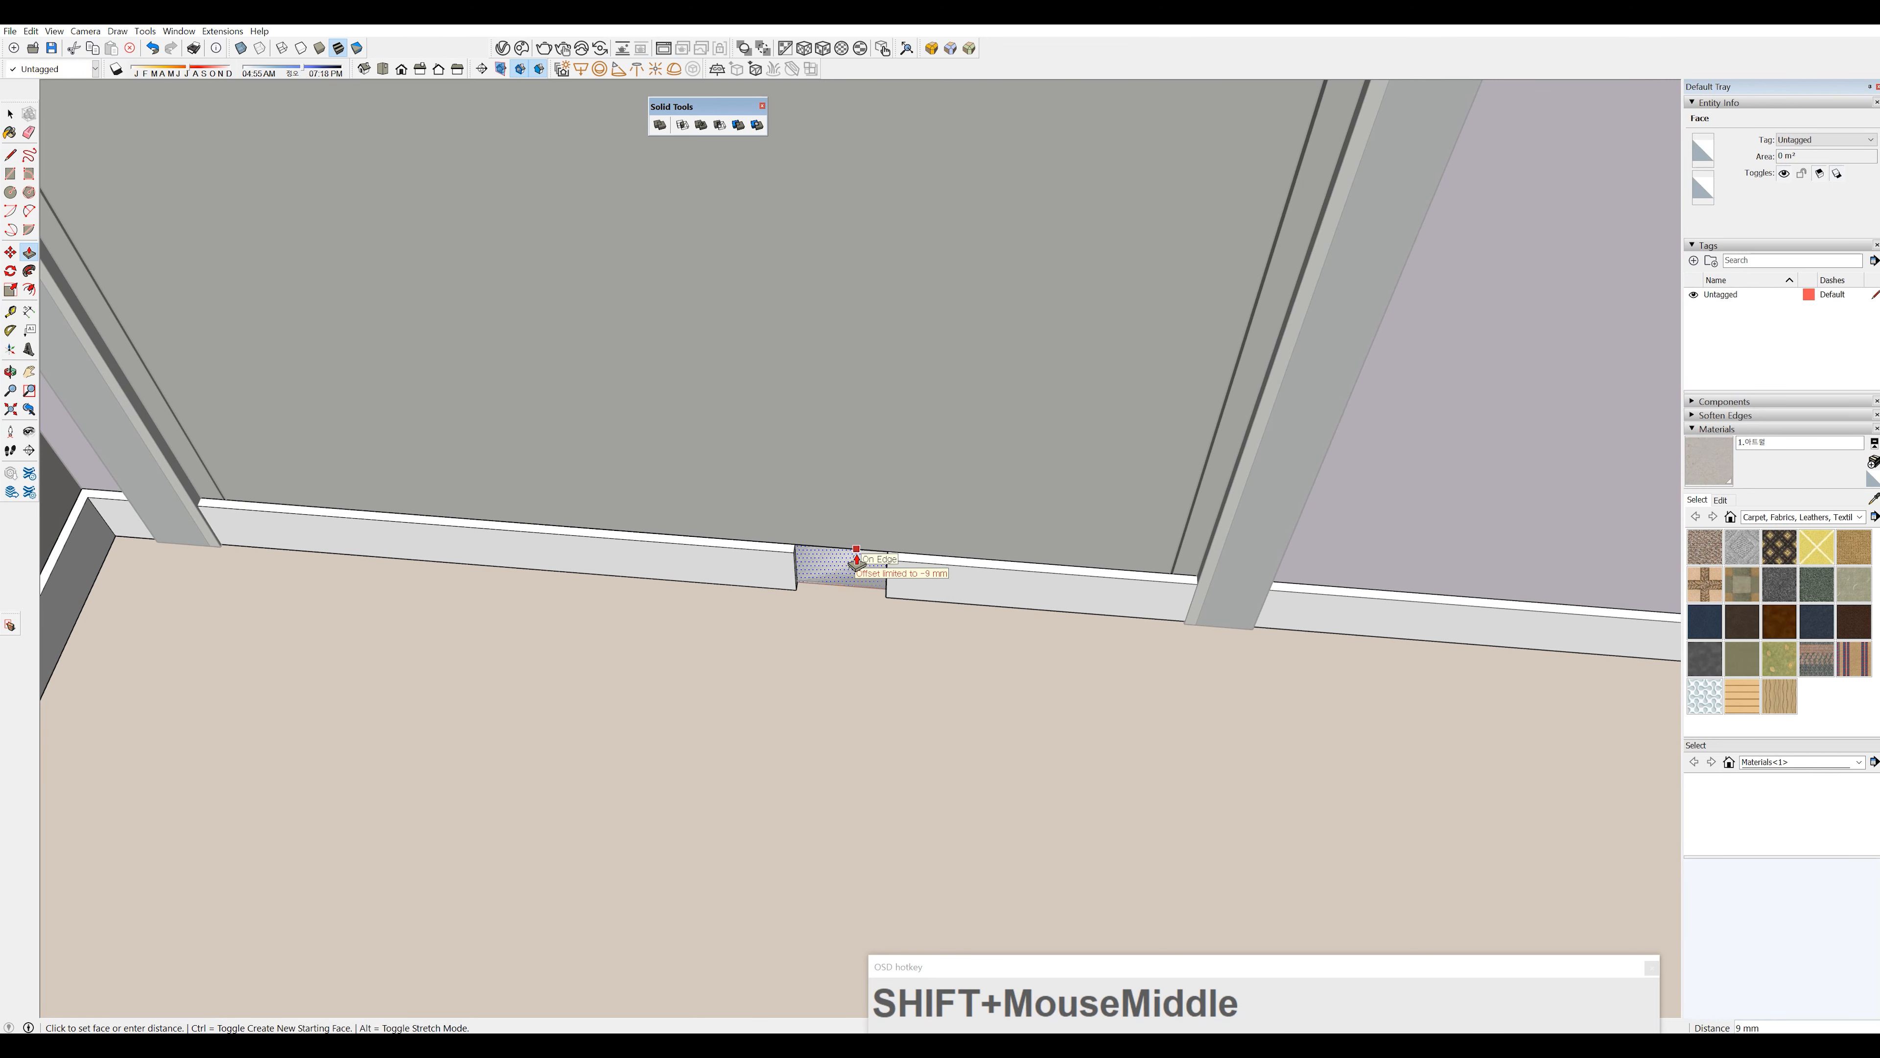
pyautogui.press('space')
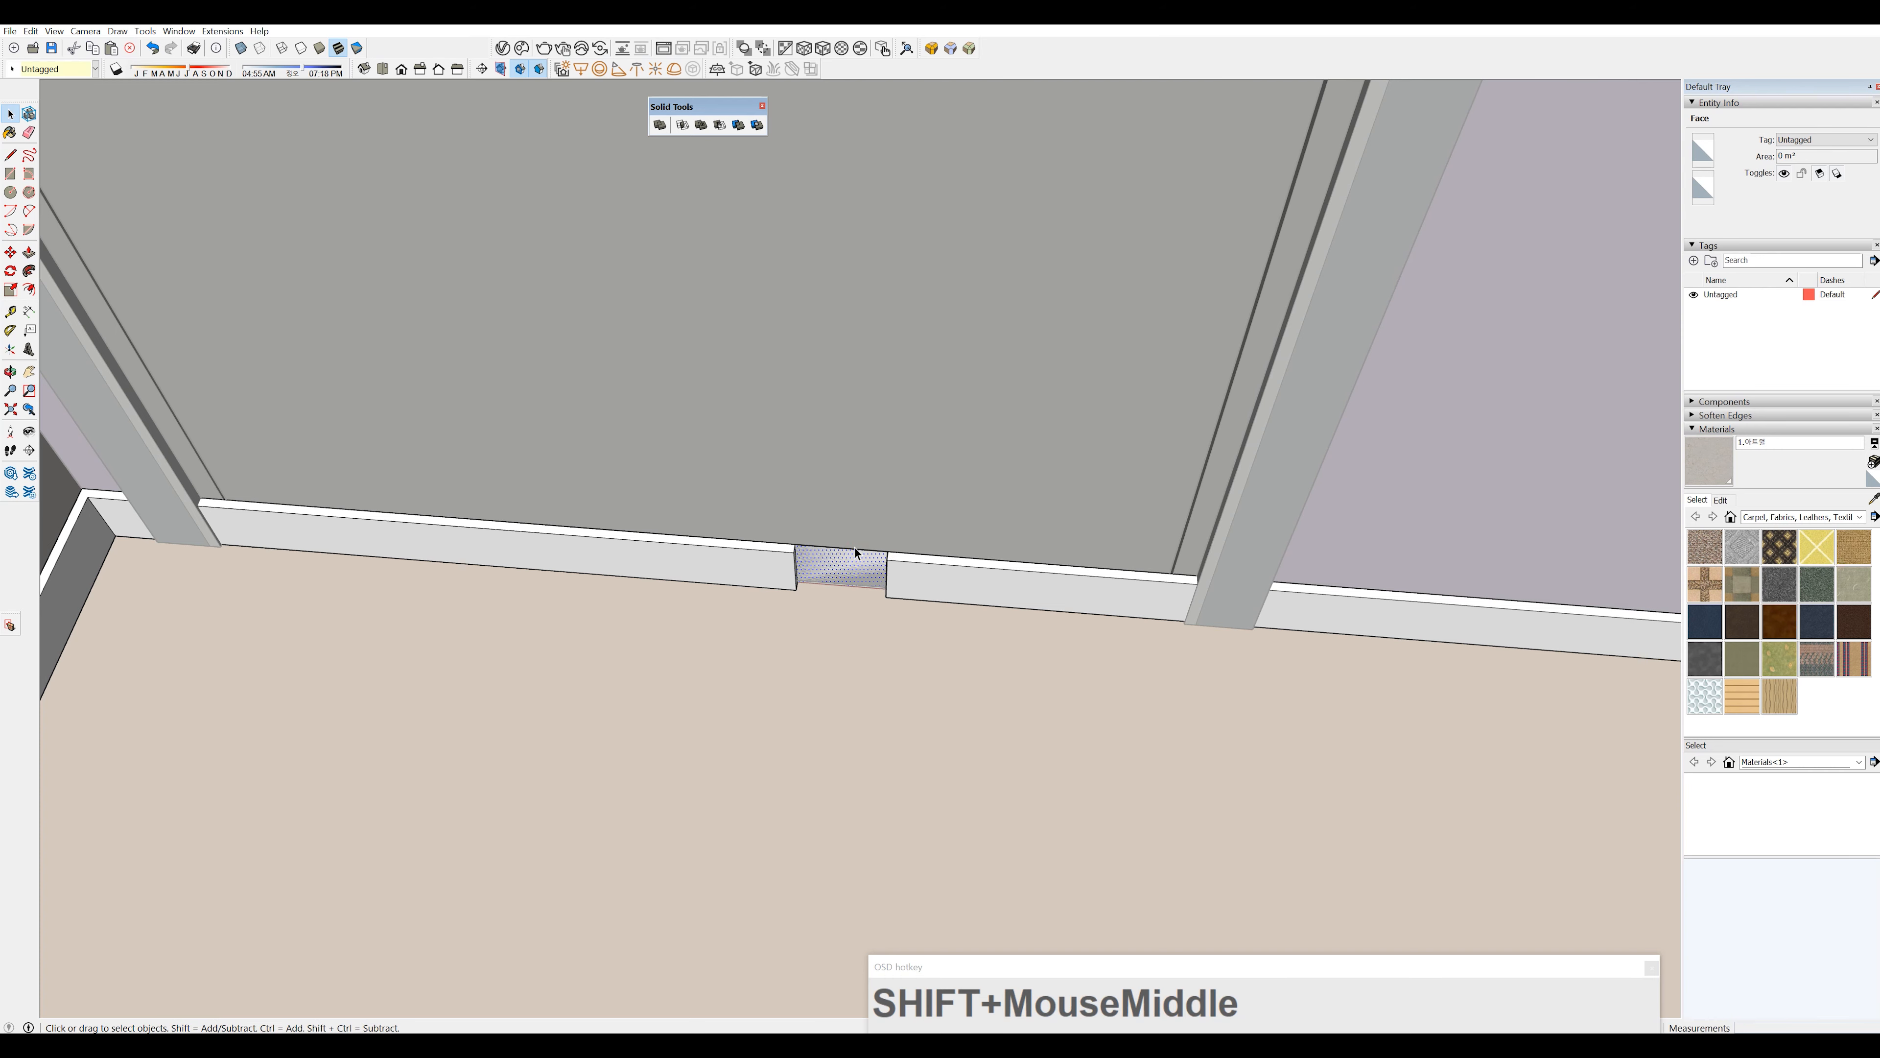
pyautogui.scroll(2, 850, 571)
pyautogui.press('e')
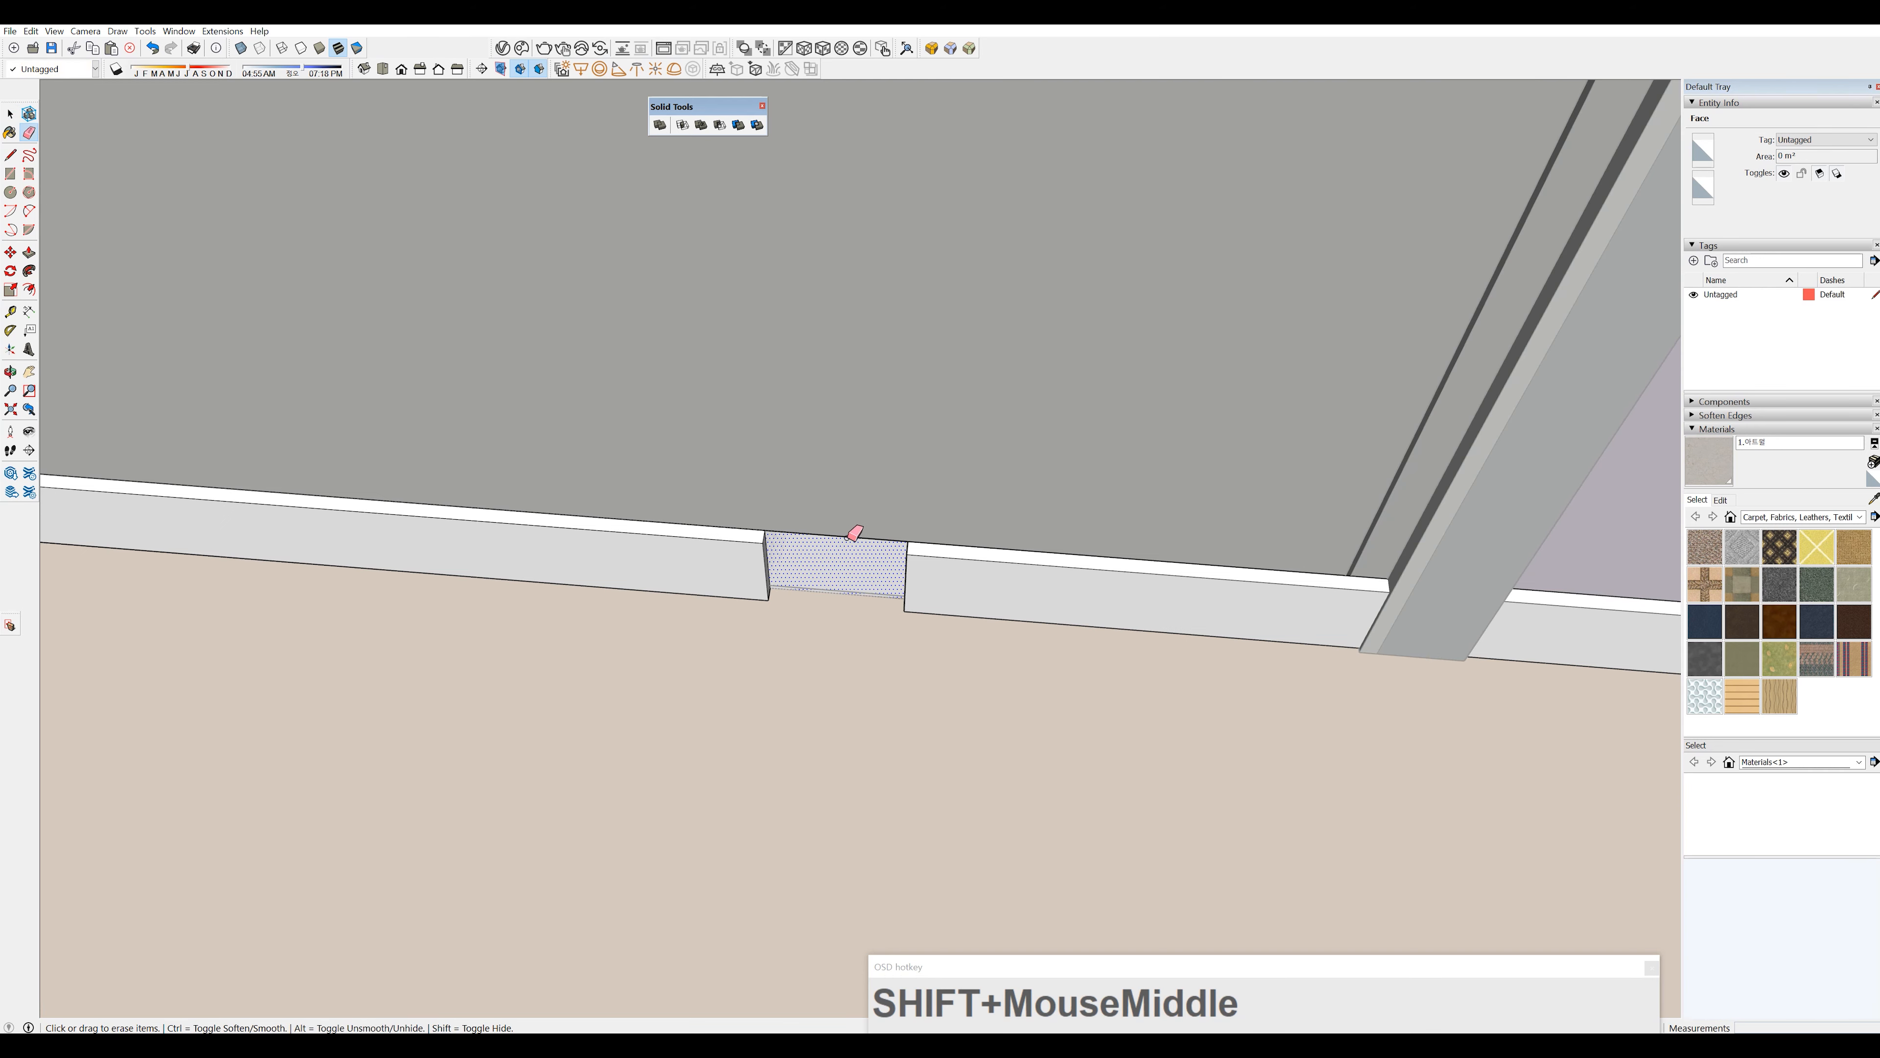
pyautogui.moveTo(844, 537); pyautogui.dragTo(845, 582)
# - Push the skirting's left cut end back toward the door casing on that side to clear the doorway
pyautogui.moveTo(844, 583)
pyautogui.mouseDown(button='middle')
pyautogui.moveTo(800, 609)
pyautogui.moveTo(776, 550)
pyautogui.moveTo(758, 570)
pyautogui.mouseUp(button='middle')
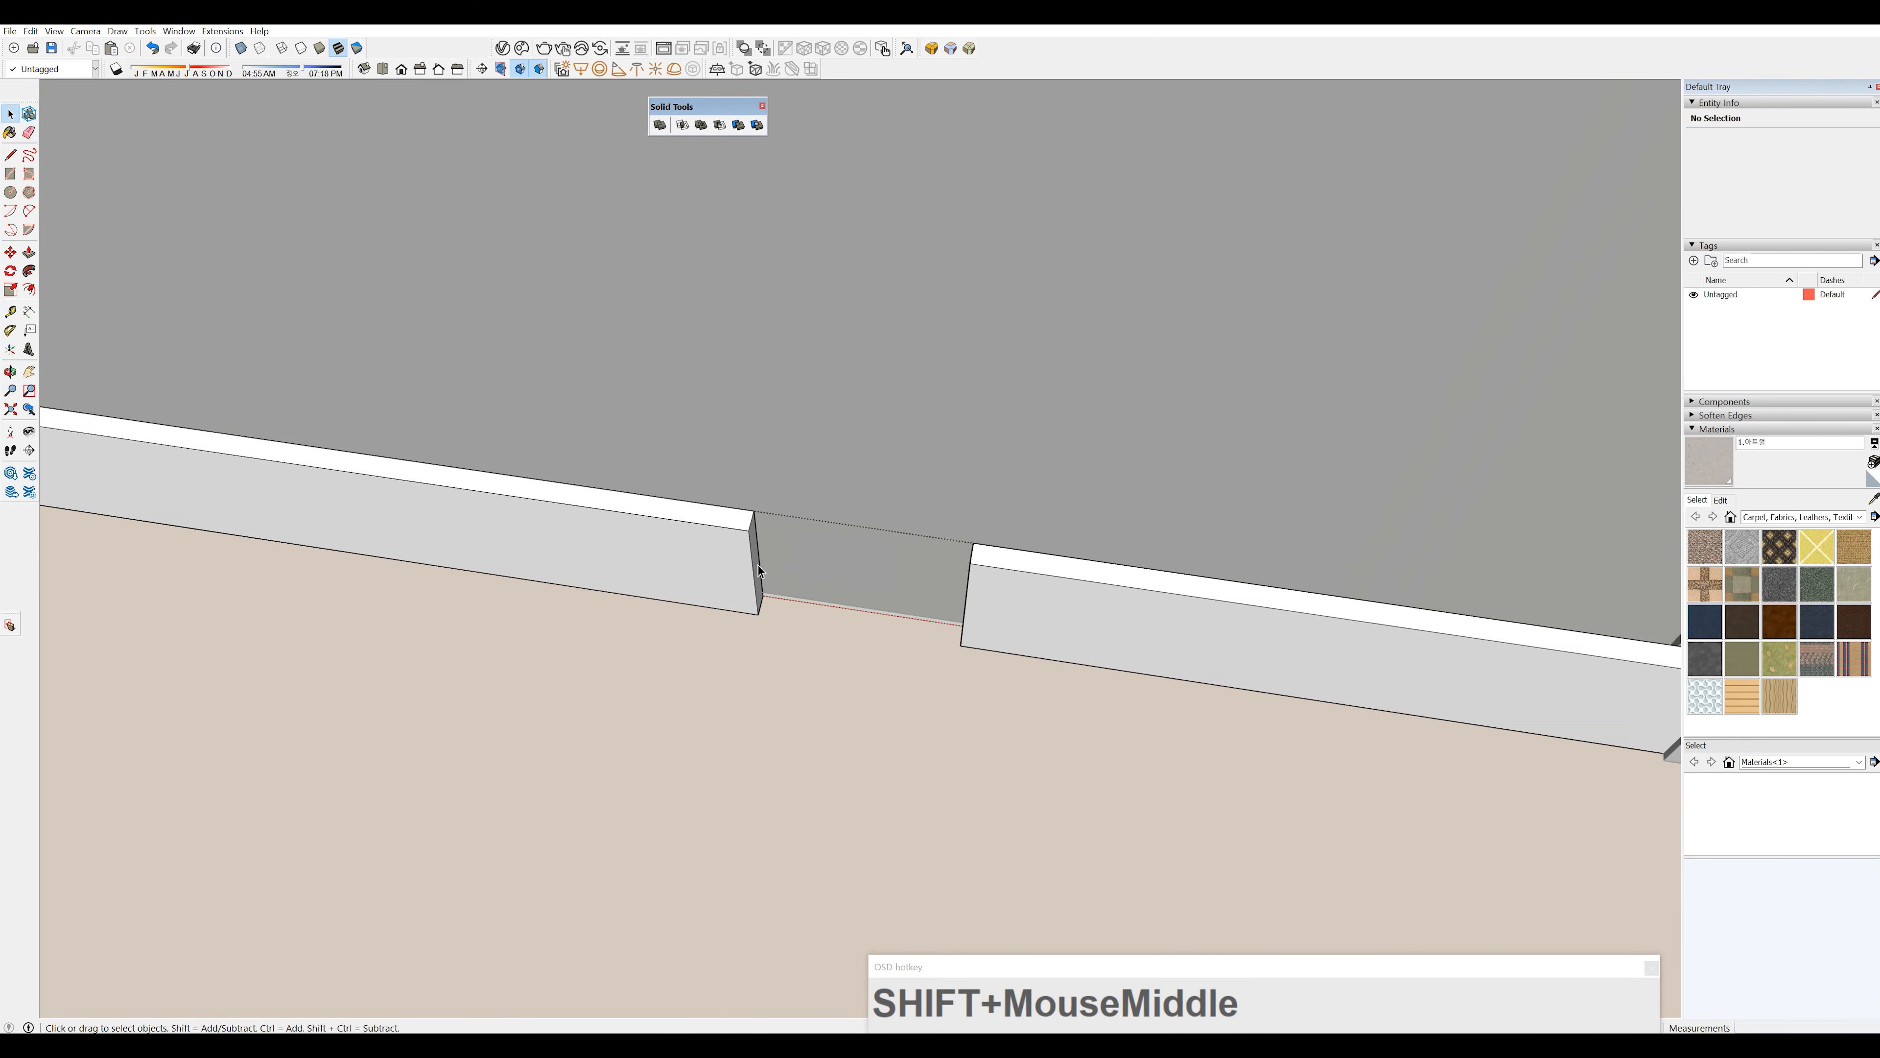
pyautogui.click(756, 570)
pyautogui.press('p')
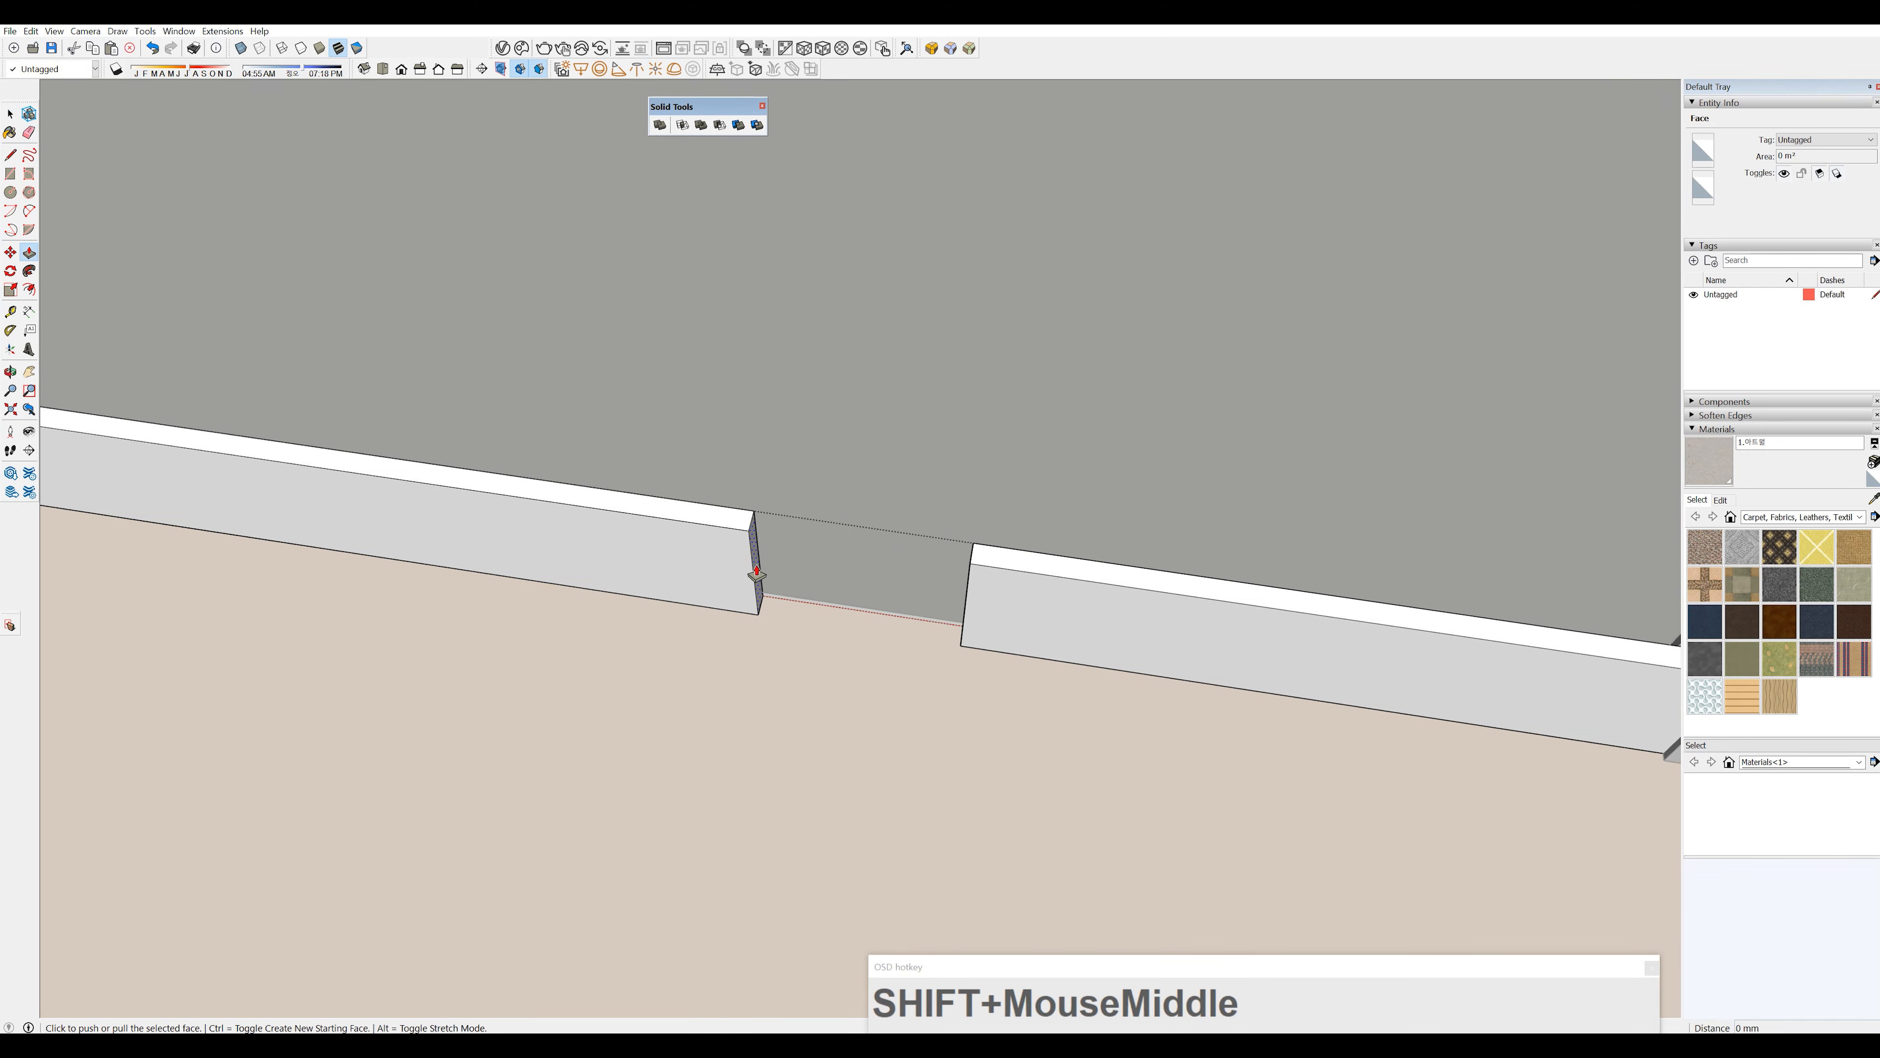
pyautogui.click(756, 573)
pyautogui.scroll(-4, 707, 539)
pyautogui.keyDown('shift'); pyautogui.moveTo(544, 511); pyautogui.dragTo(846, 454, button='middle'); pyautogui.keyUp('shift')
pyautogui.press('space')
# - Move the skirting's remaining cut end along the red axis to the outer edge of the right door casing and leave the group
pyautogui.moveTo(846, 454); pyautogui.dragTo(976, 627)
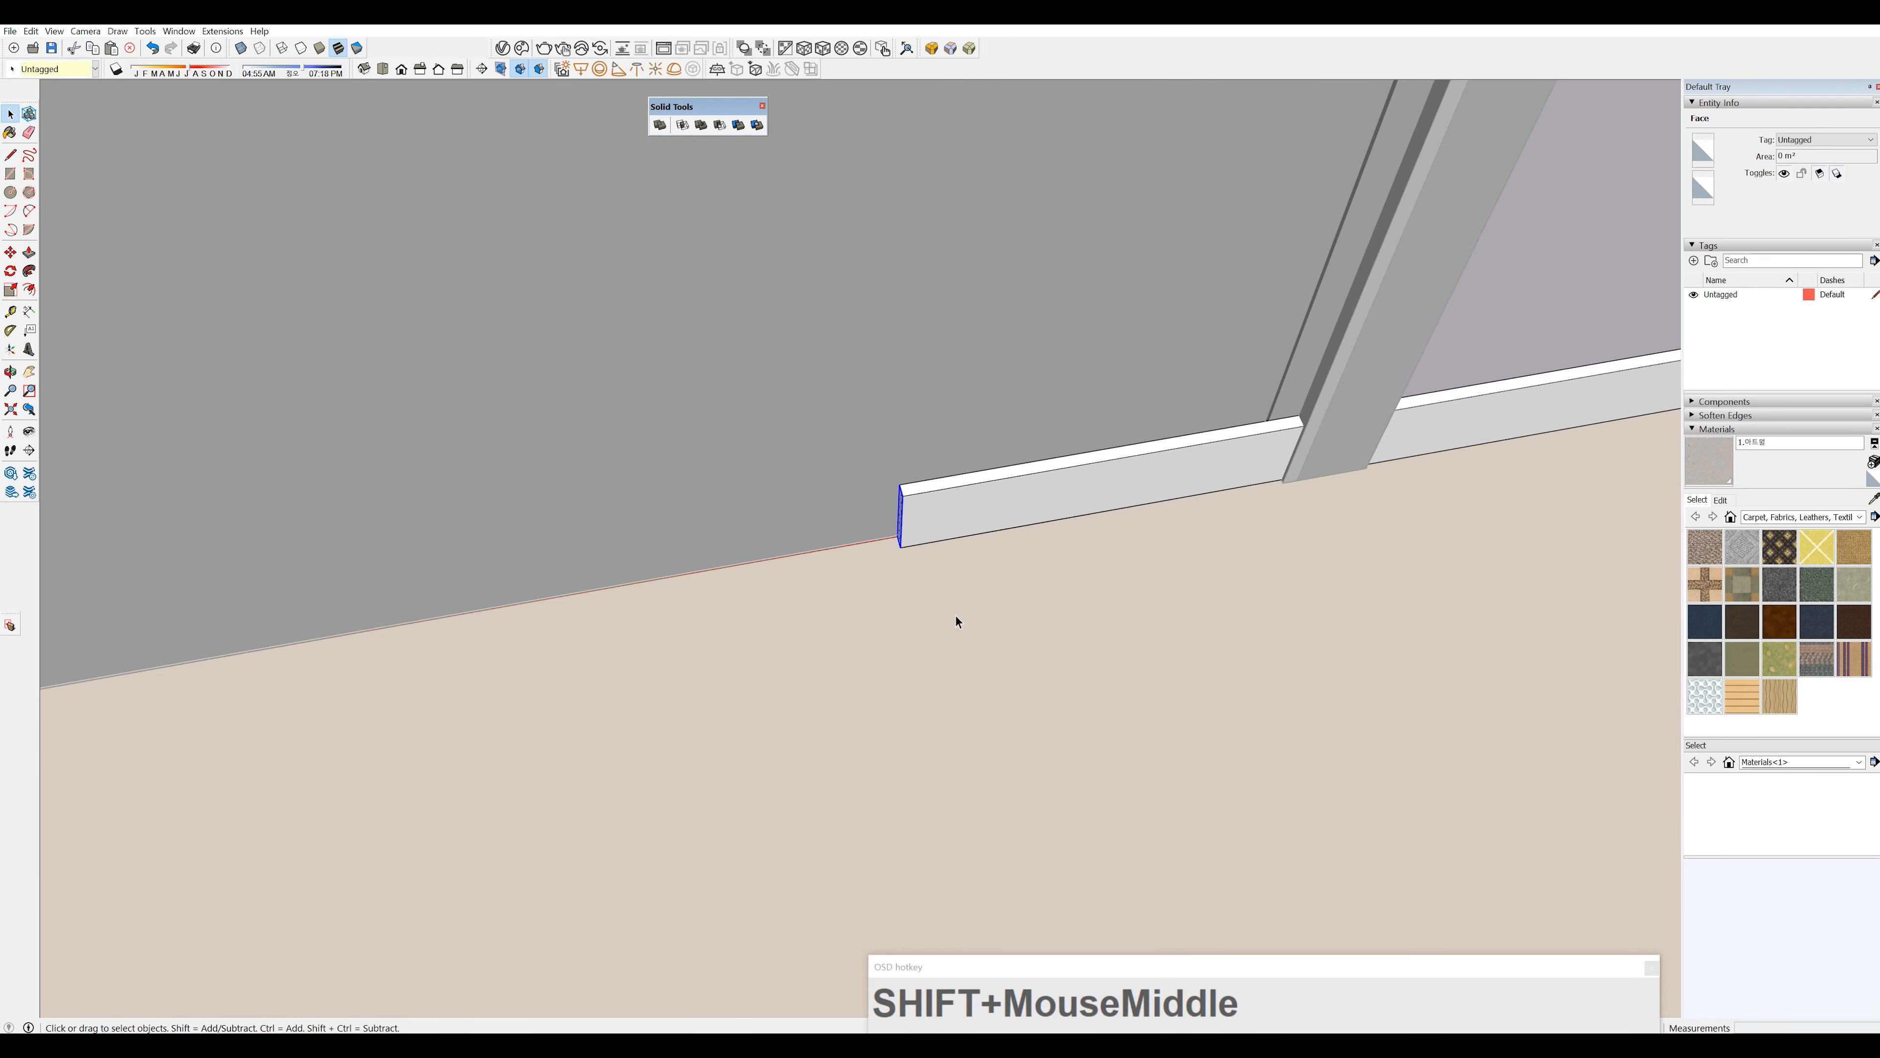
pyautogui.press('m')
pyautogui.click(905, 494)
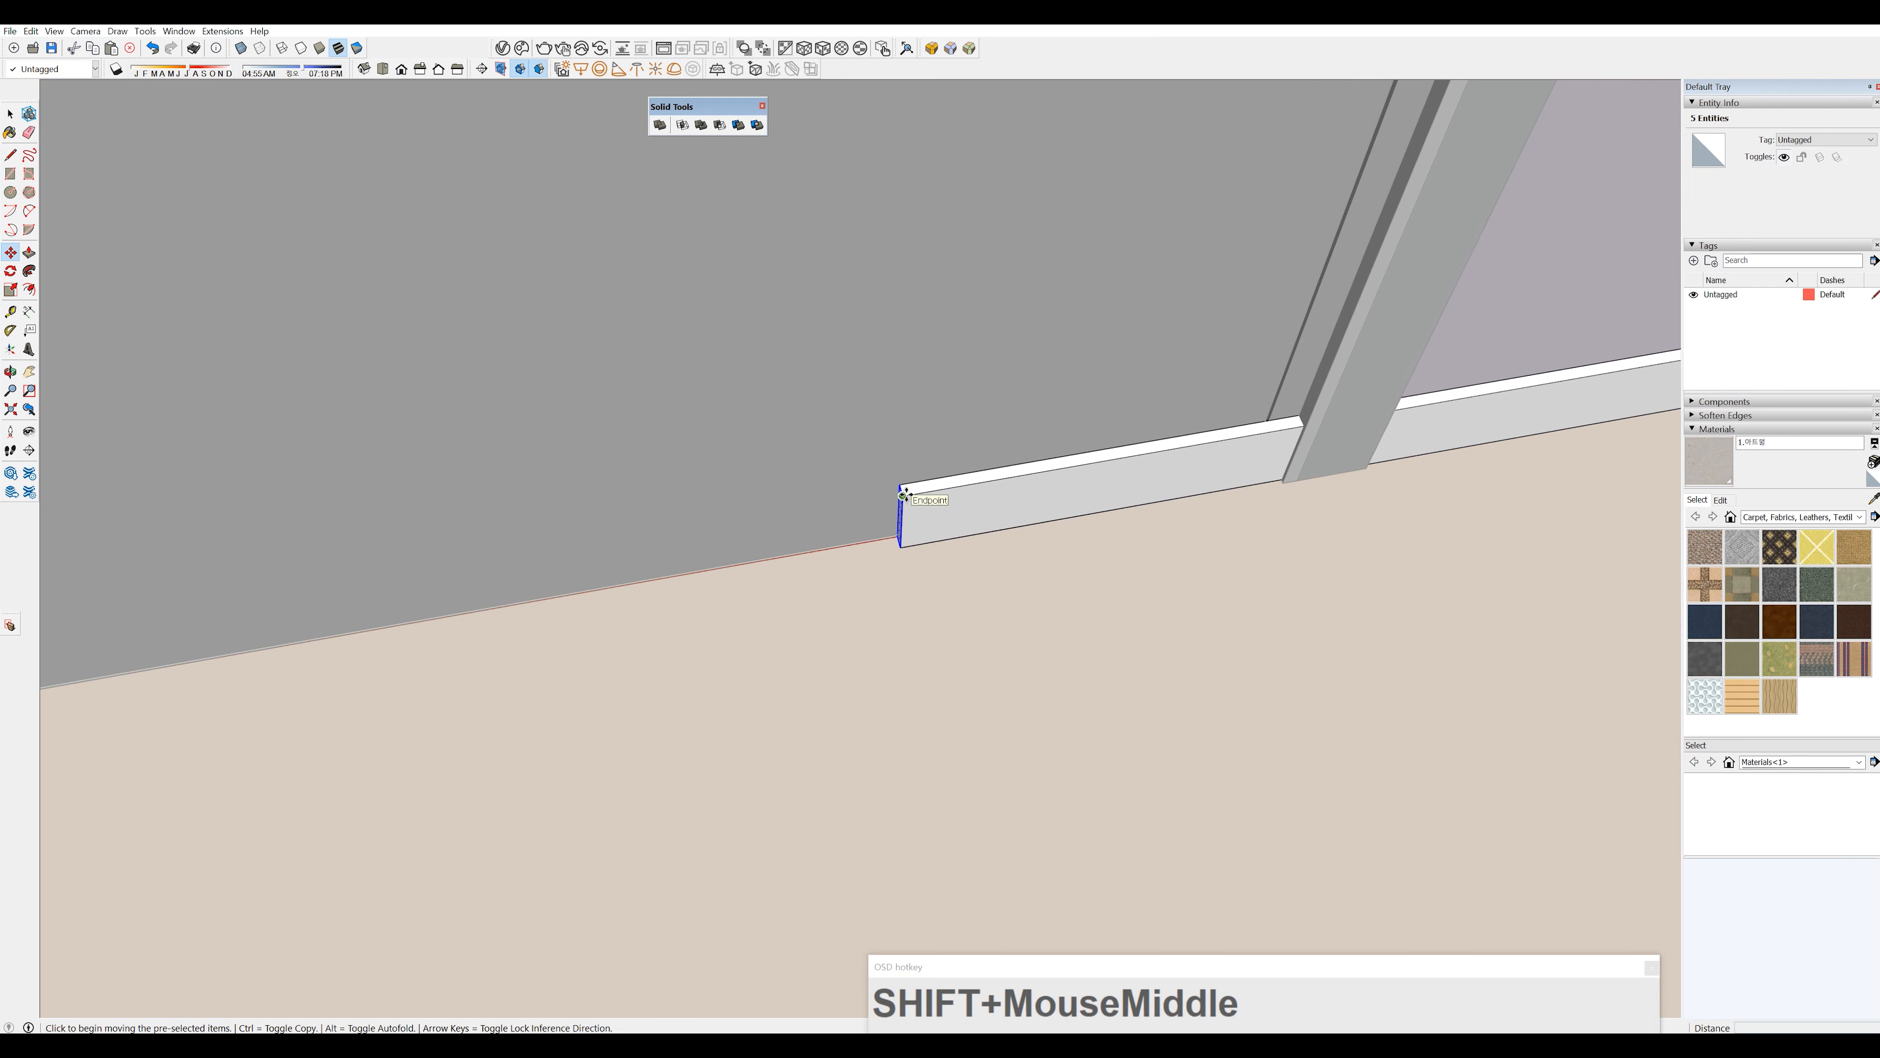
pyautogui.keyDown('shift'); pyautogui.moveTo(1047, 466); pyautogui.dragTo(674, 422, button='middle'); pyautogui.keyUp('shift')
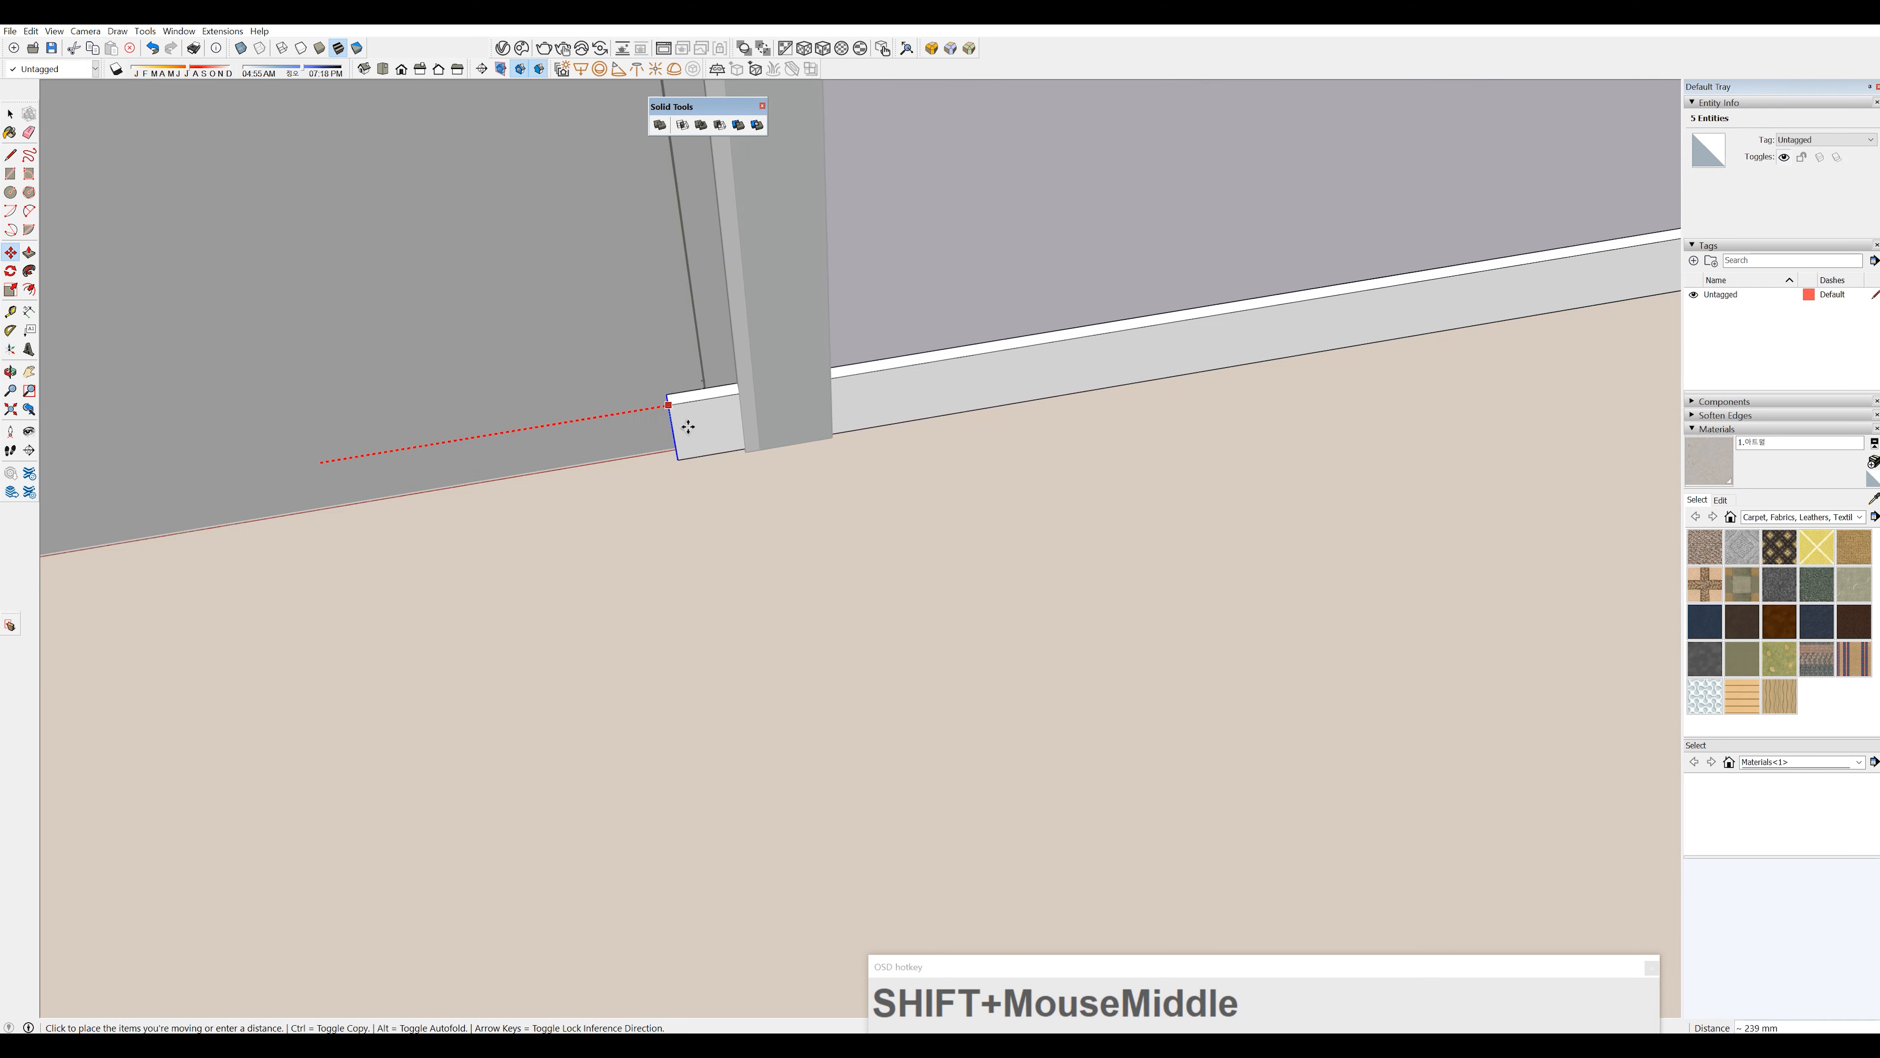
pyautogui.click(830, 367)
pyautogui.press('space')
pyautogui.moveTo(888, 402); pyautogui.dragTo(444, 429, button='middle')
pyautogui.scroll(2, 870, 434)
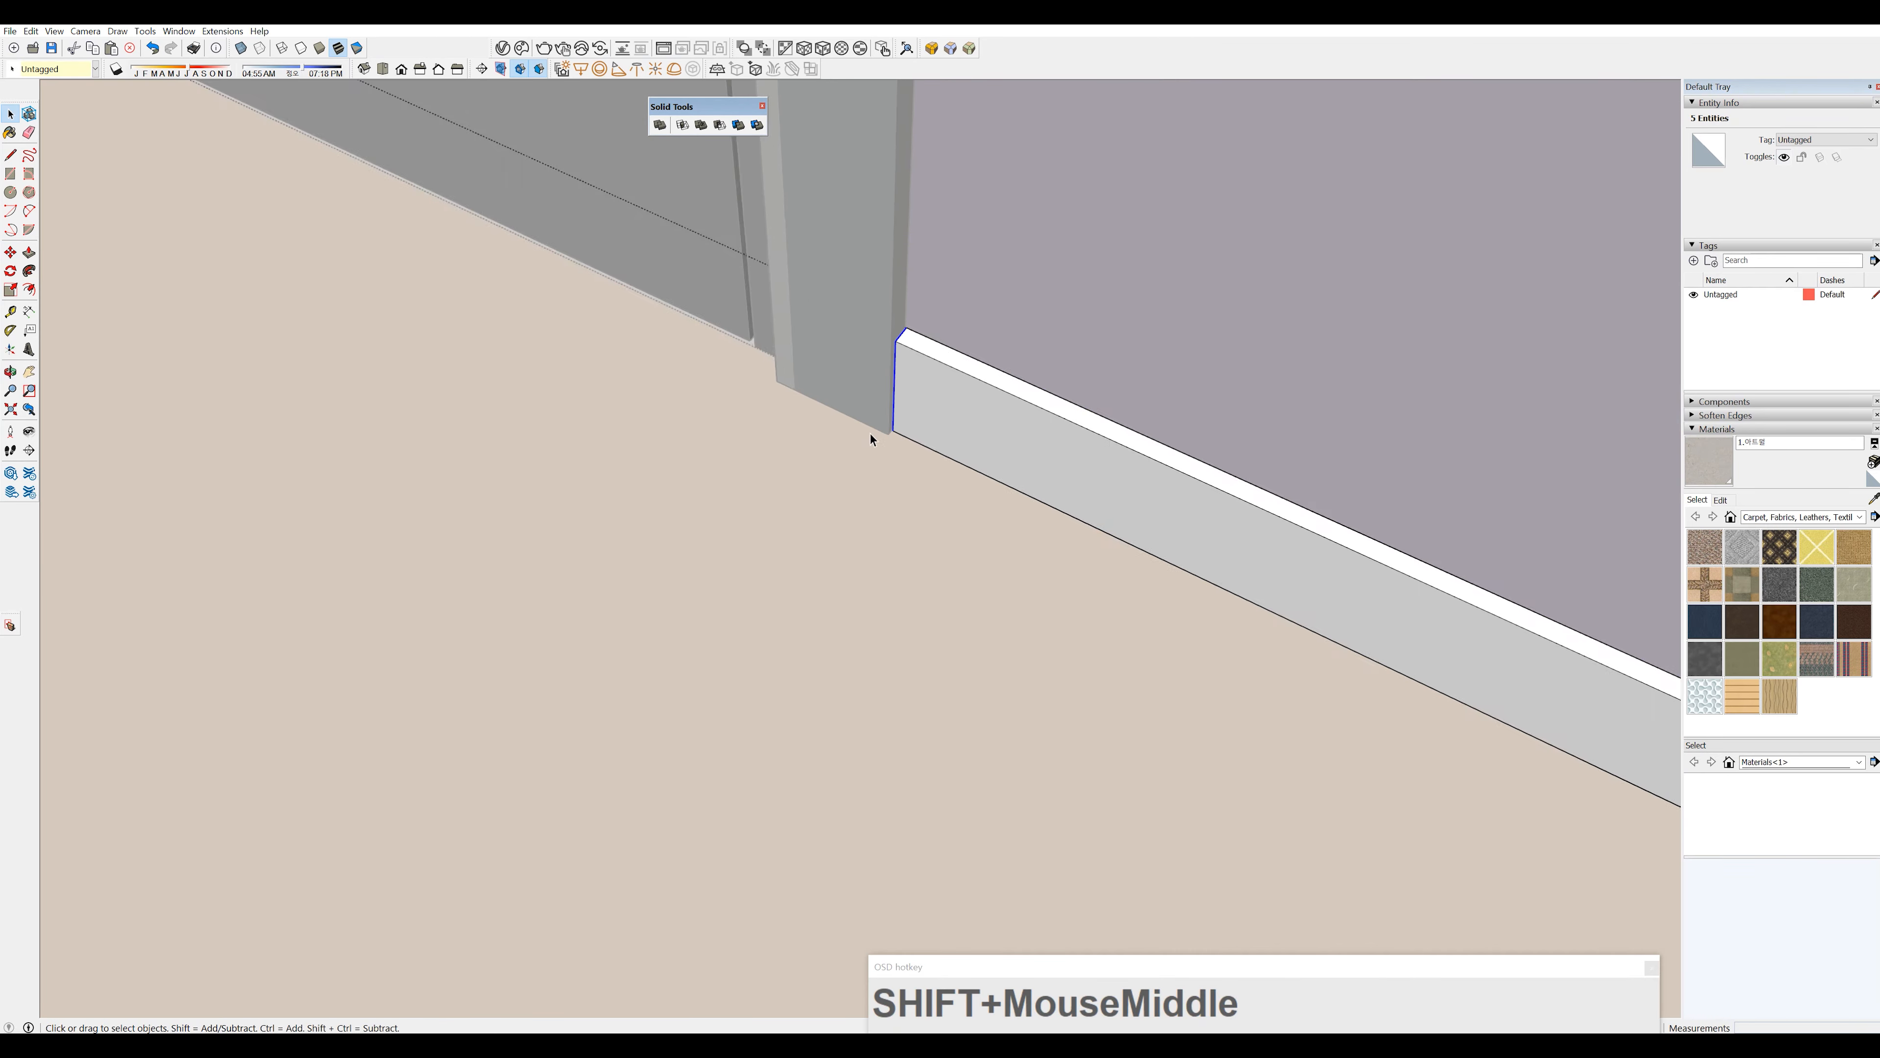
pyautogui.click(869, 434)
pyautogui.moveTo(906, 389); pyautogui.dragTo(844, 656, button='middle')
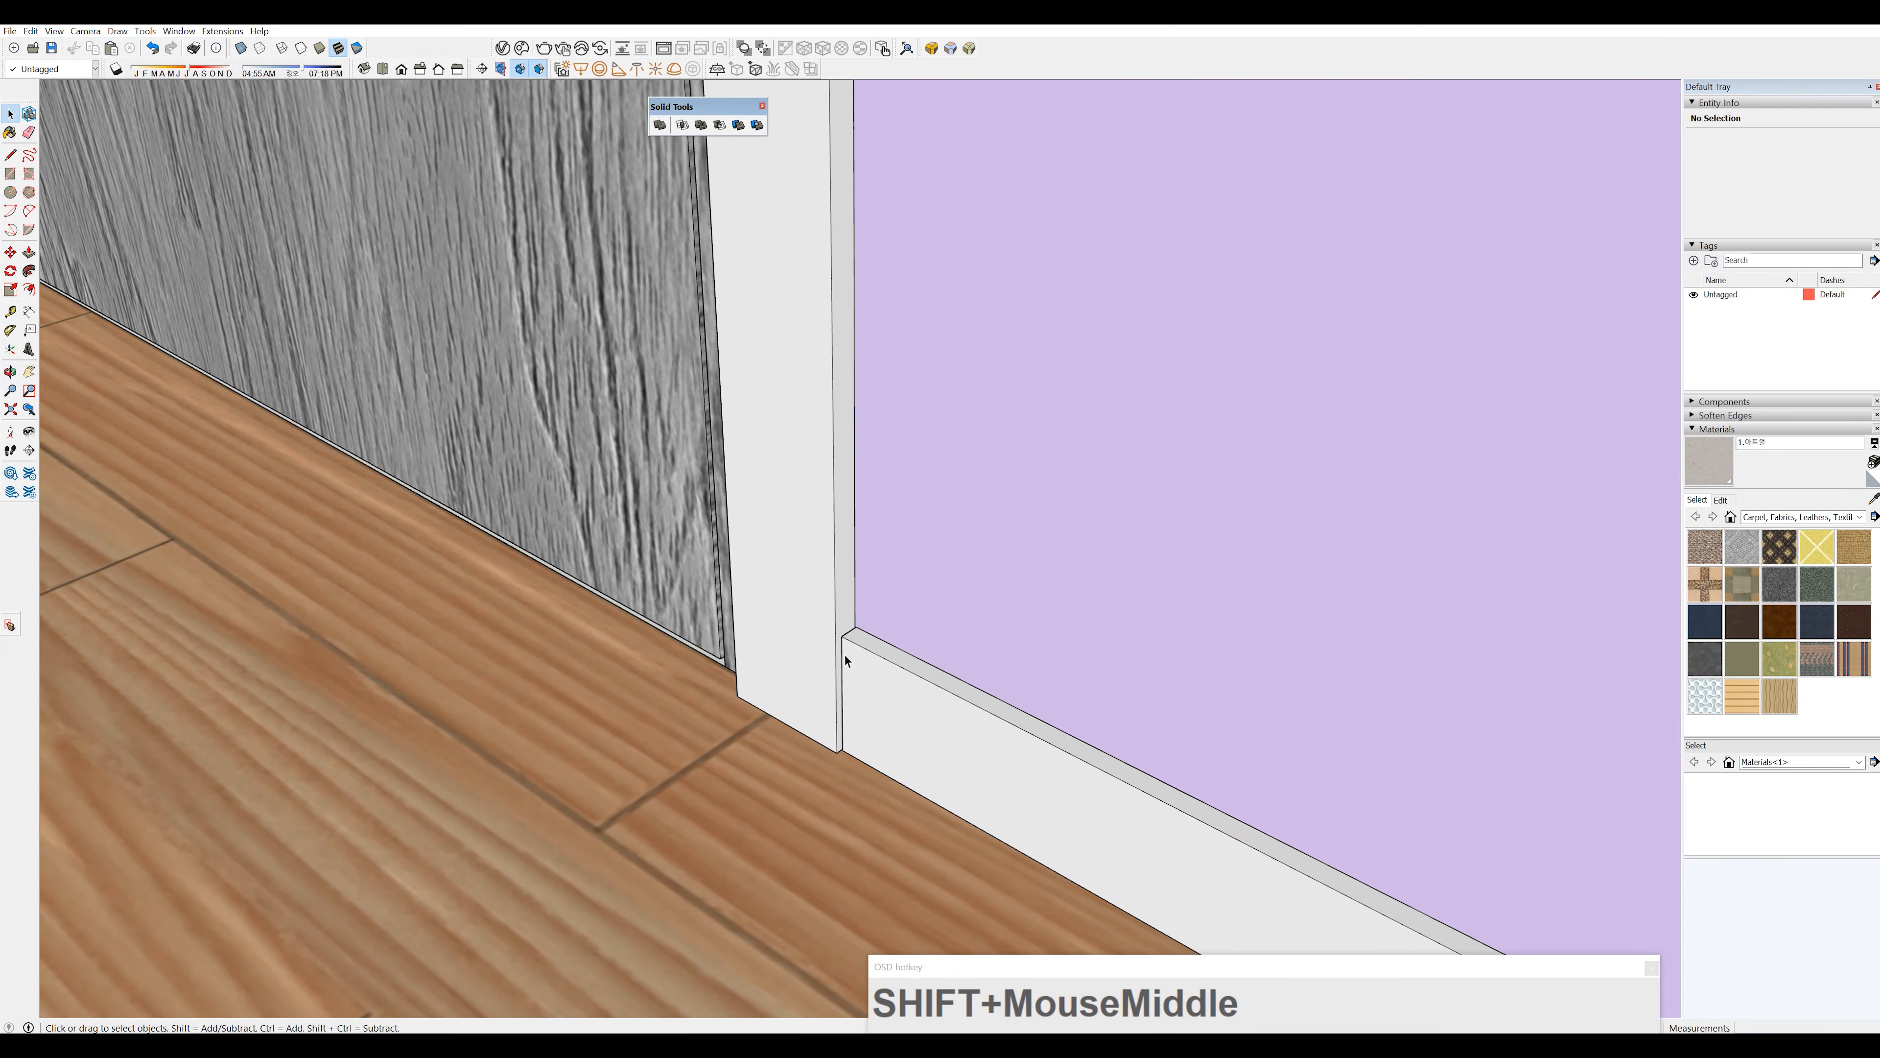
# - Measure how far the door casing and the top of the adjoining skirting stand out from the wall
pyautogui.scroll(2, 846, 603)
pyautogui.press('t')
pyautogui.click(858, 572)
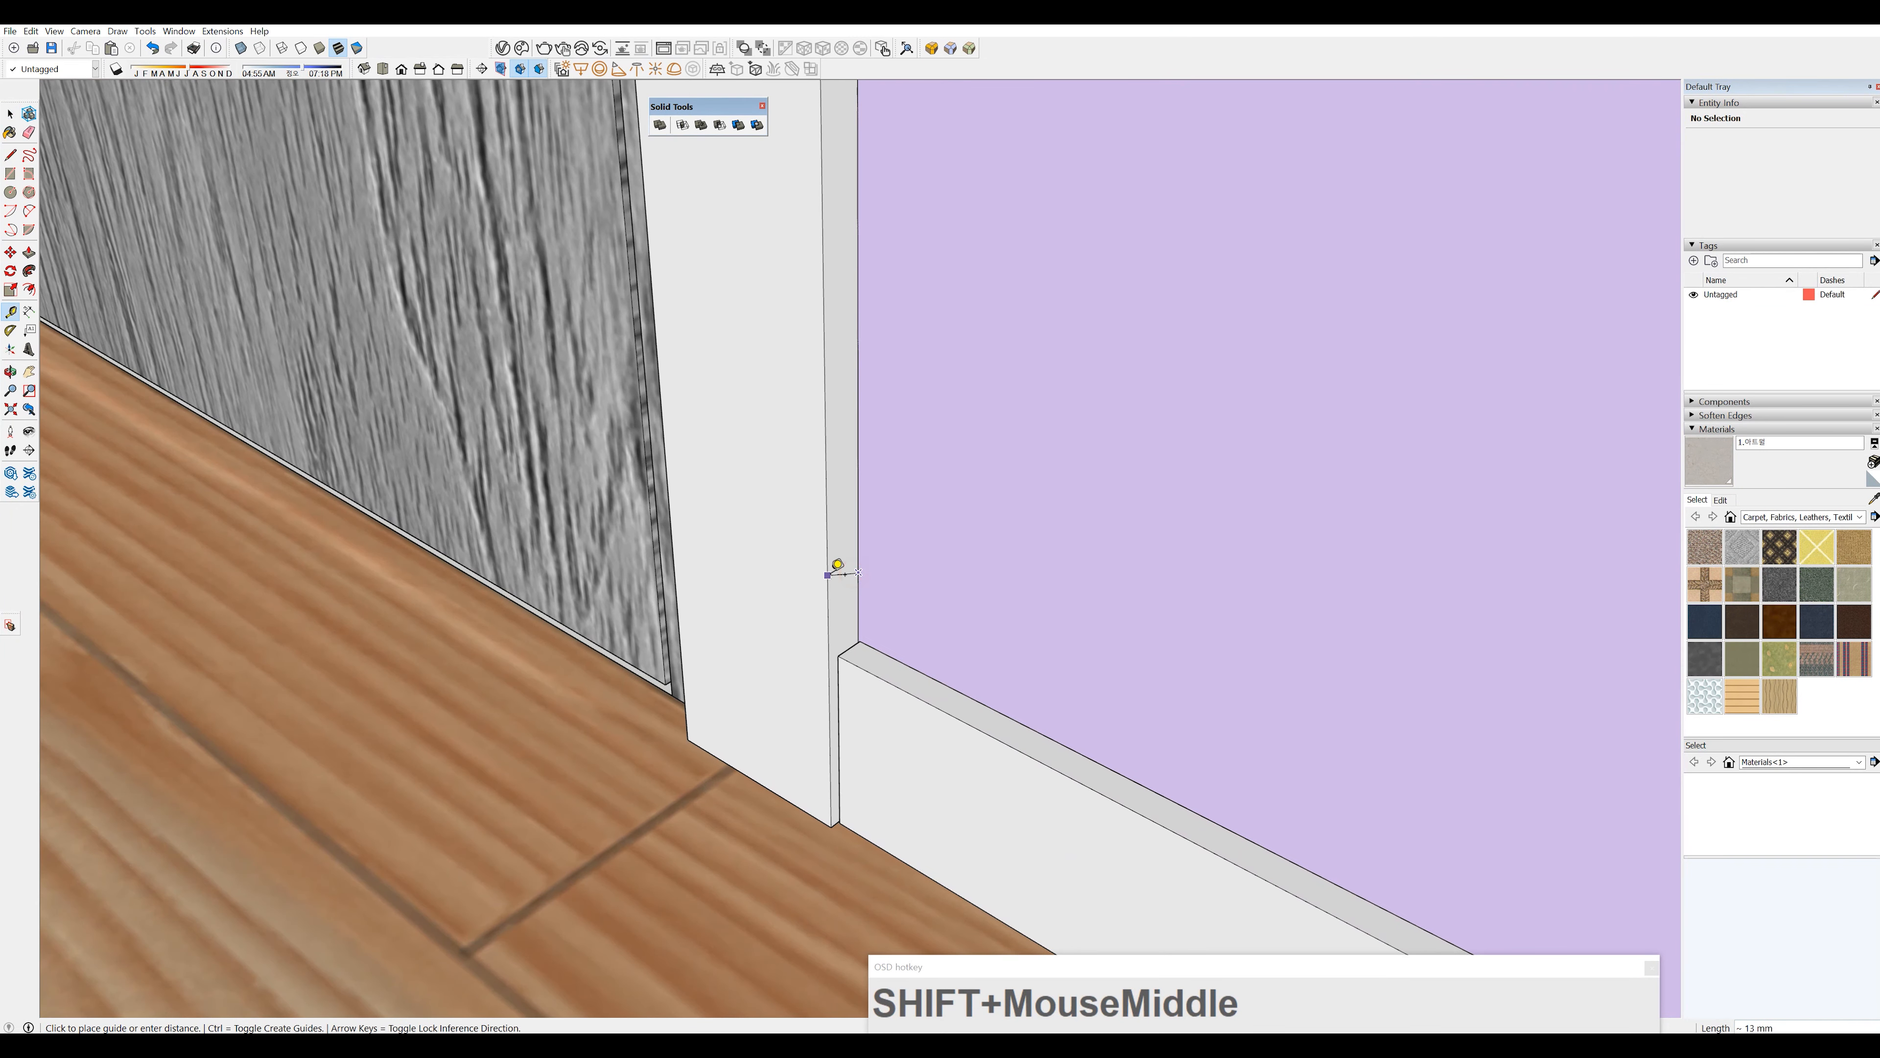
pyautogui.press('space')
pyautogui.click(860, 671)
pyautogui.keyDown('shift'); pyautogui.moveTo(861, 672); pyautogui.dragTo(820, 678, button='middle'); pyautogui.keyUp('shift')
pyautogui.press('t')
pyautogui.click(785, 672)
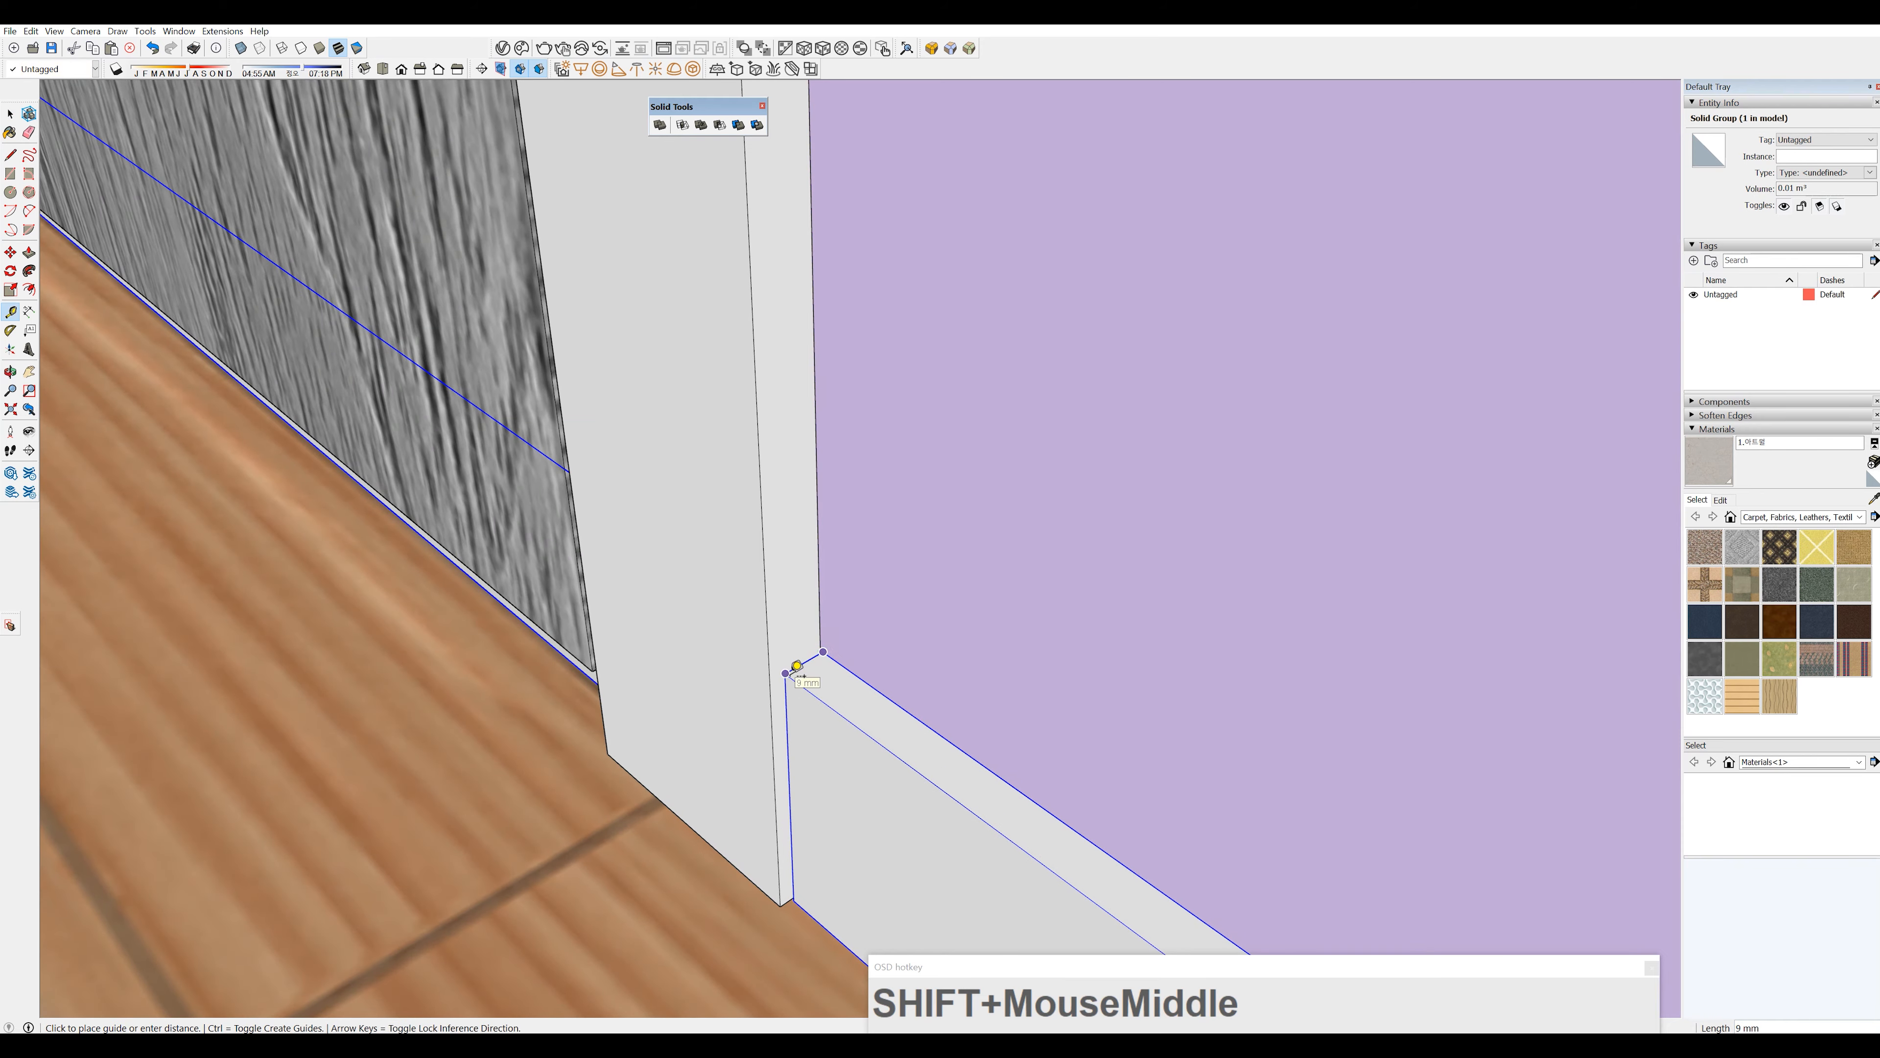
pyautogui.press('space')
# - Examine the joint between skirting and door casing and view the whole door from inside the room
pyautogui.scroll(-2, 810, 777)
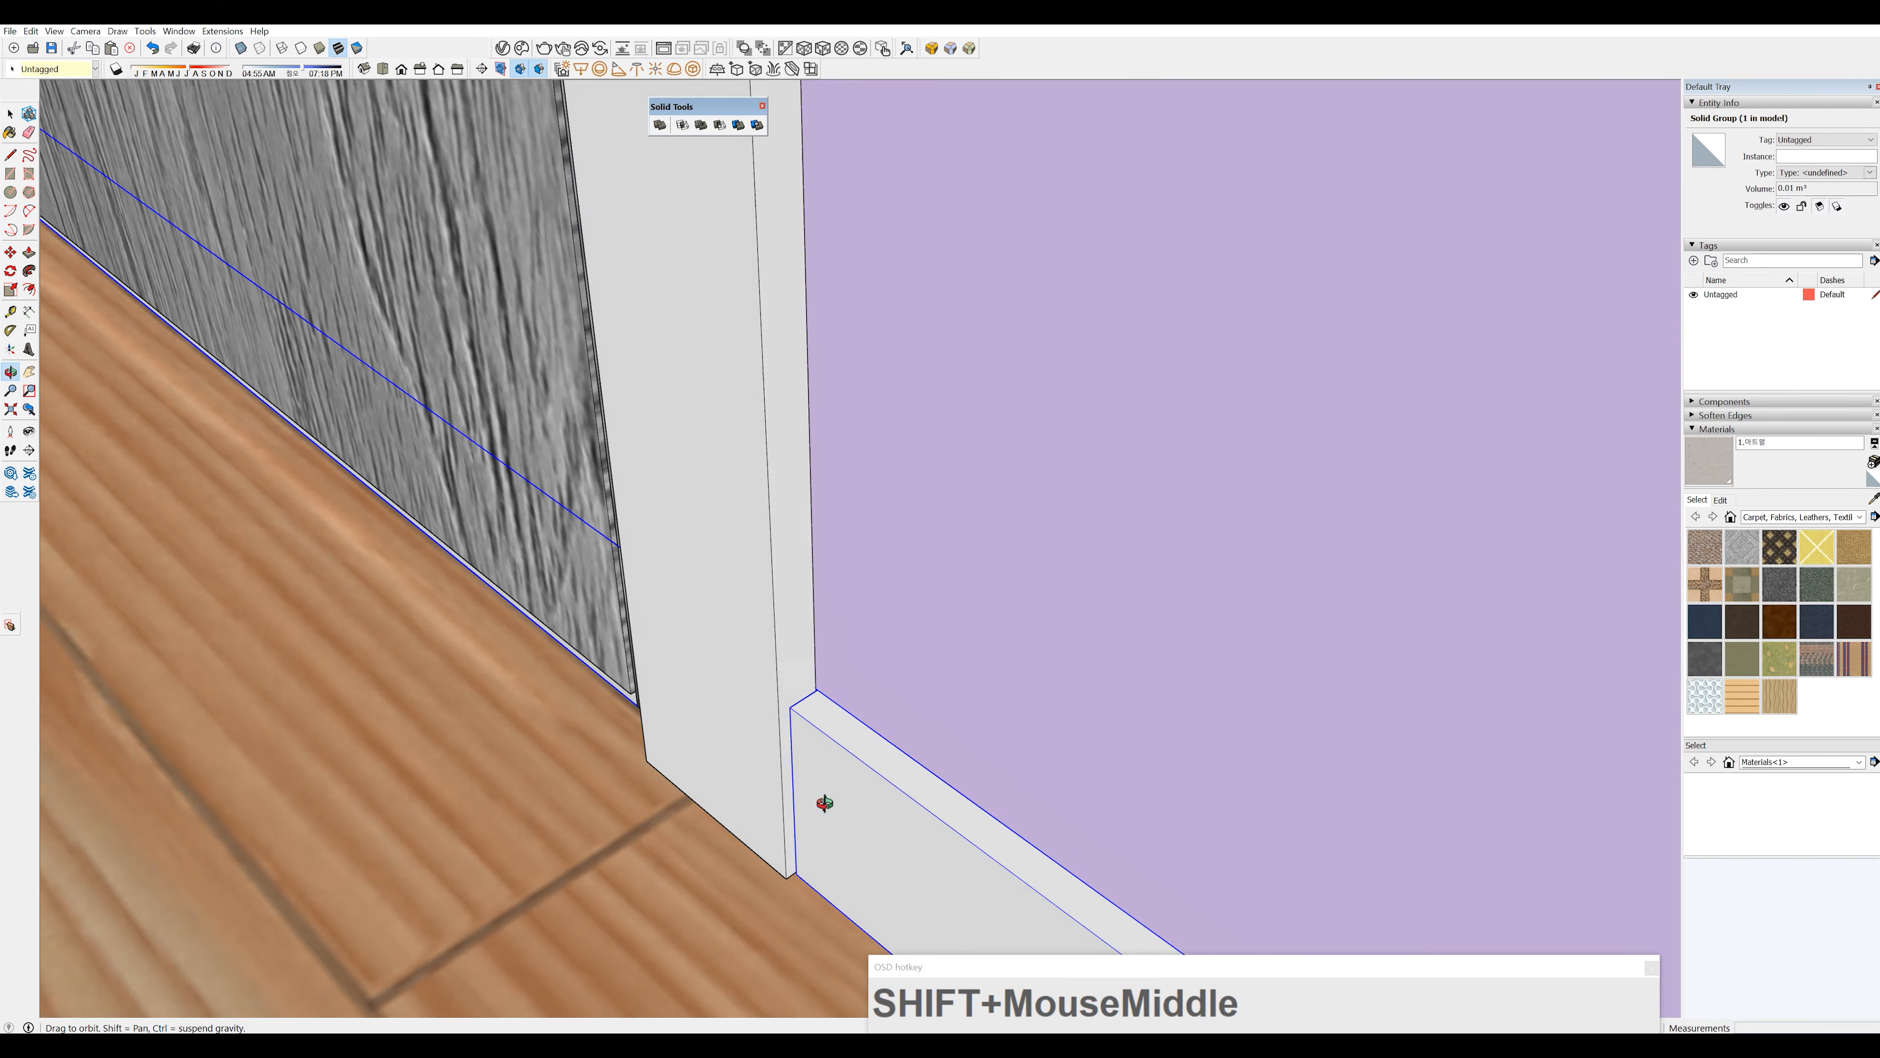
pyautogui.moveTo(822, 802)
pyautogui.mouseDown(button='middle')
pyautogui.moveTo(919, 682)
pyautogui.moveTo(1116, 766)
pyautogui.moveTo(1018, 786)
pyautogui.mouseUp(button='middle')
pyautogui.scroll(-2, 1116, 766)
pyautogui.scroll(-2, 1070, 715)
pyautogui.scroll(-1, 1018, 786)
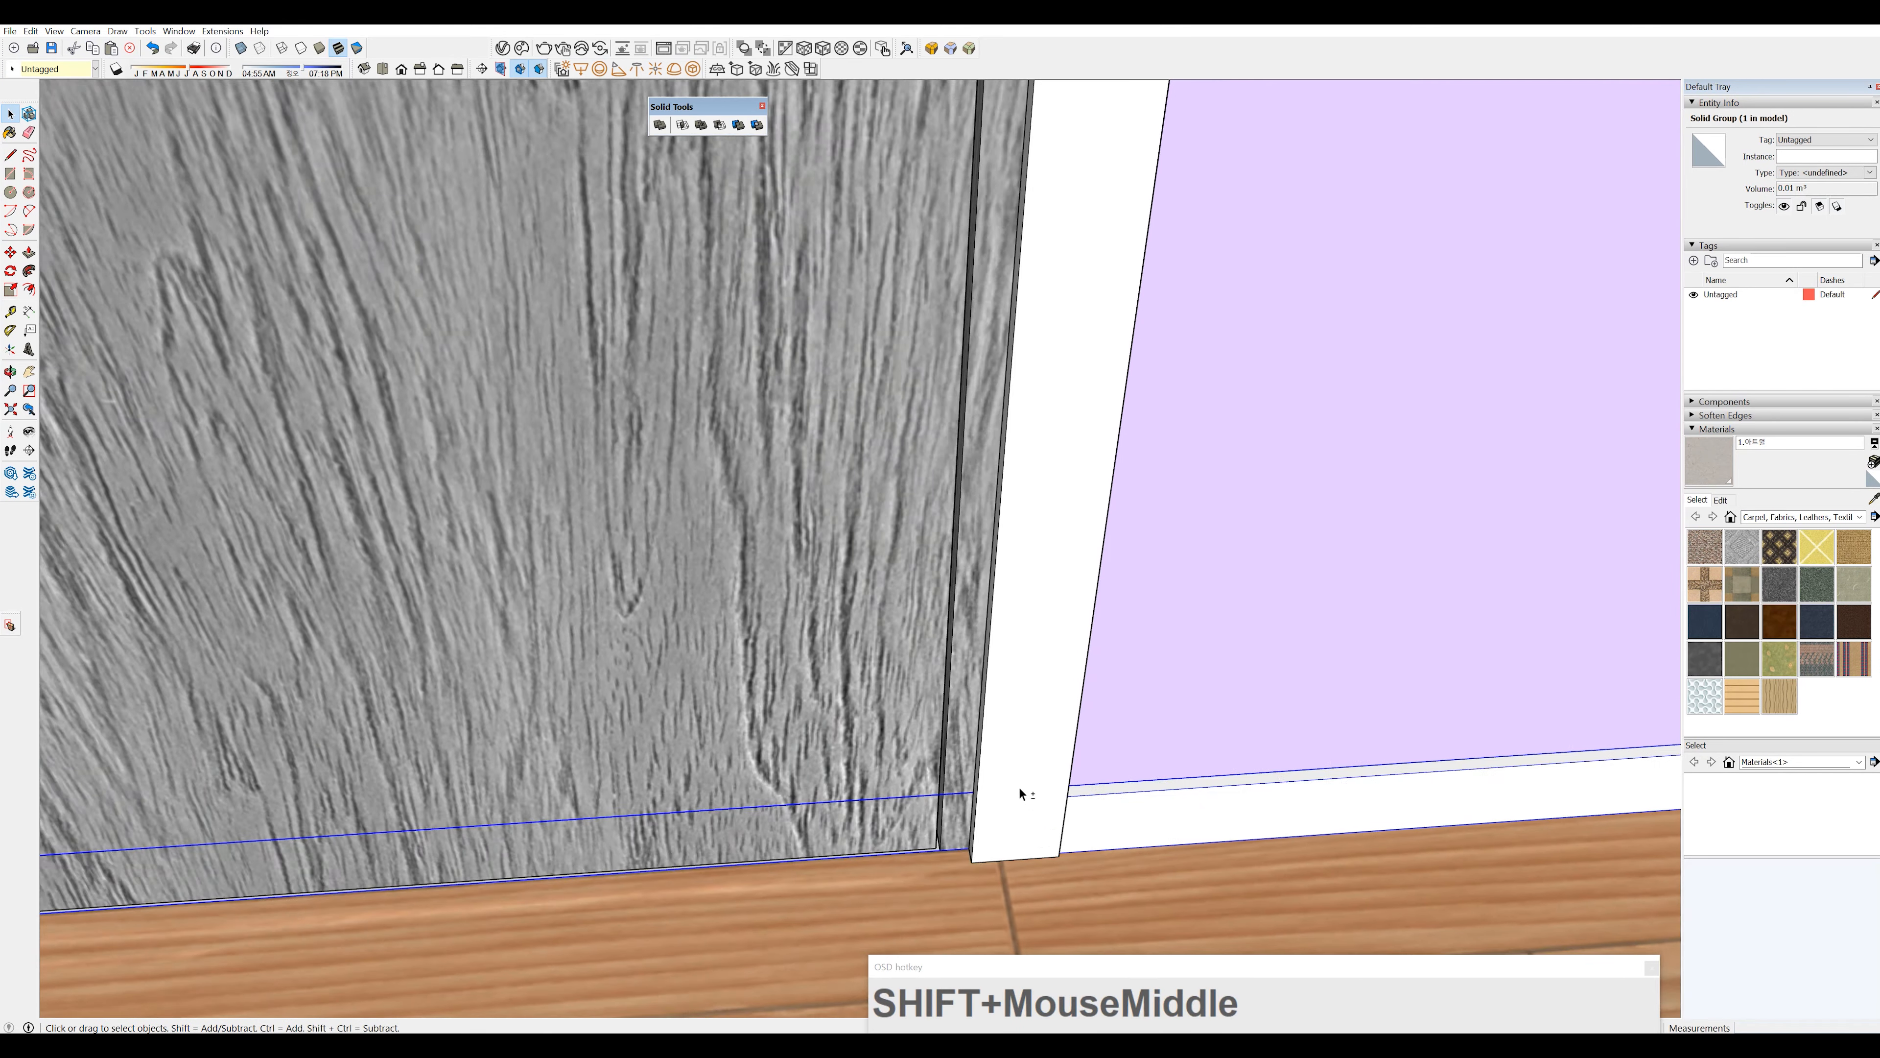
pyautogui.scroll(1, 1018, 786)
pyautogui.moveTo(1138, 785)
pyautogui.mouseDown(button='middle')
pyautogui.moveTo(935, 857)
pyautogui.moveTo(875, 854)
pyautogui.mouseUp(button='middle')
pyautogui.scroll(-3, 982, 873)
pyautogui.scroll(-2, 873, 783)
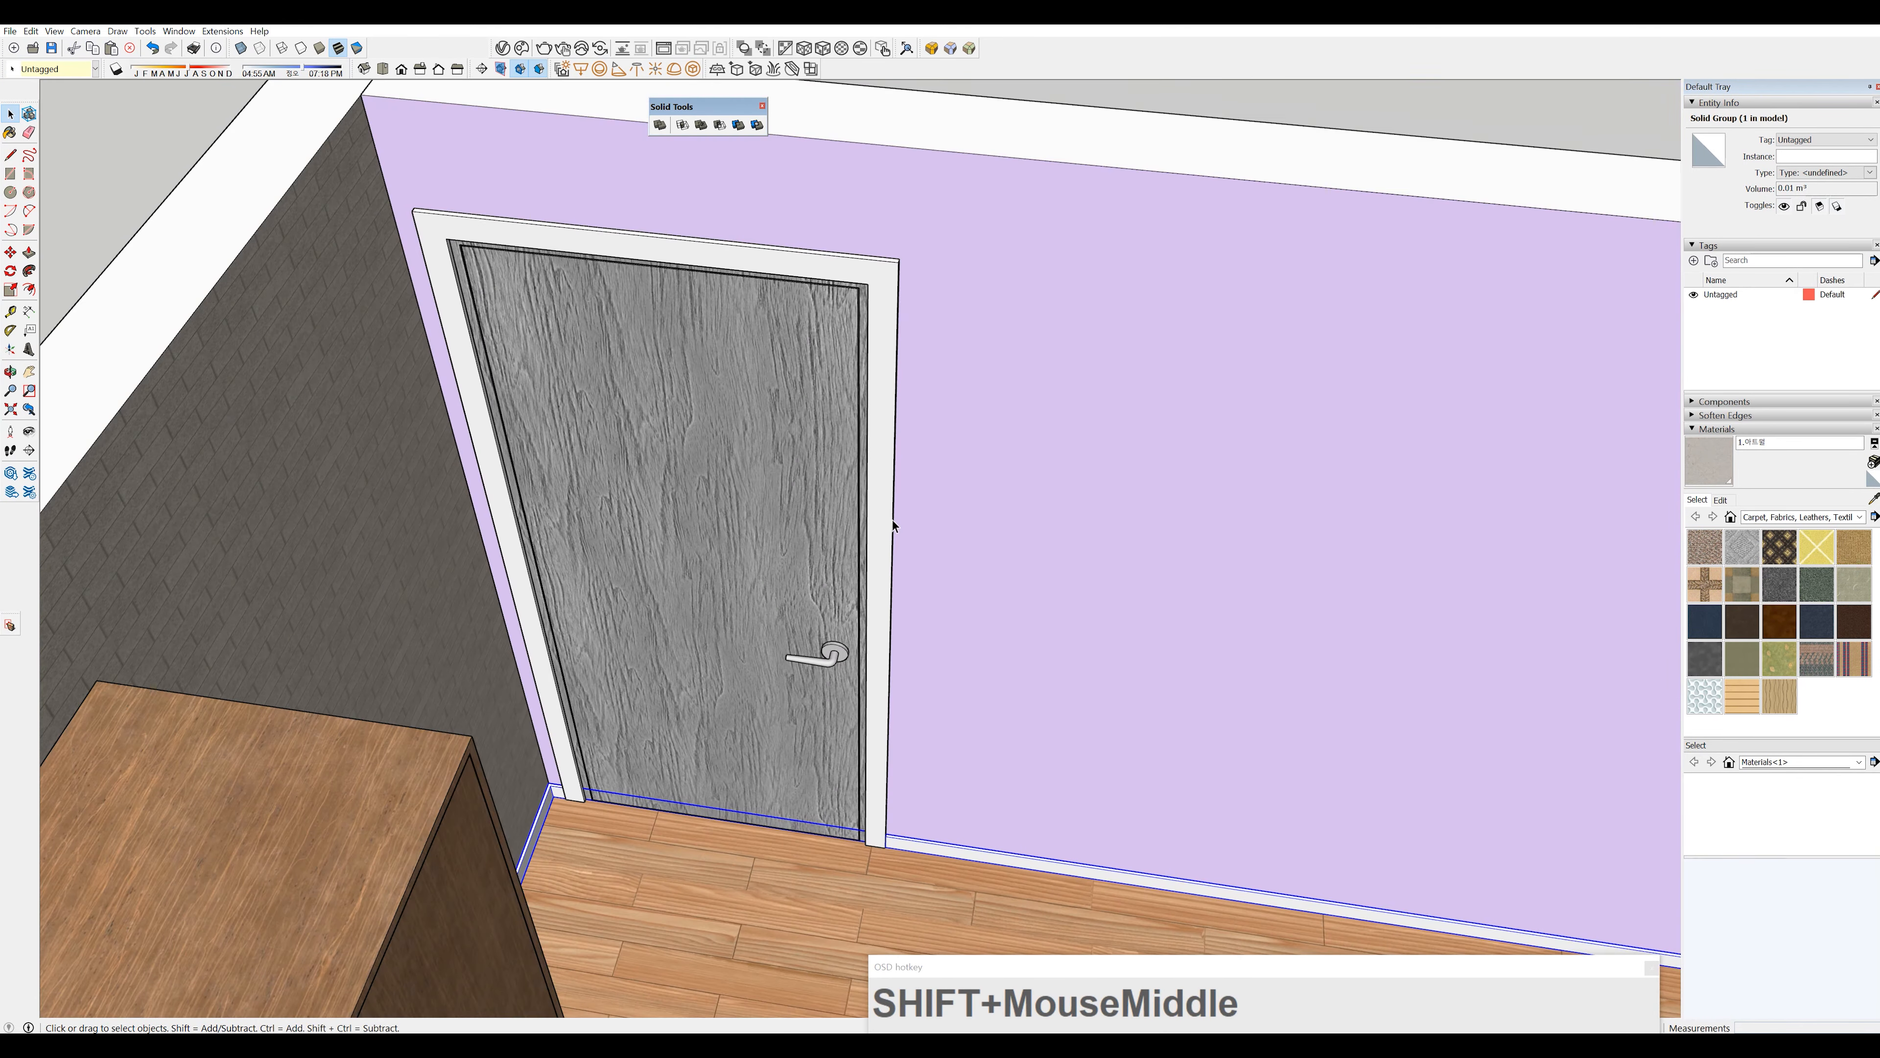
pyautogui.moveTo(674, 802); pyautogui.dragTo(424, 706, button='middle')
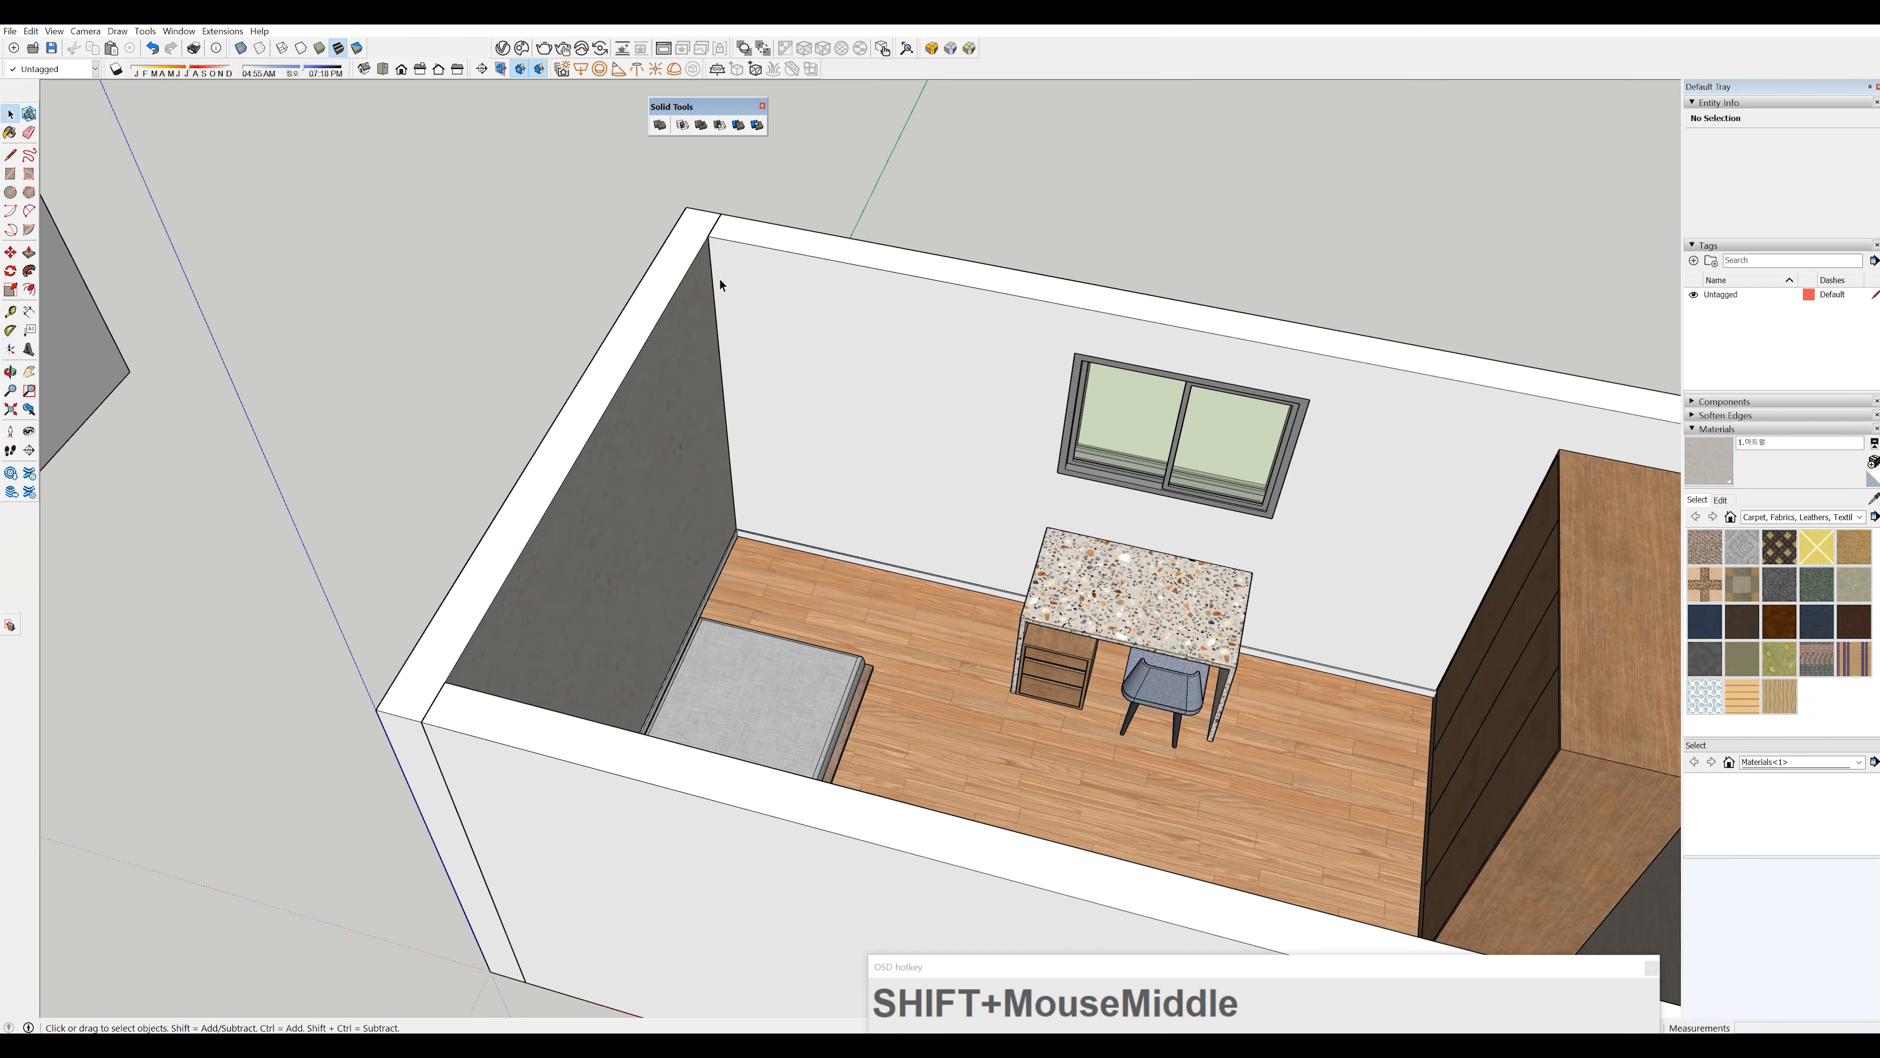
# - Draw a 60 x 60 mm square on the window wall, starting at the upper inner corner by the dark wall
pyautogui.scroll(5, 742, 247)
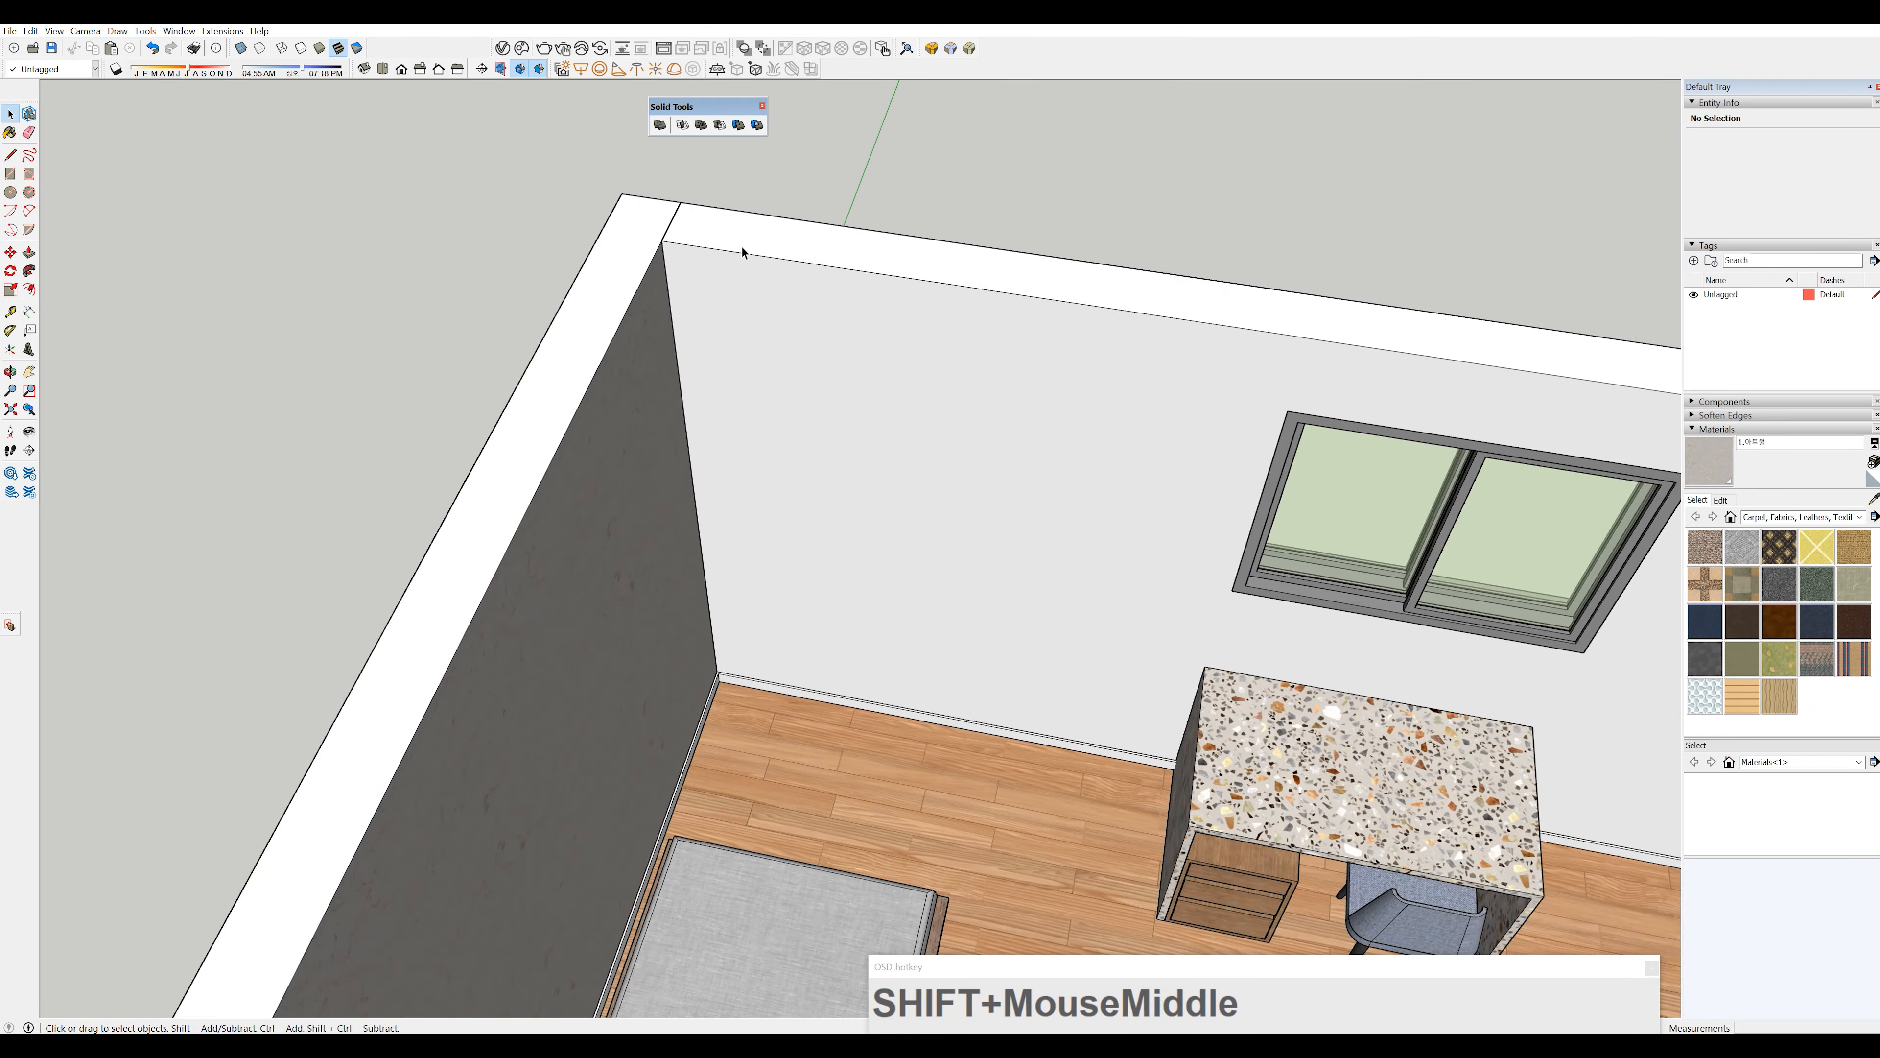
pyautogui.scroll(5, 677, 268)
pyautogui.press('r')
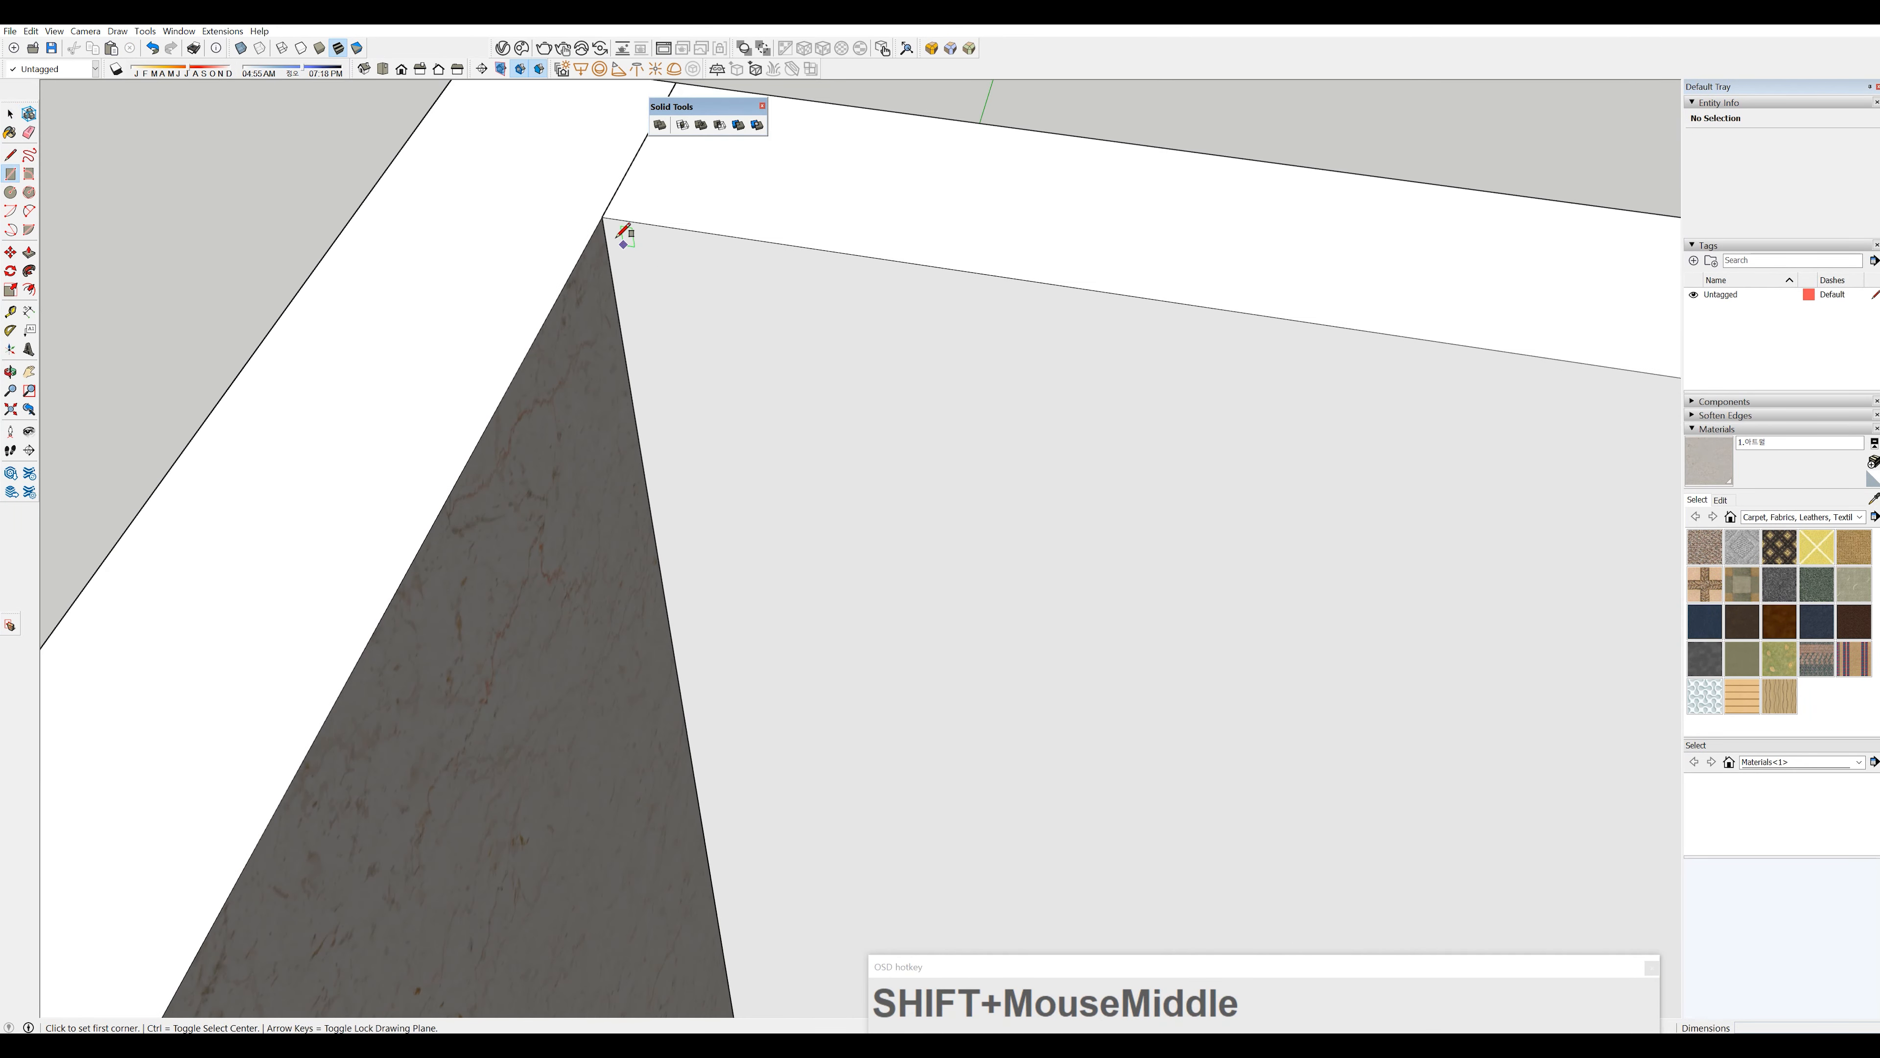
pyautogui.click(603, 218)
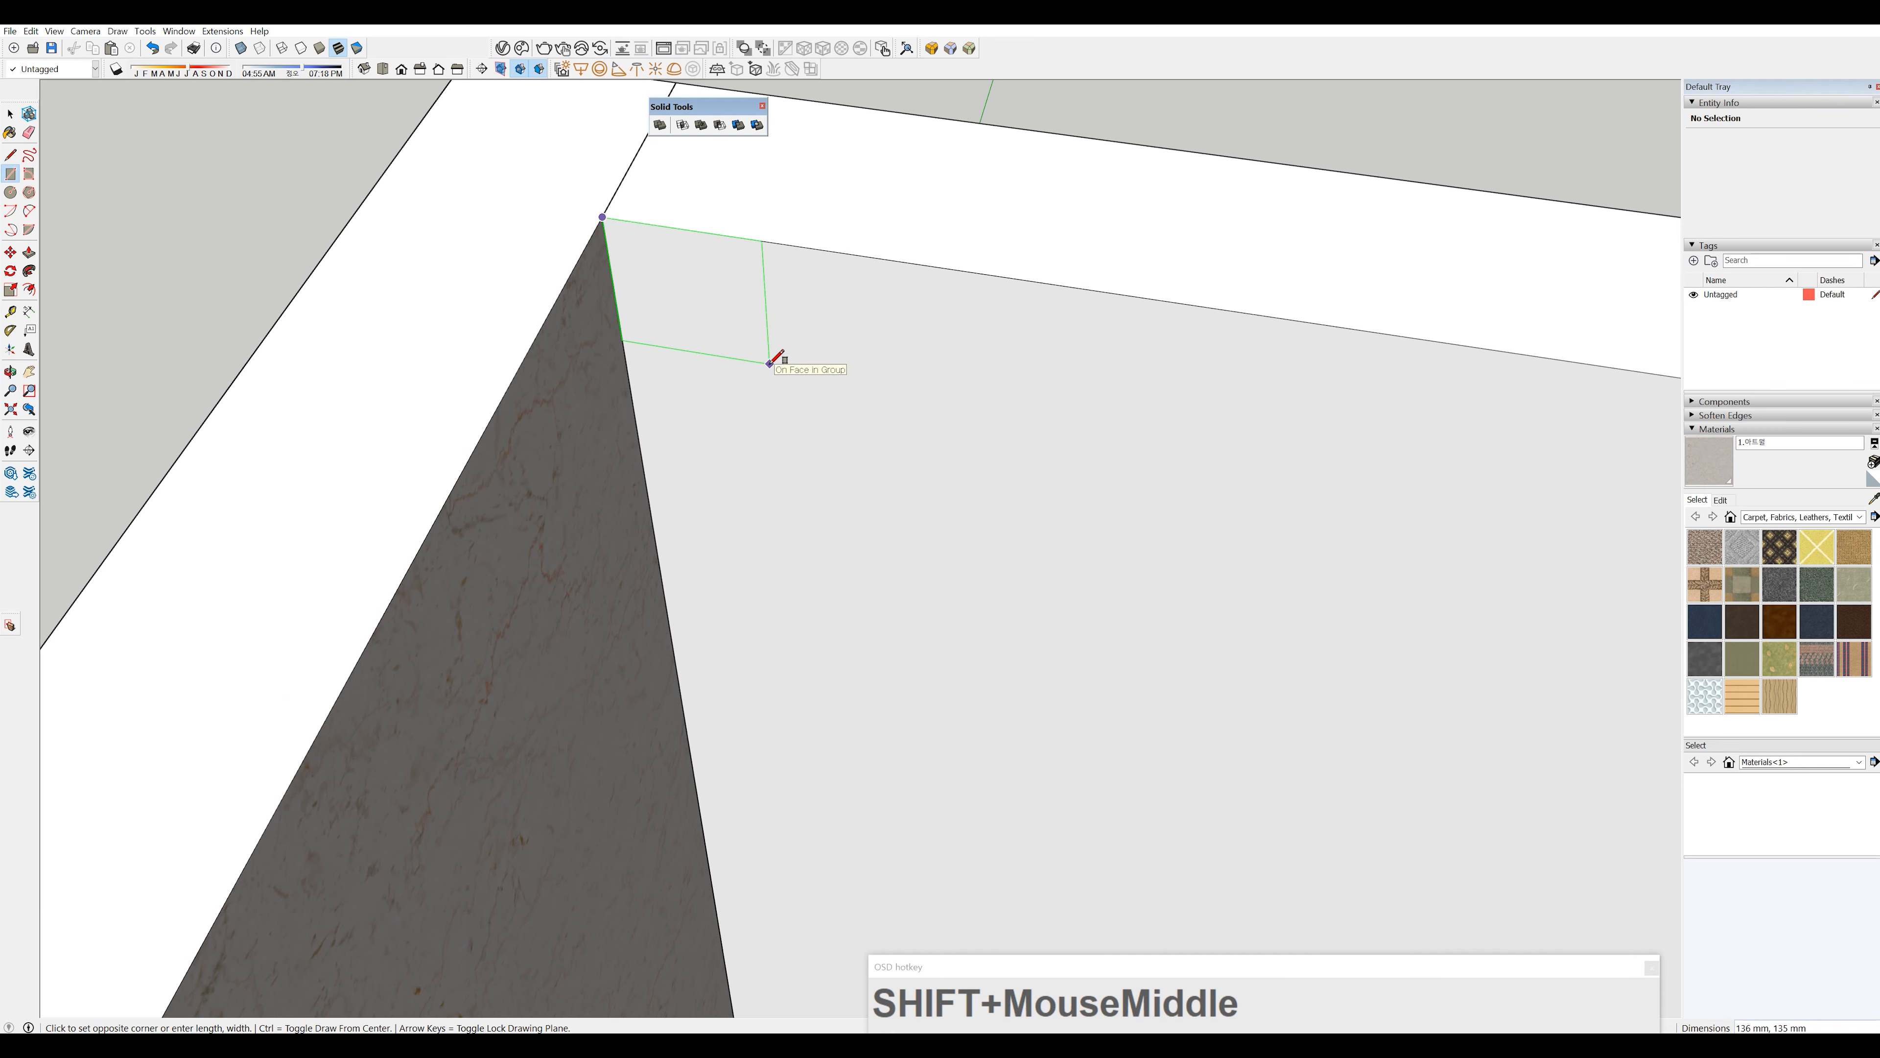
pyautogui.write('60,60')
pyautogui.press('Return')
pyautogui.press('space')
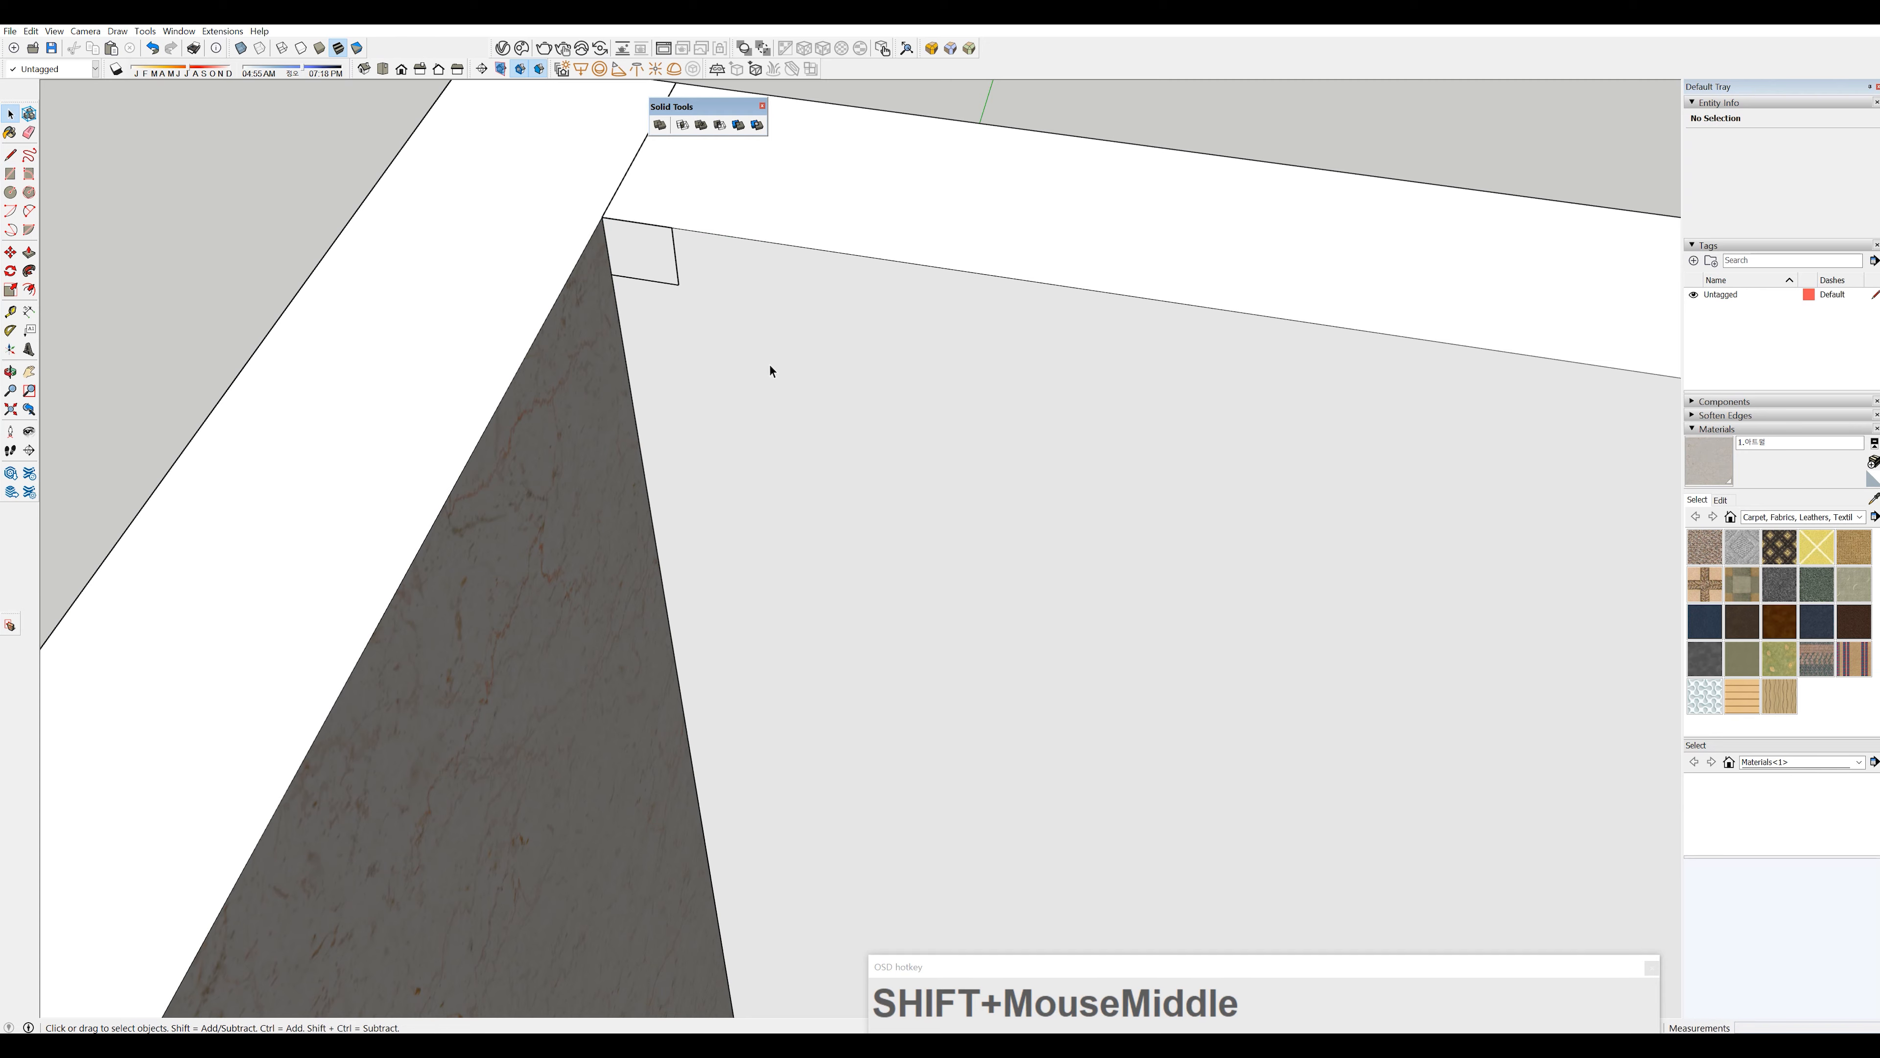
# - Draw two roughly parallel diagonal lines across the square, the upper one about 74 mm long, to outline the moulding's slanted band
pyautogui.keyDown('shift'); pyautogui.moveTo(769, 364); pyautogui.dragTo(872, 354, button='middle'); pyautogui.keyUp('shift')
pyautogui.scroll(3, 842, 324)
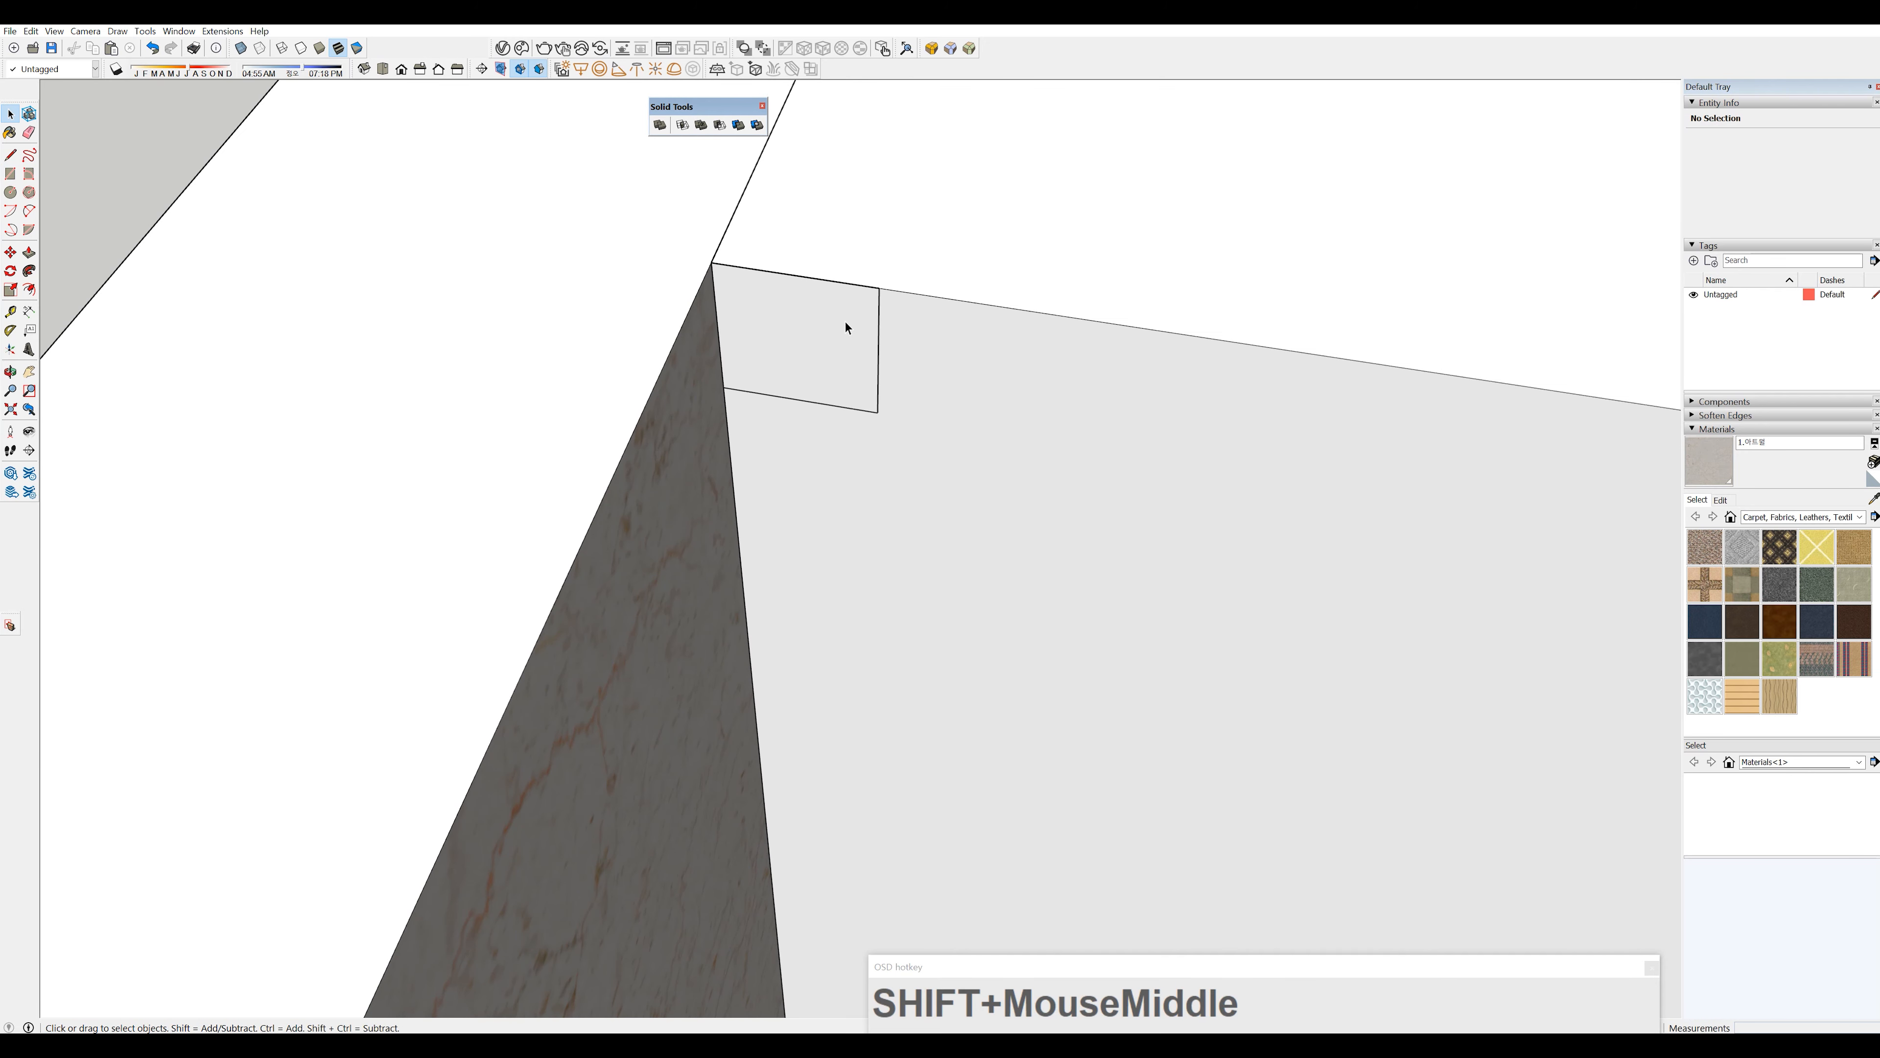
pyautogui.press('l')
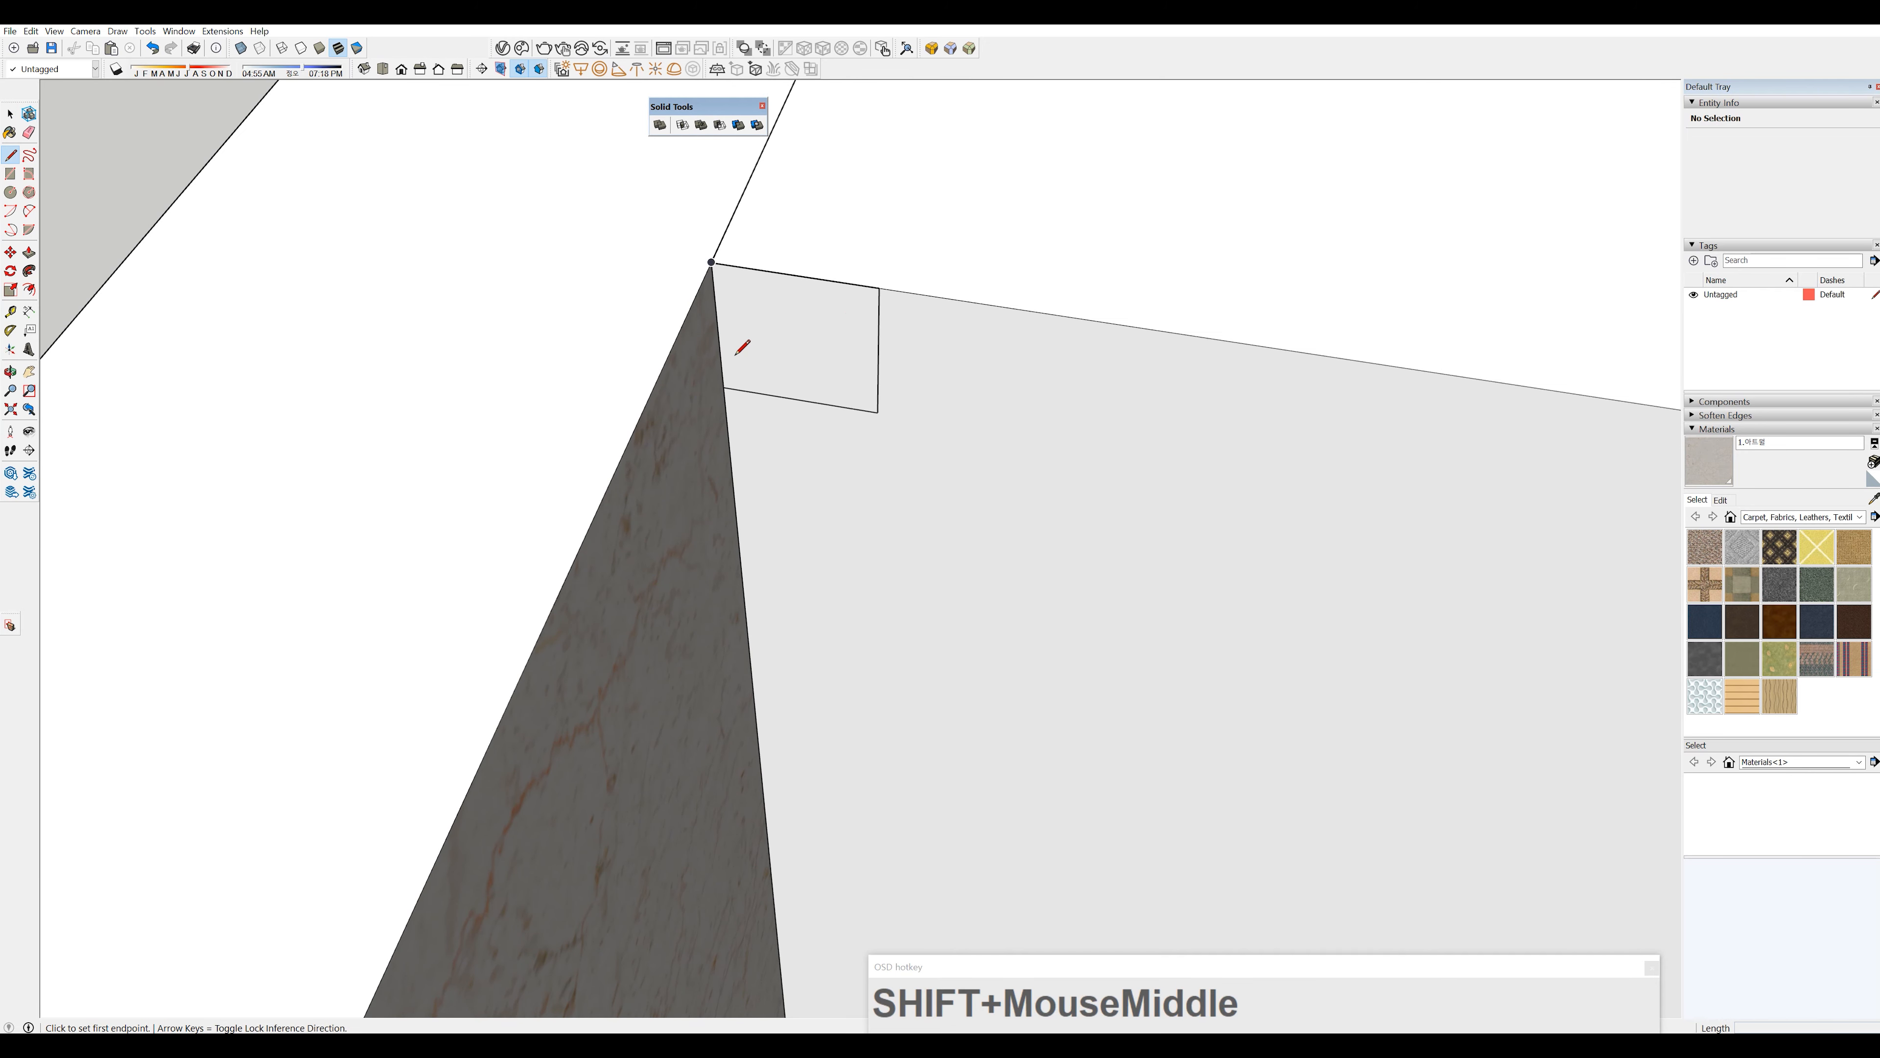
pyautogui.click(858, 285)
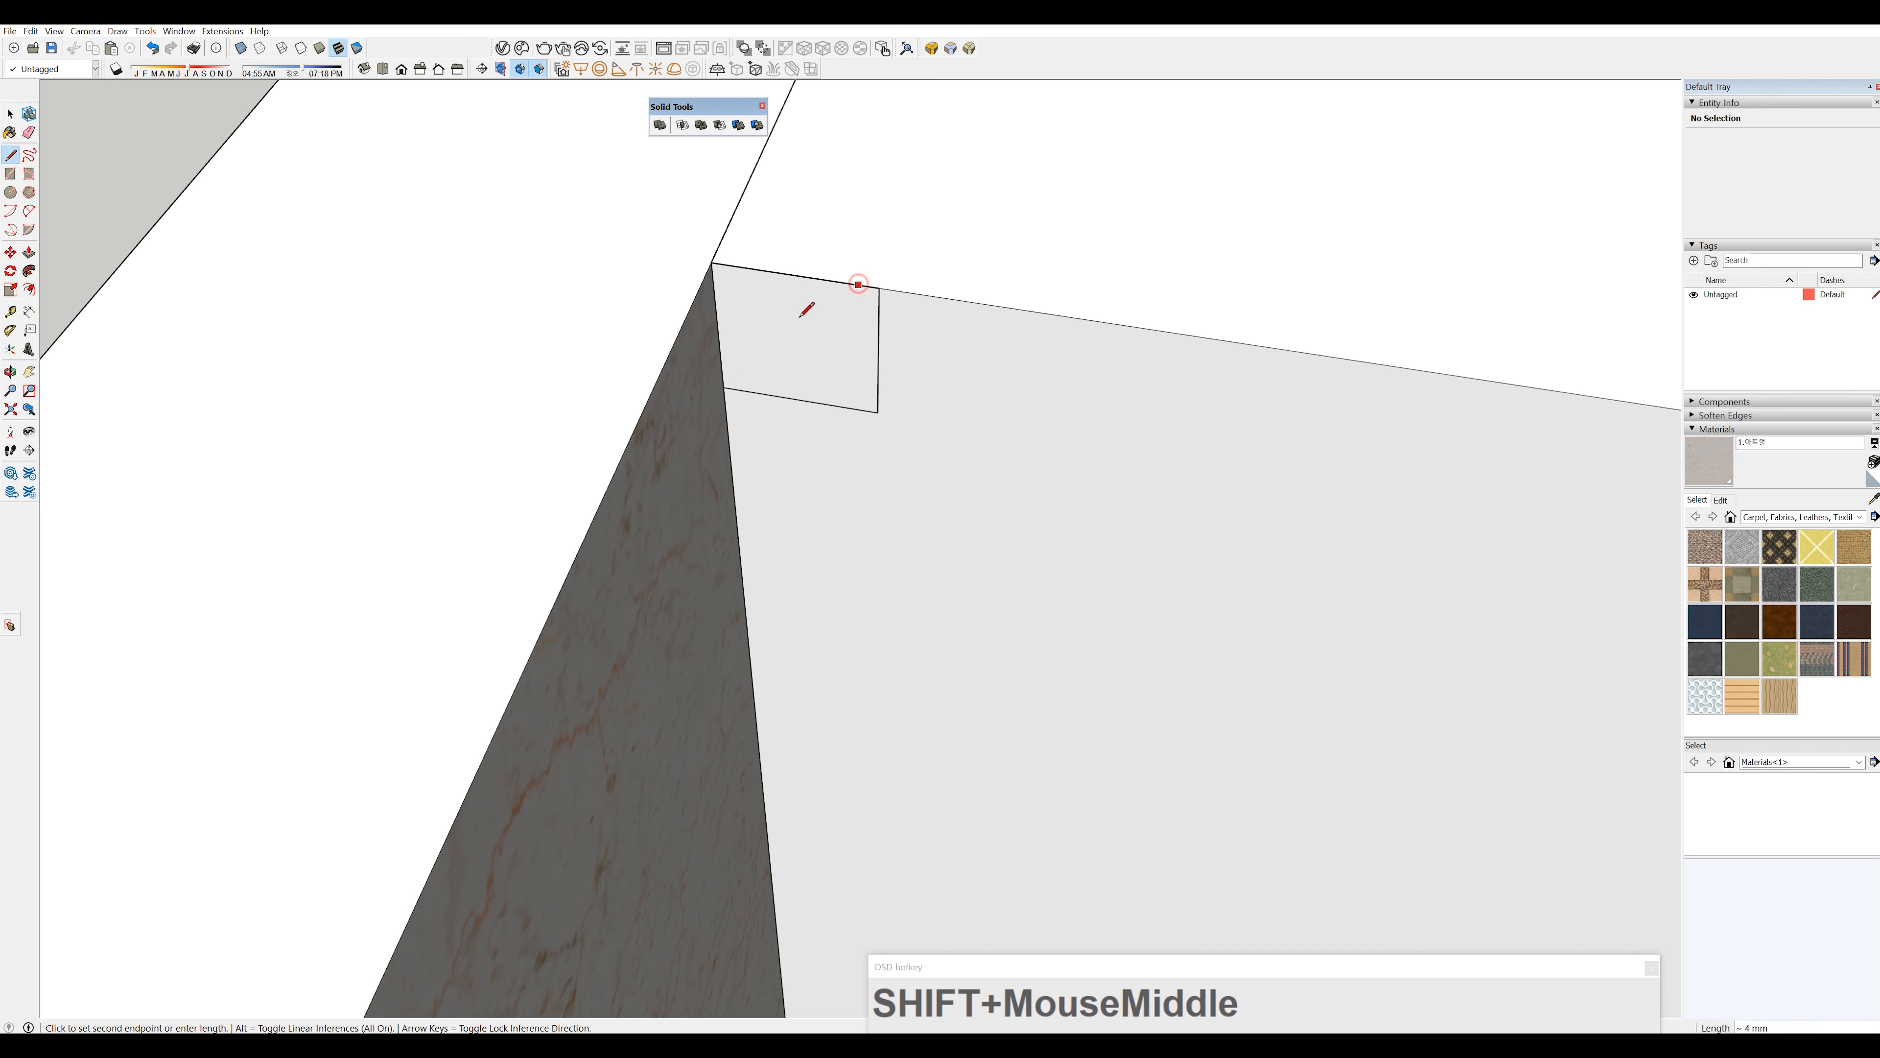
pyautogui.click(724, 372)
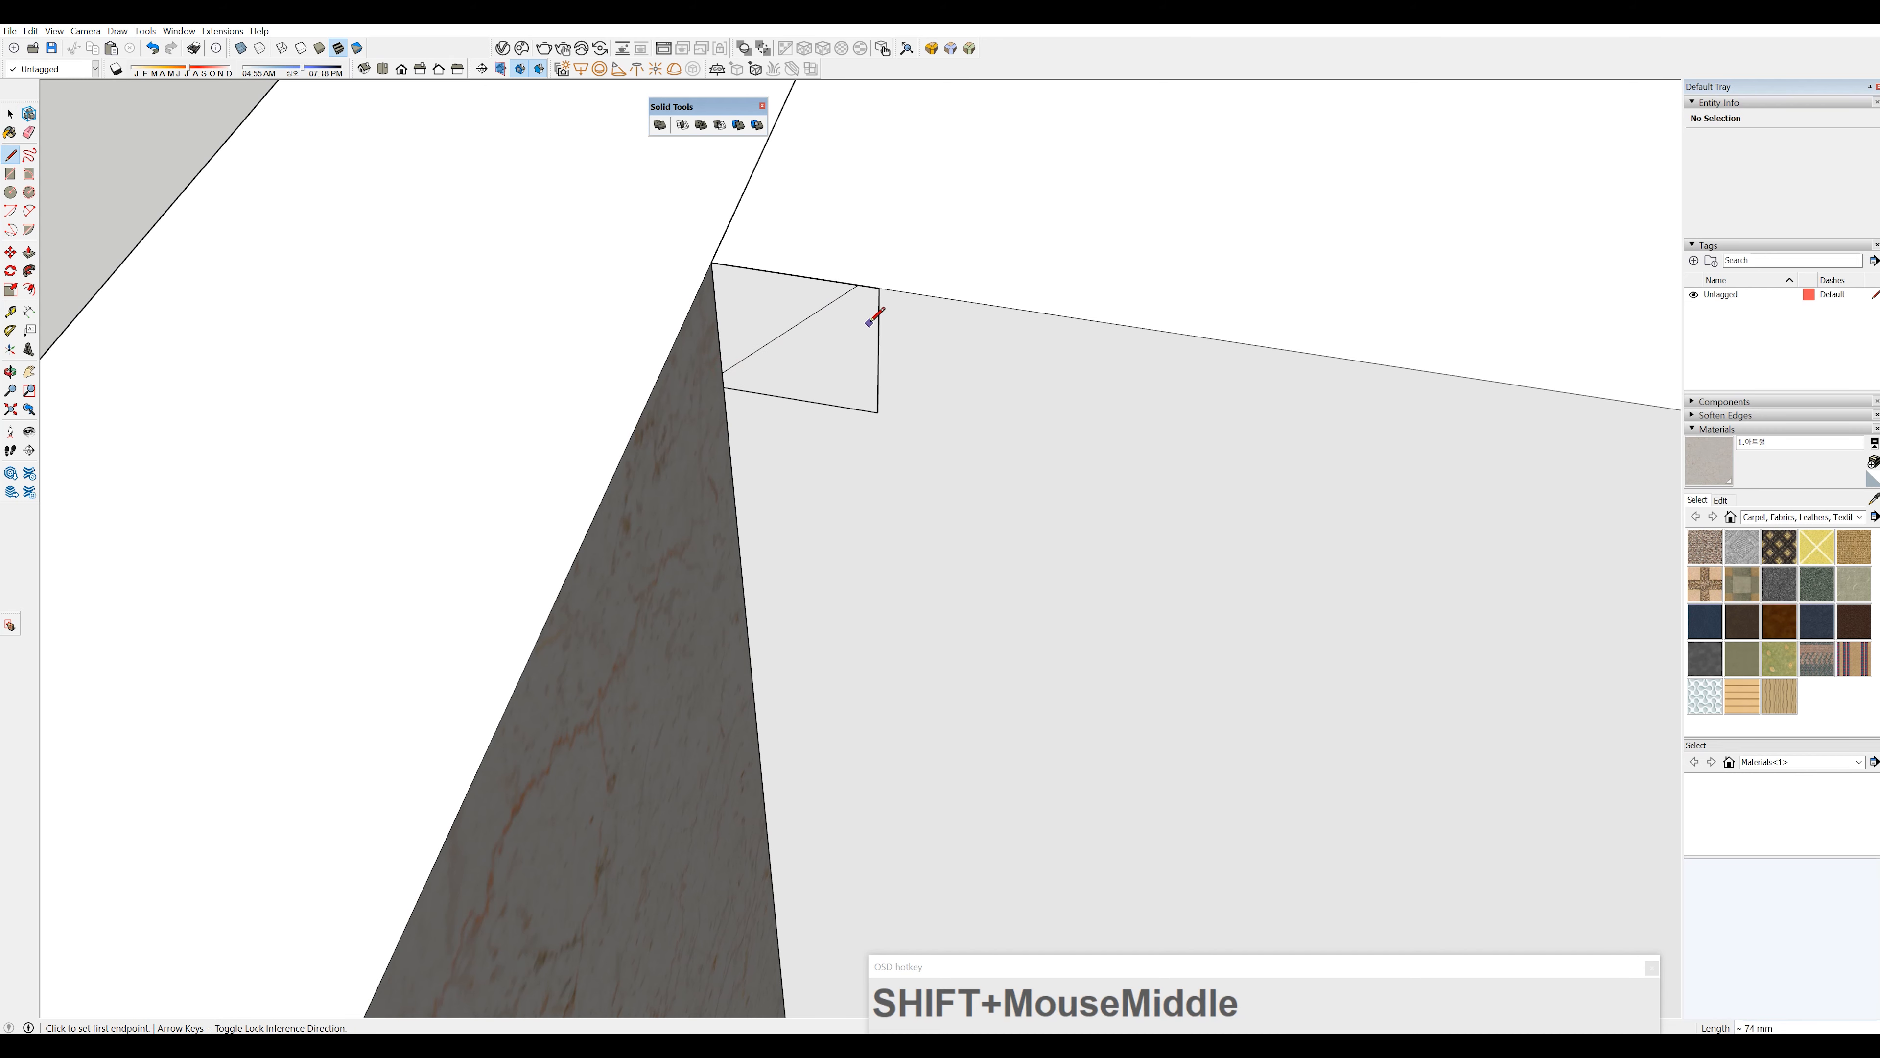
pyautogui.scroll(2, 874, 315)
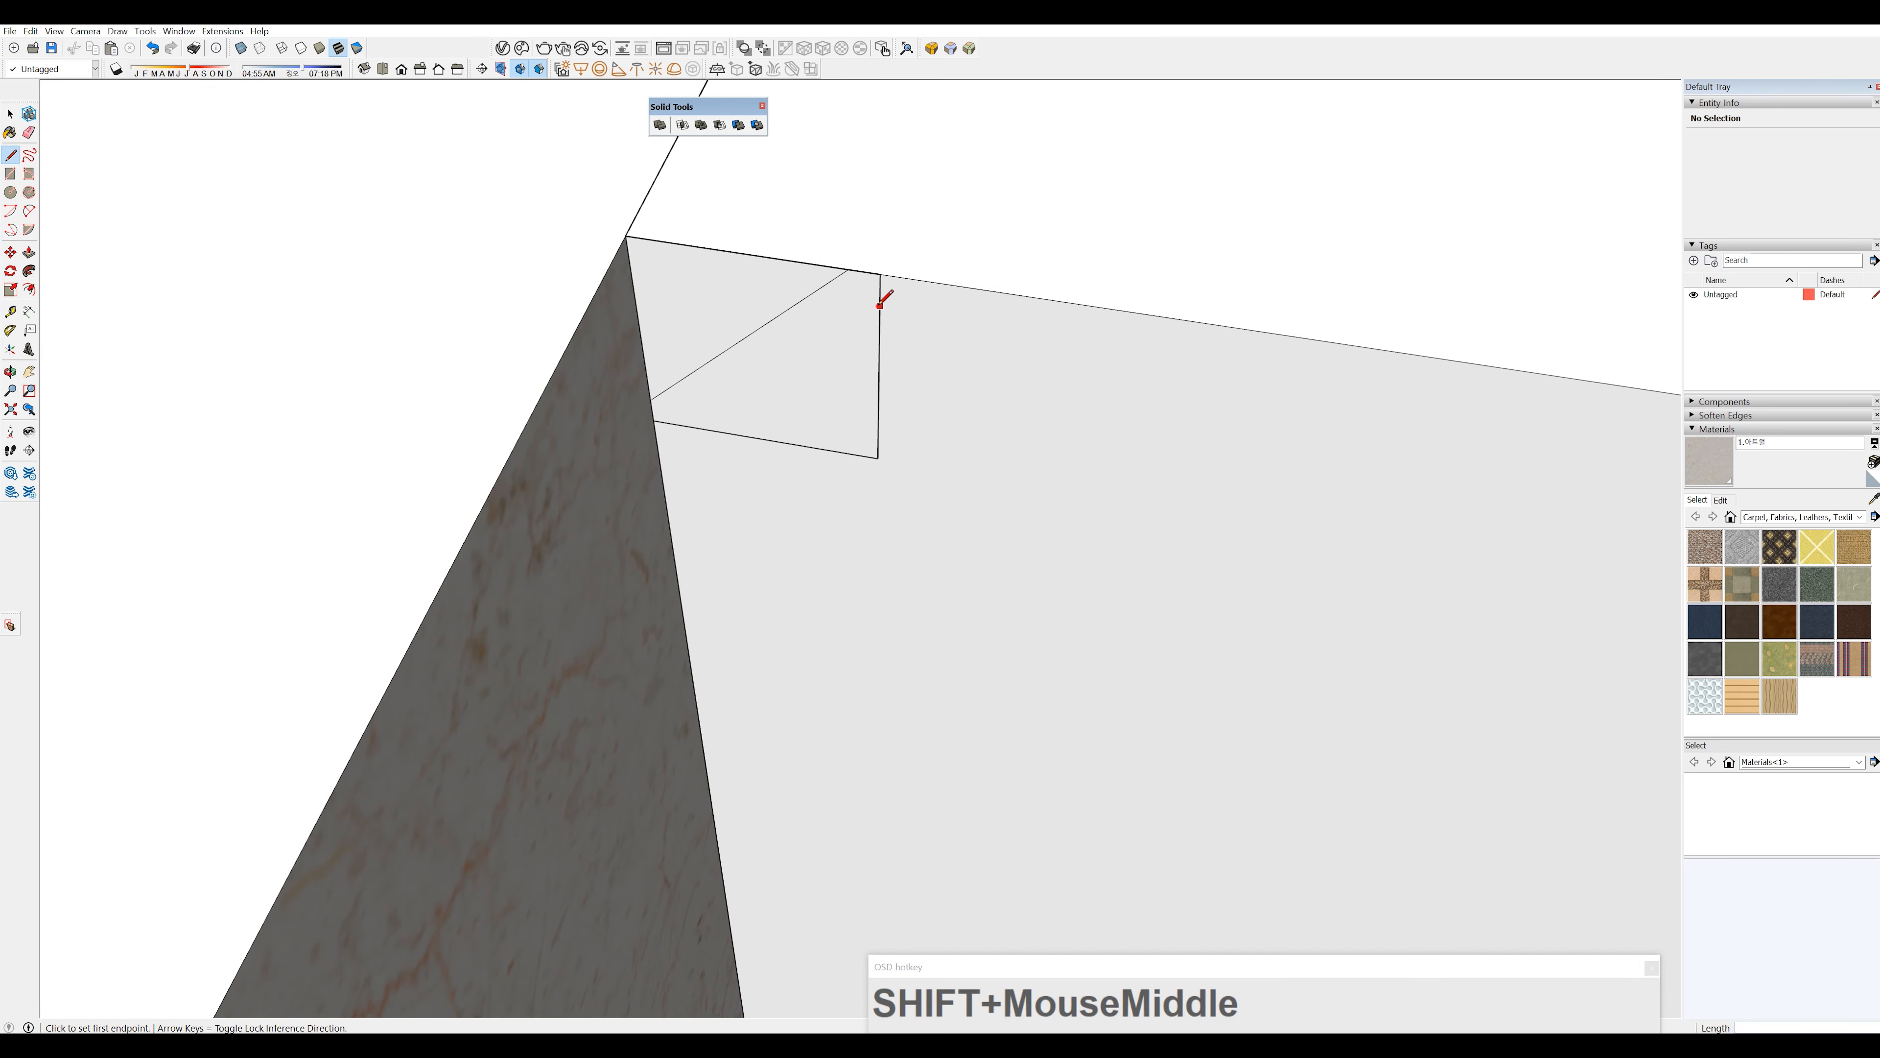
pyautogui.click(879, 305)
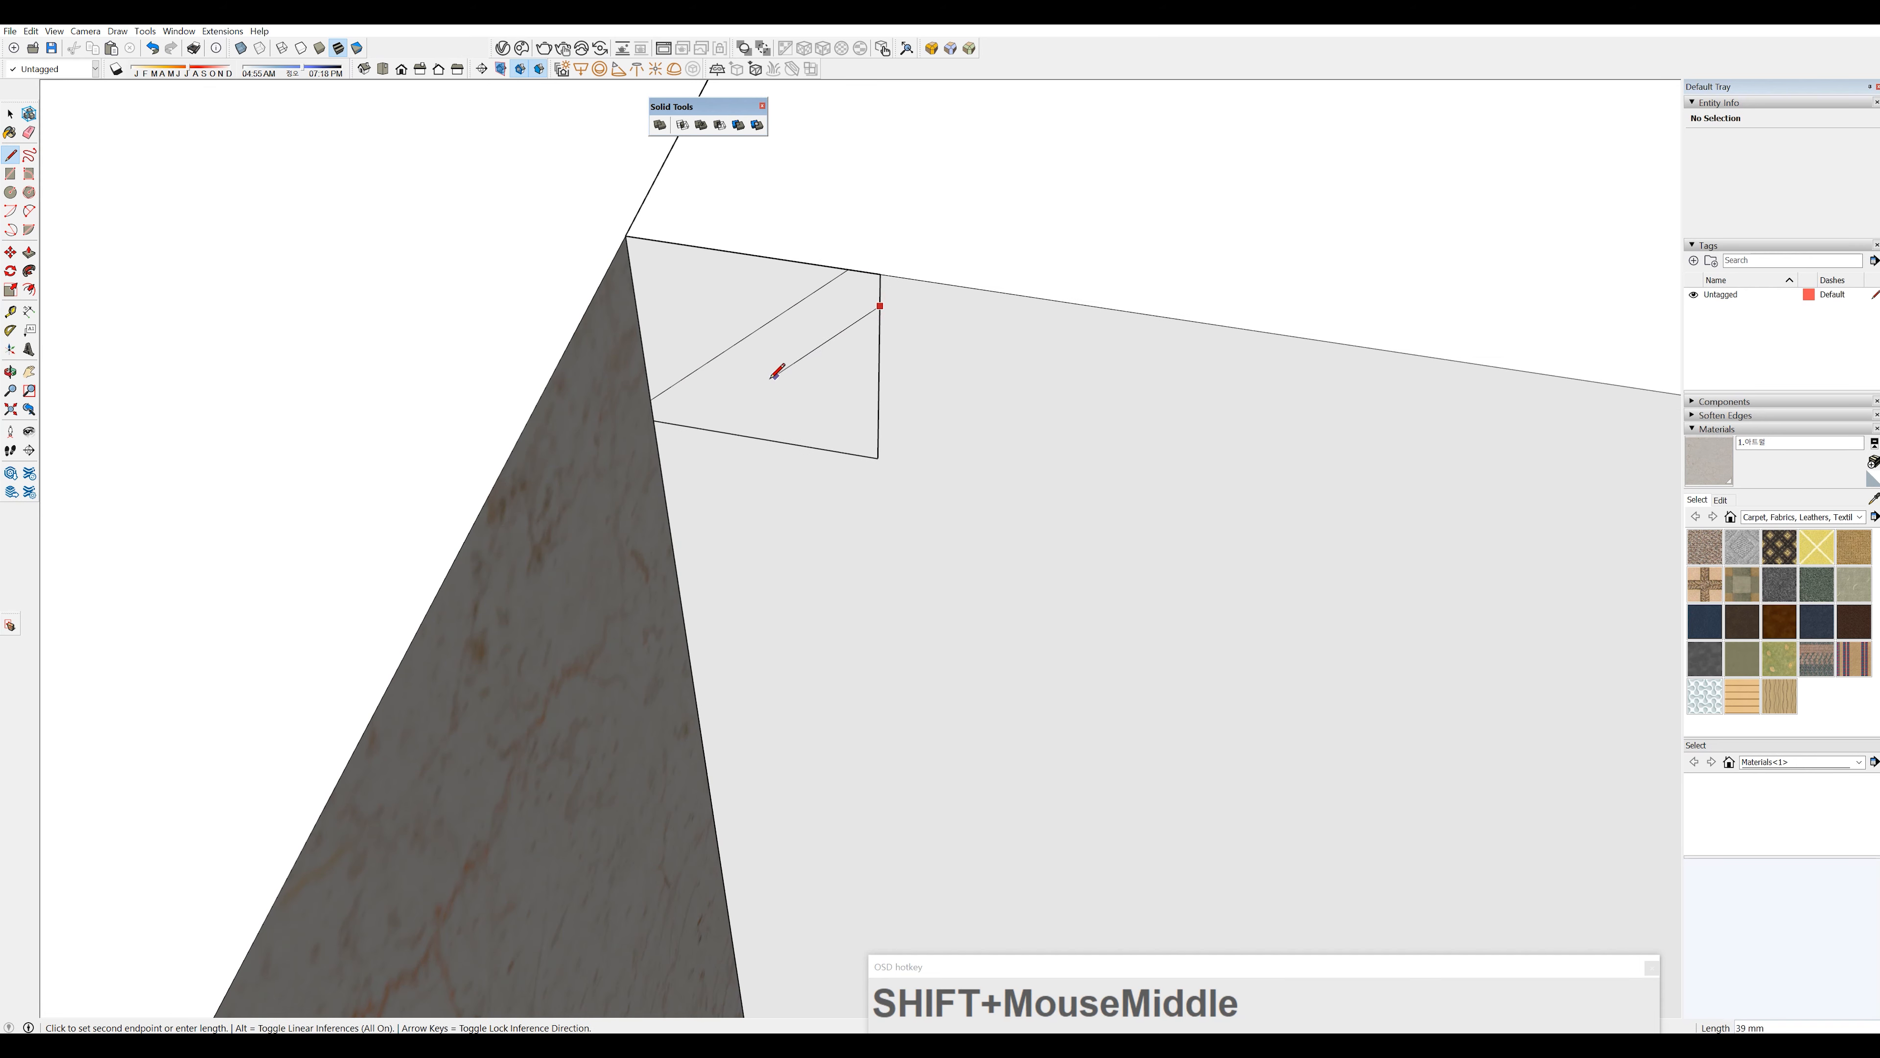
pyautogui.click(688, 424)
pyautogui.press('space')
# - Draw two opposite arcs meeting at the middle of the lower diagonal to form an S-curve, the second bulging about 6 mm
pyautogui.scroll(3, 852, 363)
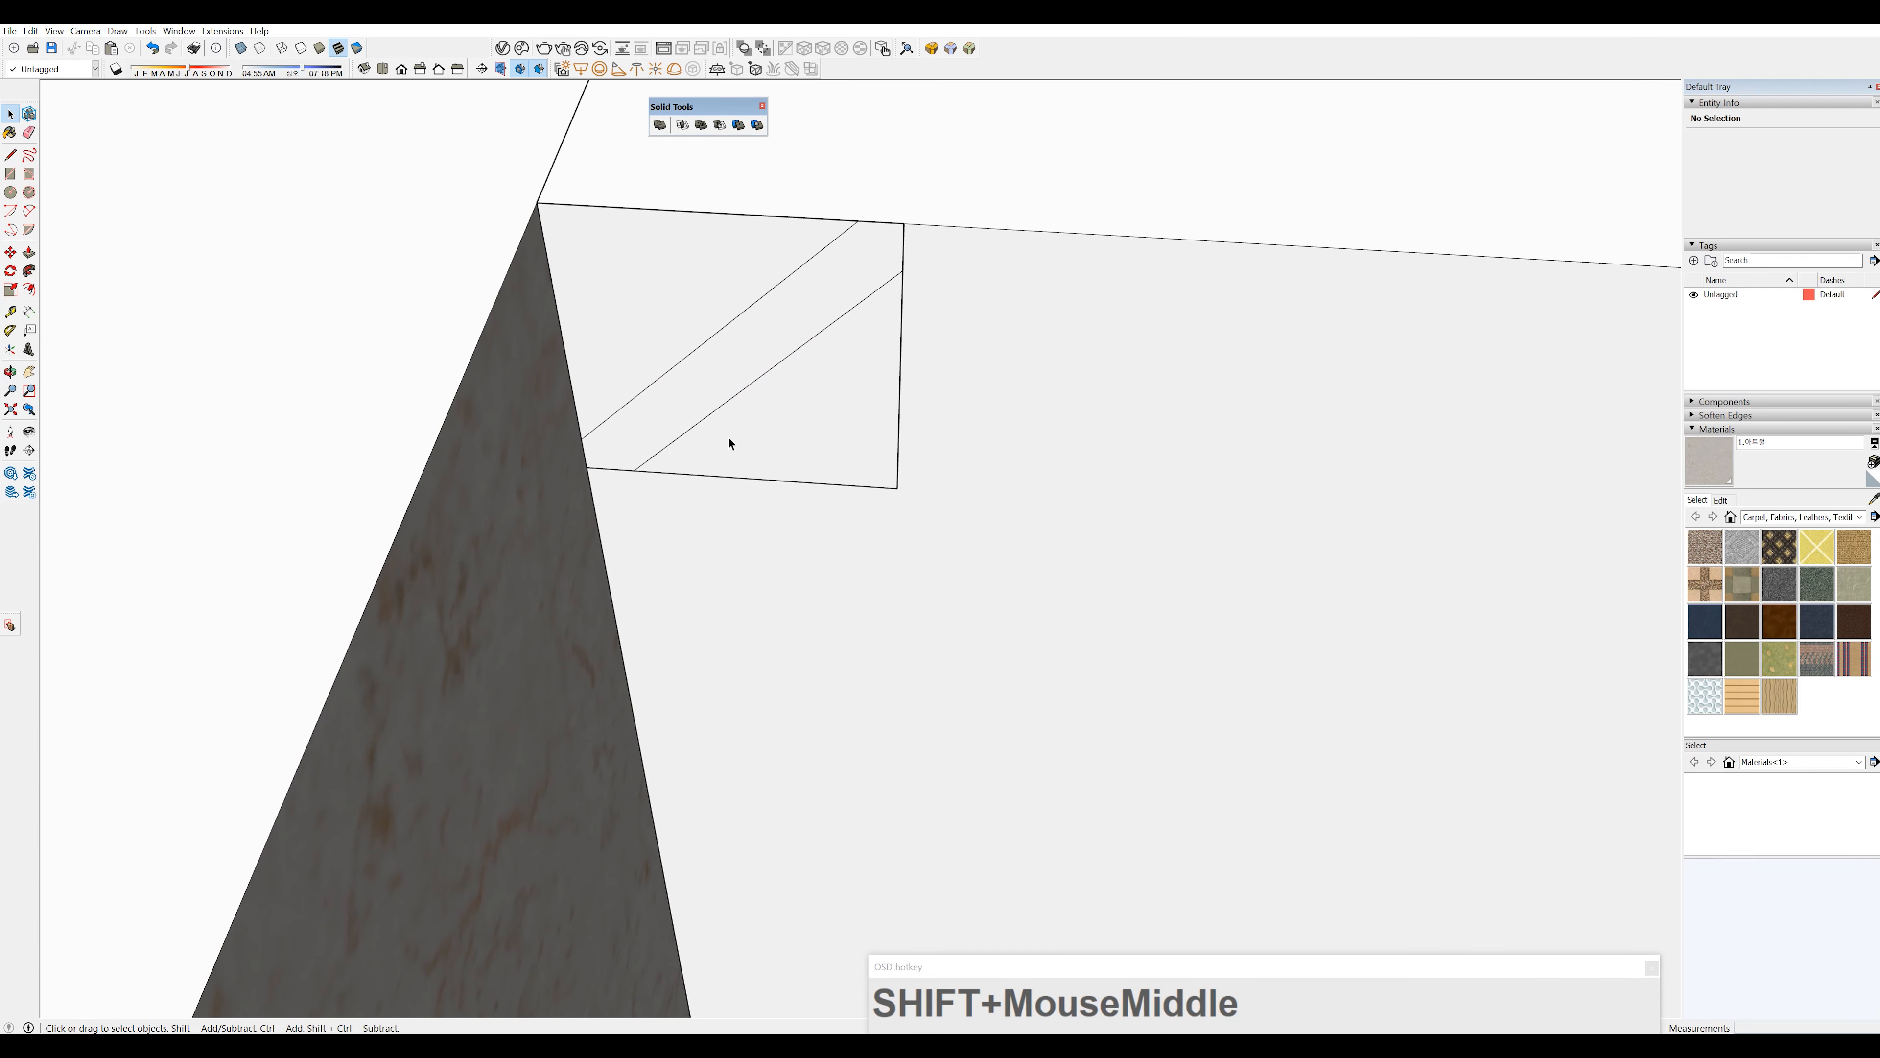
pyautogui.press('a')
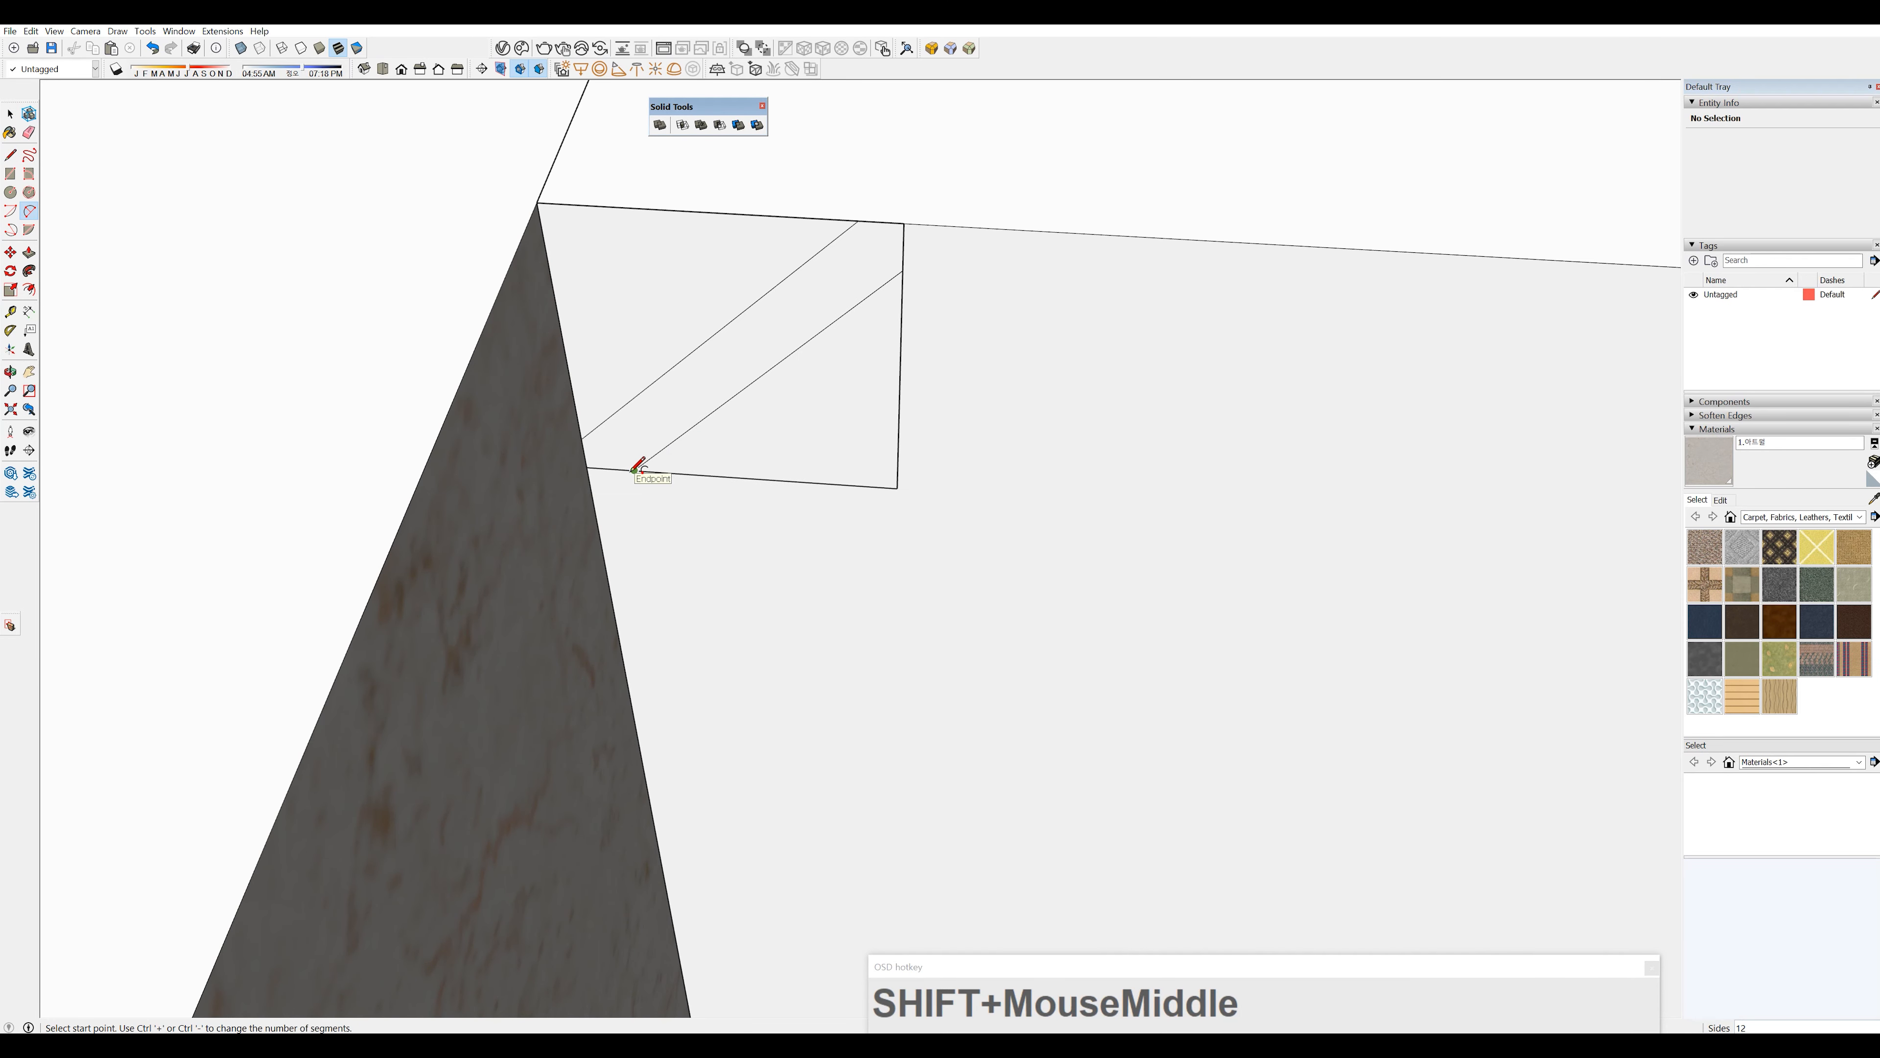
pyautogui.click(634, 470)
pyautogui.click(758, 378)
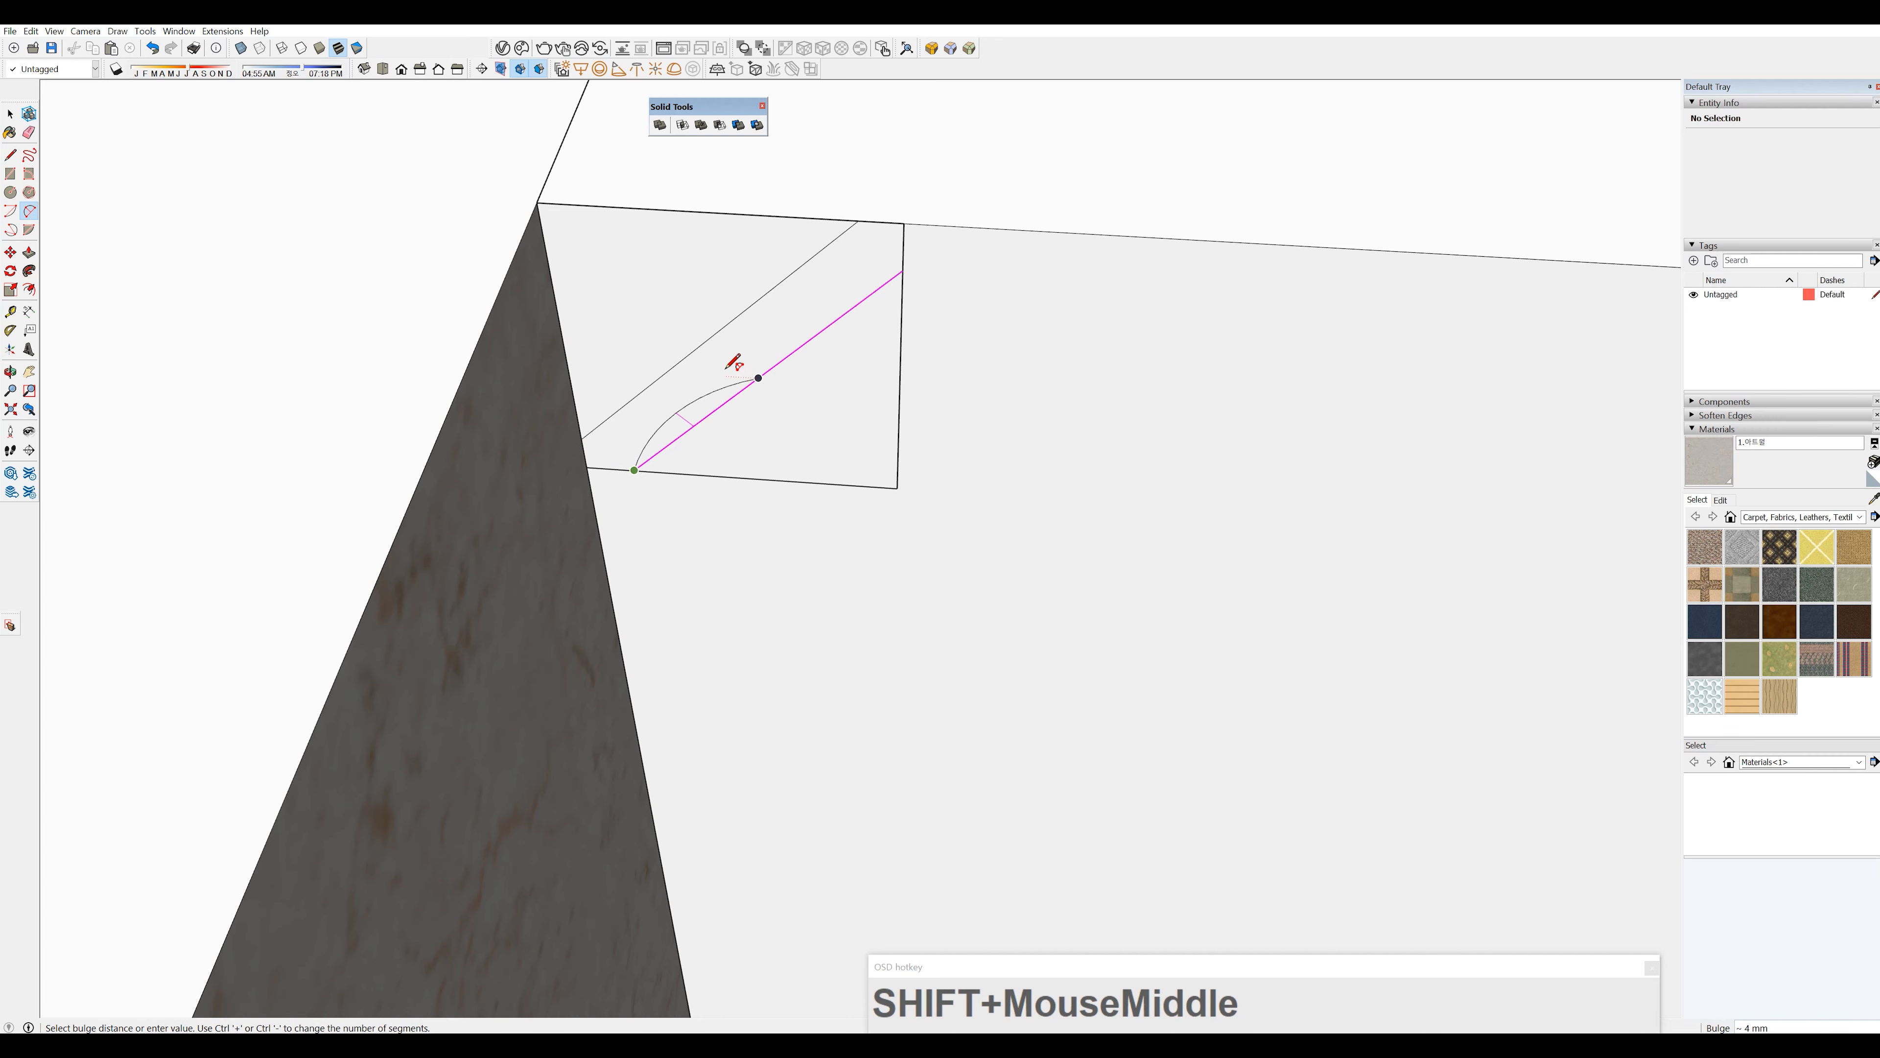
pyautogui.click(695, 393)
pyautogui.click(759, 378)
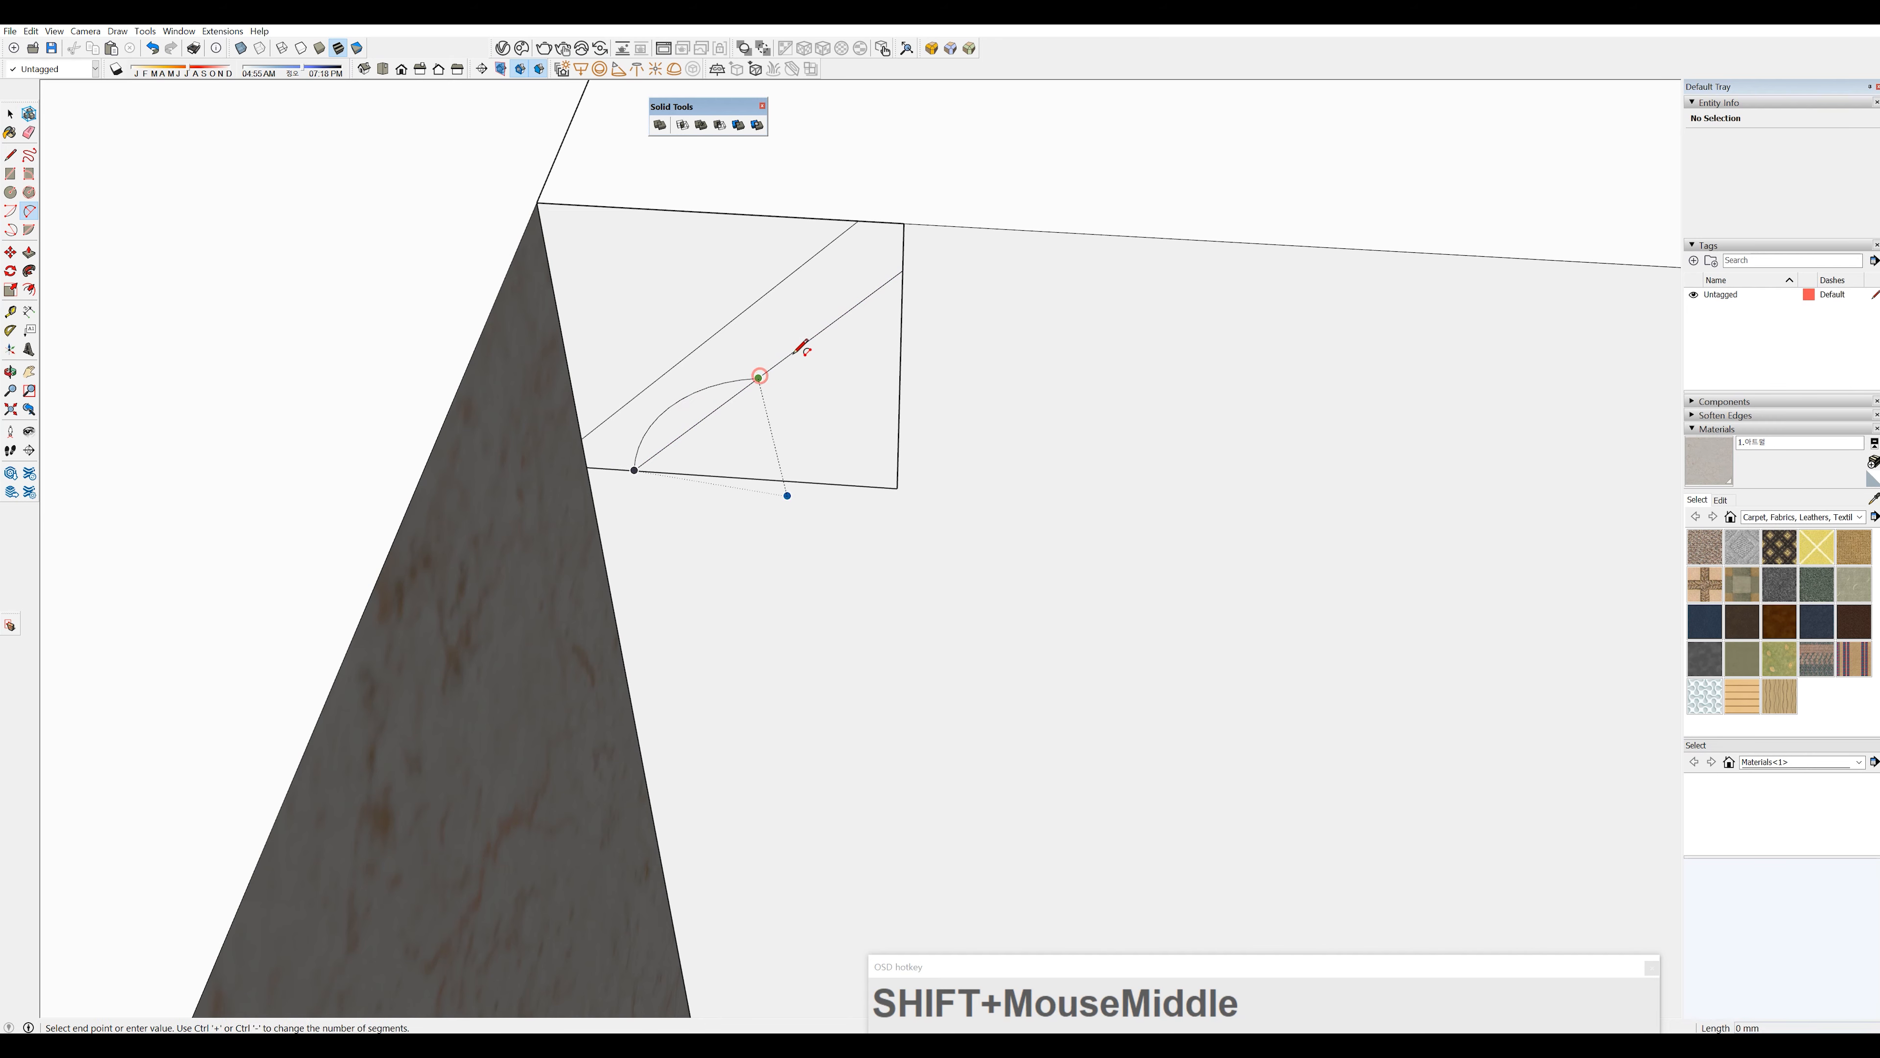
pyautogui.click(876, 293)
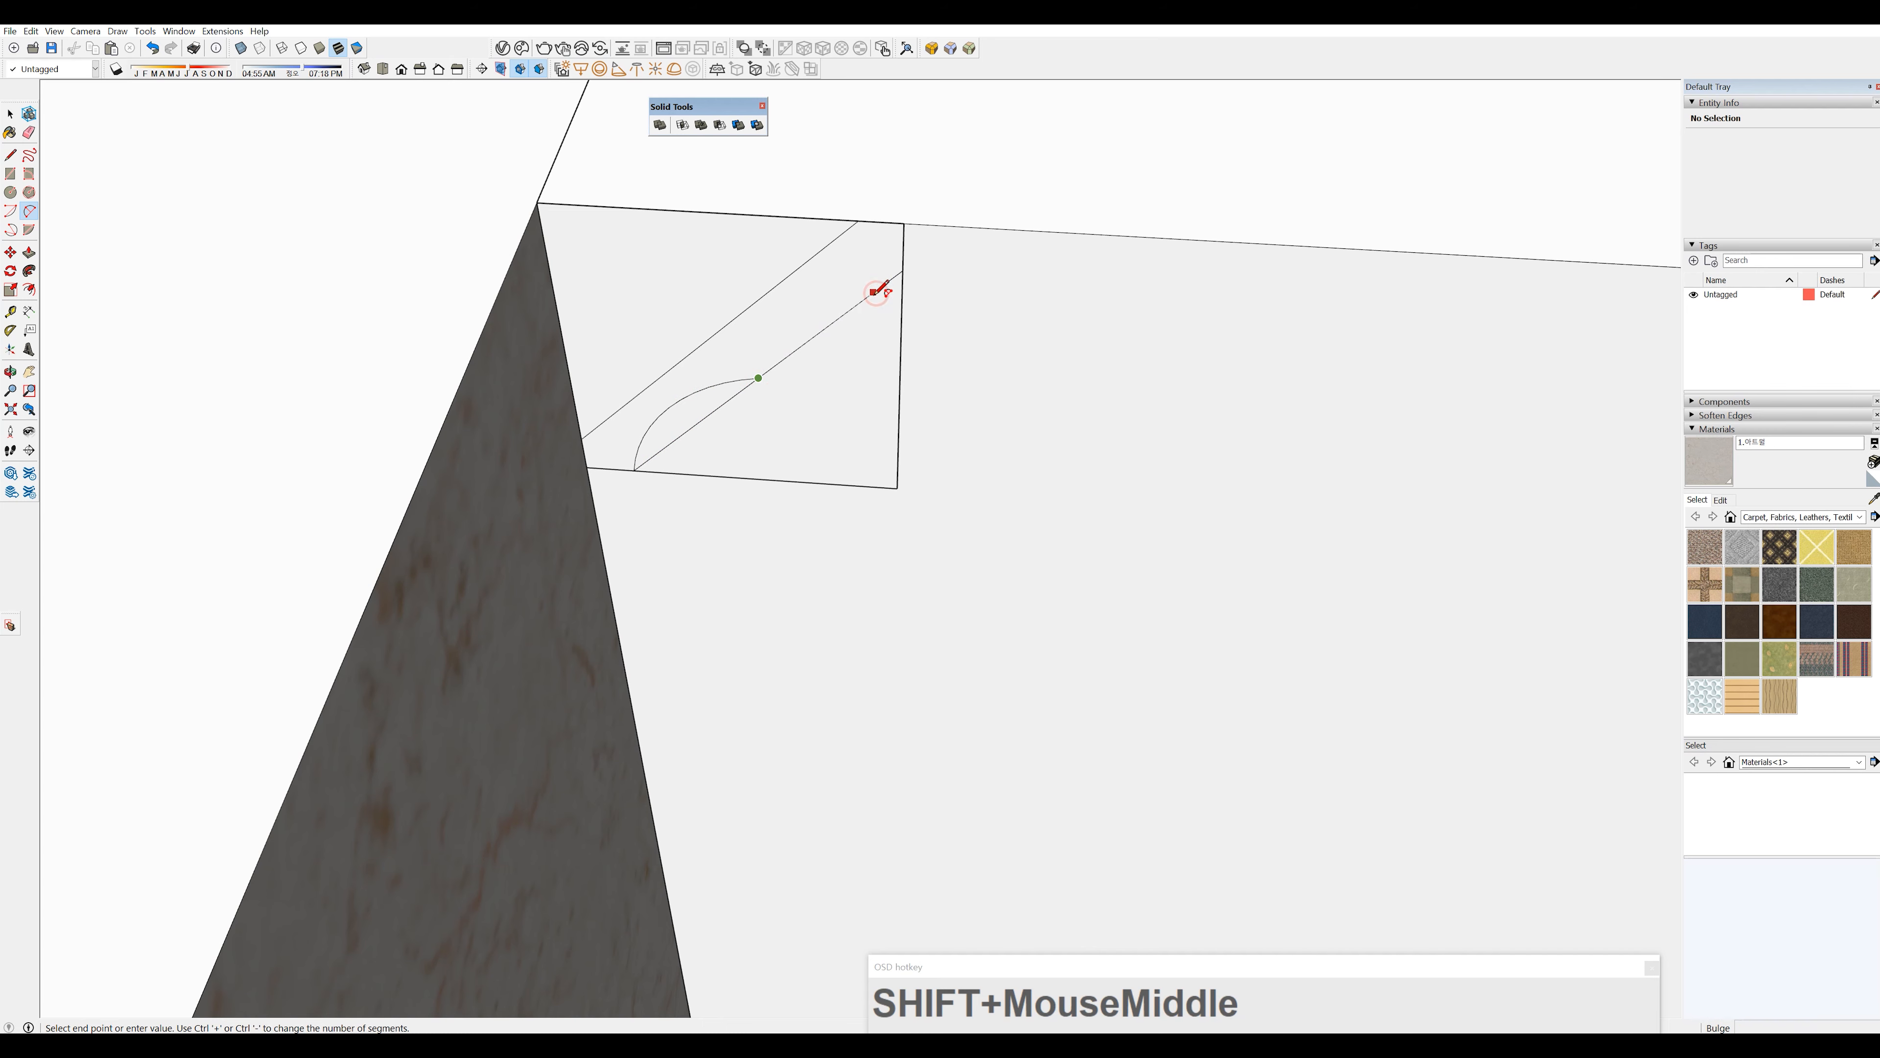
pyautogui.click(875, 331)
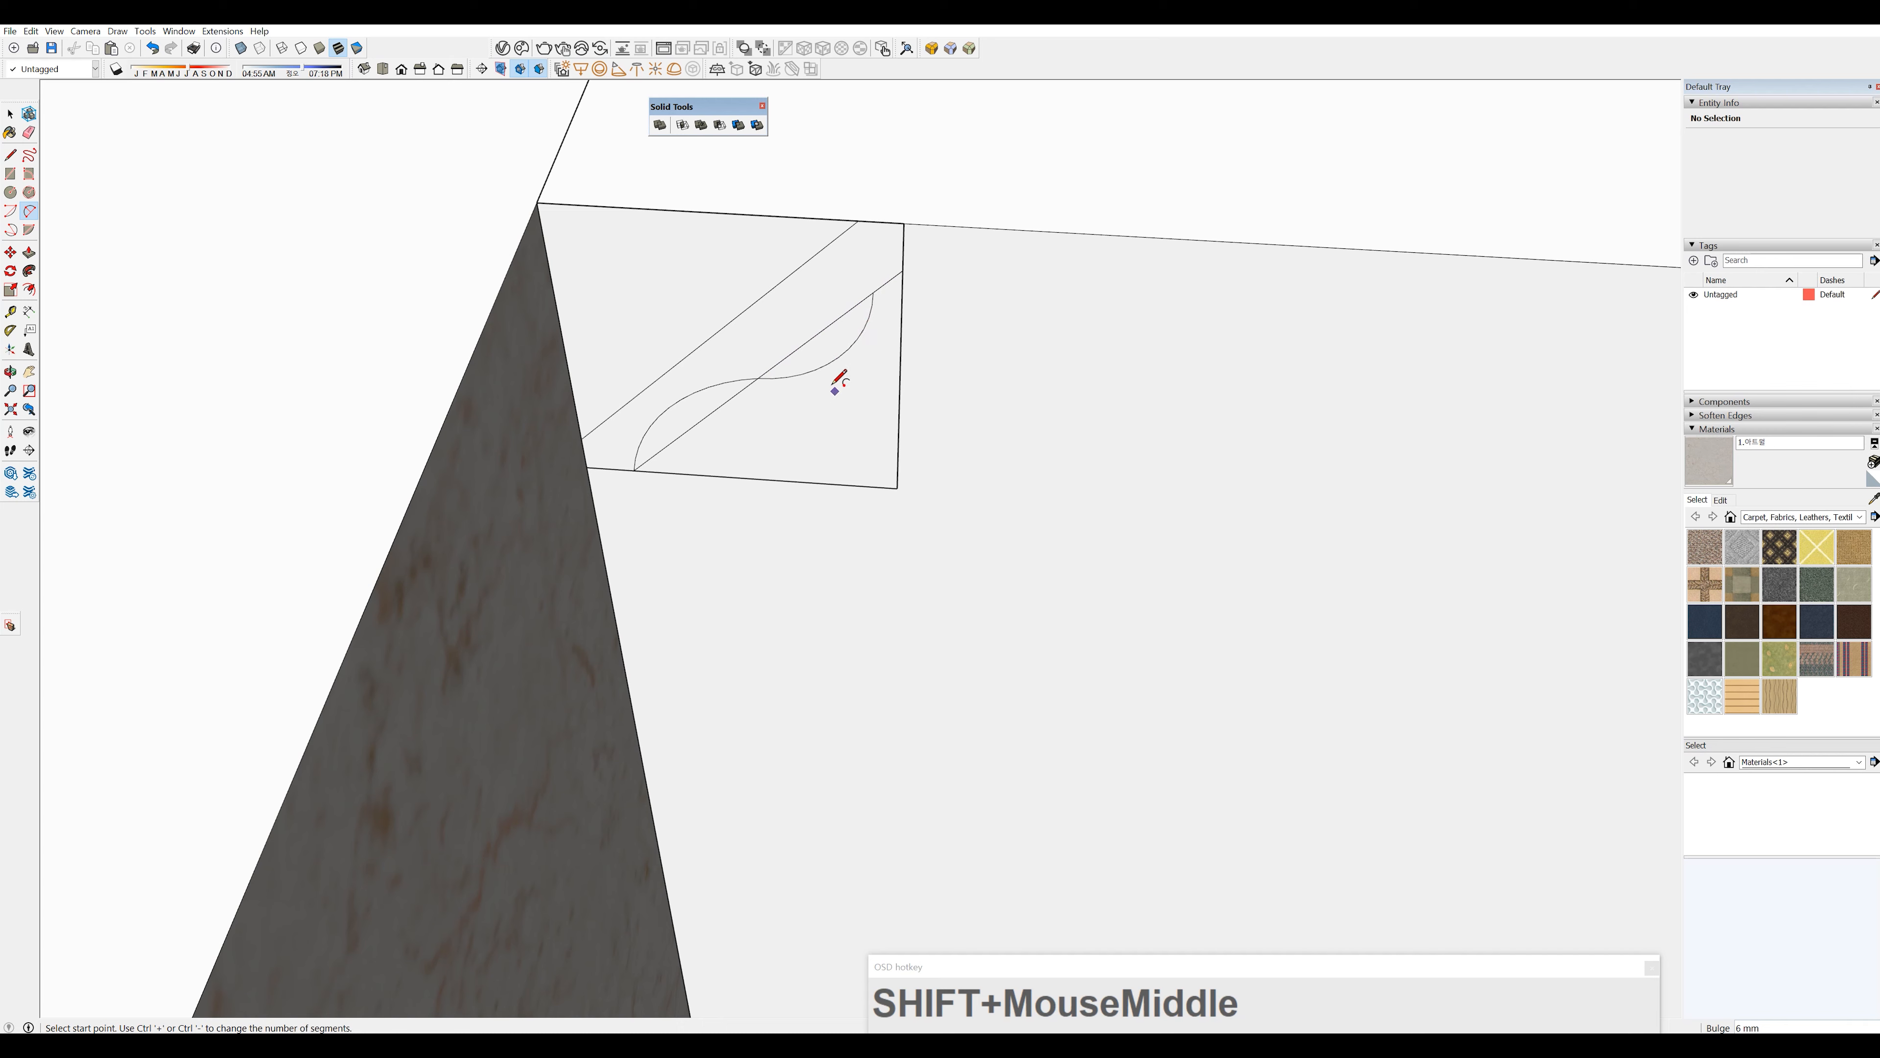
# - Erase the lower diagonal's surplus segments and the square's leftover corner edges so only the closed moulding profile remains
pyautogui.press('e')
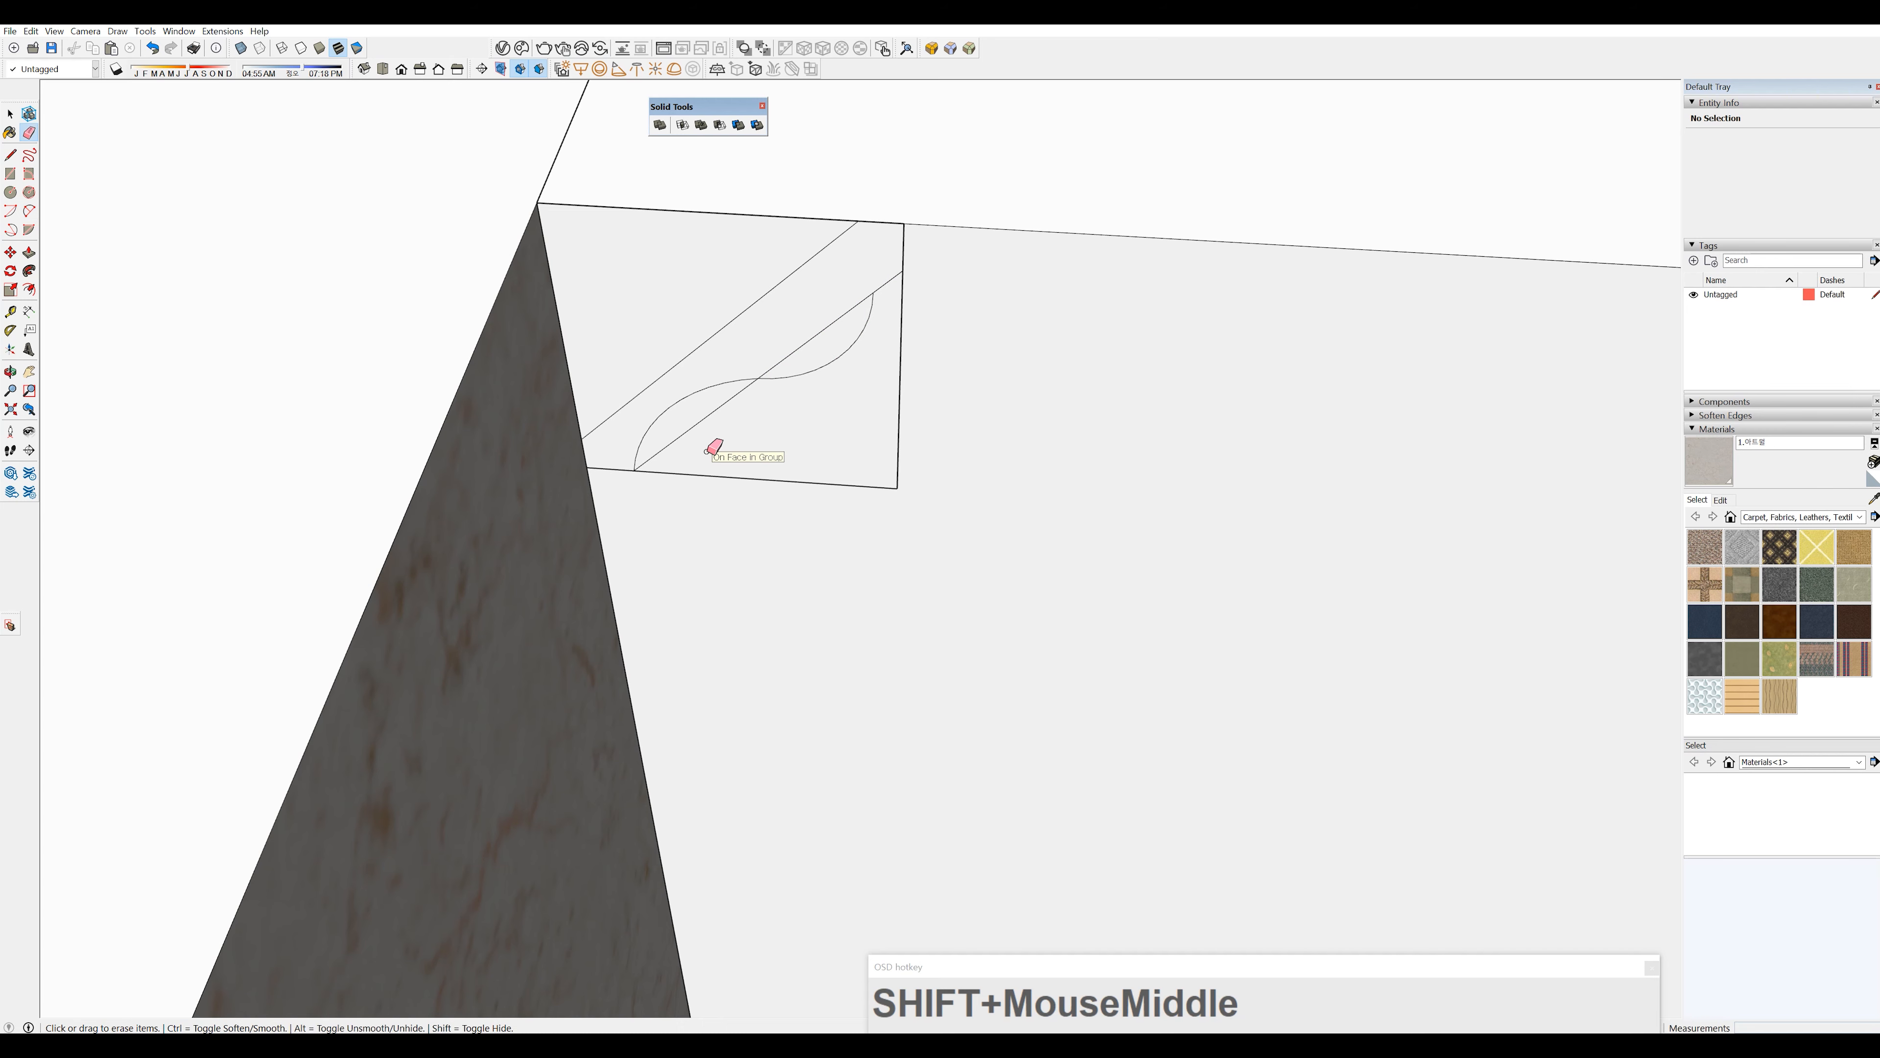
pyautogui.click(704, 417)
pyautogui.click(803, 342)
pyautogui.moveTo(910, 373)
pyautogui.mouseDown()
pyautogui.moveTo(856, 487)
pyautogui.moveTo(856, 437)
pyautogui.mouseUp()
pyautogui.press('space')
pyautogui.click(794, 217)
pyautogui.press('Delete')
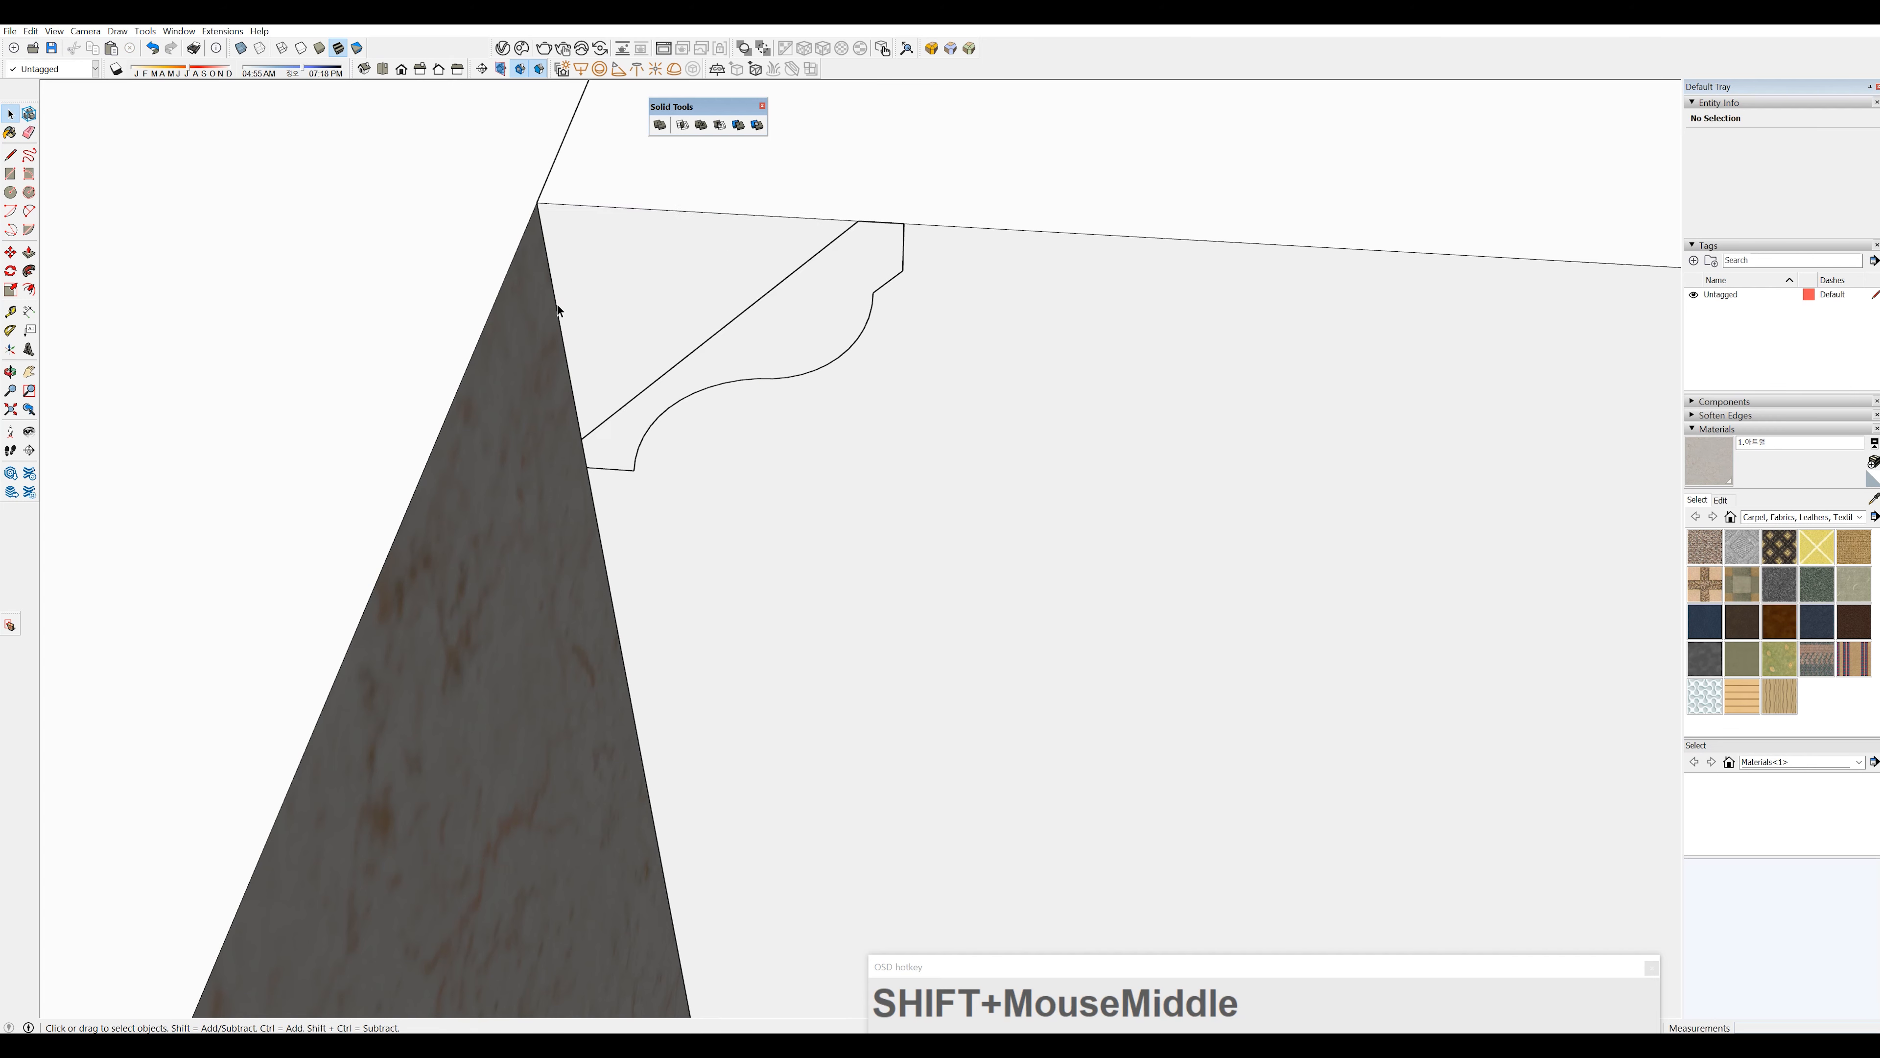
# - Draw a rectangle over the room between opposite inner corners of the wall tops as the moulding's path
pyautogui.scroll(-3, 843, 388)
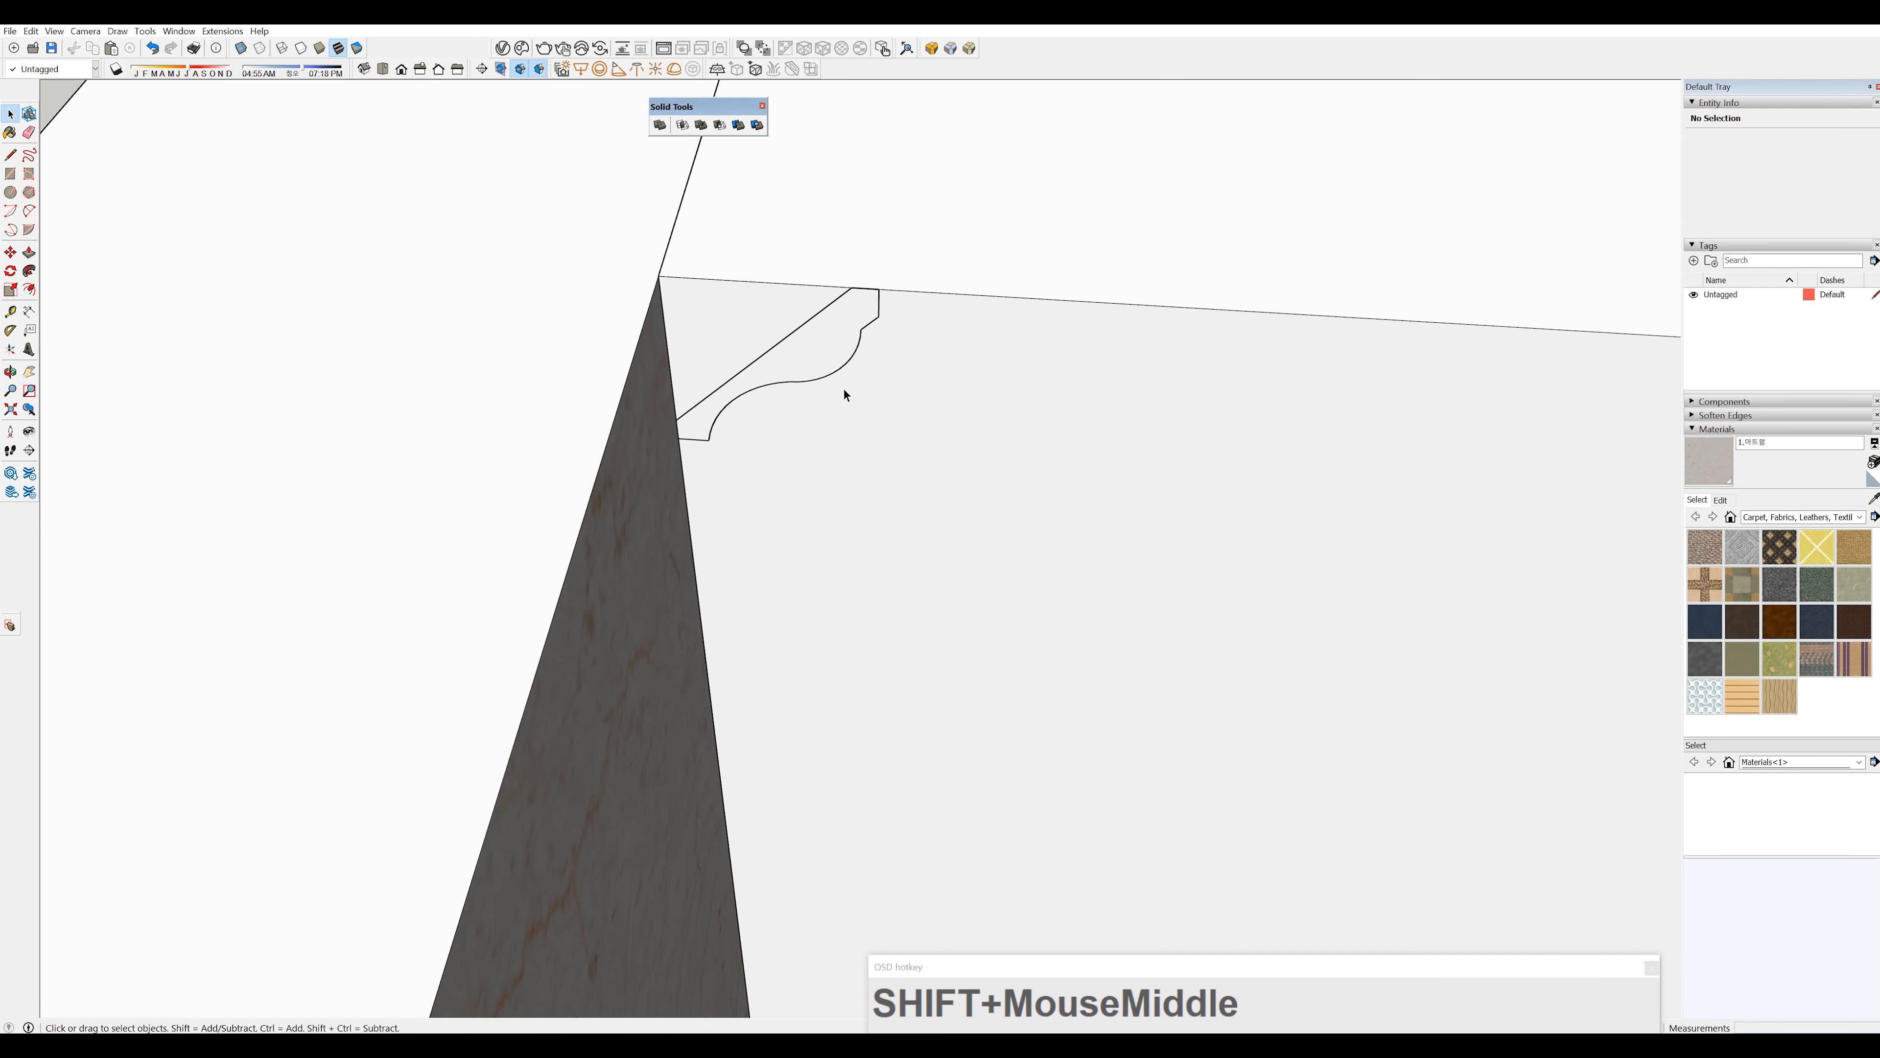
pyautogui.keyDown('shift'); pyautogui.moveTo(797, 360); pyautogui.dragTo(827, 354, button='middle'); pyautogui.keyUp('shift')
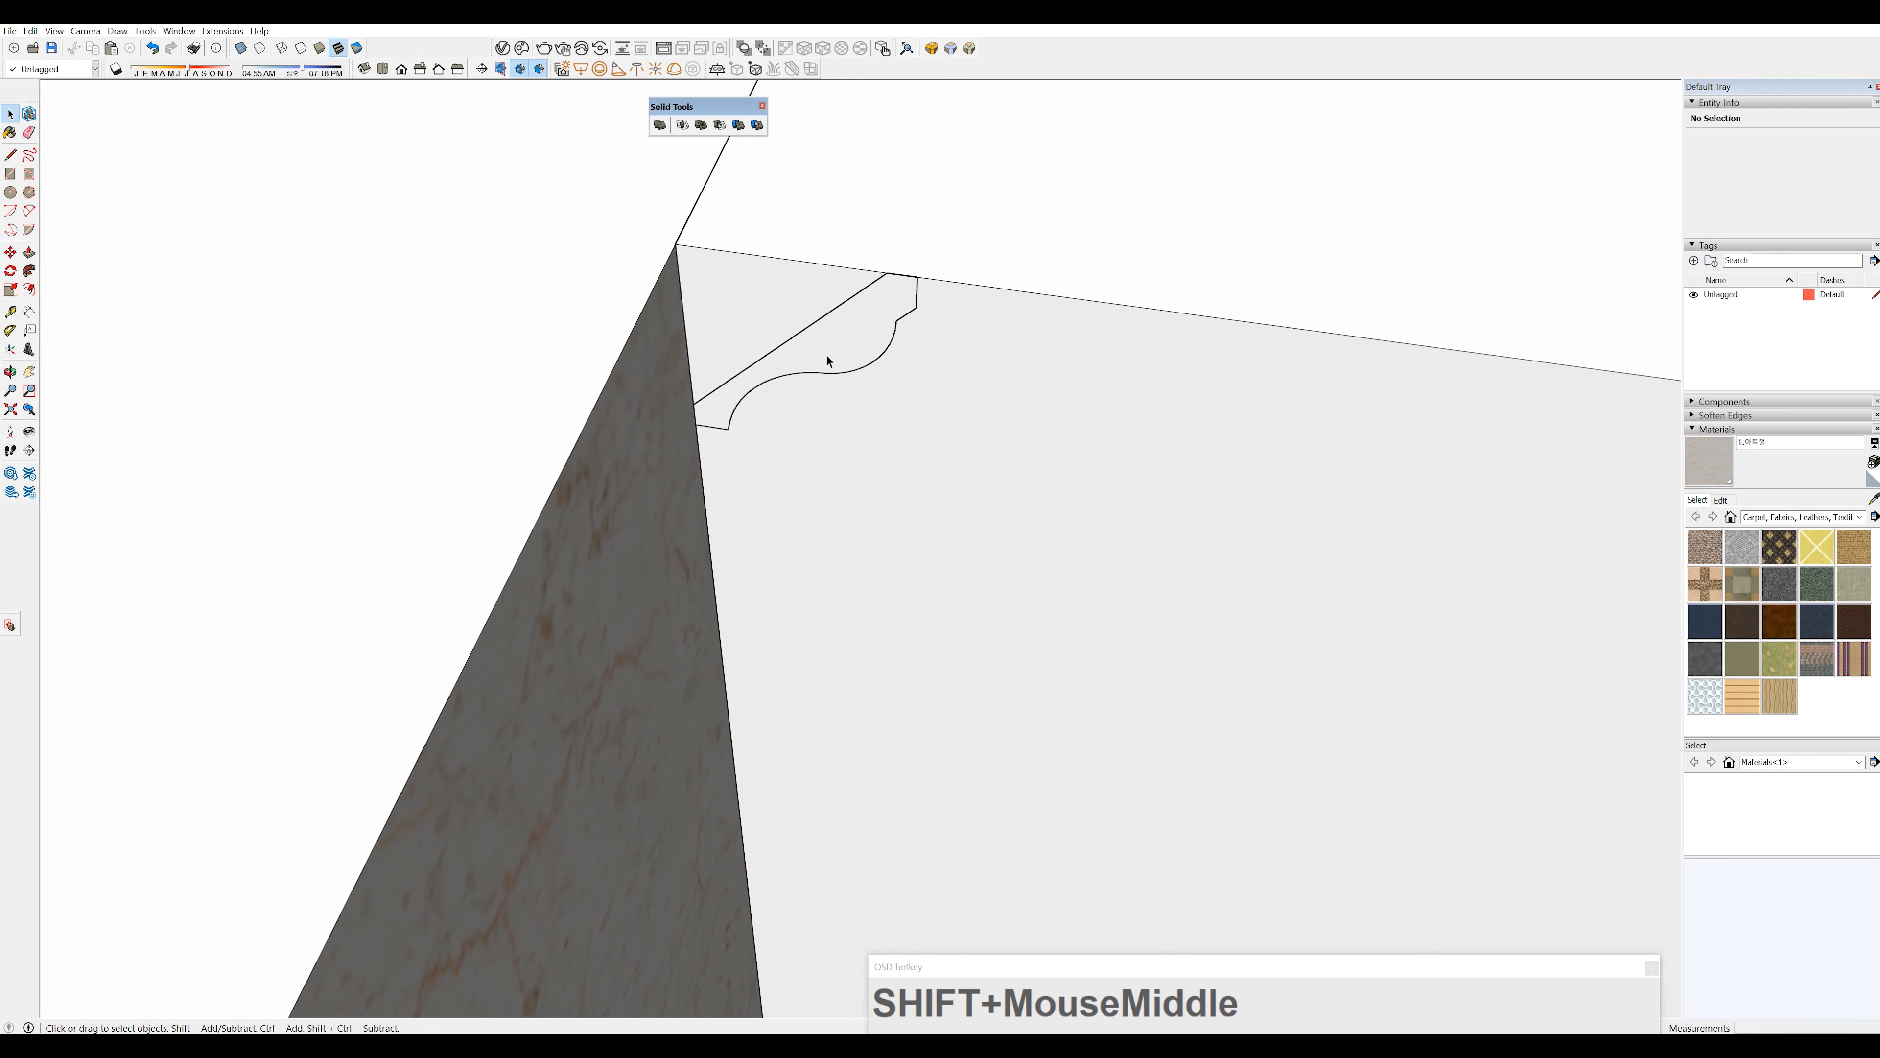
pyautogui.scroll(-10, 929, 347)
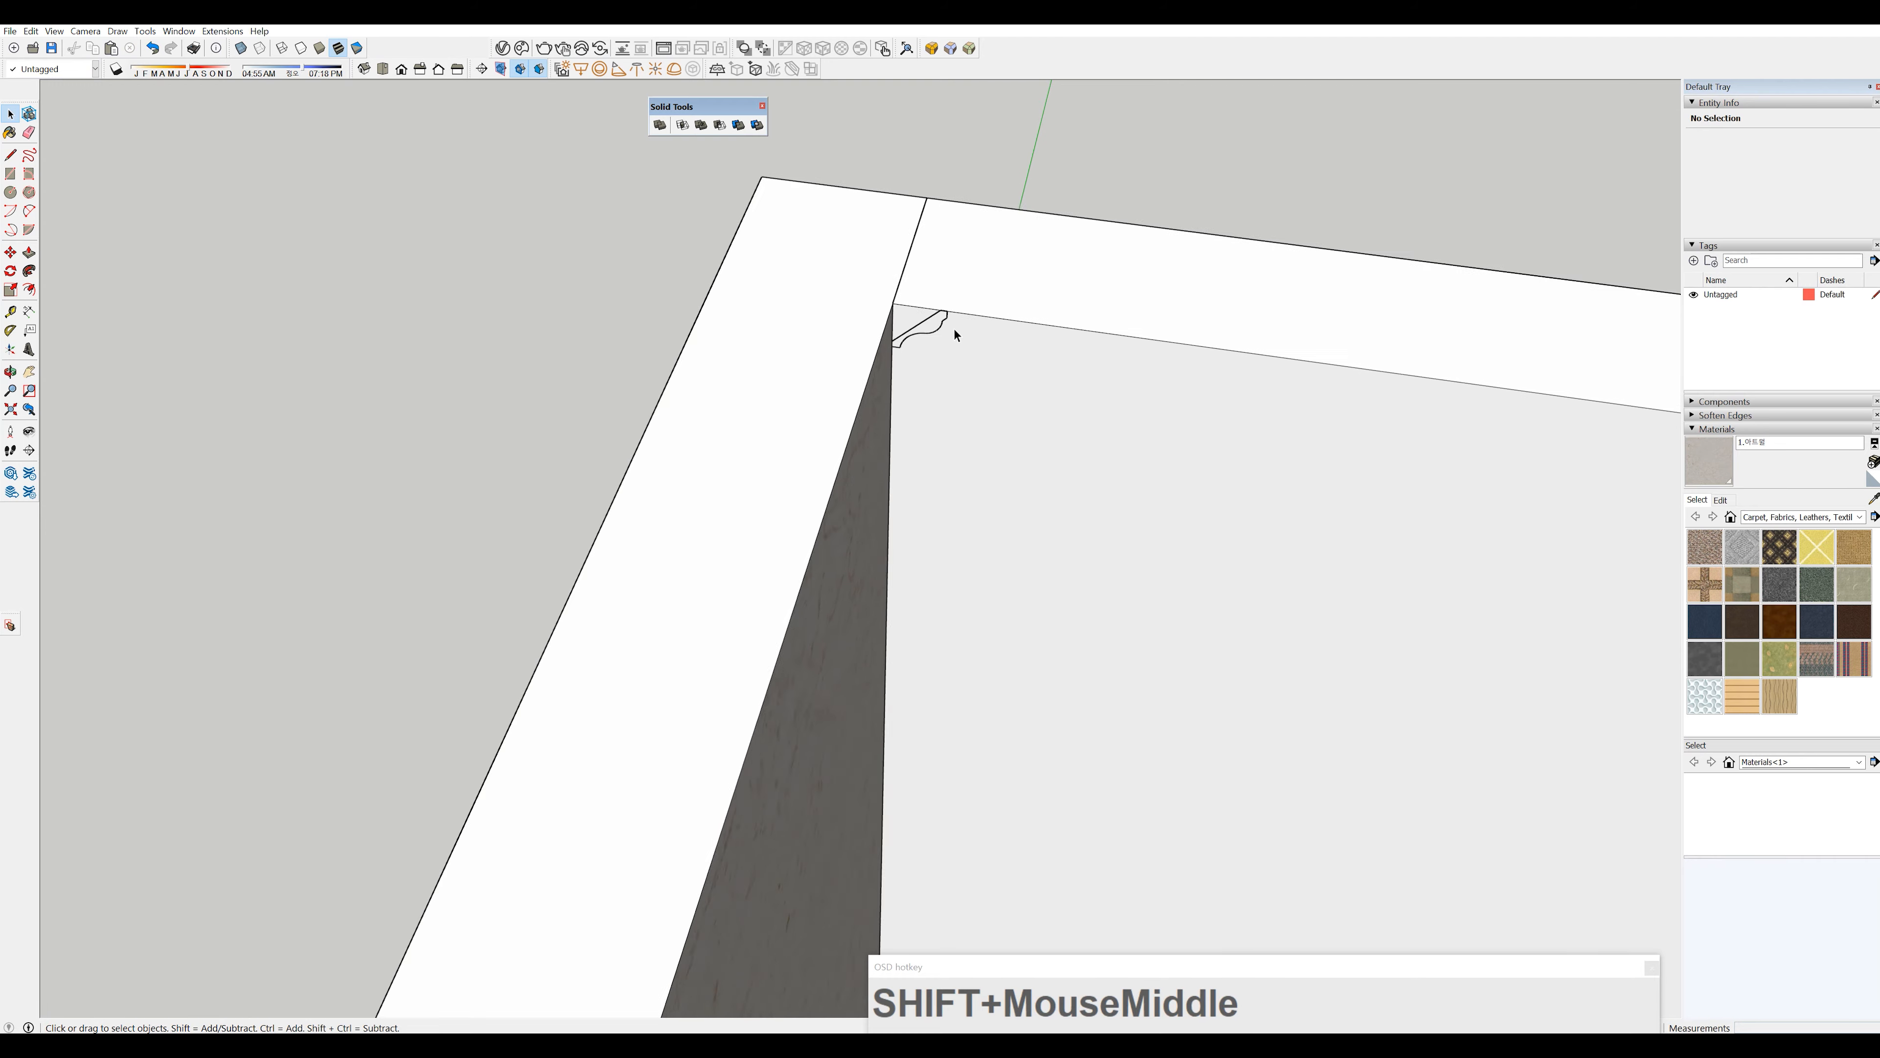
pyautogui.scroll(-12, 893, 501)
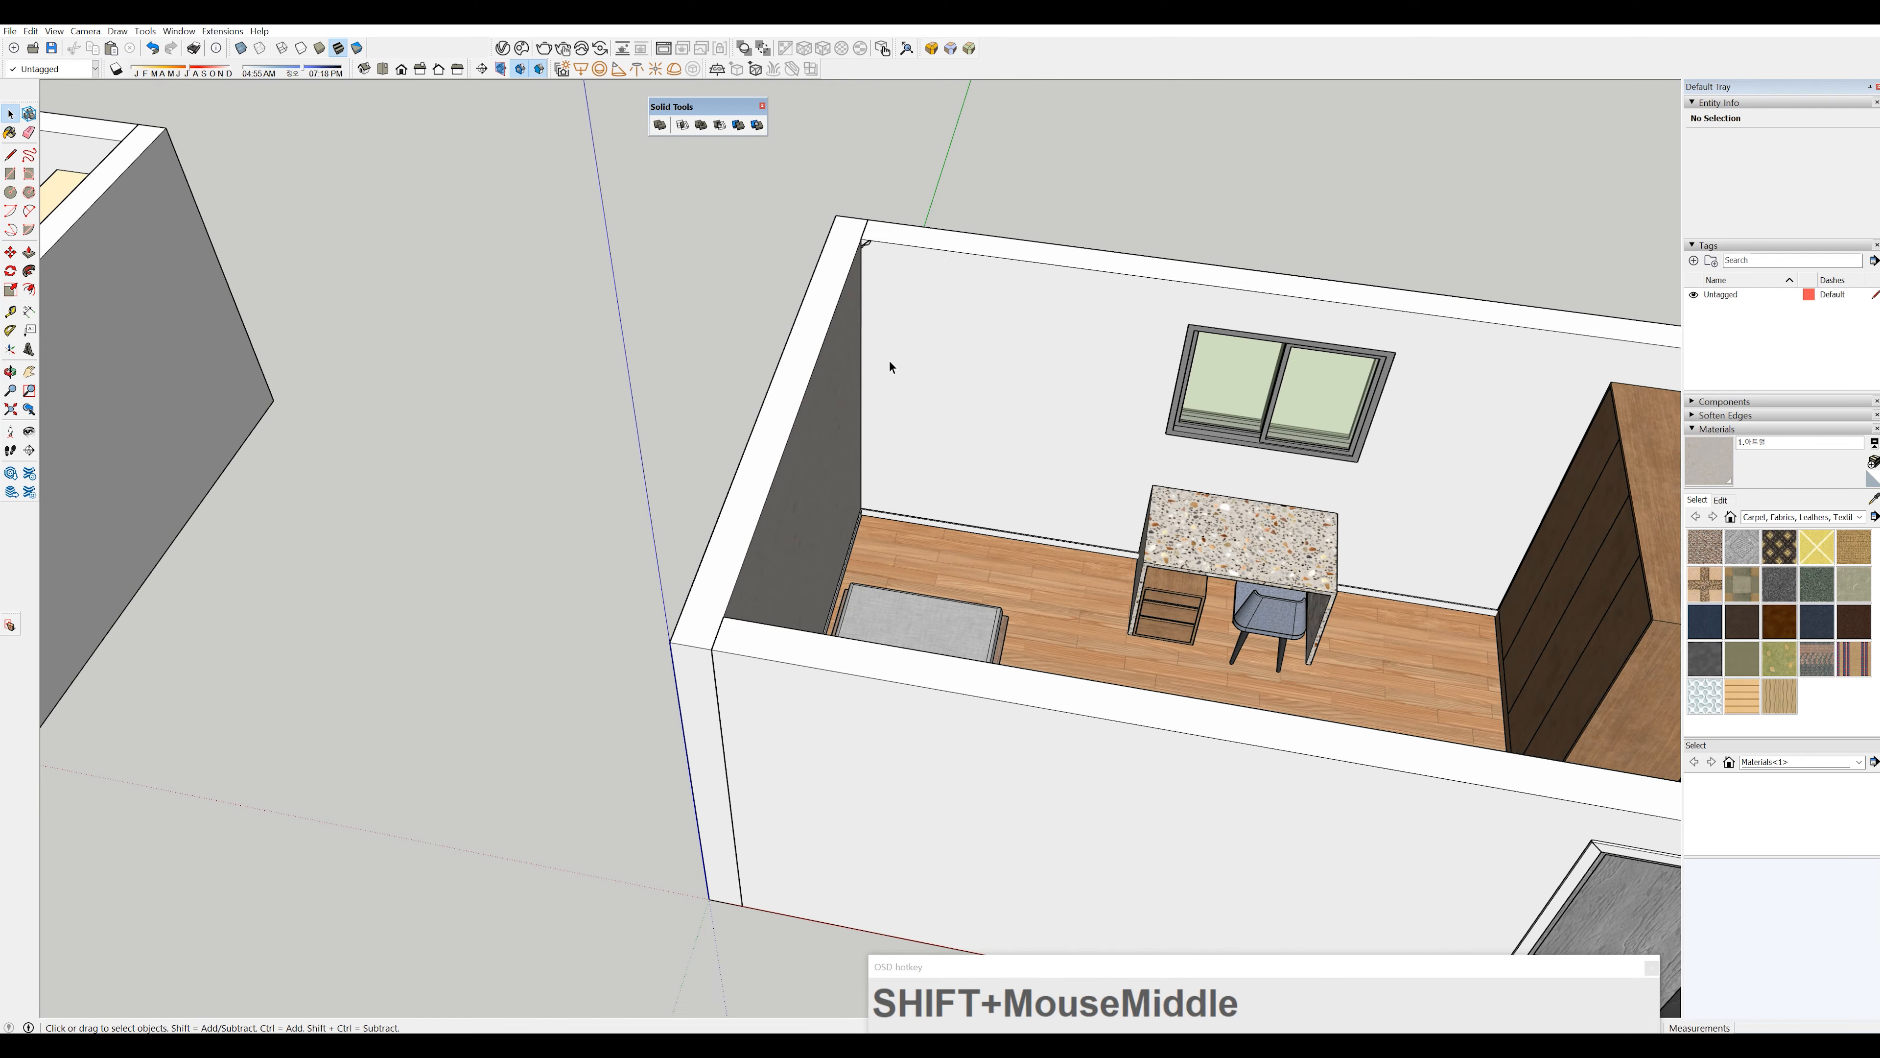
pyautogui.moveTo(889, 359); pyautogui.dragTo(642, 269, button='middle')
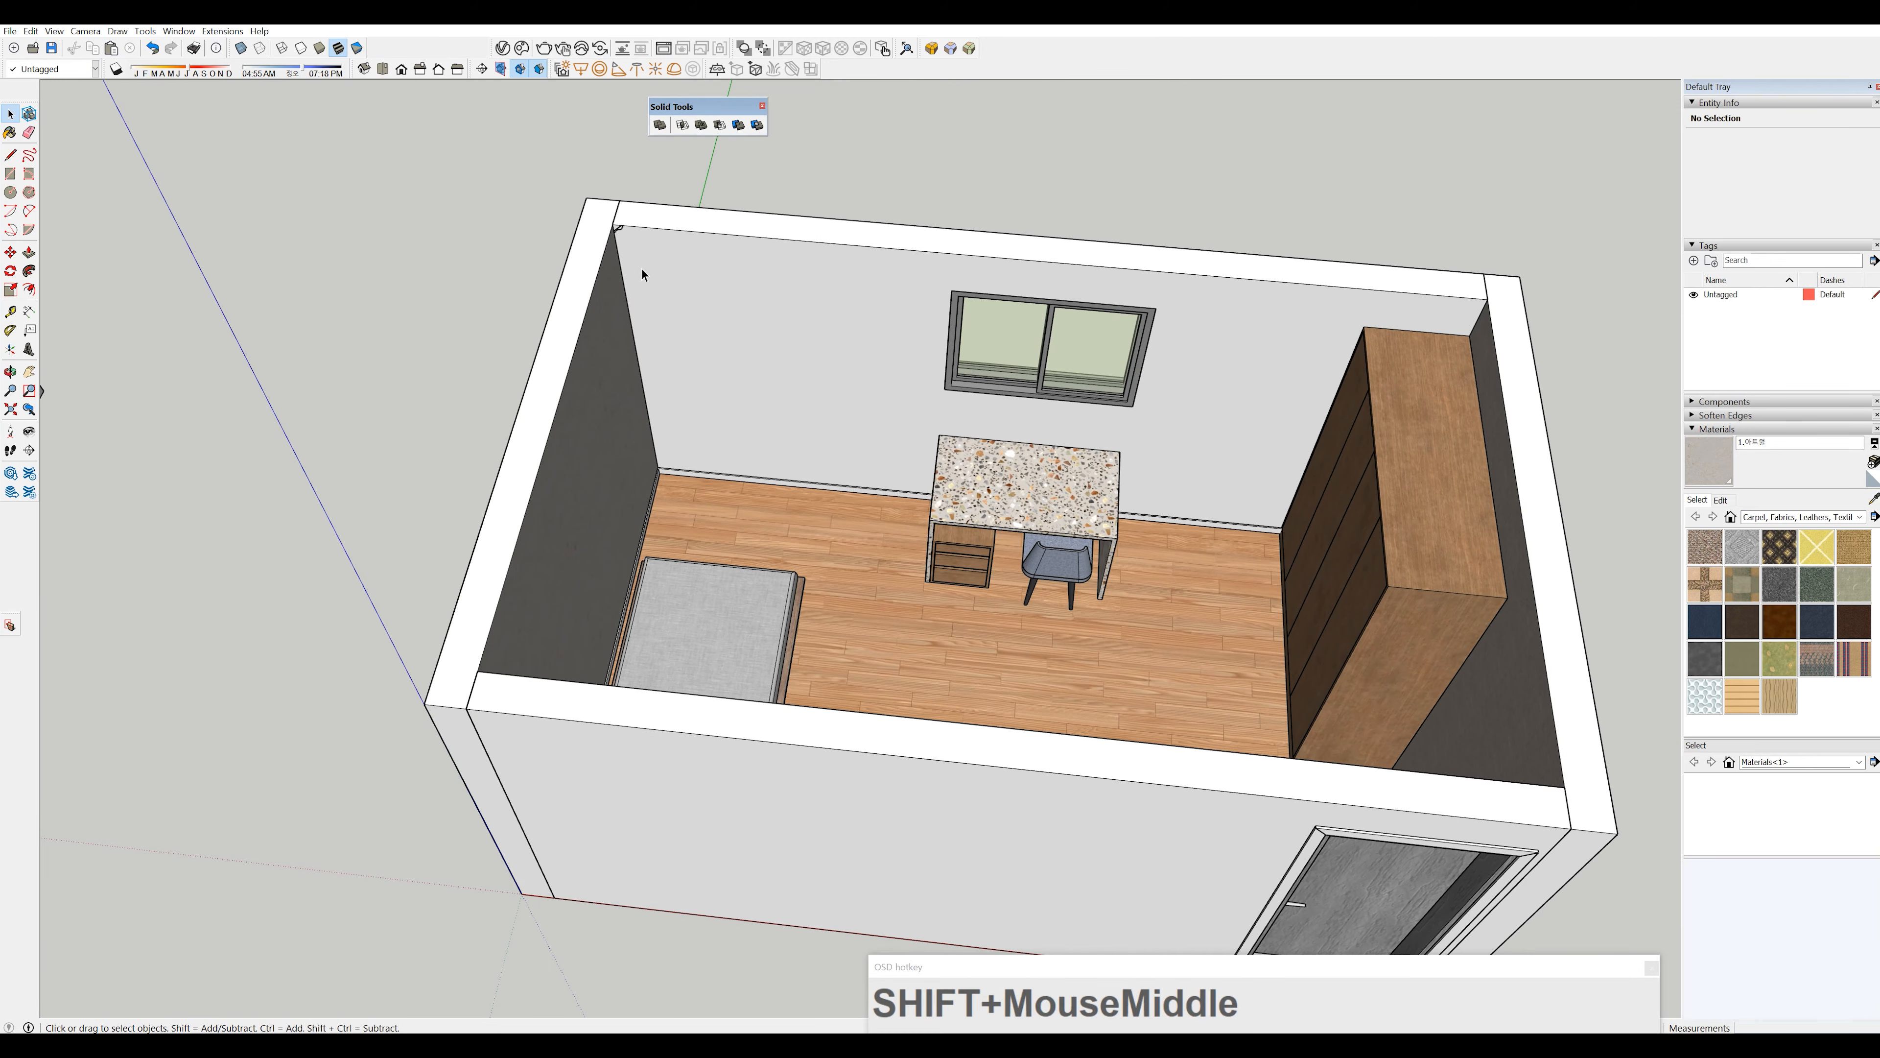
pyautogui.press('r')
pyautogui.click(613, 223)
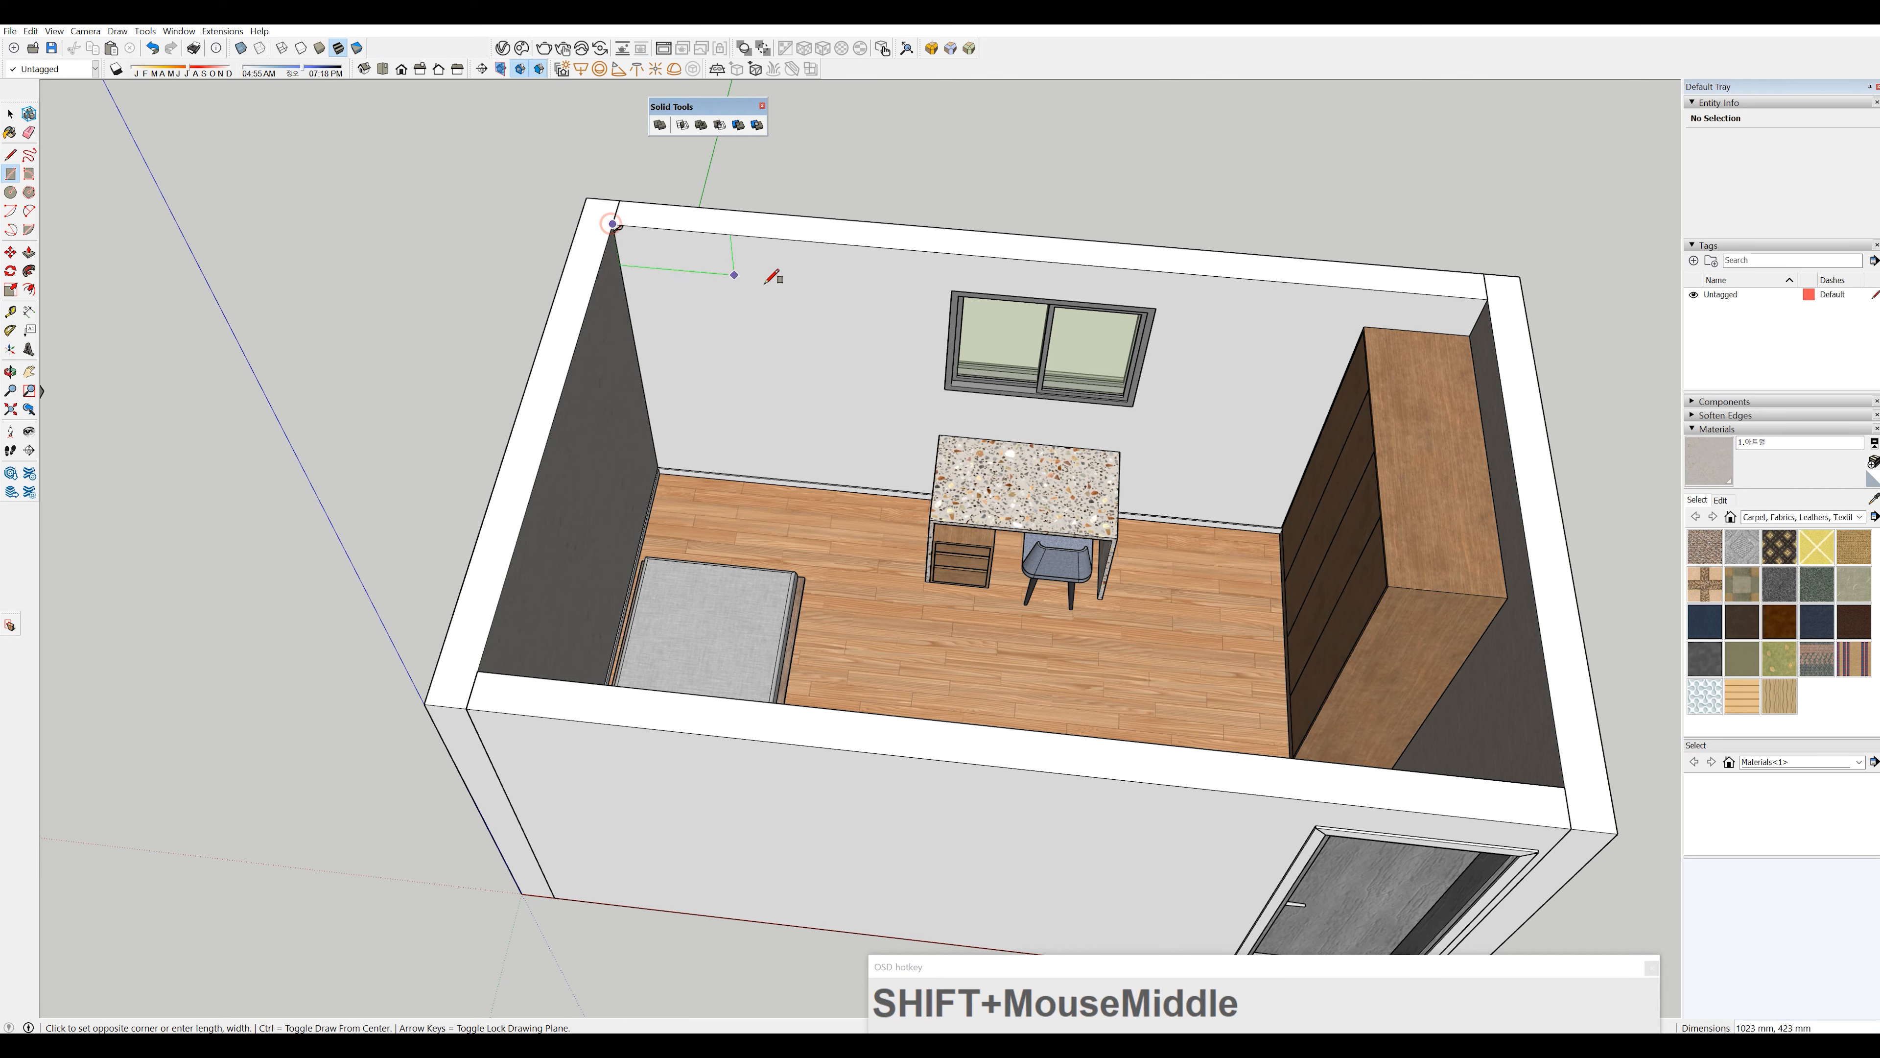
pyautogui.click(1563, 777)
pyautogui.press('space')
# - Delete the rectangle's face over the room, keeping only its perimeter edges as the path
pyautogui.keyDown('shift'); pyautogui.moveTo(1015, 575); pyautogui.dragTo(943, 576, button='middle'); pyautogui.keyUp('shift')
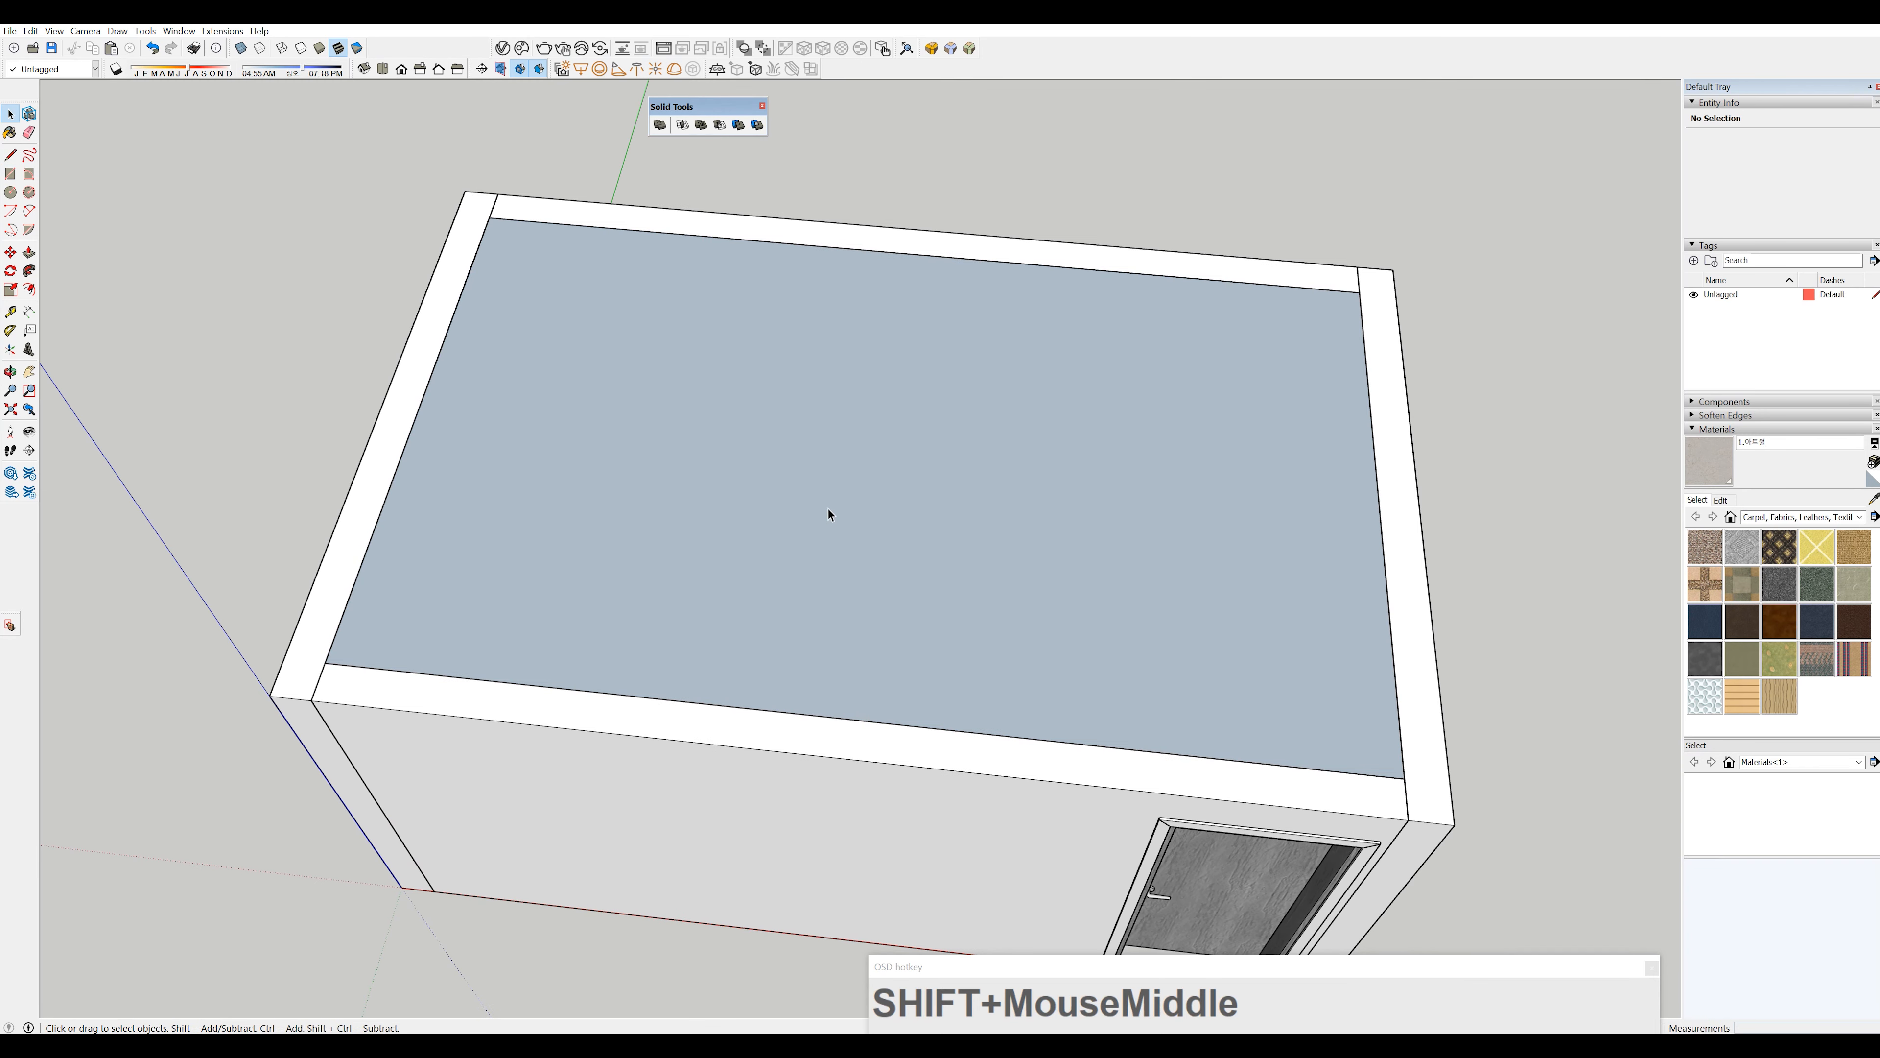
pyautogui.click(821, 472)
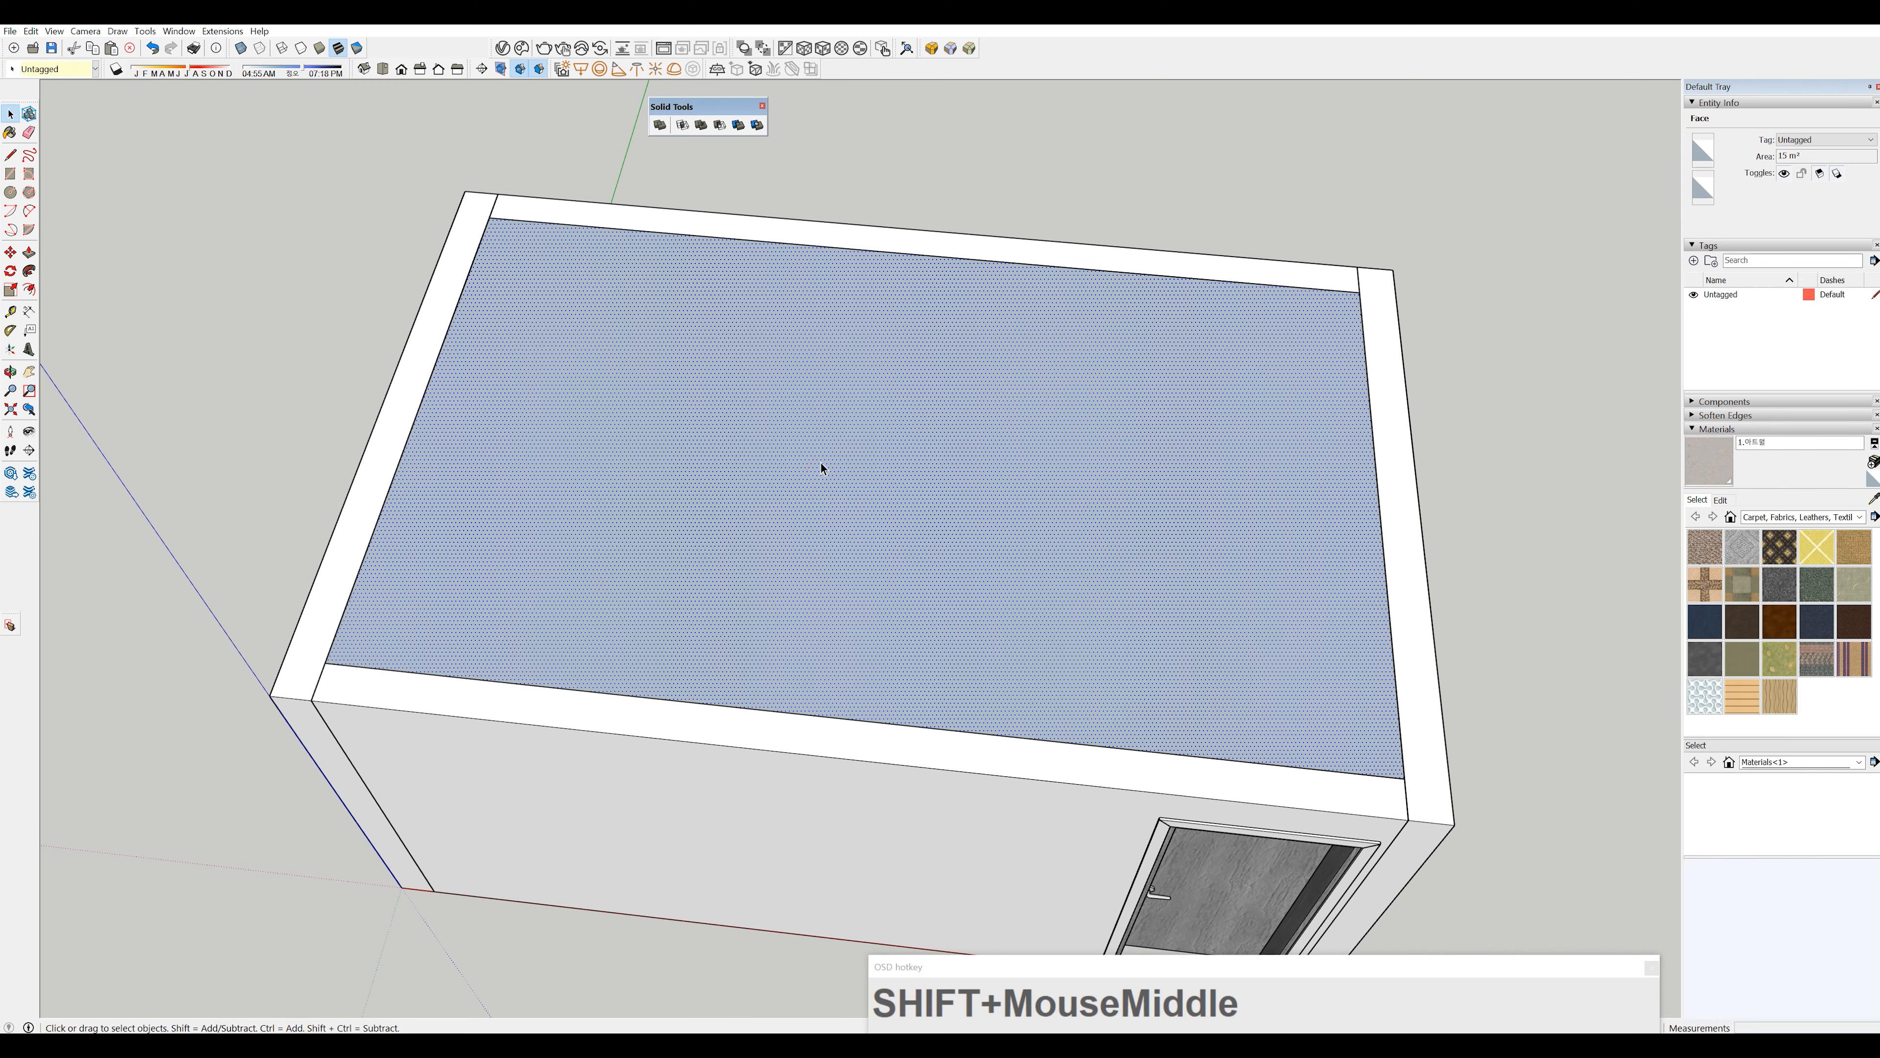
pyautogui.press('Delete')
# - Hide the window wall group behind the moulding profile
pyautogui.scroll(4, 527, 223)
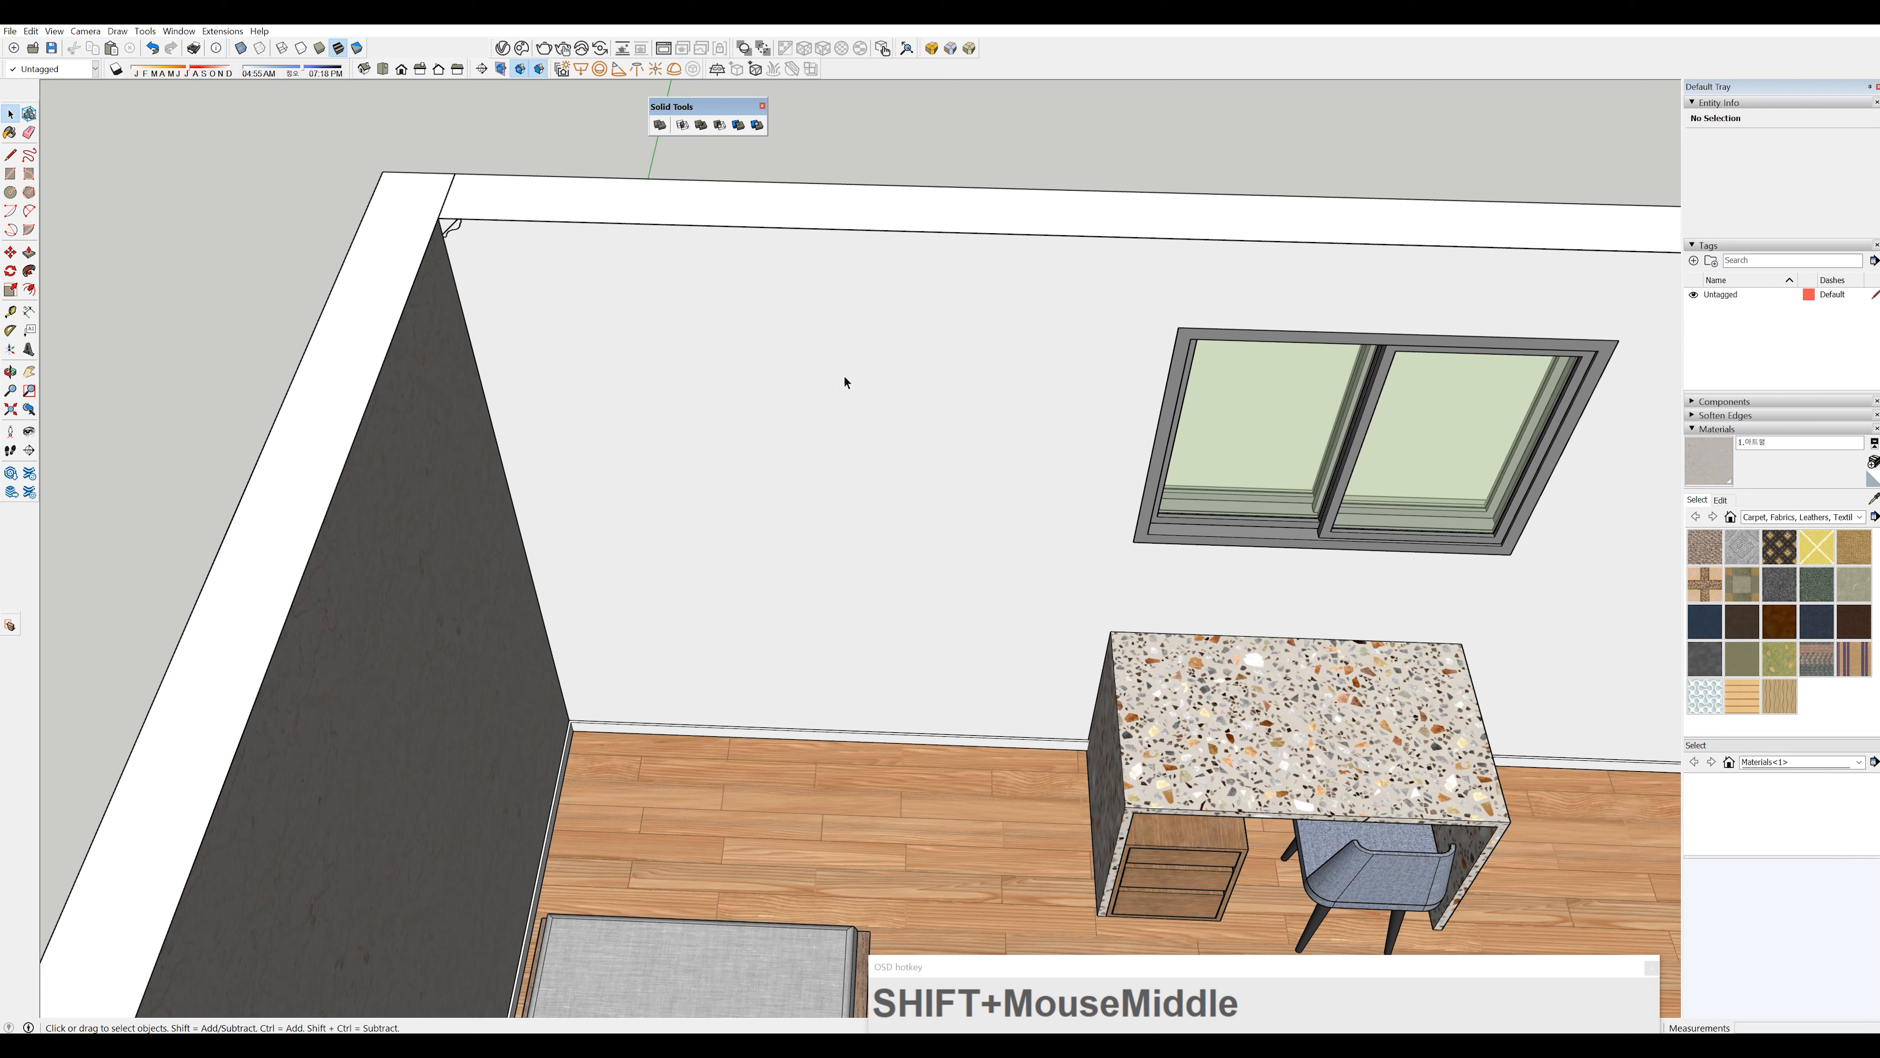
pyautogui.click(548, 260)
pyautogui.rightClick(546, 265)
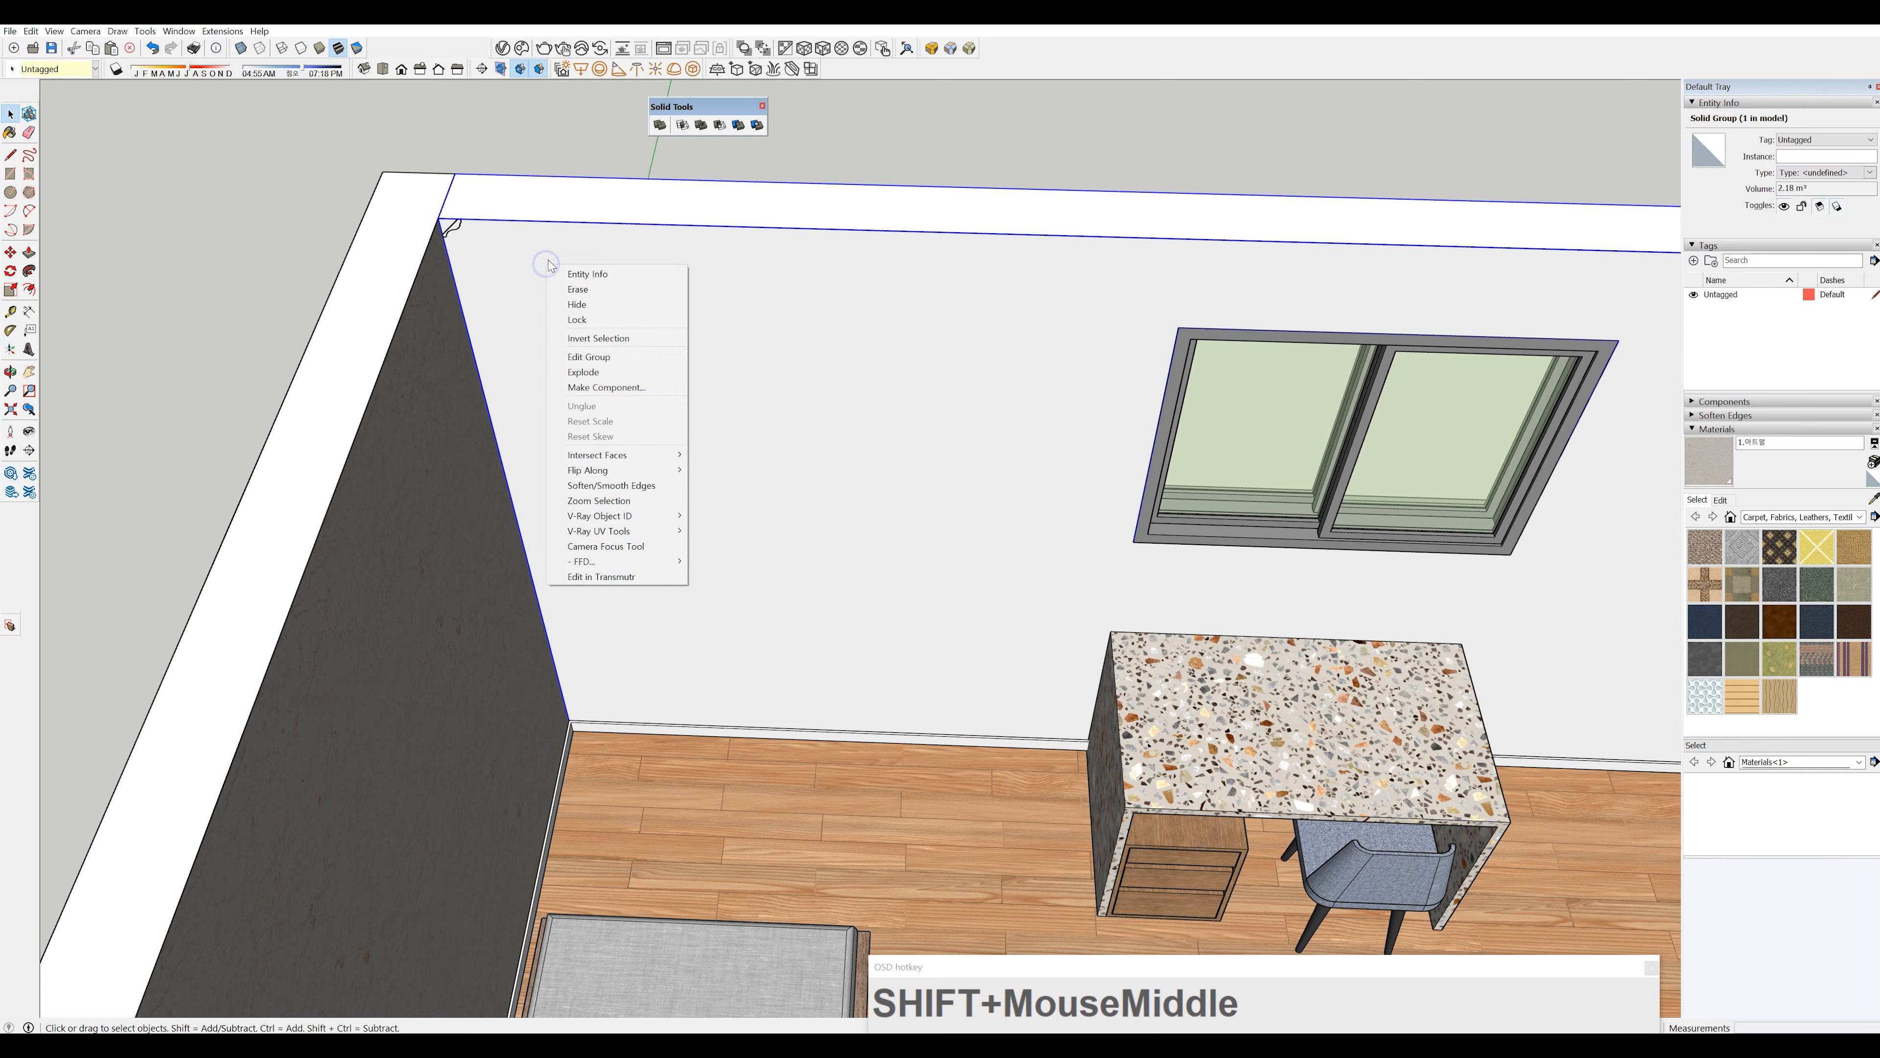
pyautogui.click(577, 305)
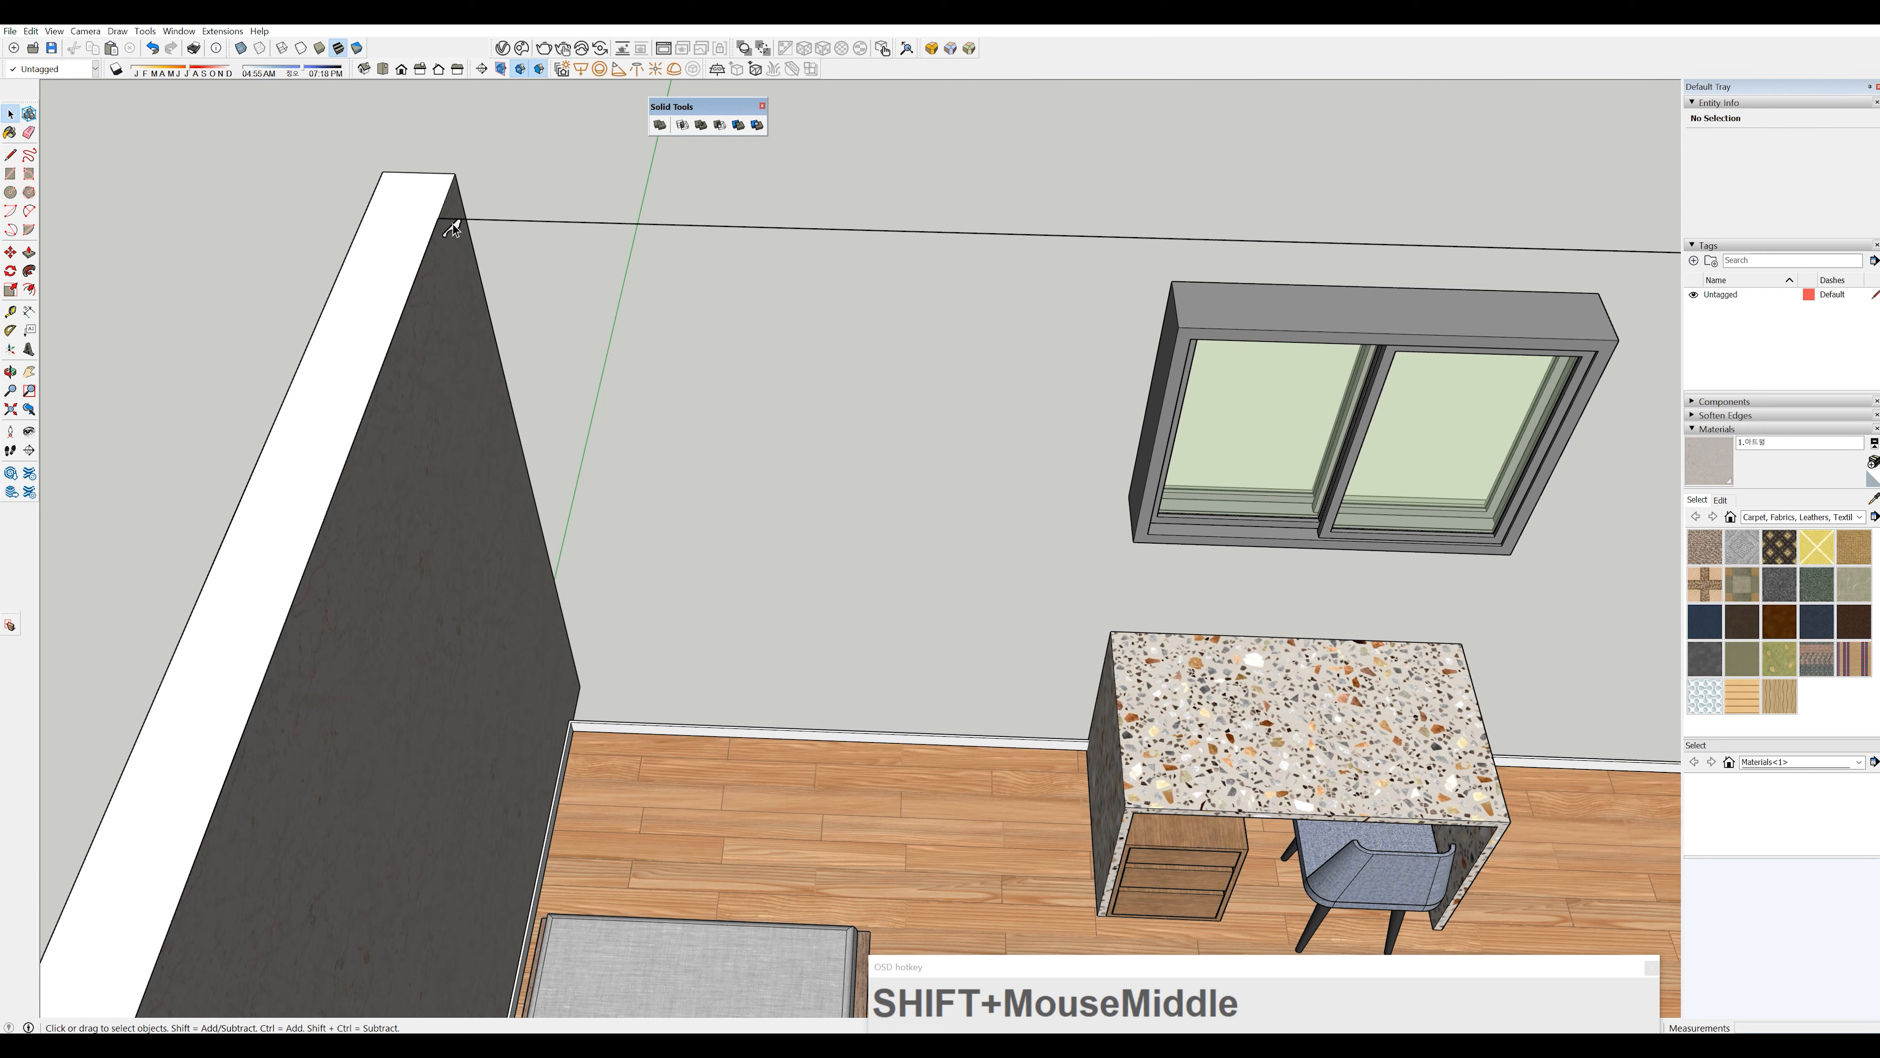
# - Sweep the moulding profile along the rectangular path around the room with Follow Me, leaving the profile's own edges out of the path selection
pyautogui.scroll(5, 482, 236)
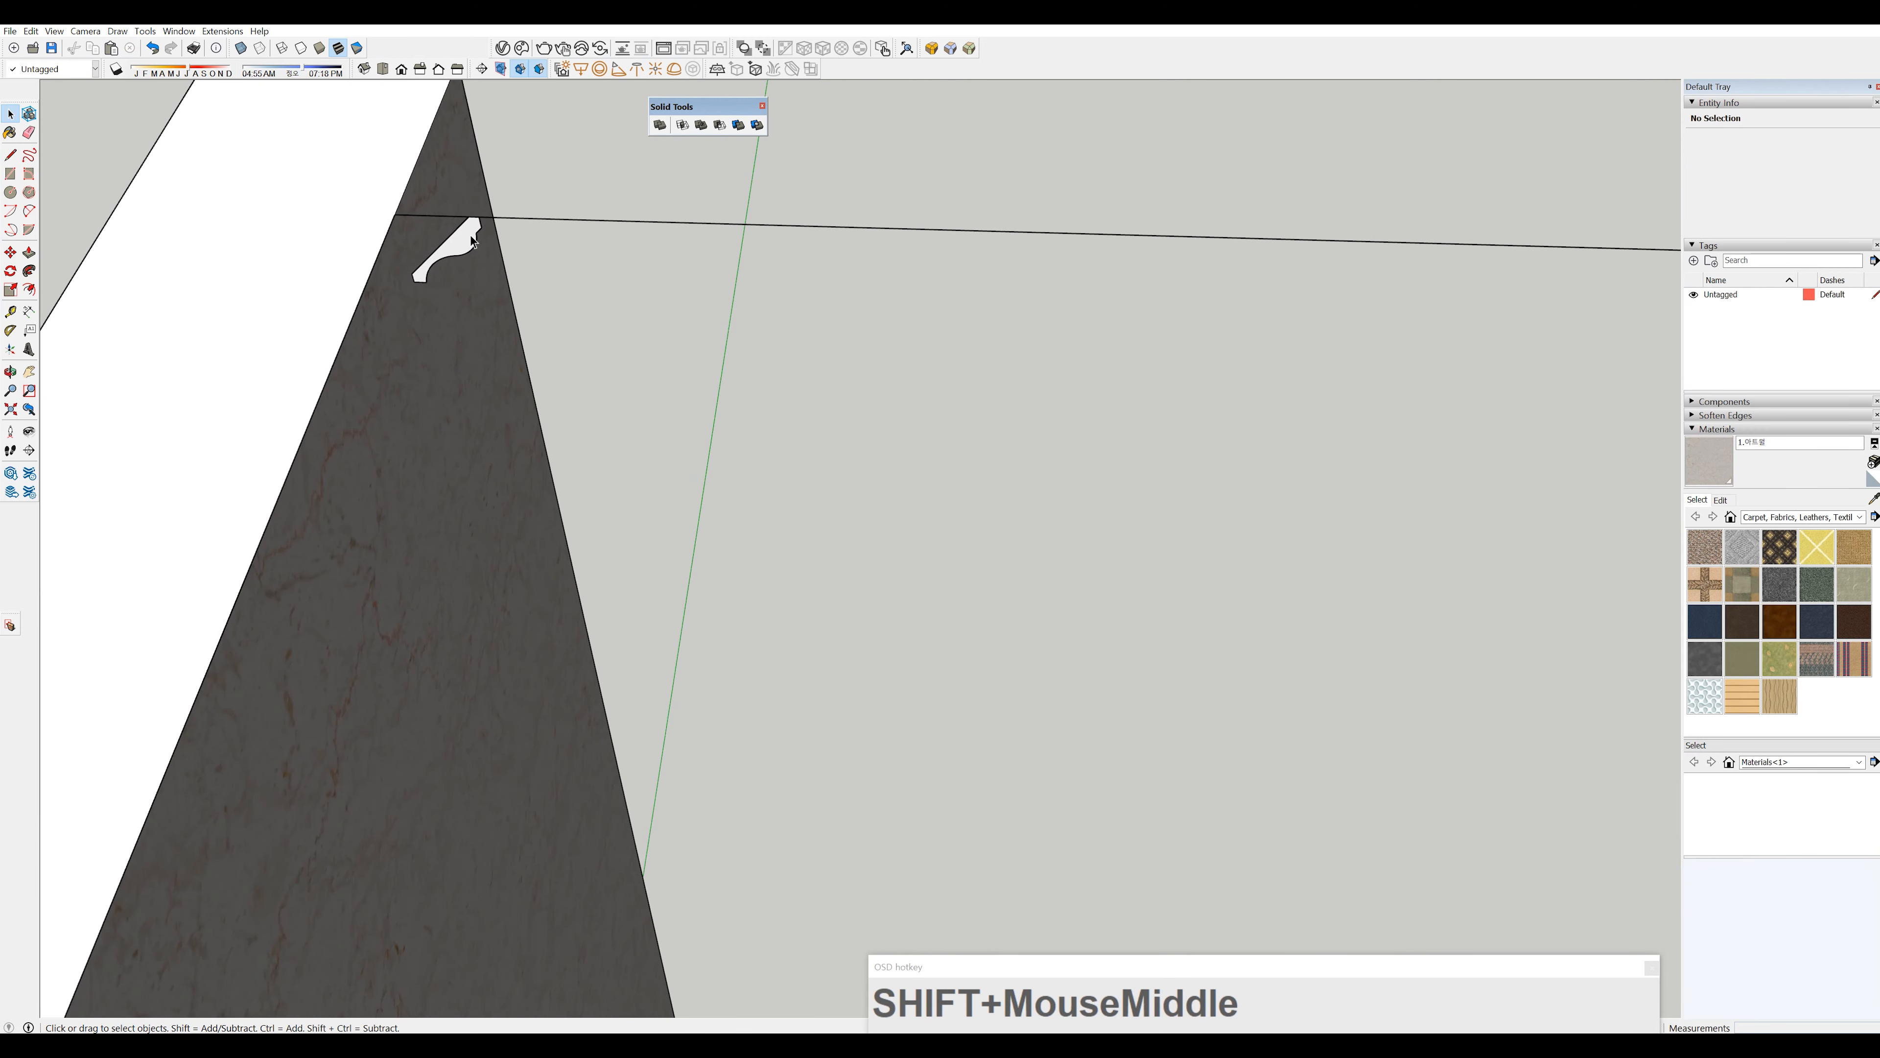
pyautogui.tripleClick(471, 240)
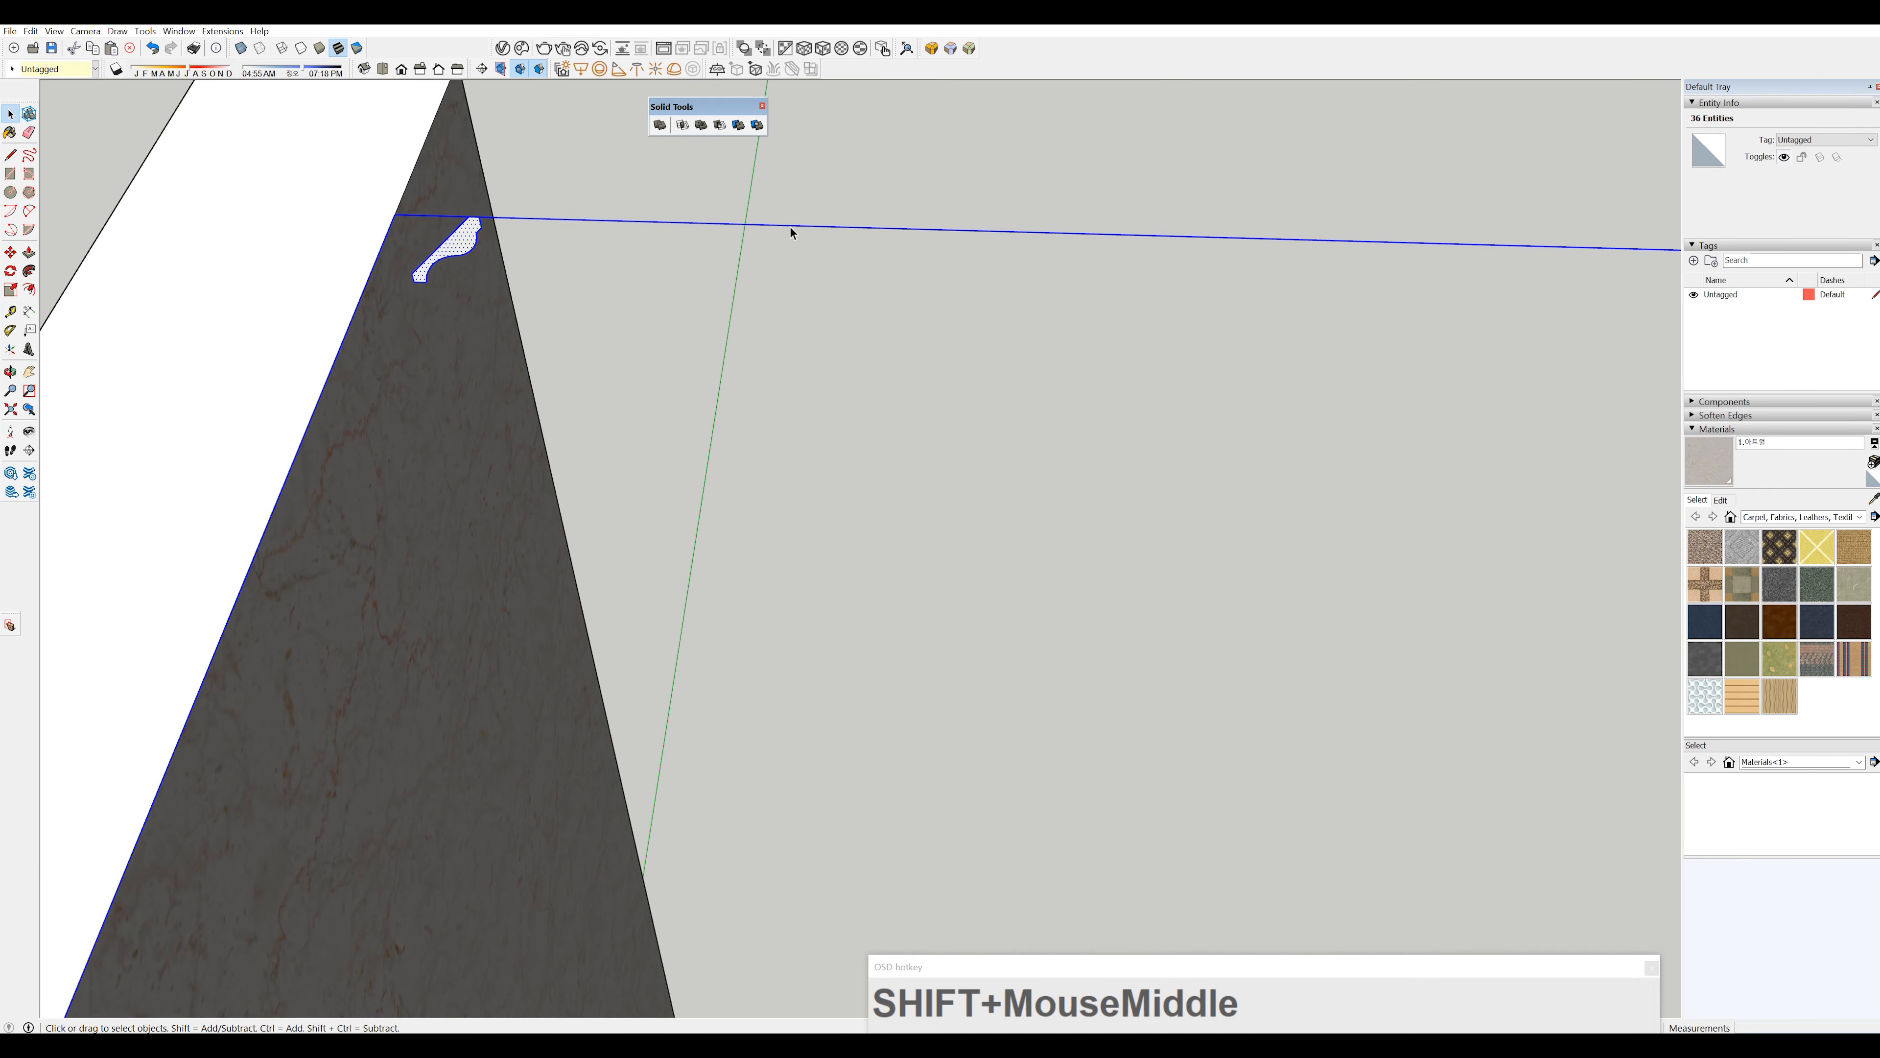
pyautogui.keyDown('shift'); pyautogui.moveTo(453, 270); pyautogui.dragTo(707, 315, button='middle'); pyautogui.keyUp('shift')
pyautogui.scroll(4, 703, 305)
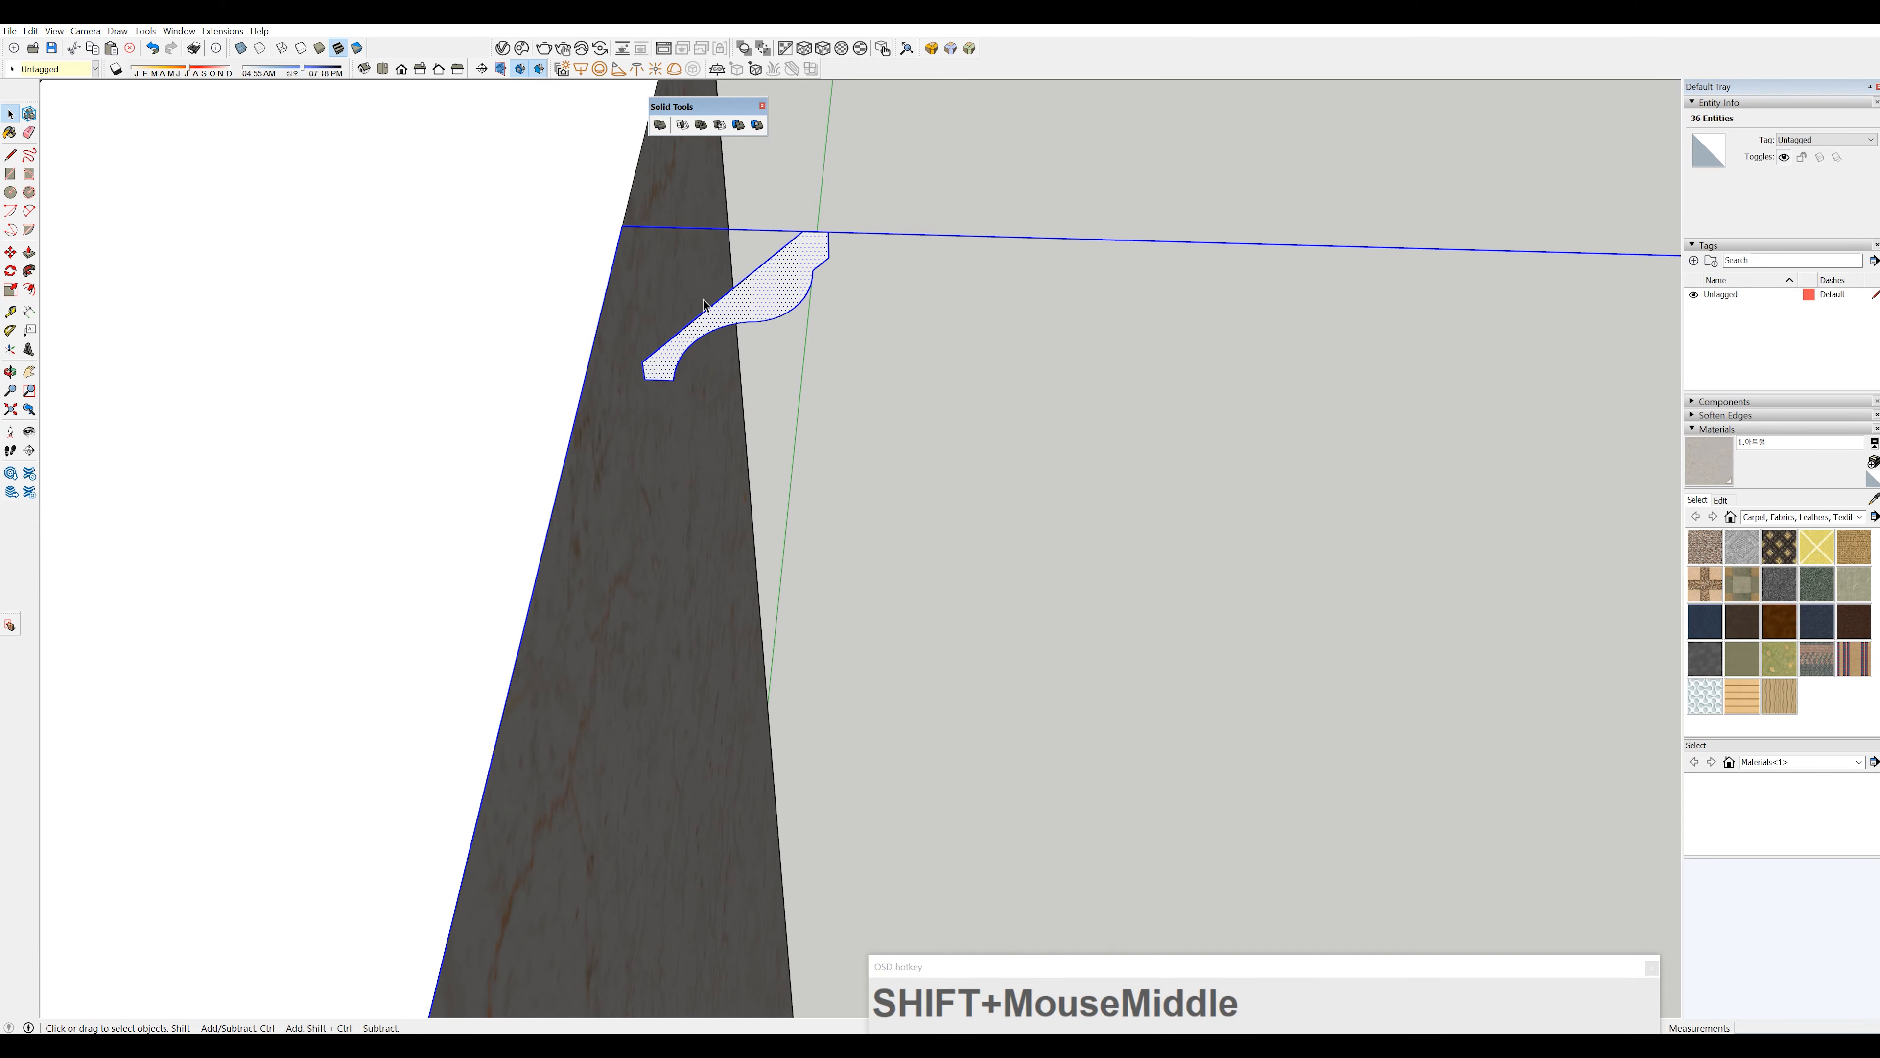
pyautogui.scroll(-2, 684, 285)
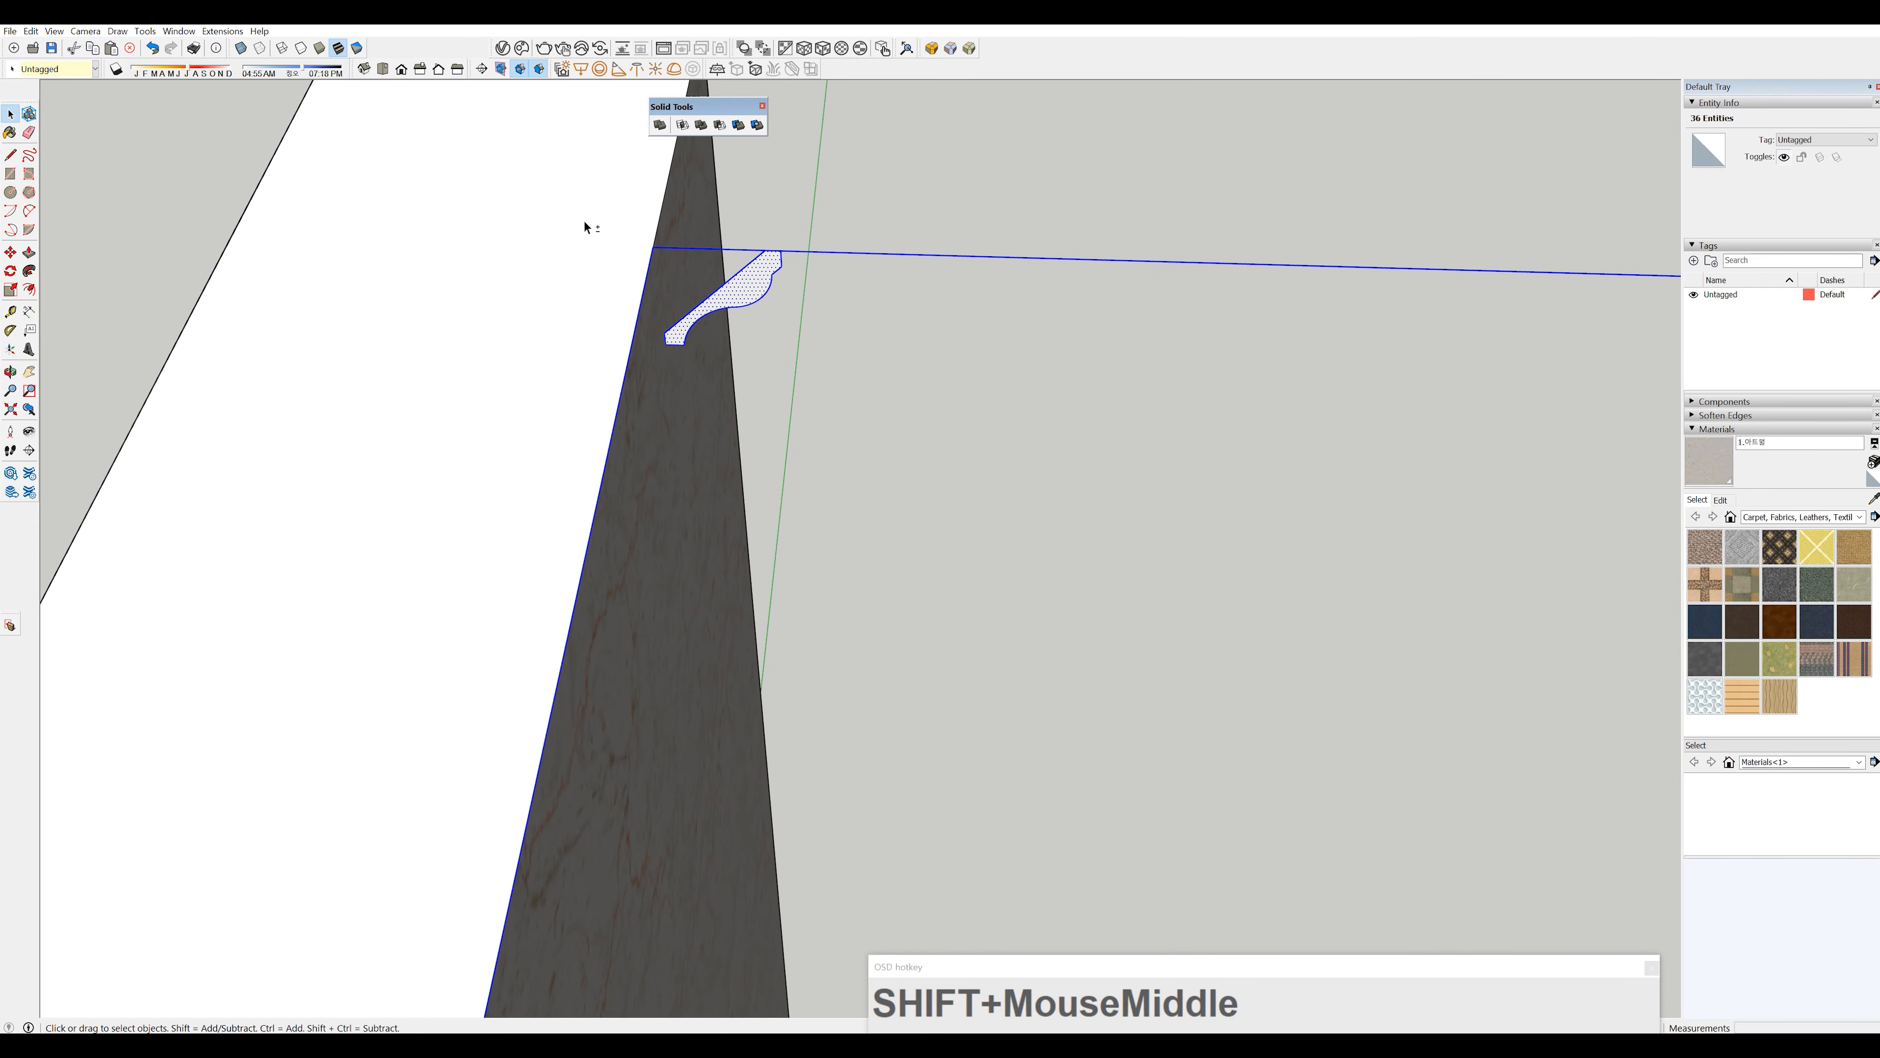
pyautogui.keyDown('shift'); pyautogui.moveTo(630, 225); pyautogui.dragTo(807, 370); pyautogui.keyUp('shift')
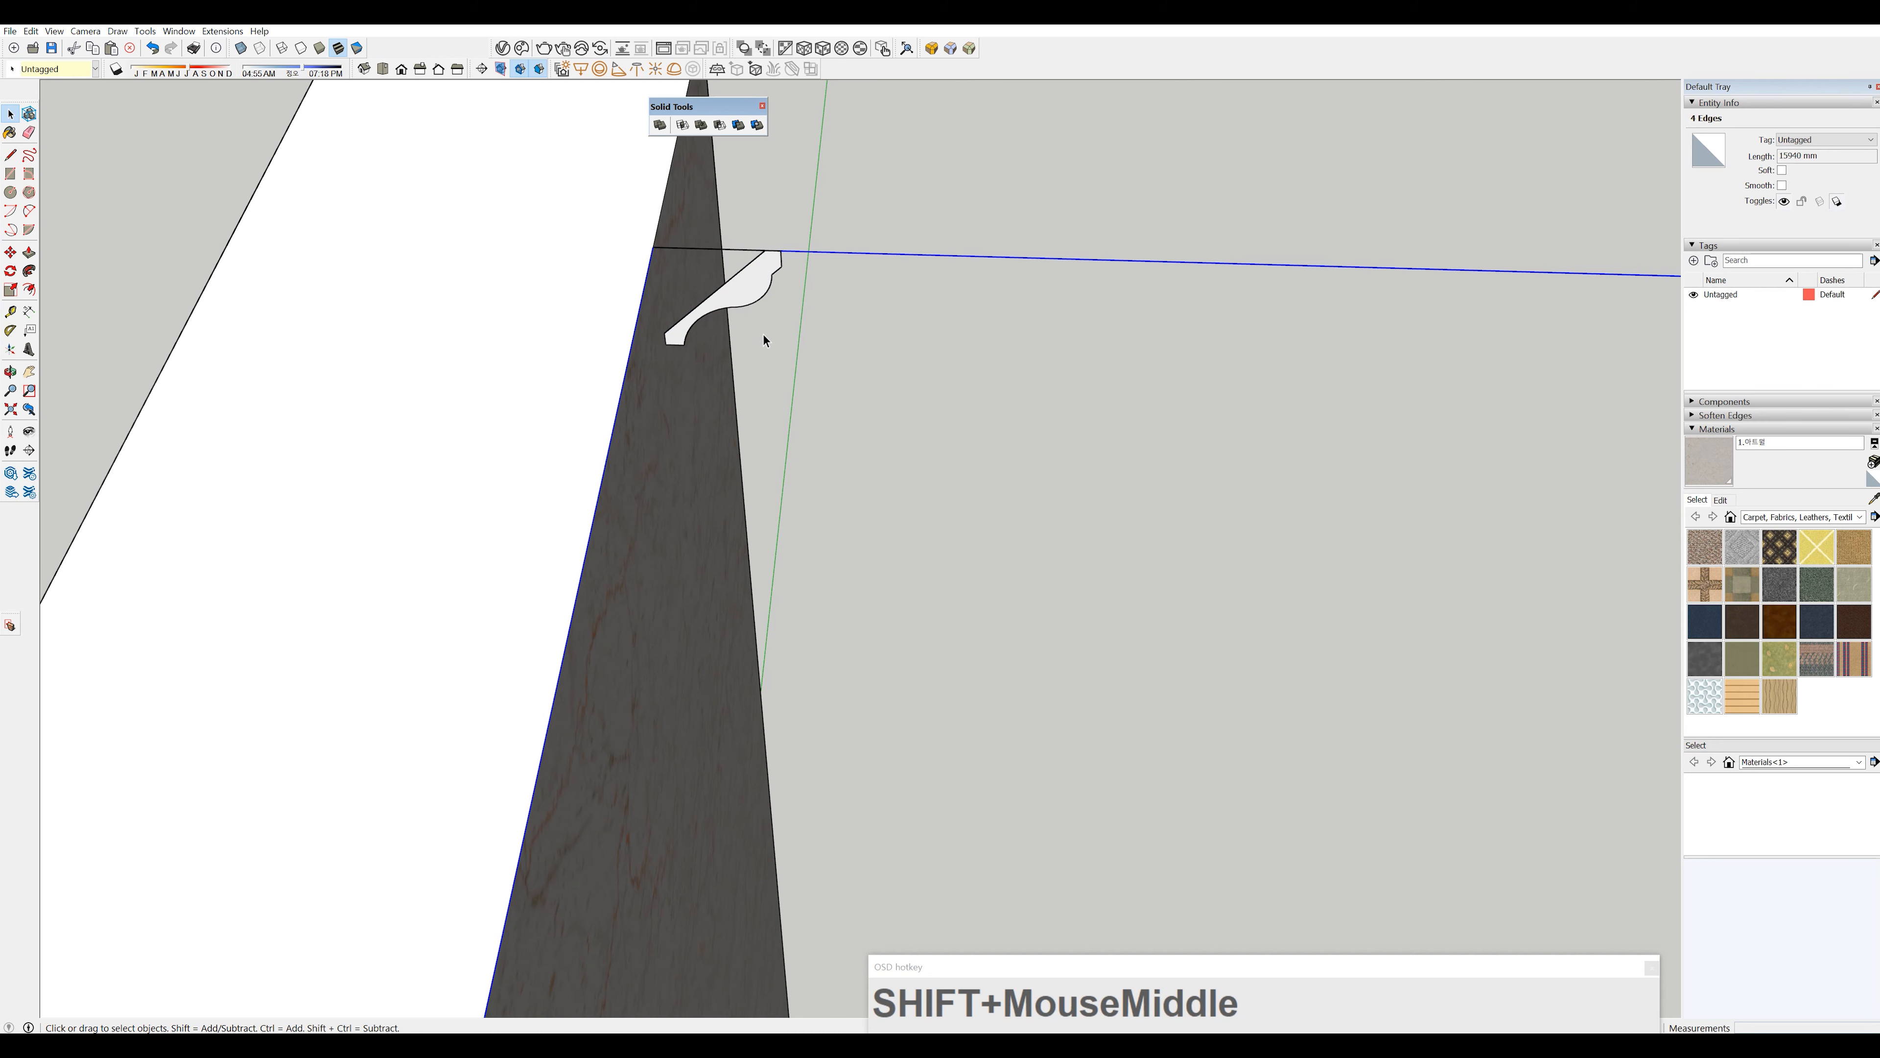
pyautogui.scroll(2, 769, 282)
pyautogui.scroll(1, 766, 248)
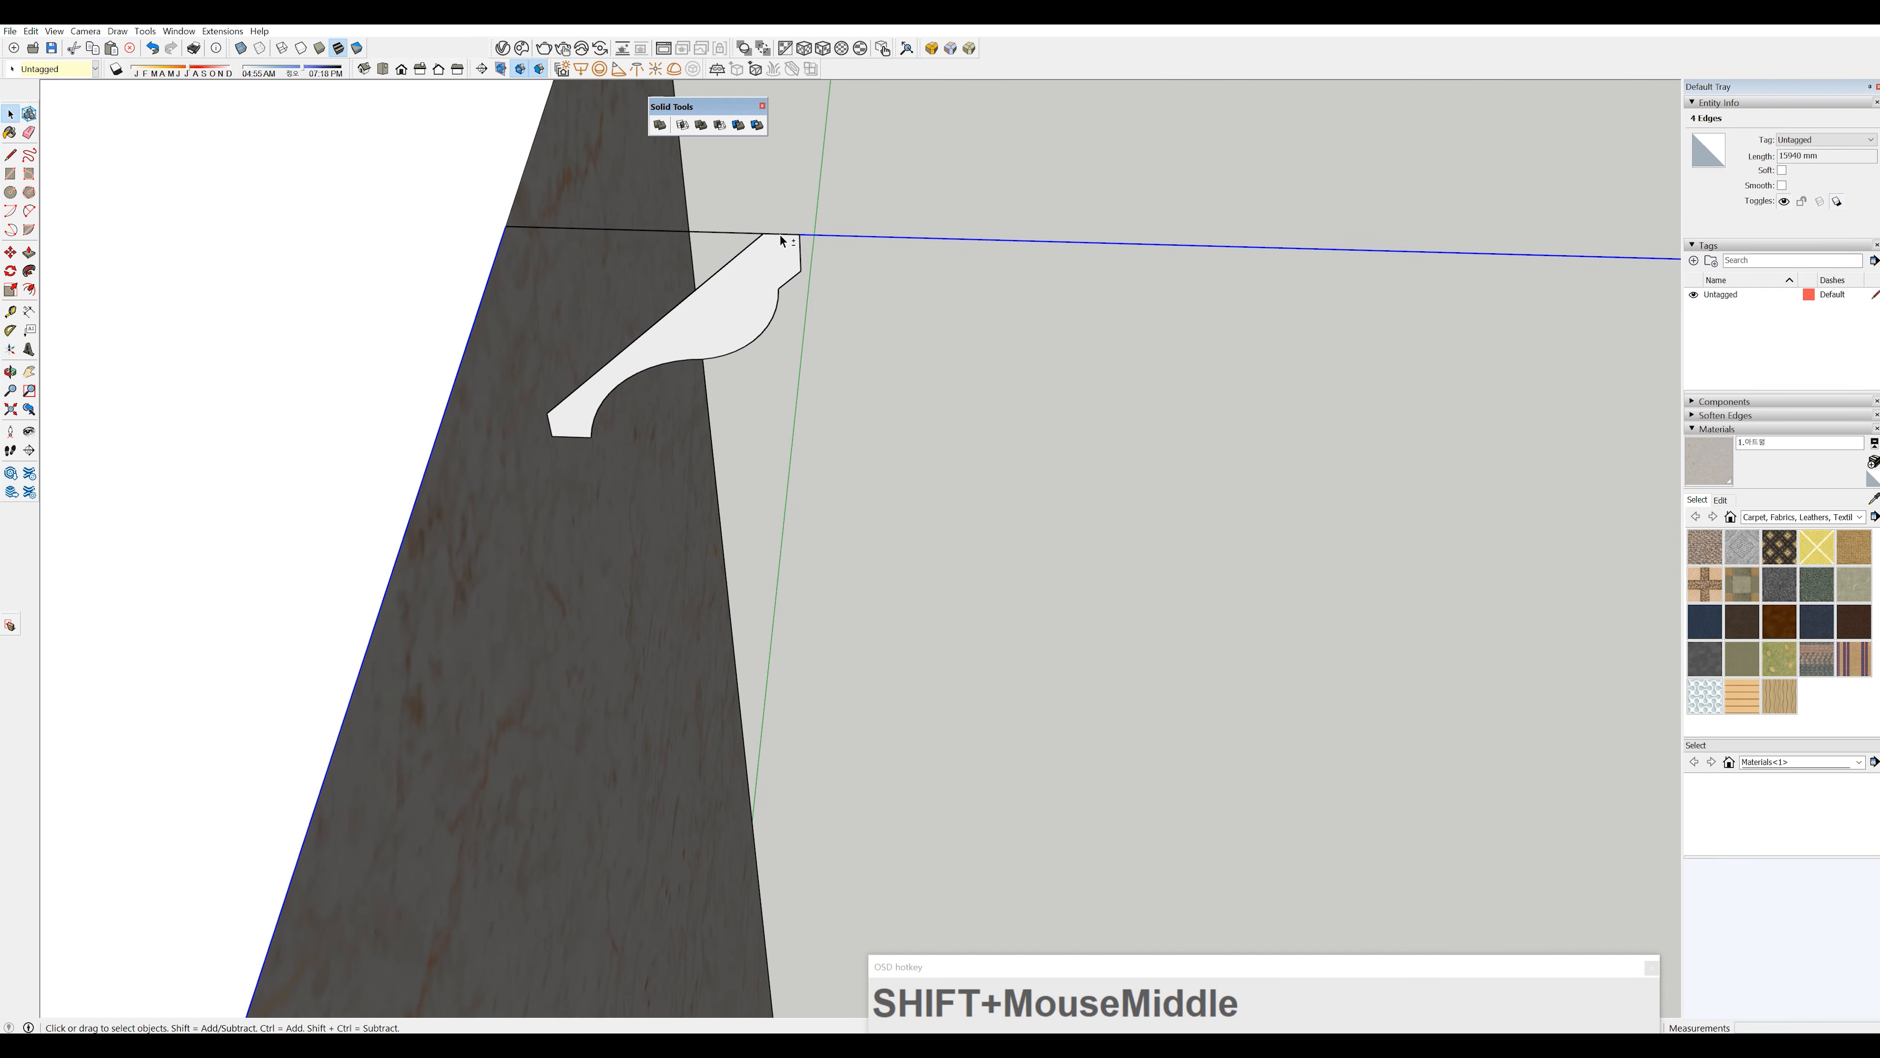
pyautogui.keyDown('shift'); pyautogui.click(719, 234); pyautogui.keyUp('shift')
pyautogui.keyDown('shift'); pyautogui.click(719, 233); pyautogui.keyUp('shift')
pyautogui.press('f')
pyautogui.click(736, 305)
pyautogui.scroll(-4, 738, 315)
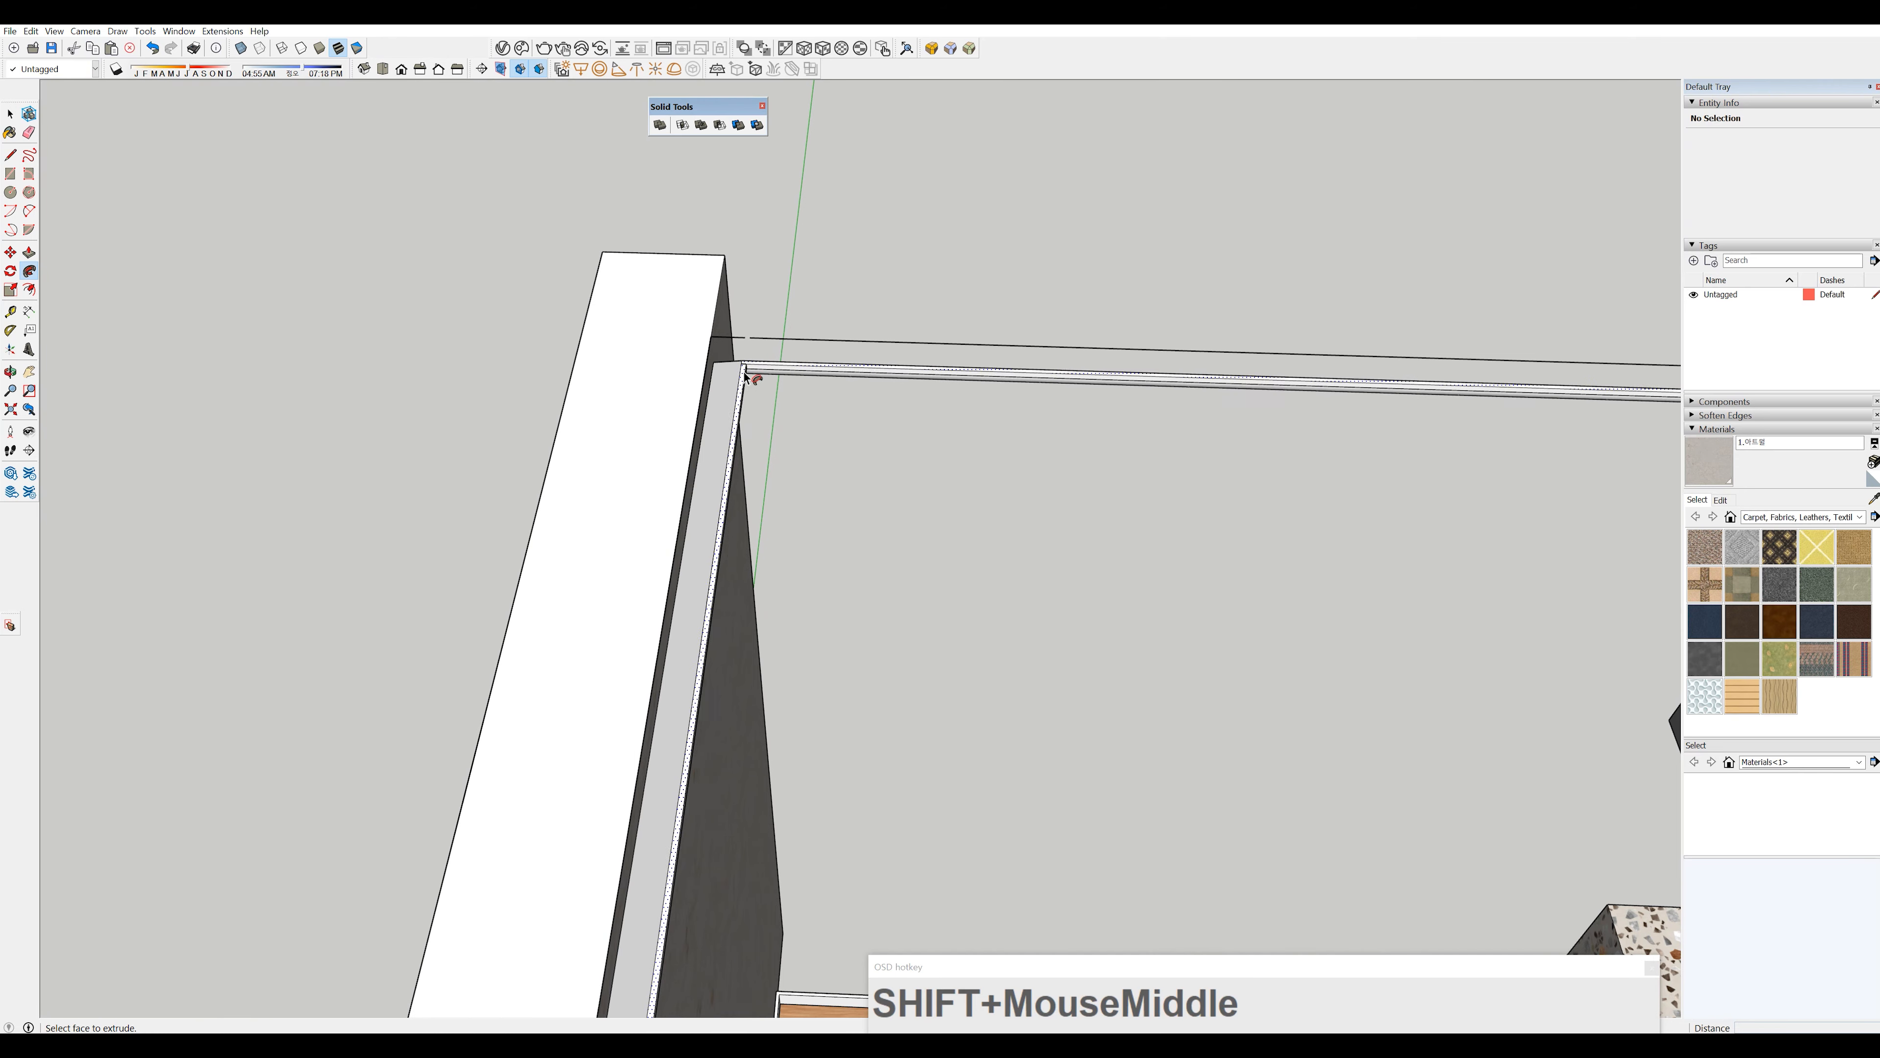
# - Group all the connected geometry of the swept crown moulding
pyautogui.scroll(2, 836, 400)
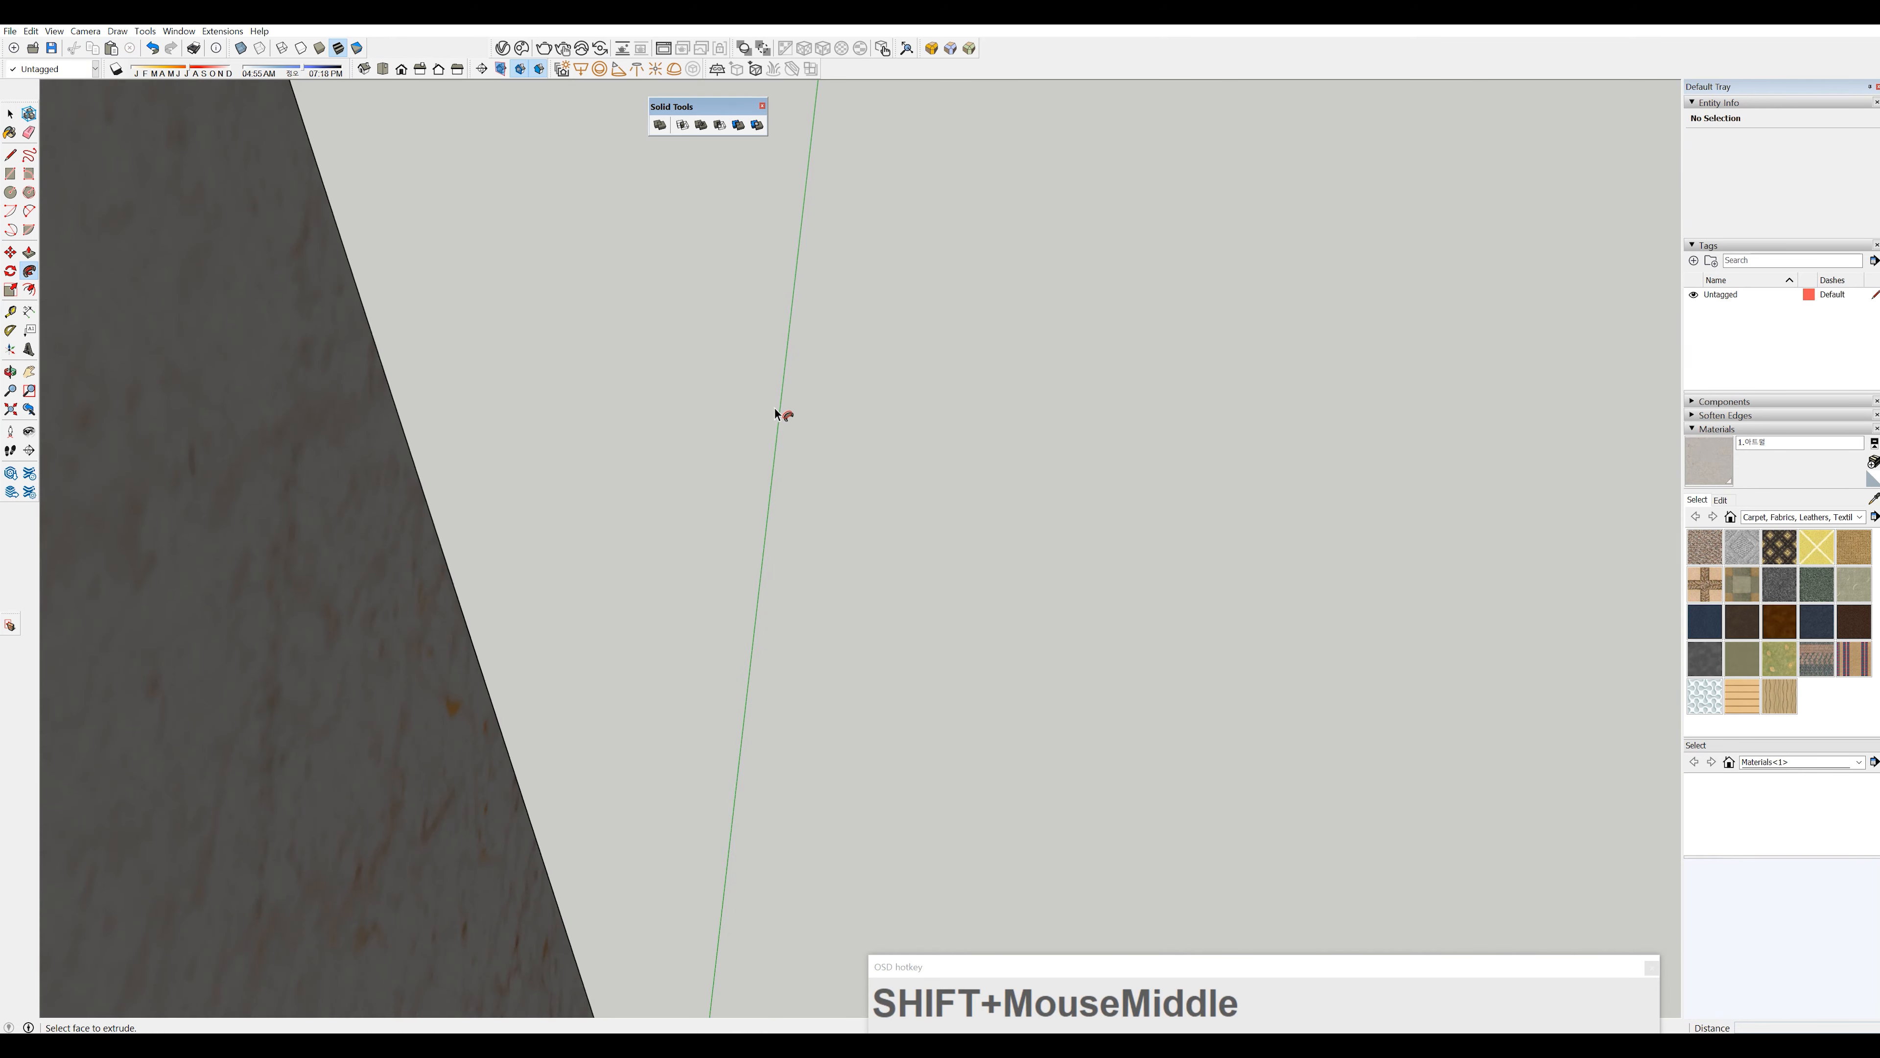
pyautogui.press('space')
pyautogui.scroll(4, 671, 443)
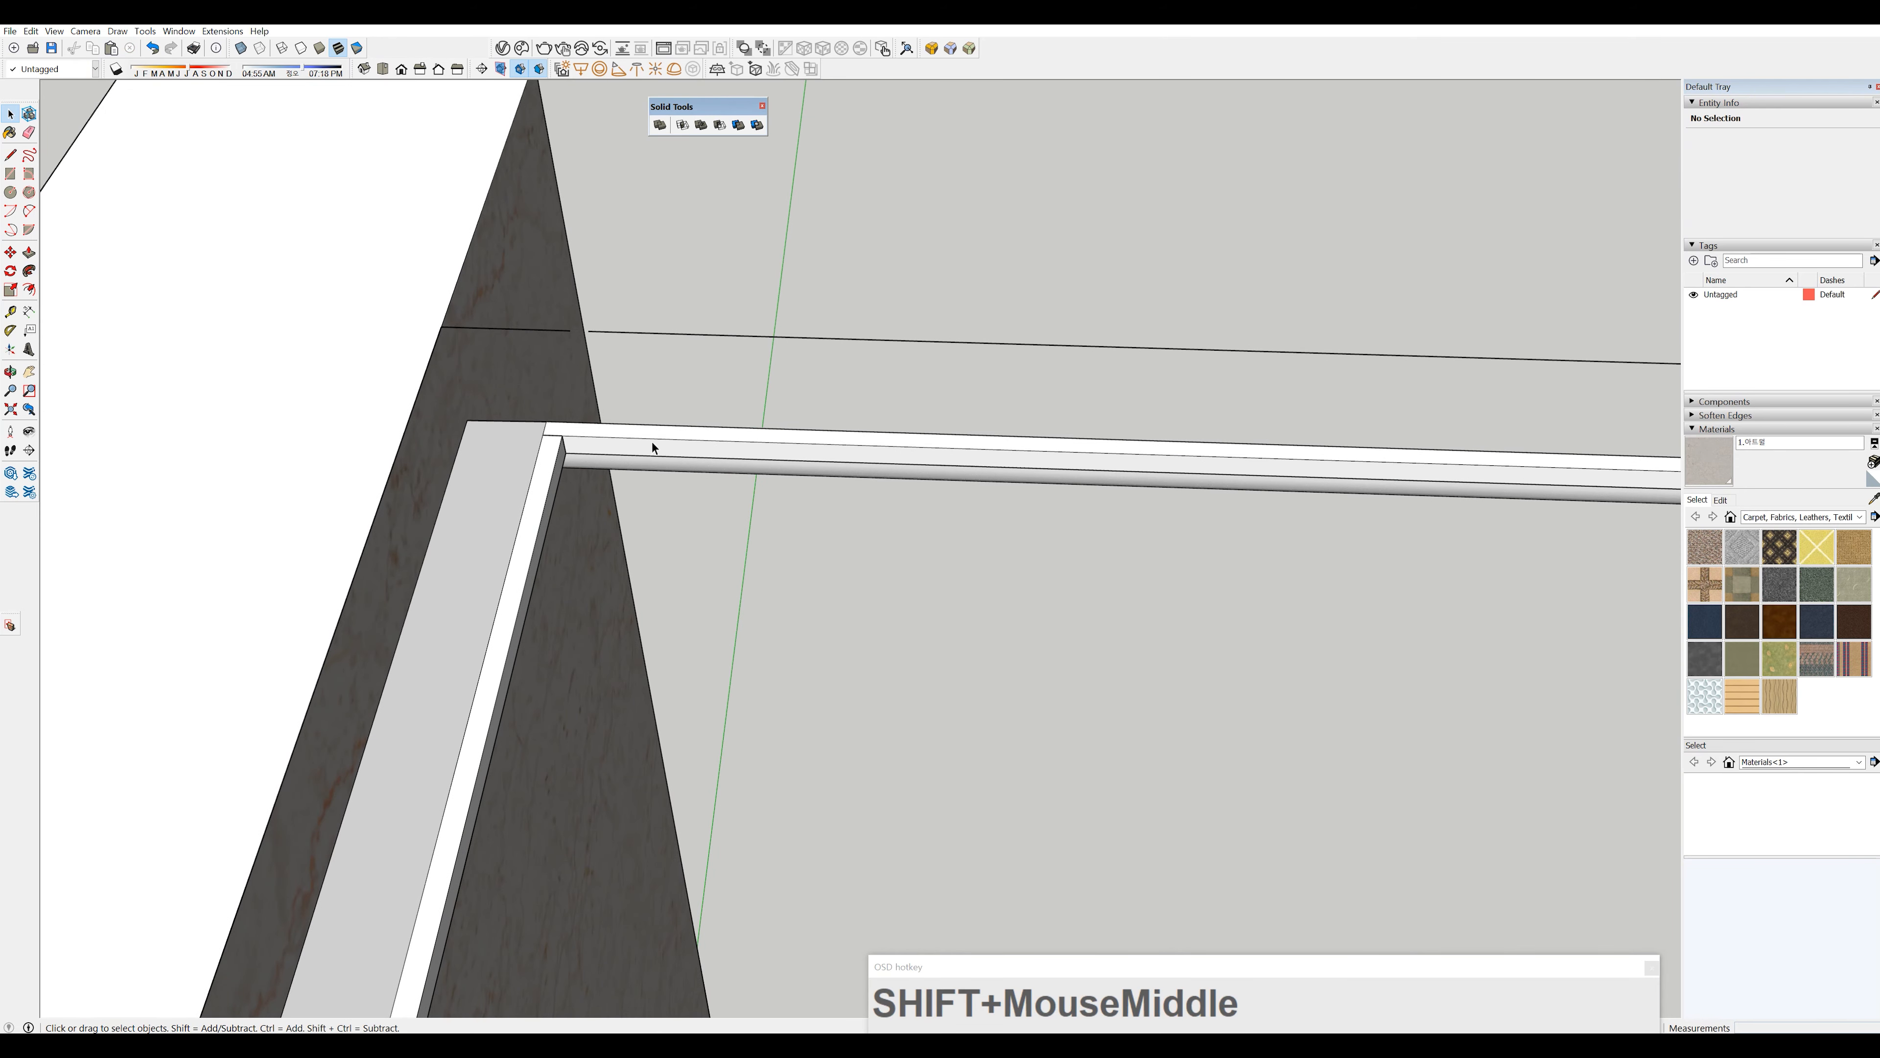
pyautogui.tripleClick(652, 440)
pyautogui.moveTo(652, 441); pyautogui.dragTo(643, 417, button='middle')
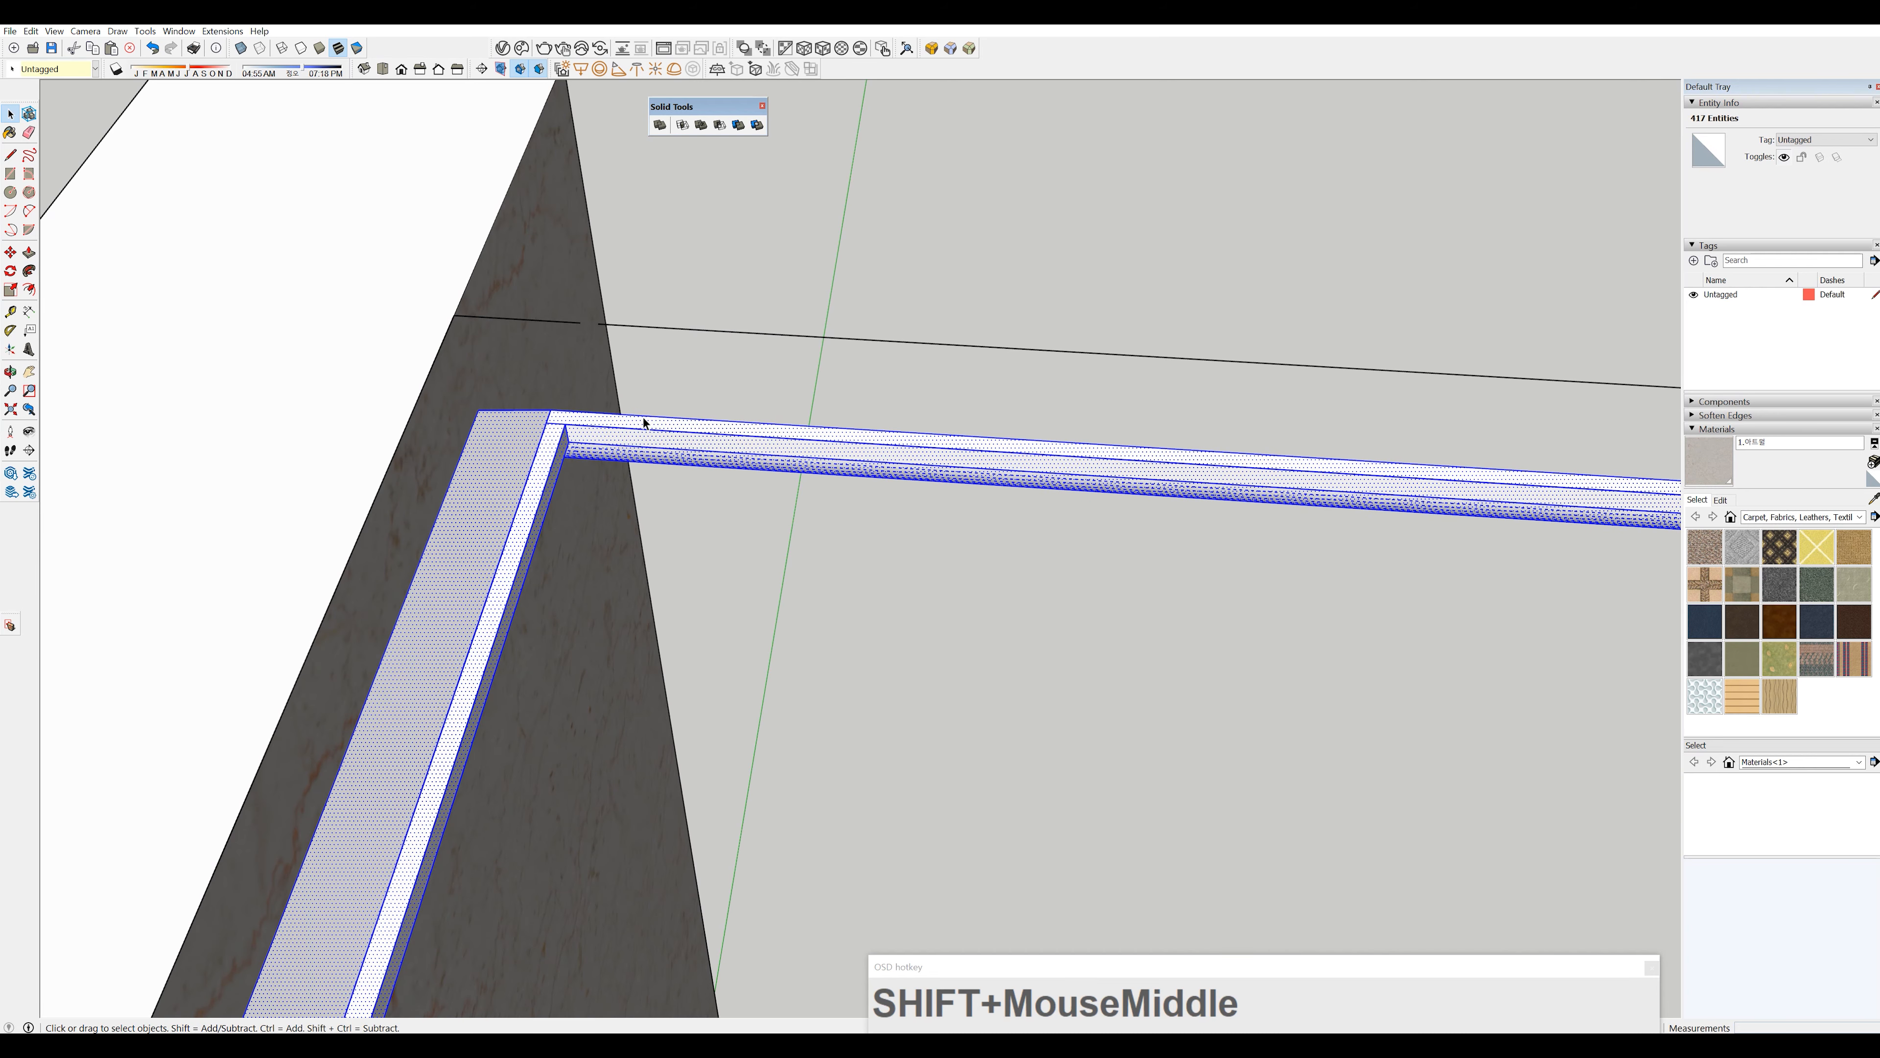
pyautogui.press('g')
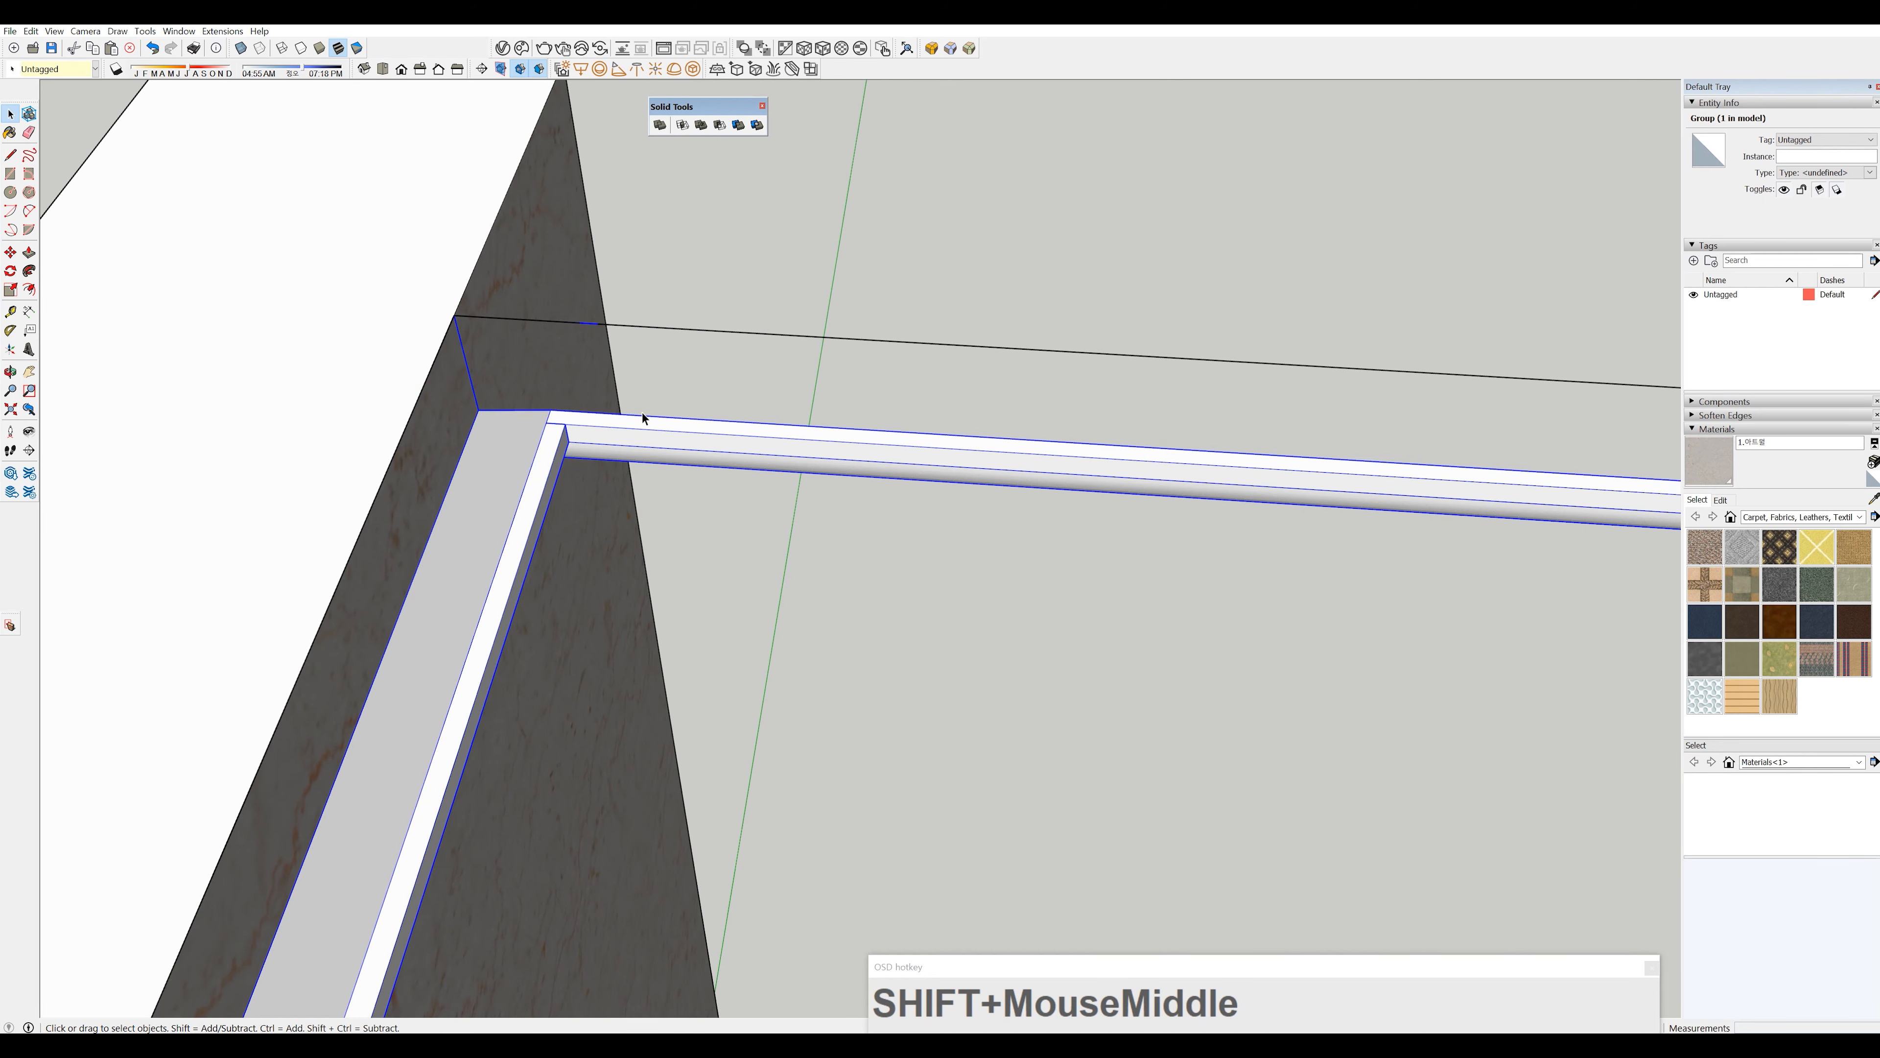
# - Delete the leftover rectangular path edges above the moulding
pyautogui.click(648, 327)
pyautogui.tripleClick(637, 328)
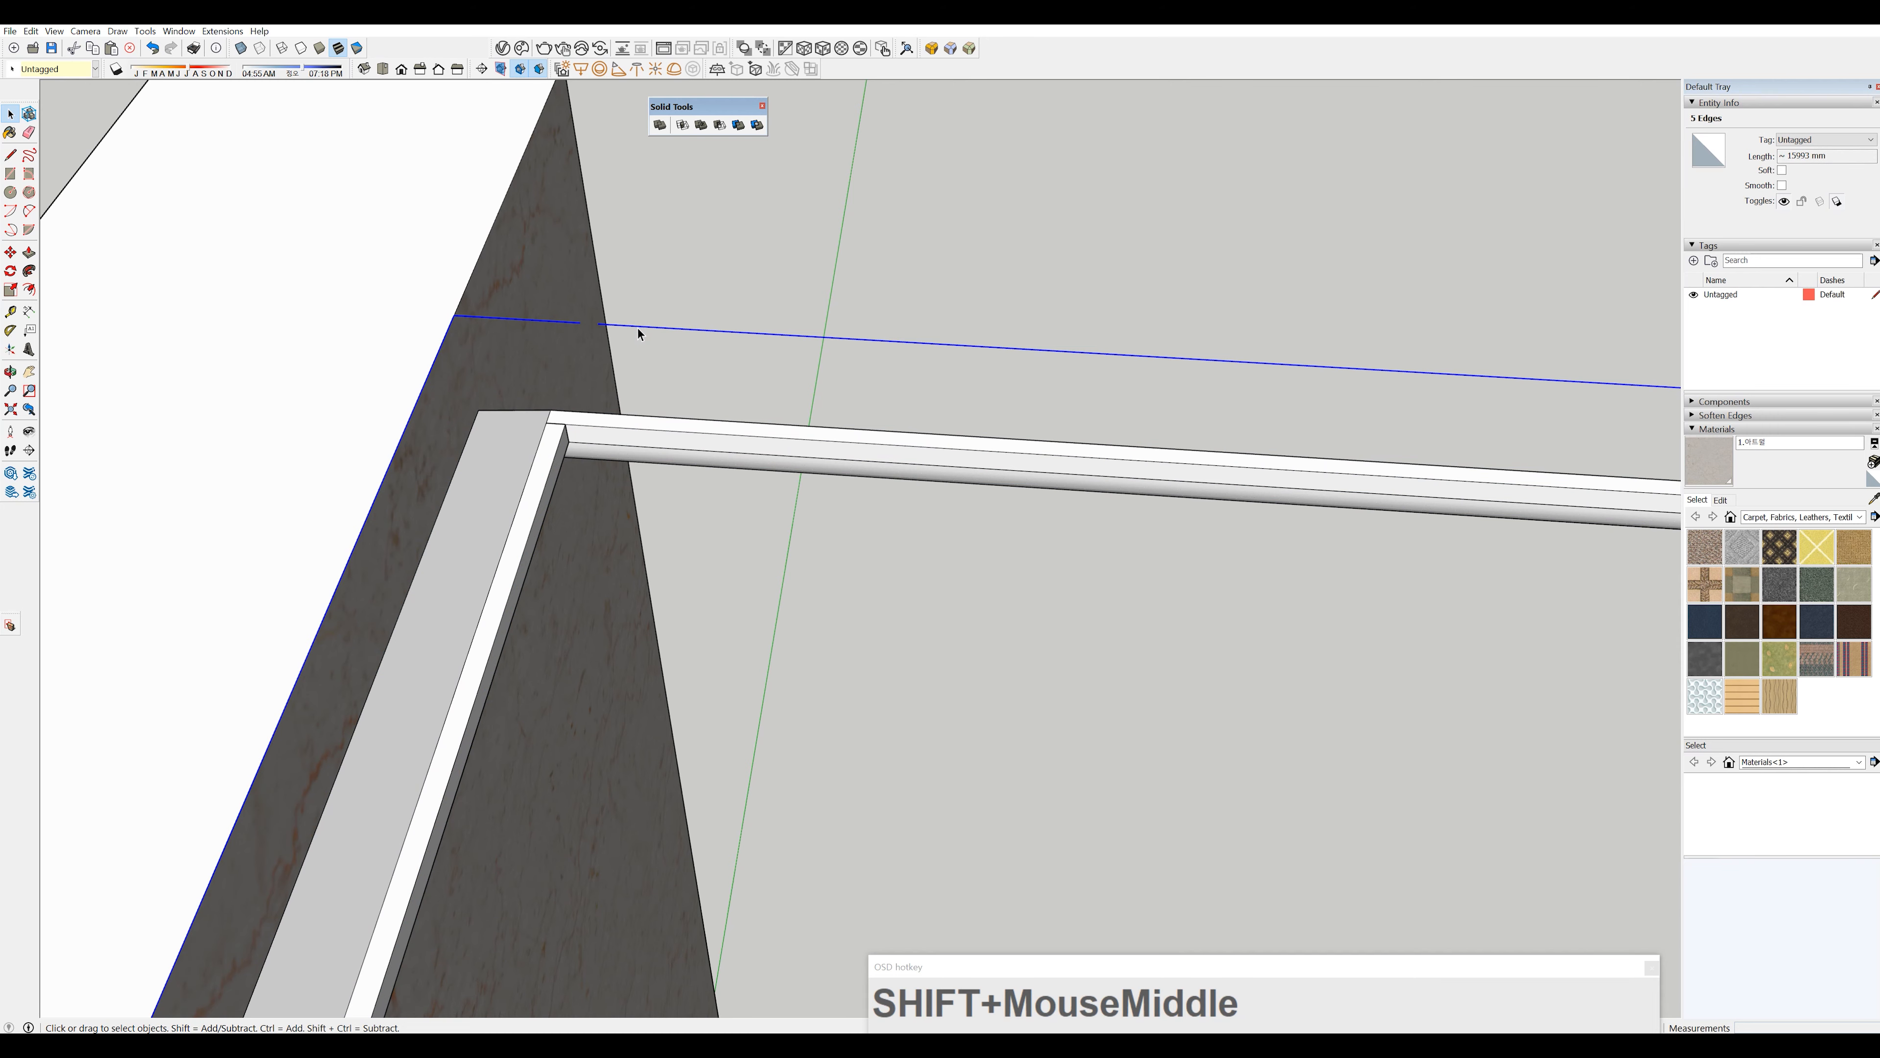
pyautogui.press('Delete')
pyautogui.scroll(-2, 572, 394)
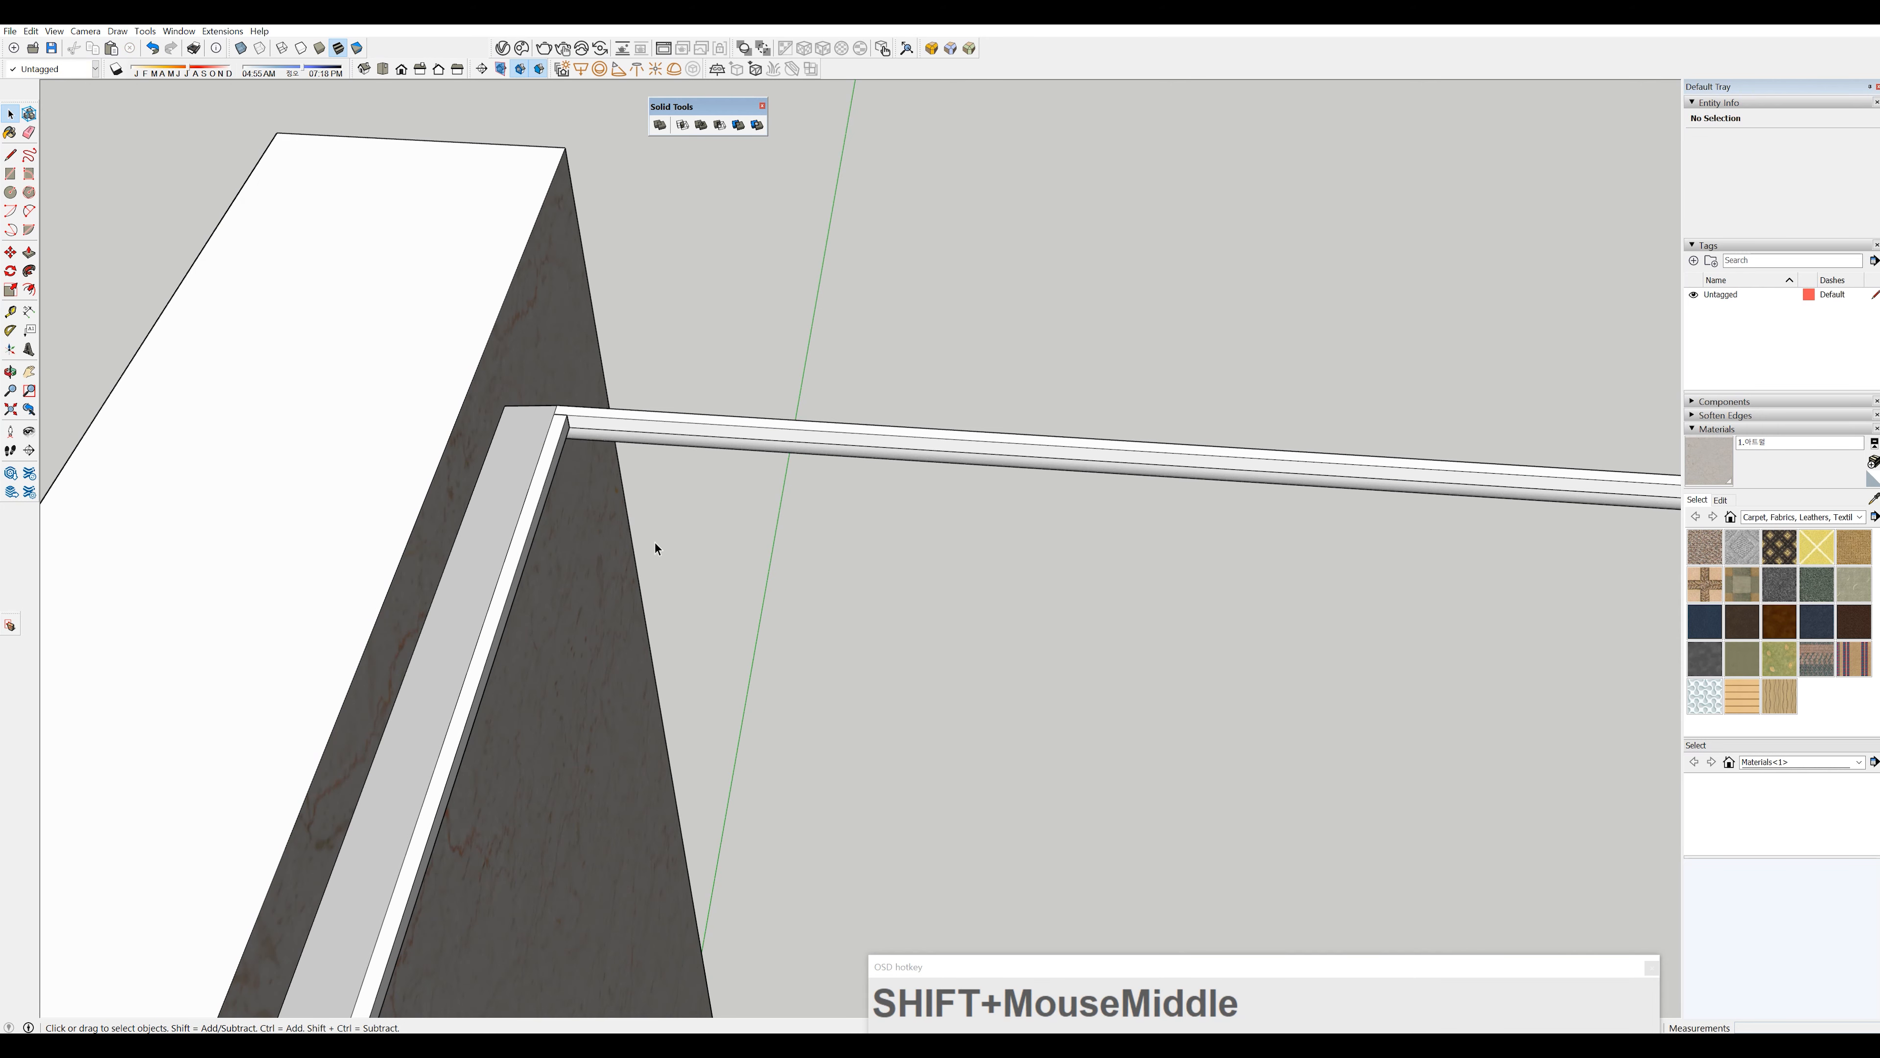
# - Unhide all hidden objects so the window wall is shown again
pyautogui.click(29, 32)
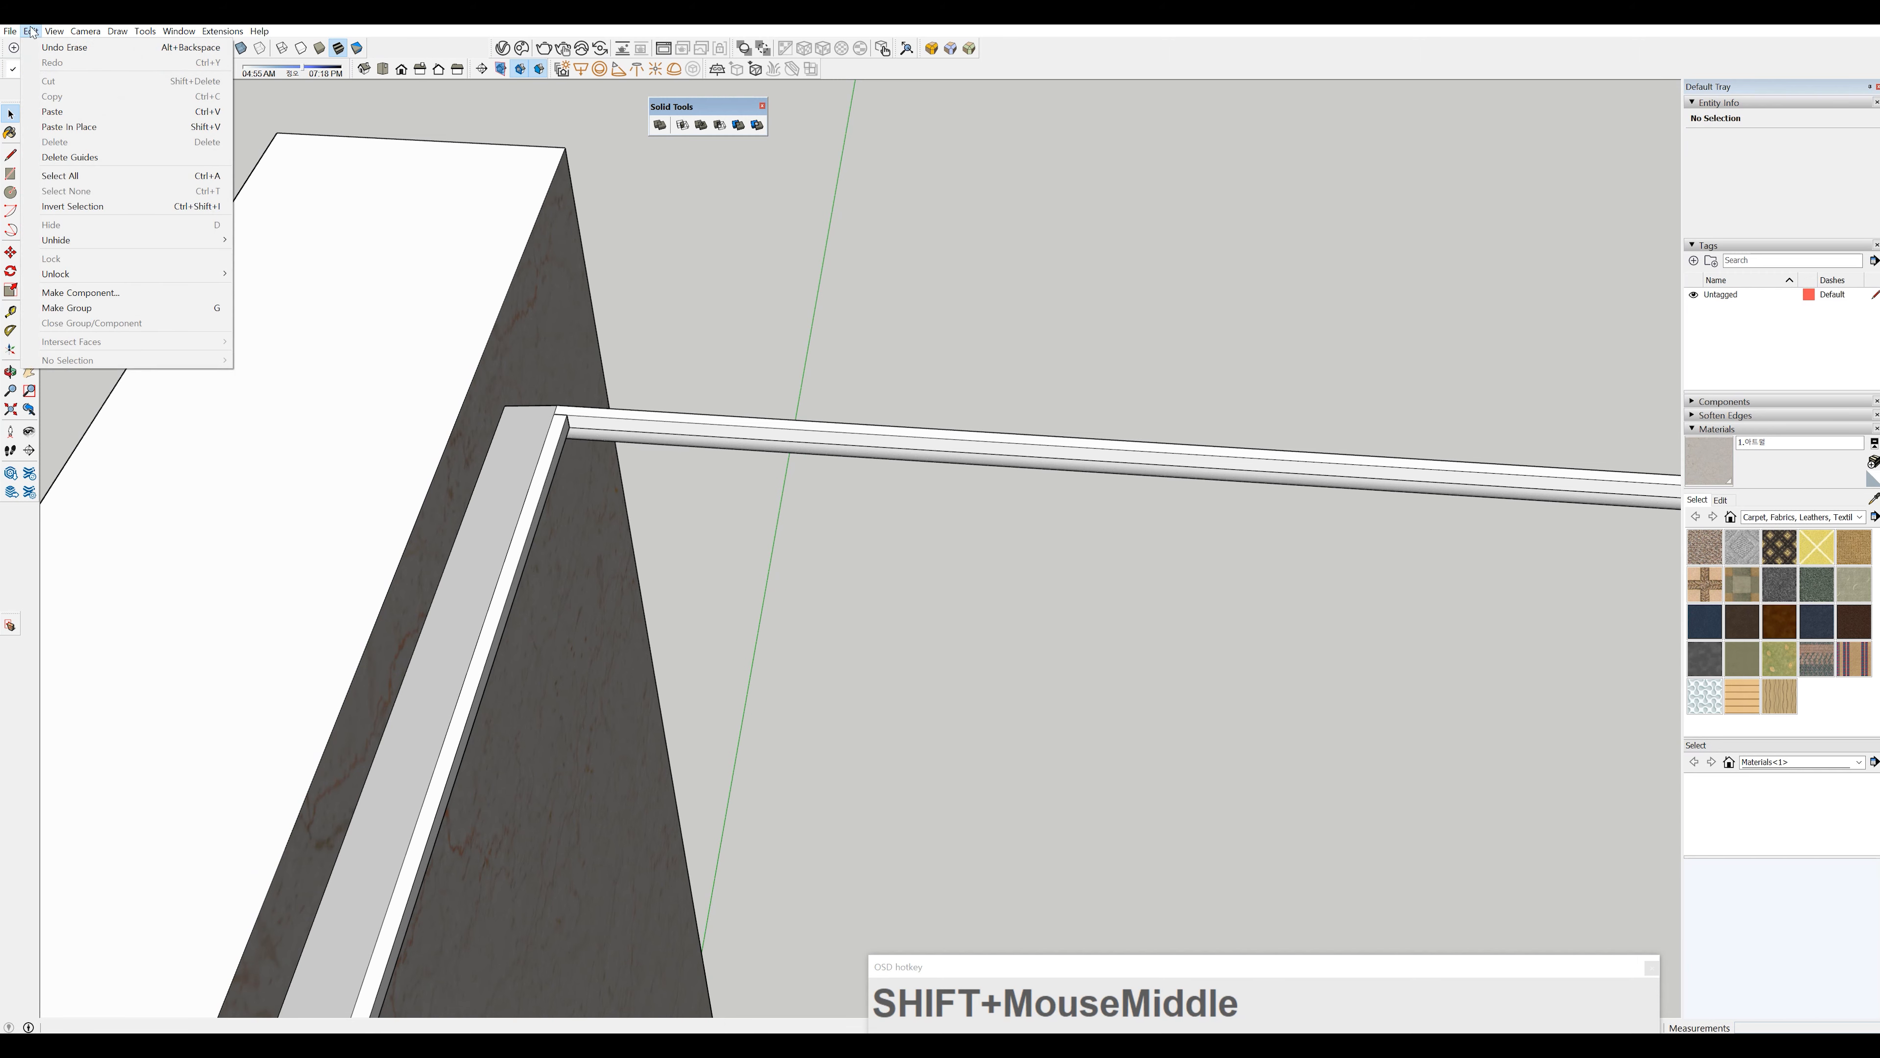
pyautogui.moveTo(86, 249)
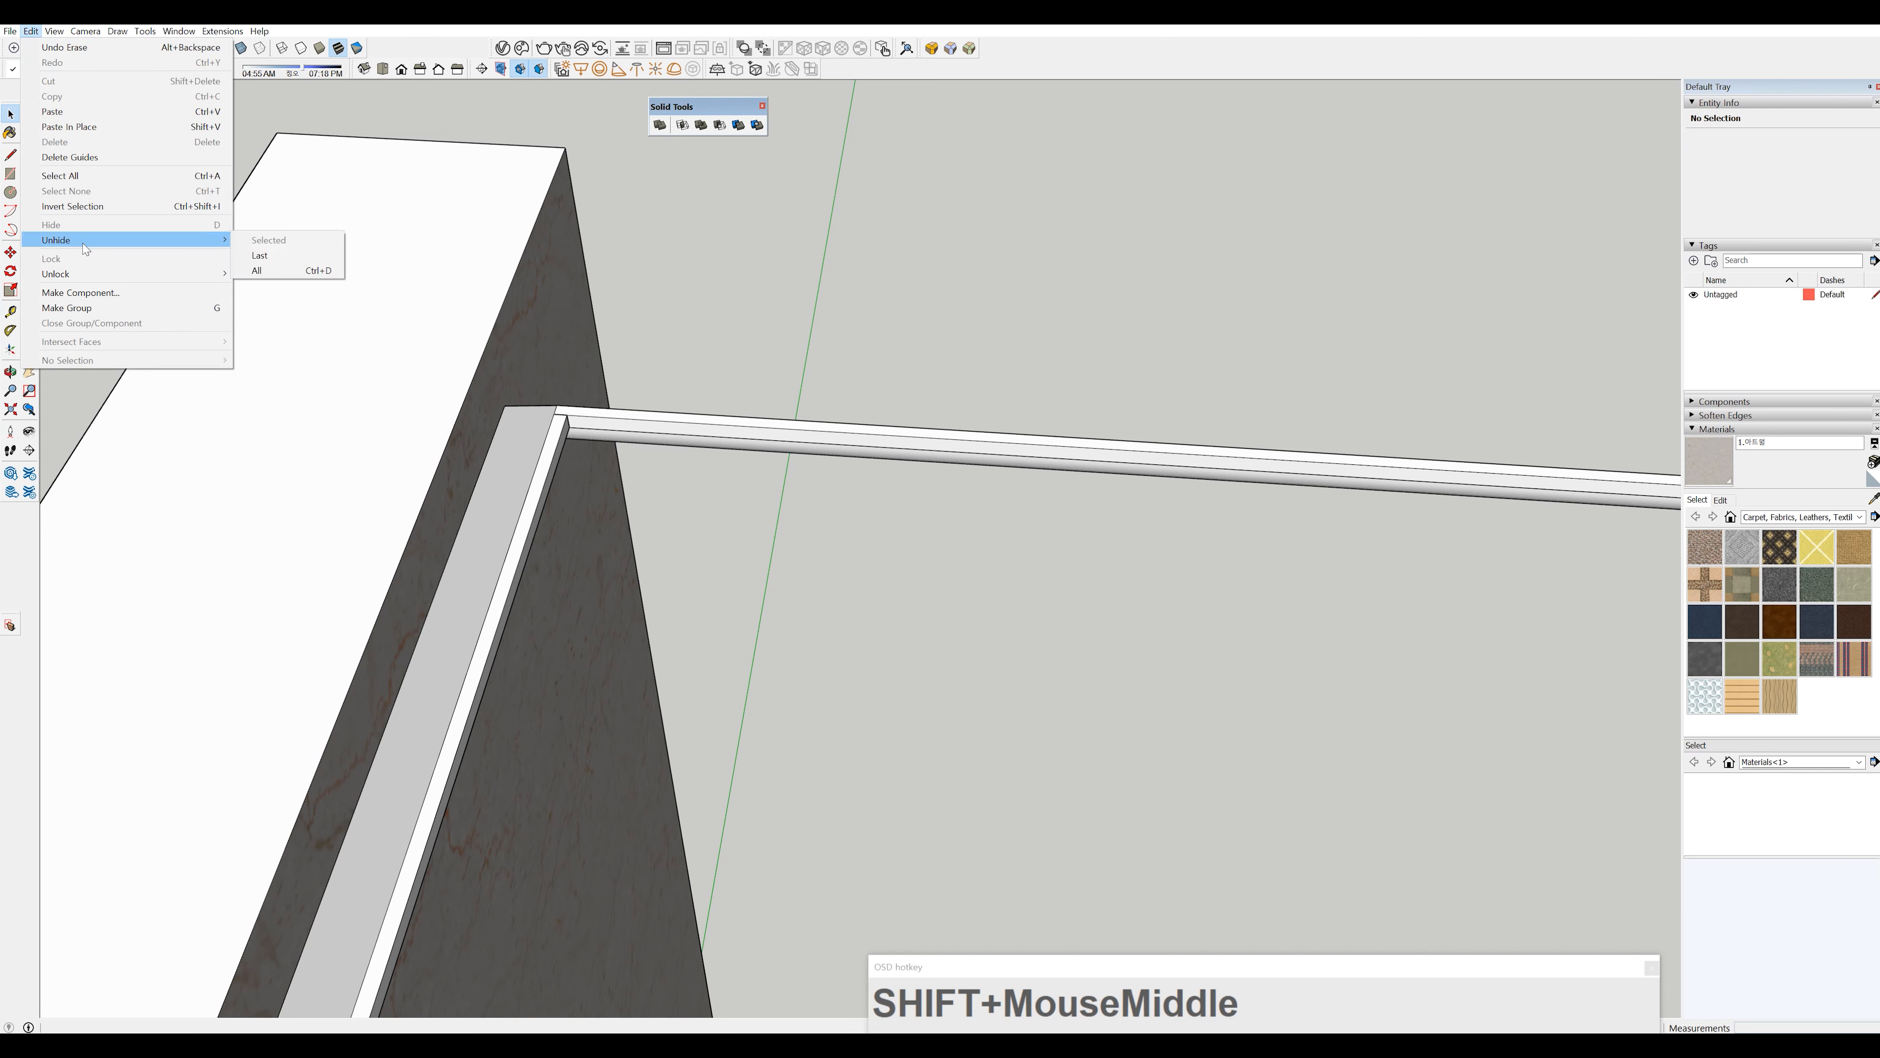
pyautogui.click(253, 271)
pyautogui.scroll(-4, 523, 382)
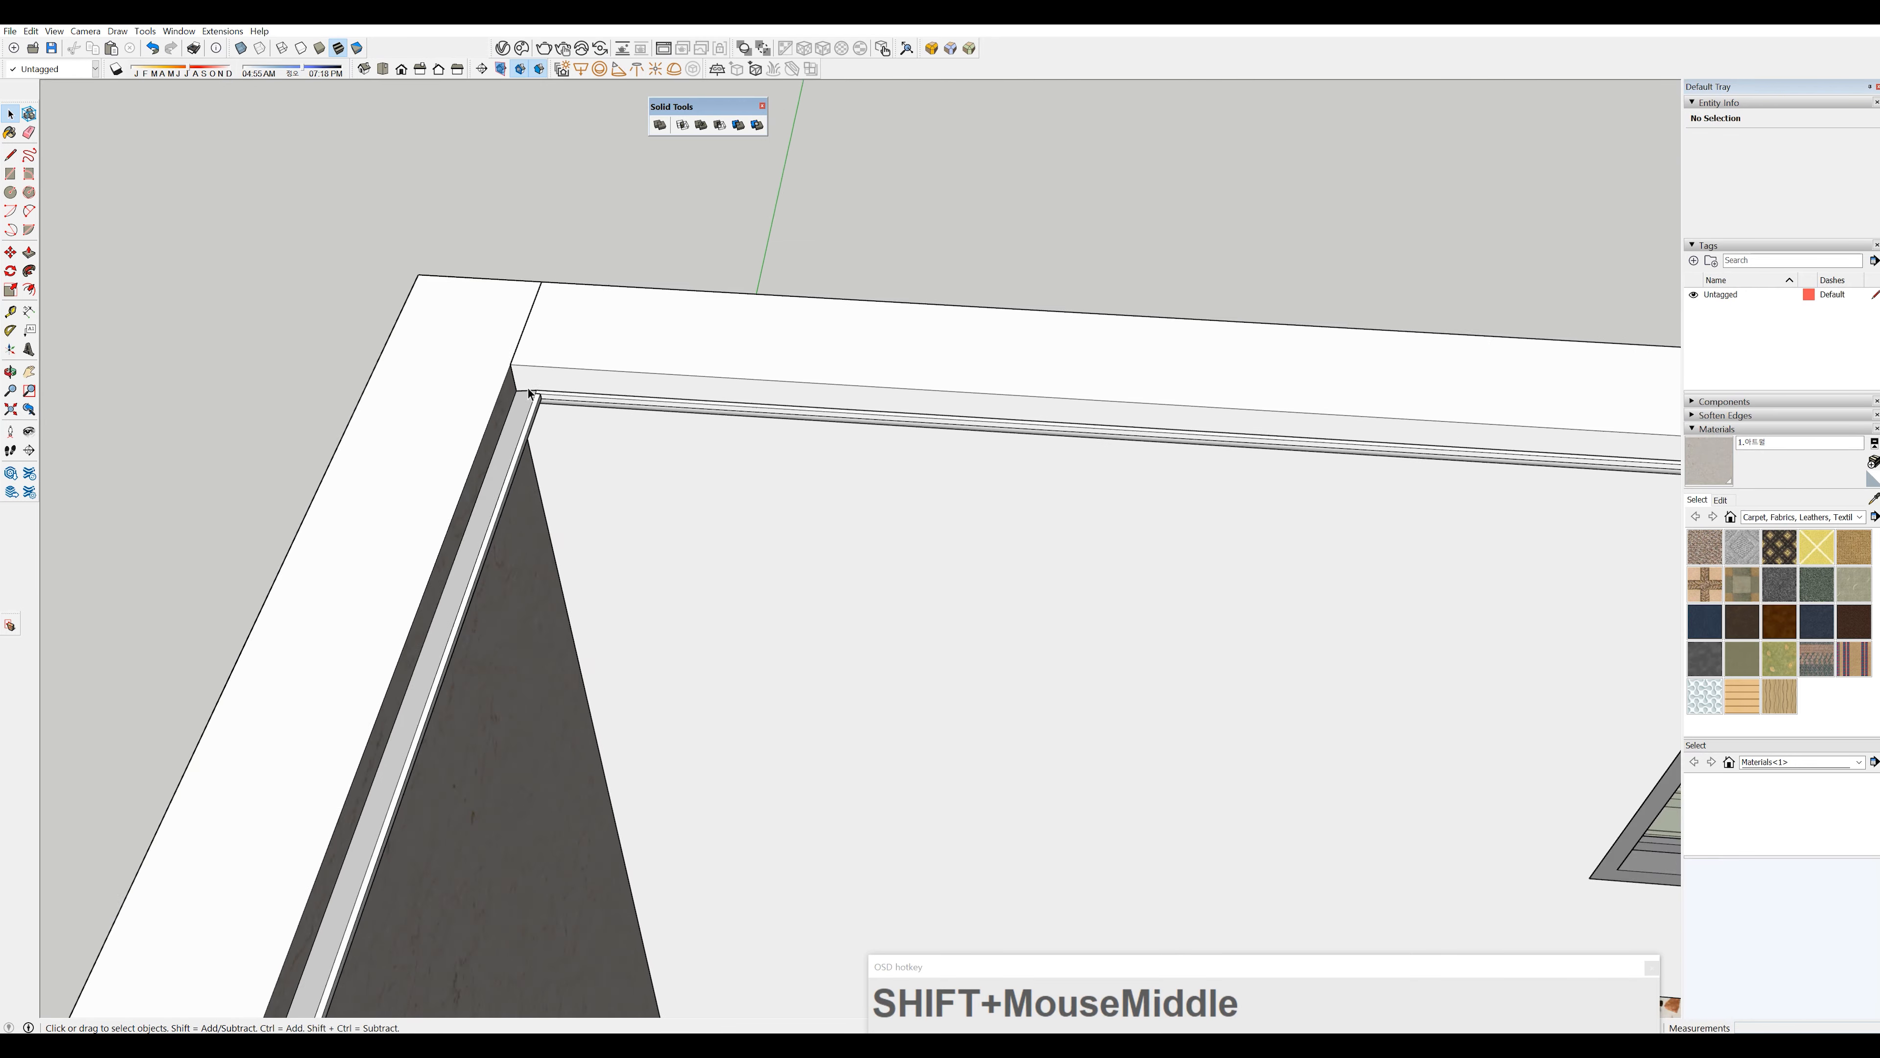
# - Examine the crown moulding along the wall tops from several angles, then view the room from the door side
pyautogui.scroll(-6, 528, 392)
pyautogui.moveTo(721, 546); pyautogui.dragTo(865, 542, button='middle')
pyautogui.scroll(3, 749, 471)
pyautogui.moveTo(749, 470); pyautogui.dragTo(769, 375, button='middle')
pyautogui.scroll(-10, 747, 478)
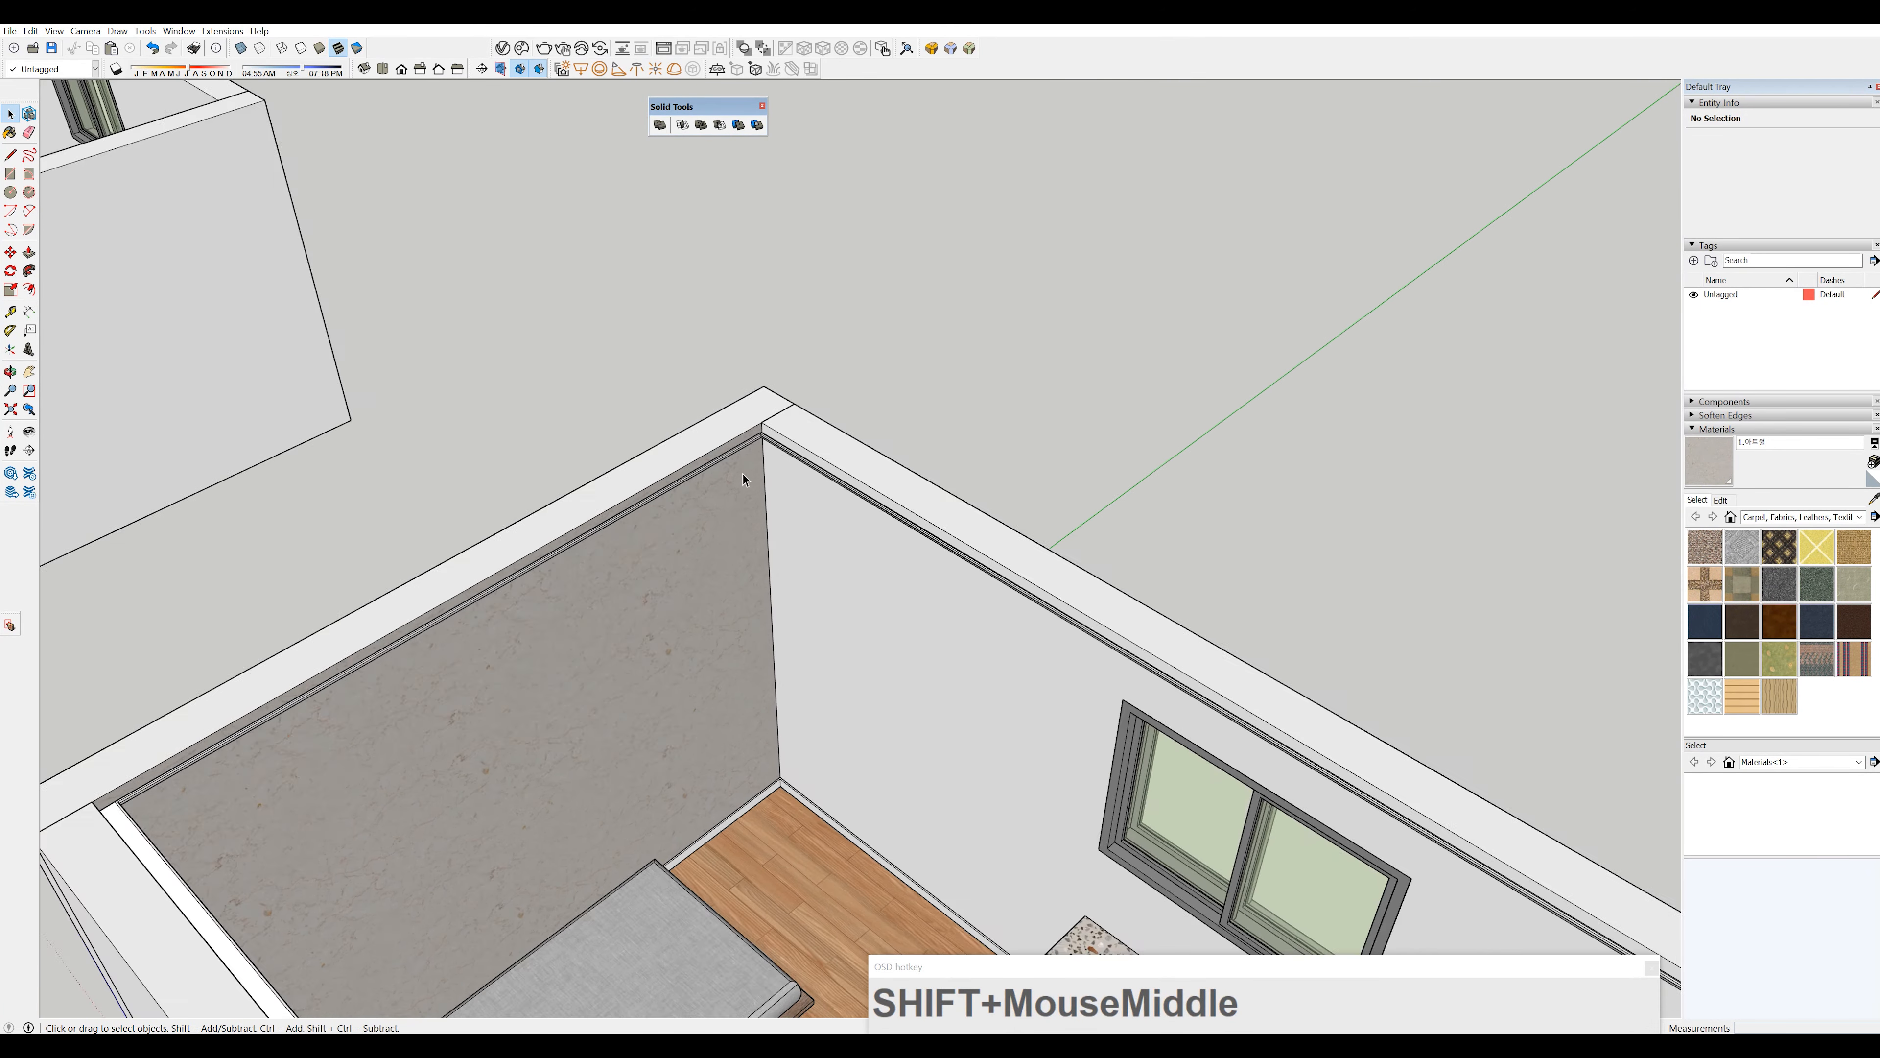
pyautogui.moveTo(800, 430); pyautogui.dragTo(1045, 571, button='middle')
pyautogui.scroll(4, 903, 471)
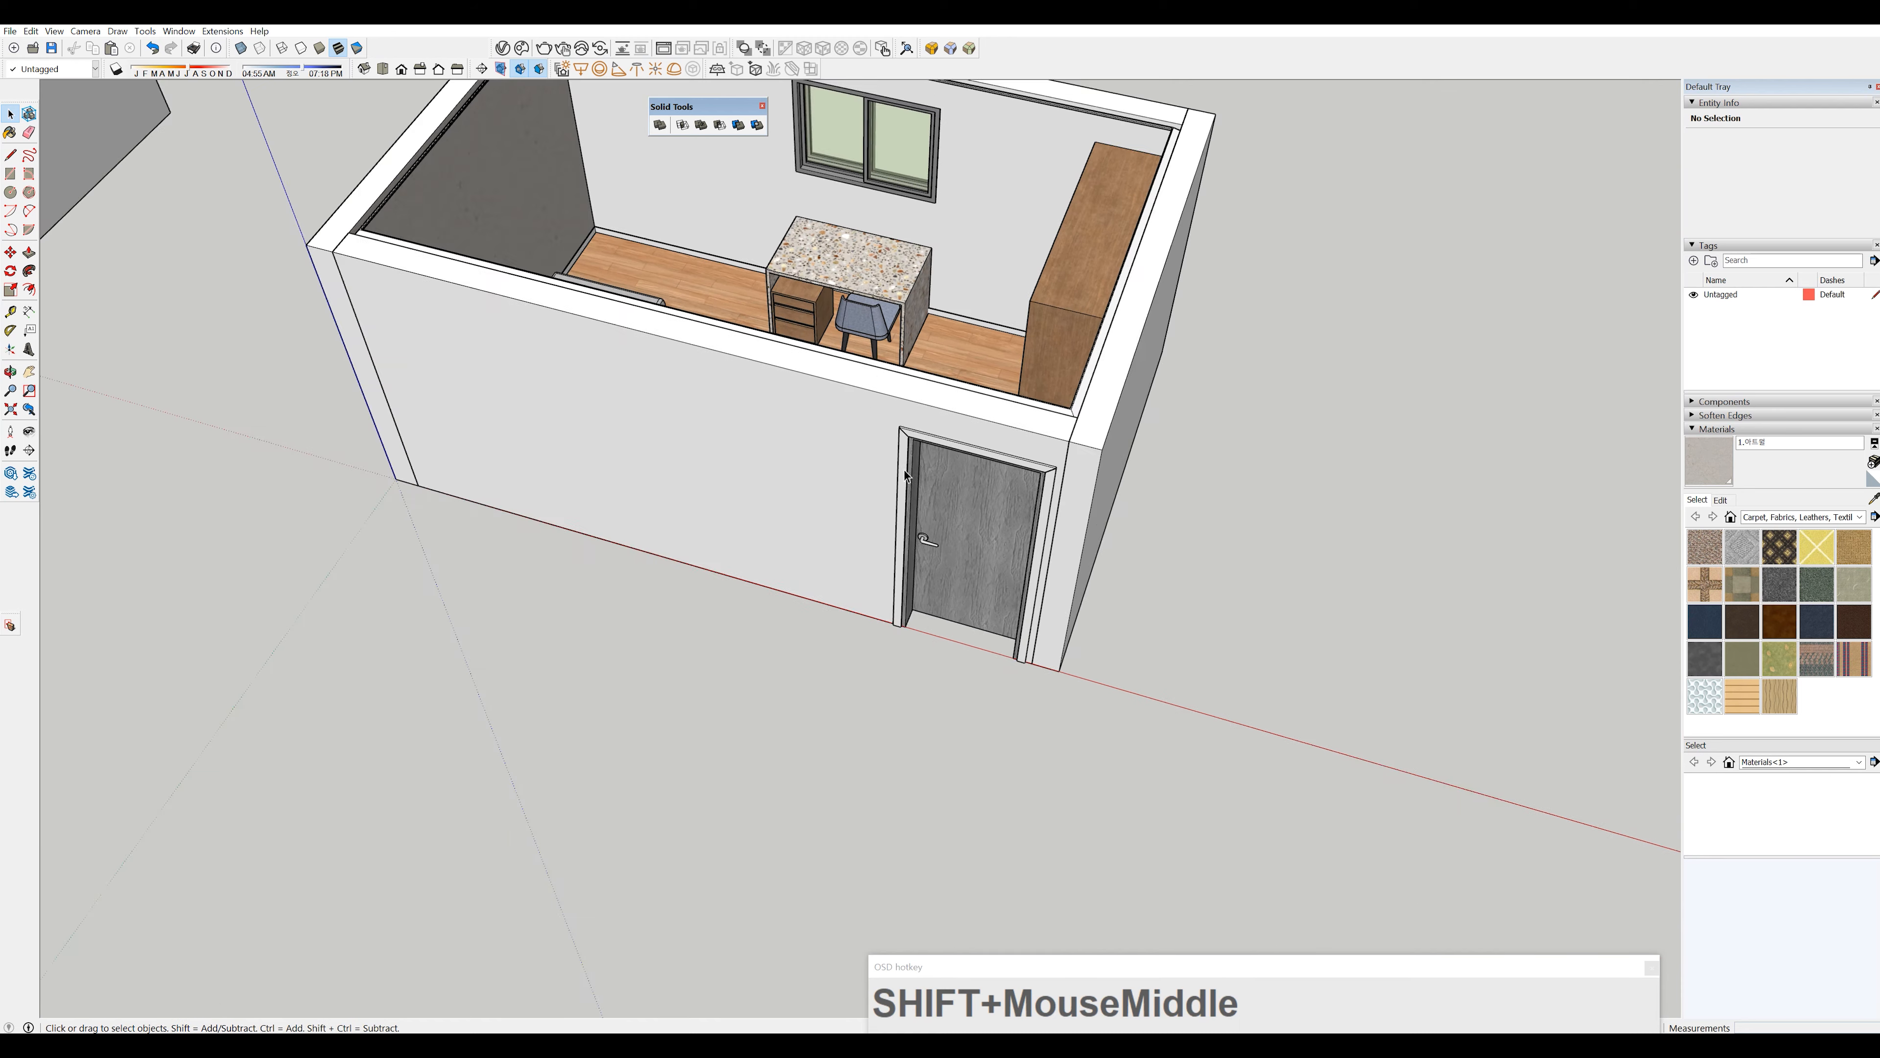
pyautogui.moveTo(916, 435); pyautogui.dragTo(1170, 398, button='middle')
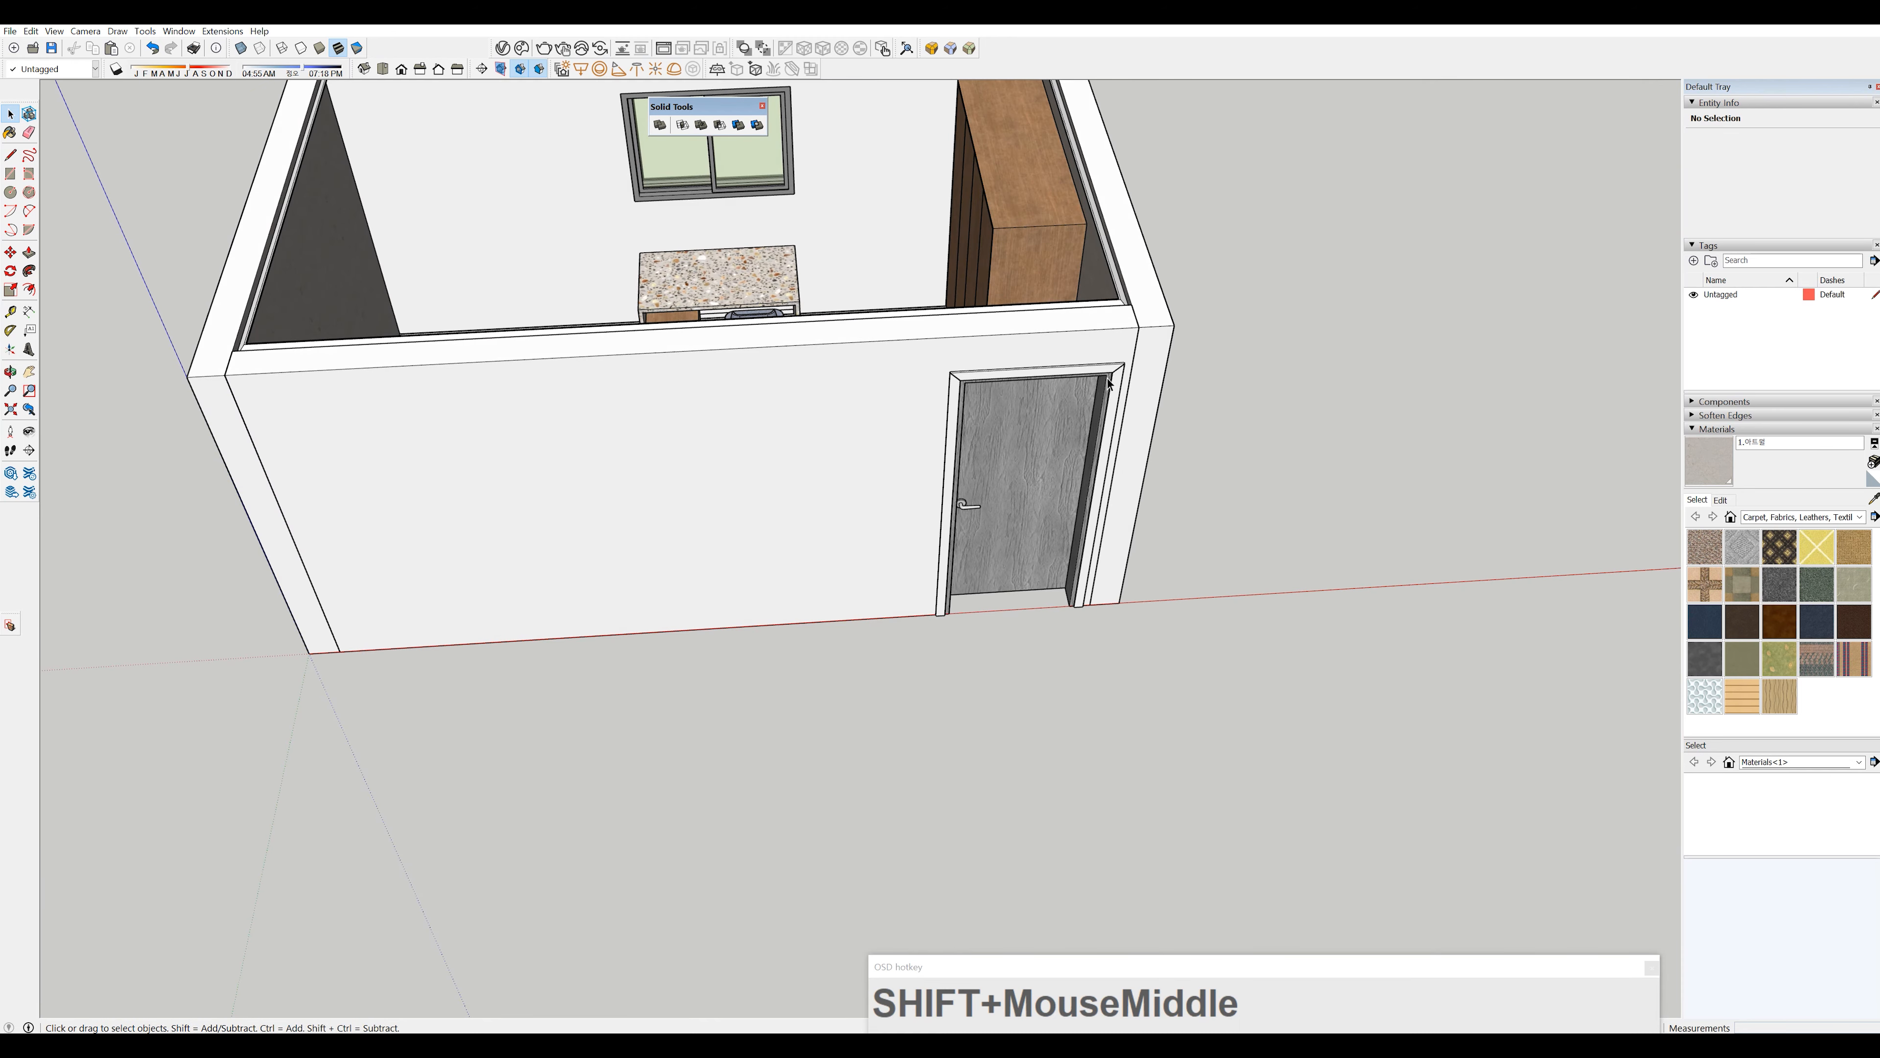
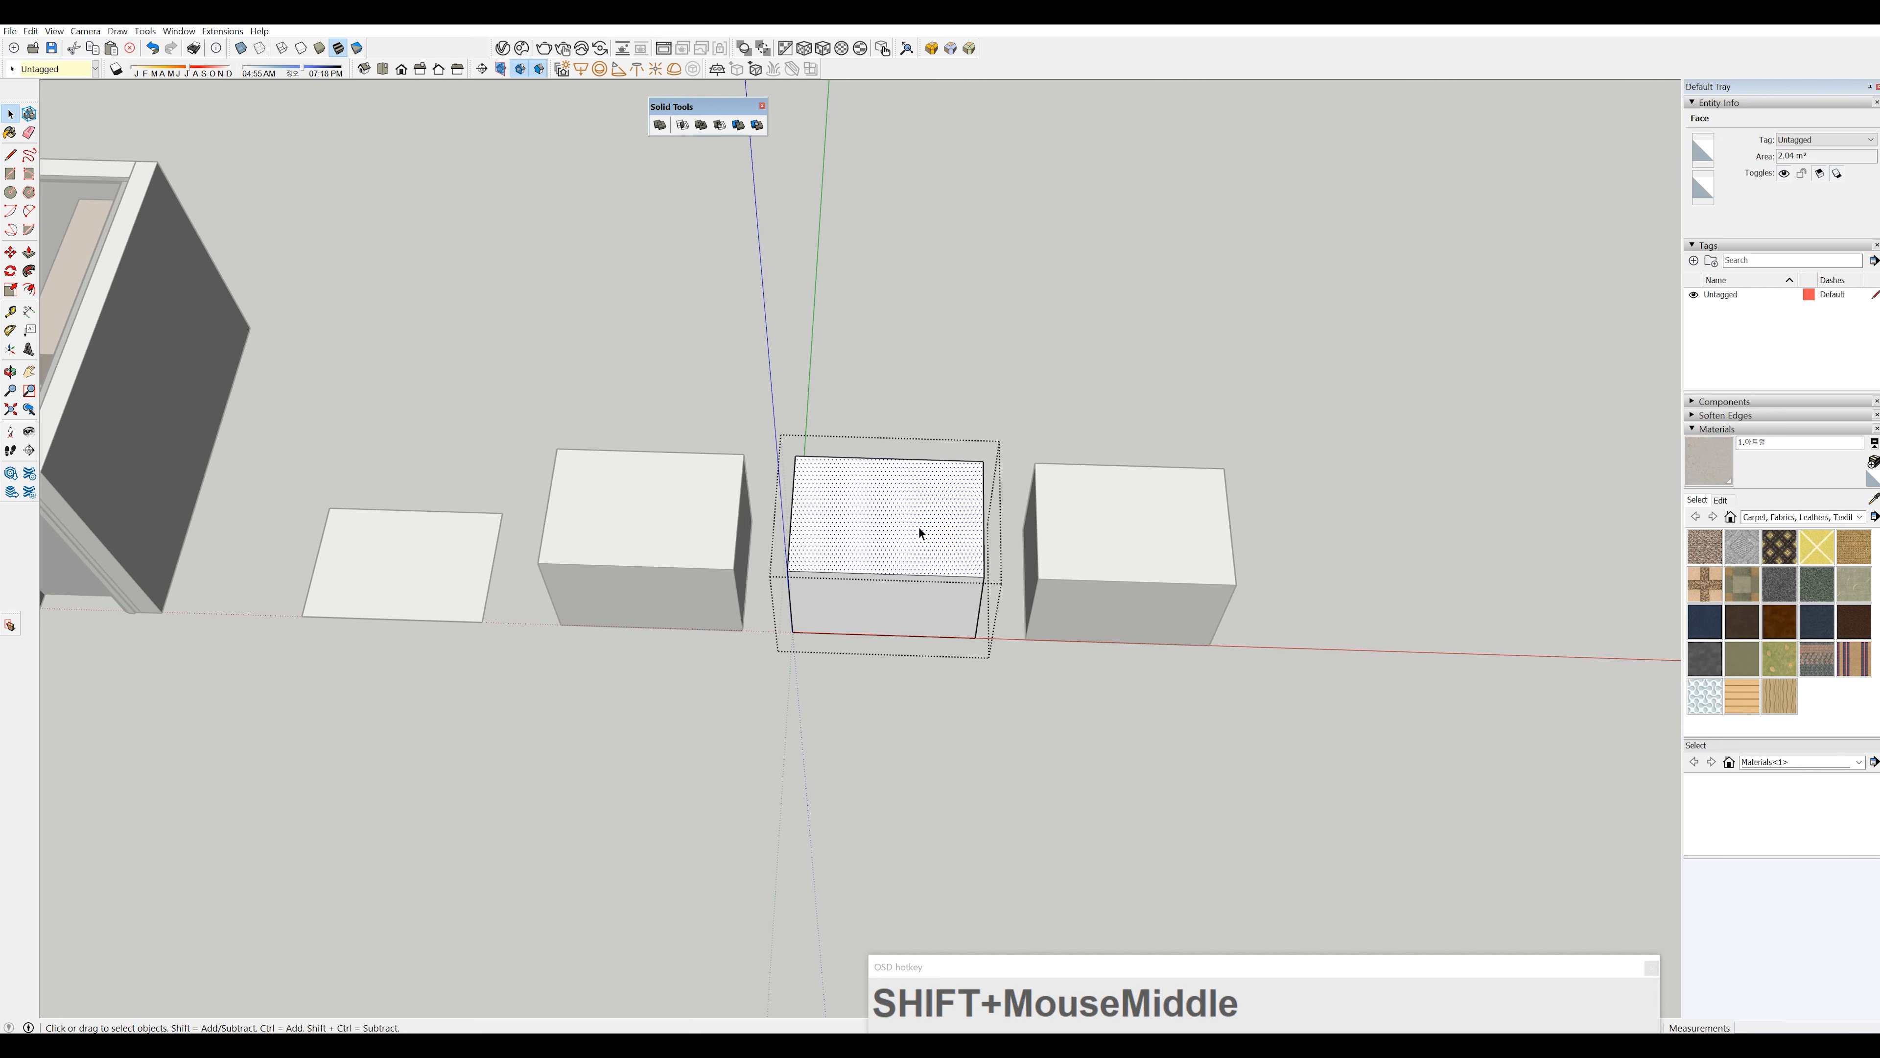
# - Delete the top face of the middle box and leave its group
pyautogui.press('Delete')
pyautogui.click(1085, 534)
# - Inside the last box's group, draw a loose line outward from its lower front corner nearest the open box
pyautogui.doubleClick(1073, 558)
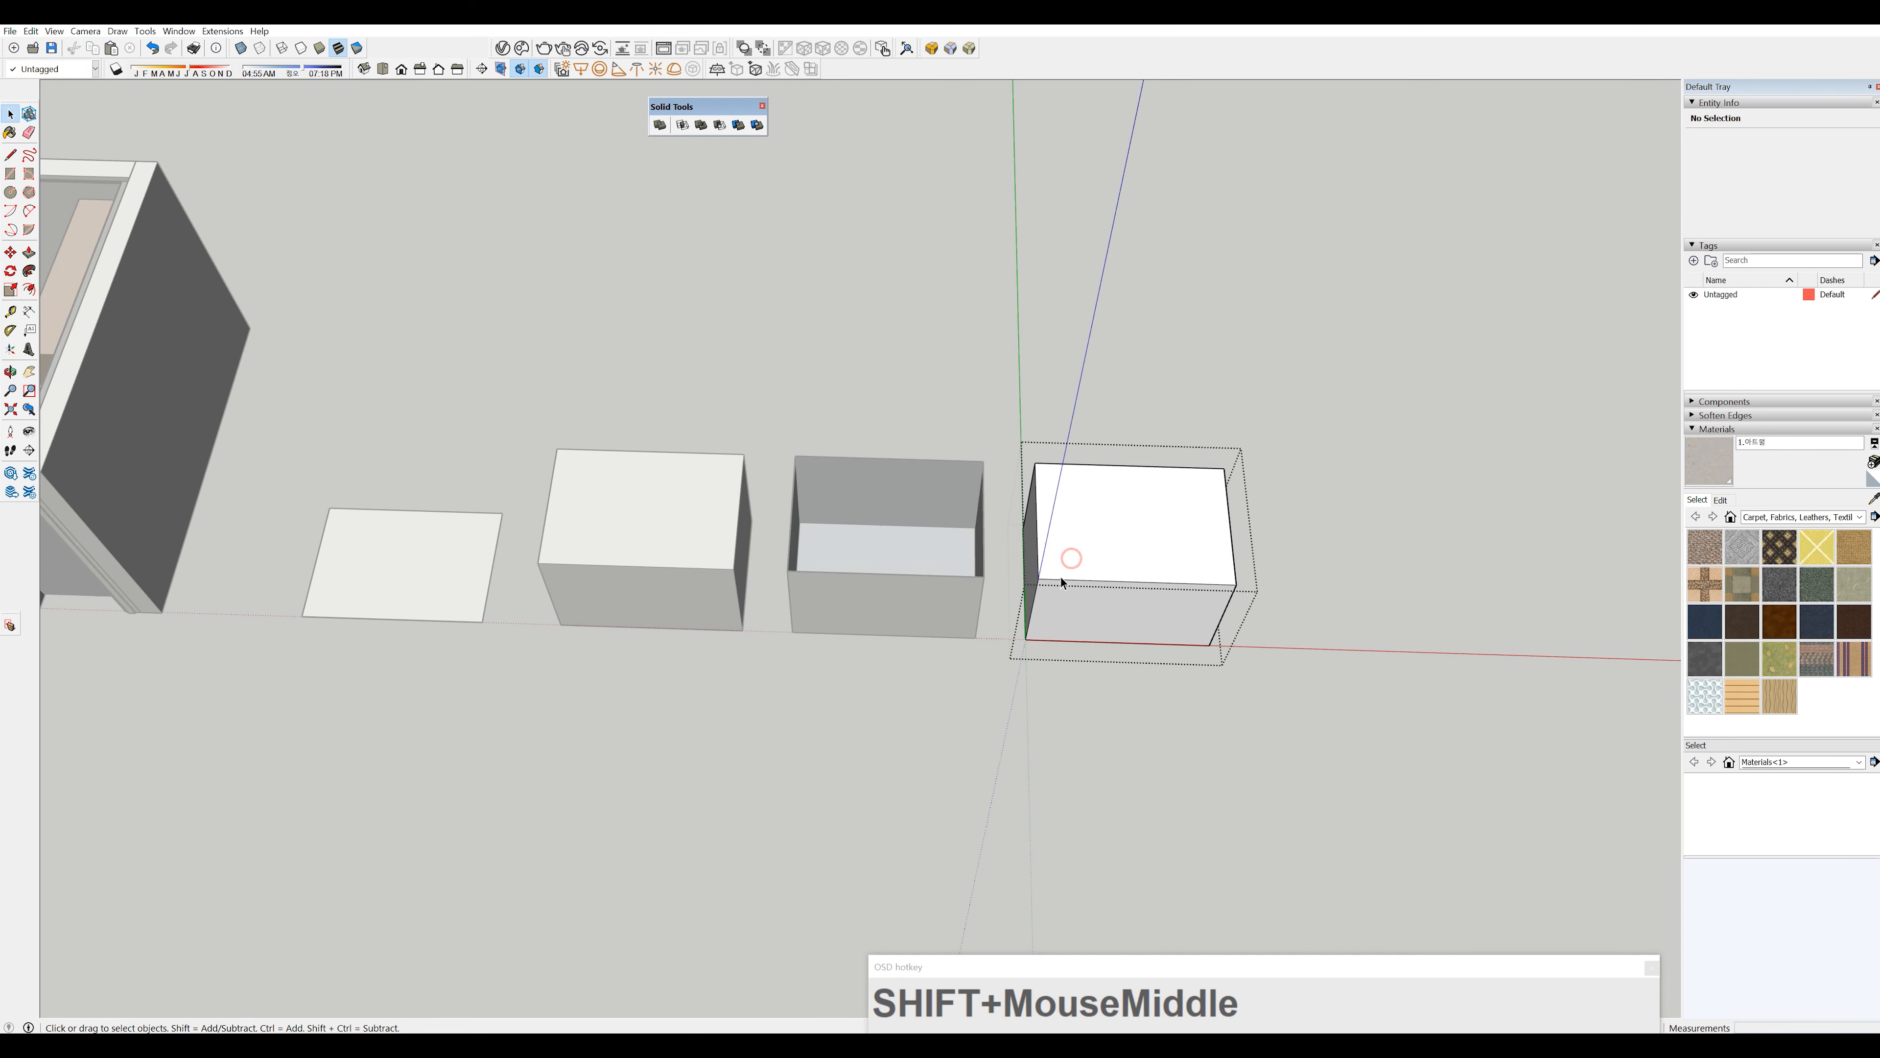
pyautogui.scroll(2, 1044, 650)
pyautogui.press('l')
pyautogui.click(1027, 635)
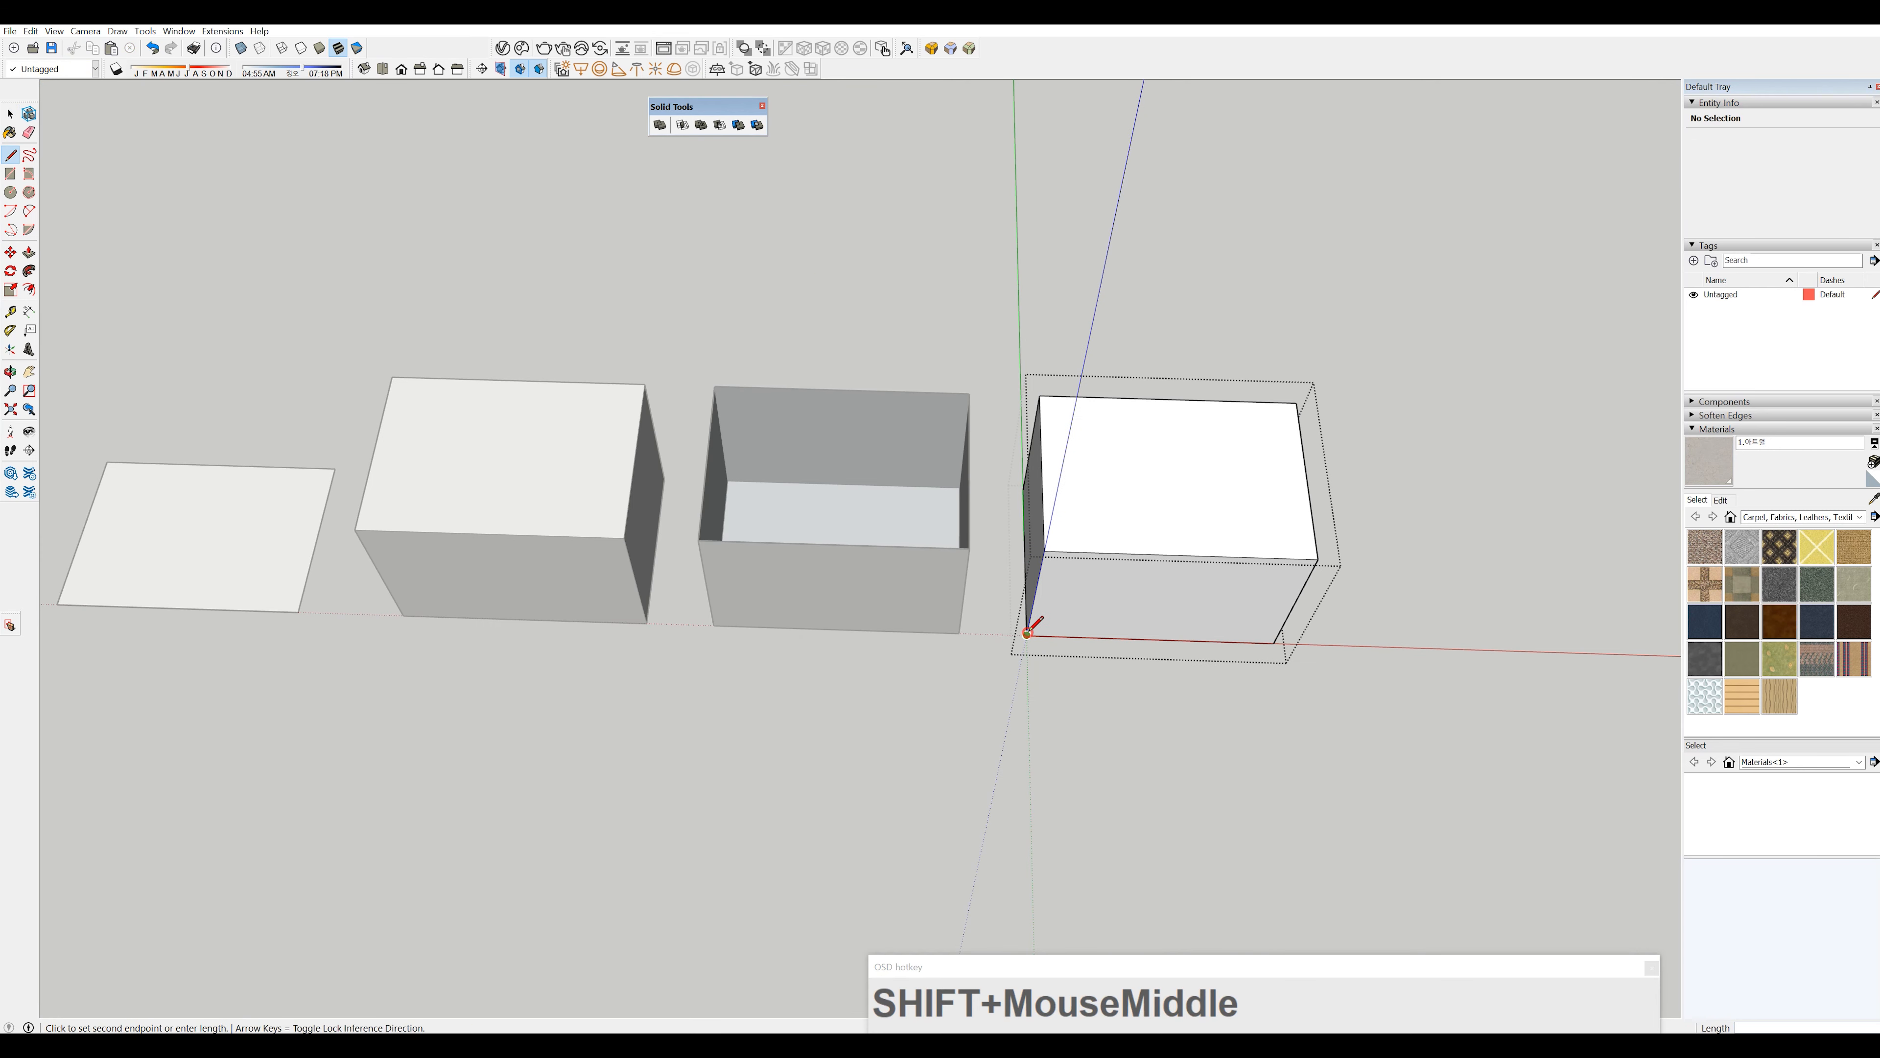
pyautogui.click(1042, 693)
pyautogui.press('space')
pyautogui.click(1417, 618)
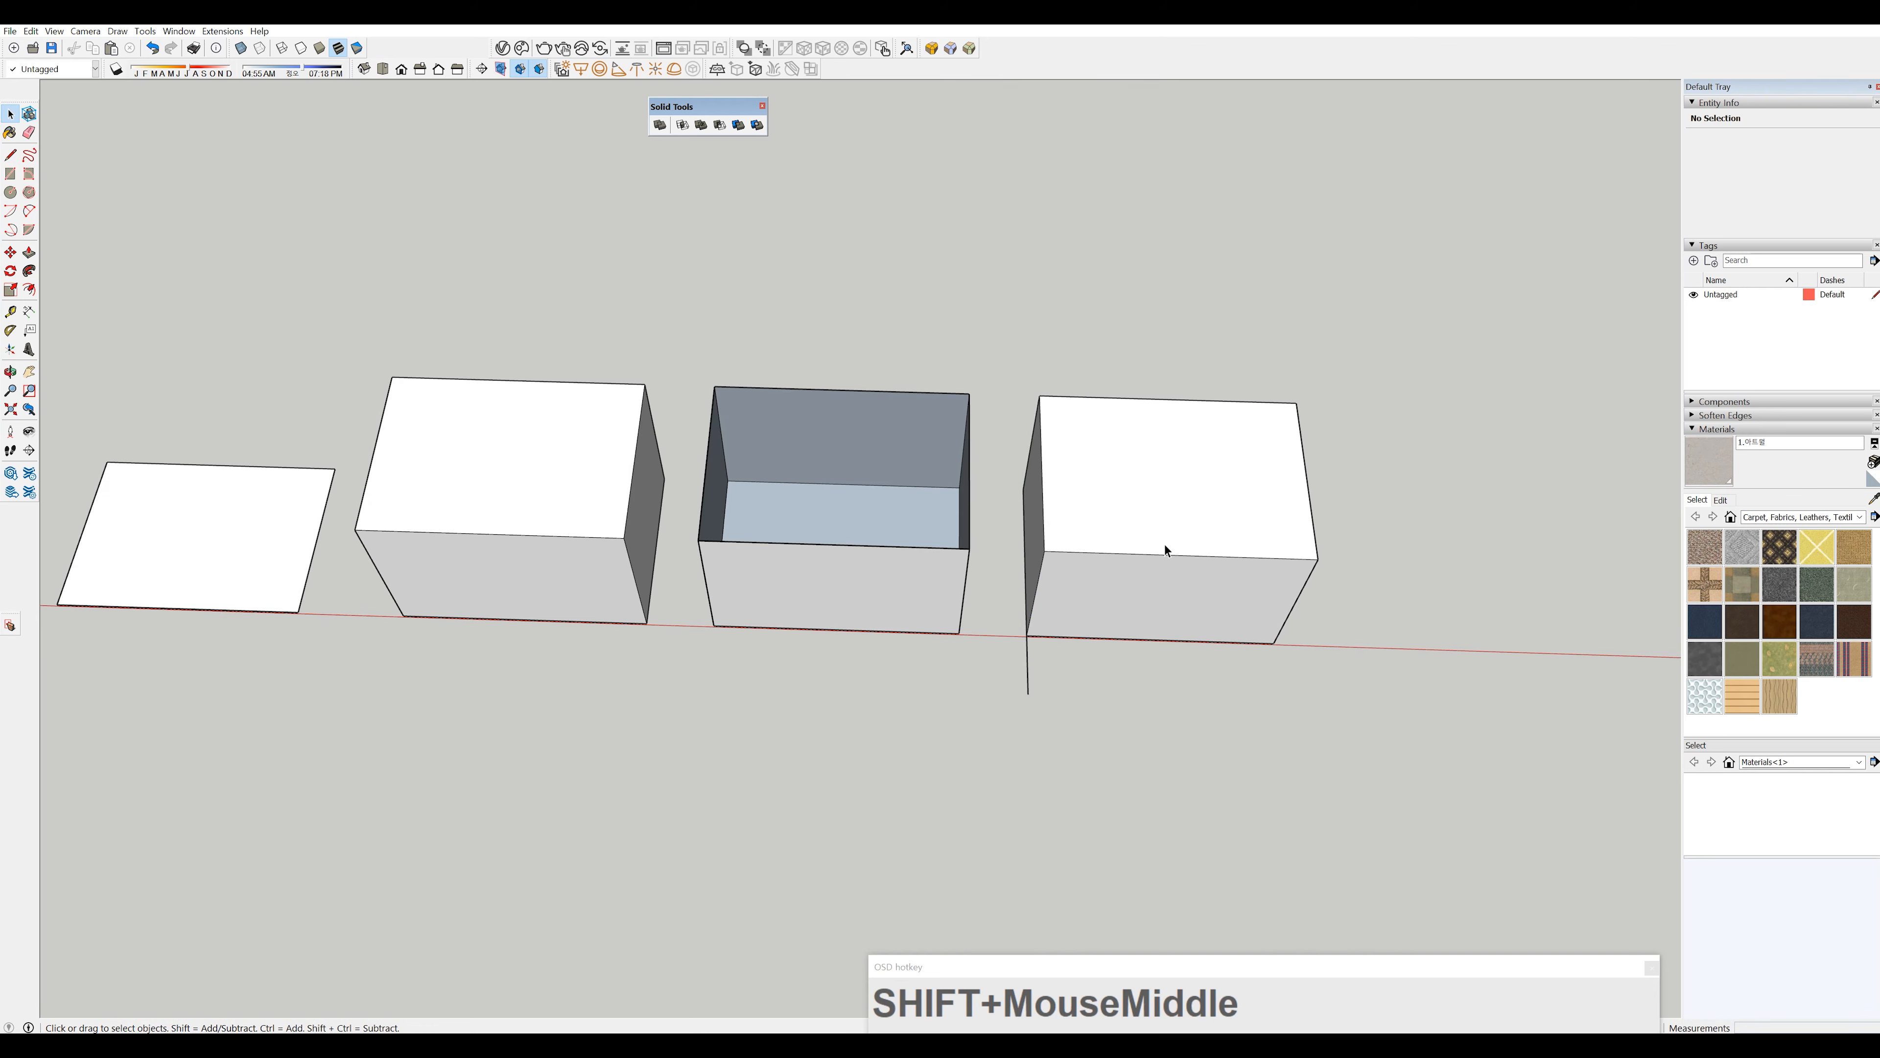
# - Select the flat rectangle and each of the three boxes in turn to compare their entity information
pyautogui.scroll(-2, 711, 499)
pyautogui.keyDown('shift'); pyautogui.moveTo(766, 564); pyautogui.dragTo(1083, 500, button='middle'); pyautogui.keyUp('shift')
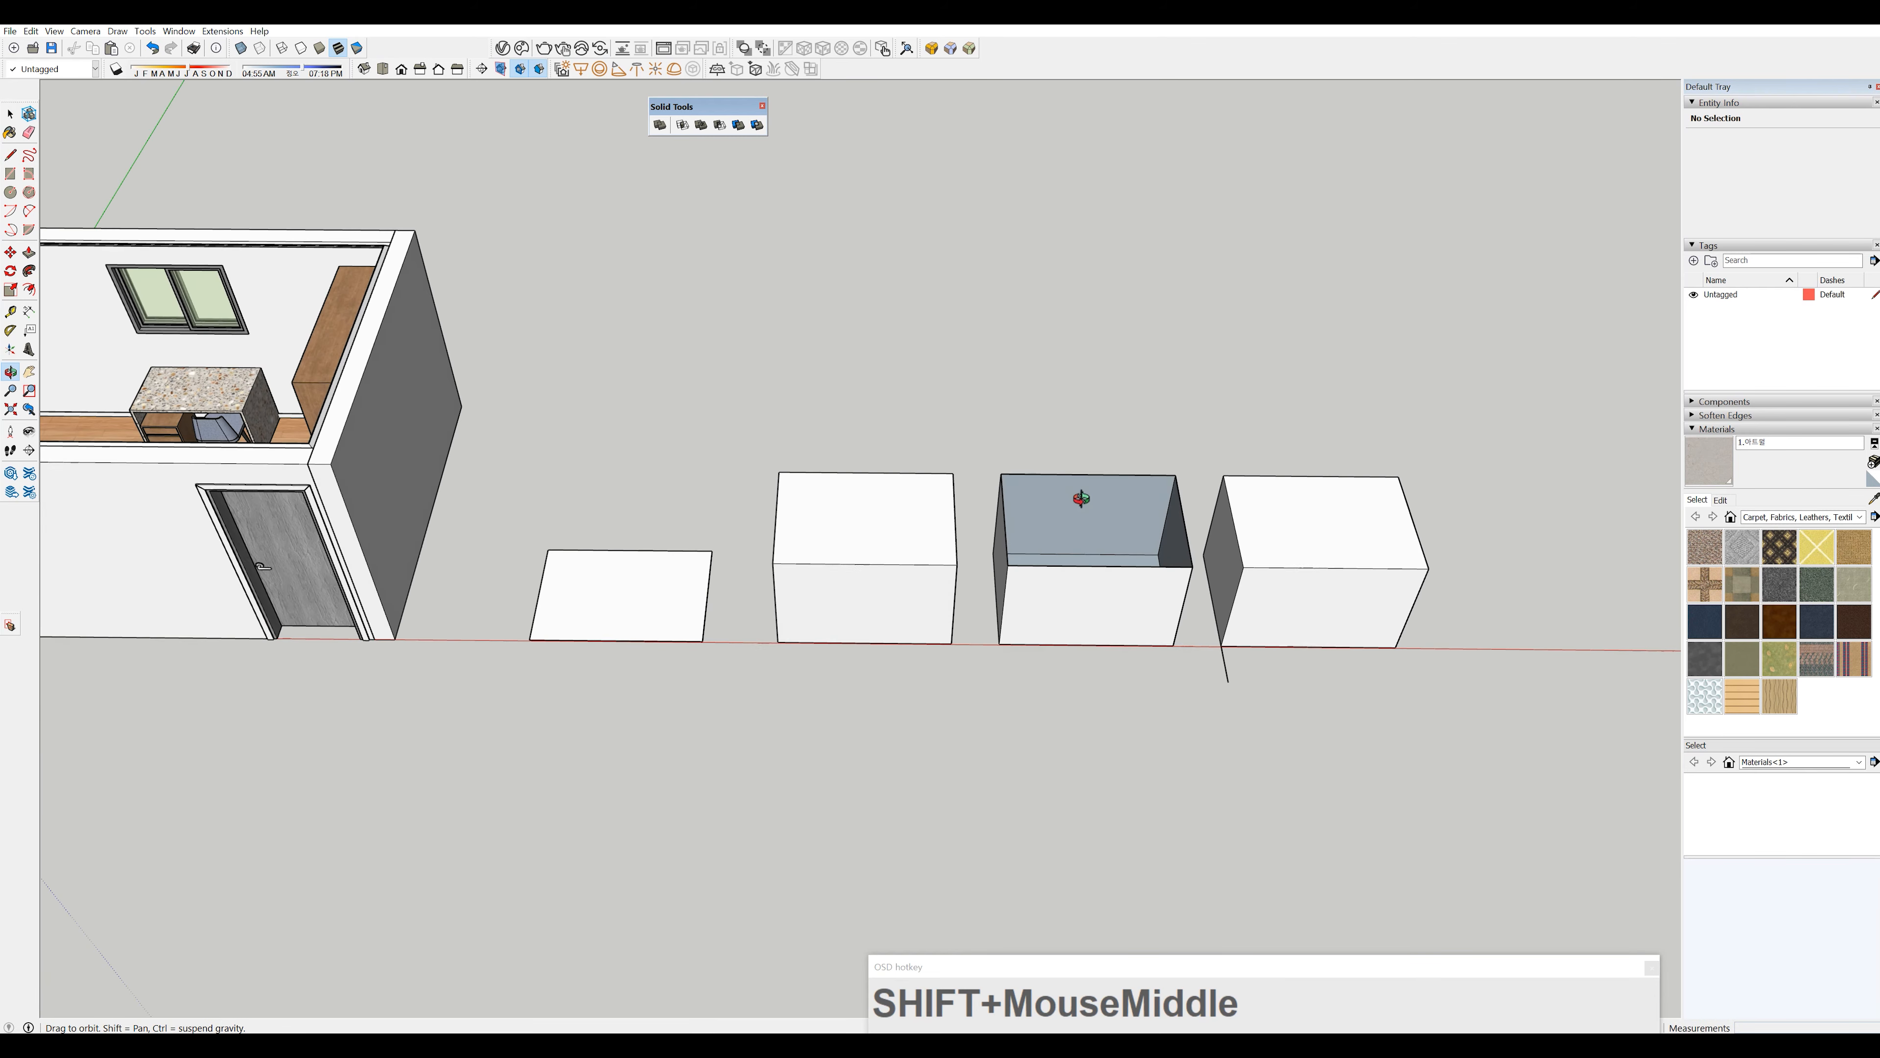
pyautogui.scroll(1, 810, 619)
pyautogui.moveTo(810, 620); pyautogui.dragTo(896, 630, button='middle')
pyautogui.click(652, 590)
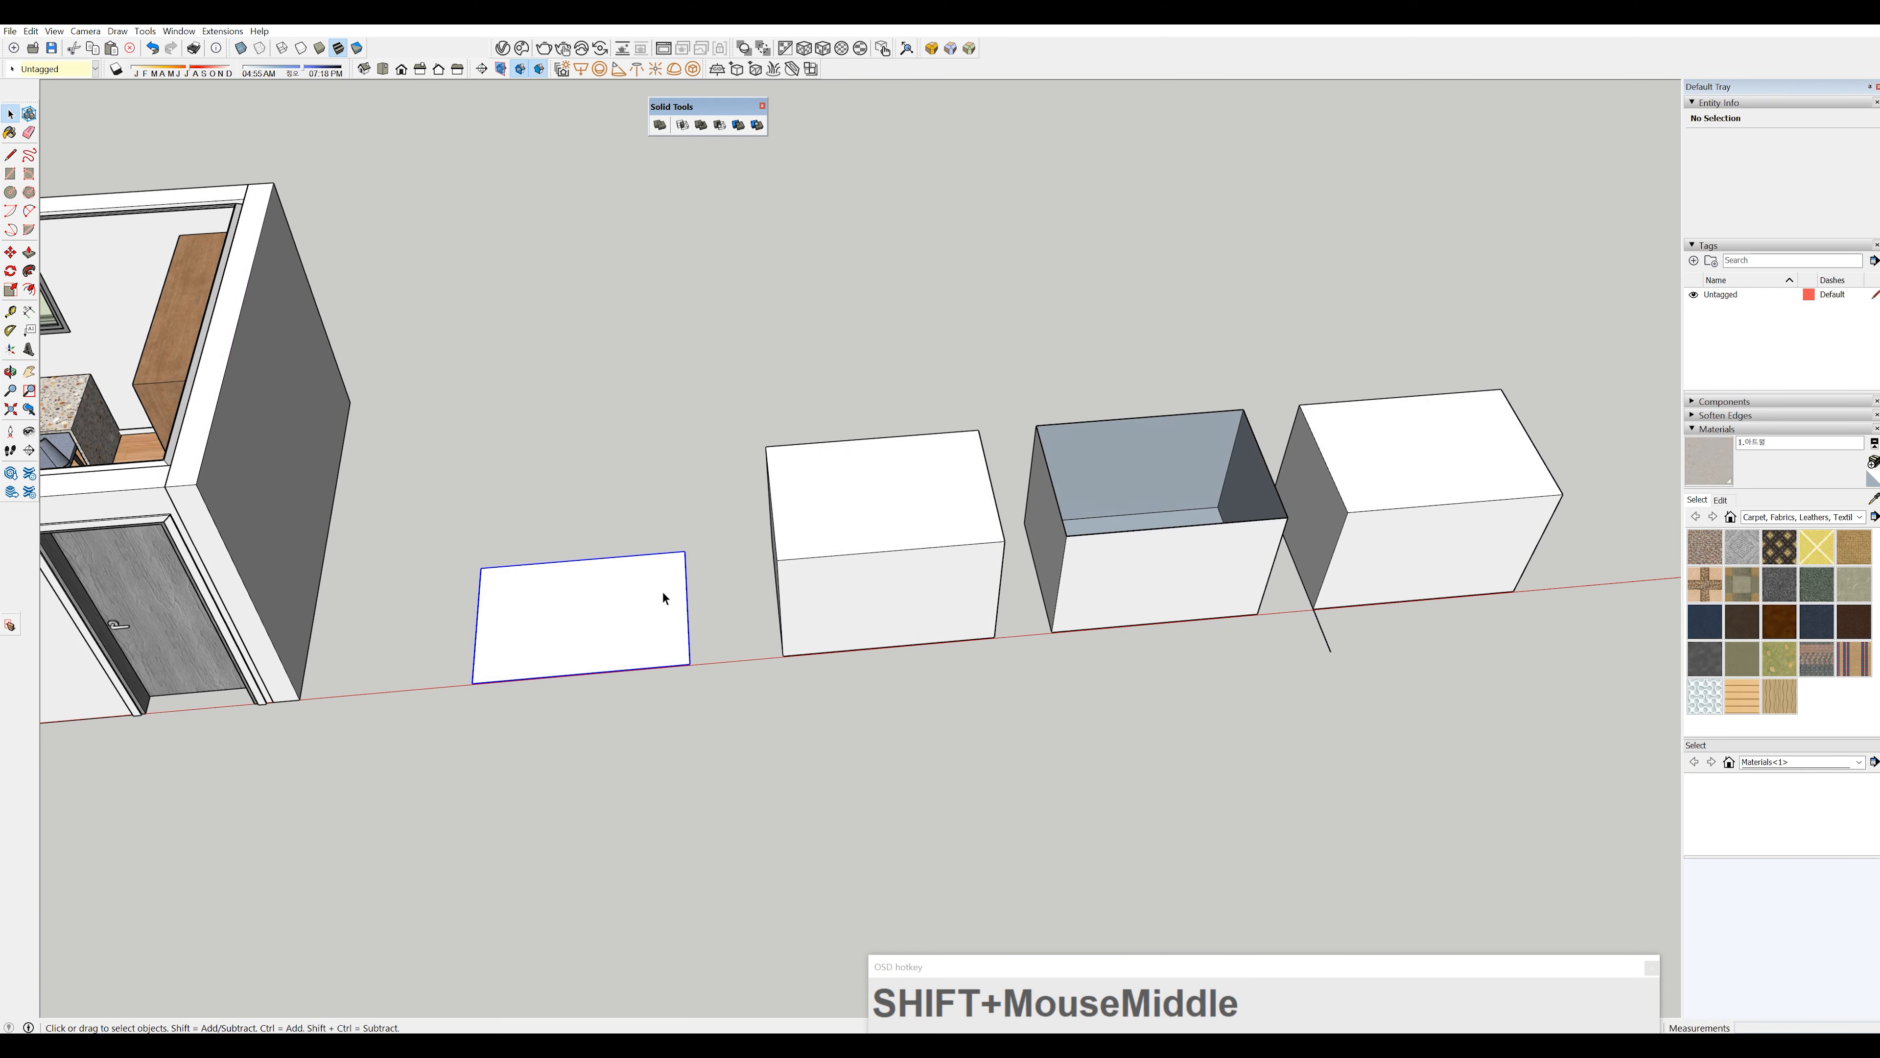
pyautogui.moveTo(664, 596); pyautogui.dragTo(684, 601, button='middle')
pyautogui.click(922, 532)
pyautogui.click(1162, 543)
pyautogui.click(1444, 519)
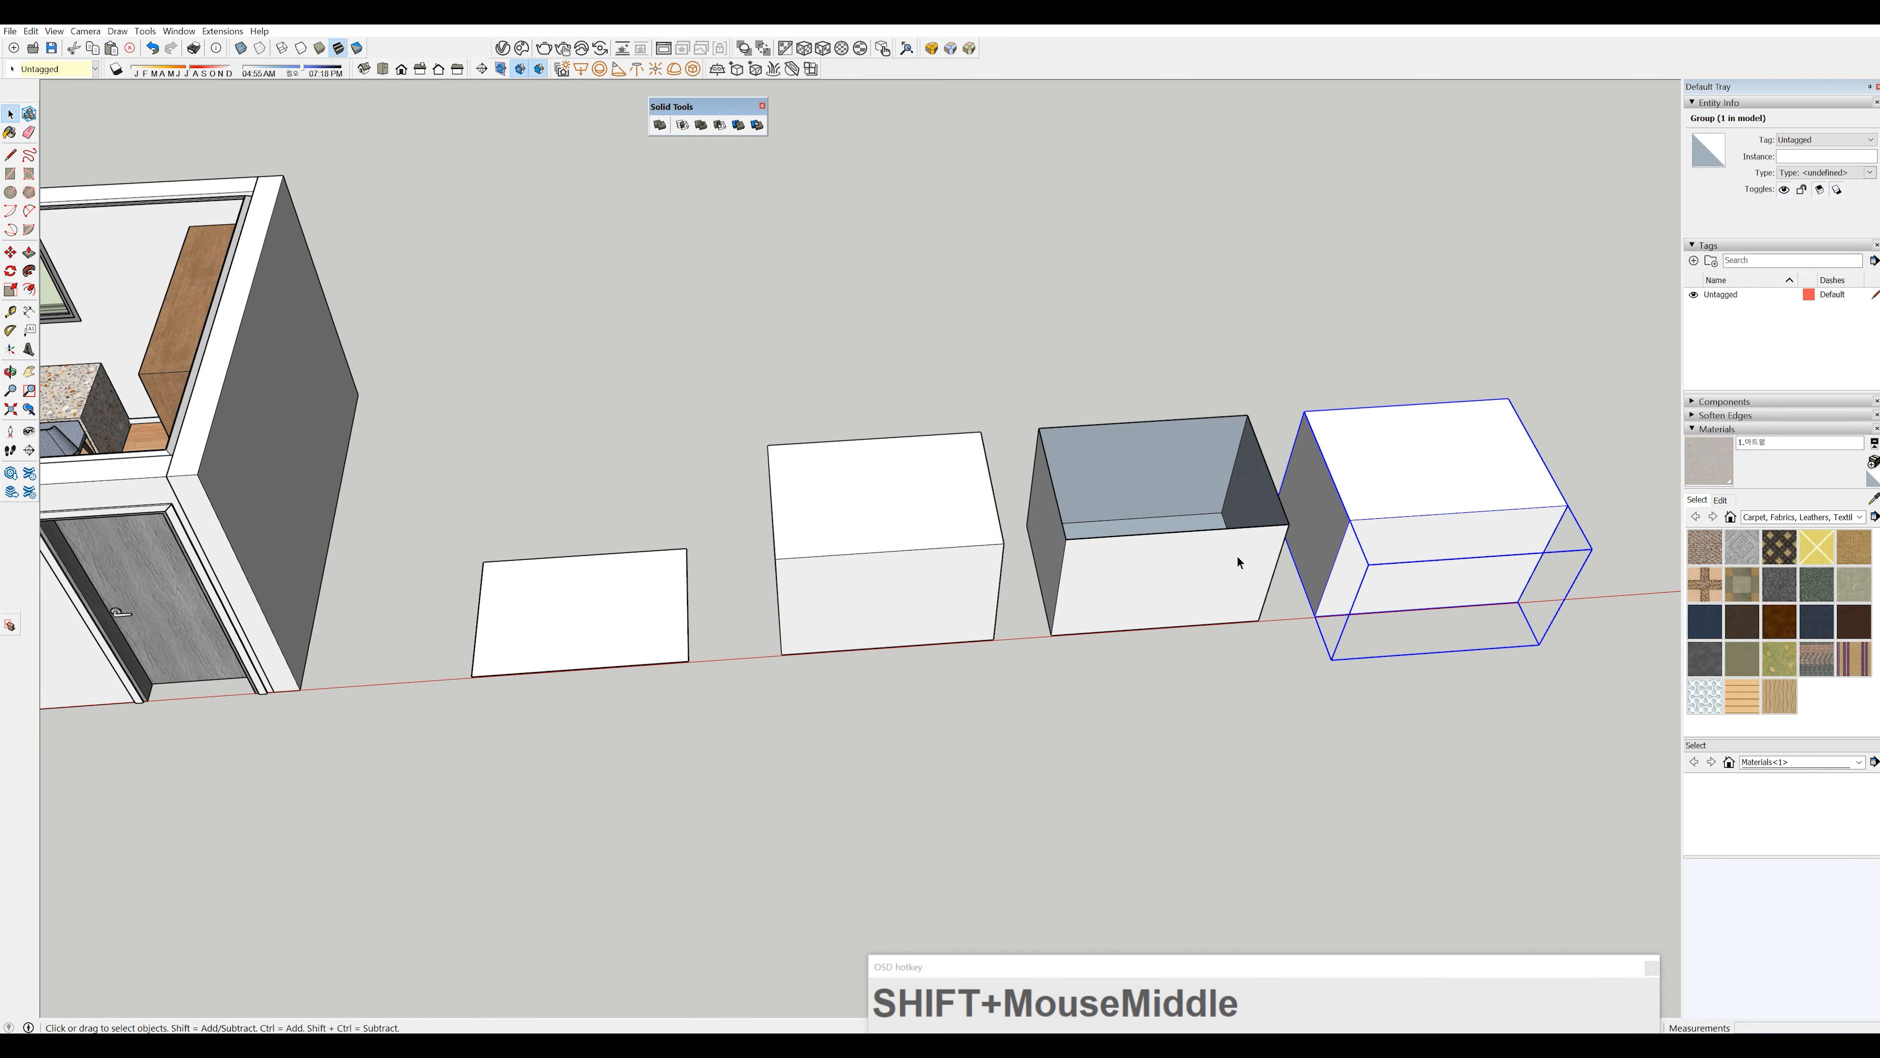
pyautogui.moveTo(1237, 555); pyautogui.dragTo(1028, 533, button='middle')
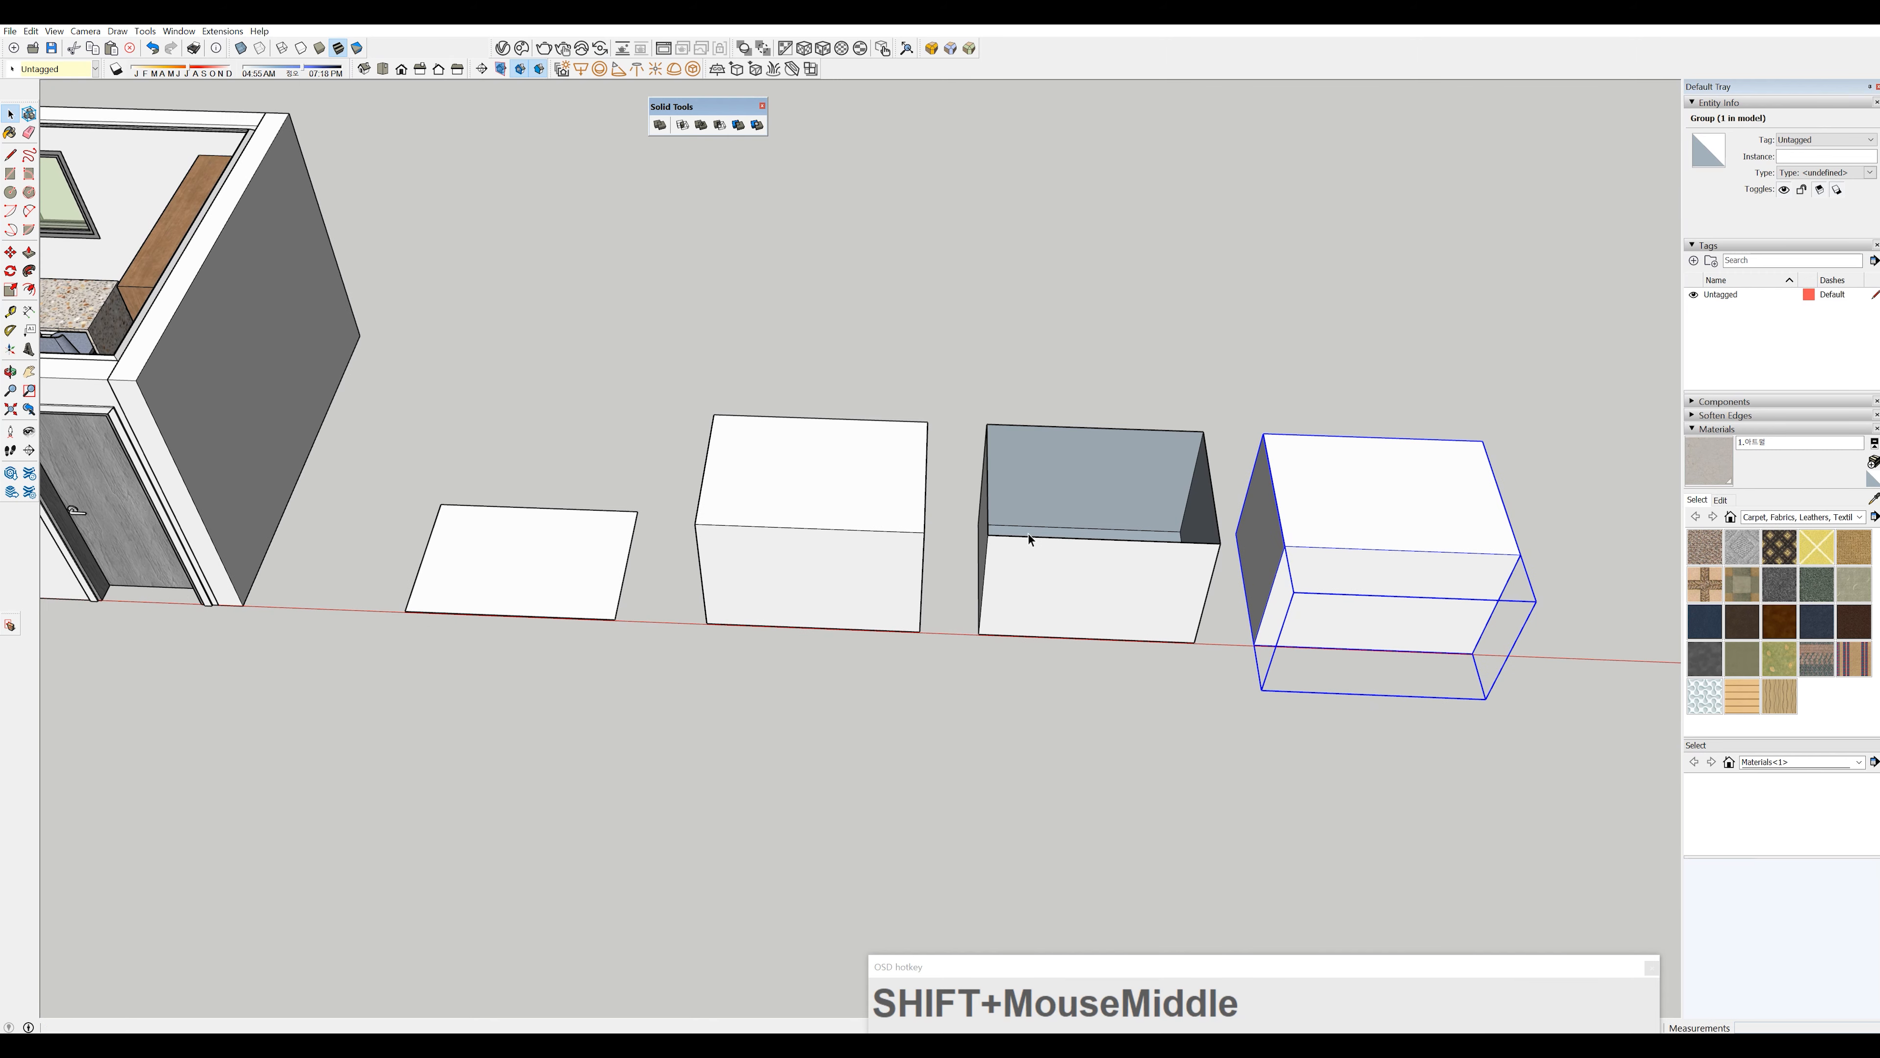
# - Check whether the closed box is a solid group, and compare it with the open box, the stray-line box and the flat rectangle
pyautogui.click(788, 561)
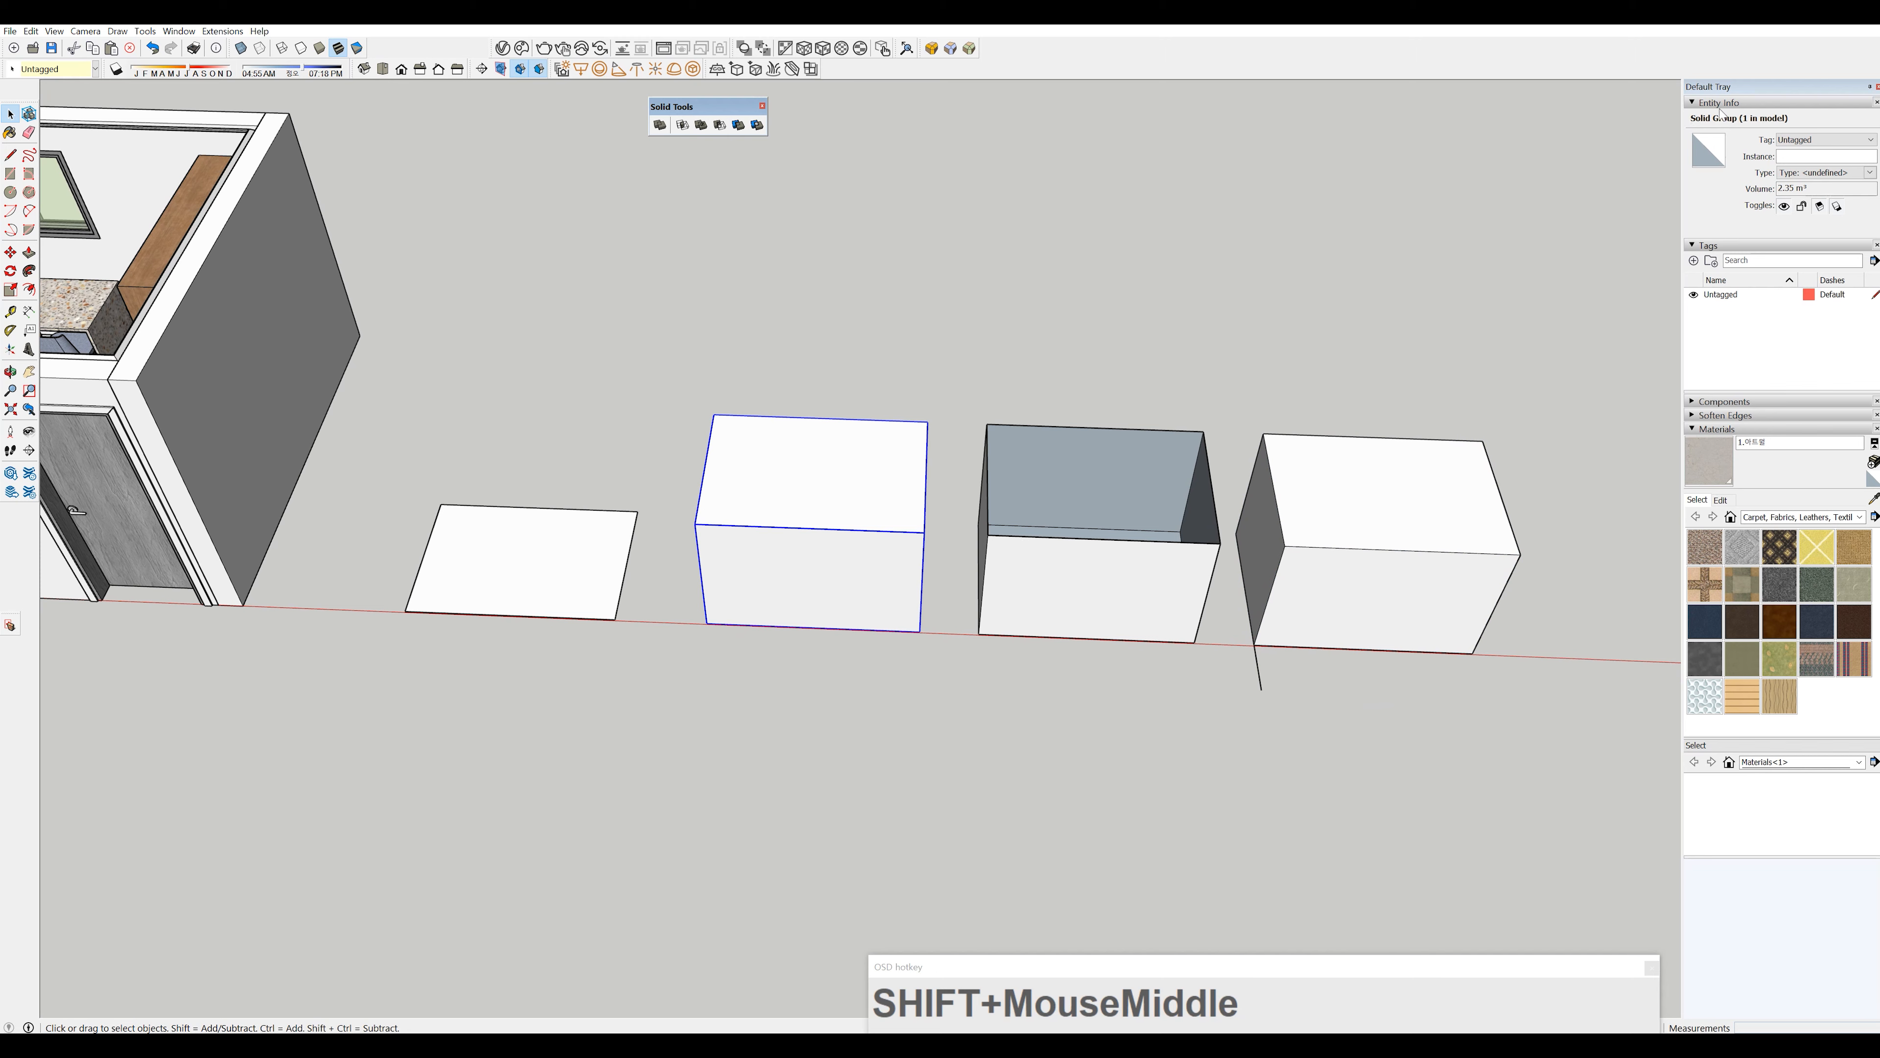
pyautogui.click(1158, 559)
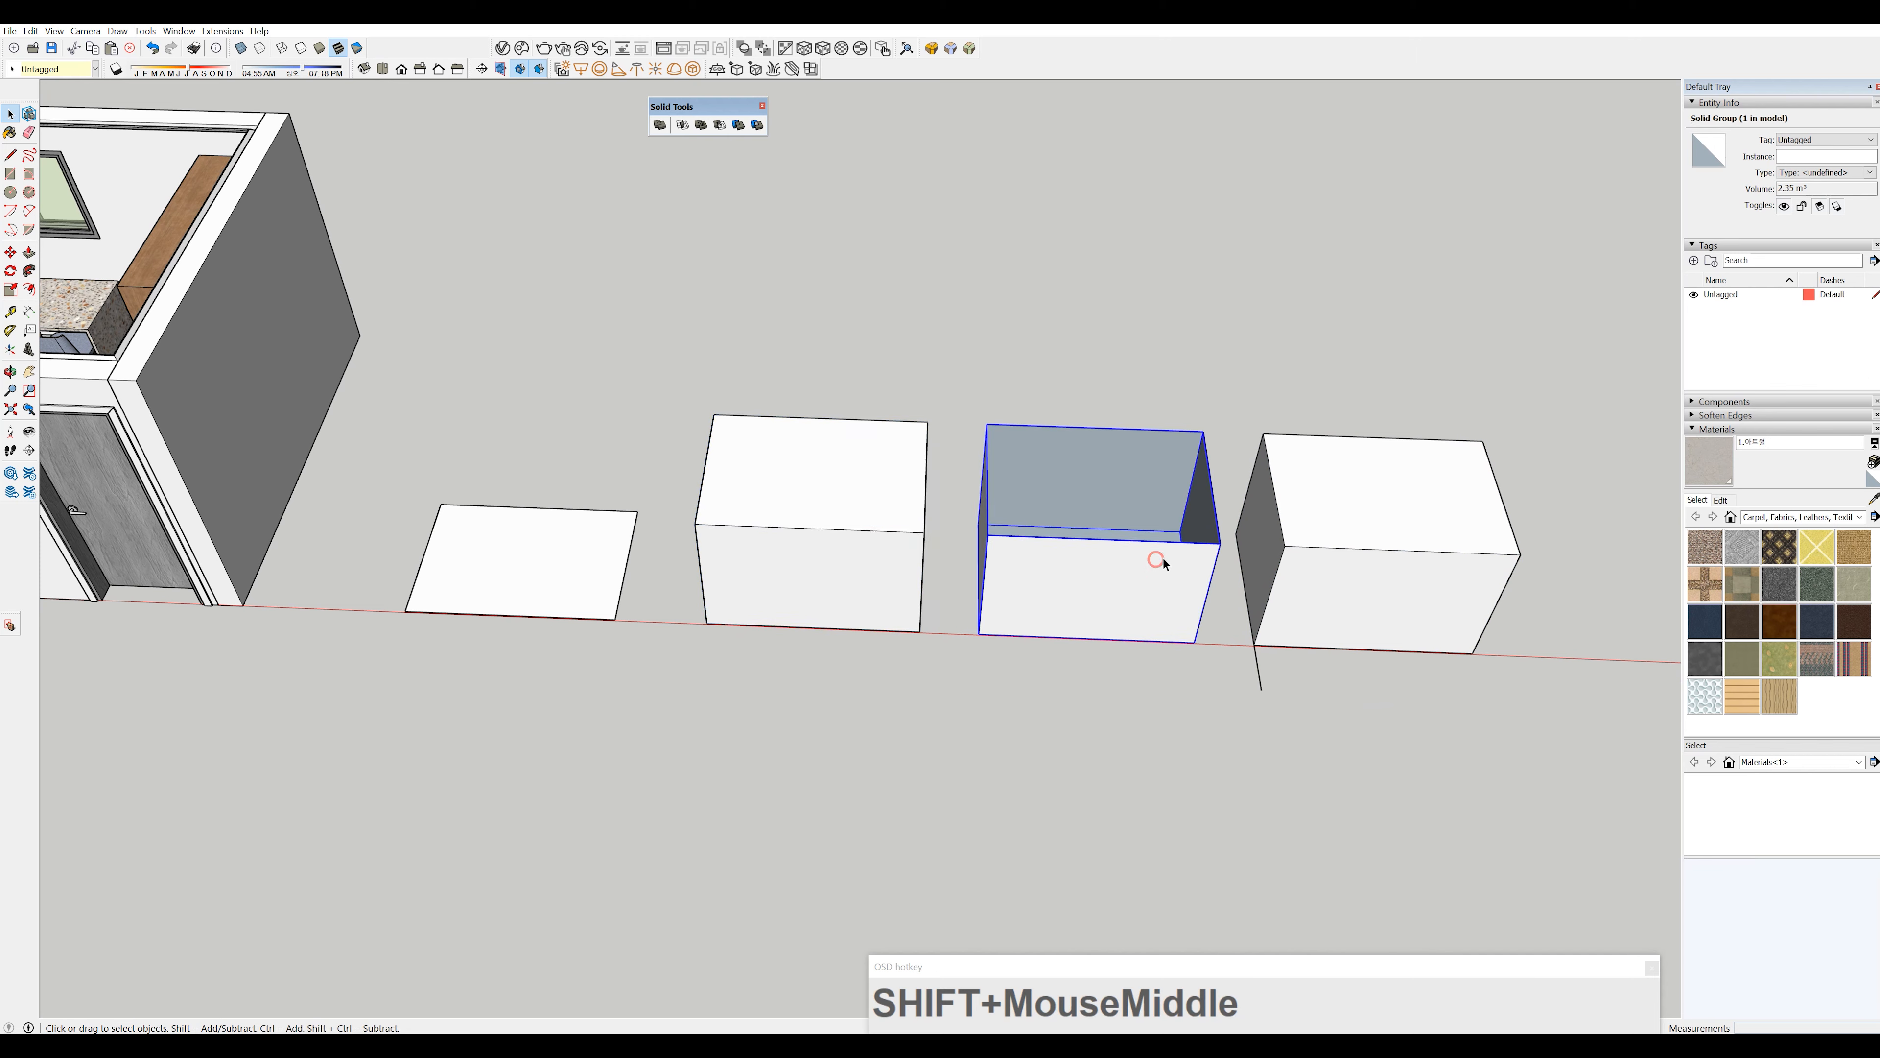
pyautogui.click(1384, 547)
pyautogui.click(592, 591)
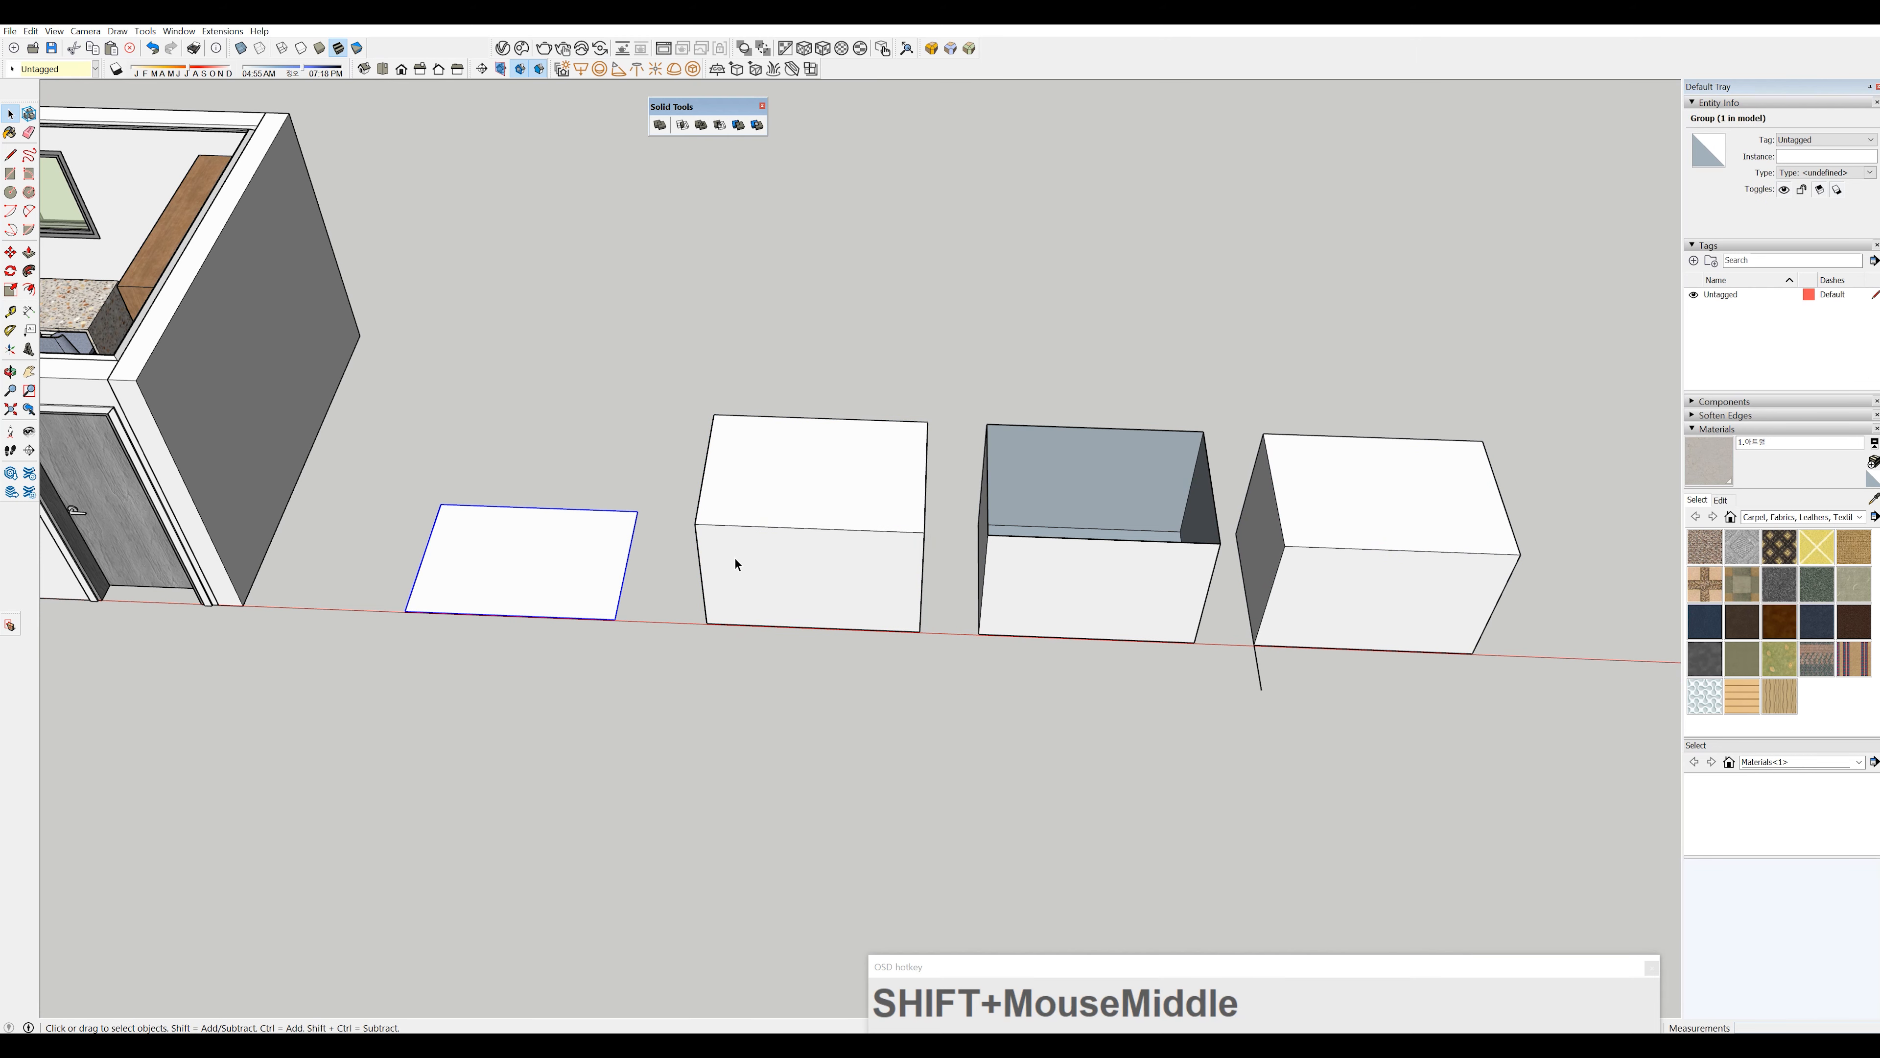
pyautogui.moveTo(665, 551)
pyautogui.mouseDown(button='middle')
pyautogui.moveTo(872, 563)
pyautogui.moveTo(1078, 473)
pyautogui.moveTo(780, 561)
pyautogui.mouseUp(button='middle')
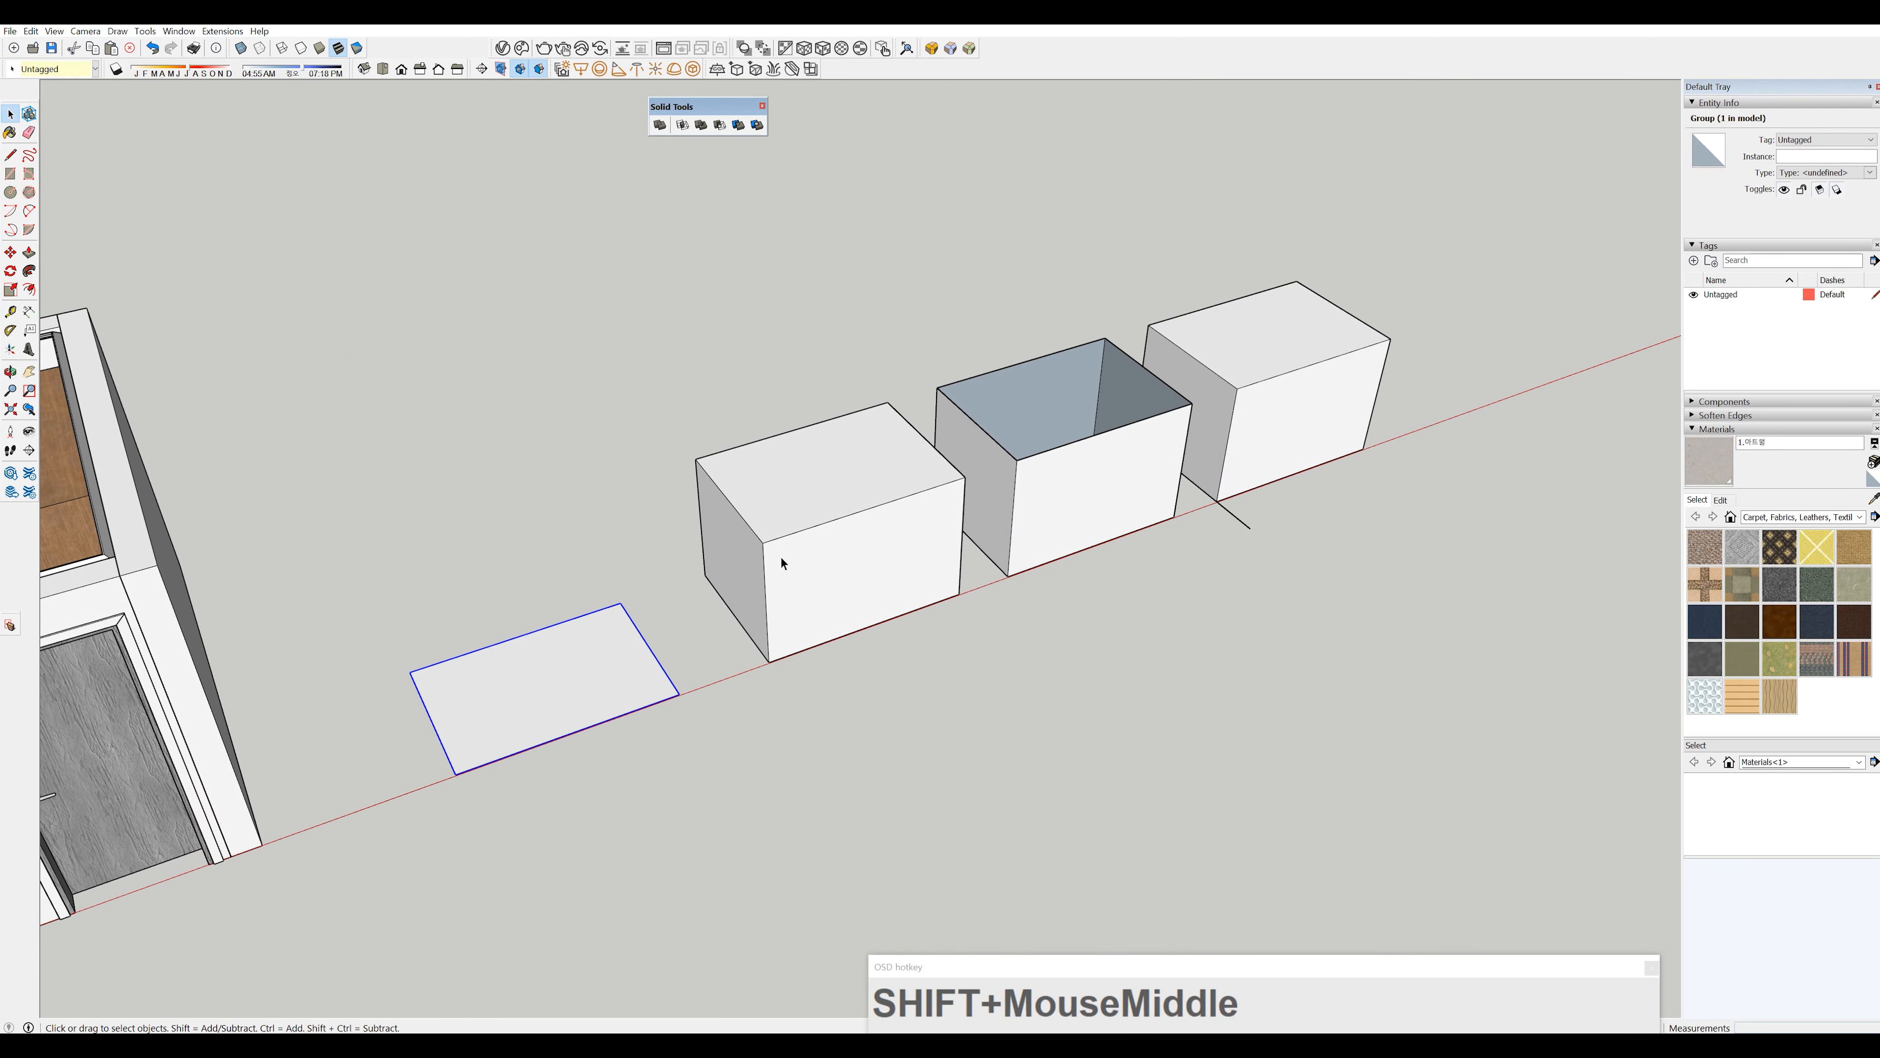
# - Examine the closed box from several angles, then inspect the flat rectangle's group at close range
pyautogui.scroll(2, 780, 561)
pyautogui.click(847, 450)
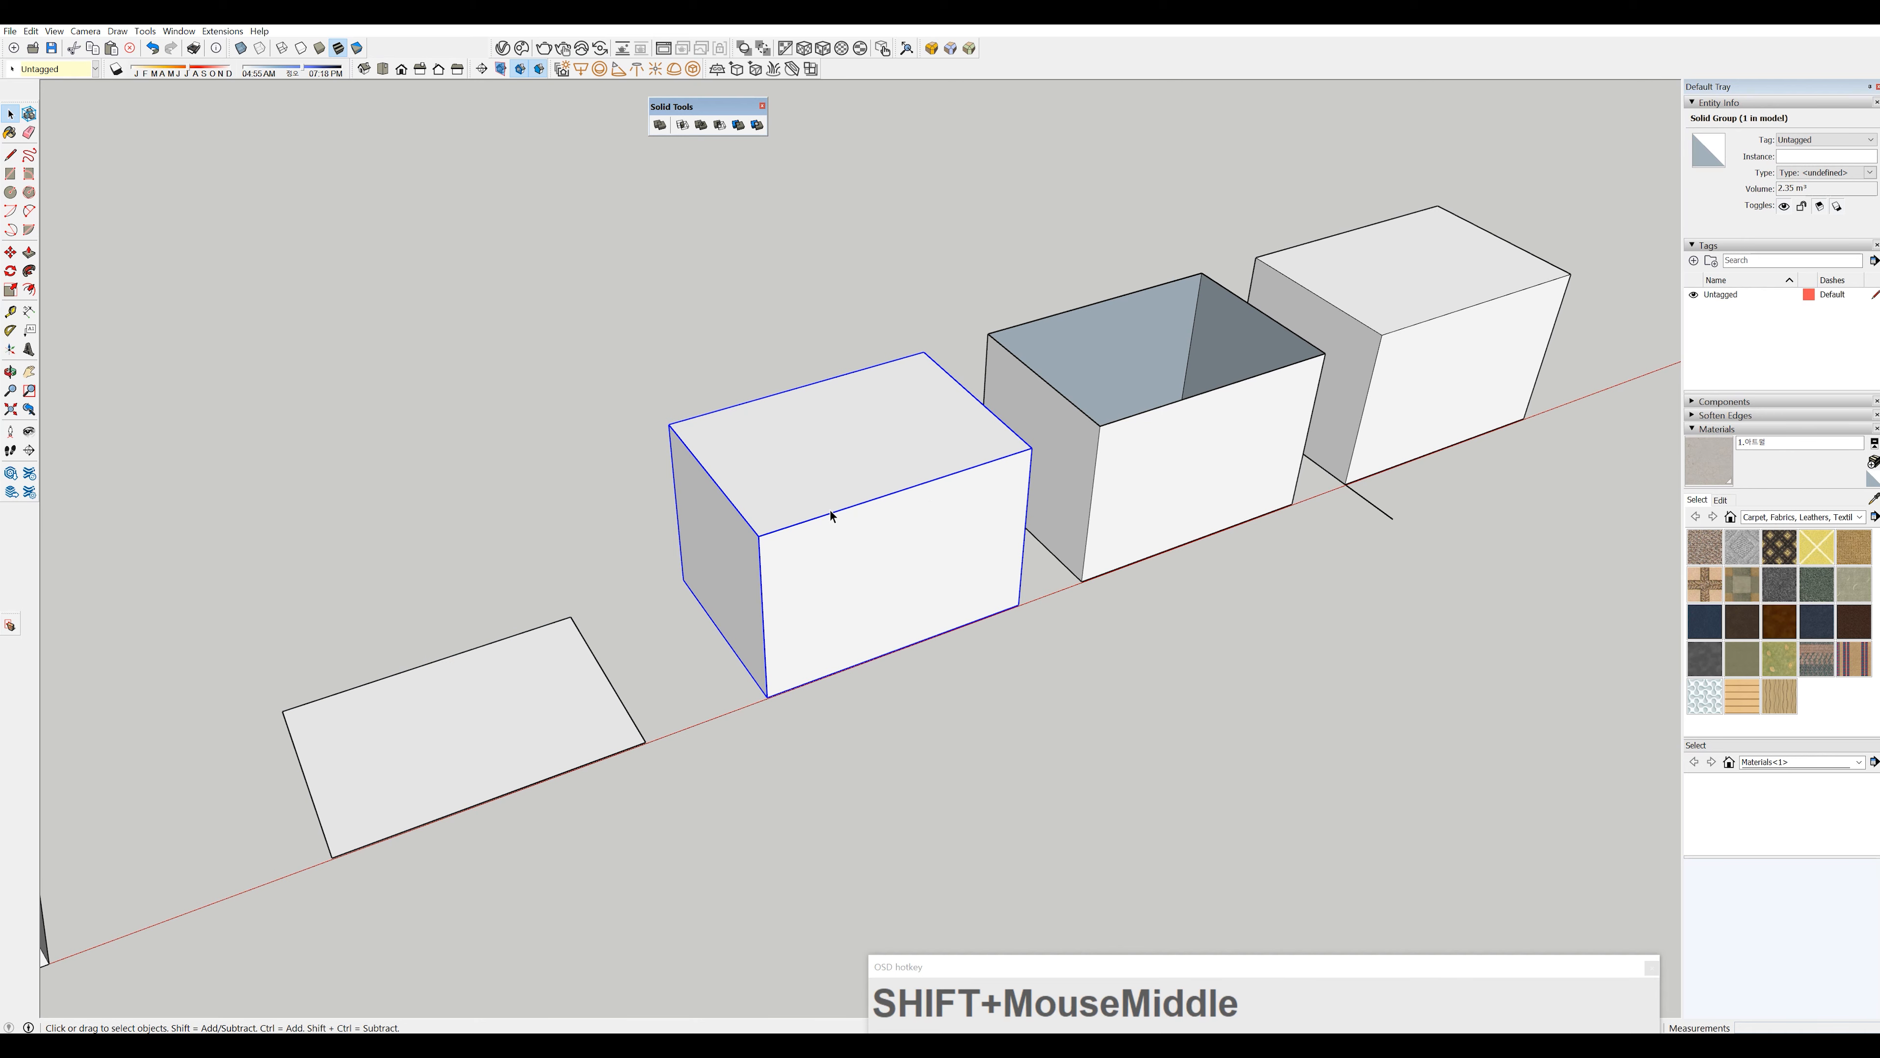
pyautogui.moveTo(856, 567); pyautogui.dragTo(915, 507, button='middle')
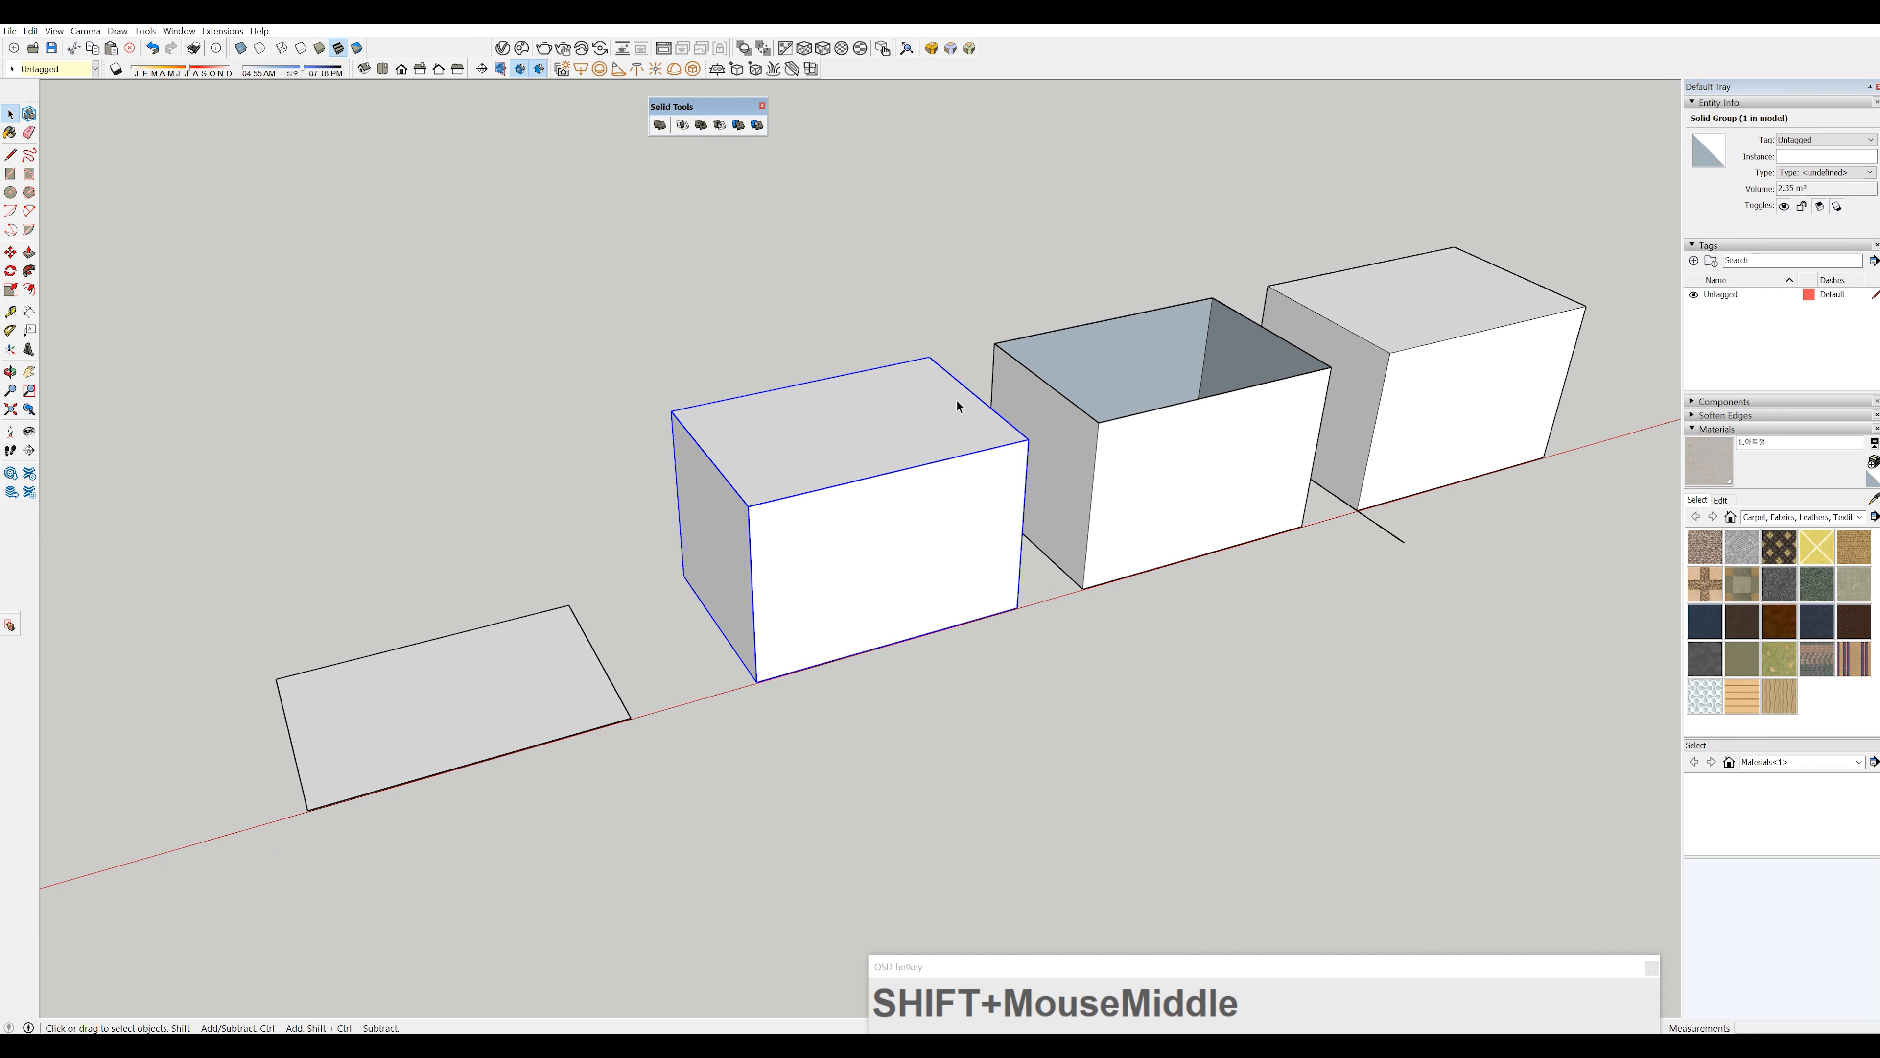
pyautogui.moveTo(943, 568); pyautogui.dragTo(973, 374, button='middle')
pyautogui.moveTo(882, 474); pyautogui.dragTo(987, 556, button='middle')
pyautogui.scroll(3, 853, 584)
pyautogui.click(890, 559)
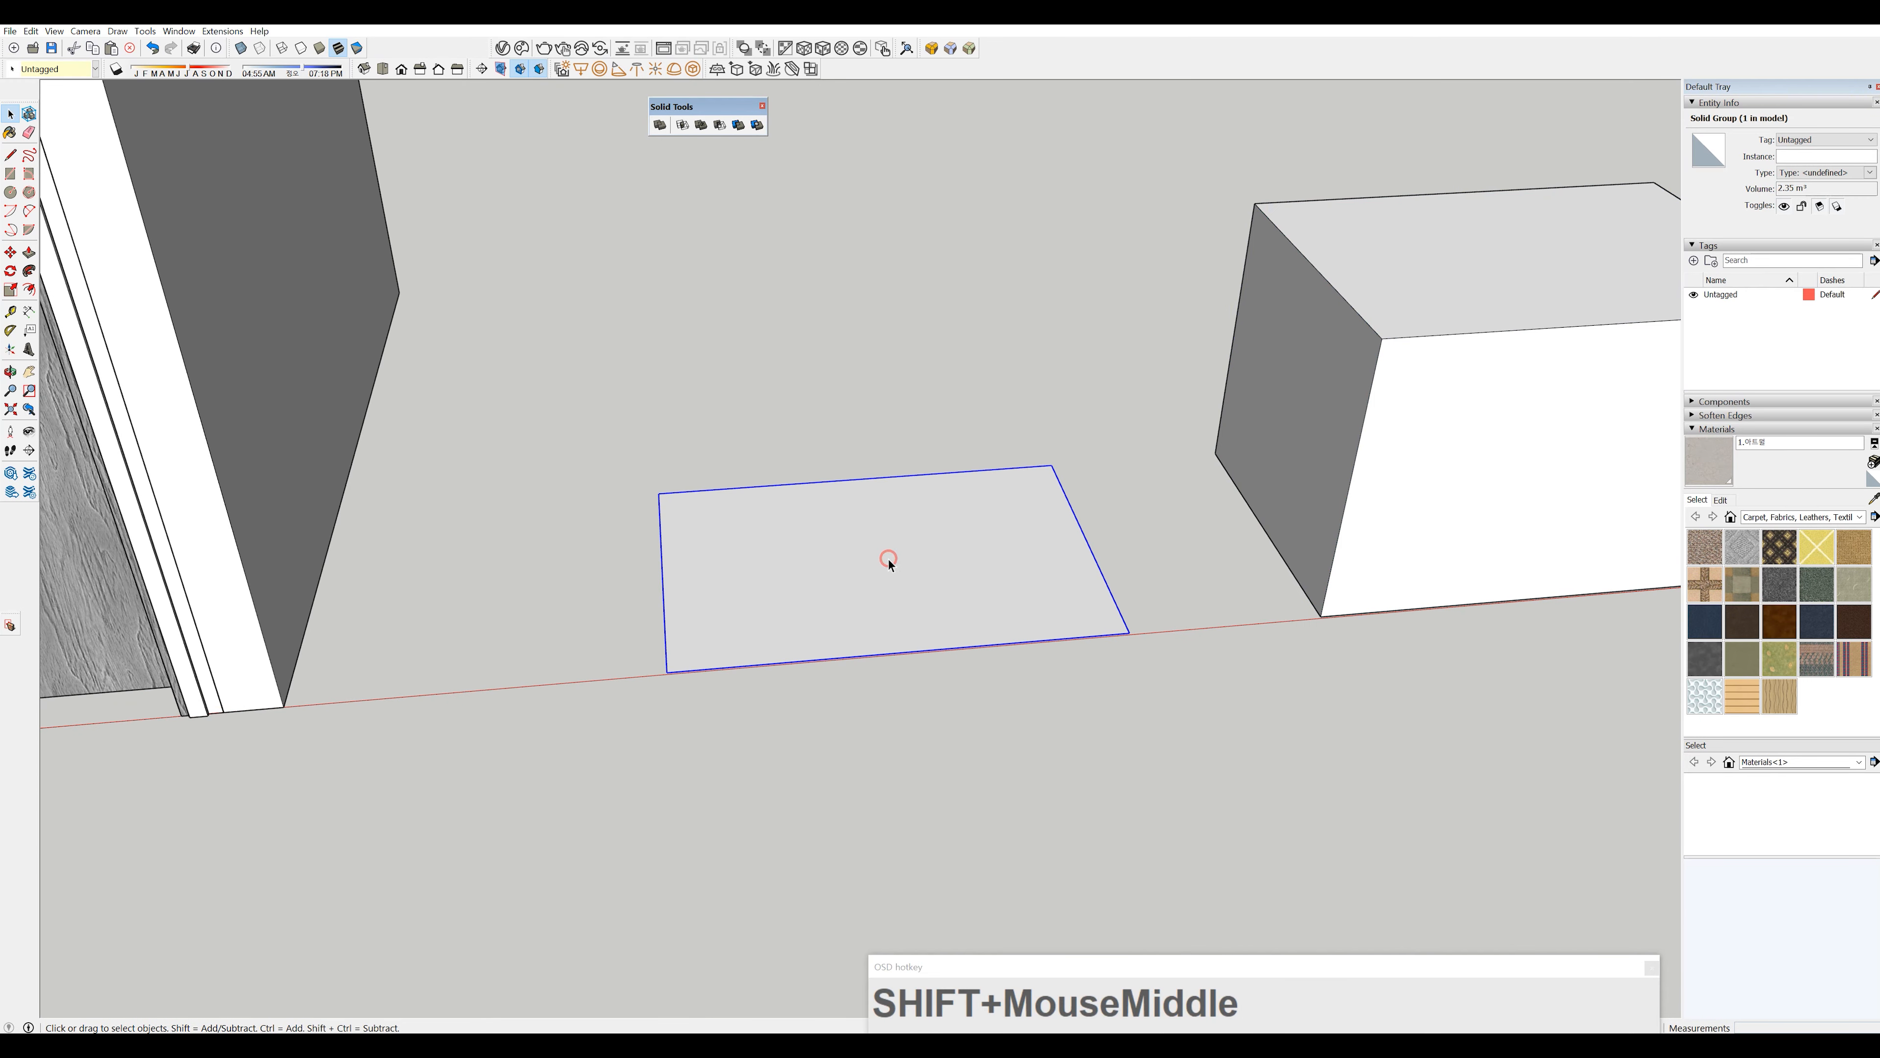
pyautogui.keyDown('shift'); pyautogui.moveTo(915, 595); pyautogui.dragTo(961, 591, button='middle'); pyautogui.keyUp('shift')
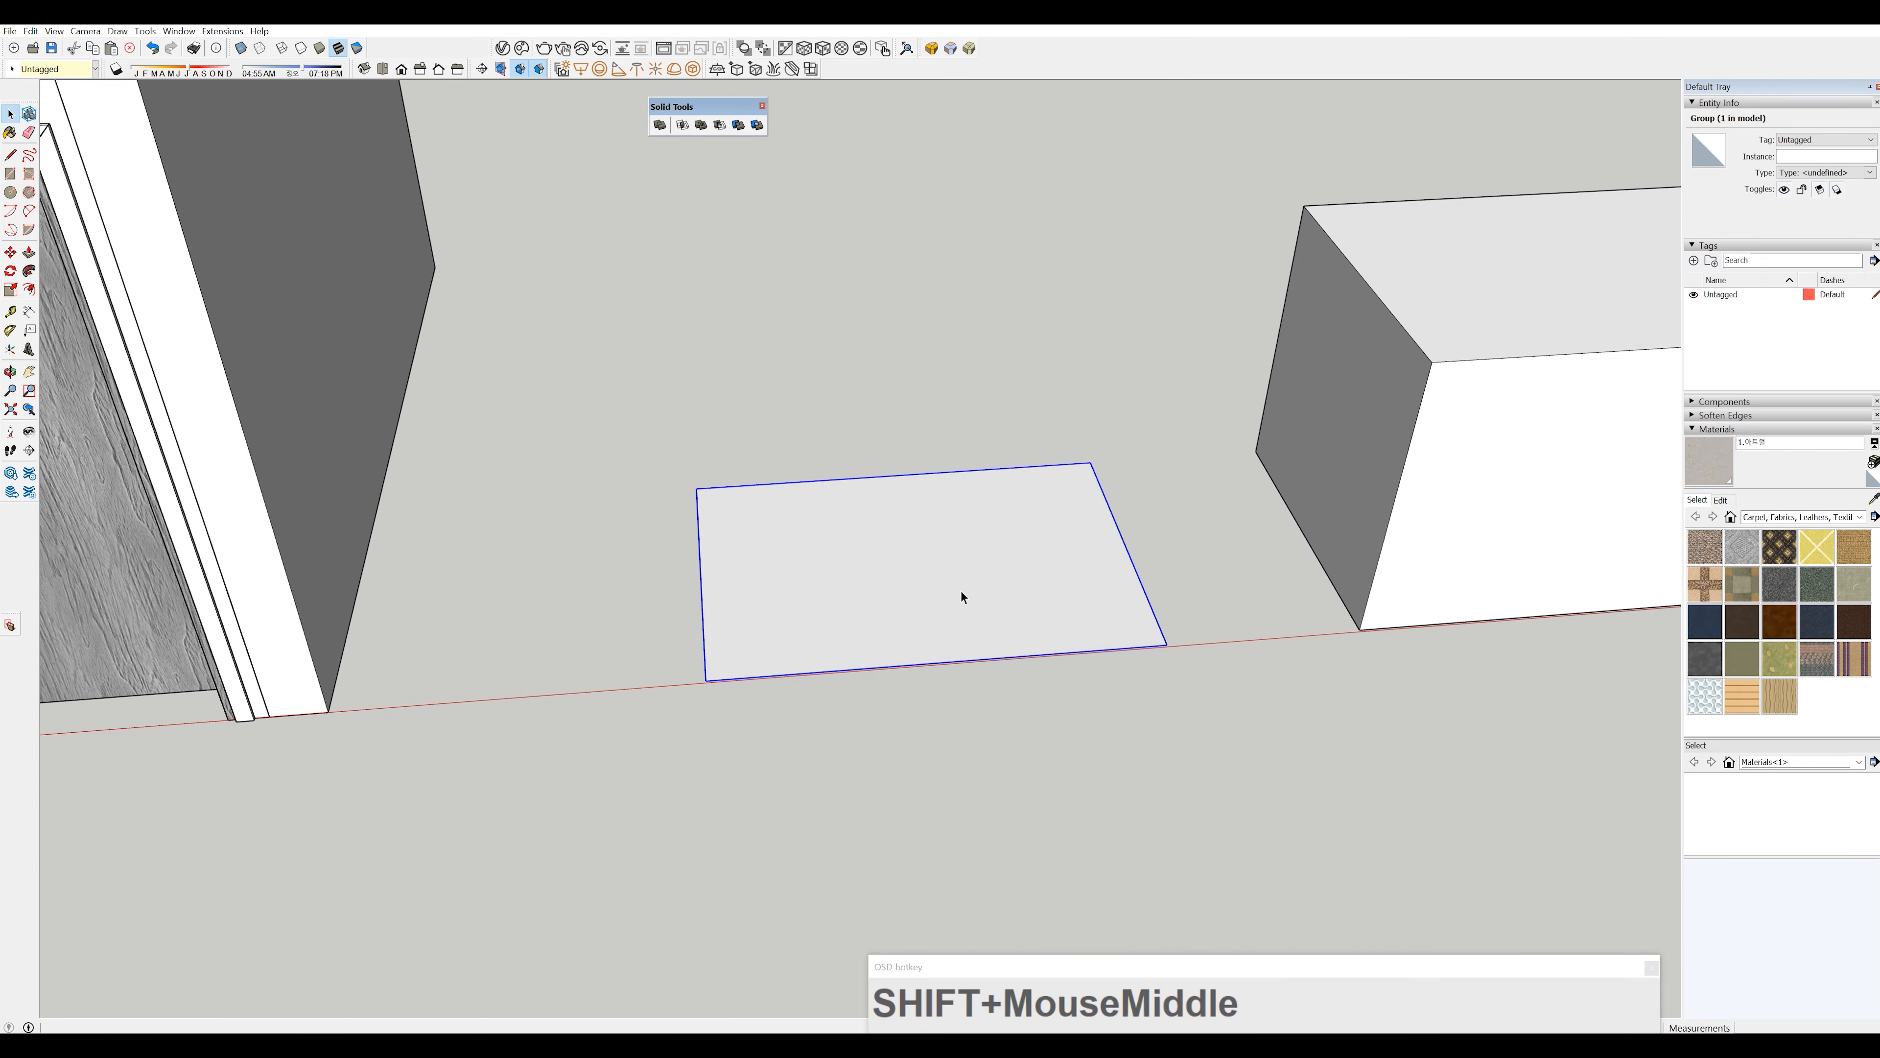
# - Examine the flat rectangle's group from several angles to judge whether it encloses any volume
pyautogui.scroll(1, 915, 607)
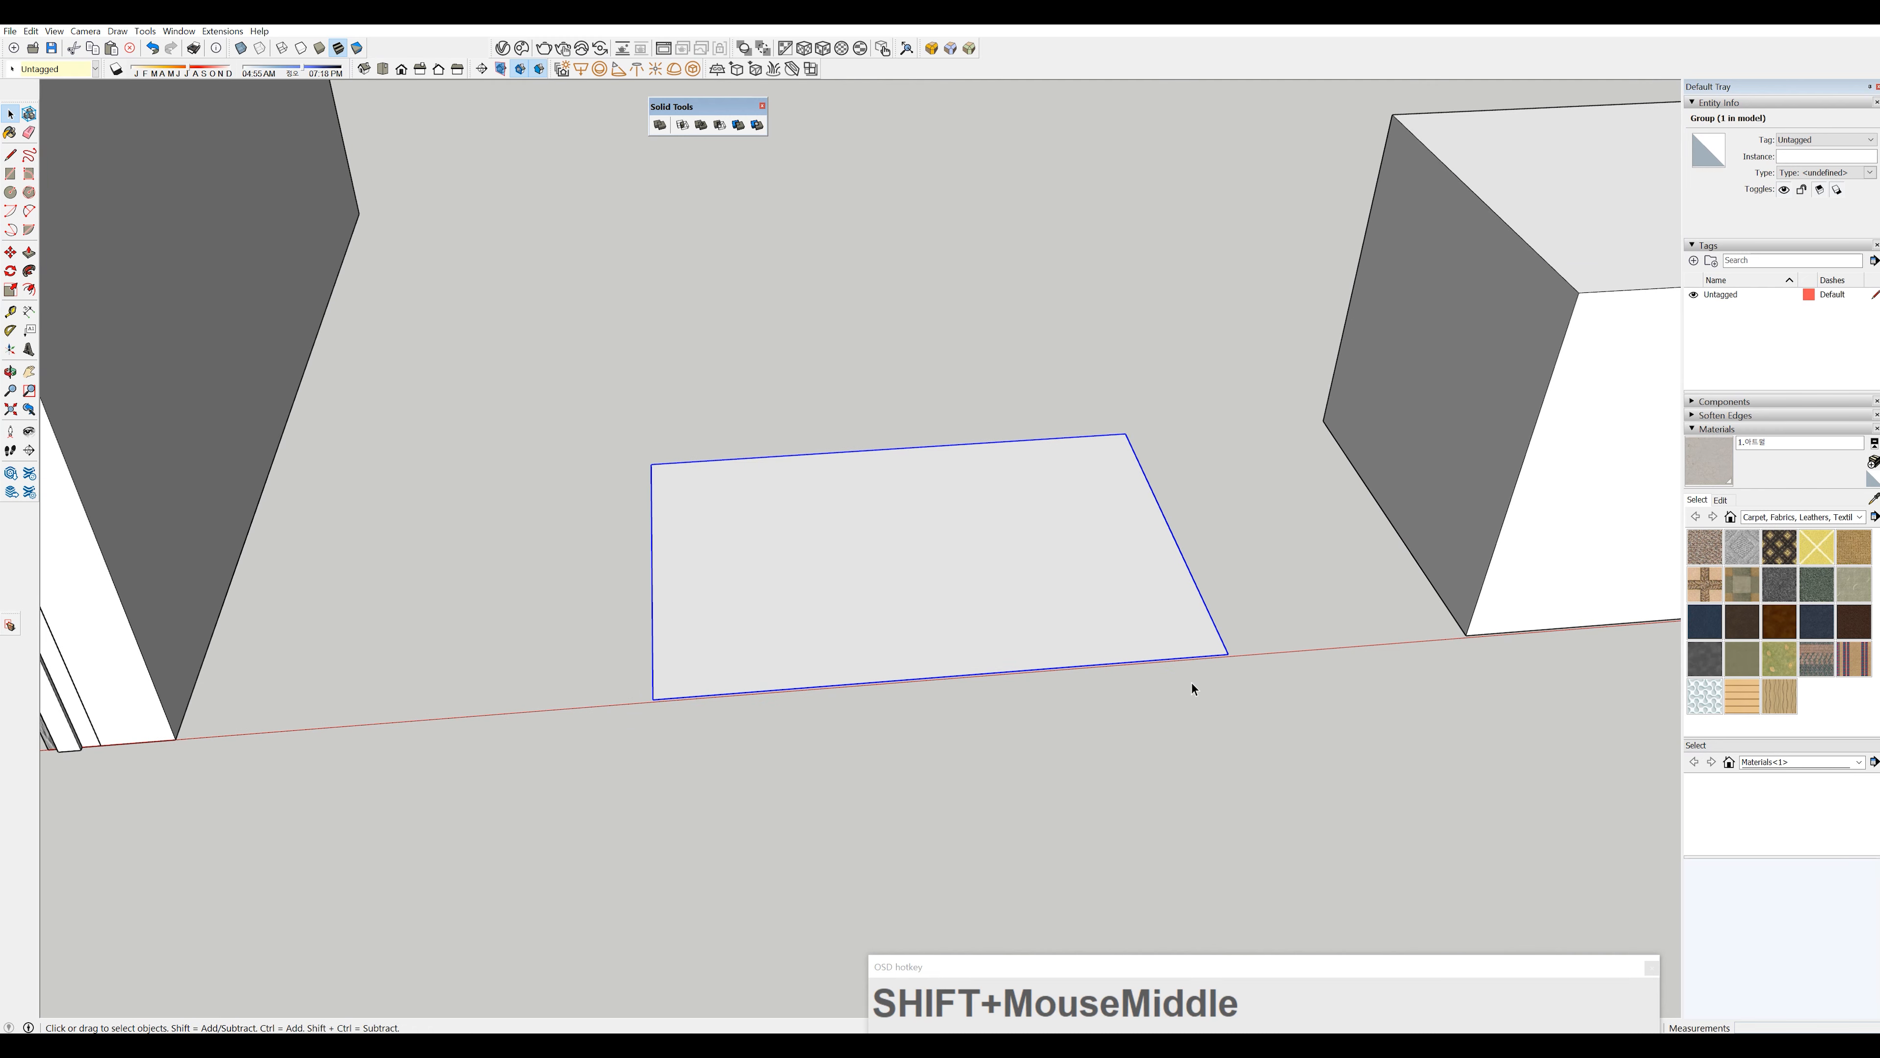
pyautogui.scroll(-3, 1125, 540)
pyautogui.scroll(3, 839, 680)
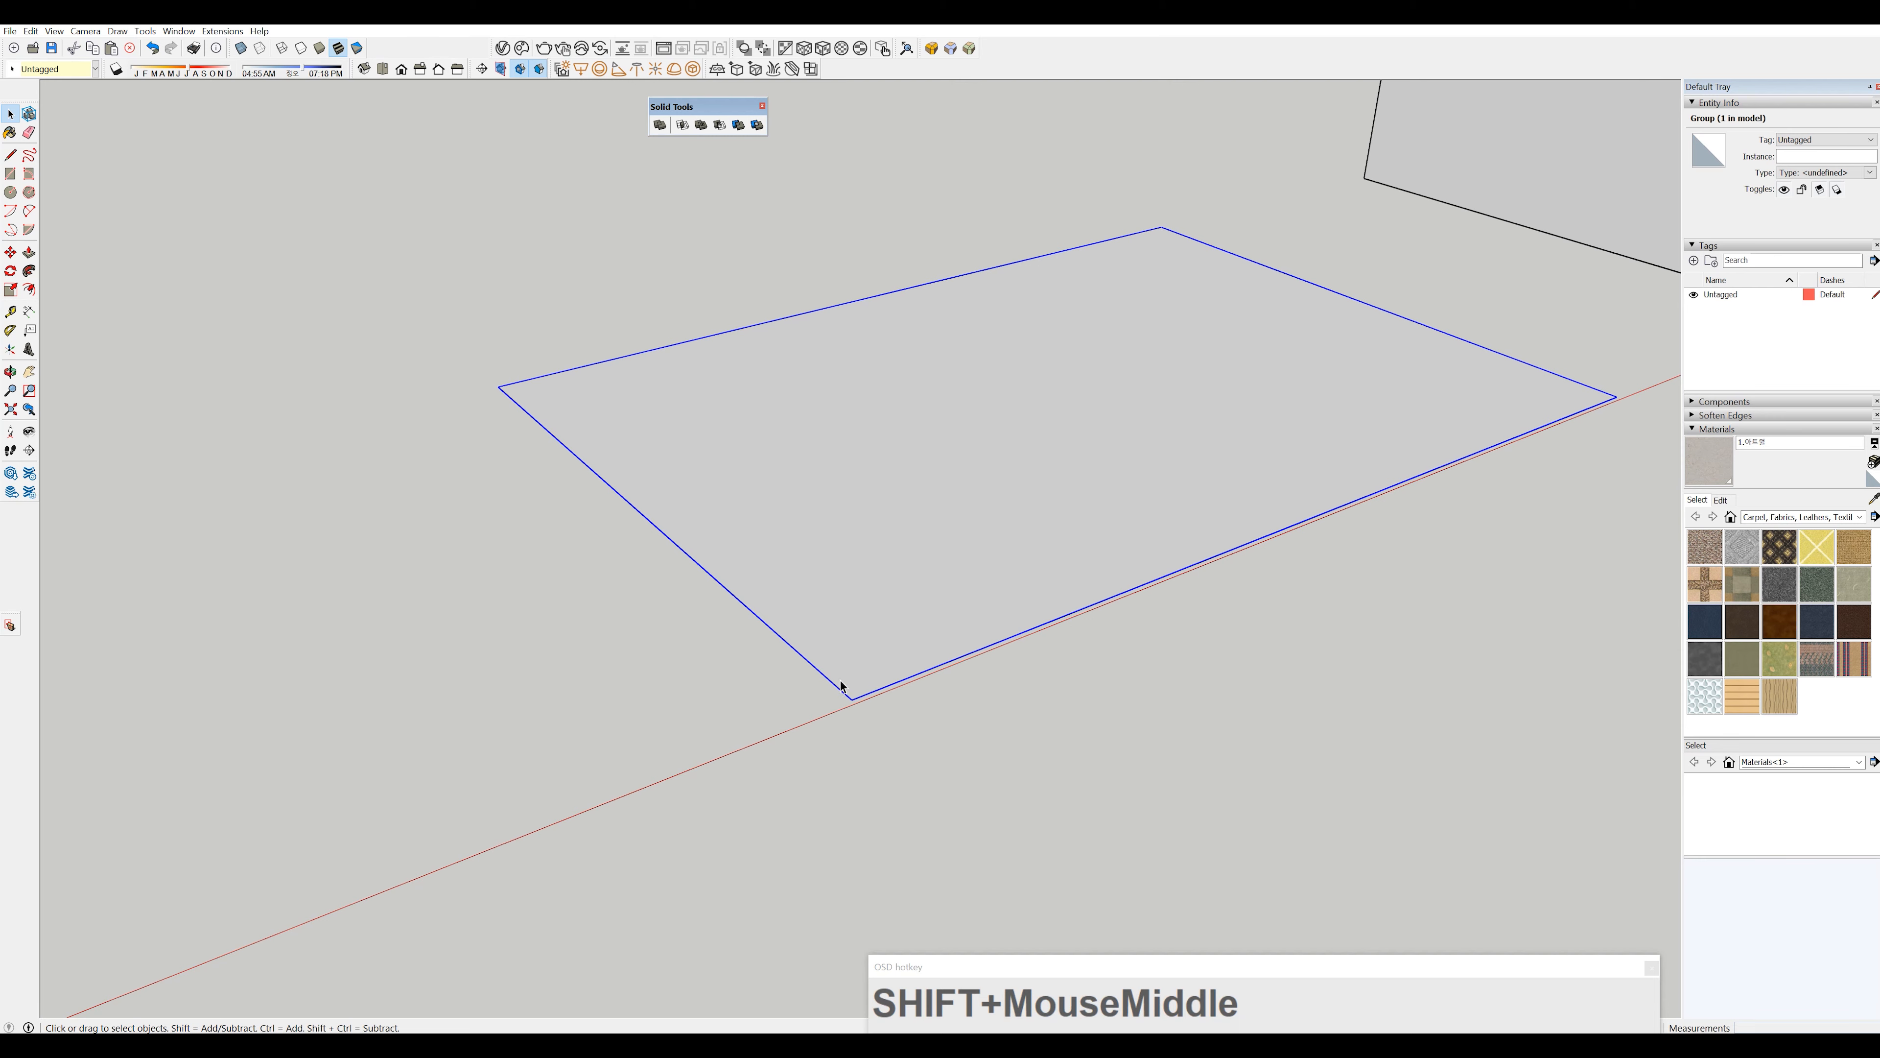
pyautogui.moveTo(1038, 609)
pyautogui.mouseDown(button='middle')
pyautogui.moveTo(831, 513)
pyautogui.moveTo(774, 531)
pyautogui.mouseUp(button='middle')
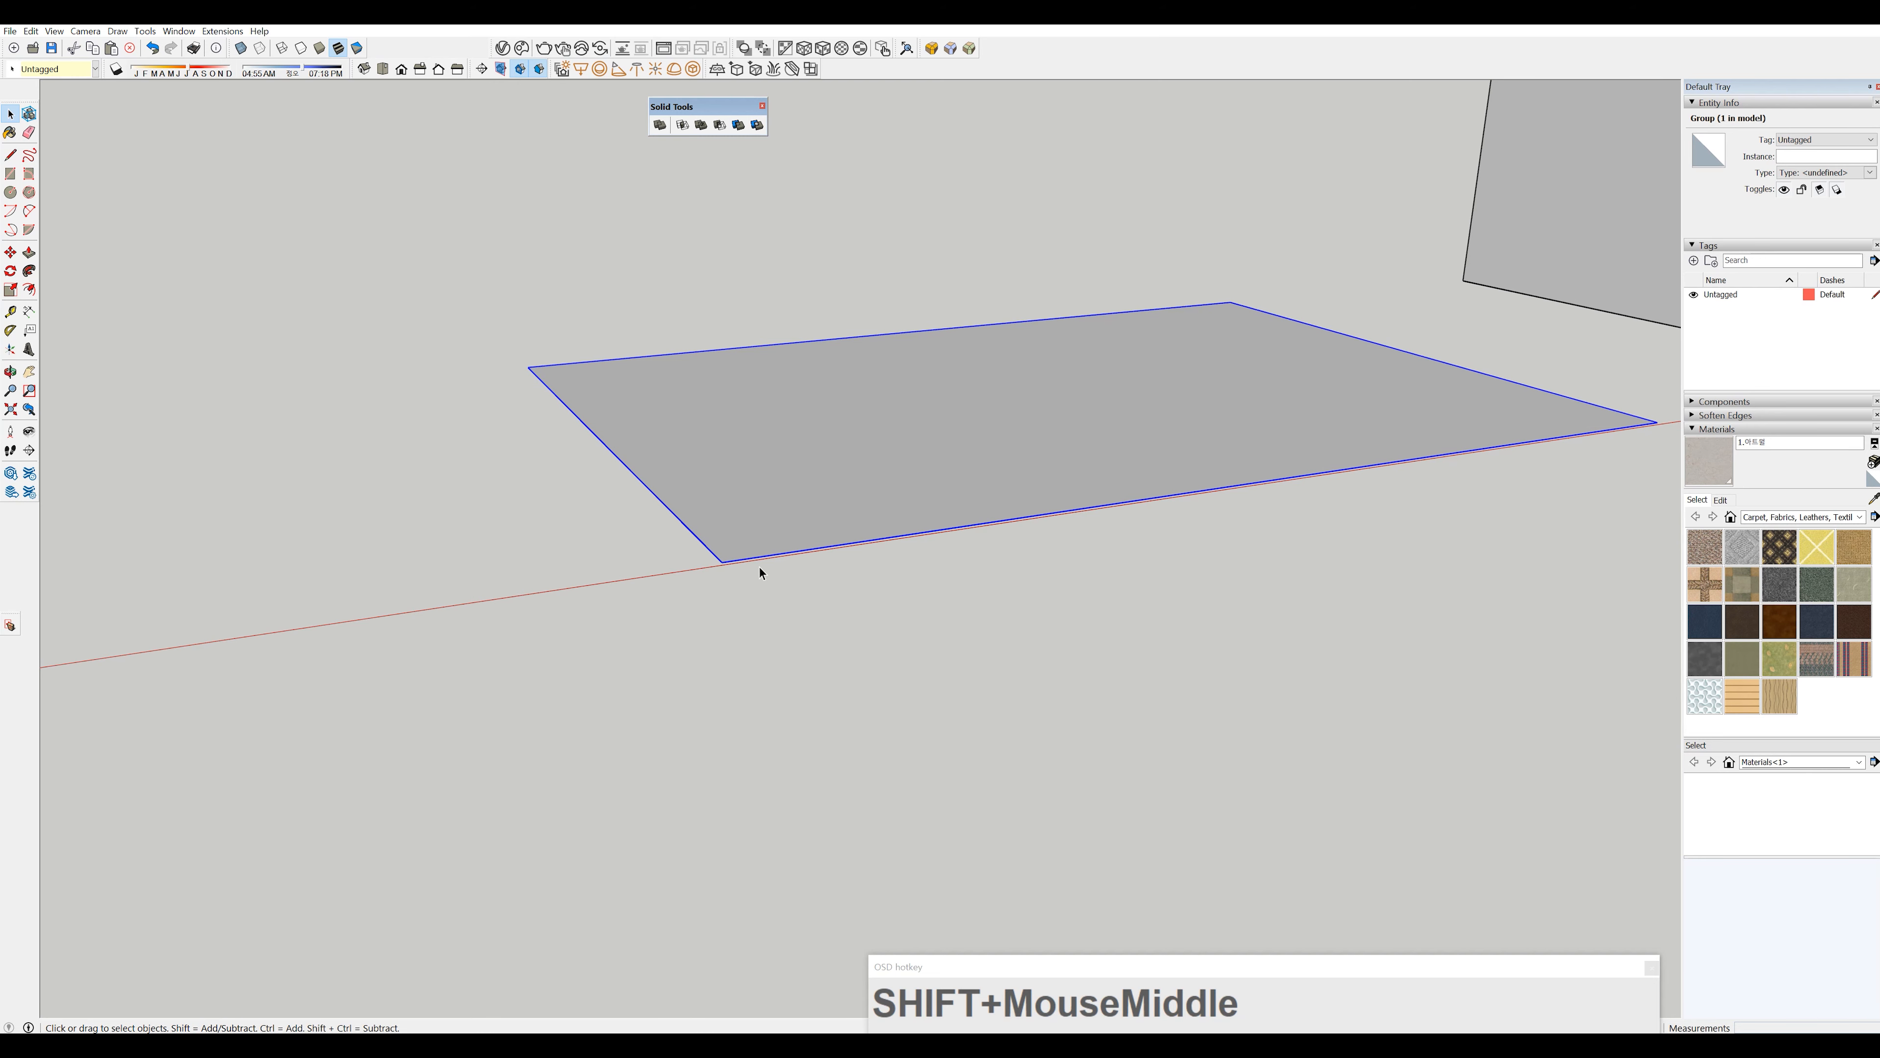
pyautogui.moveTo(922, 420); pyautogui.dragTo(800, 566, button='middle')
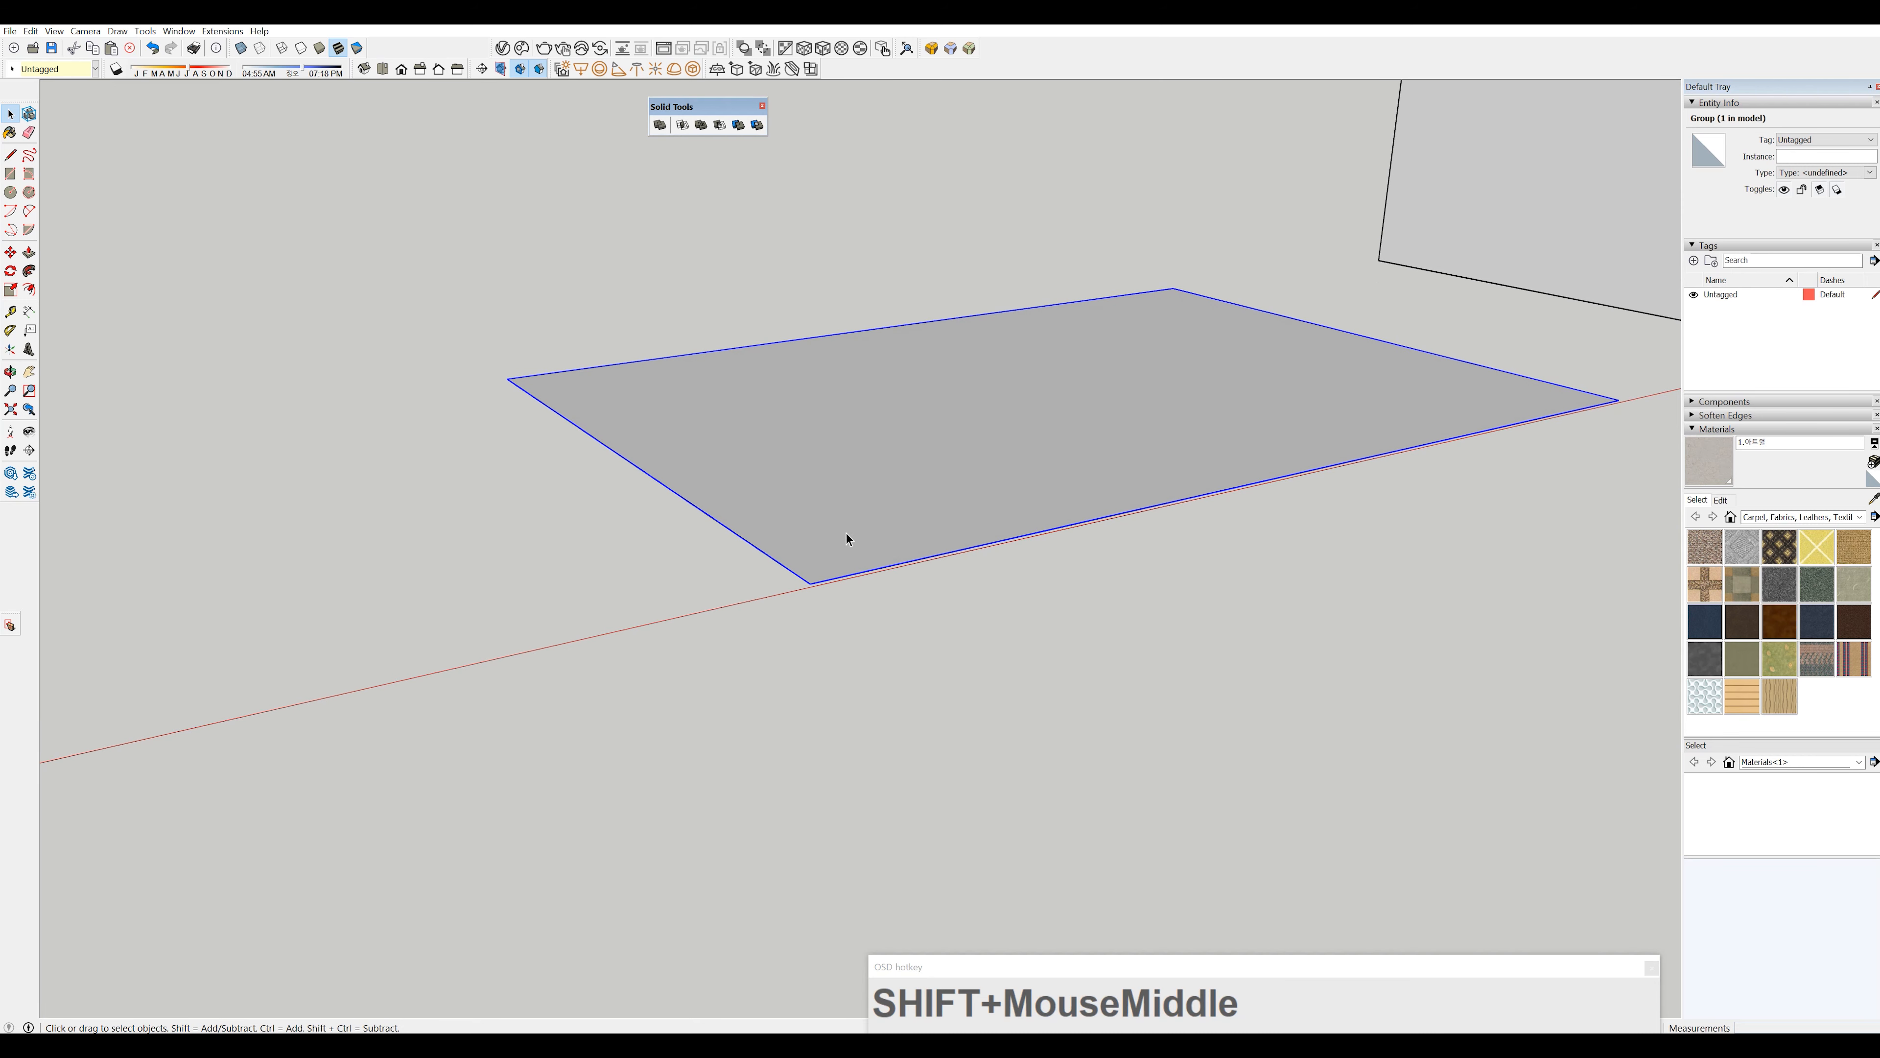
pyautogui.moveTo(847, 520); pyautogui.dragTo(999, 470, button='middle')
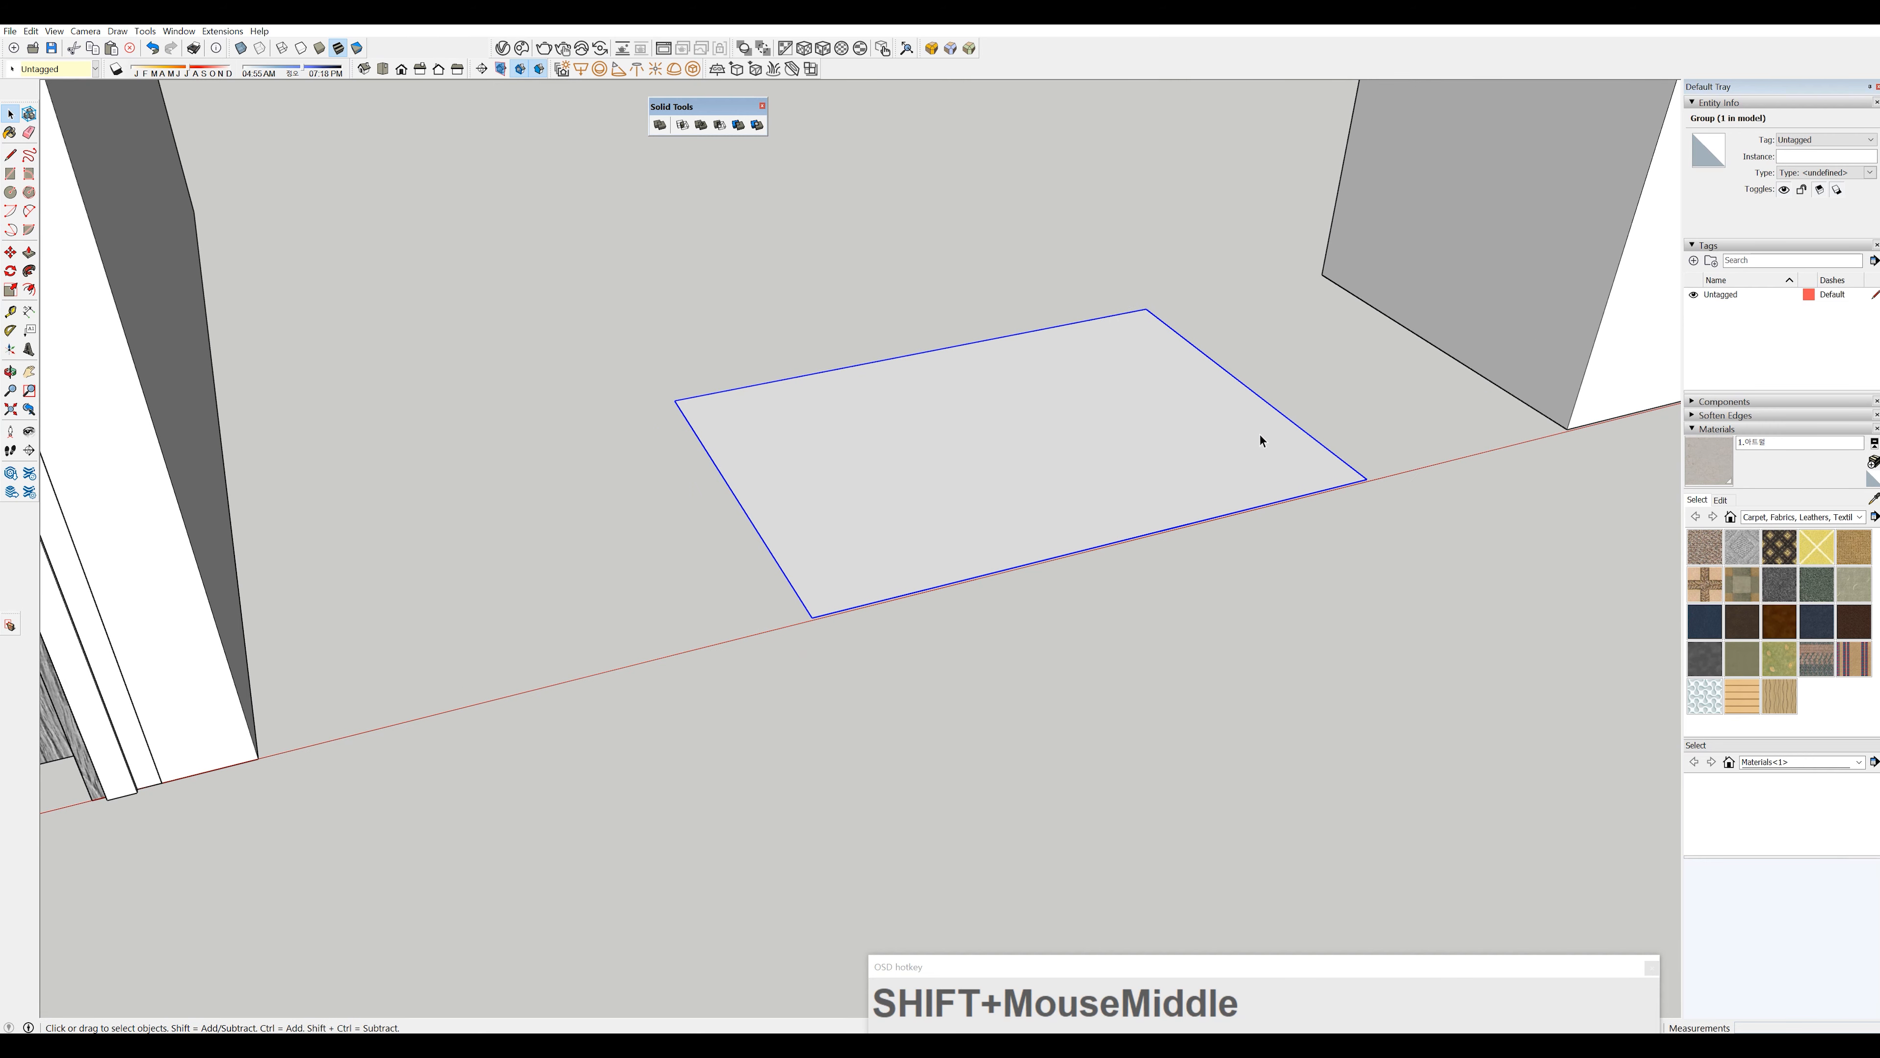
pyautogui.scroll(-1, 1259, 434)
pyautogui.keyDown('shift'); pyautogui.moveTo(1259, 433); pyautogui.dragTo(1007, 566, button='middle'); pyautogui.keyUp('shift')
pyautogui.scroll(1, 1142, 485)
pyautogui.scroll(-6, 1072, 468)
# - Select the open box and examine its missing top and thin walls from above and from the front
pyautogui.click(1247, 462)
pyautogui.keyDown('shift'); pyautogui.moveTo(1247, 462); pyautogui.dragTo(828, 511, button='middle'); pyautogui.keyUp('shift')
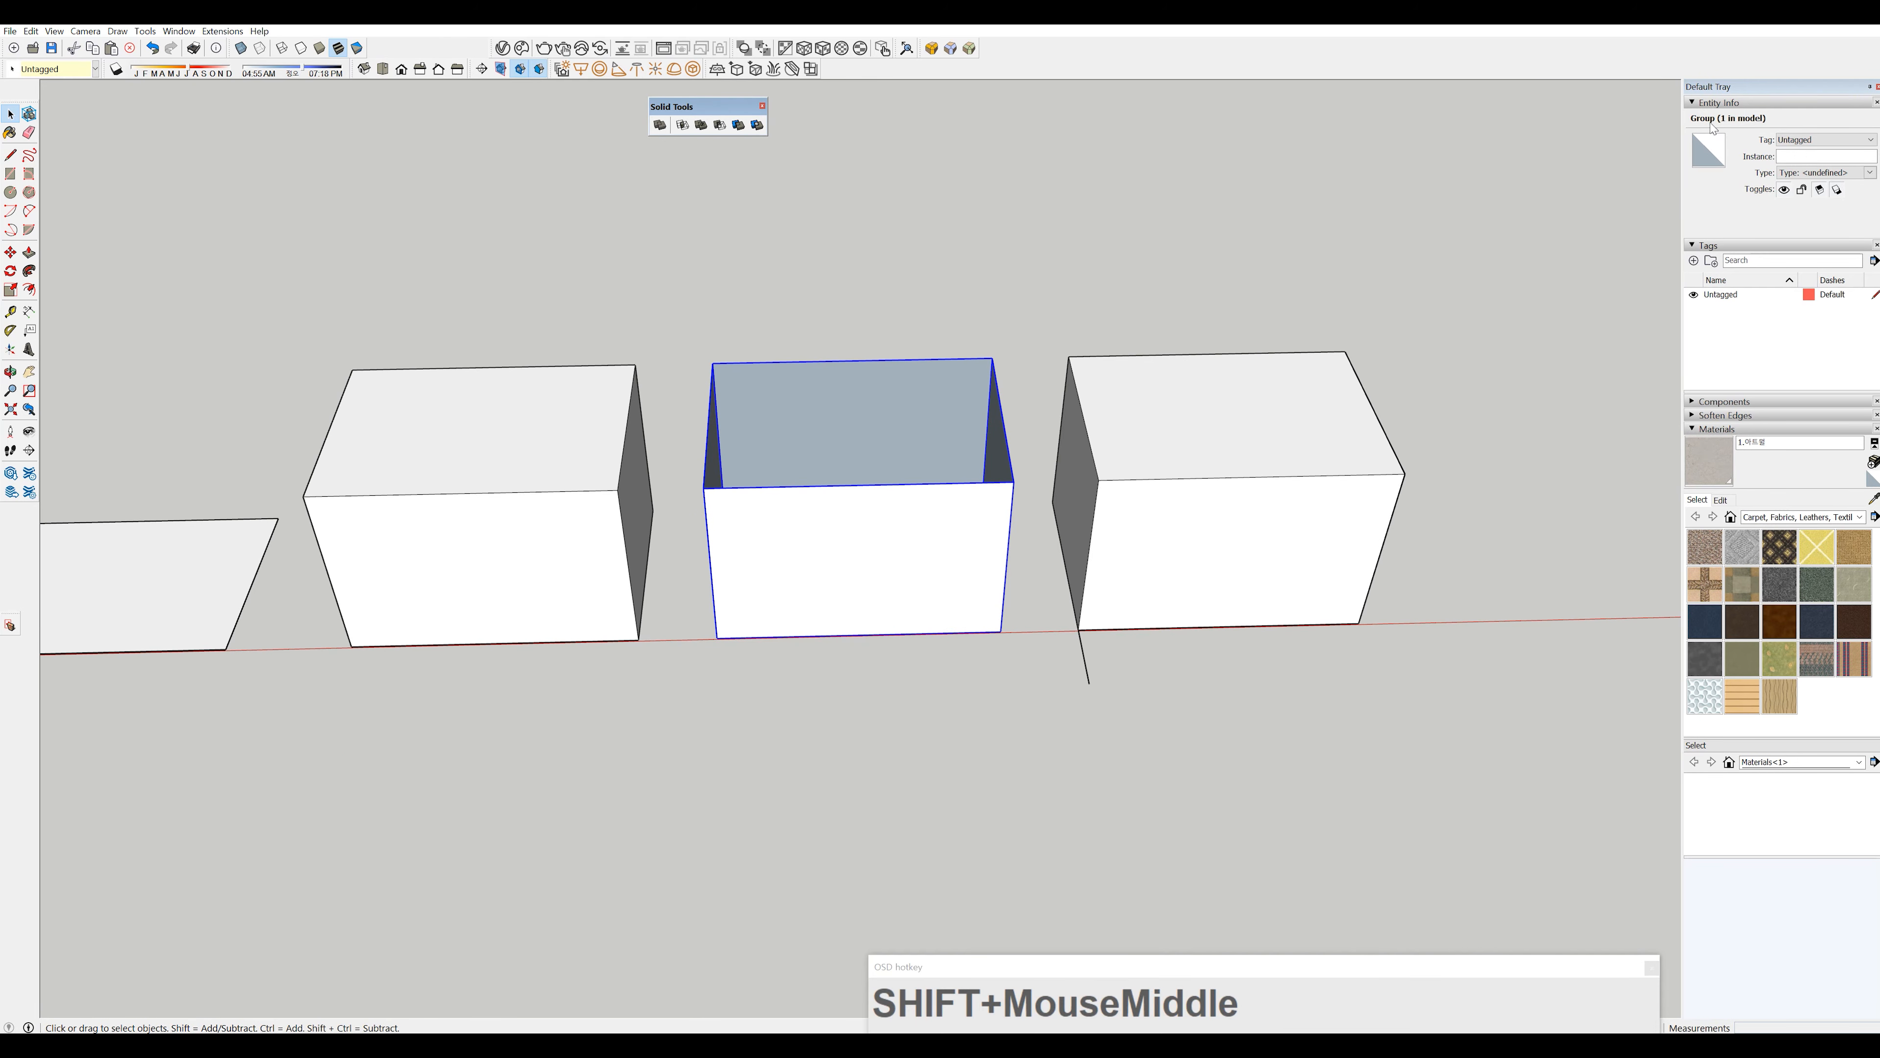
pyautogui.moveTo(857, 551)
pyautogui.mouseDown(button='middle')
pyautogui.moveTo(944, 680)
pyautogui.moveTo(877, 525)
pyautogui.moveTo(847, 516)
pyautogui.mouseUp(button='middle')
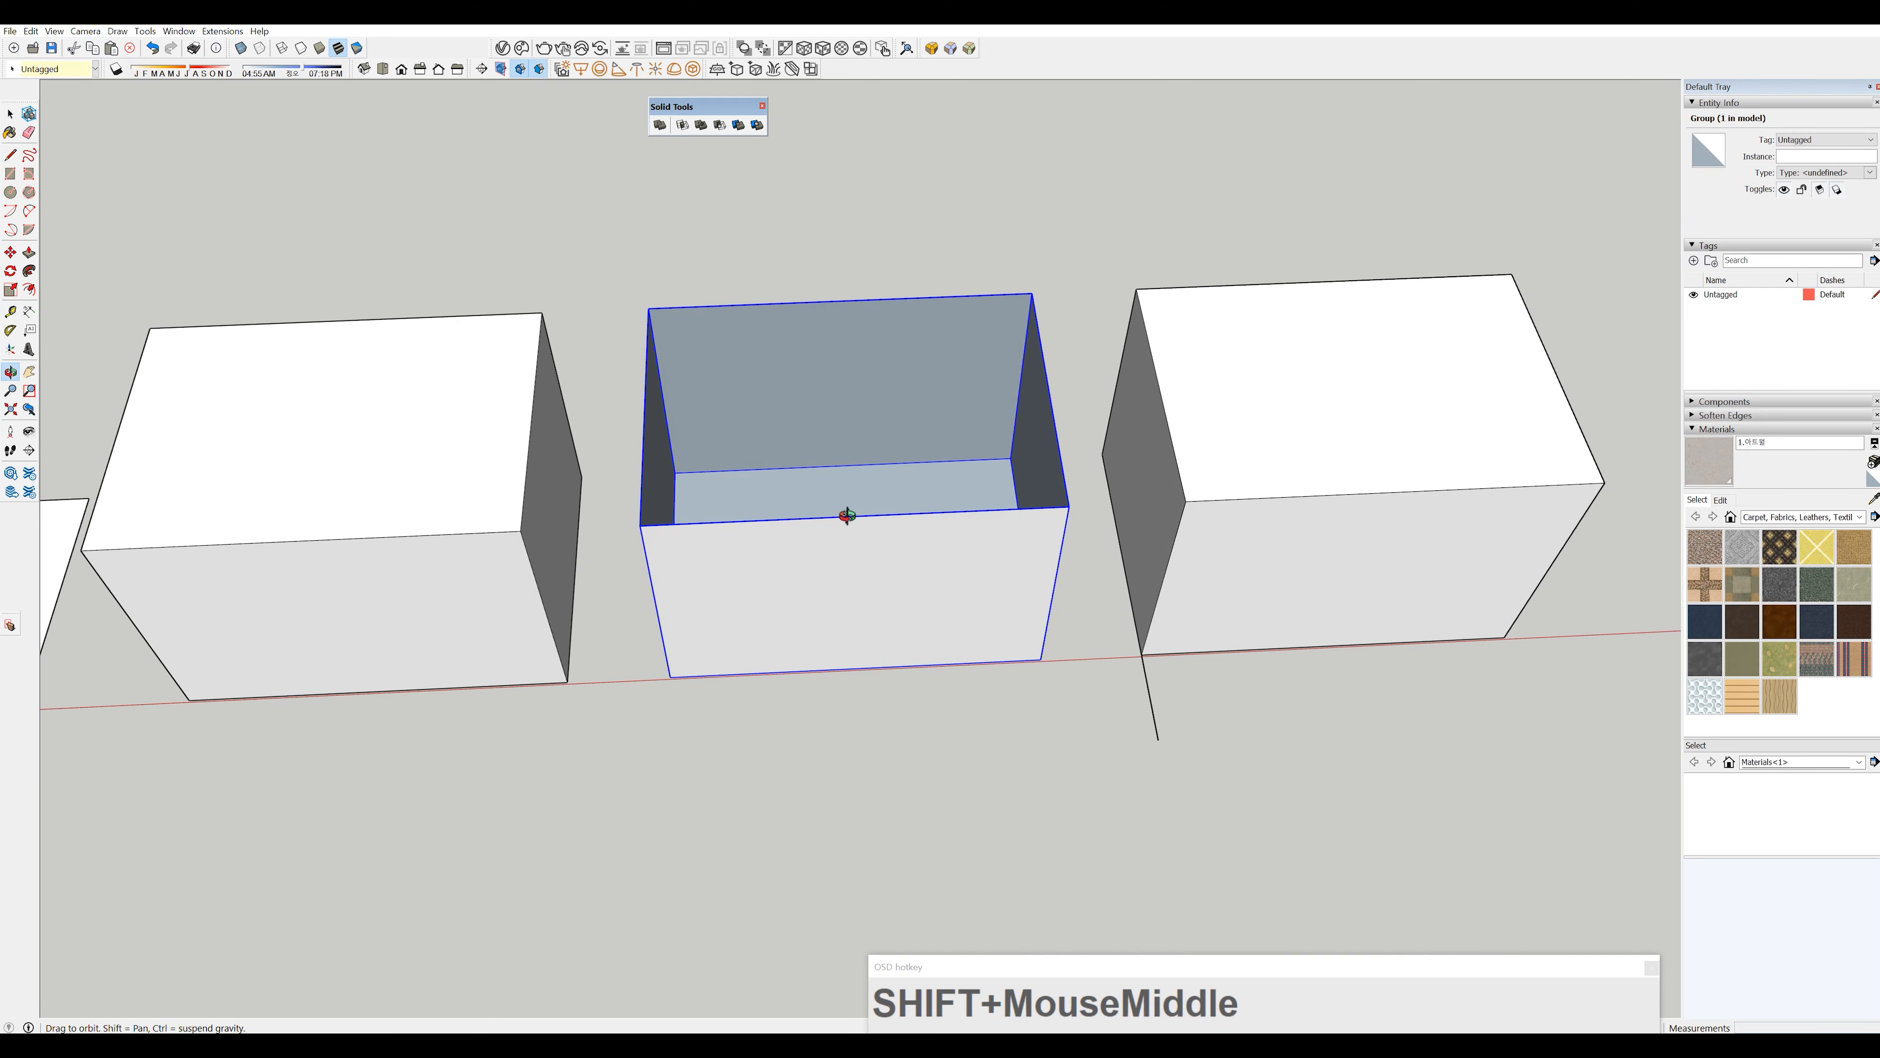
pyautogui.scroll(2, 782, 388)
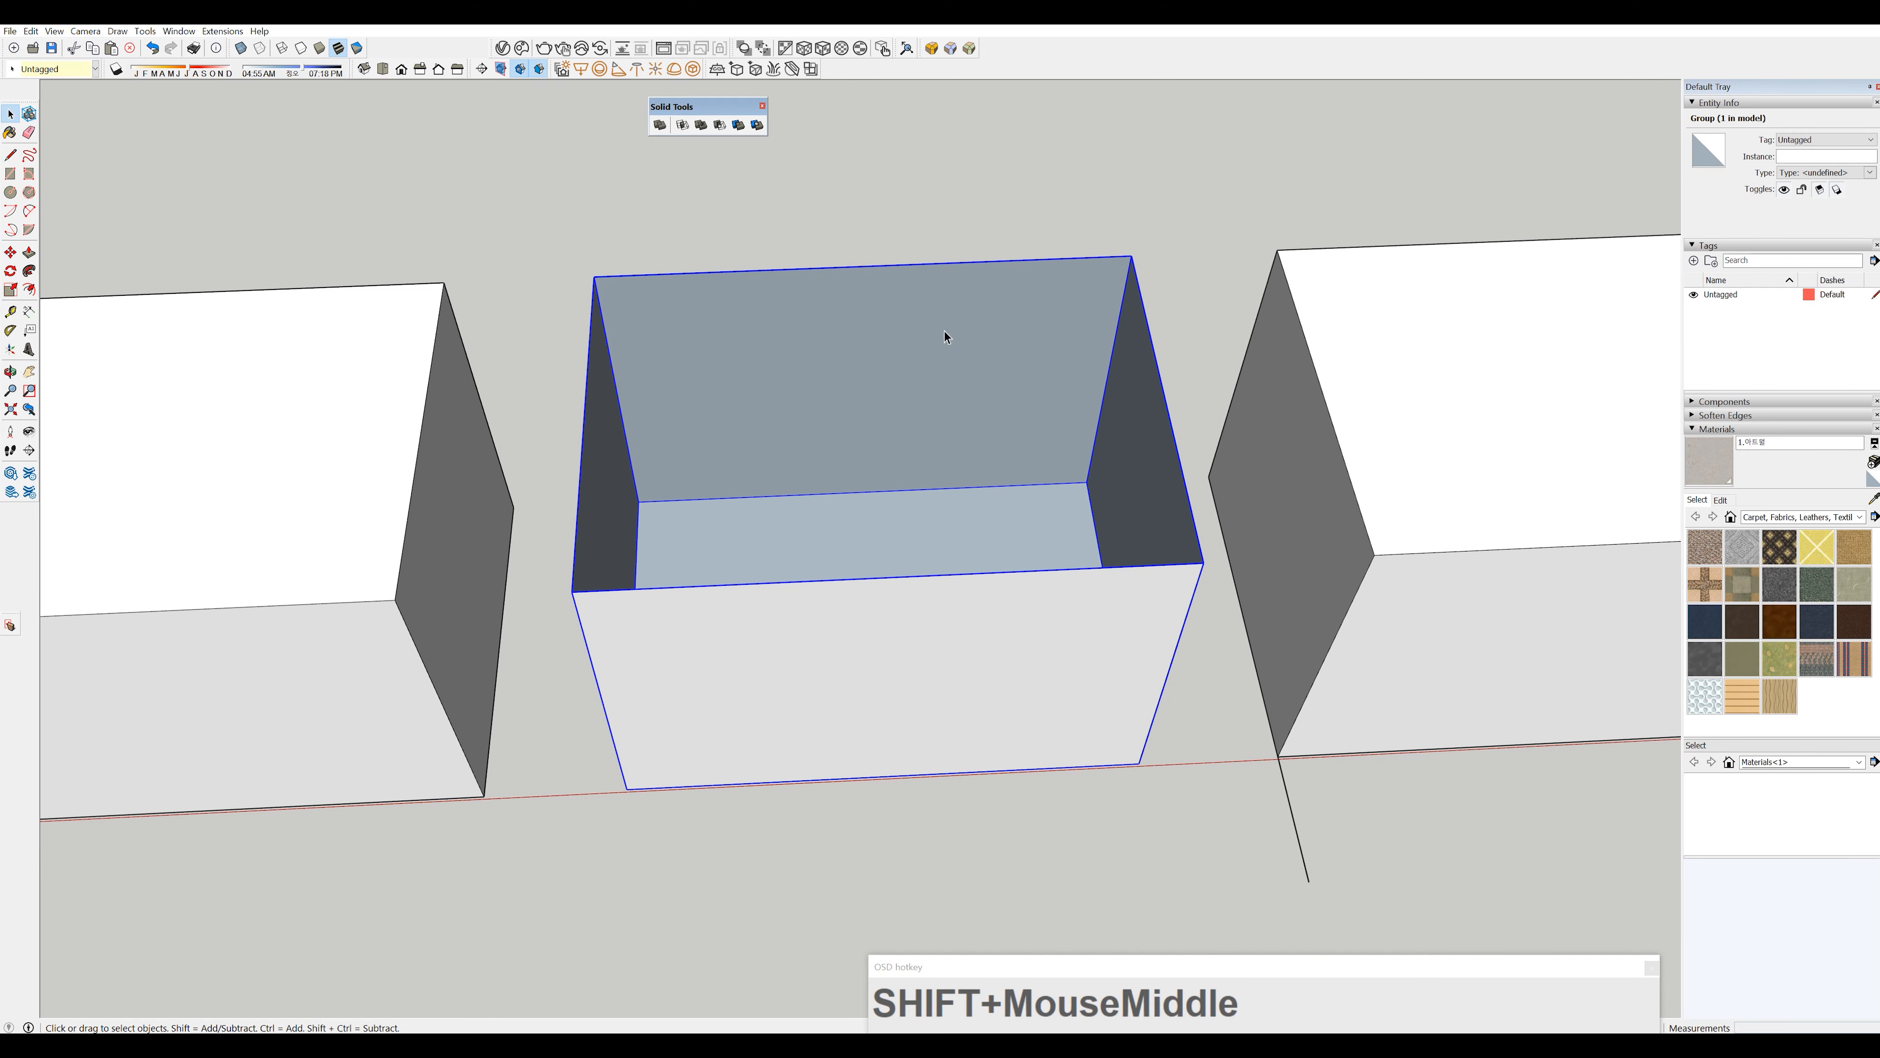
pyautogui.moveTo(699, 507)
pyautogui.mouseDown(button='middle')
pyautogui.moveTo(797, 664)
pyautogui.moveTo(786, 417)
pyautogui.moveTo(628, 502)
pyautogui.mouseUp(button='middle')
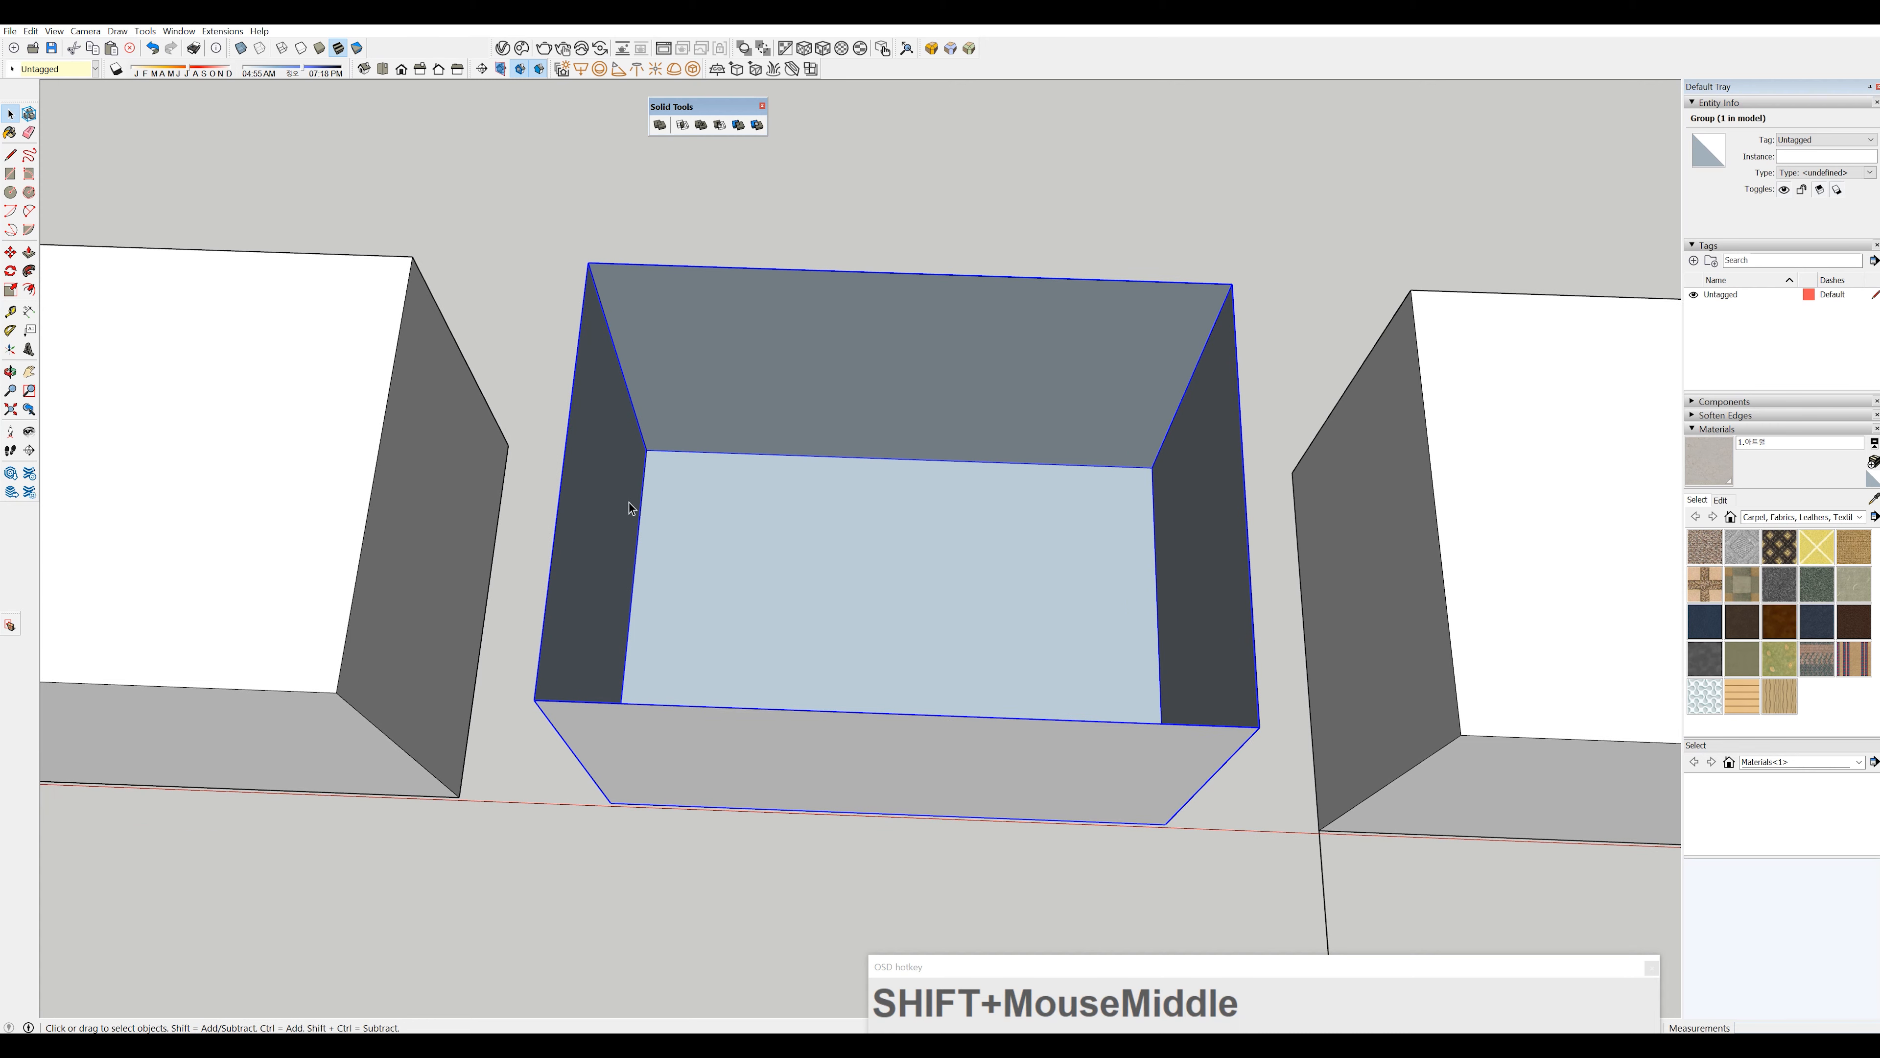
pyautogui.scroll(-3, 1003, 567)
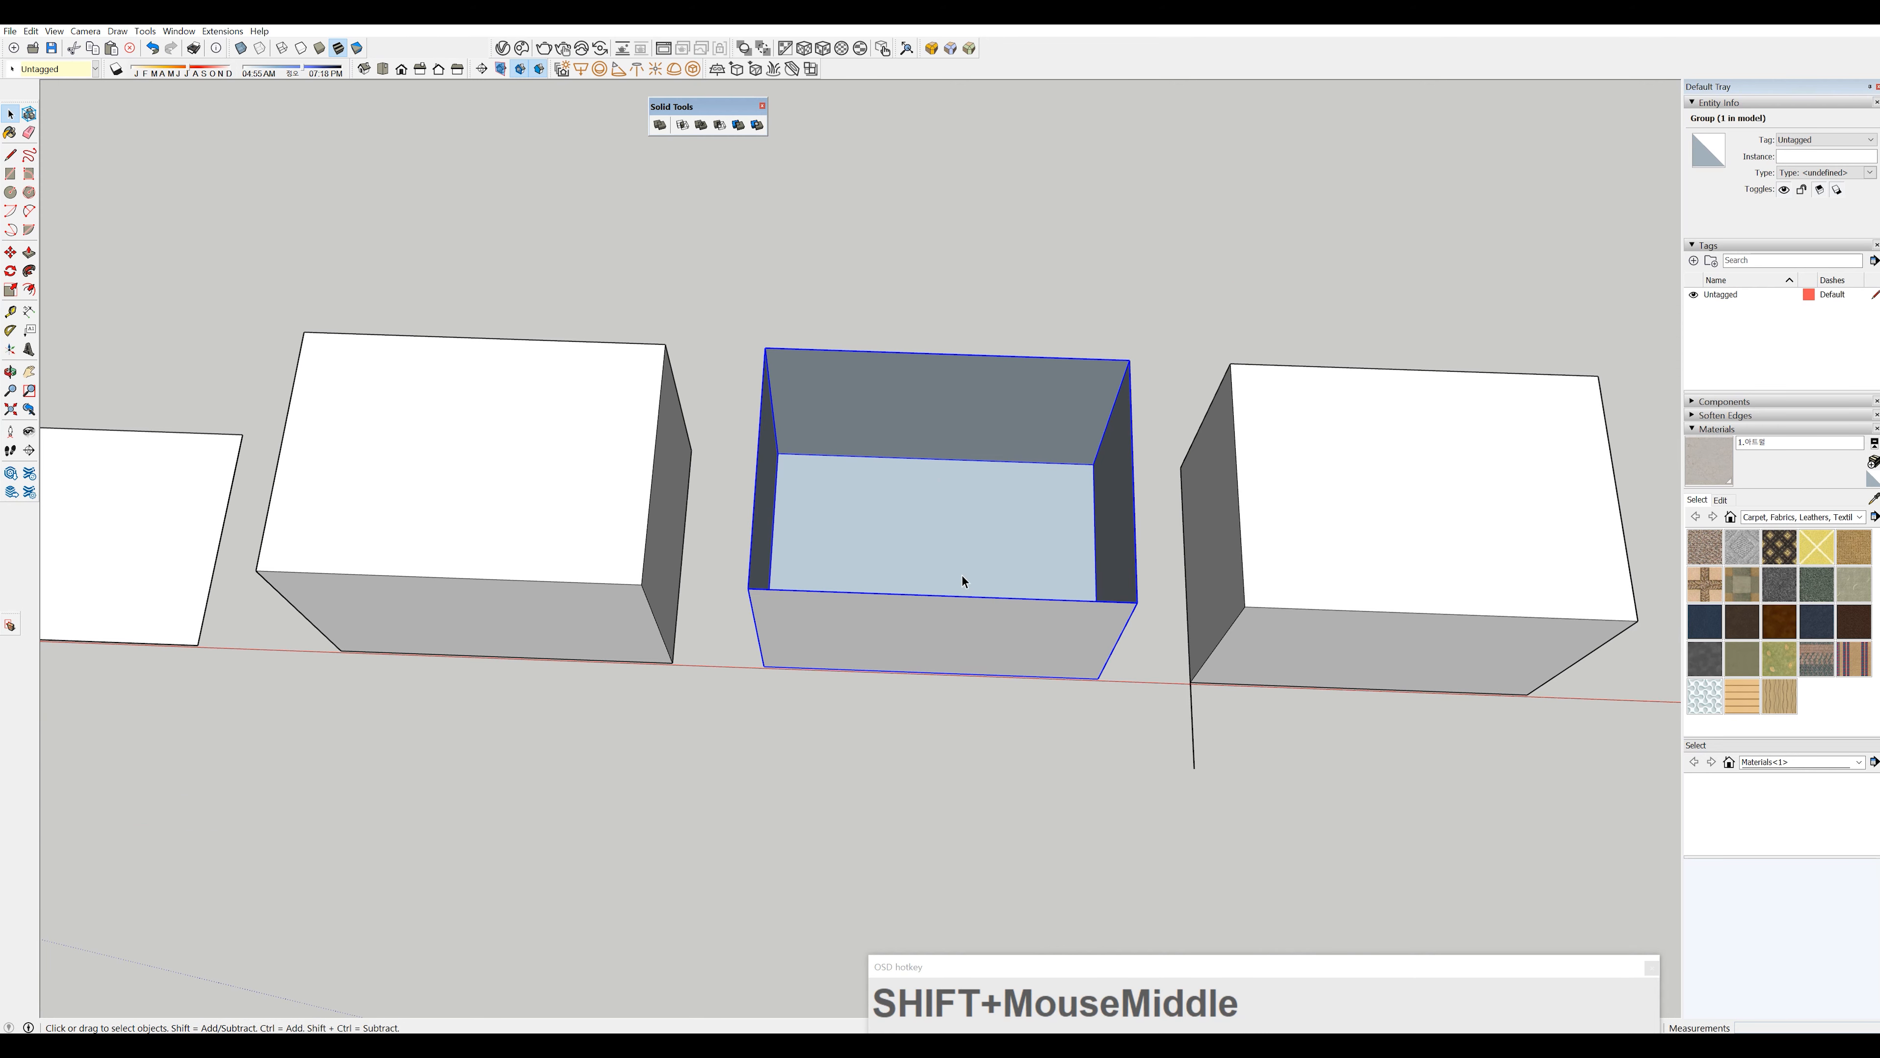
pyautogui.moveTo(1139, 475); pyautogui.dragTo(953, 327, button='middle')
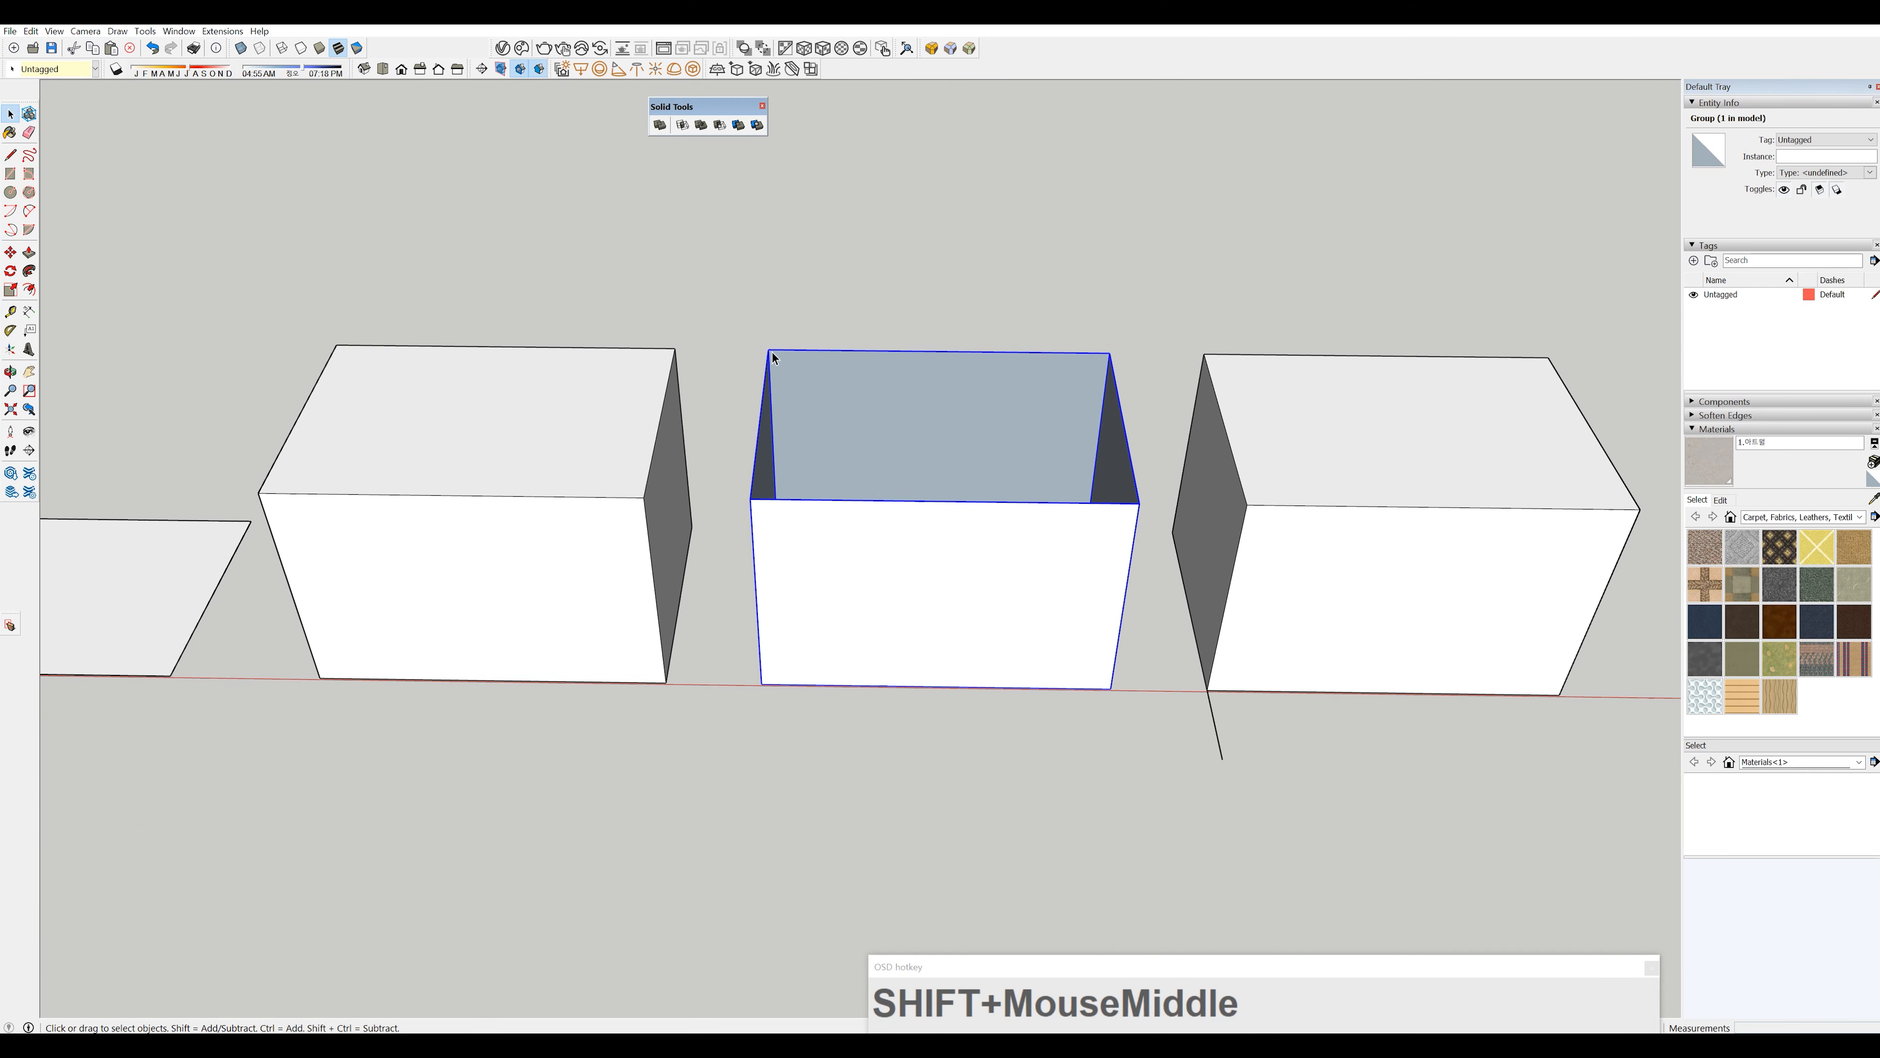
pyautogui.scroll(2, 1060, 657)
pyautogui.scroll(-2, 933, 612)
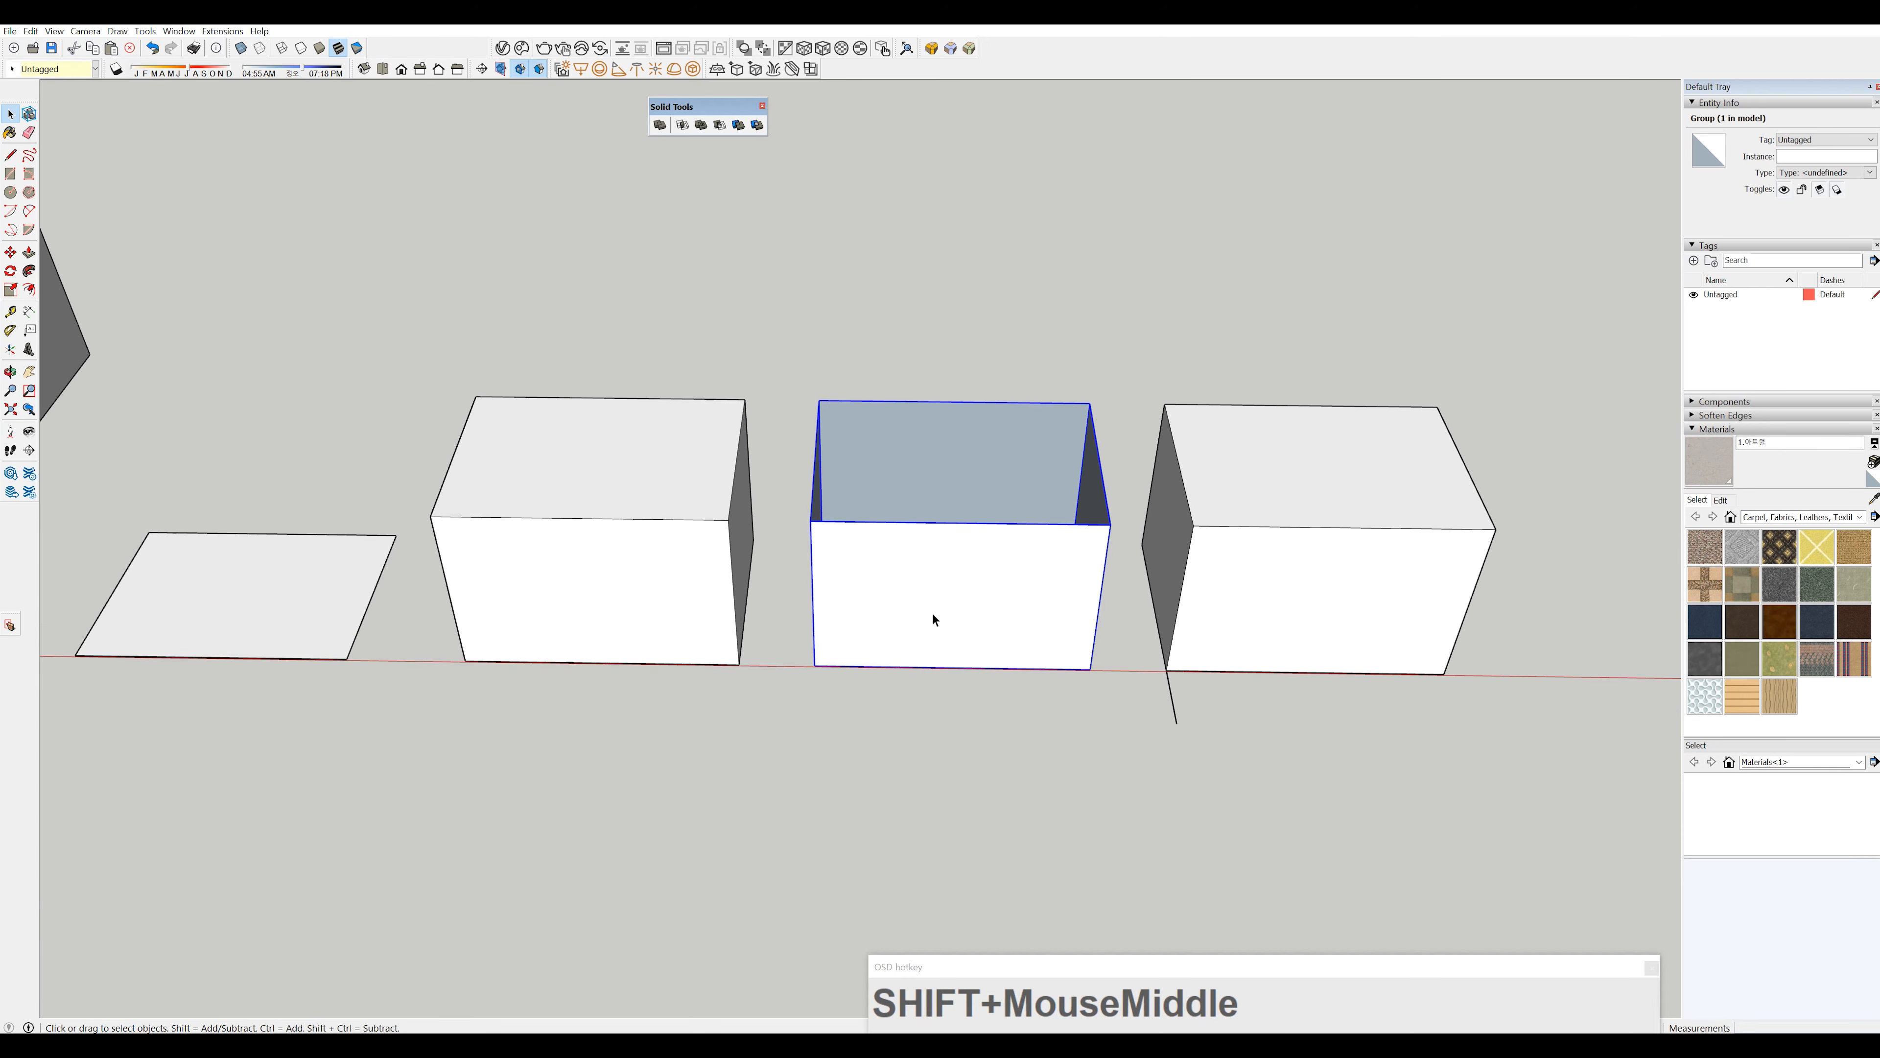
pyautogui.moveTo(940, 613); pyautogui.dragTo(953, 453, button='middle')
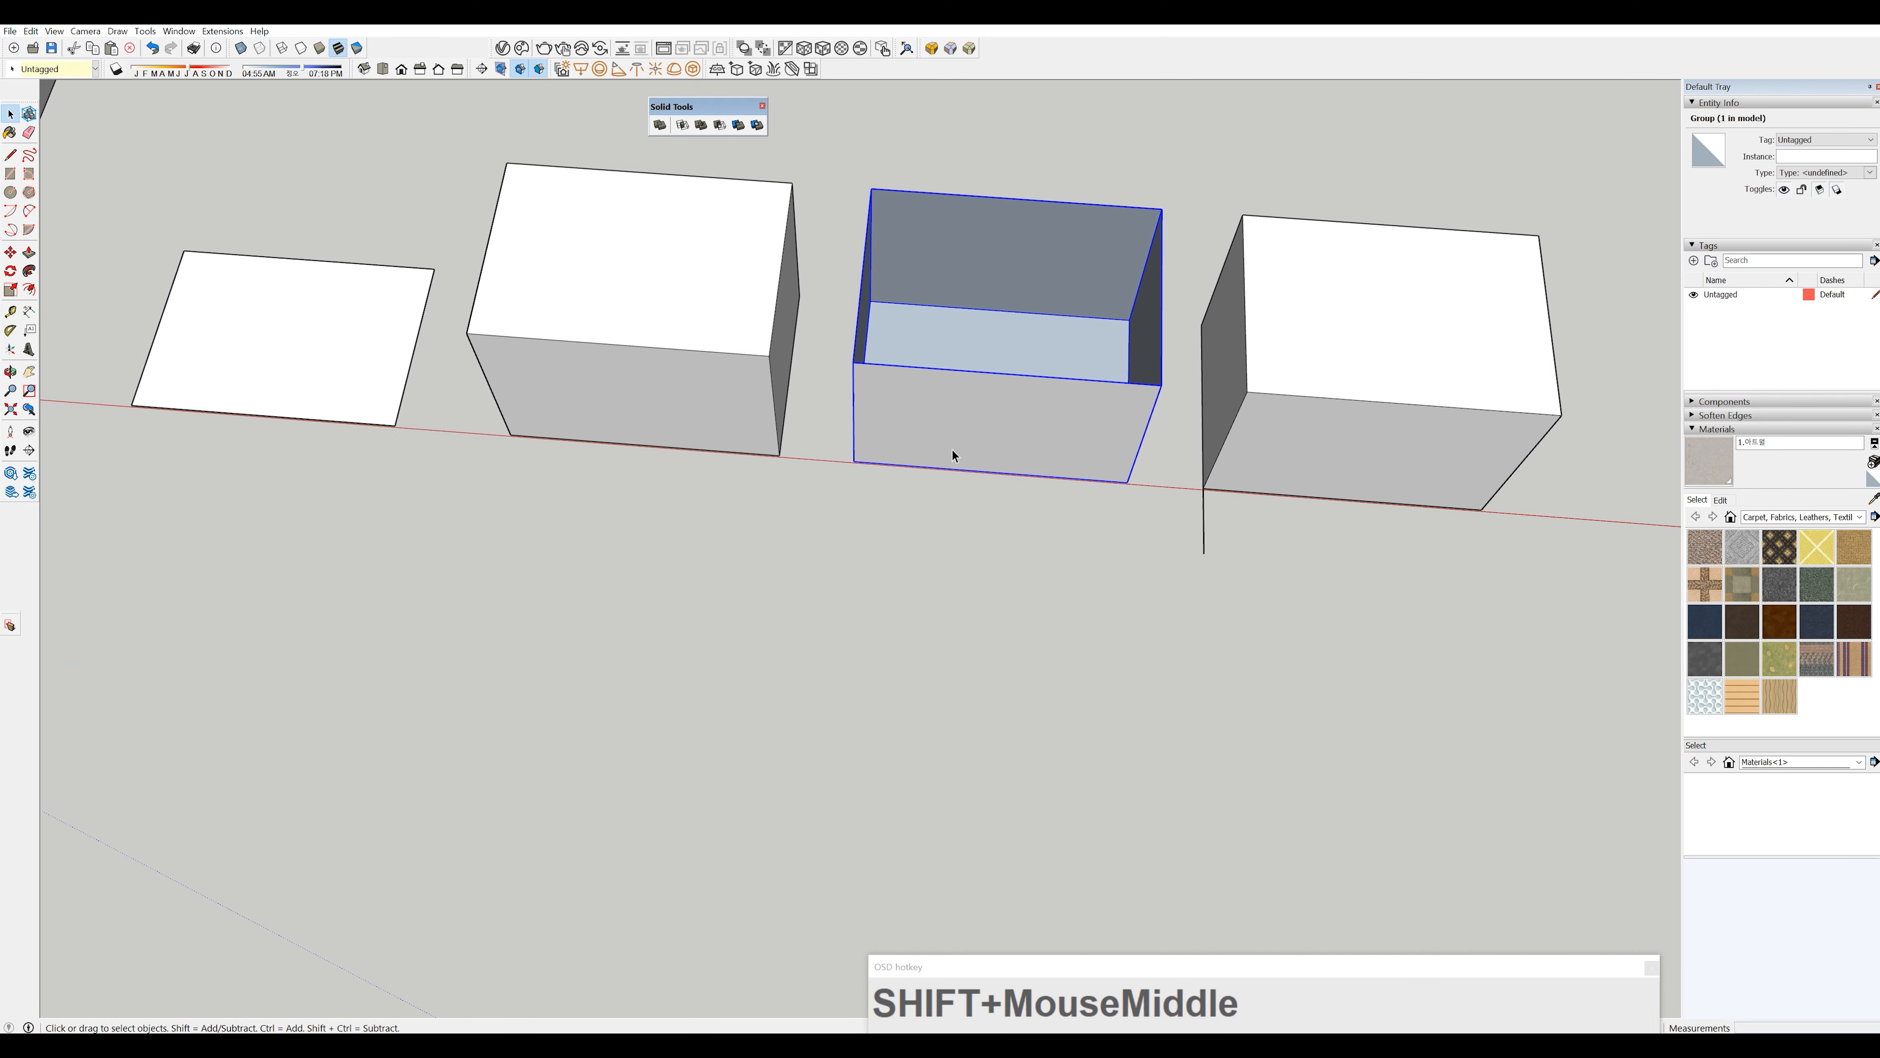
# - Draw a rectangle on the ground in front of the open box and push-pull it up into a thin slab
pyautogui.press('r')
pyautogui.click(825, 724)
pyautogui.click(1128, 547)
pyautogui.press('space')
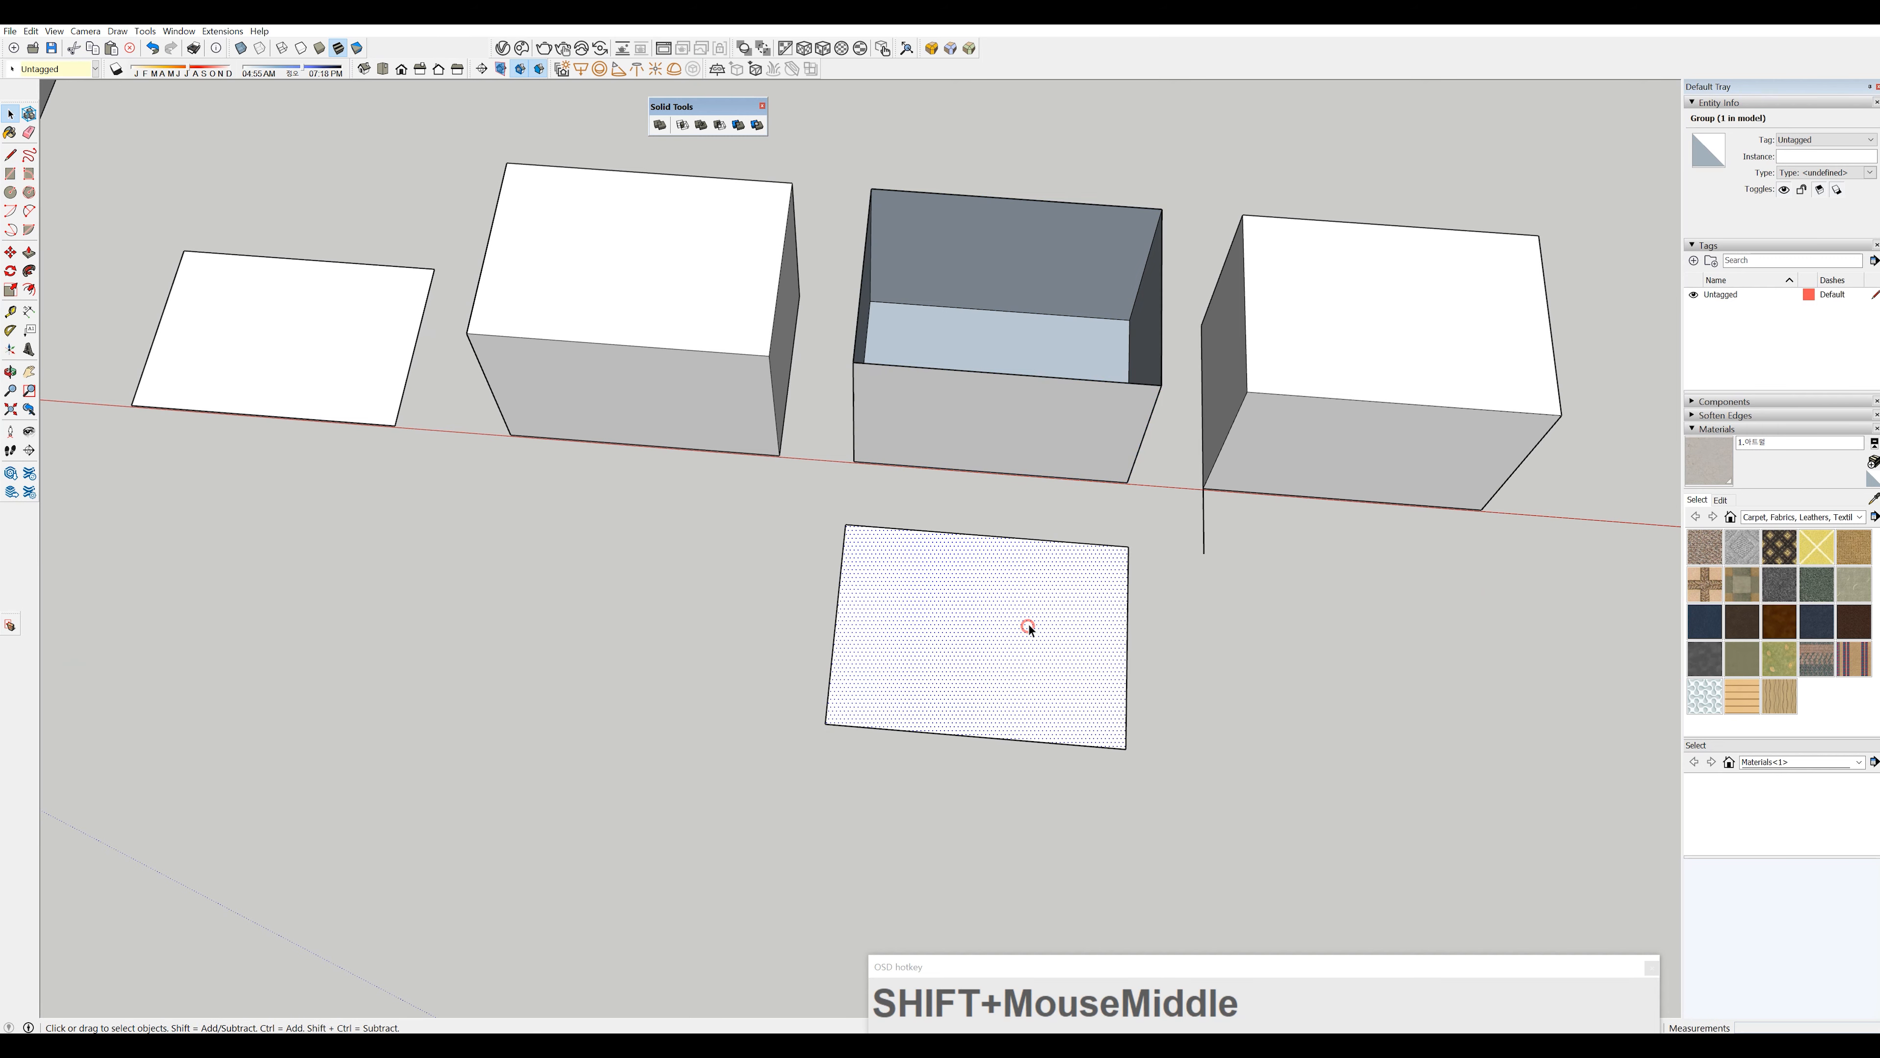
pyautogui.click(1034, 631)
pyautogui.press('p')
pyautogui.click(1034, 626)
pyautogui.click(1033, 616)
pyautogui.press('space')
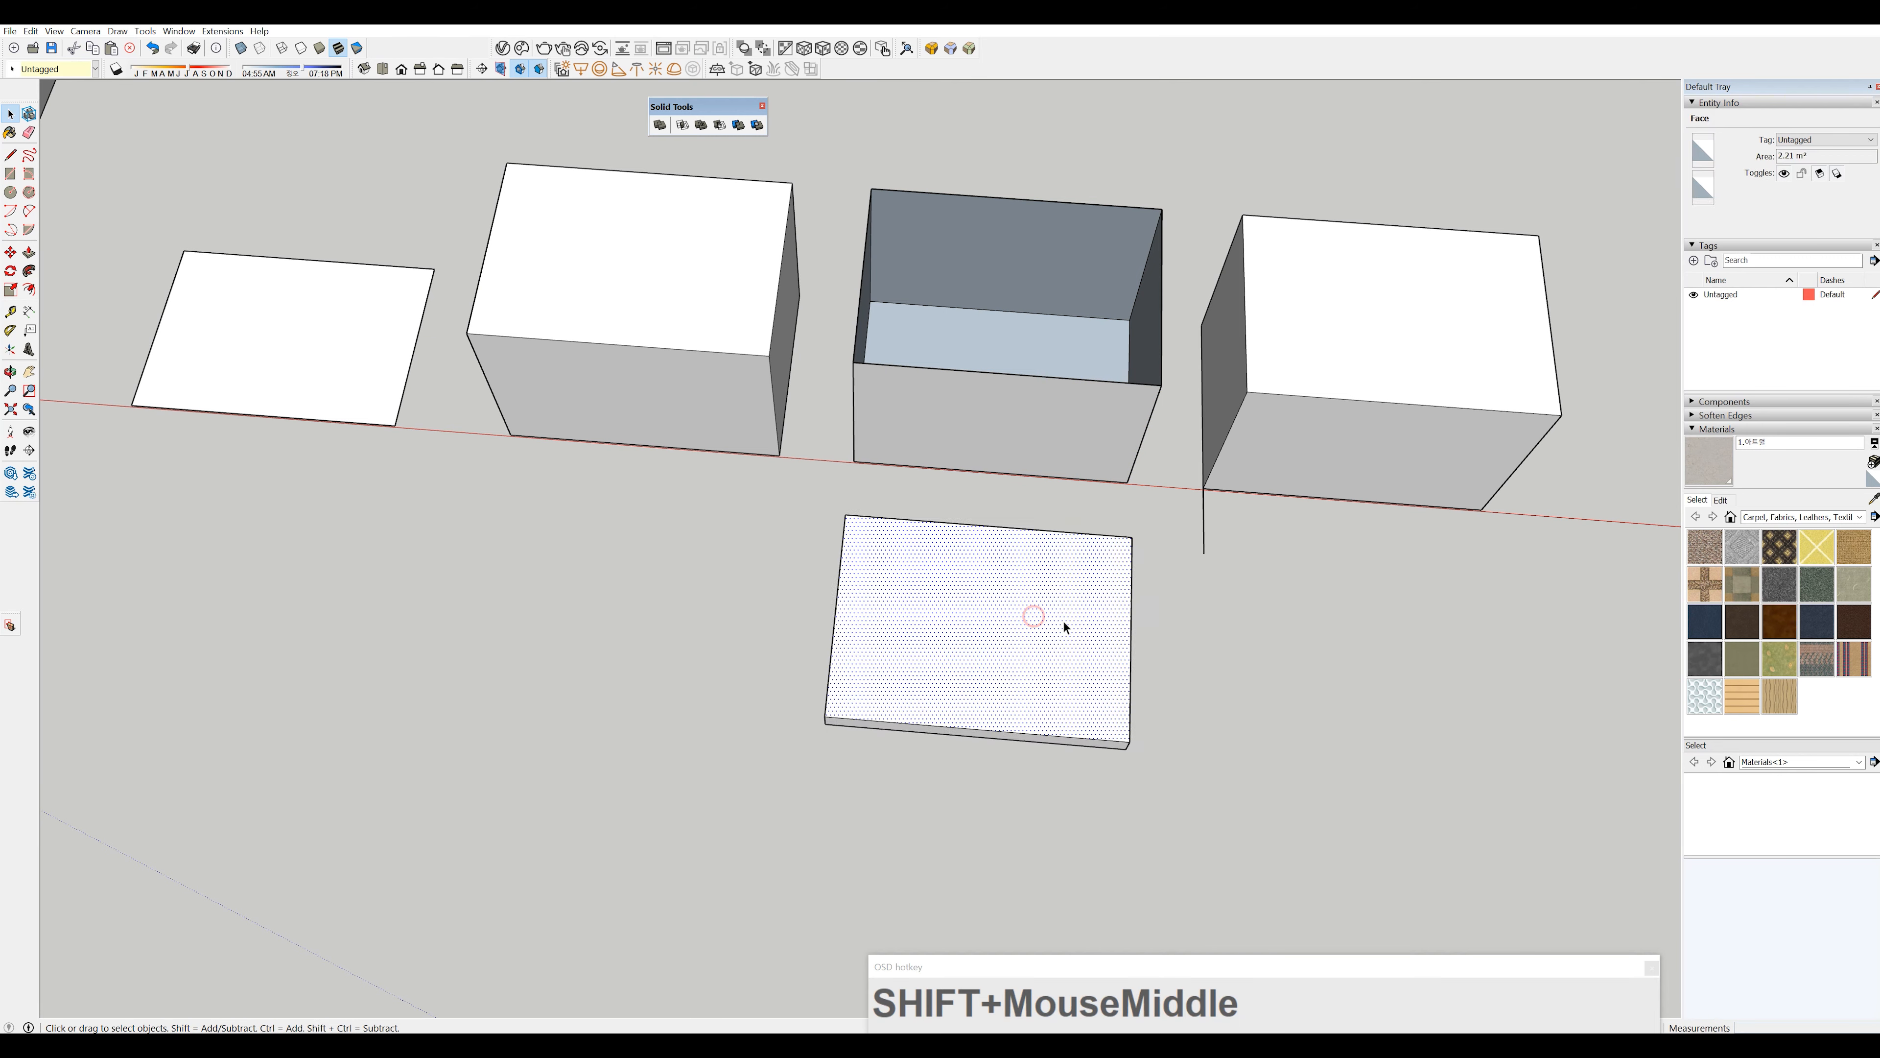
# - Offset the slab's top face inward by about 106 mm and raise the outer rim to form thick walls
pyautogui.press('f')
pyautogui.click(1089, 627)
pyautogui.click(1103, 627)
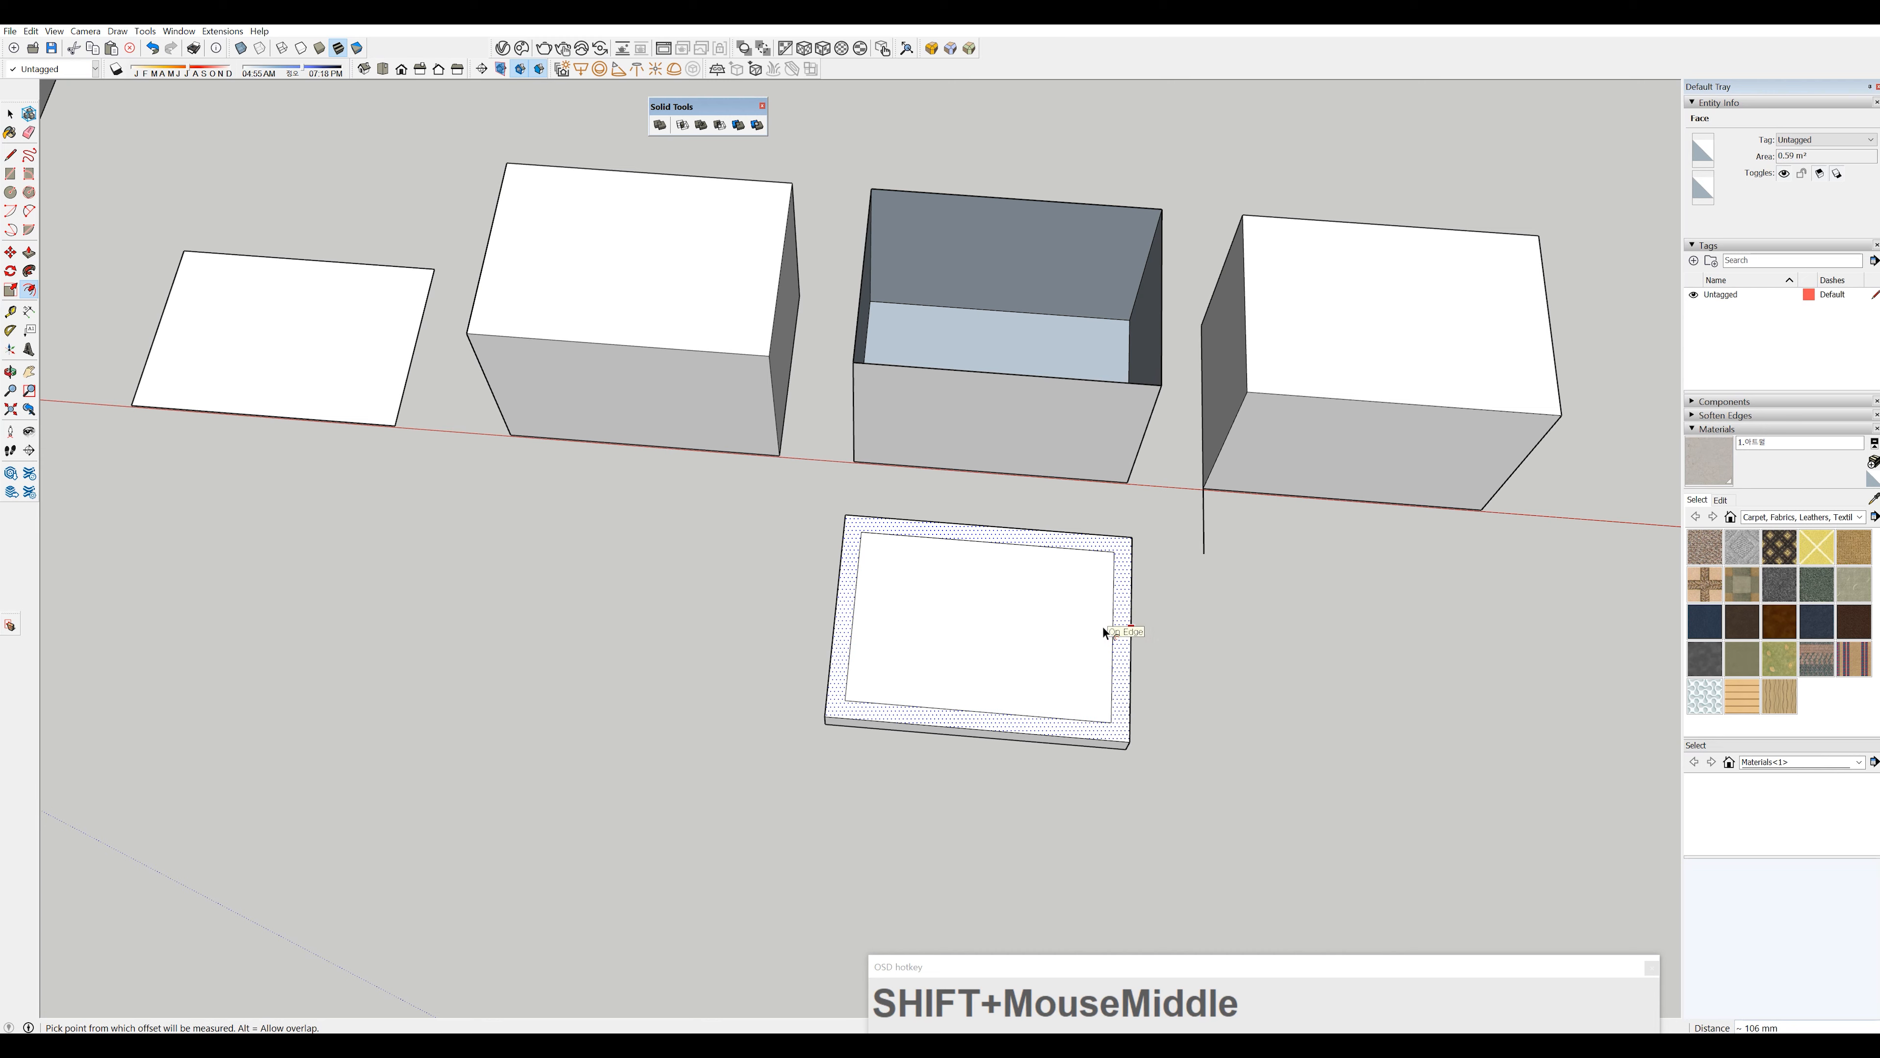
pyautogui.moveTo(1103, 626)
pyautogui.mouseDown(button='middle')
pyautogui.moveTo(1129, 508)
pyautogui.moveTo(1120, 630)
pyautogui.mouseUp(button='middle')
pyautogui.press('p')
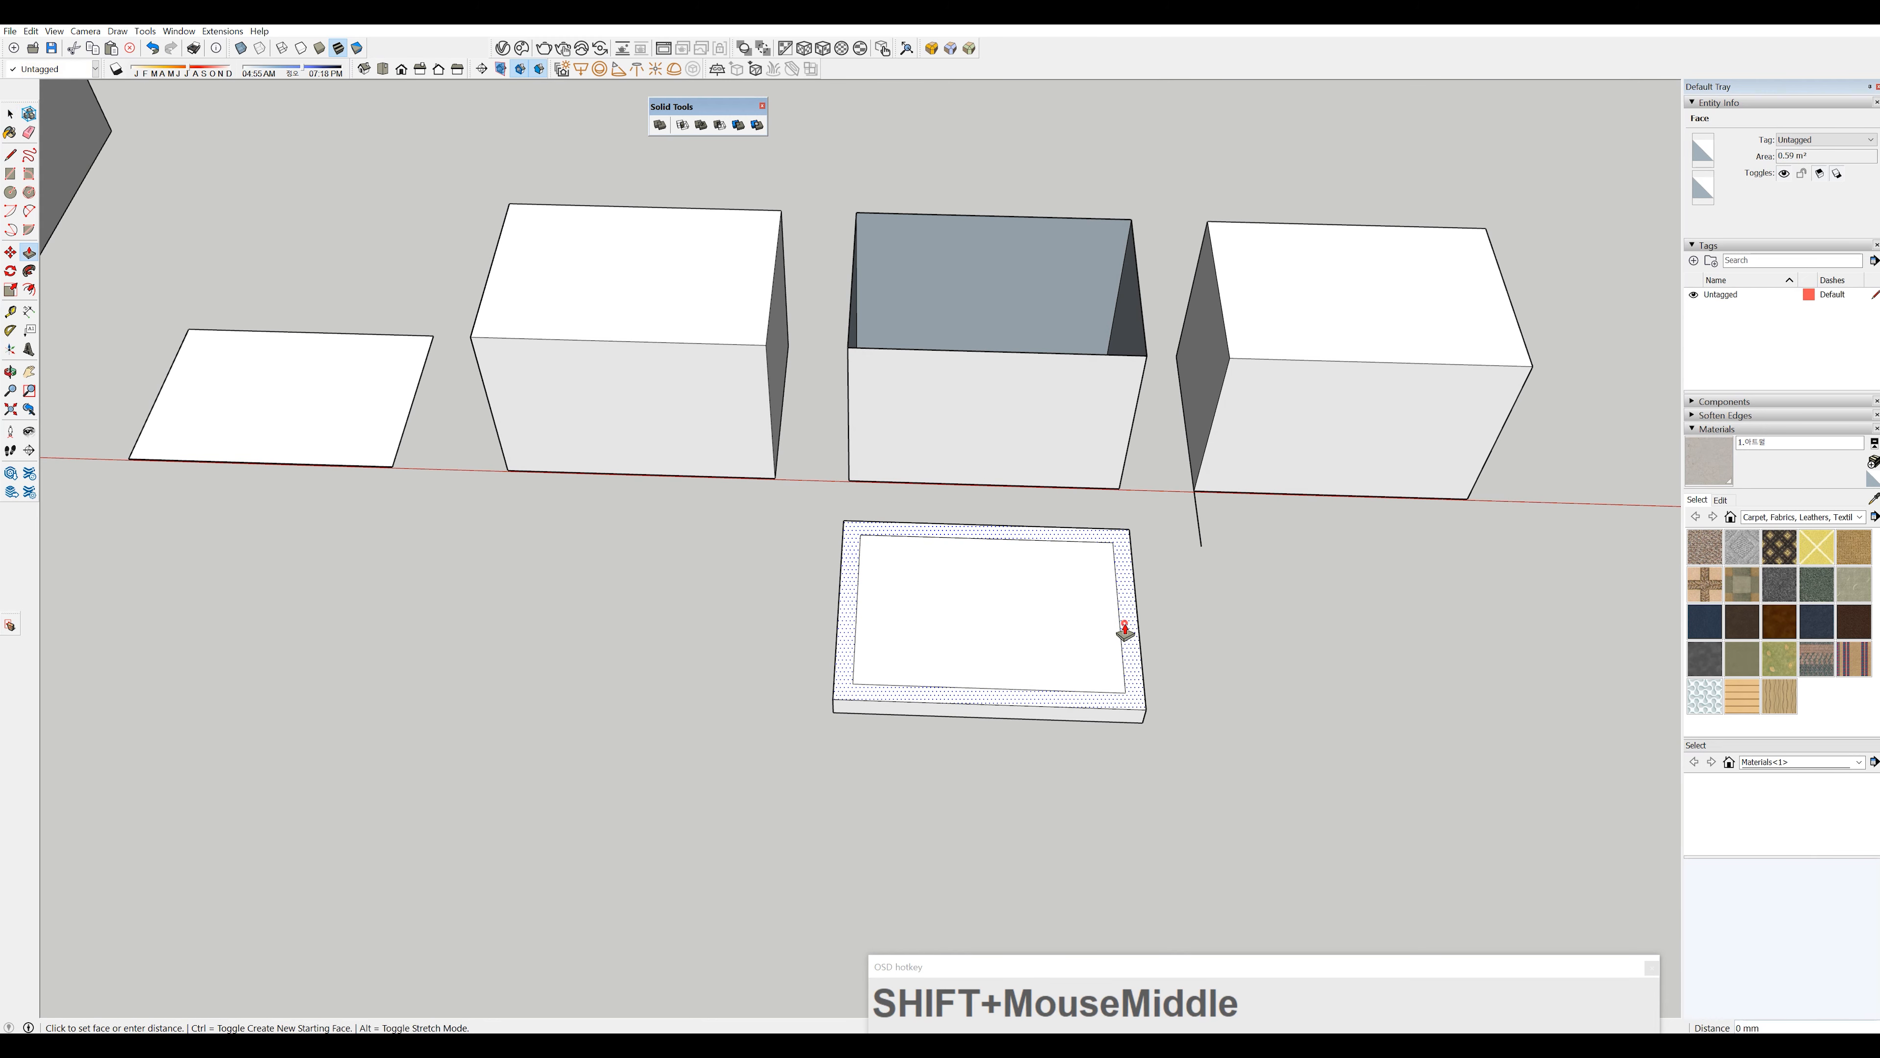
pyautogui.click(1125, 625)
pyautogui.click(1145, 544)
# - Group the whole thick-walled open box to check its entity information, then delete the group
pyautogui.press('space')
pyautogui.click(1271, 722)
pyautogui.click(1093, 602)
pyautogui.tripleClick(1093, 602)
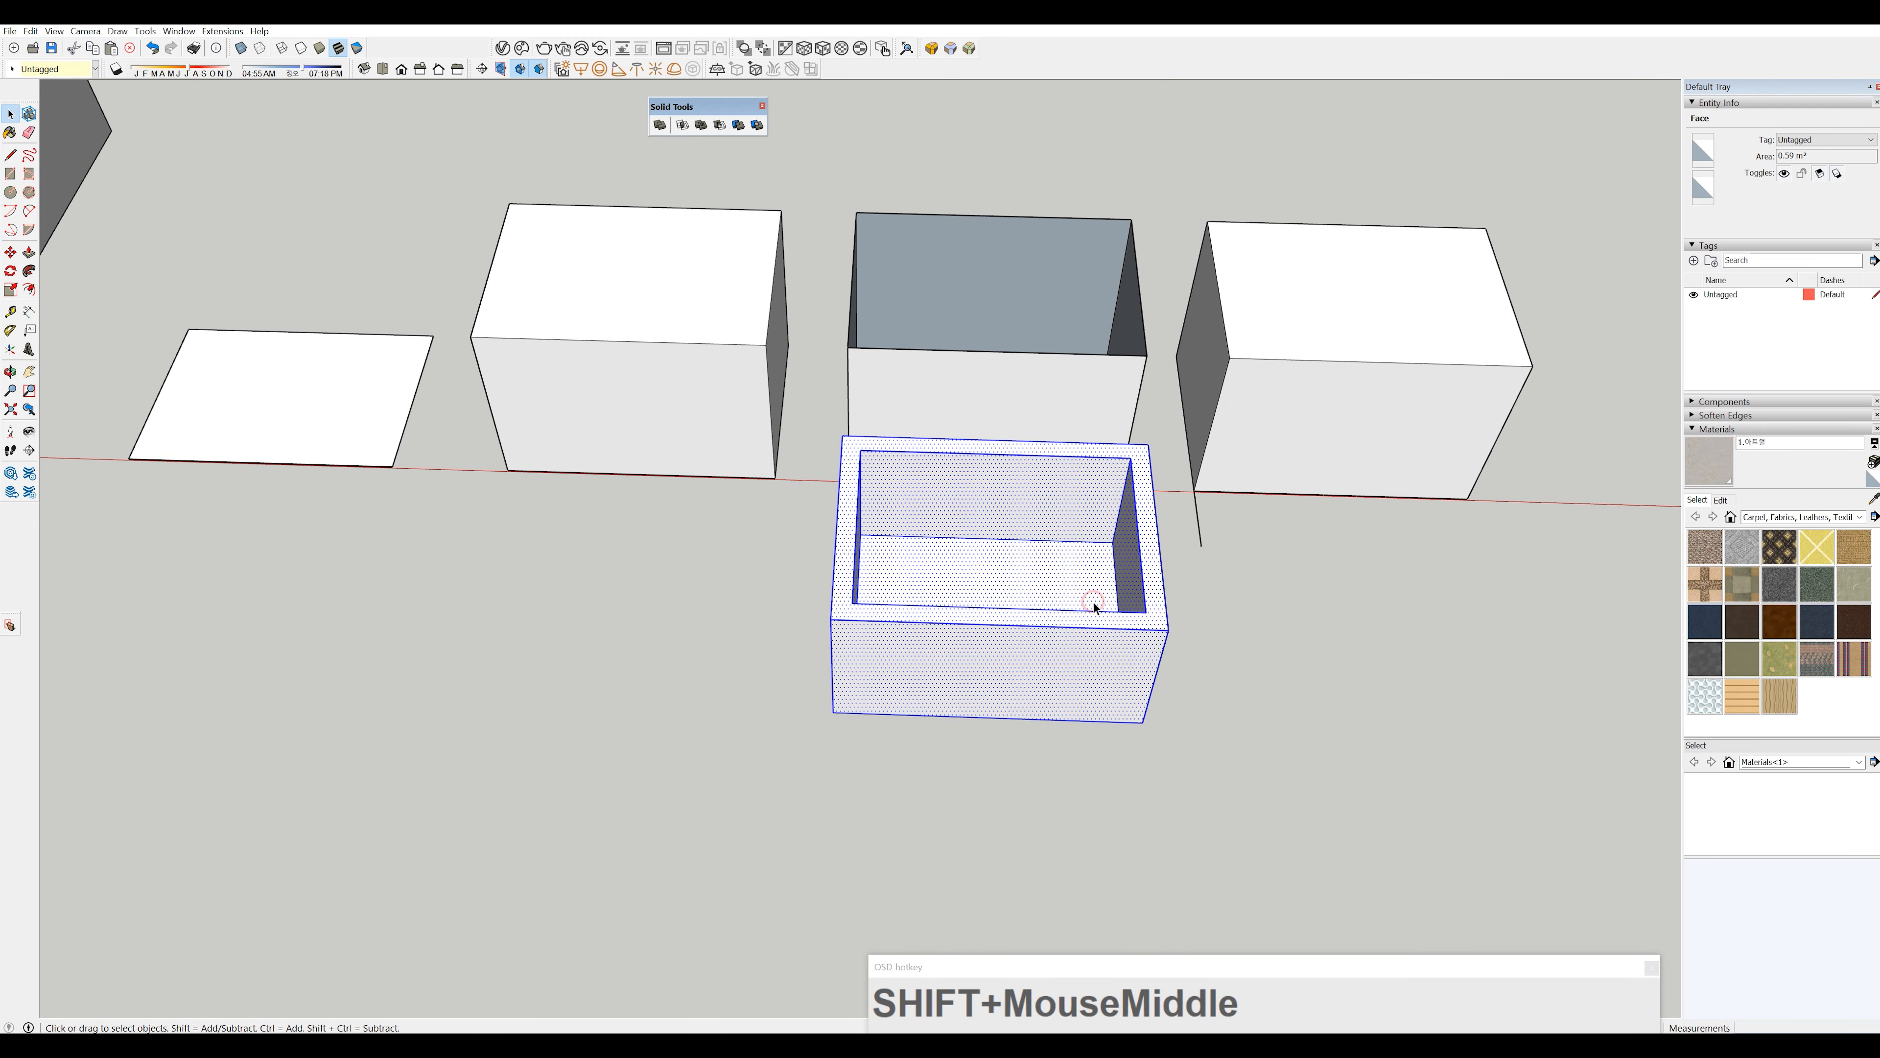
pyautogui.press('g')
pyautogui.moveTo(1020, 602); pyautogui.dragTo(1026, 542, button='middle')
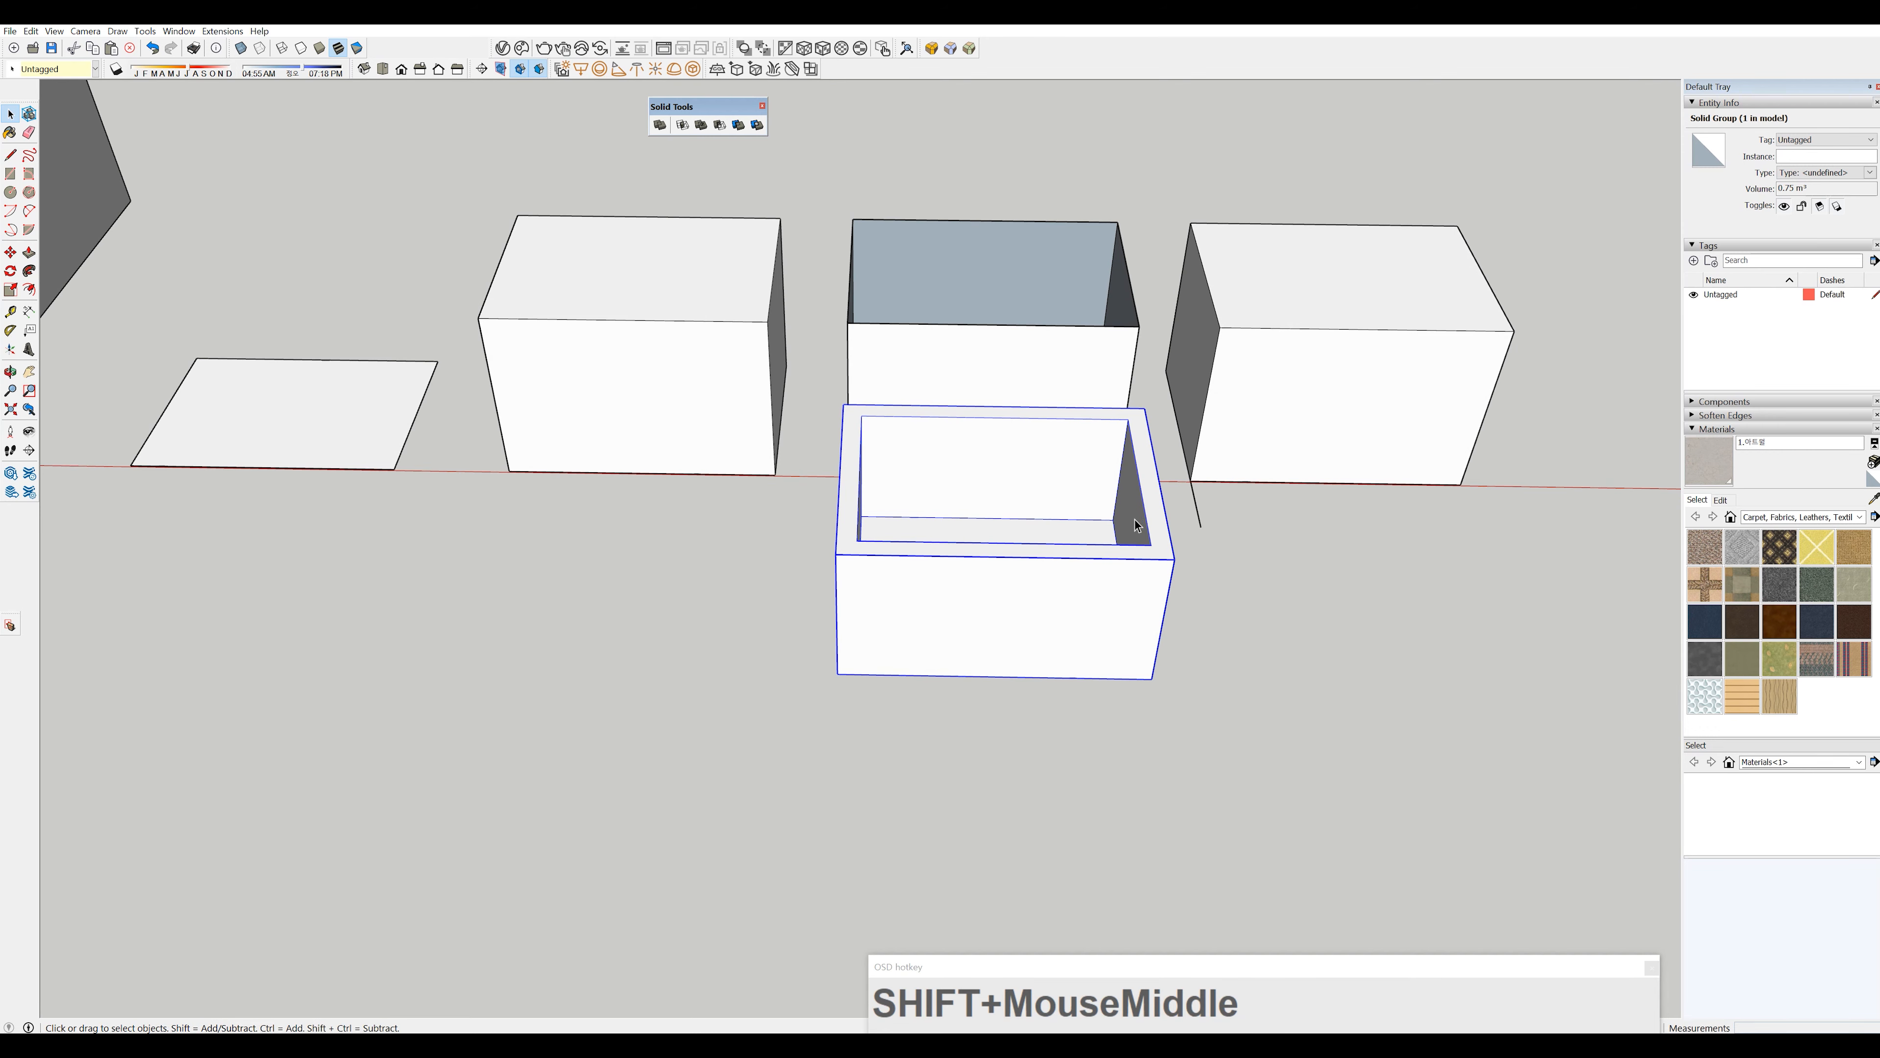
pyautogui.moveTo(1136, 524); pyautogui.dragTo(1053, 500, button='middle')
pyautogui.press('Delete')
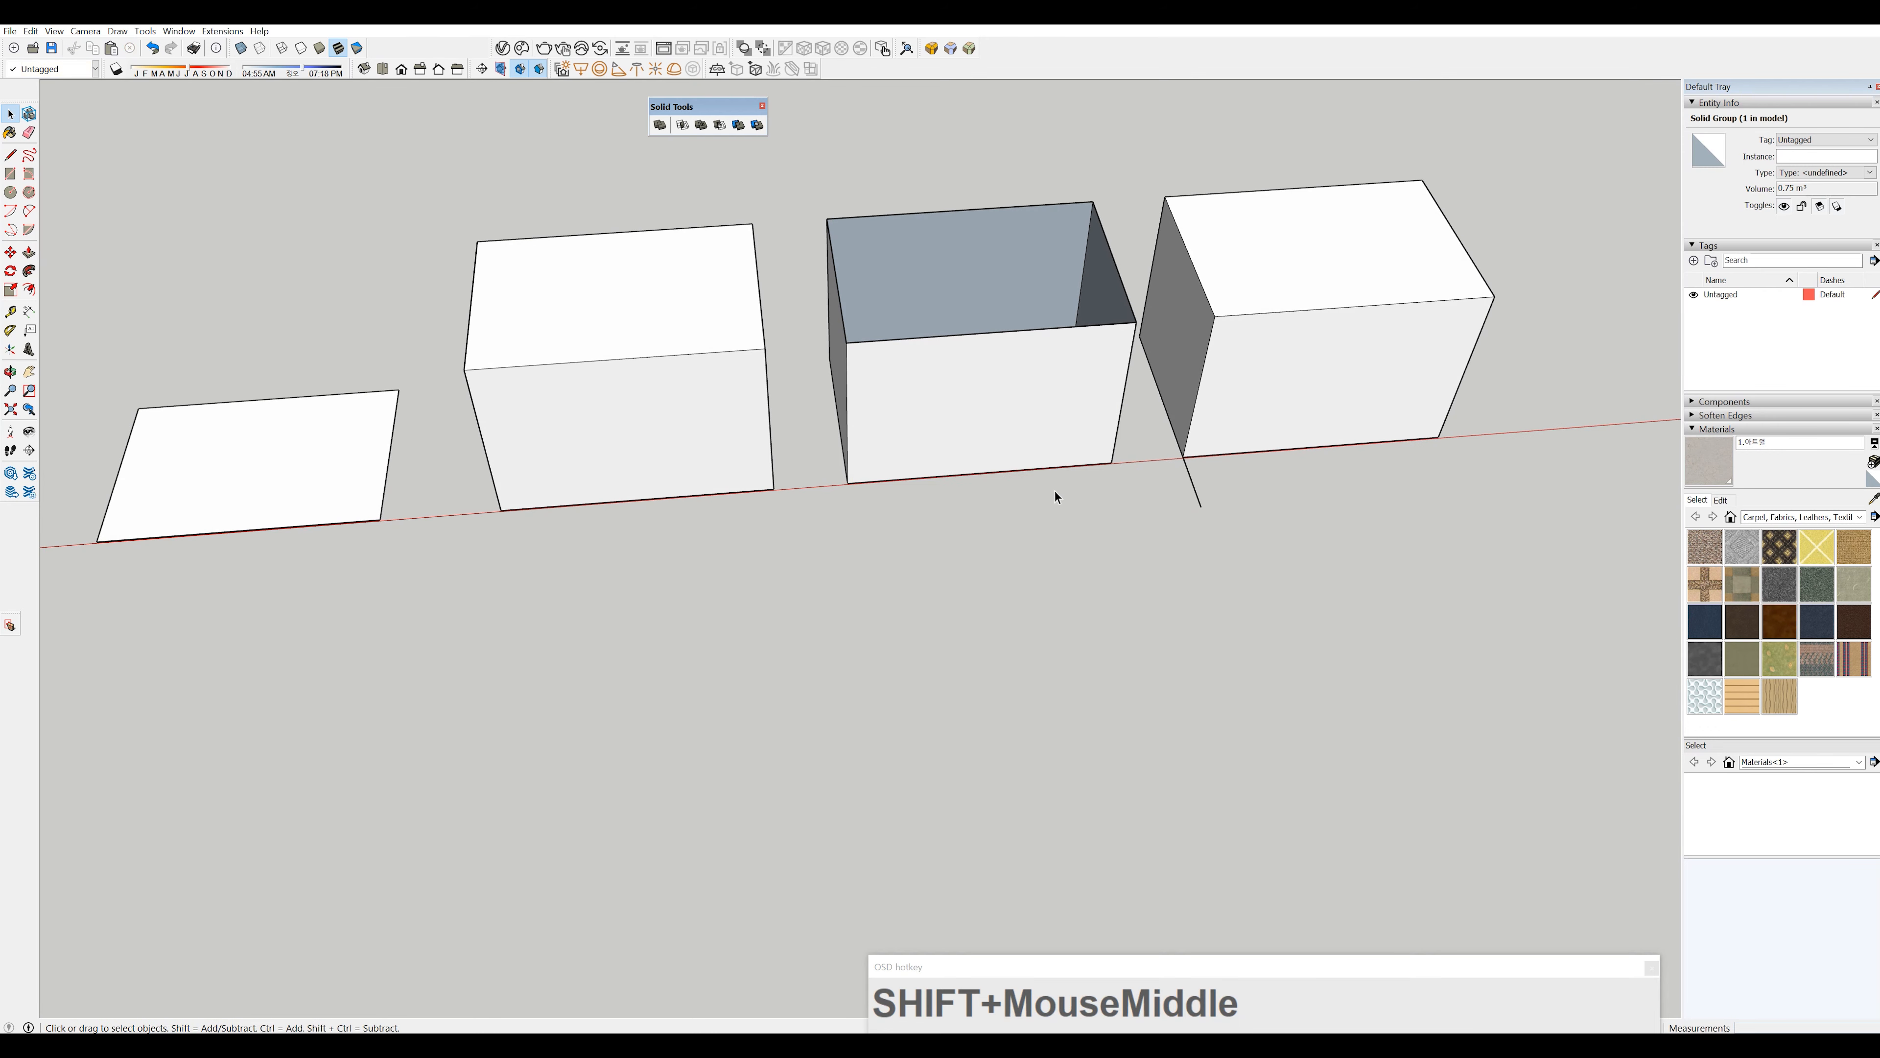
# - Select the last box's group and examine the loose line at its lower front corner from several angles
pyautogui.click(1275, 331)
pyautogui.keyDown('shift'); pyautogui.moveTo(1288, 365); pyautogui.dragTo(934, 318, button='middle'); pyautogui.keyUp('shift')
pyautogui.moveTo(1077, 529); pyautogui.dragTo(869, 575, button='middle')
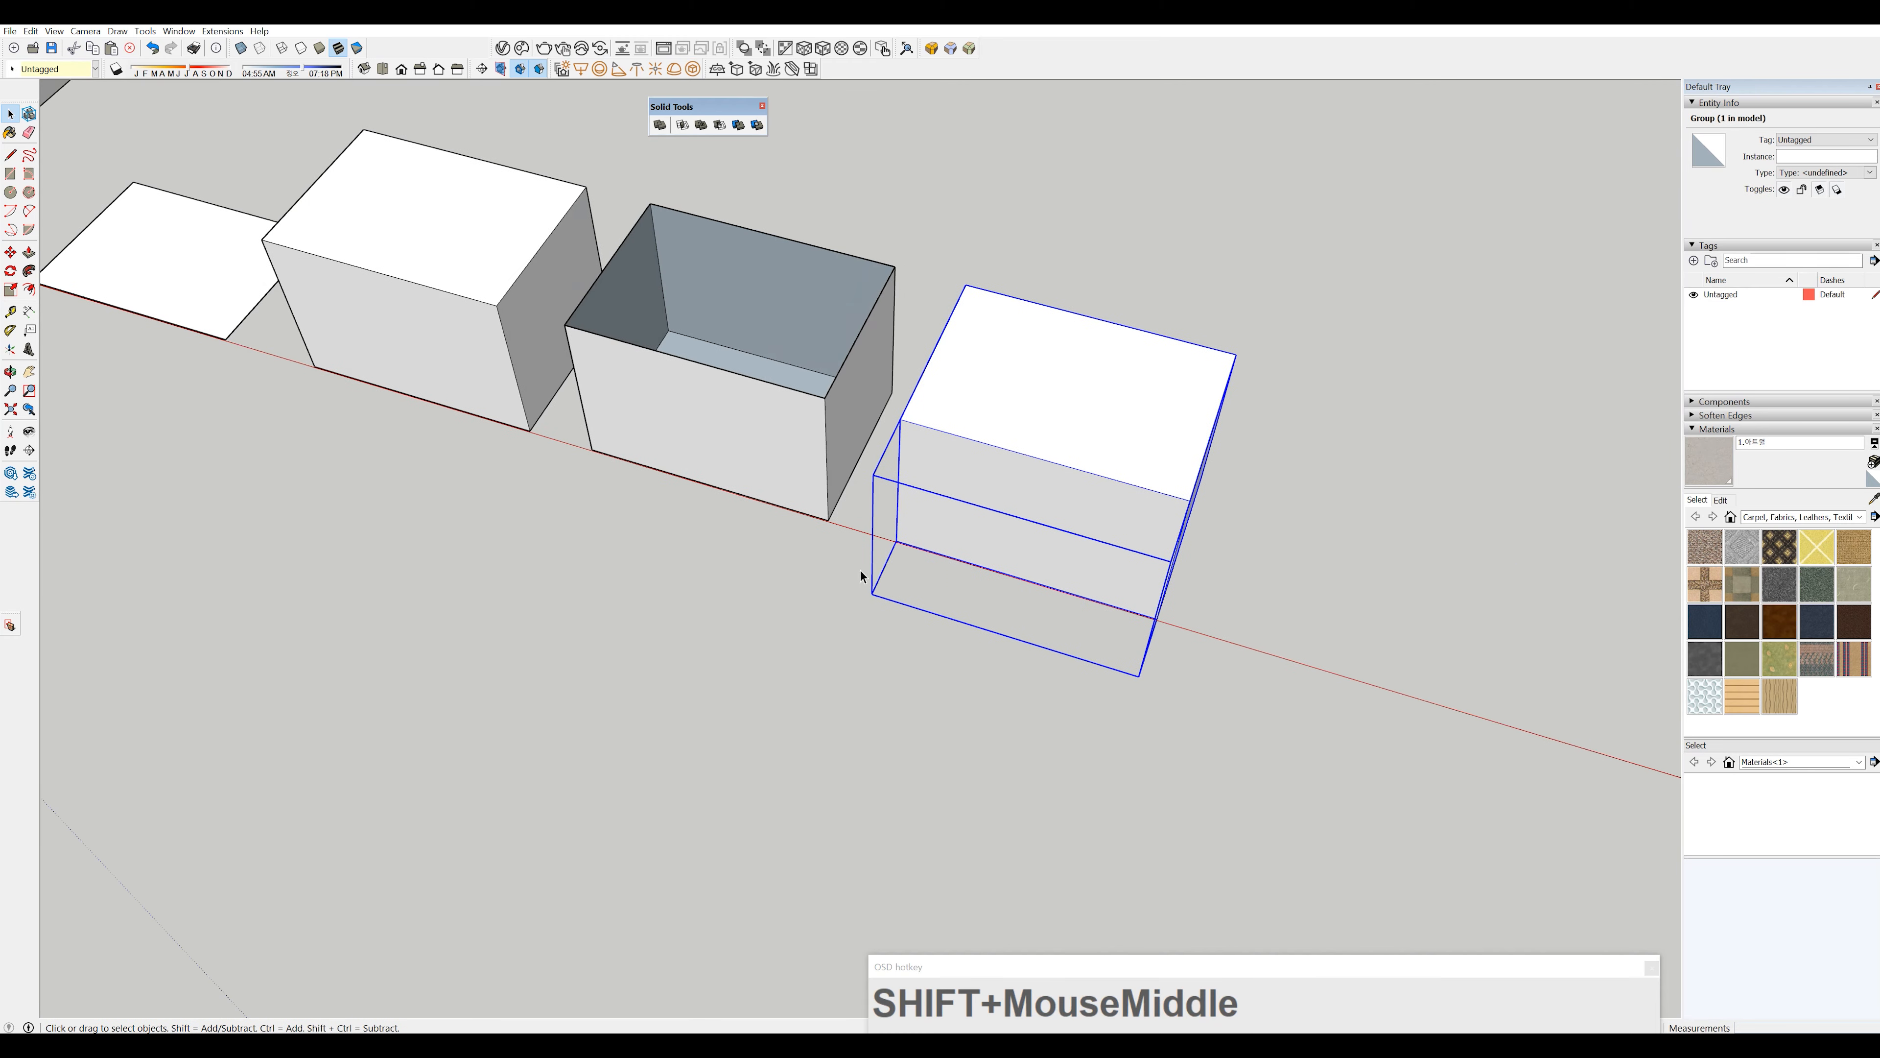
pyautogui.scroll(4, 898, 536)
pyautogui.scroll(3, 892, 557)
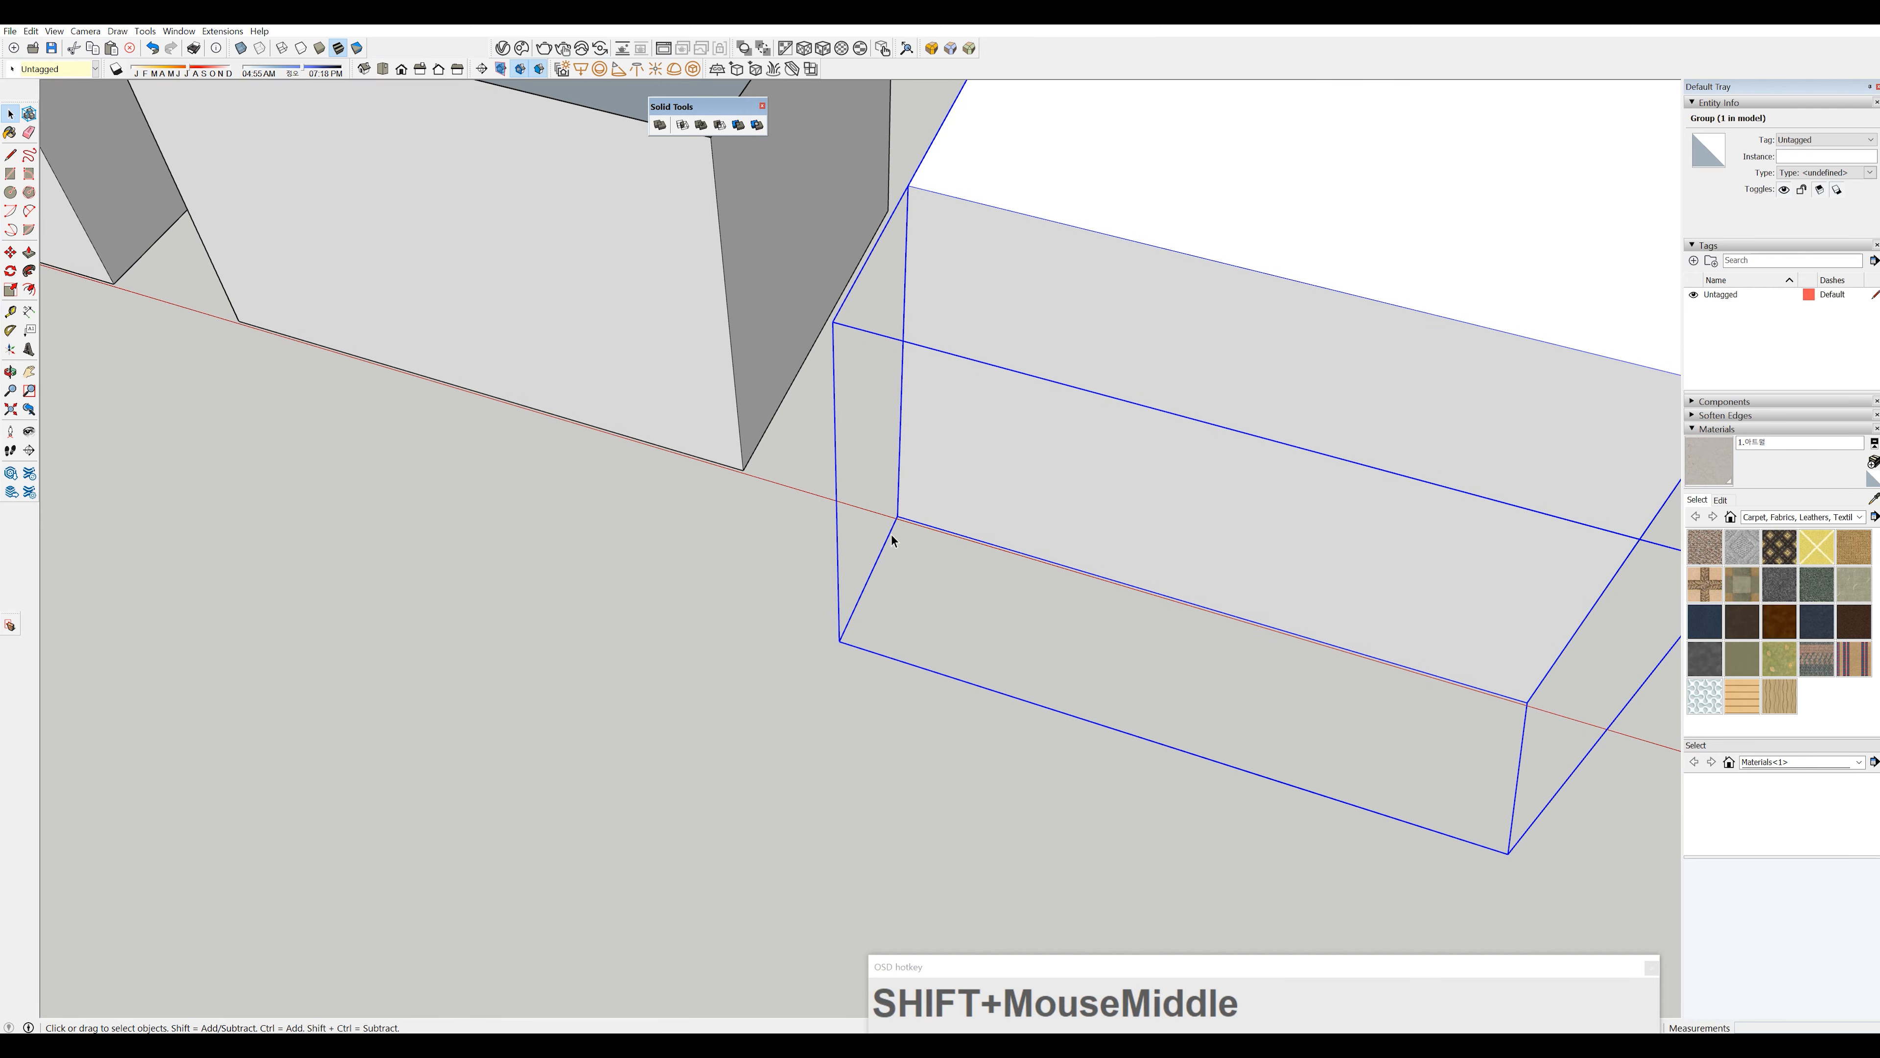
pyautogui.scroll(2, 874, 582)
pyautogui.moveTo(882, 574); pyautogui.dragTo(1099, 516, button='middle')
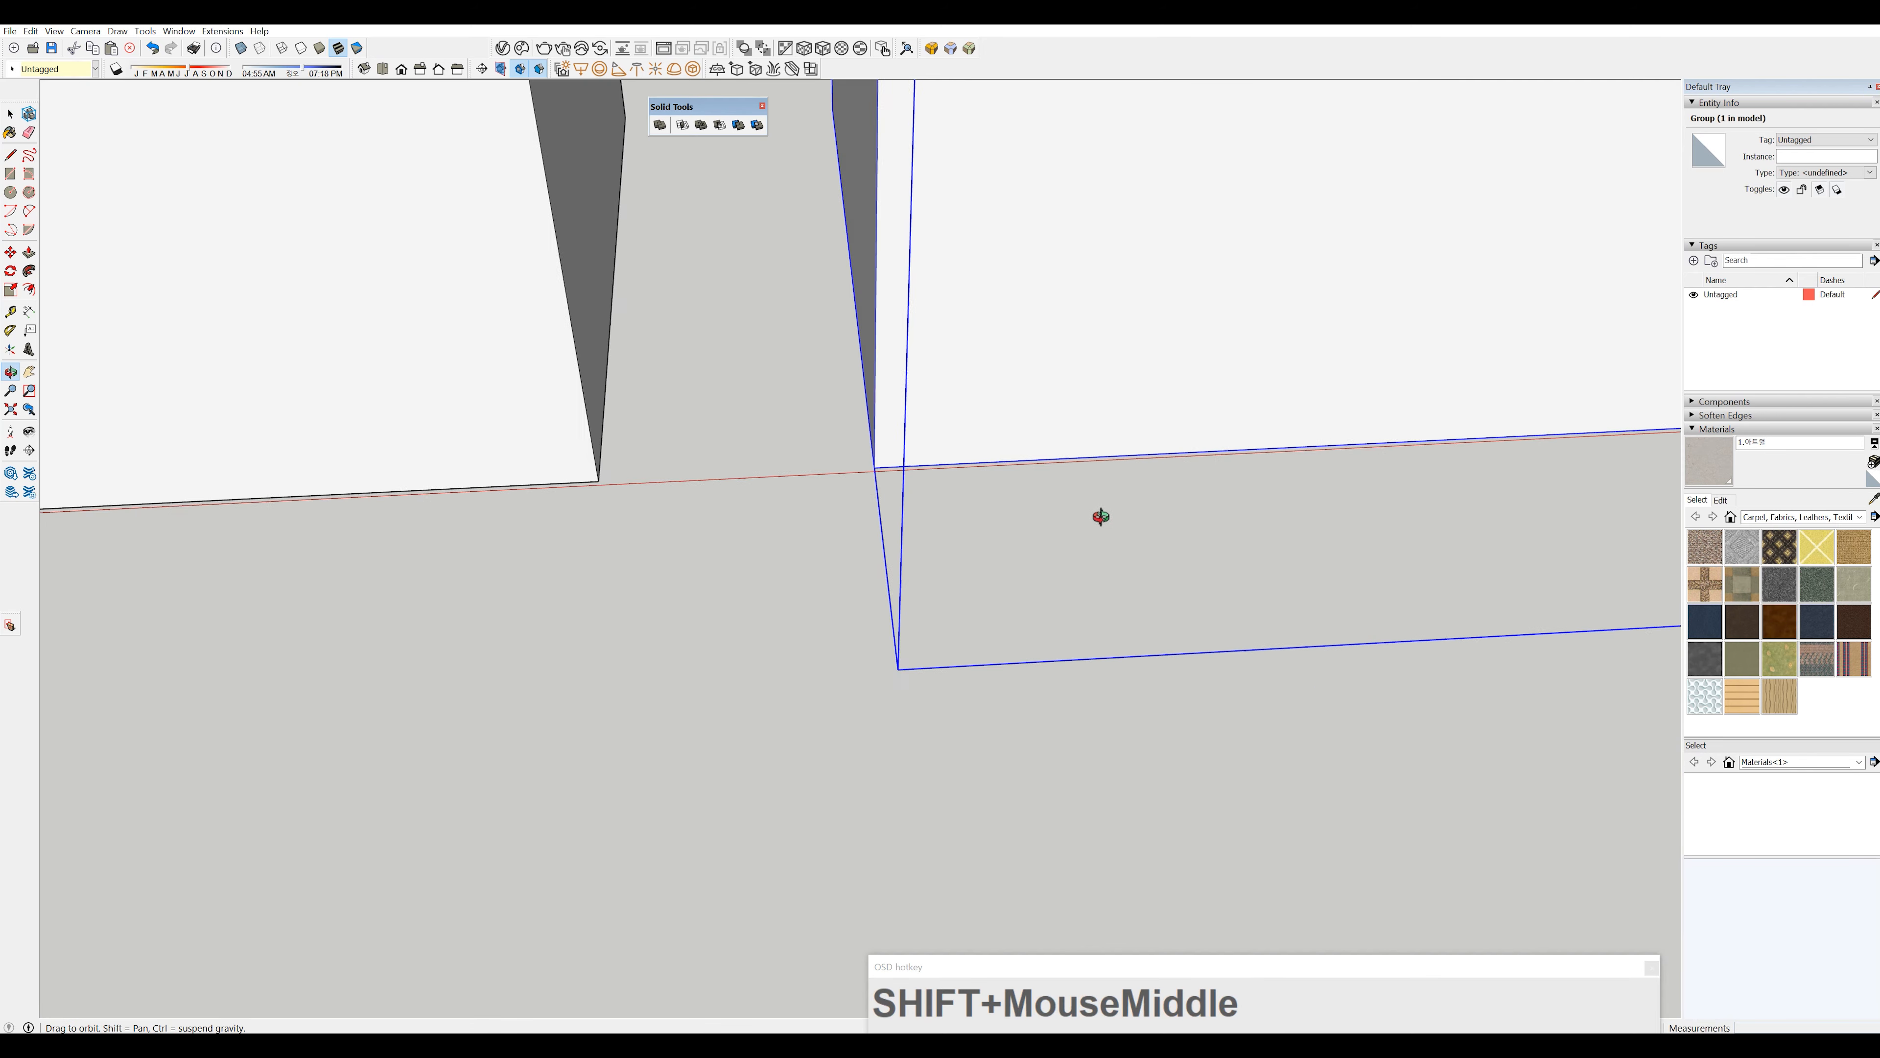
pyautogui.scroll(2, 855, 587)
pyautogui.moveTo(856, 589); pyautogui.dragTo(838, 448, button='middle')
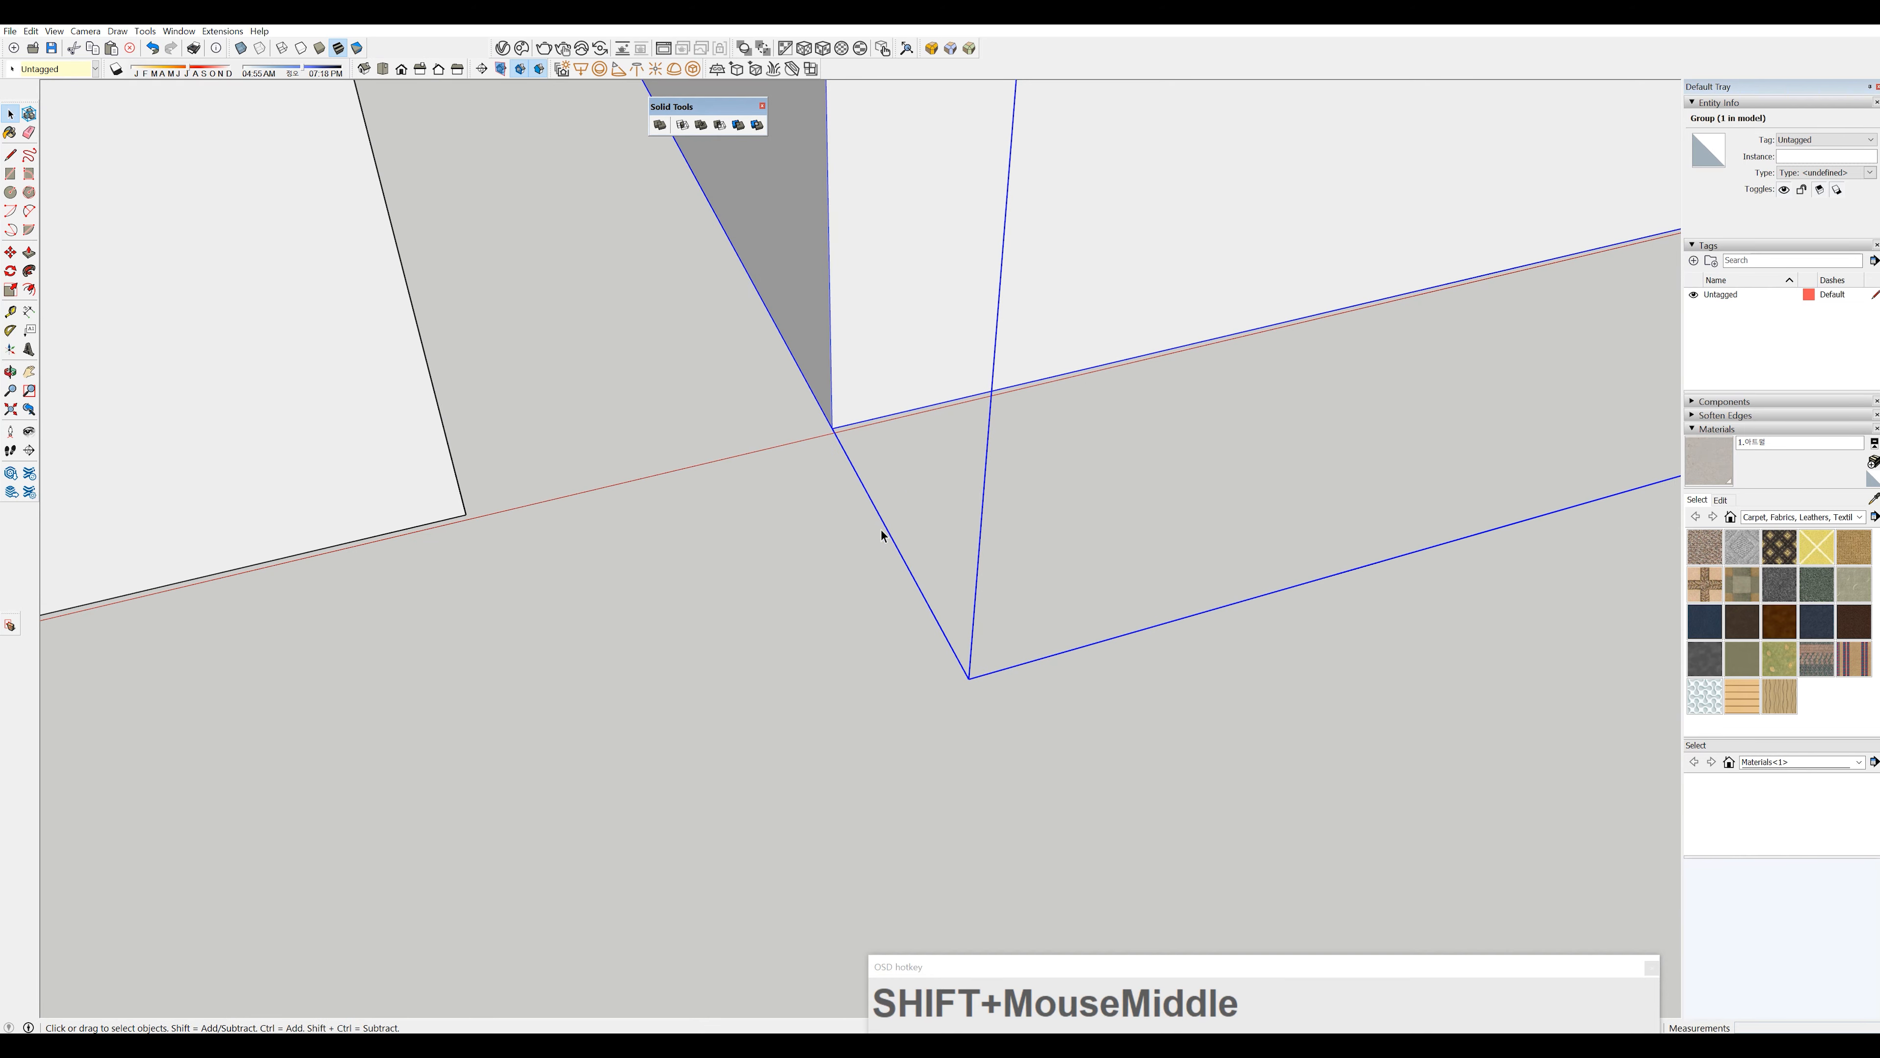
pyautogui.moveTo(886, 553); pyautogui.dragTo(710, 539, button='middle')
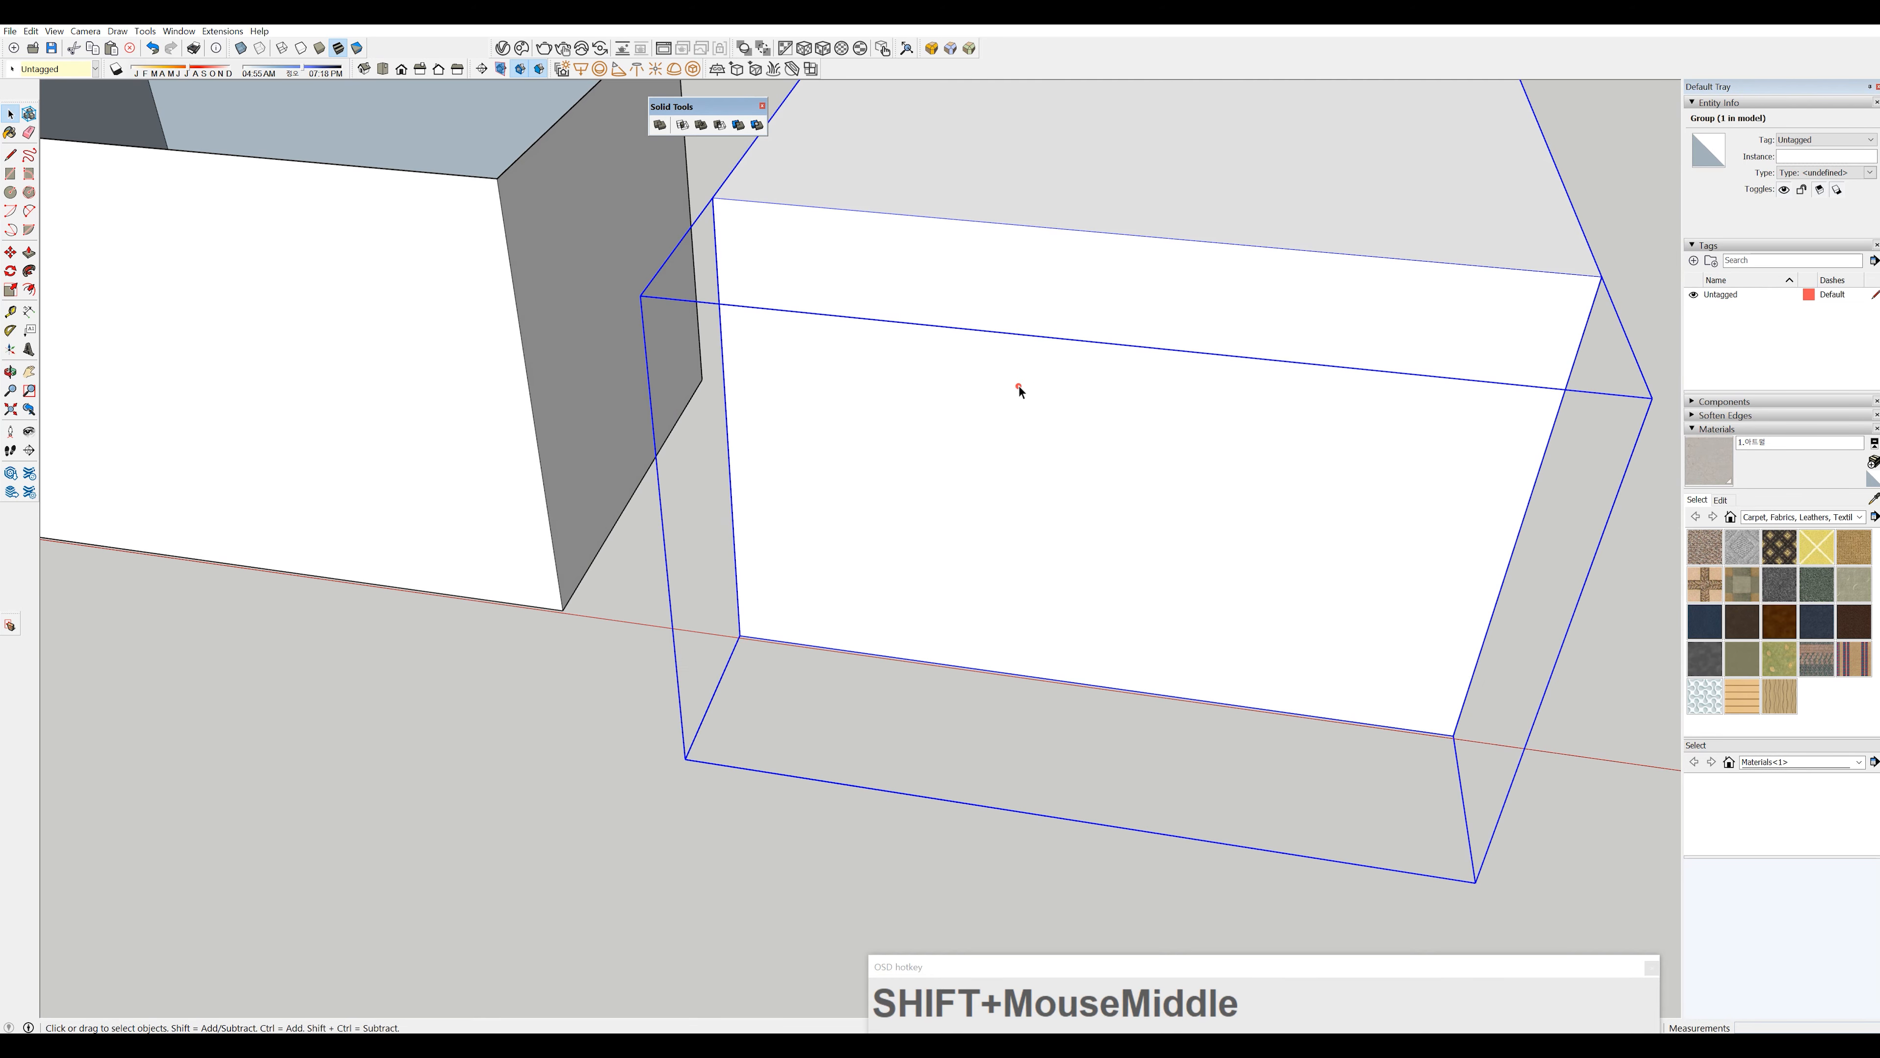
pyautogui.scroll(-2, 937, 426)
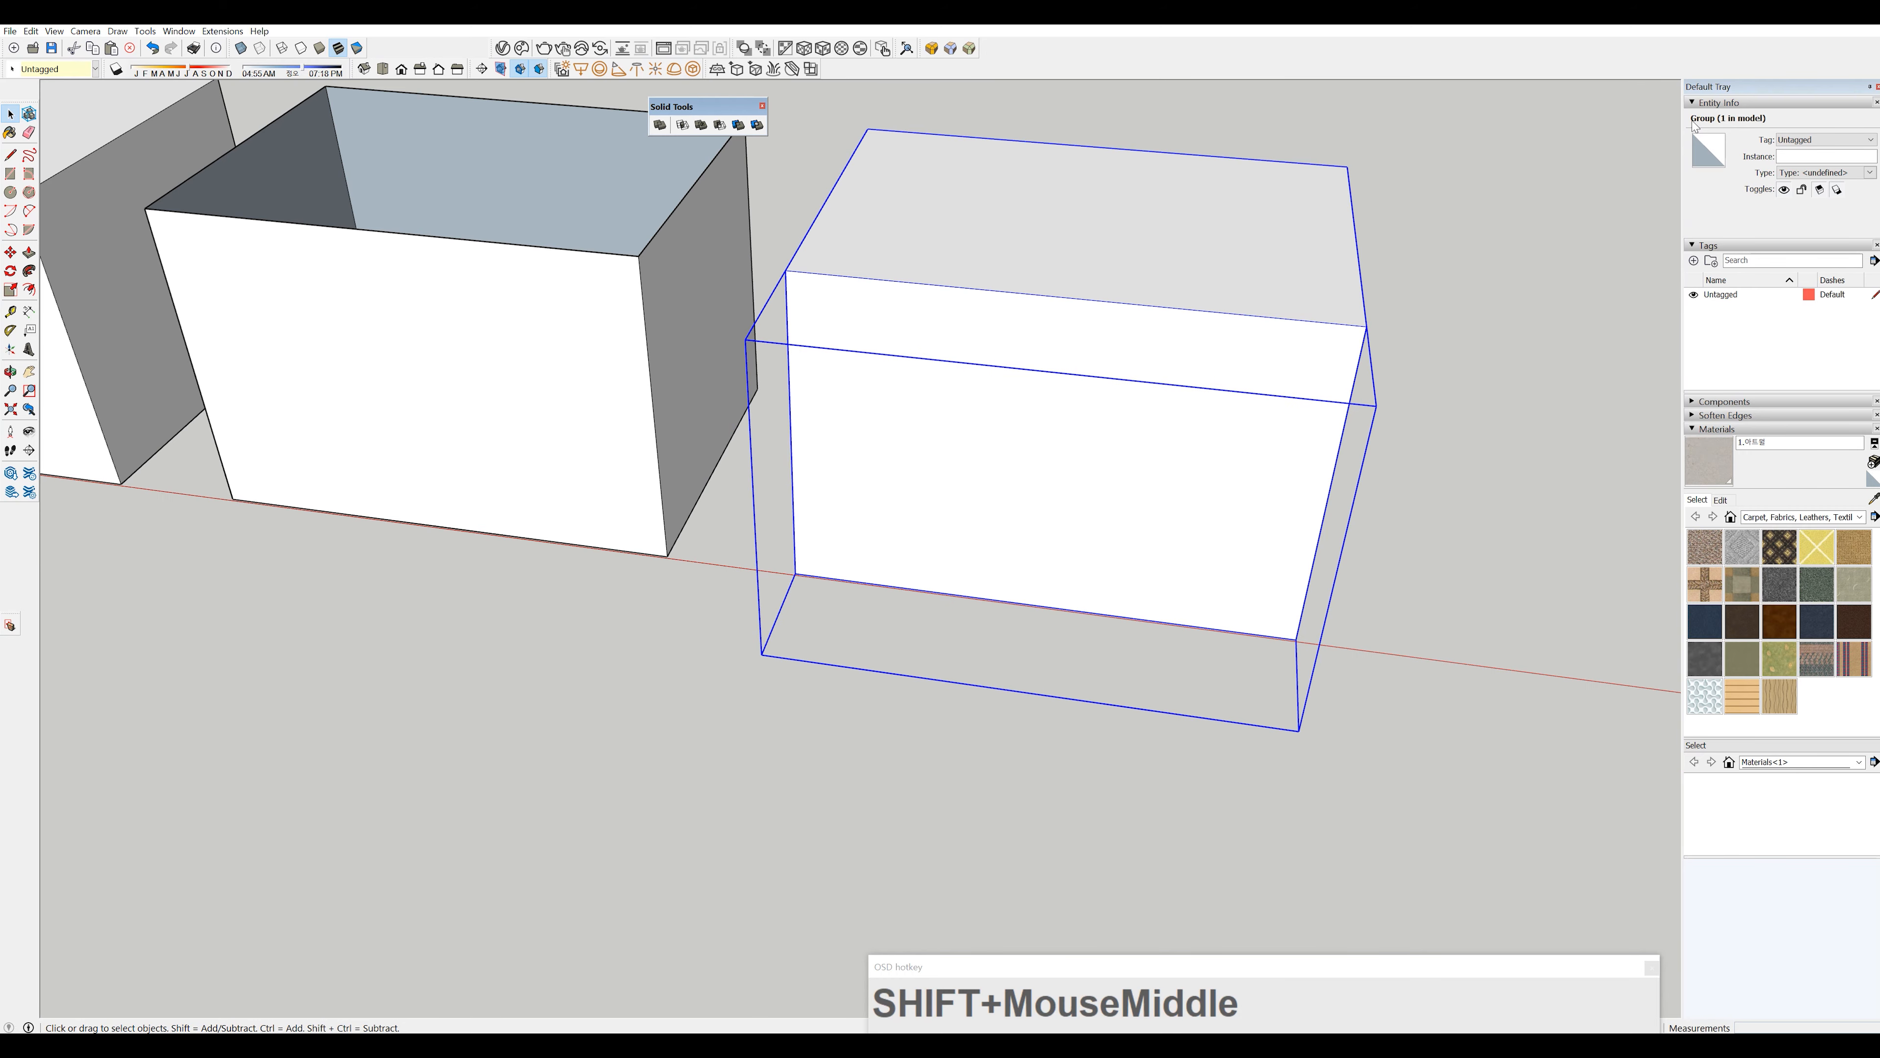
pyautogui.moveTo(1144, 372); pyautogui.dragTo(920, 409, button='middle')
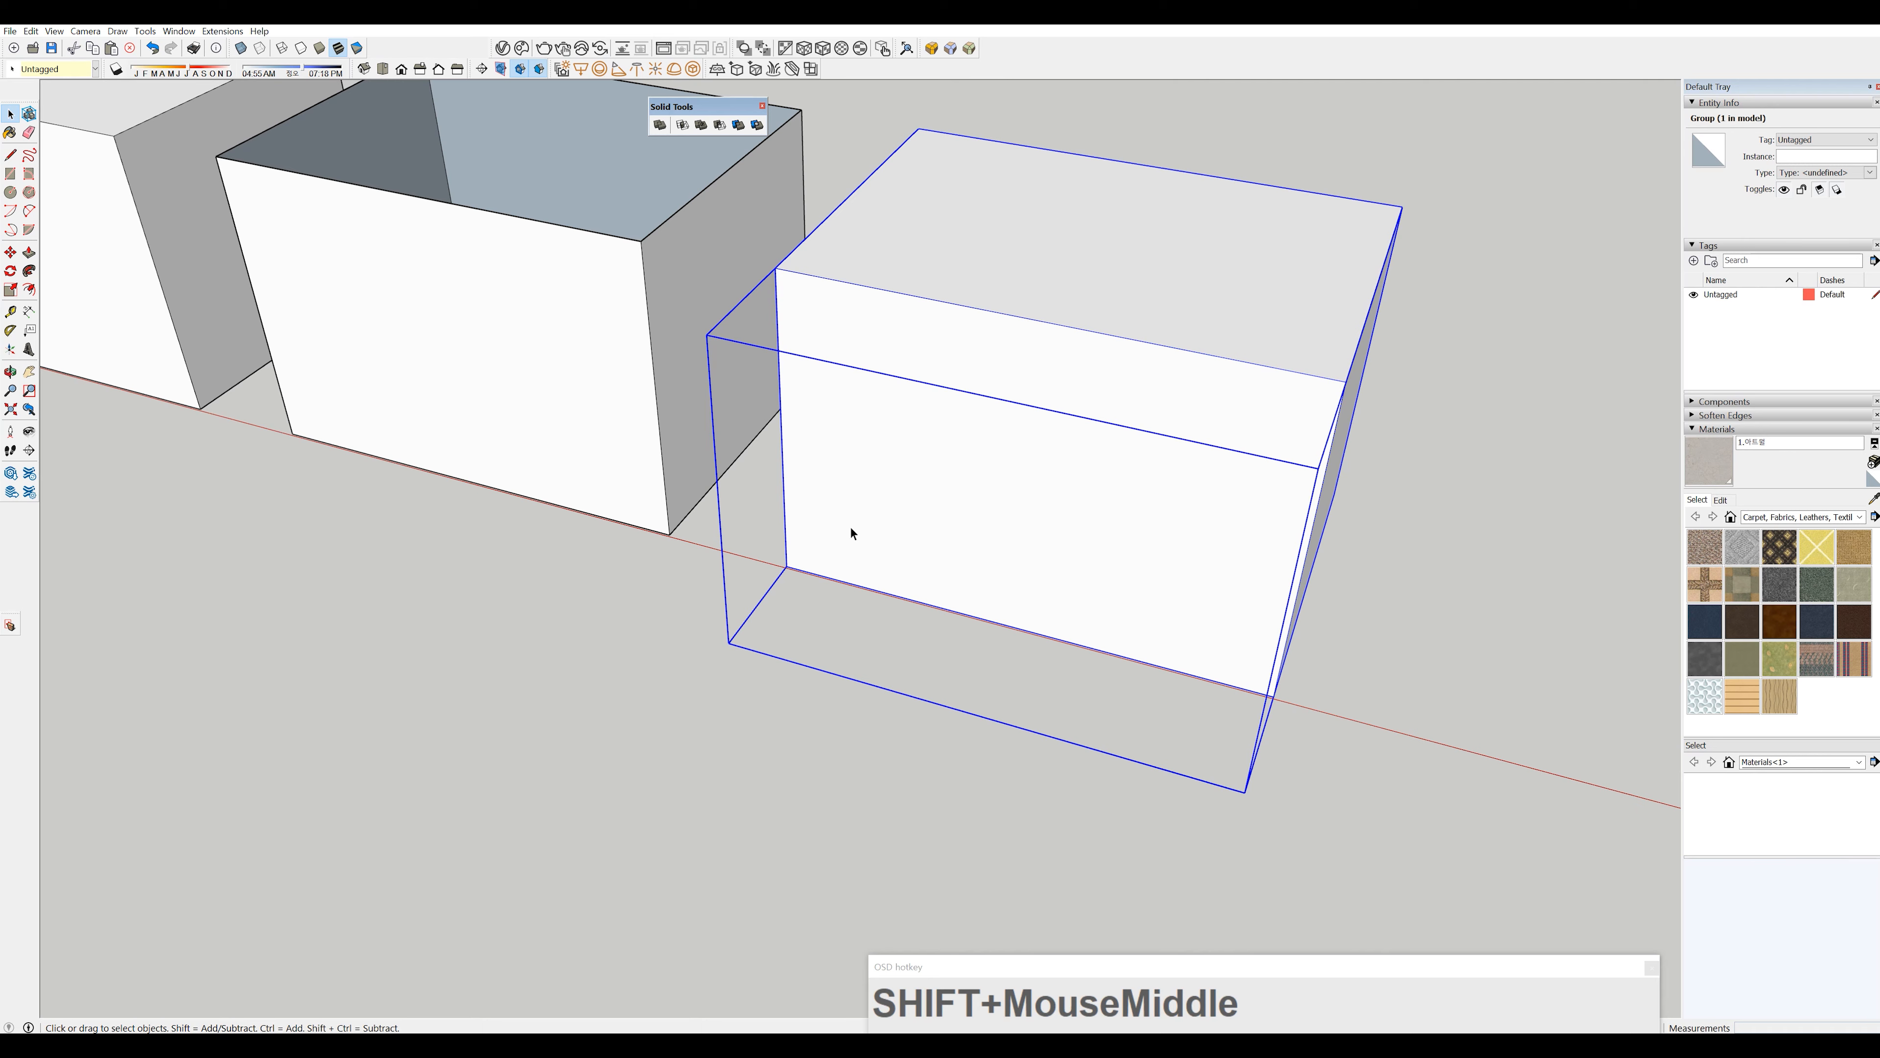
# - Delete the loose line inside the last box's group, then select the group to check whether it is a solid
pyautogui.doubleClick(844, 466)
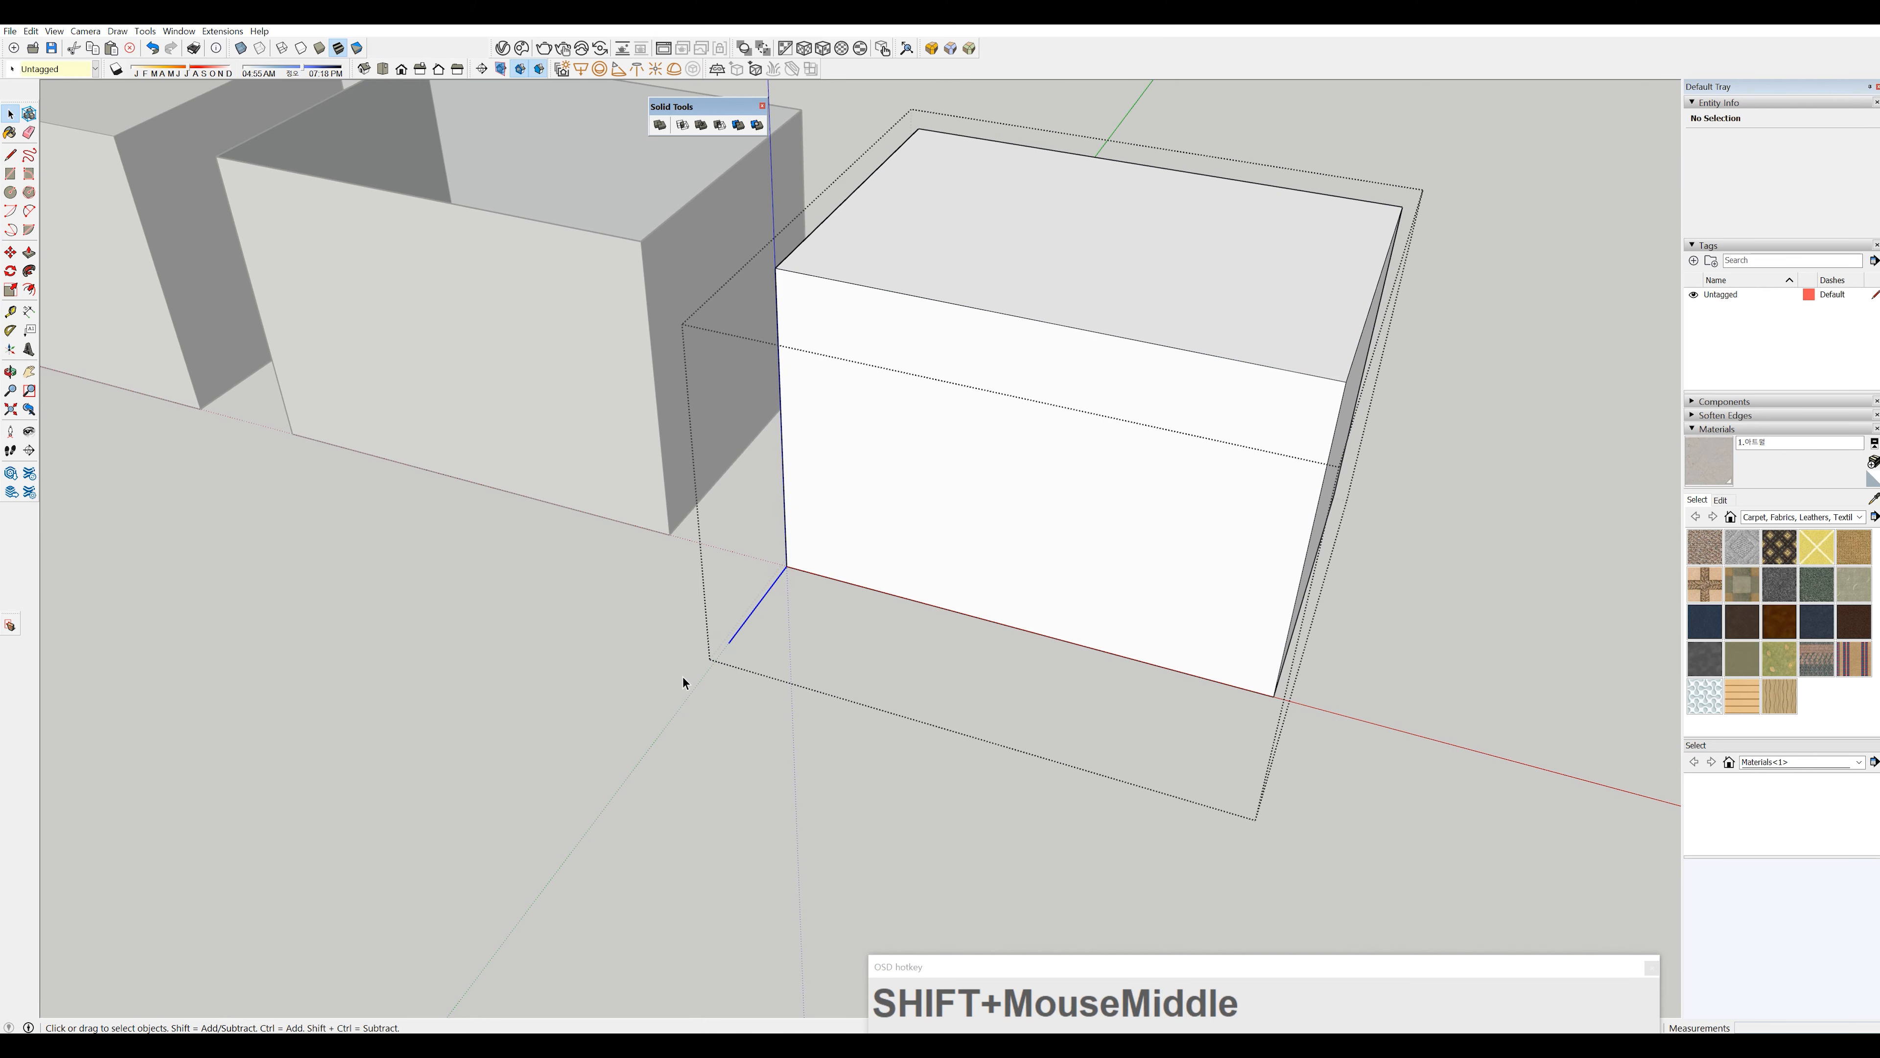
pyautogui.press('Delete')
pyautogui.click(914, 649)
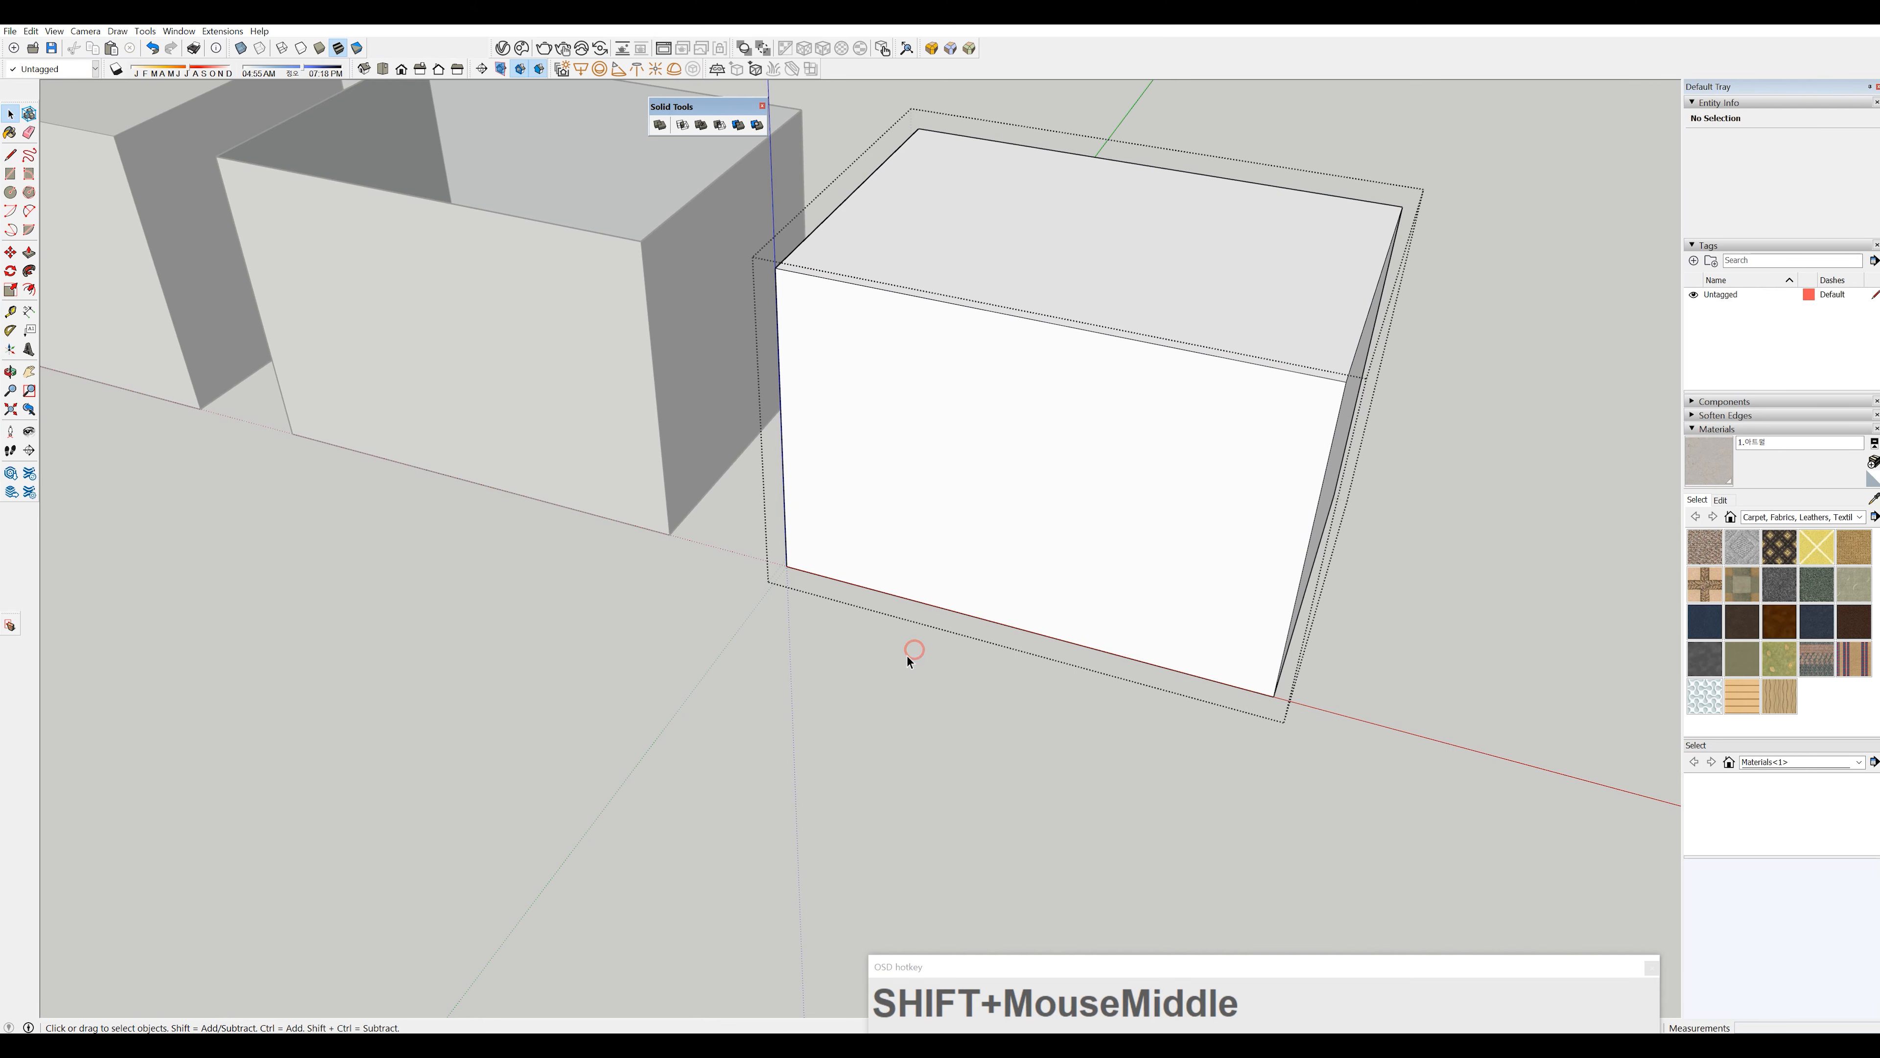
pyautogui.click(847, 699)
pyautogui.click(1008, 408)
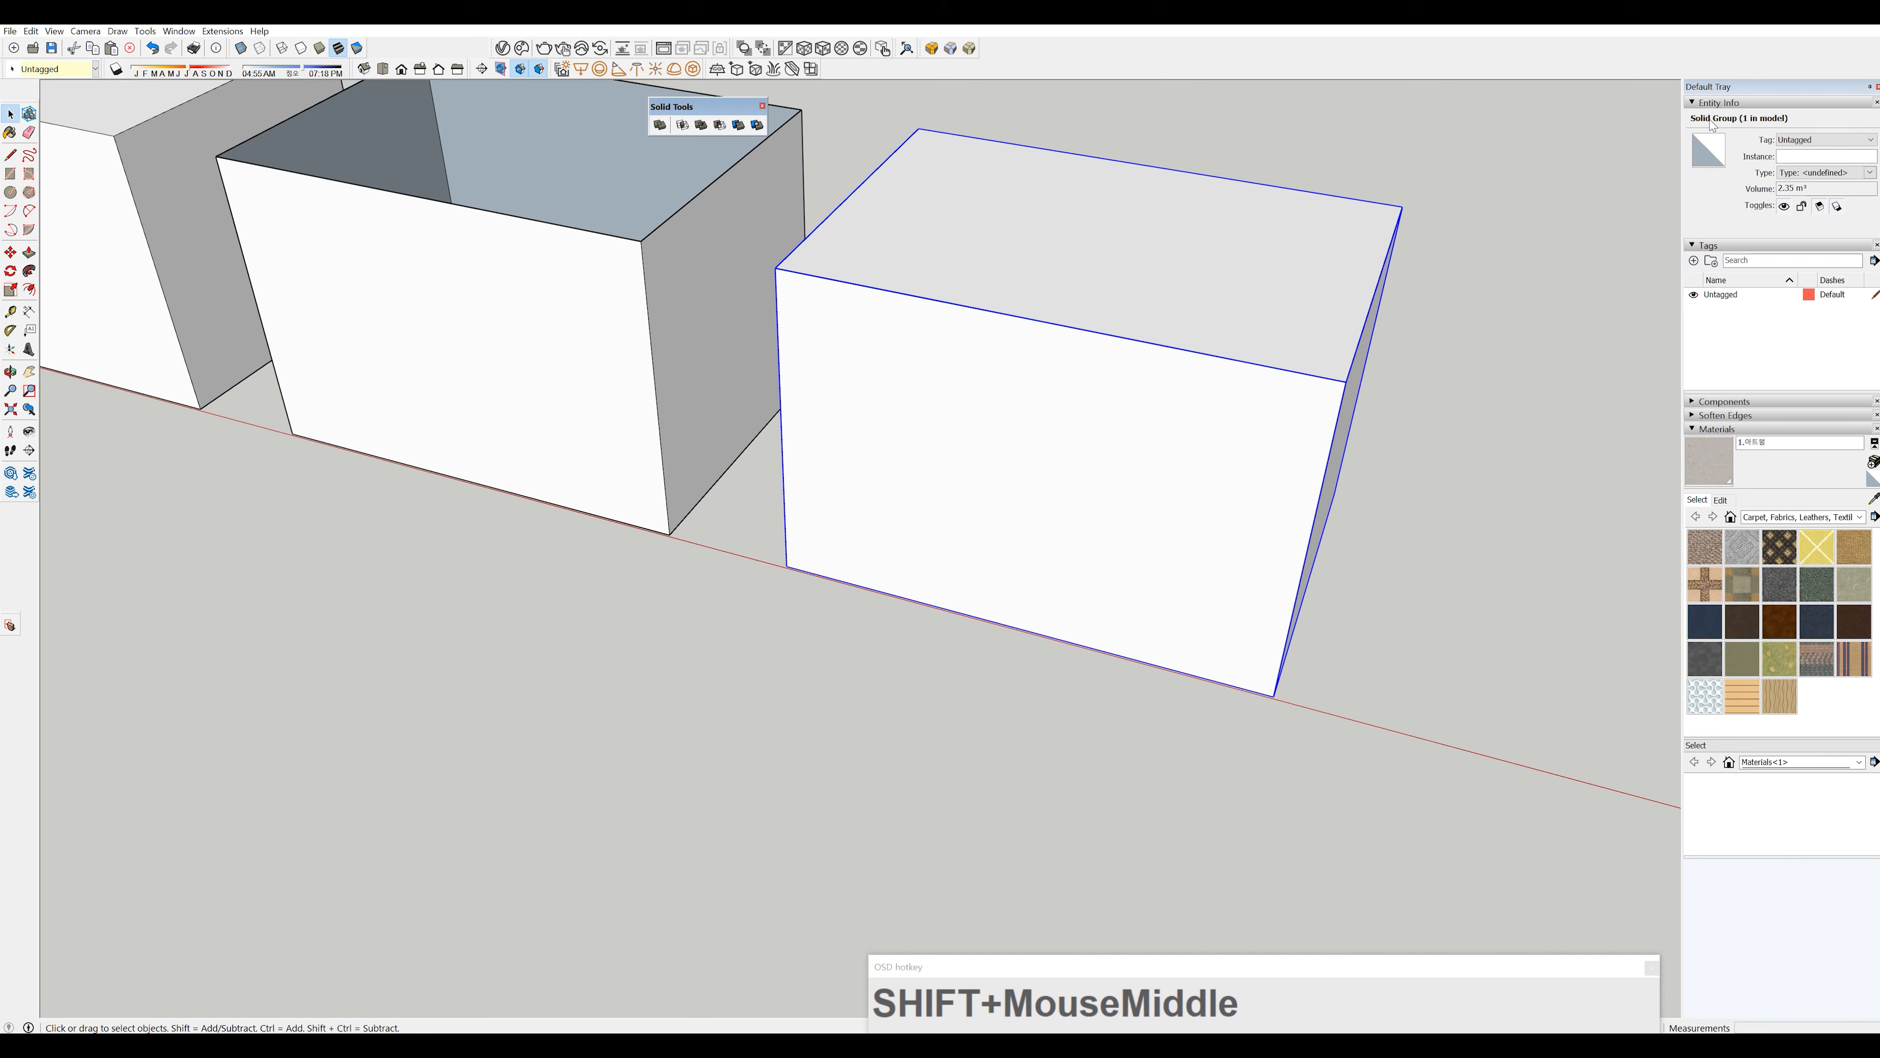
# - Select the closed box, the last box and the open box in turn to compare their entity information
pyautogui.scroll(-6, 1180, 442)
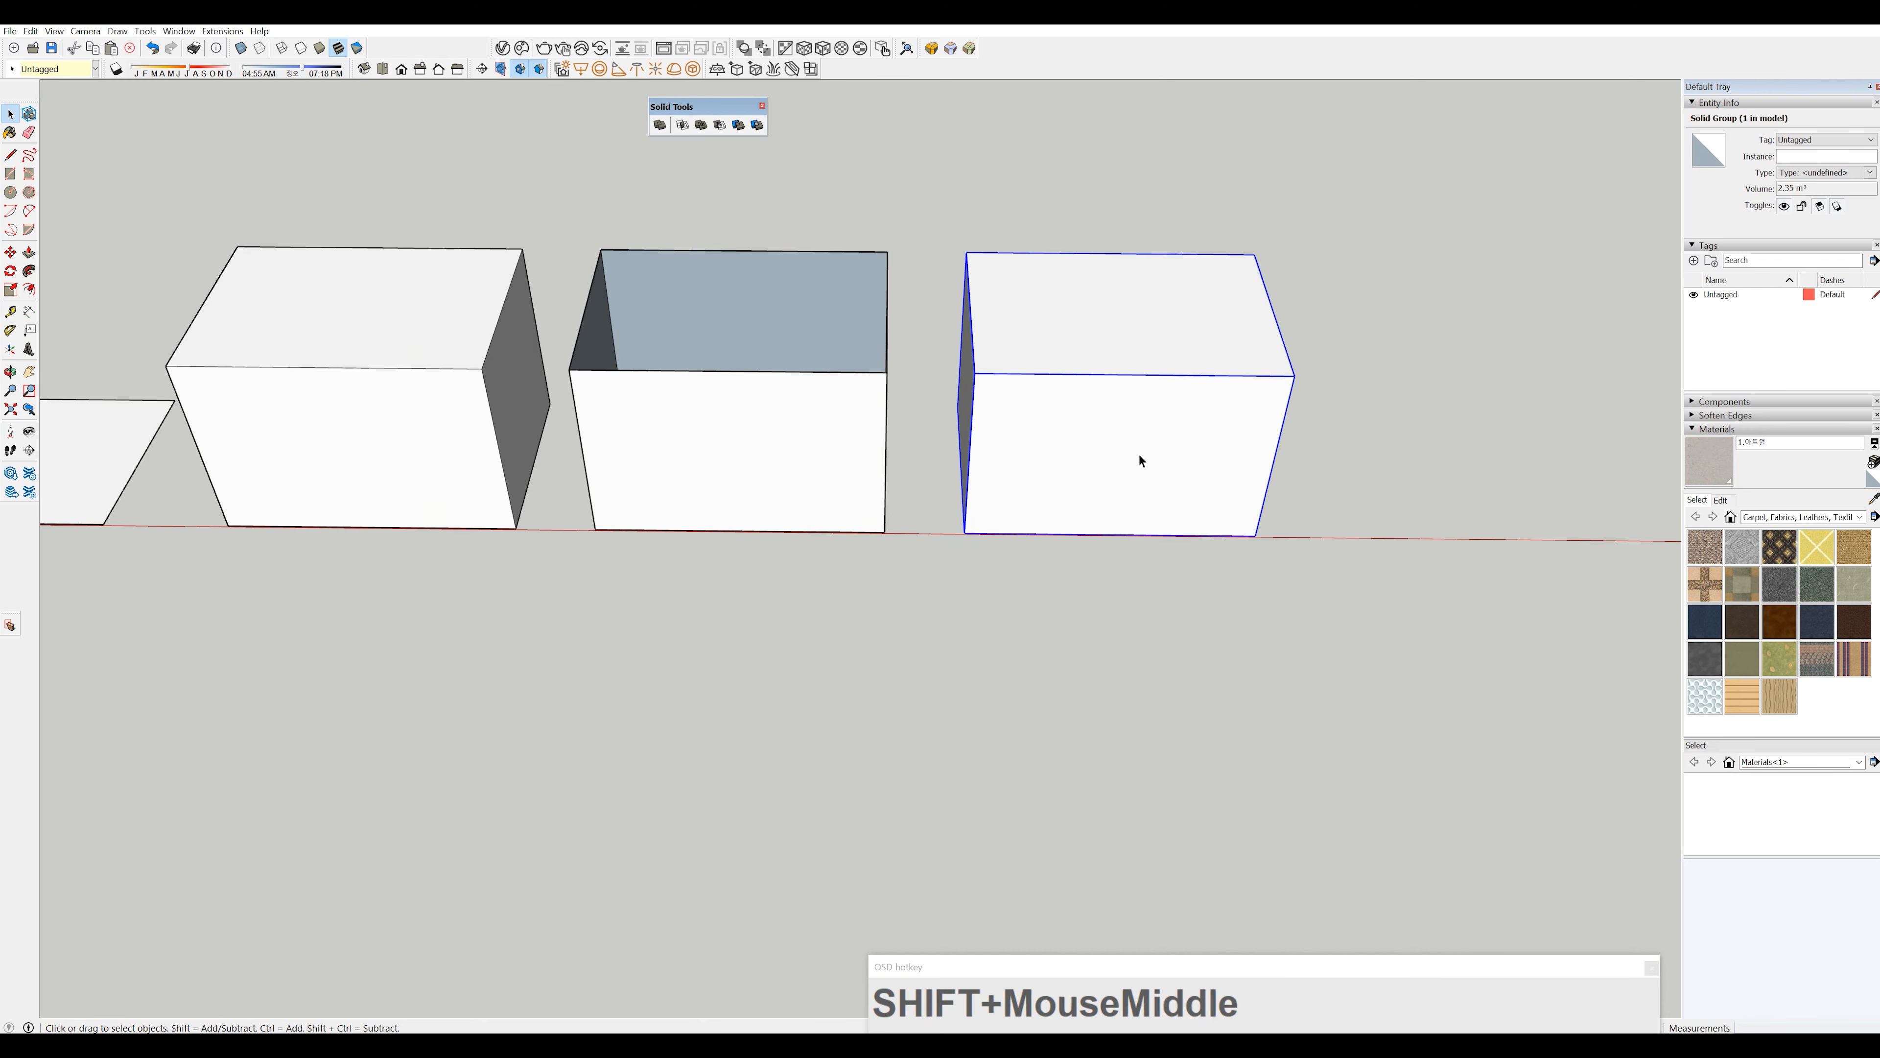
pyautogui.keyDown('shift'); pyautogui.moveTo(1141, 474); pyautogui.dragTo(1303, 425, button='middle'); pyautogui.keyUp('shift')
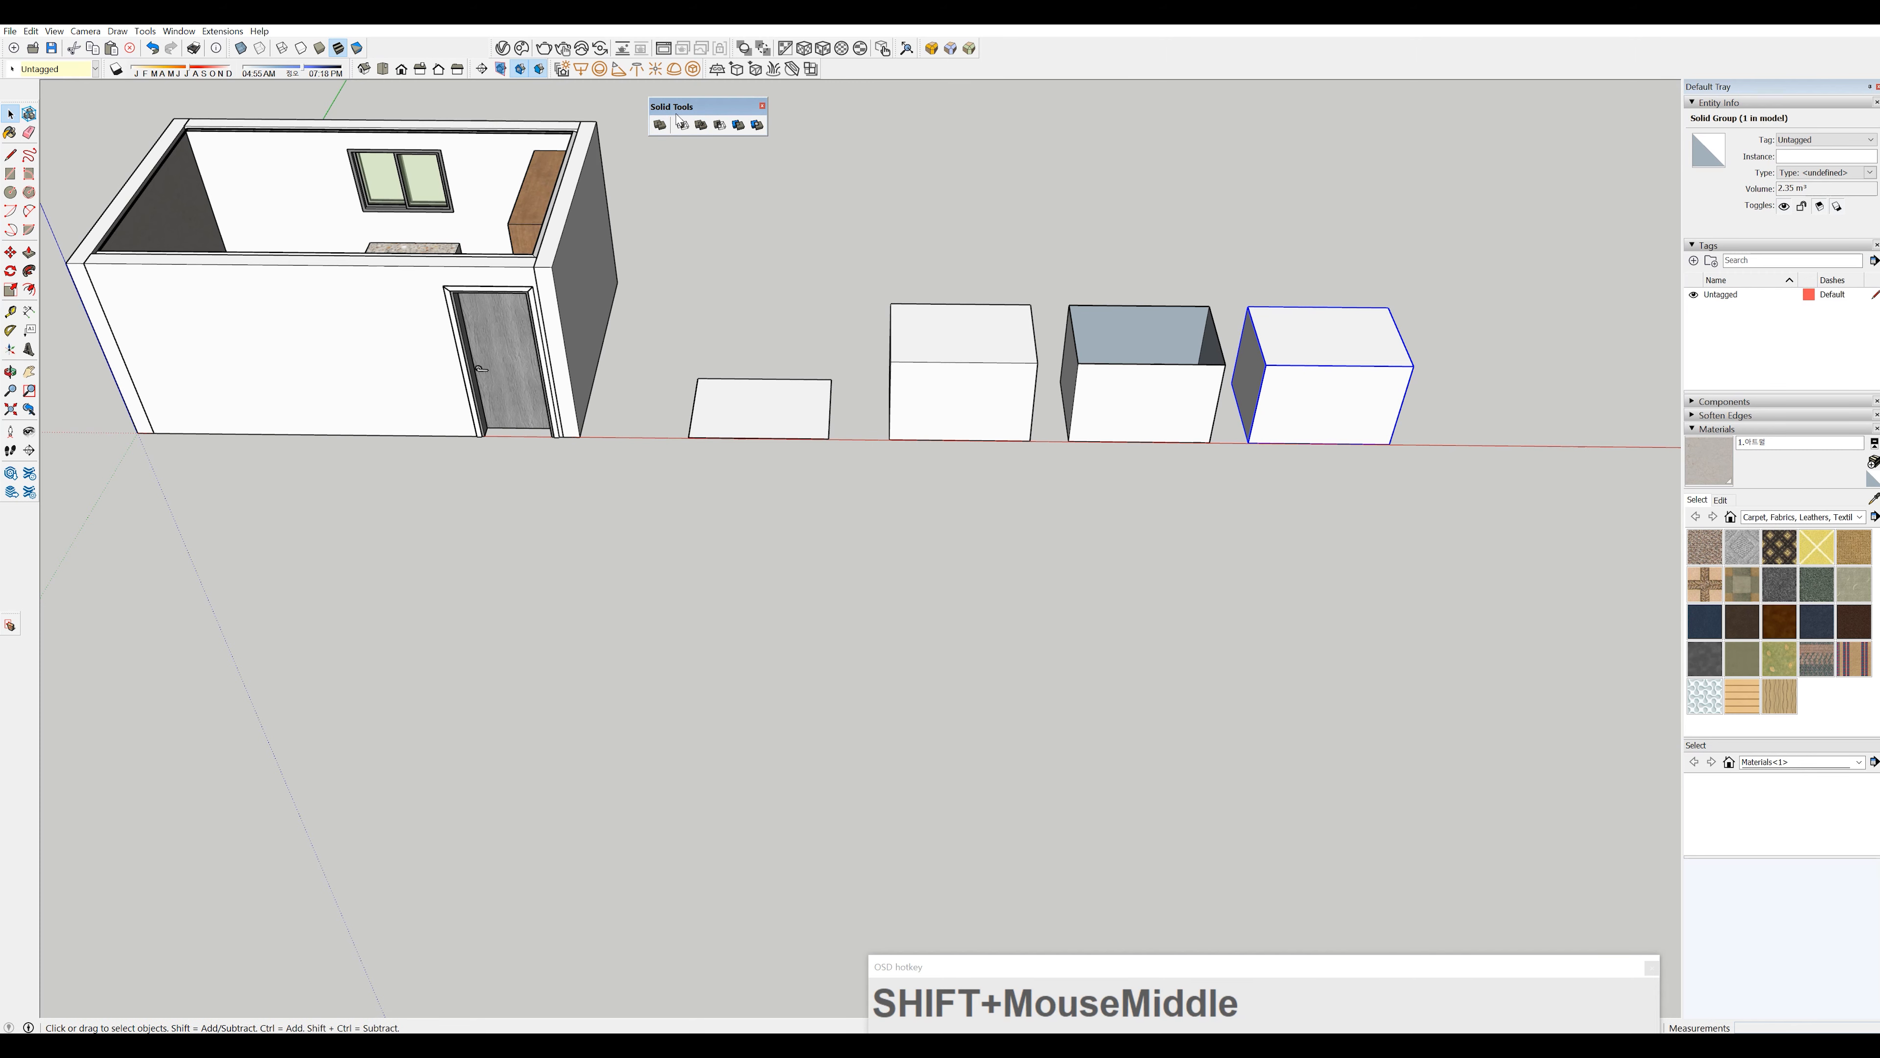
pyautogui.click(973, 334)
pyautogui.click(1314, 344)
pyautogui.click(1129, 355)
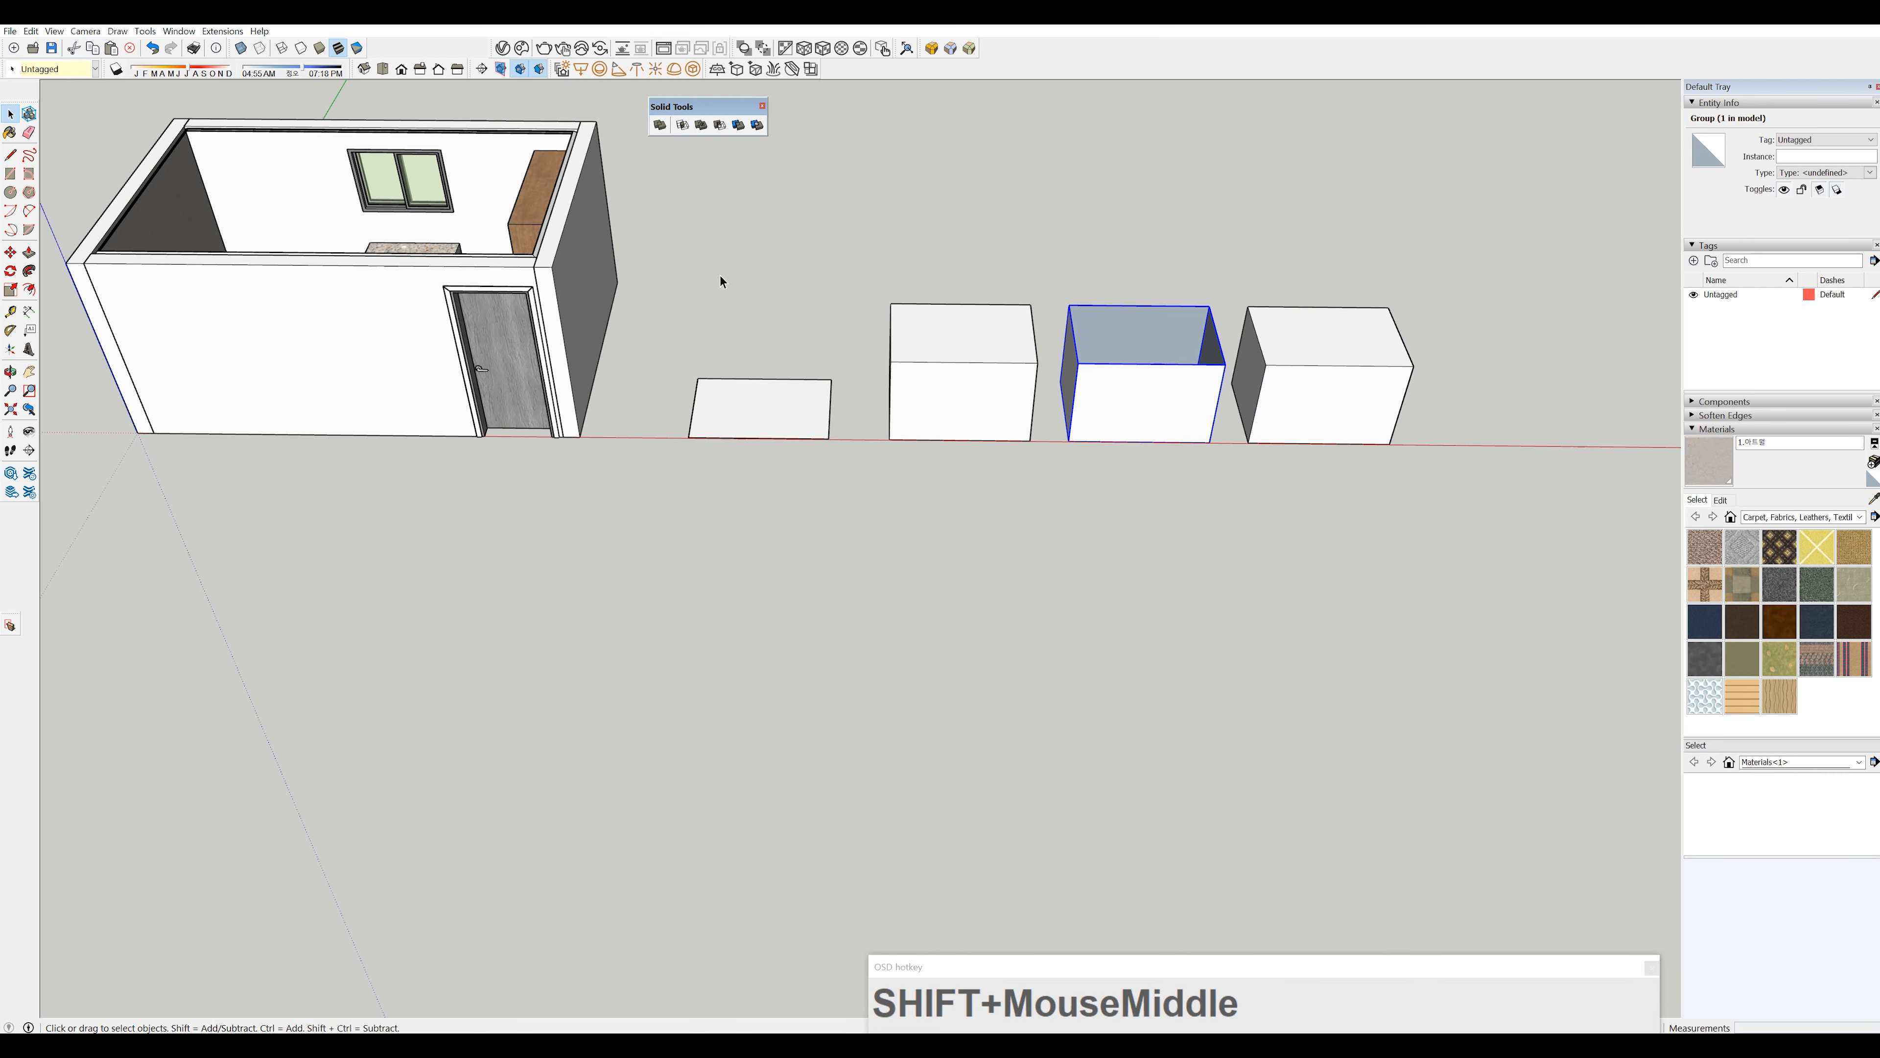
pyautogui.moveTo(914, 371); pyautogui.dragTo(955, 486, button='middle')
pyautogui.scroll(-2, 911, 521)
pyautogui.scroll(1, 964, 486)
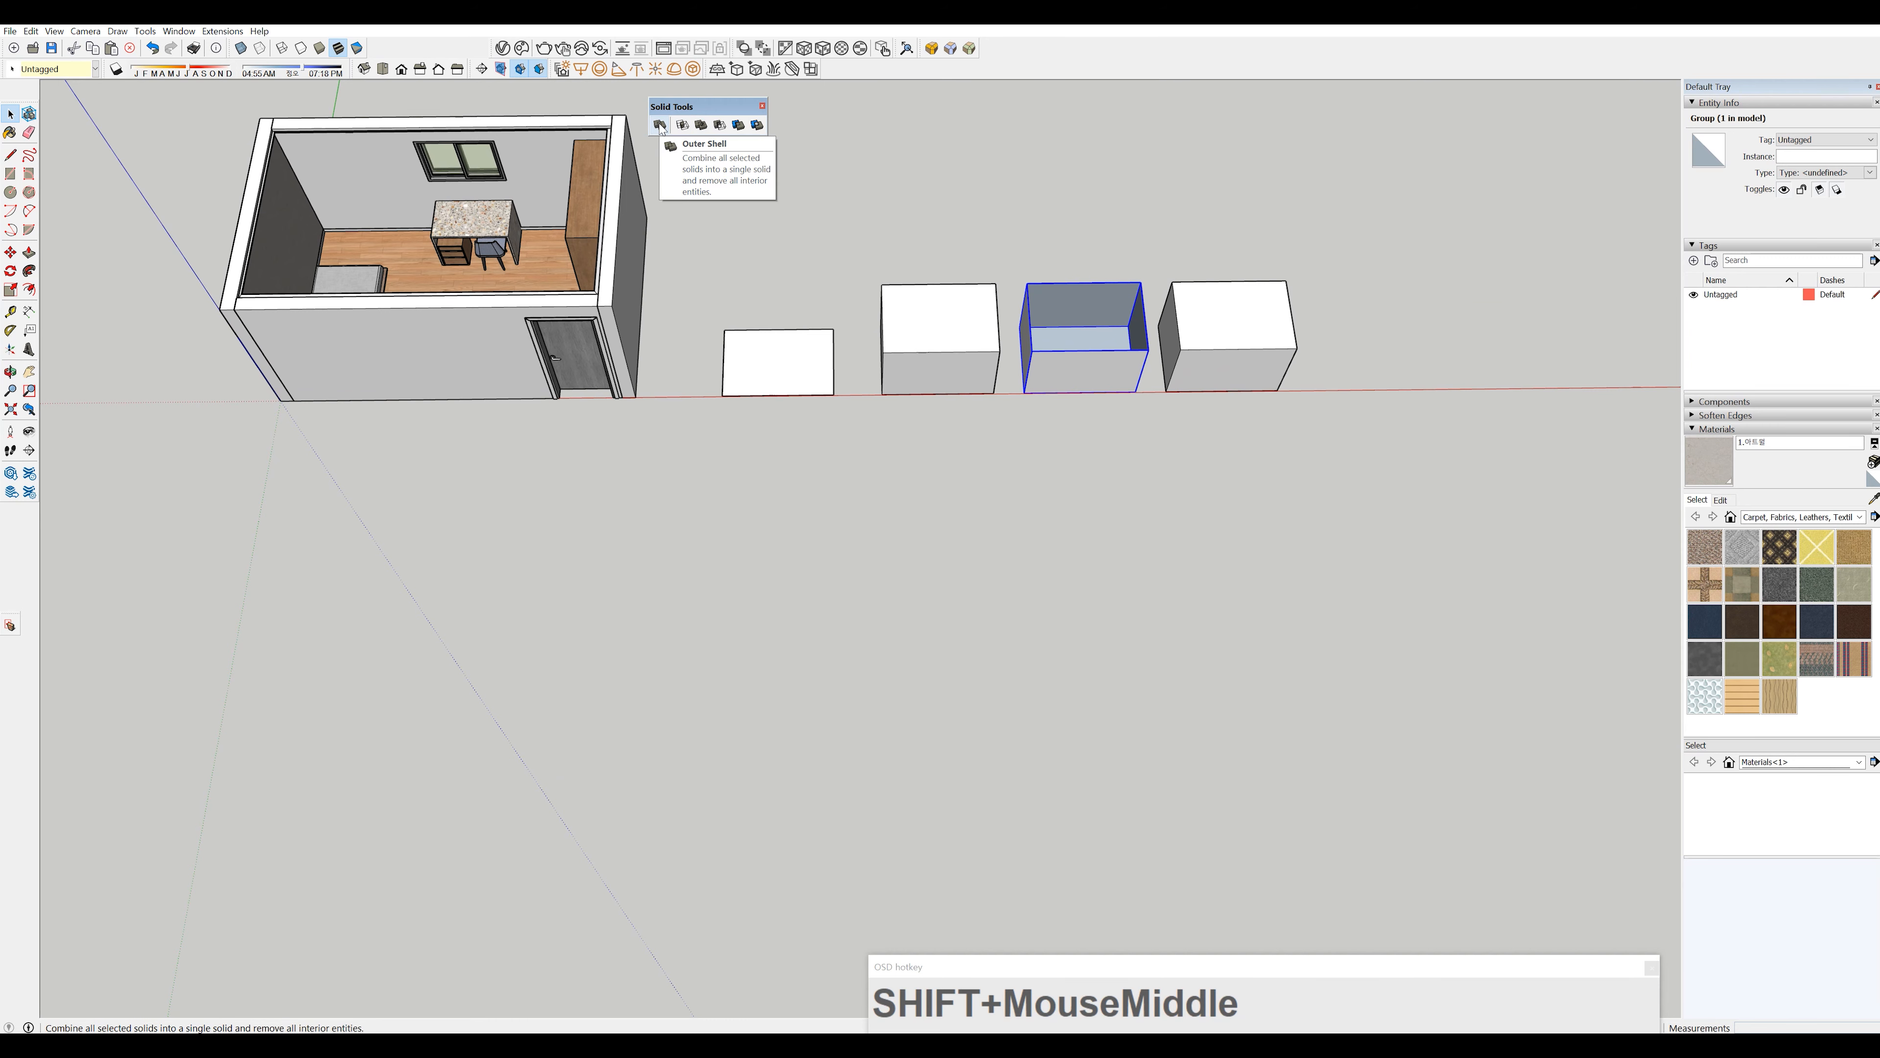
pyautogui.press('c')
pyautogui.moveTo(891, 381); pyautogui.dragTo(891, 400, button='middle')
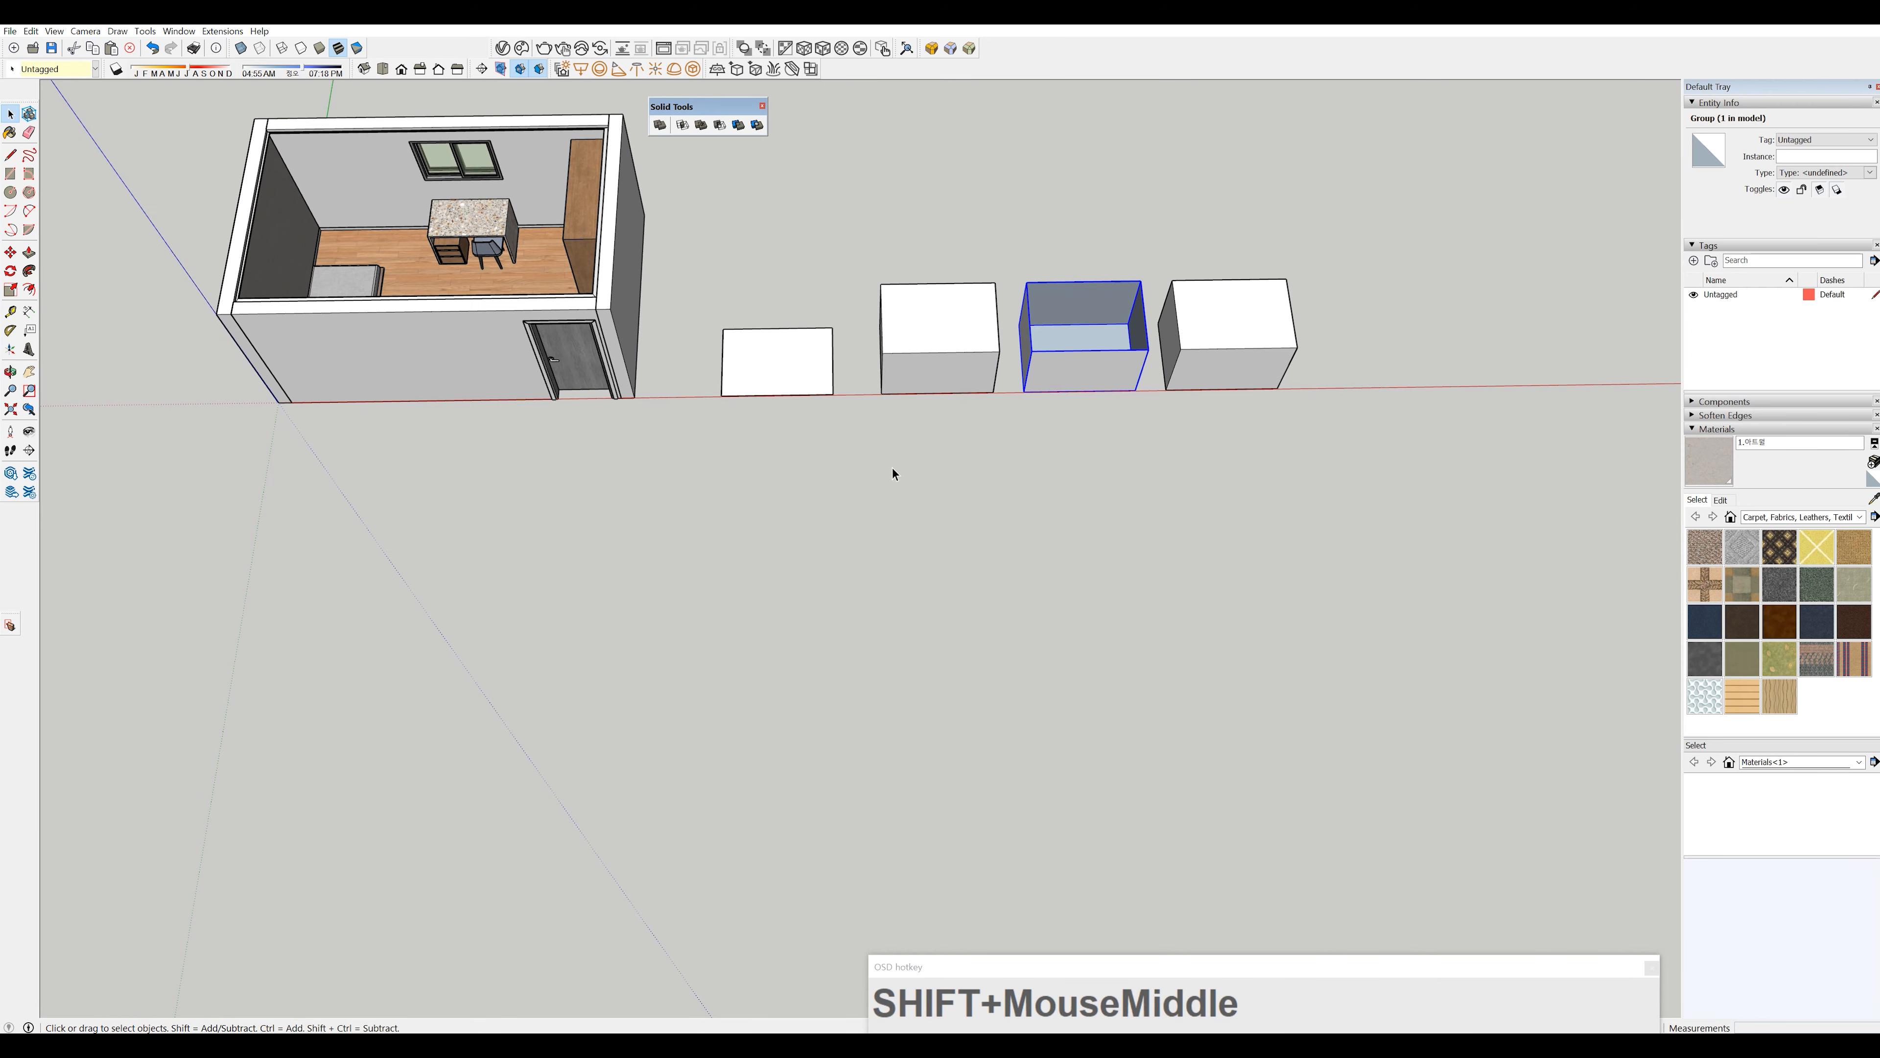
# - Draw a circle on the ground in front of the boxes and offset its edge inward about 45 mm
pyautogui.click(891, 493)
pyautogui.click(935, 491)
pyautogui.press('space')
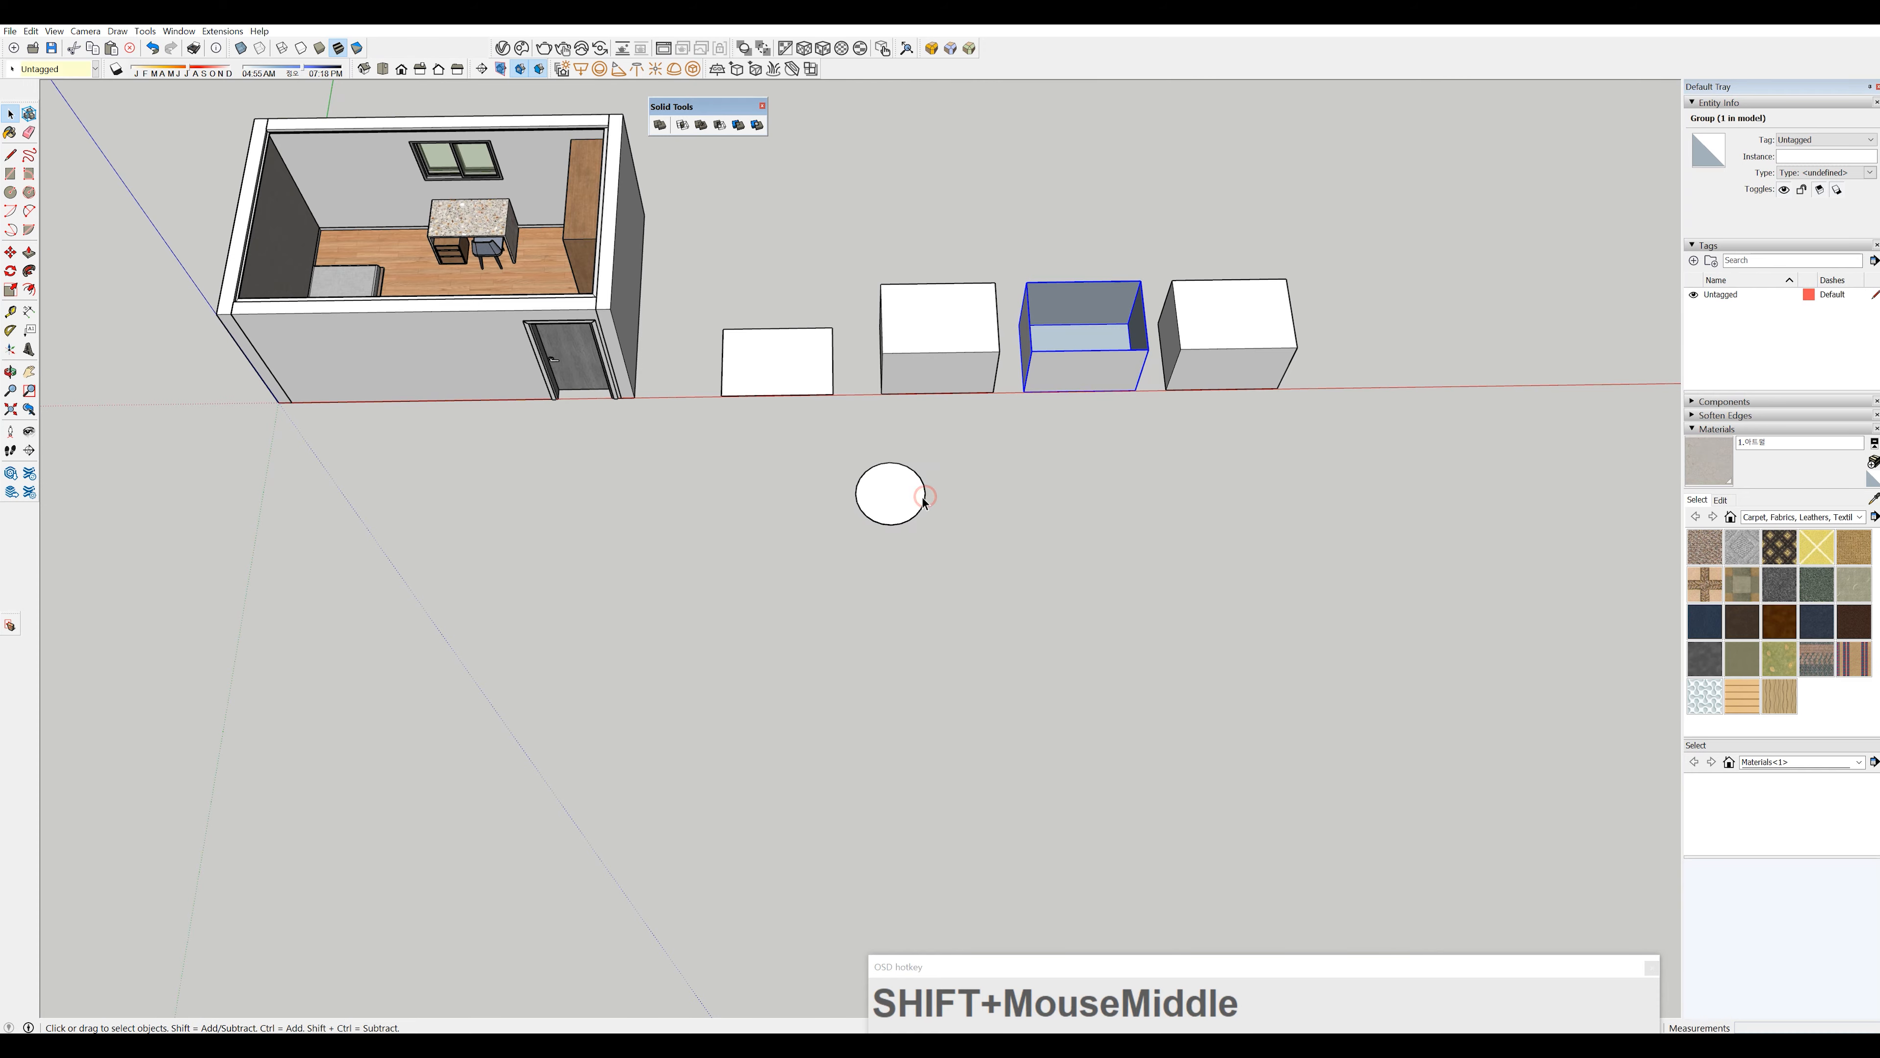
pyautogui.scroll(2, 923, 502)
pyautogui.press('f')
pyautogui.click(926, 500)
pyautogui.click(921, 499)
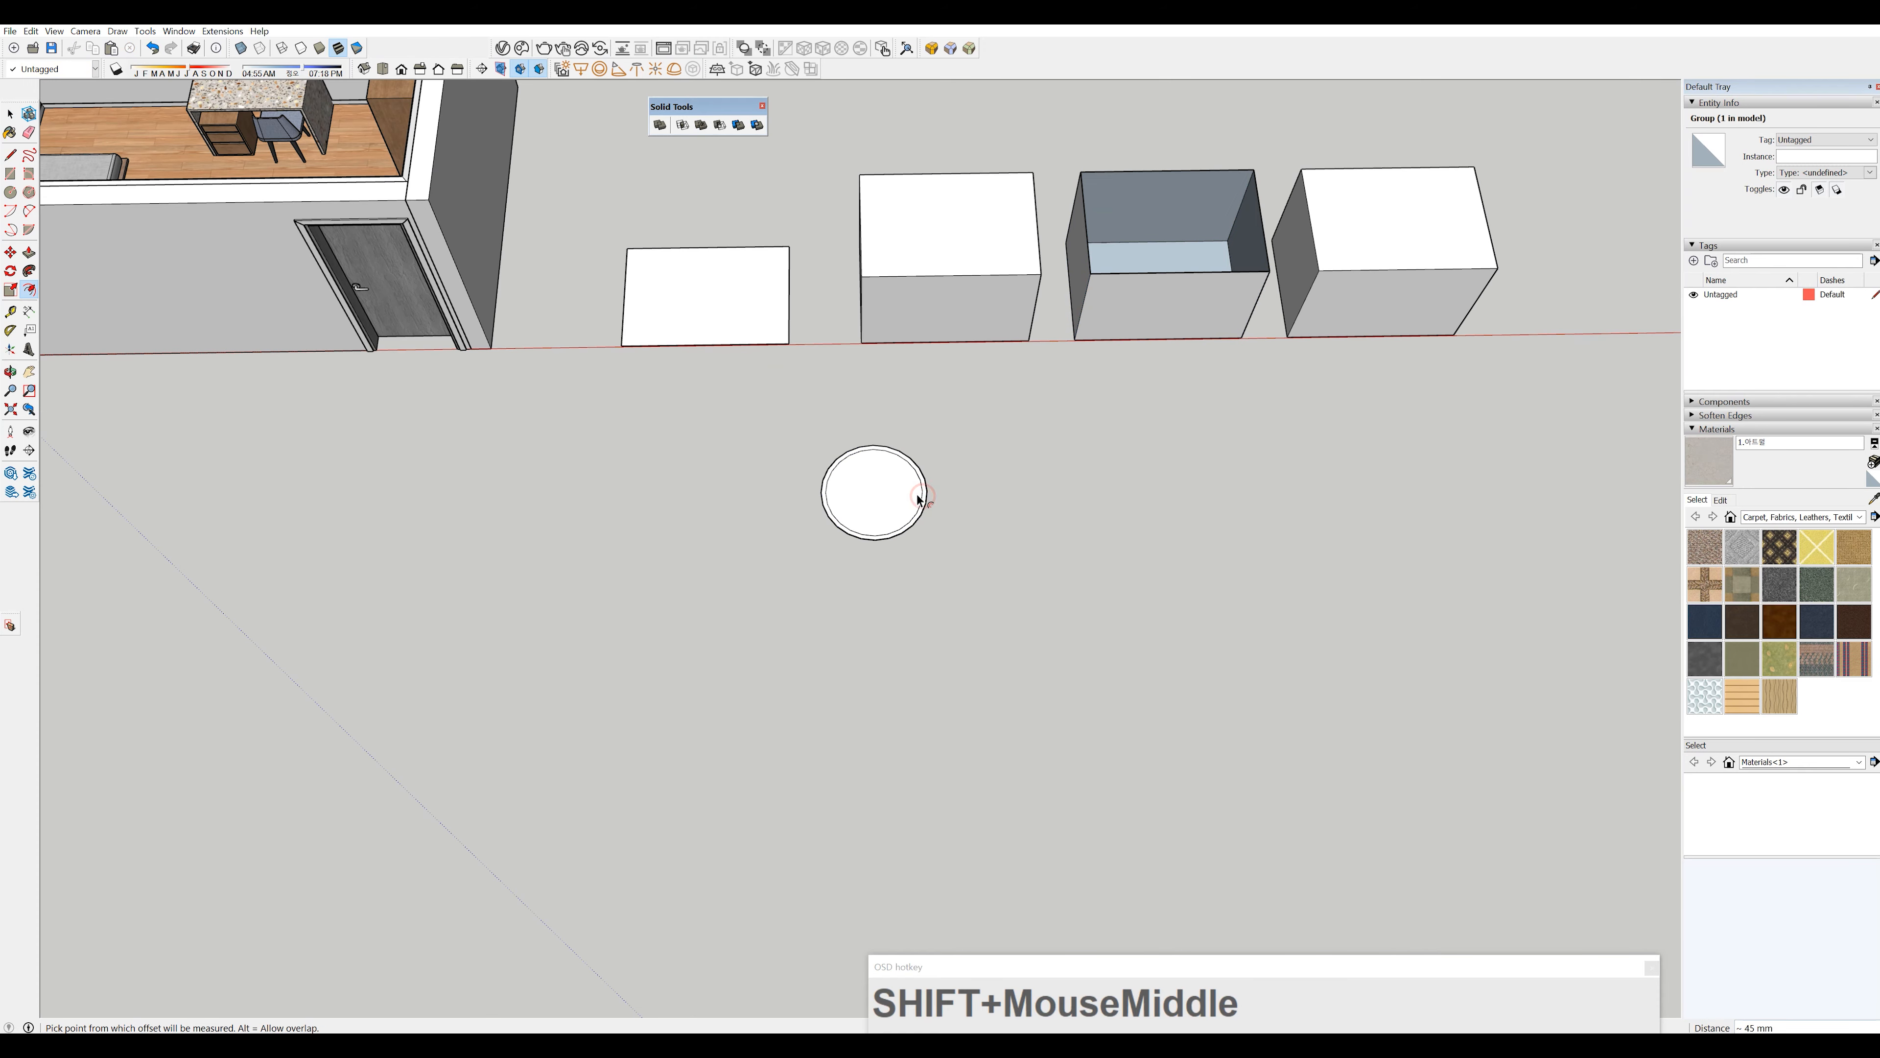
pyautogui.press('space')
# - Push/Pull the ring face between the two circles upward twice to form a tall hollow tube
pyautogui.scroll(1, 925, 500)
pyautogui.scroll(3, 926, 503)
pyautogui.press('p')
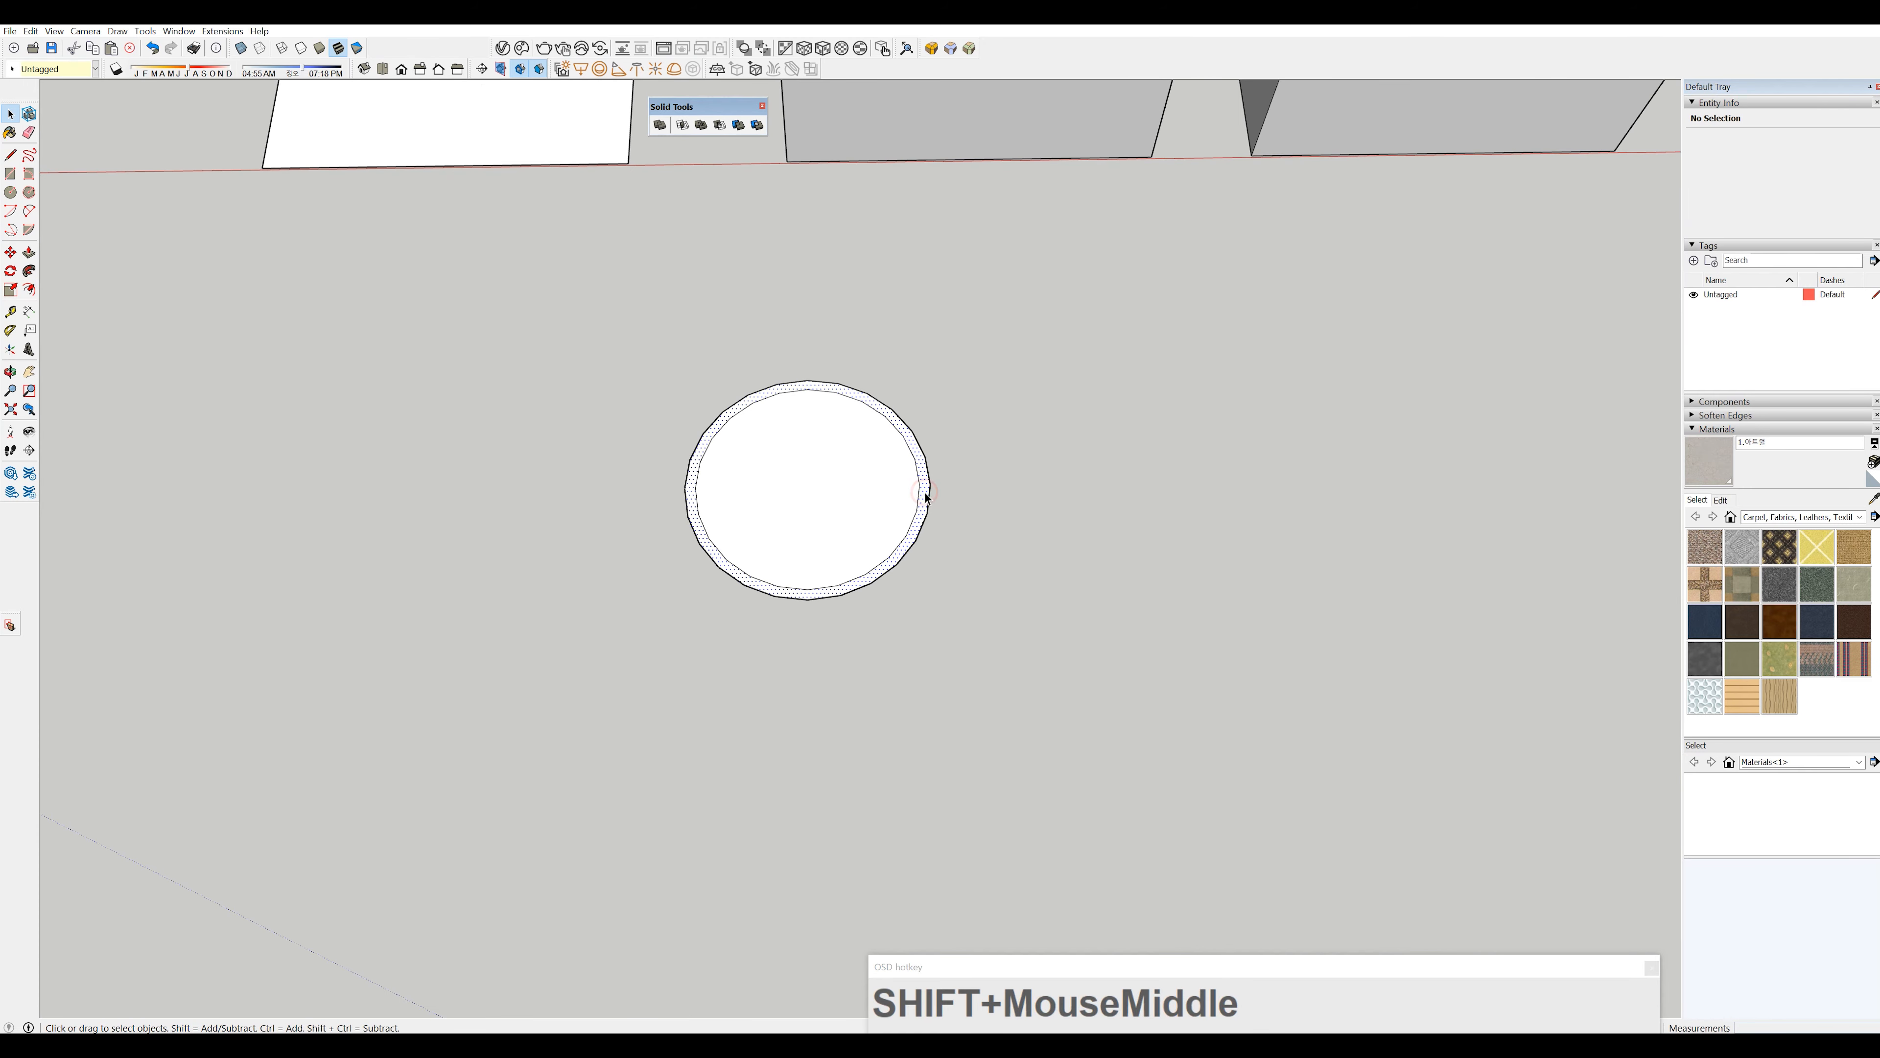
pyautogui.click(924, 493)
pyautogui.click(932, 365)
pyautogui.press('space')
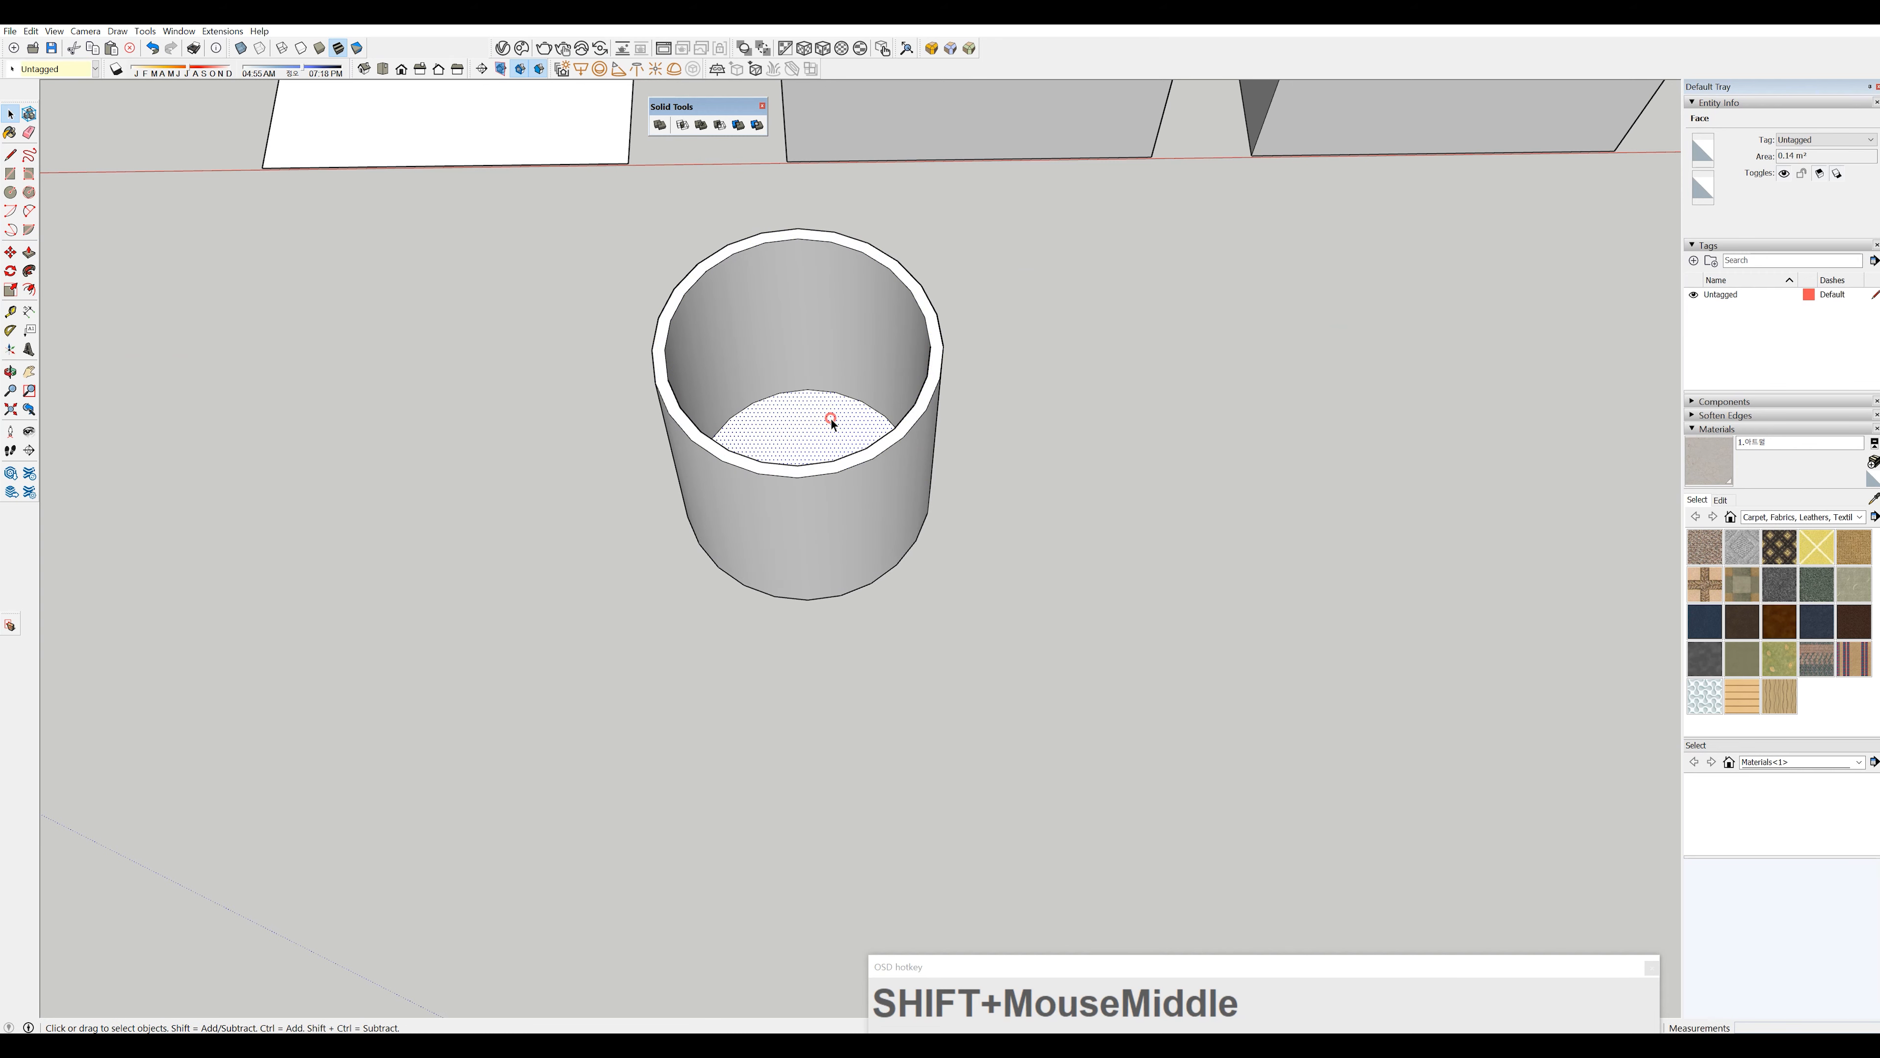
pyautogui.press('p')
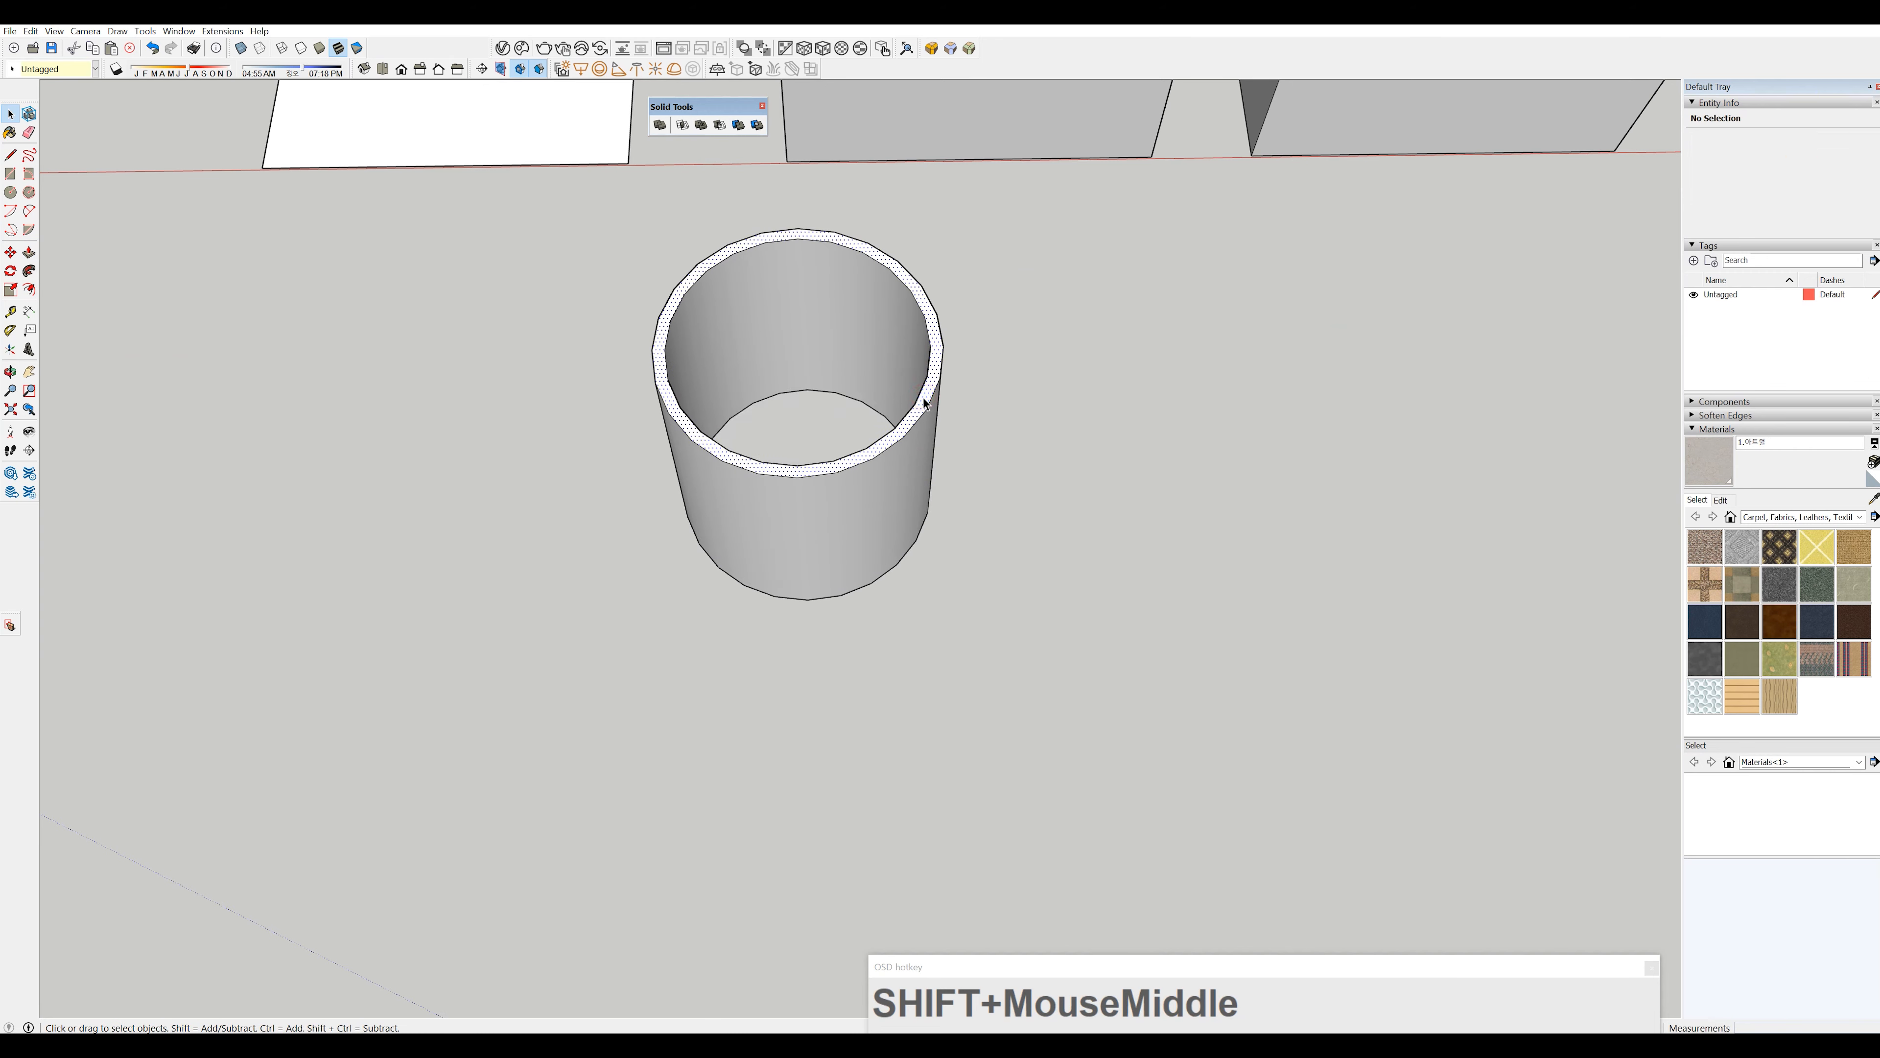
pyautogui.click(918, 408)
pyautogui.click(927, 317)
pyautogui.press('space')
# - Select all of the tube's connected geometry and group it, then check its entity information
pyautogui.click(1086, 436)
pyautogui.tripleClick(891, 438)
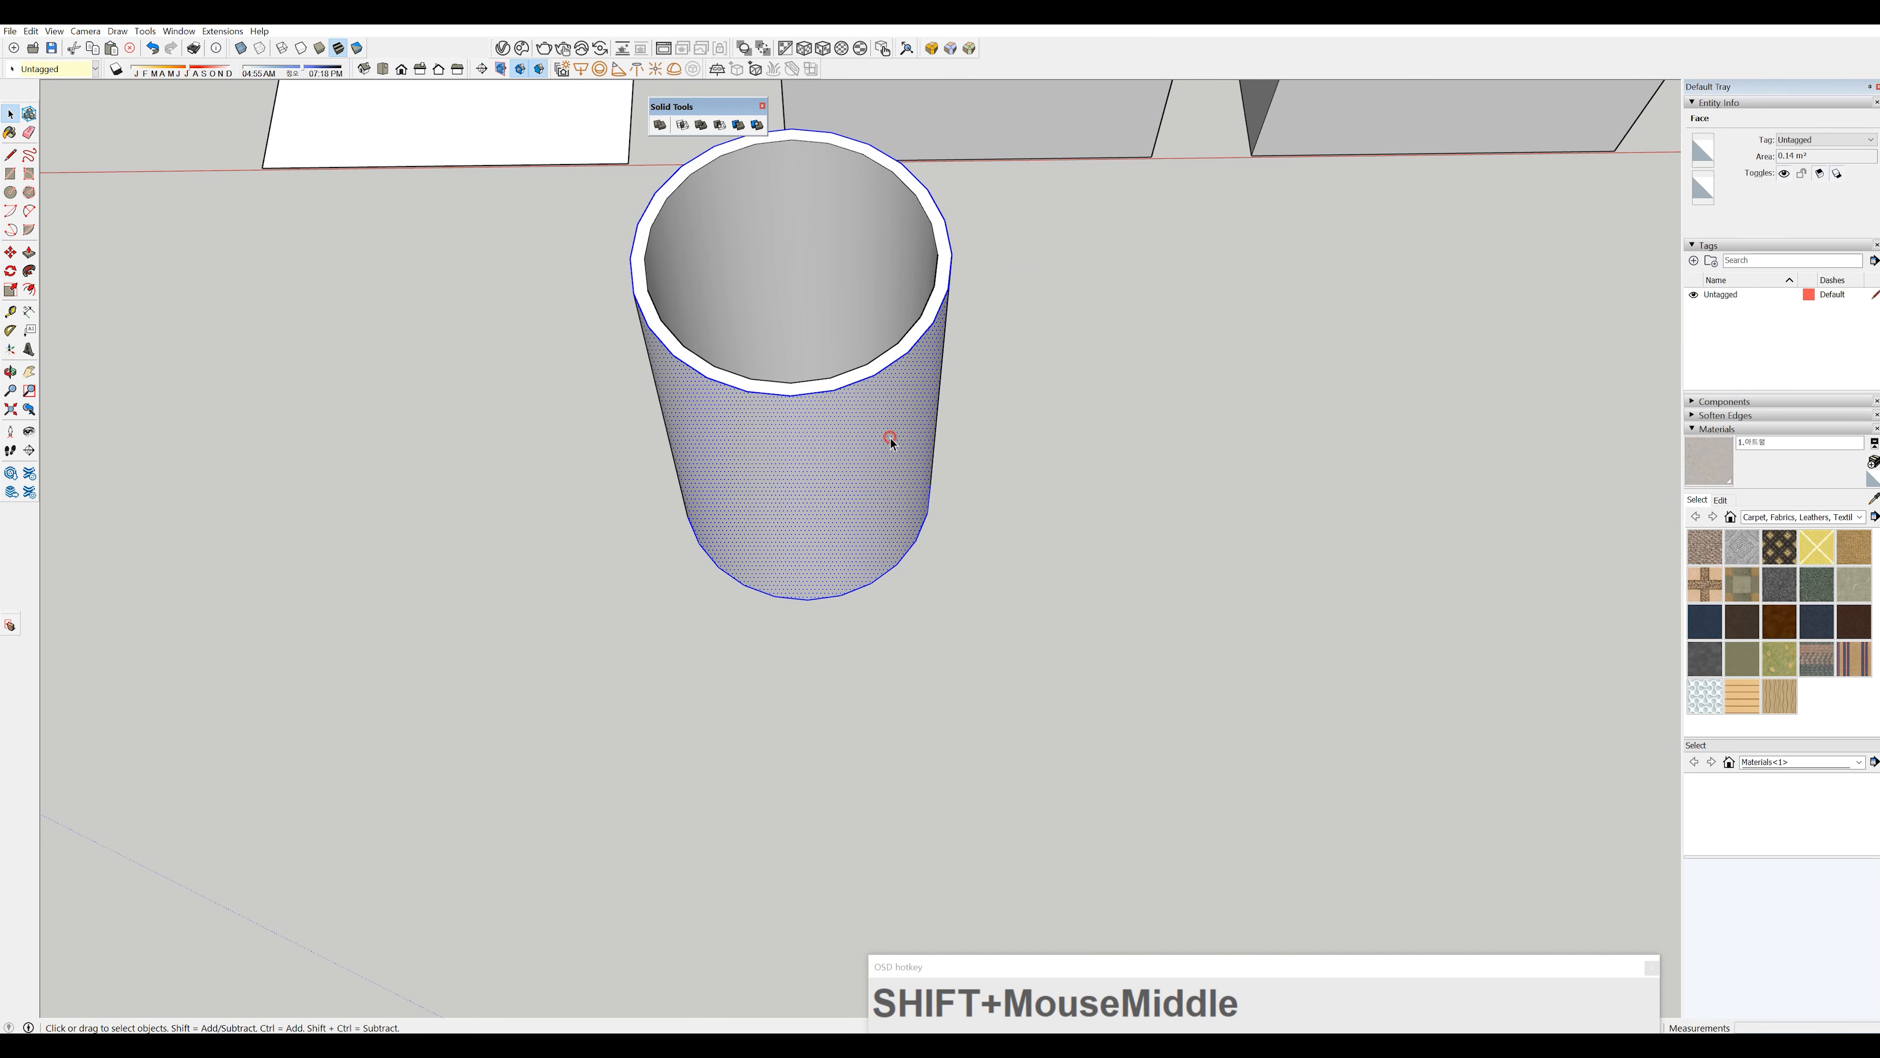
pyautogui.press('g')
pyautogui.moveTo(890, 437); pyautogui.dragTo(1214, 276, button='middle')
pyautogui.scroll(-4, 1008, 338)
pyautogui.moveTo(907, 400); pyautogui.dragTo(937, 513, button='middle')
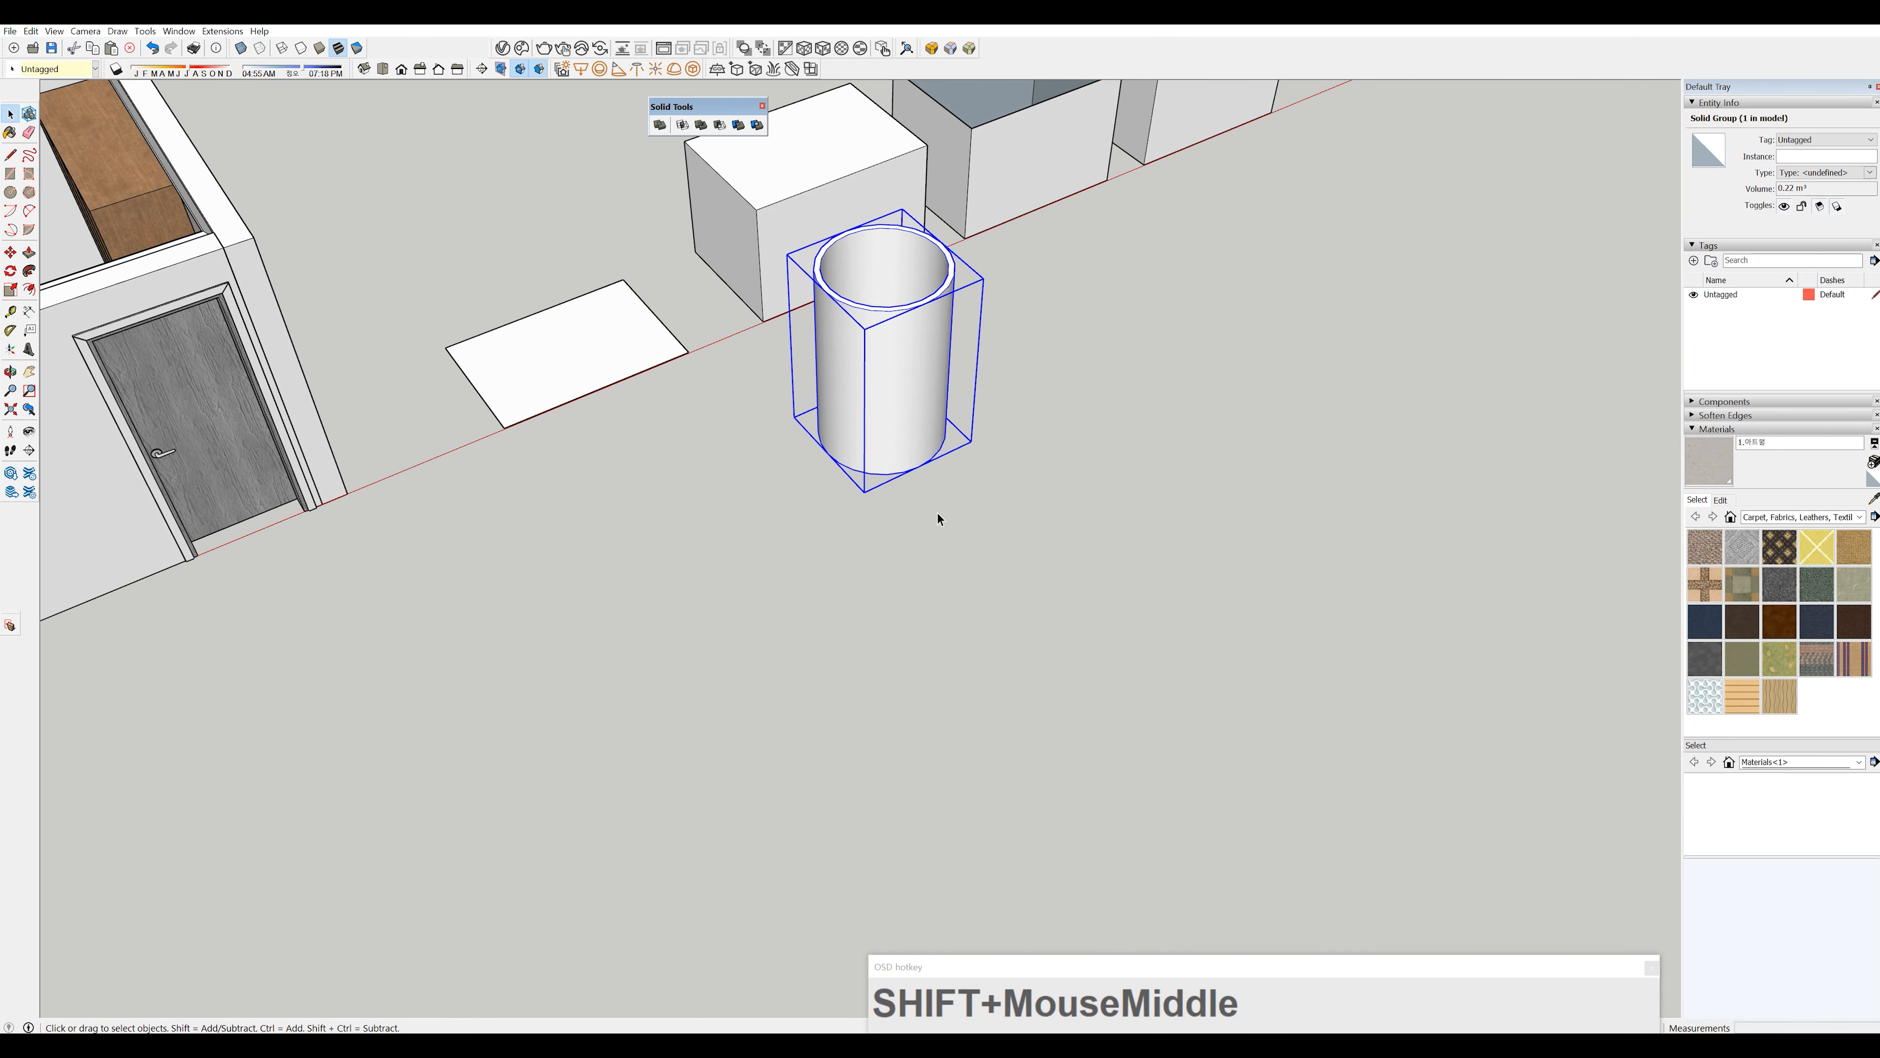
# - Copy the tube group in front of the original and rotate the copy to lie on its side
pyautogui.press('m')
pyautogui.click(803, 483)
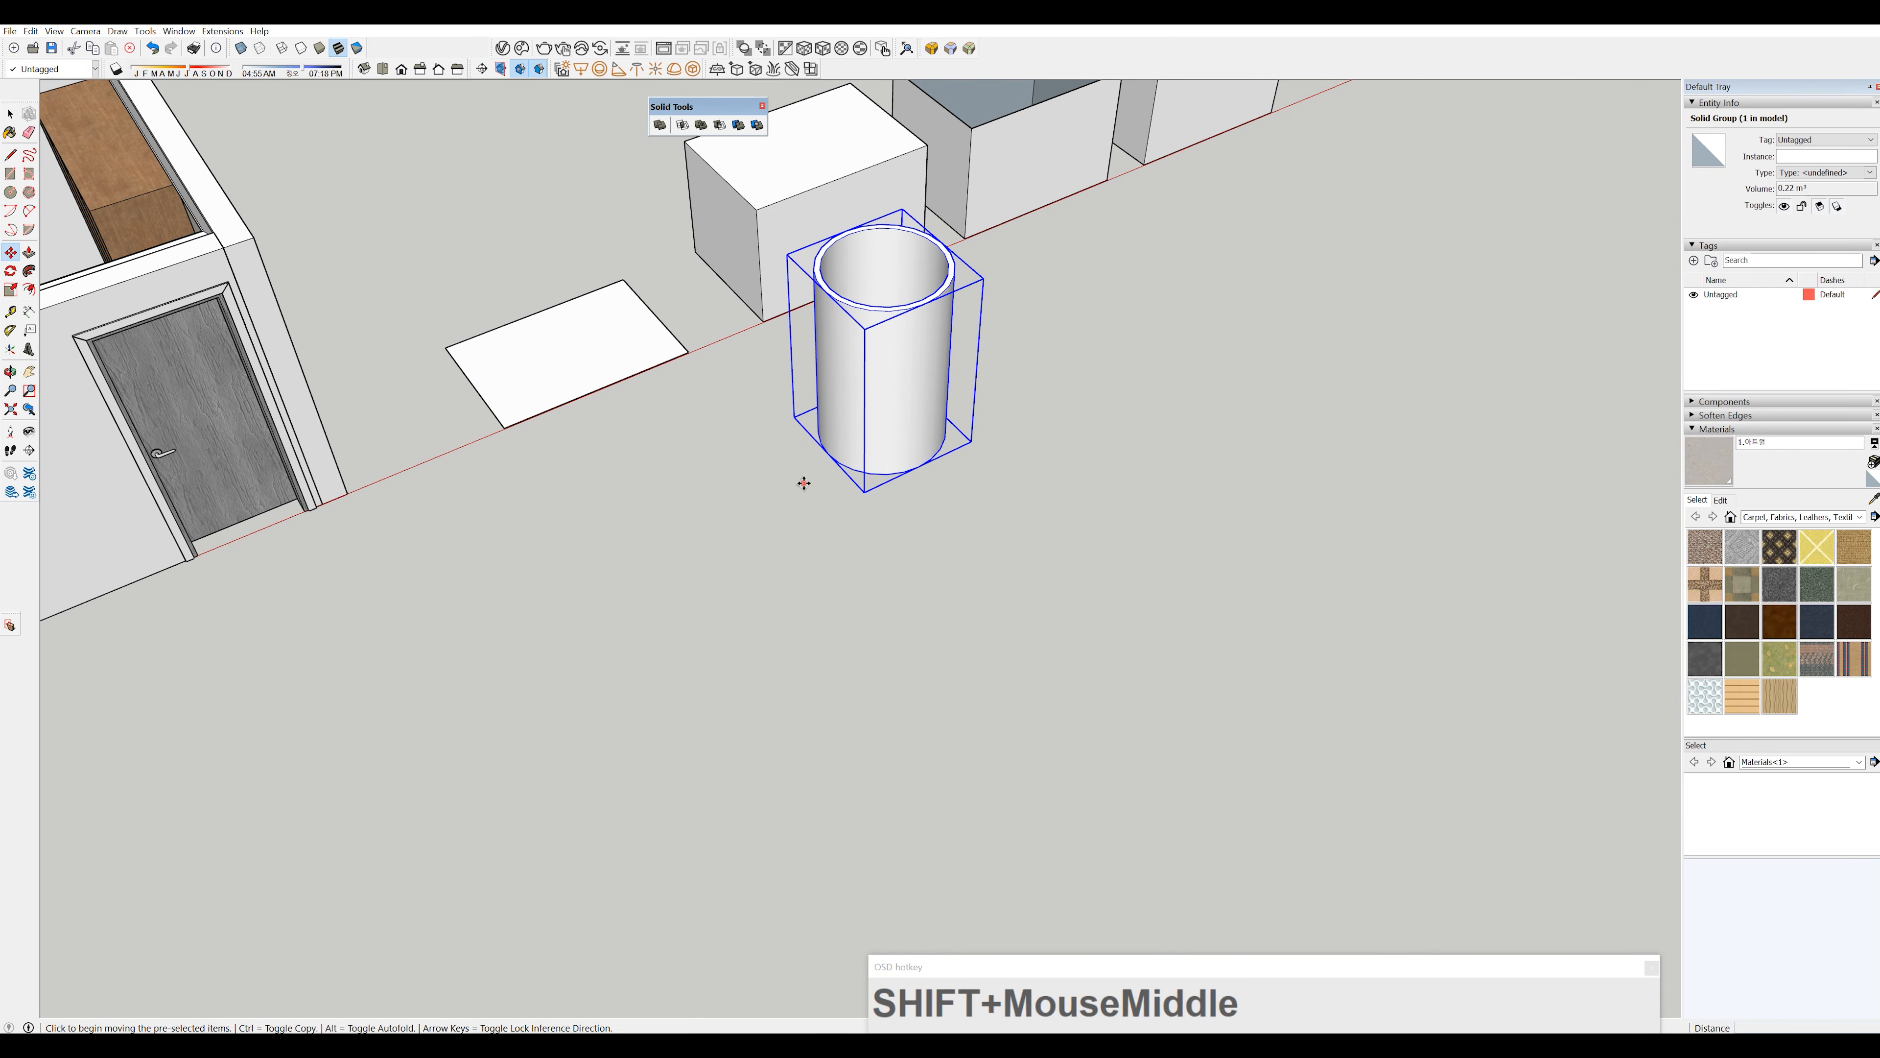
pyautogui.press('ctrl')
pyautogui.click(913, 613)
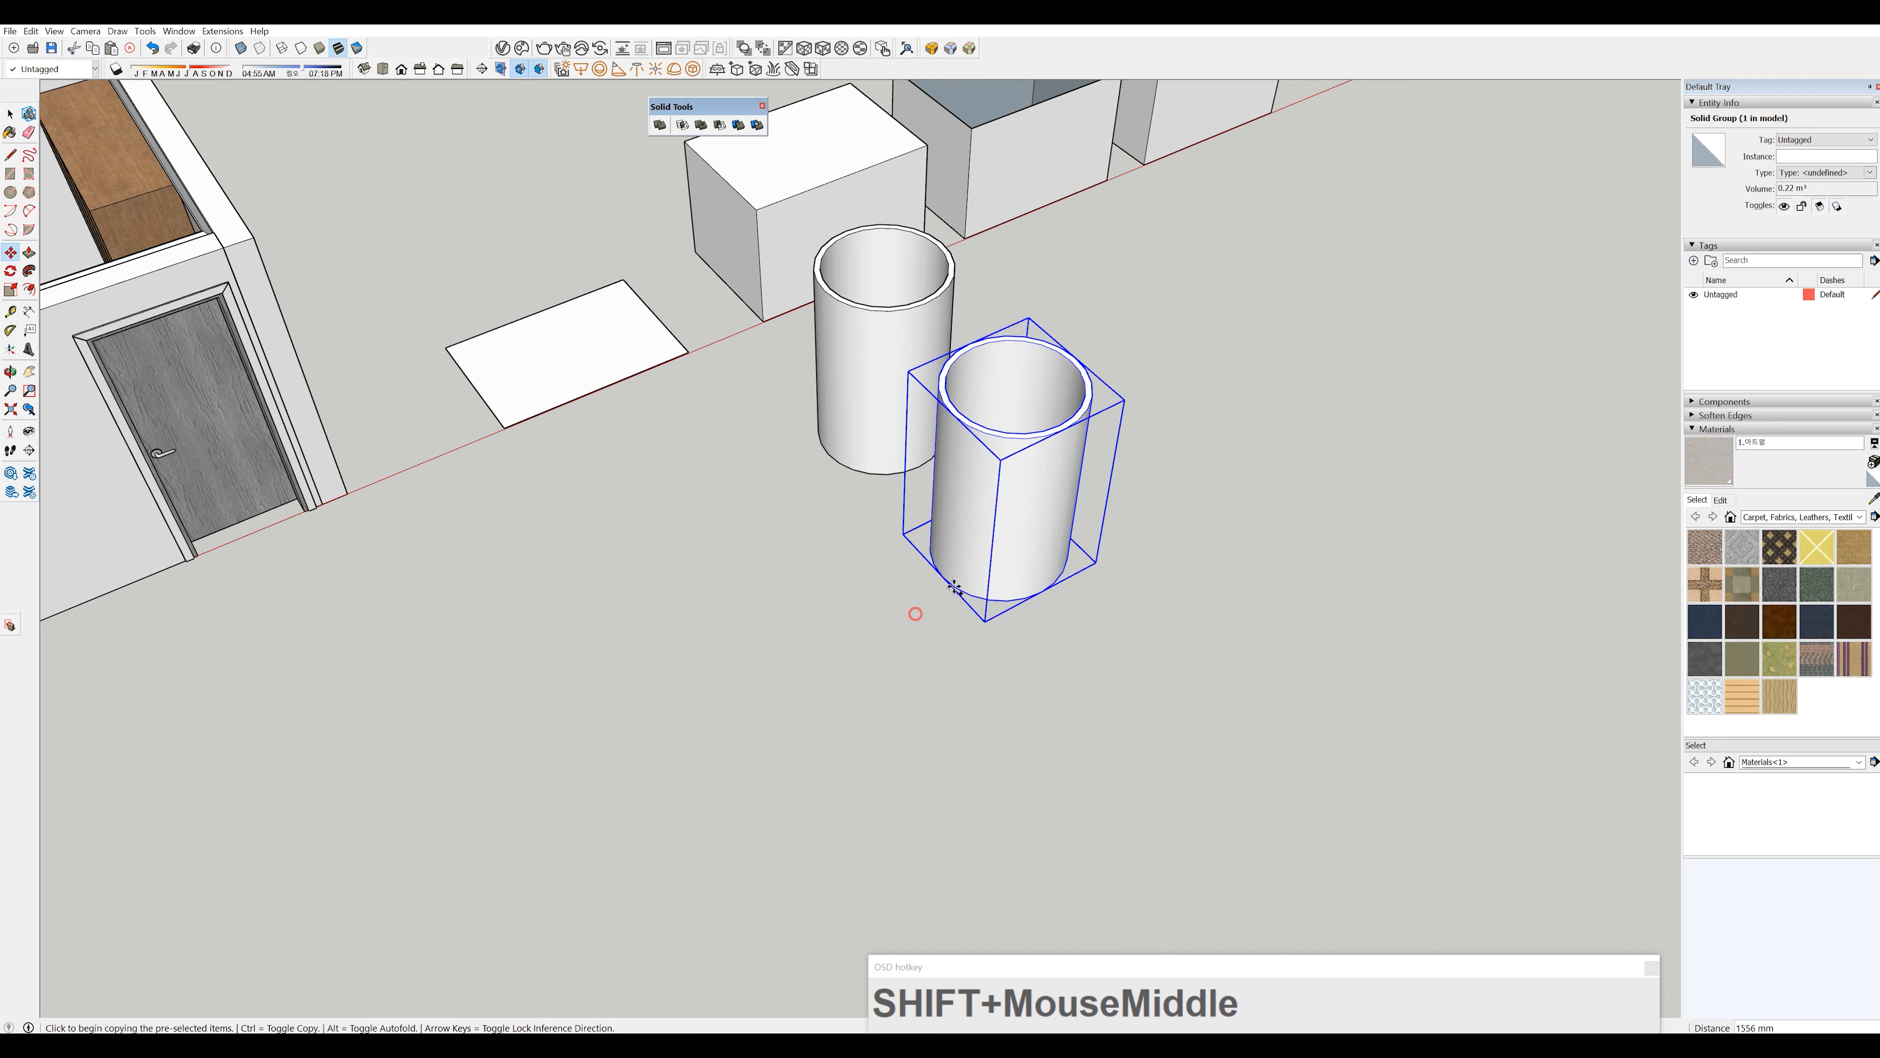
pyautogui.click(1073, 448)
pyautogui.click(1140, 475)
# - Move the lying tube back so that it intersects the upright tube
pyautogui.moveTo(914, 643); pyautogui.dragTo(1055, 687, button='middle')
pyautogui.click(969, 614)
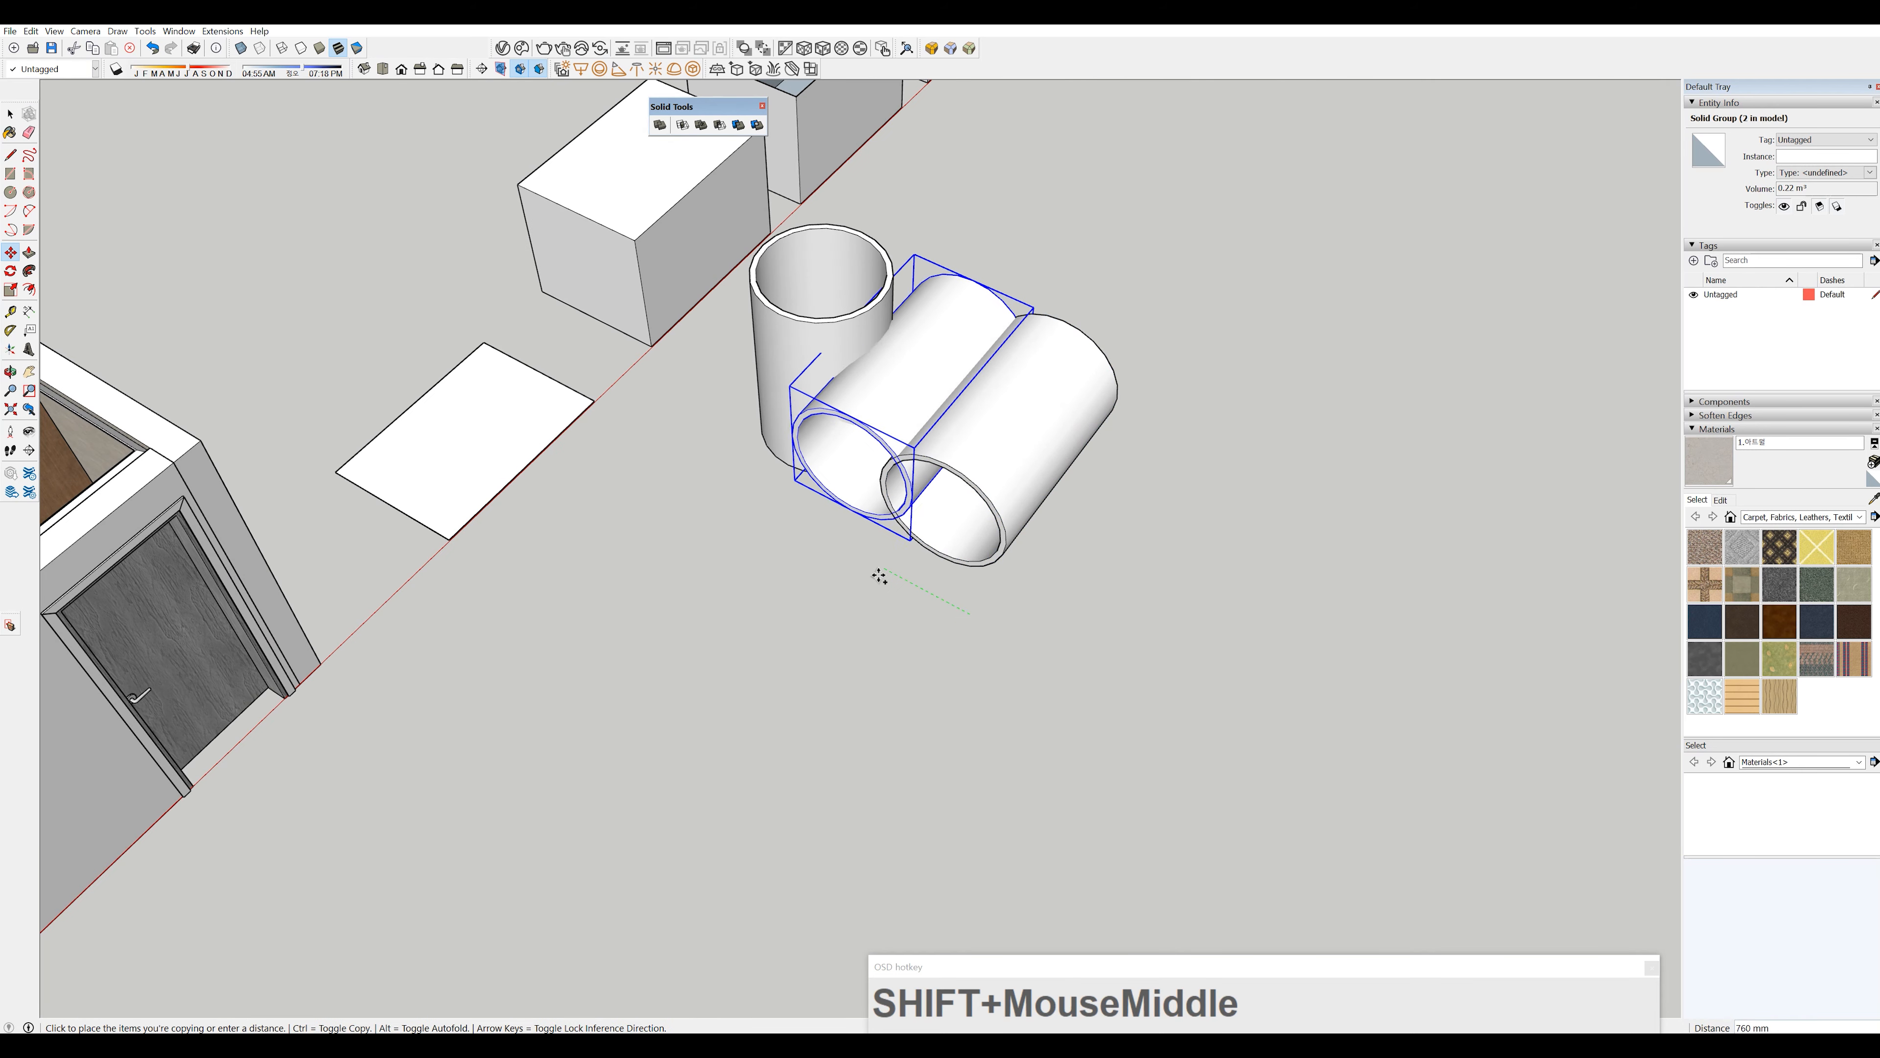
pyautogui.press('ctrl')
pyautogui.click(852, 554)
pyautogui.moveTo(852, 553); pyautogui.dragTo(684, 571, button='middle')
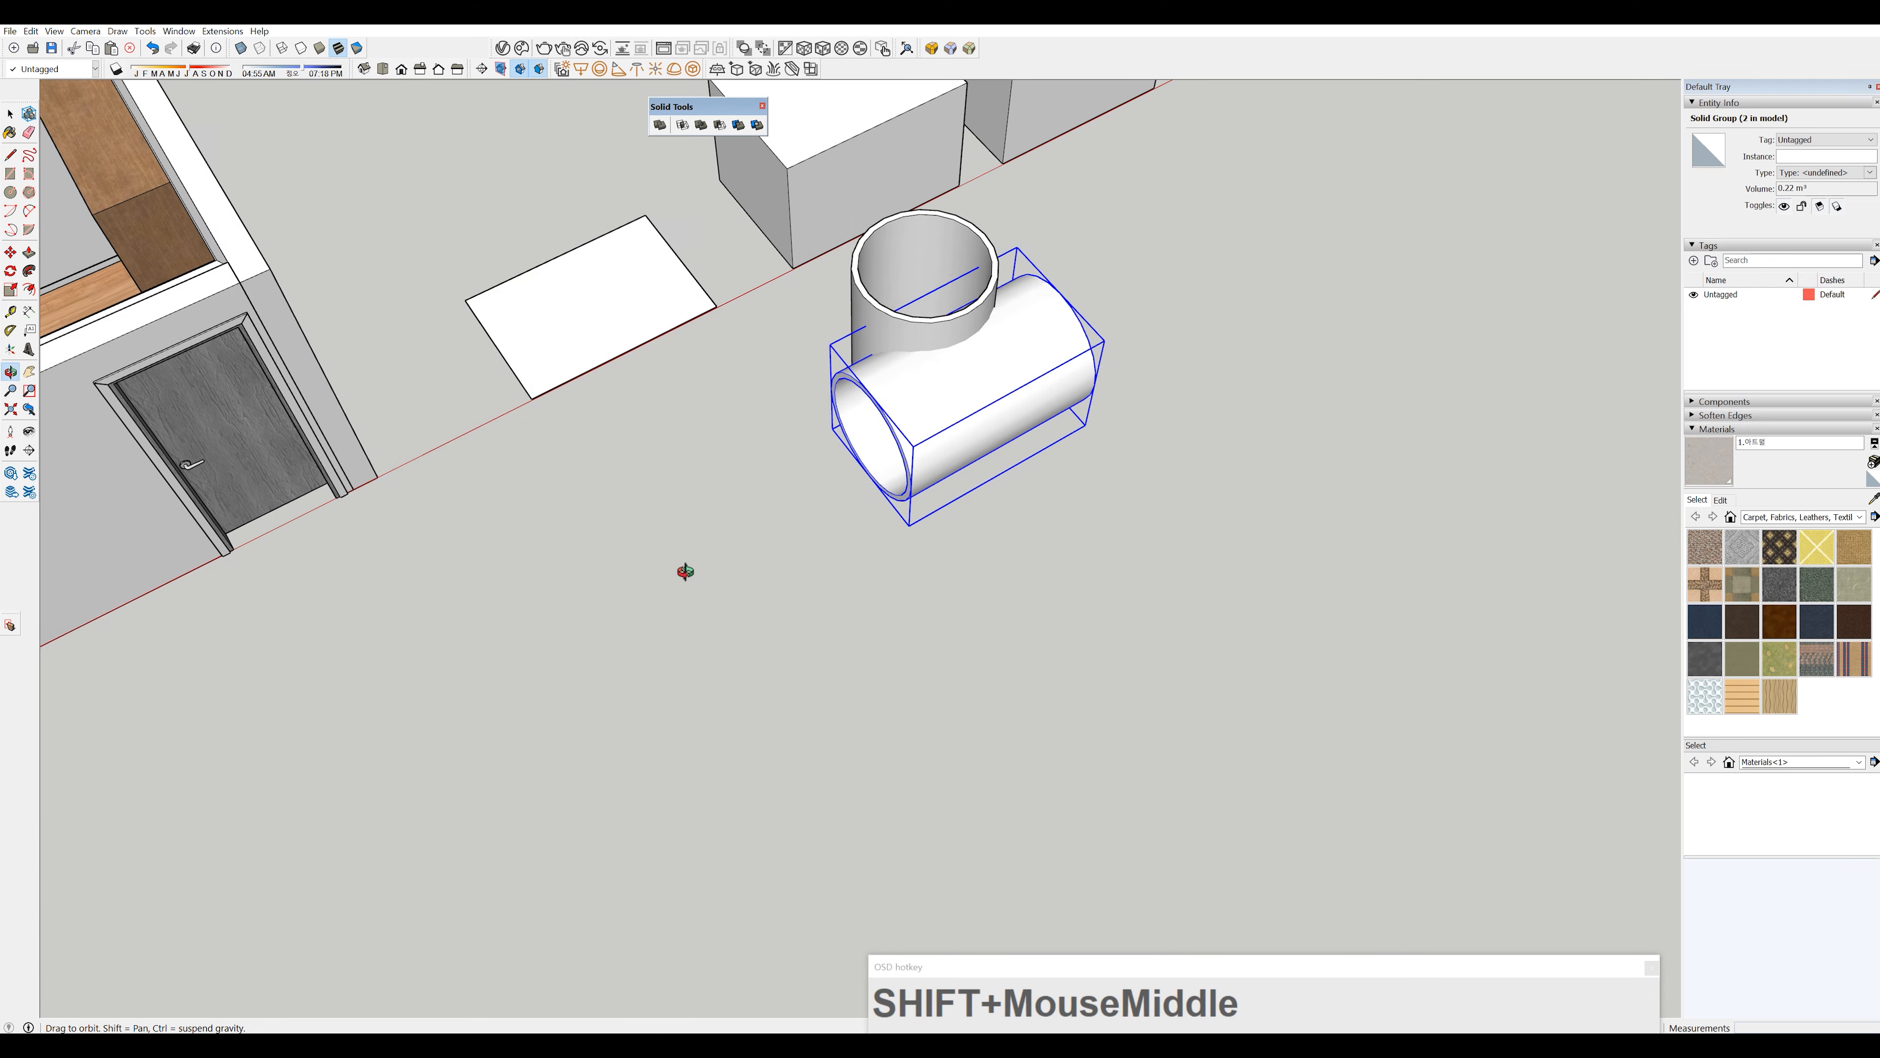
pyautogui.press('space')
# - Select both intersecting tubes and place a copy of the pair beside them along the row of boxes
pyautogui.moveTo(1015, 332); pyautogui.dragTo(929, 386)
pyautogui.moveTo(899, 474); pyautogui.dragTo(856, 576, button='middle')
pyautogui.press('m')
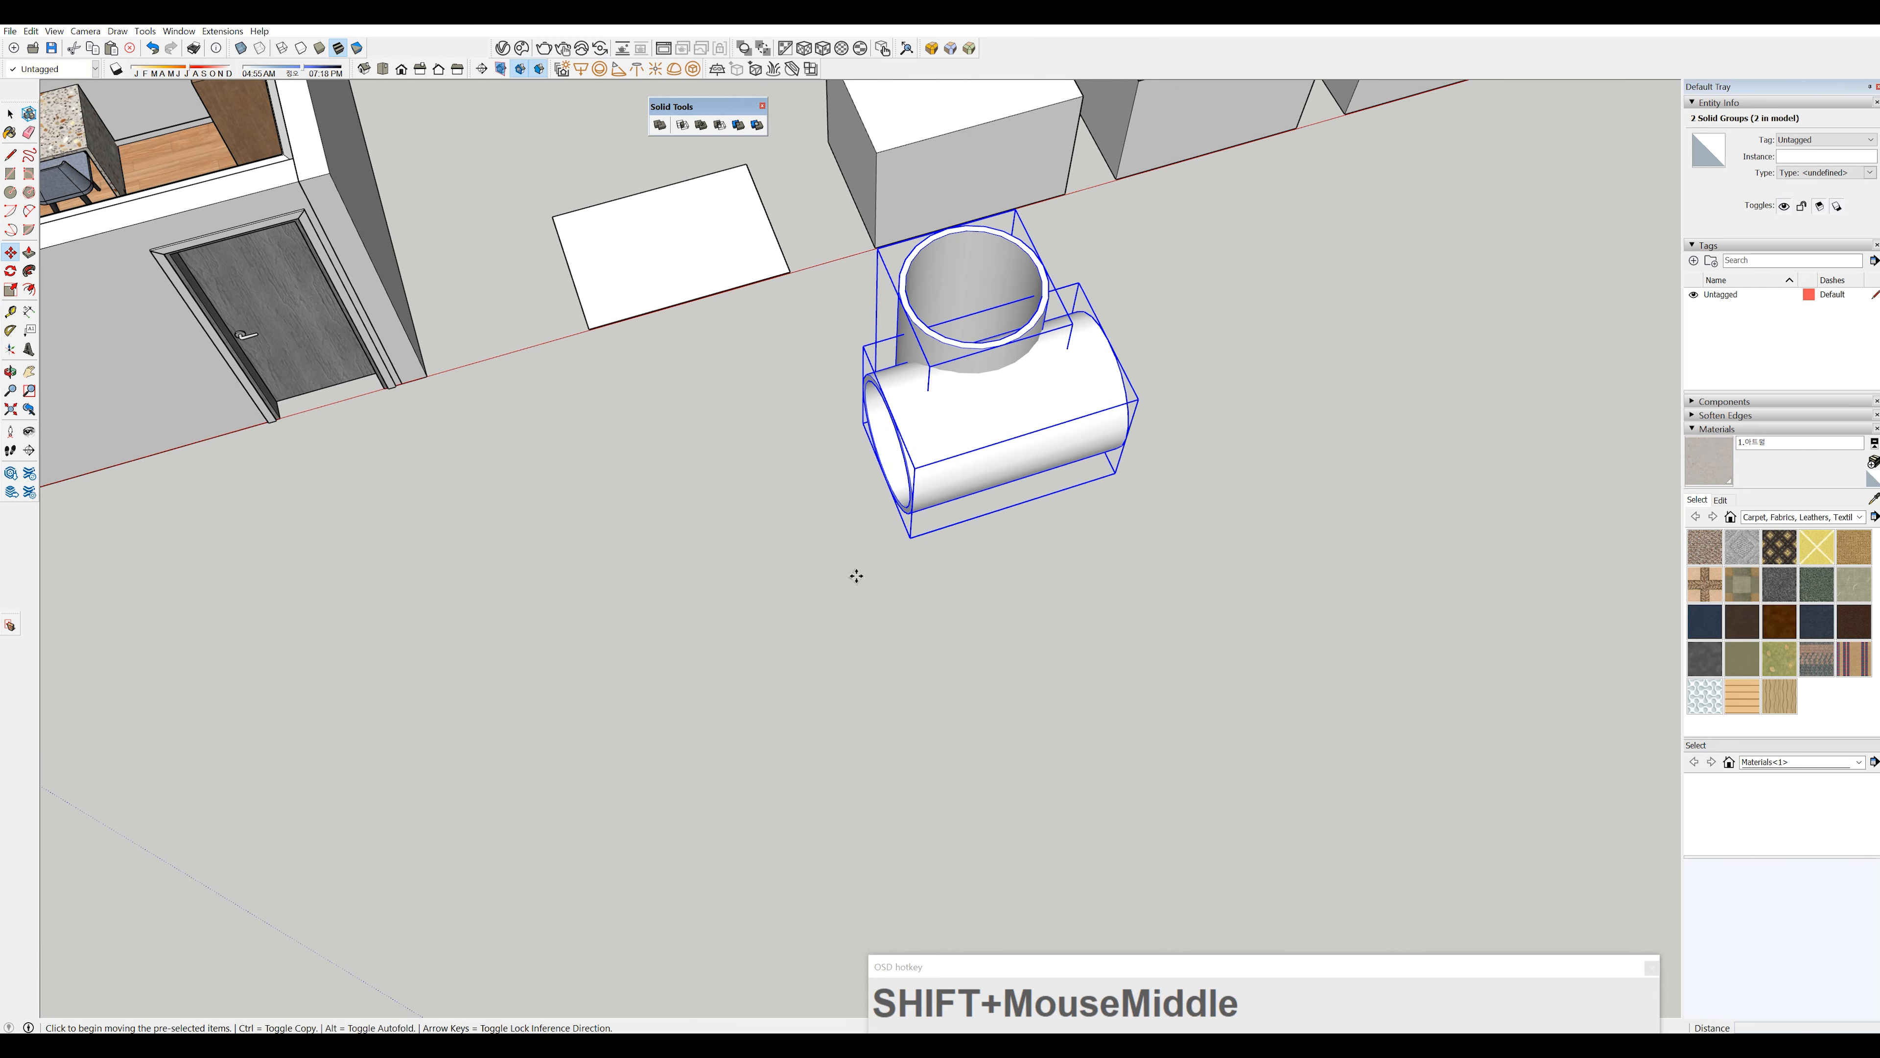
pyautogui.press('ctrl')
pyautogui.click(843, 595)
pyautogui.click(1192, 487)
pyautogui.moveTo(1191, 487); pyautogui.dragTo(1015, 516, button='middle')
pyautogui.press('space')
pyautogui.click(925, 407)
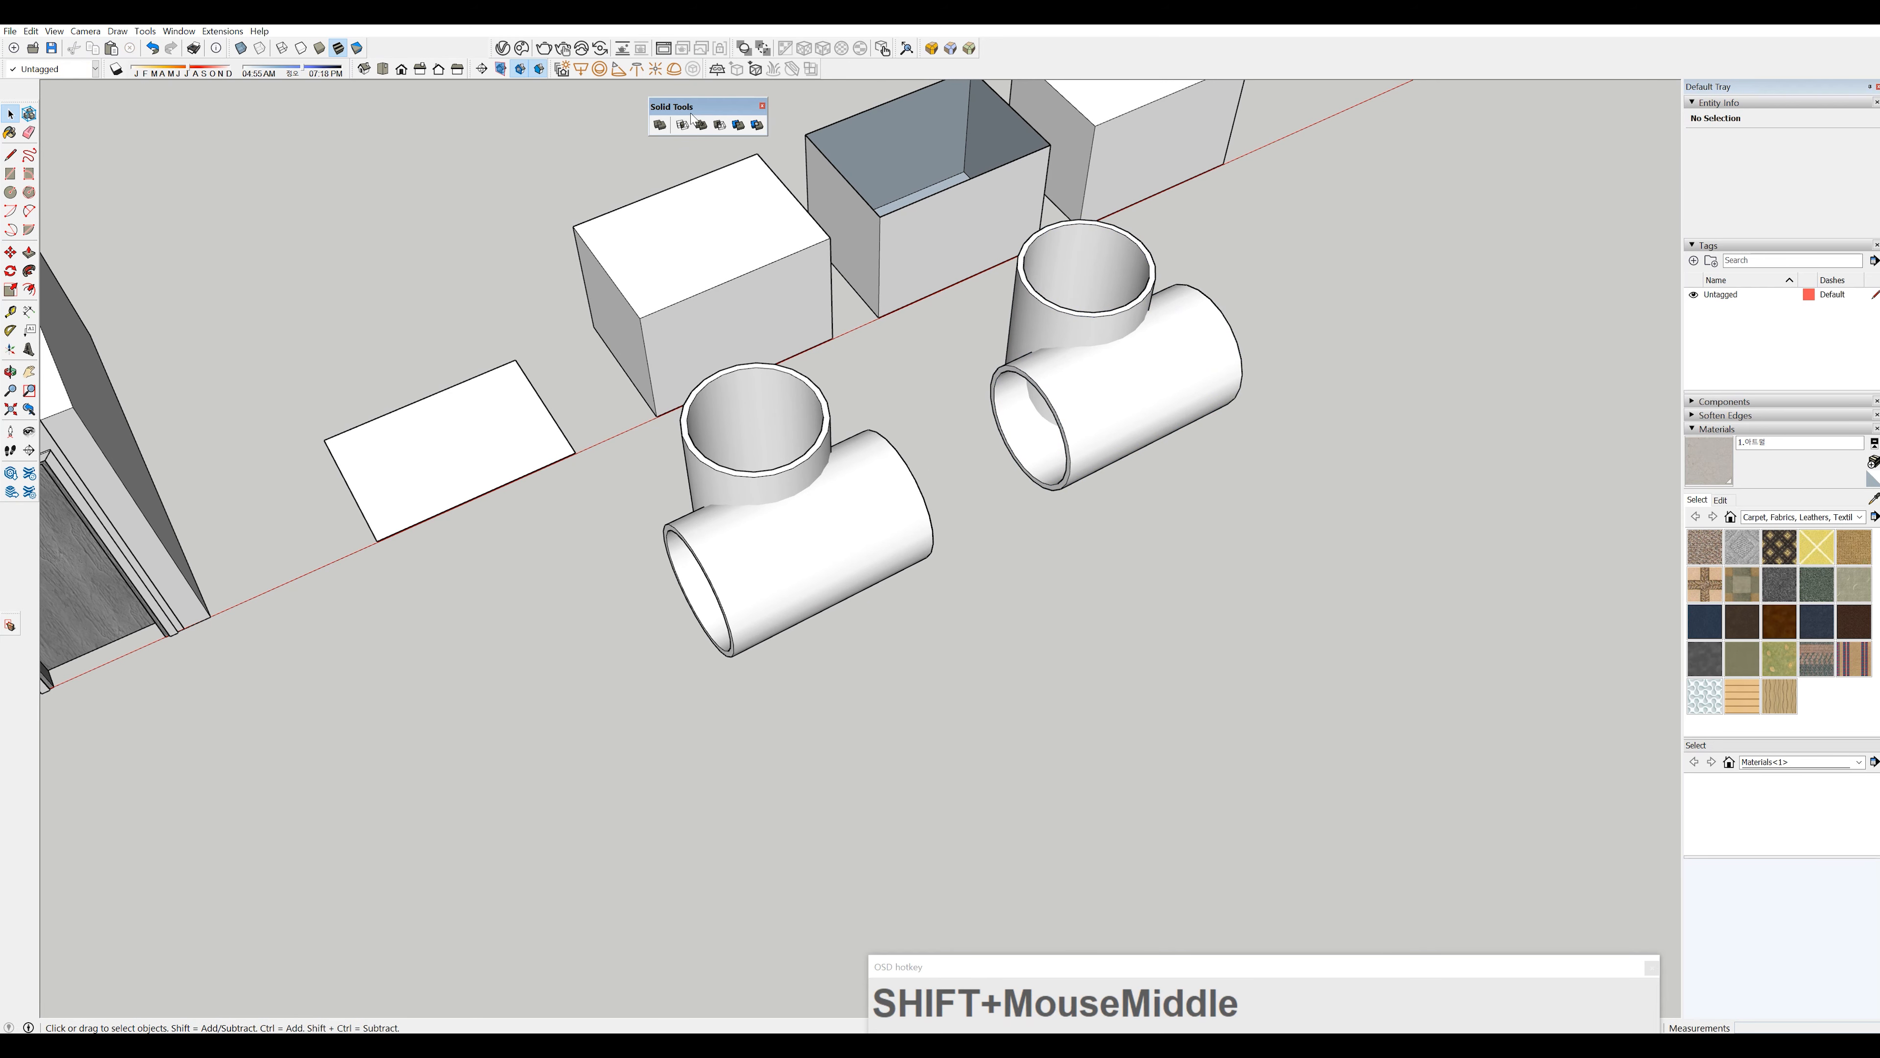
# - Apply Outer Shell to the upright and lying tubes of the first pair
pyautogui.click(660, 126)
pyautogui.click(809, 391)
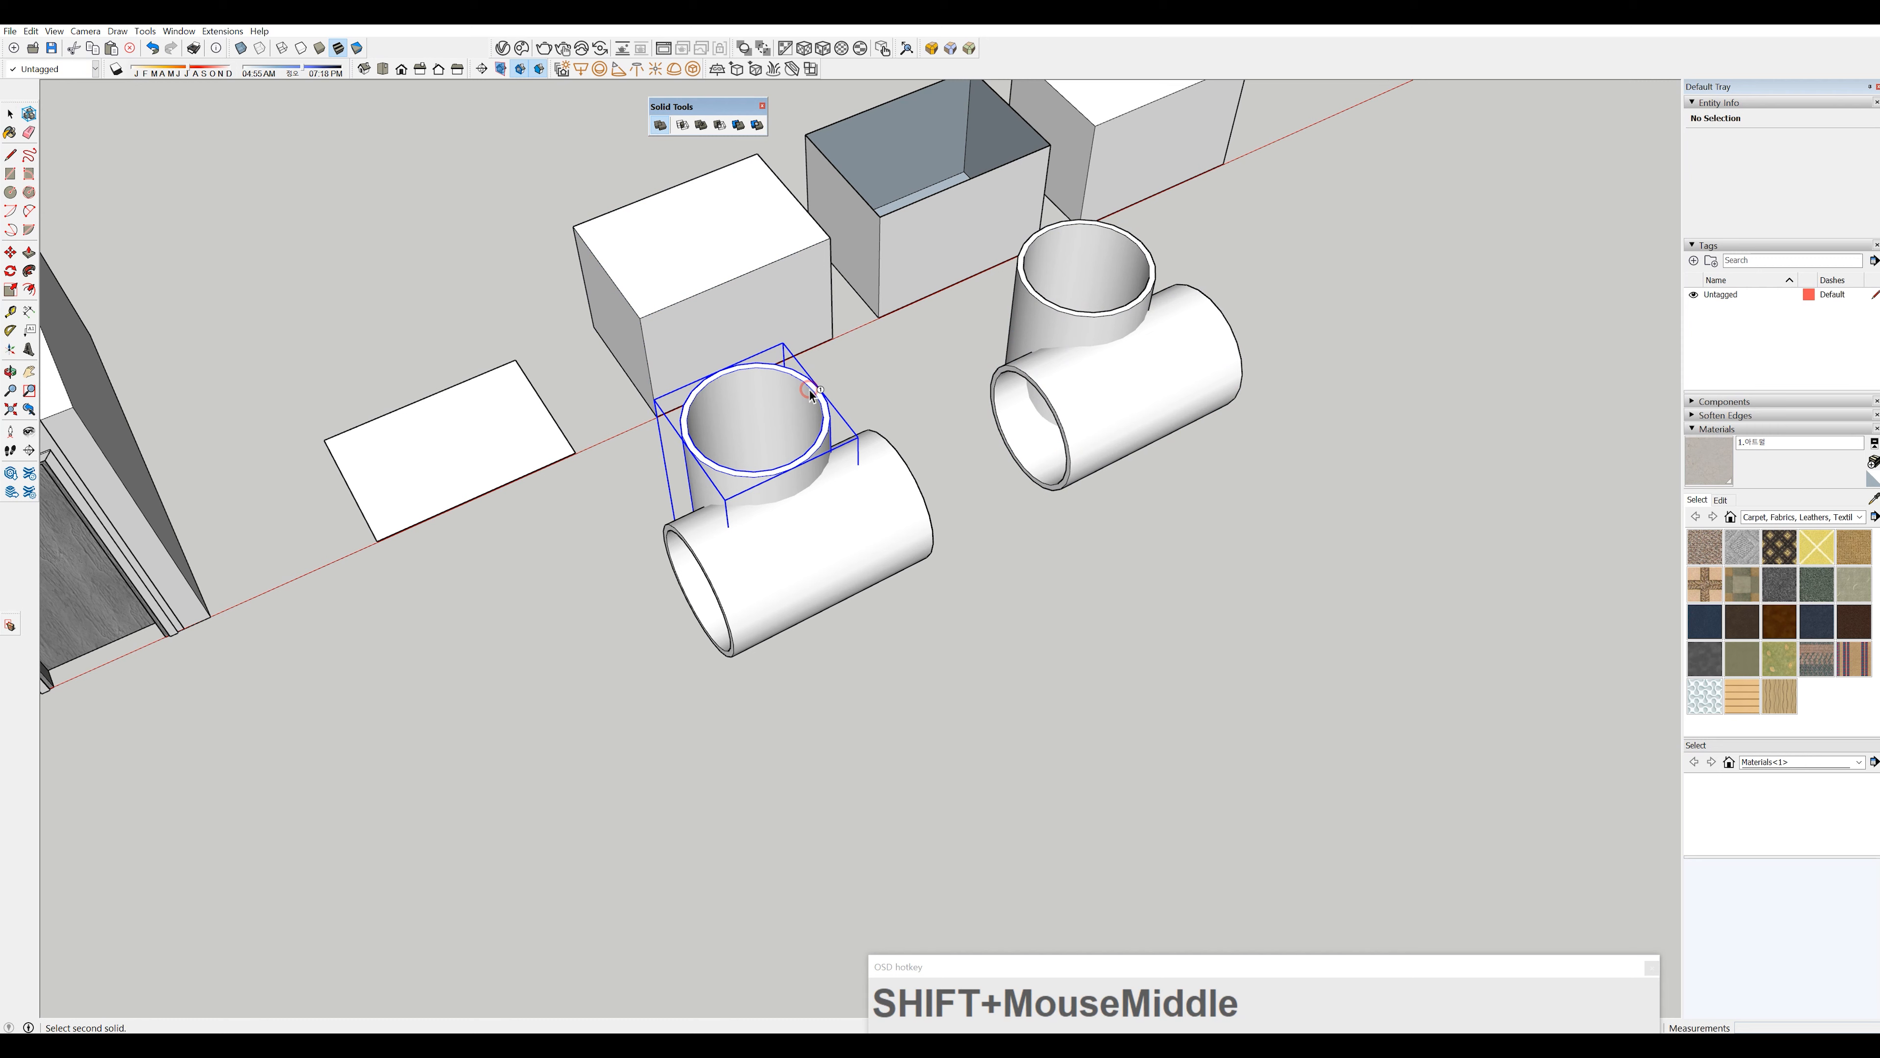
pyautogui.click(903, 481)
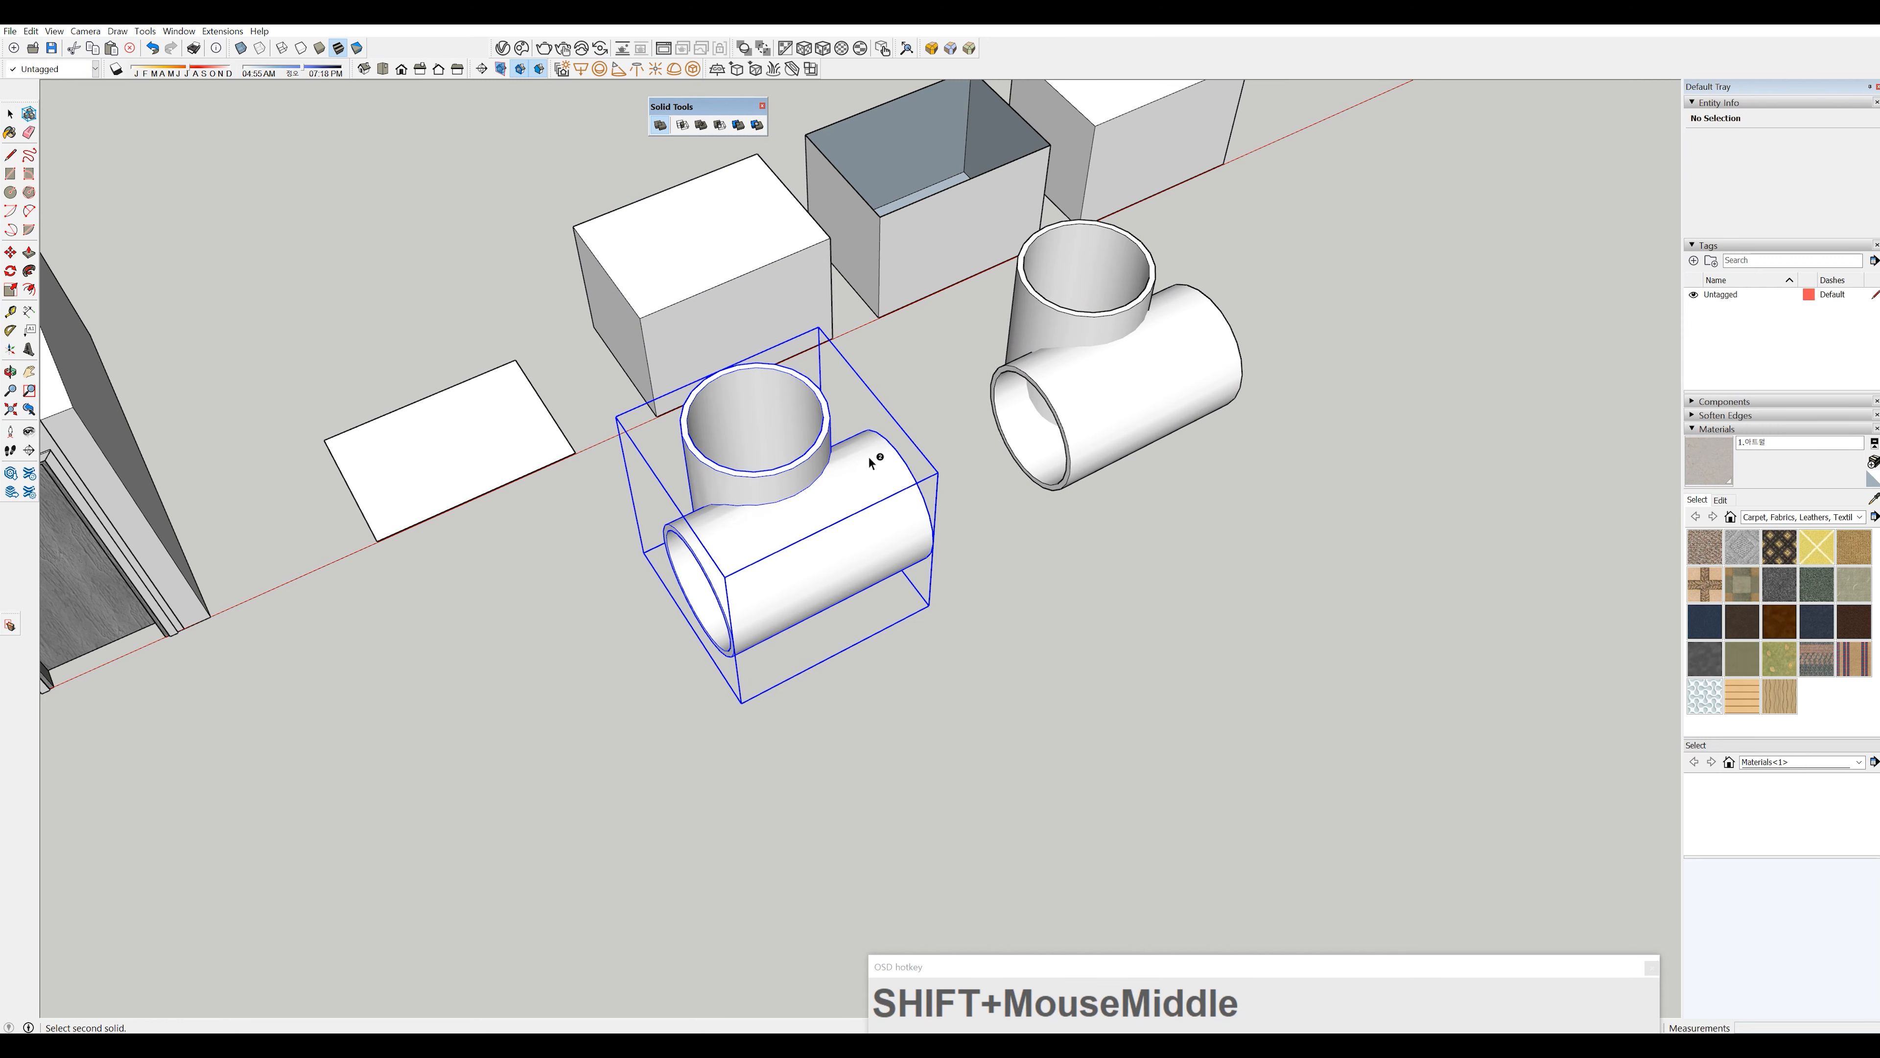
pyautogui.press('space')
pyautogui.moveTo(999, 412); pyautogui.dragTo(935, 408, button='middle')
pyautogui.click(935, 400)
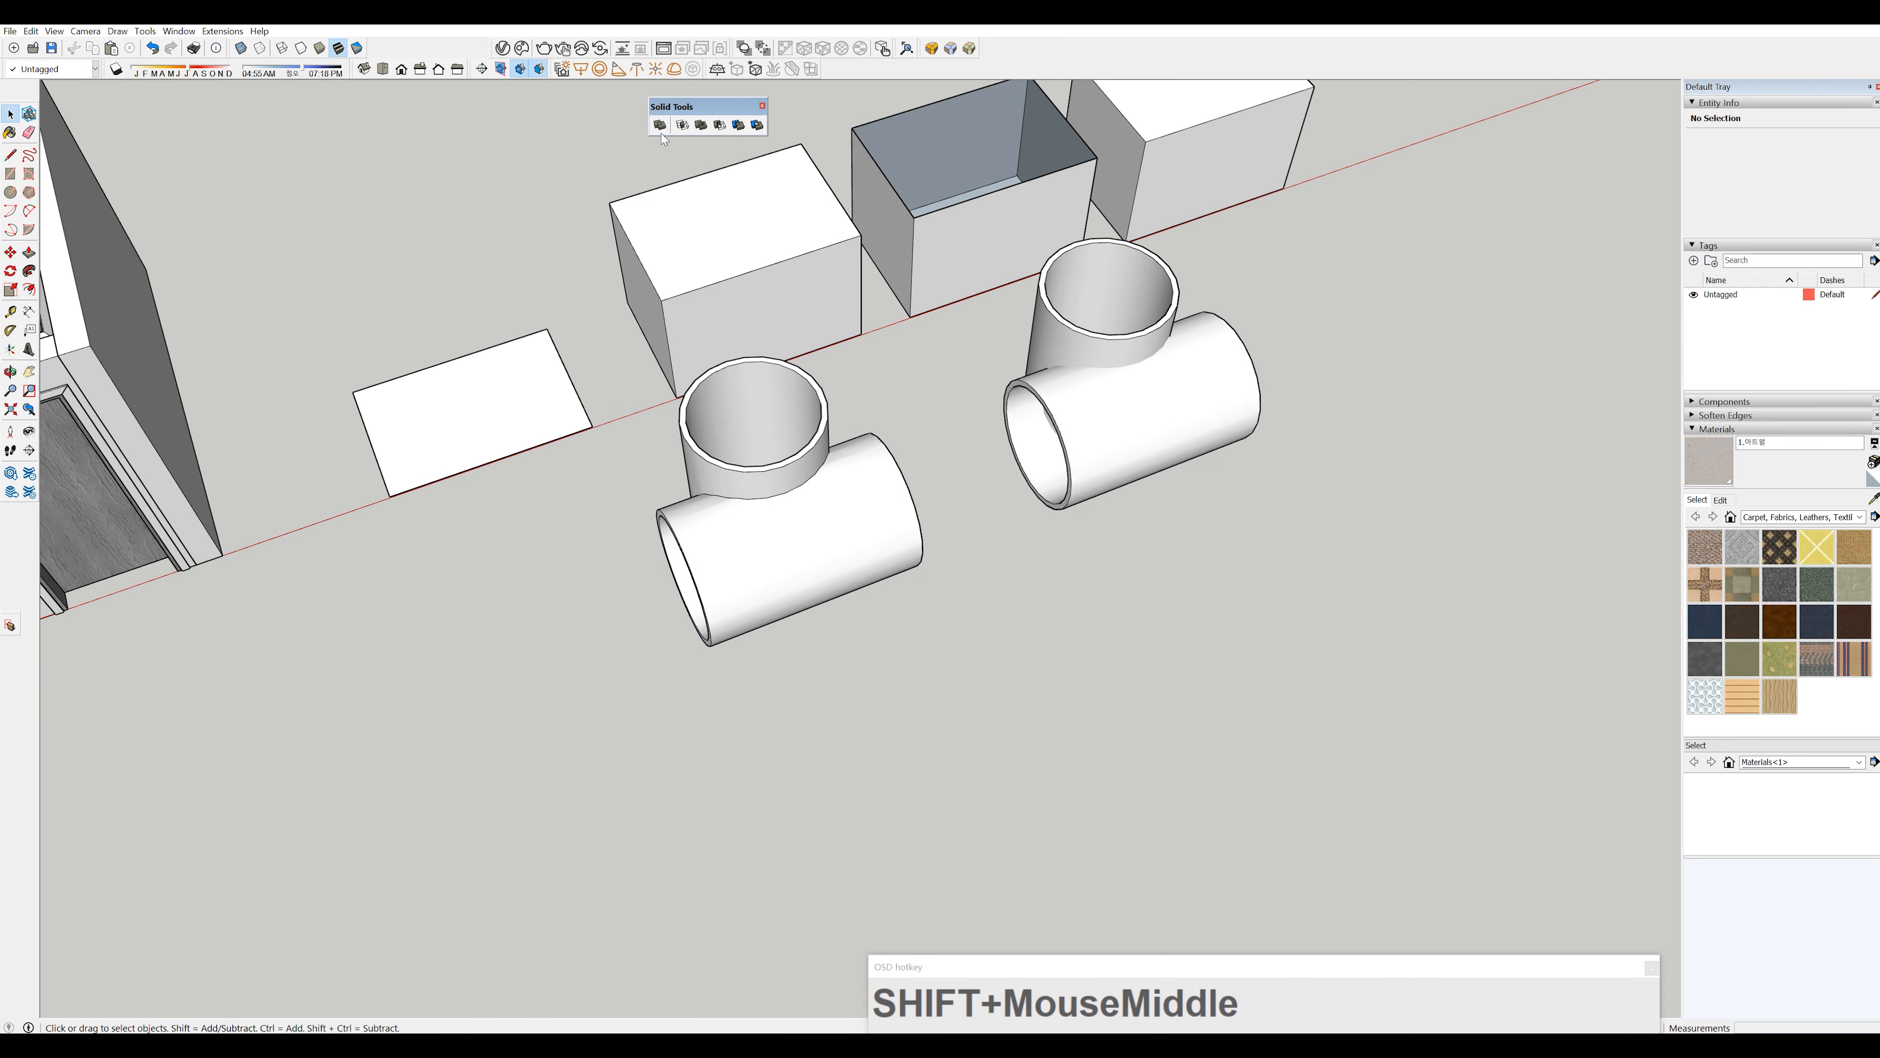
# - Combine the two tubes of the second pair with Union and compare the result with the first pair
pyautogui.click(702, 126)
pyautogui.click(1059, 311)
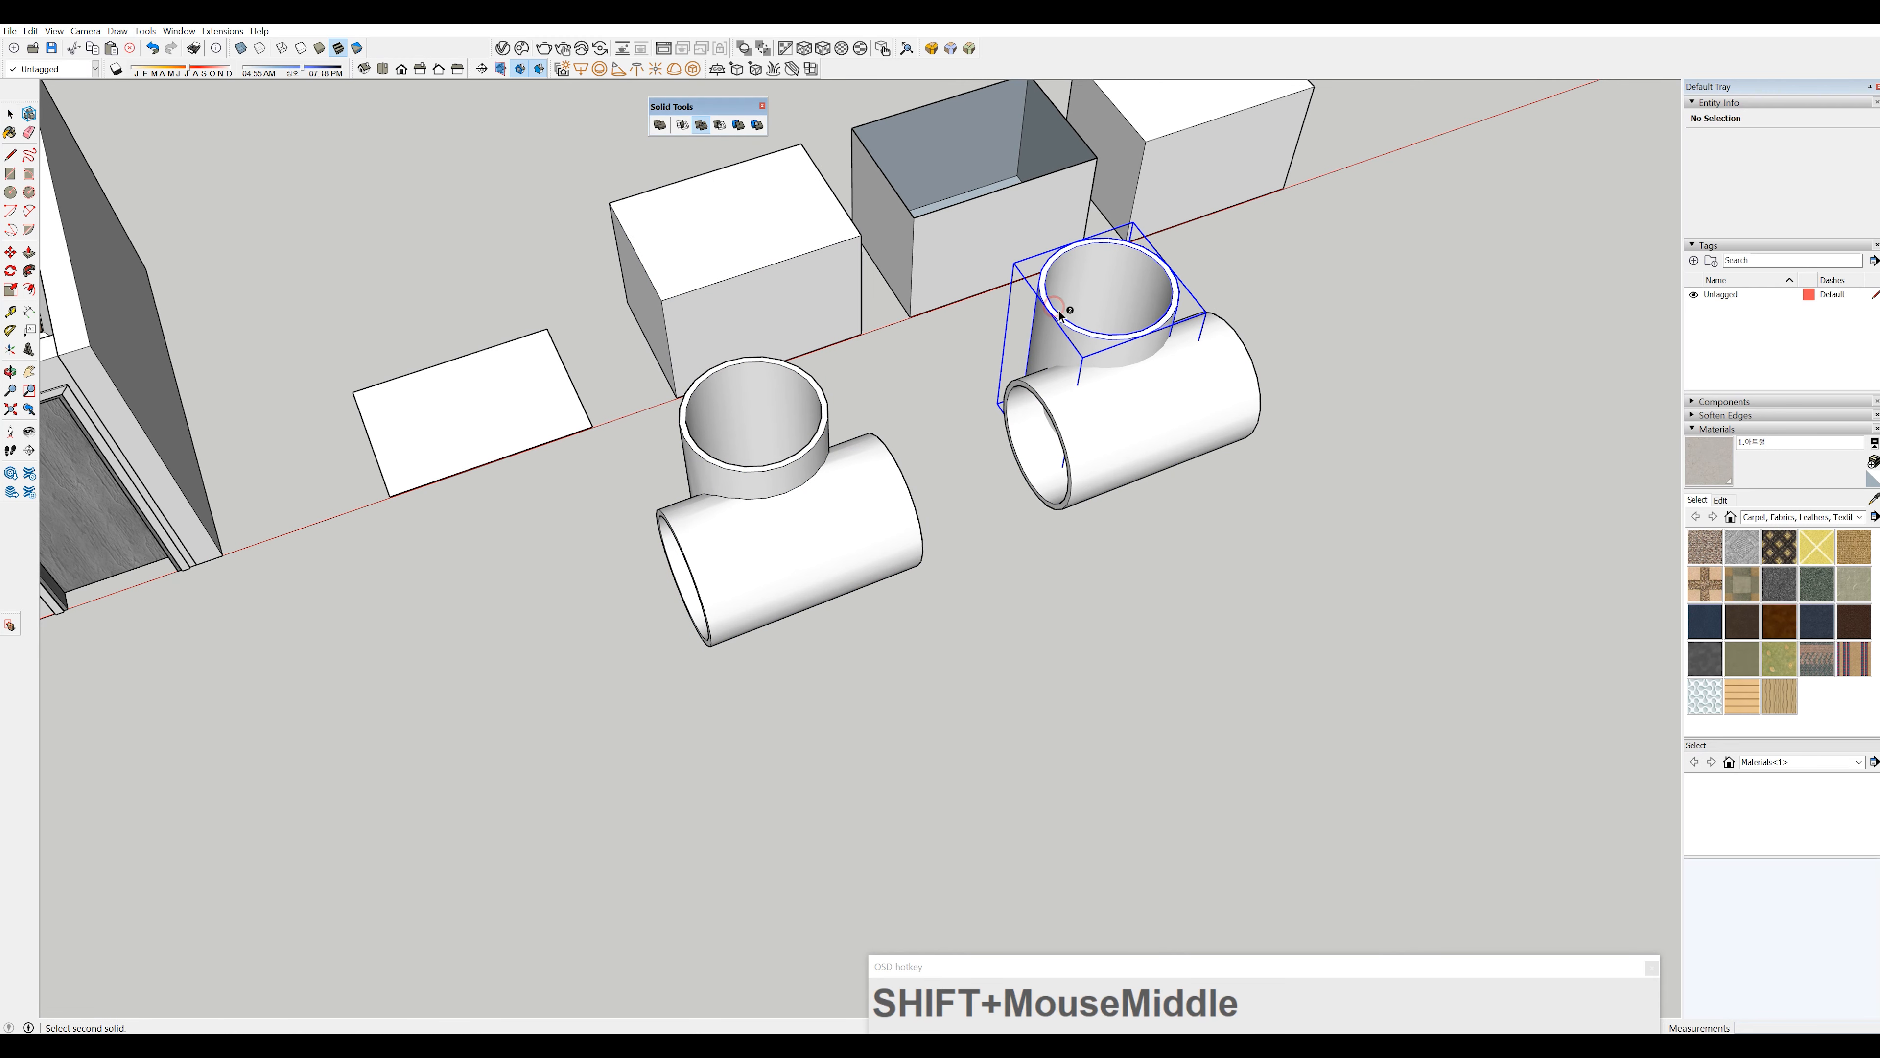
pyautogui.moveTo(996, 526); pyautogui.dragTo(1314, 496, button='middle')
pyautogui.press('space')
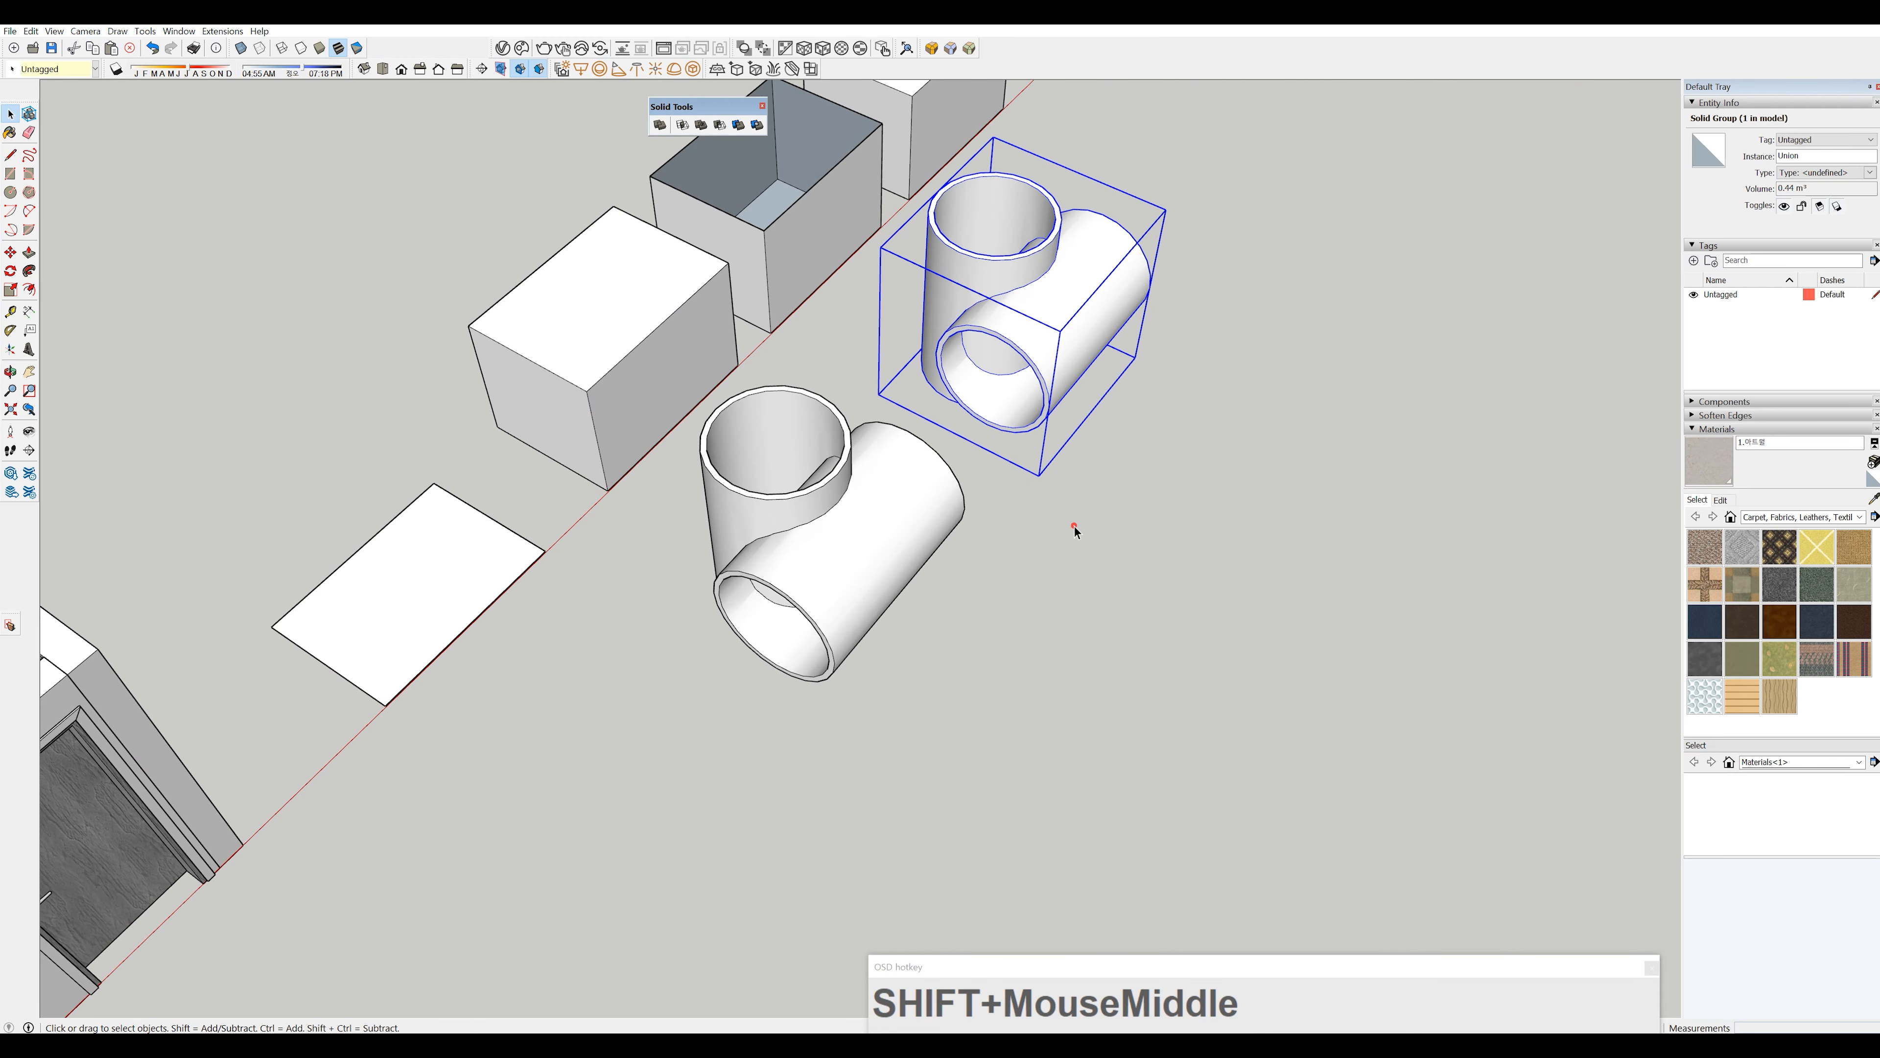
pyautogui.moveTo(1074, 529); pyautogui.dragTo(846, 199, button='middle')
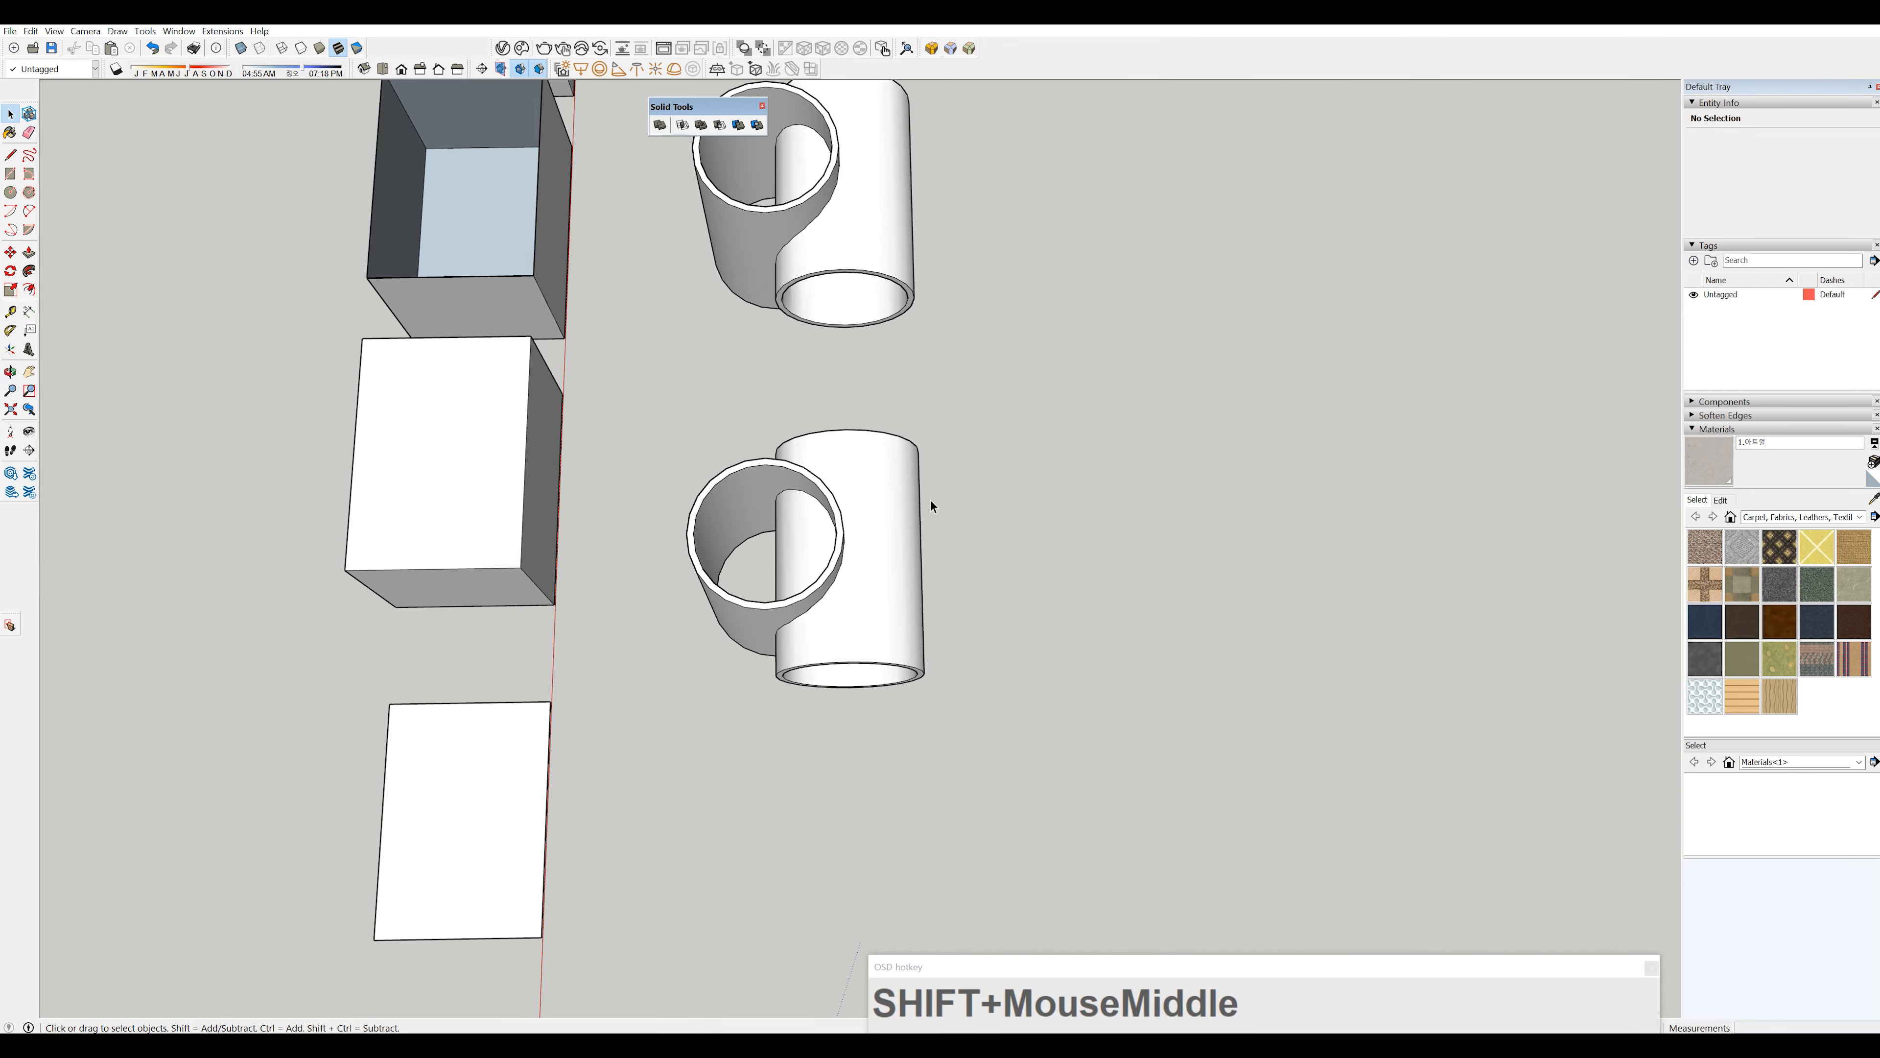
pyautogui.moveTo(930, 500); pyautogui.dragTo(808, 559, button='middle')
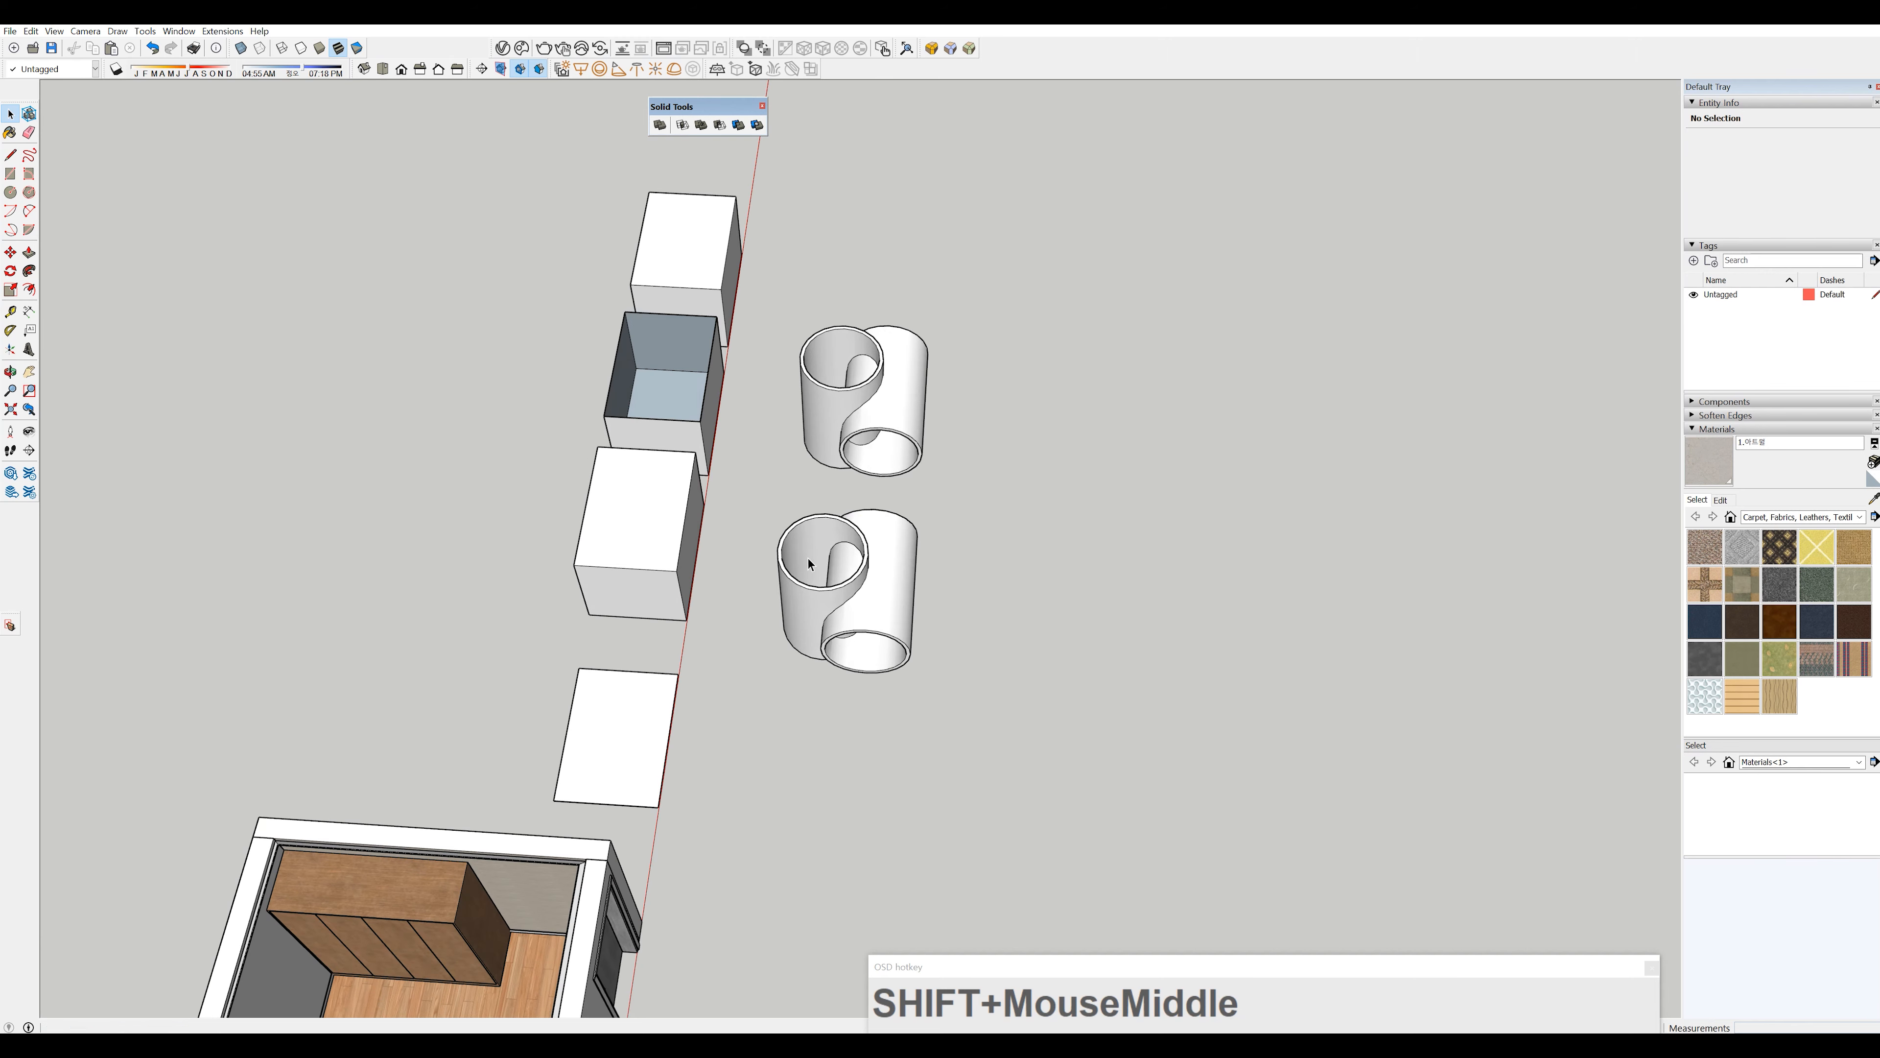
# - Explode both merged tube groups into loose geometry
pyautogui.moveTo(977, 354); pyautogui.dragTo(836, 578)
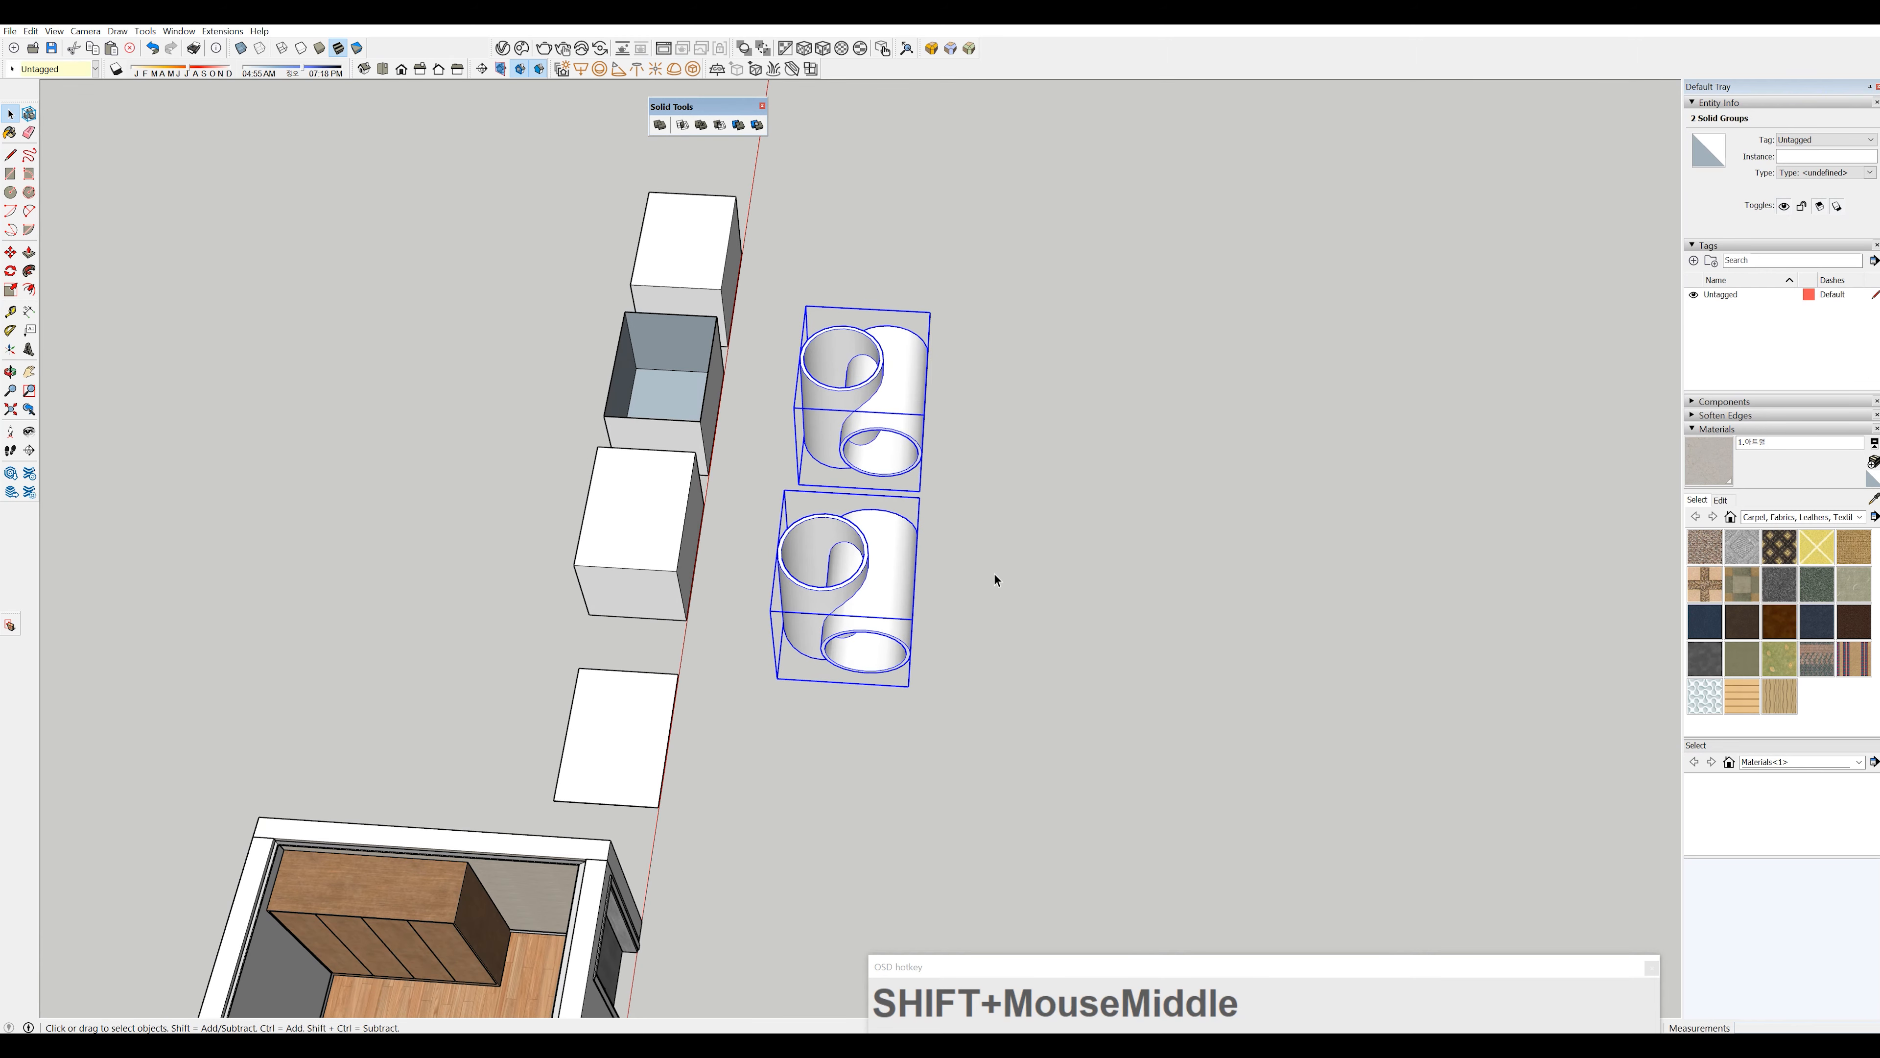
pyautogui.press('x')
pyautogui.moveTo(852, 558); pyautogui.dragTo(1255, 579, button='middle')
pyautogui.click(1255, 579)
# - Delete the curved wall faces where the tubes cross in both merged shapes to expose their interiors
pyautogui.click(829, 569)
pyautogui.moveTo(860, 566); pyautogui.dragTo(1058, 599, button='middle')
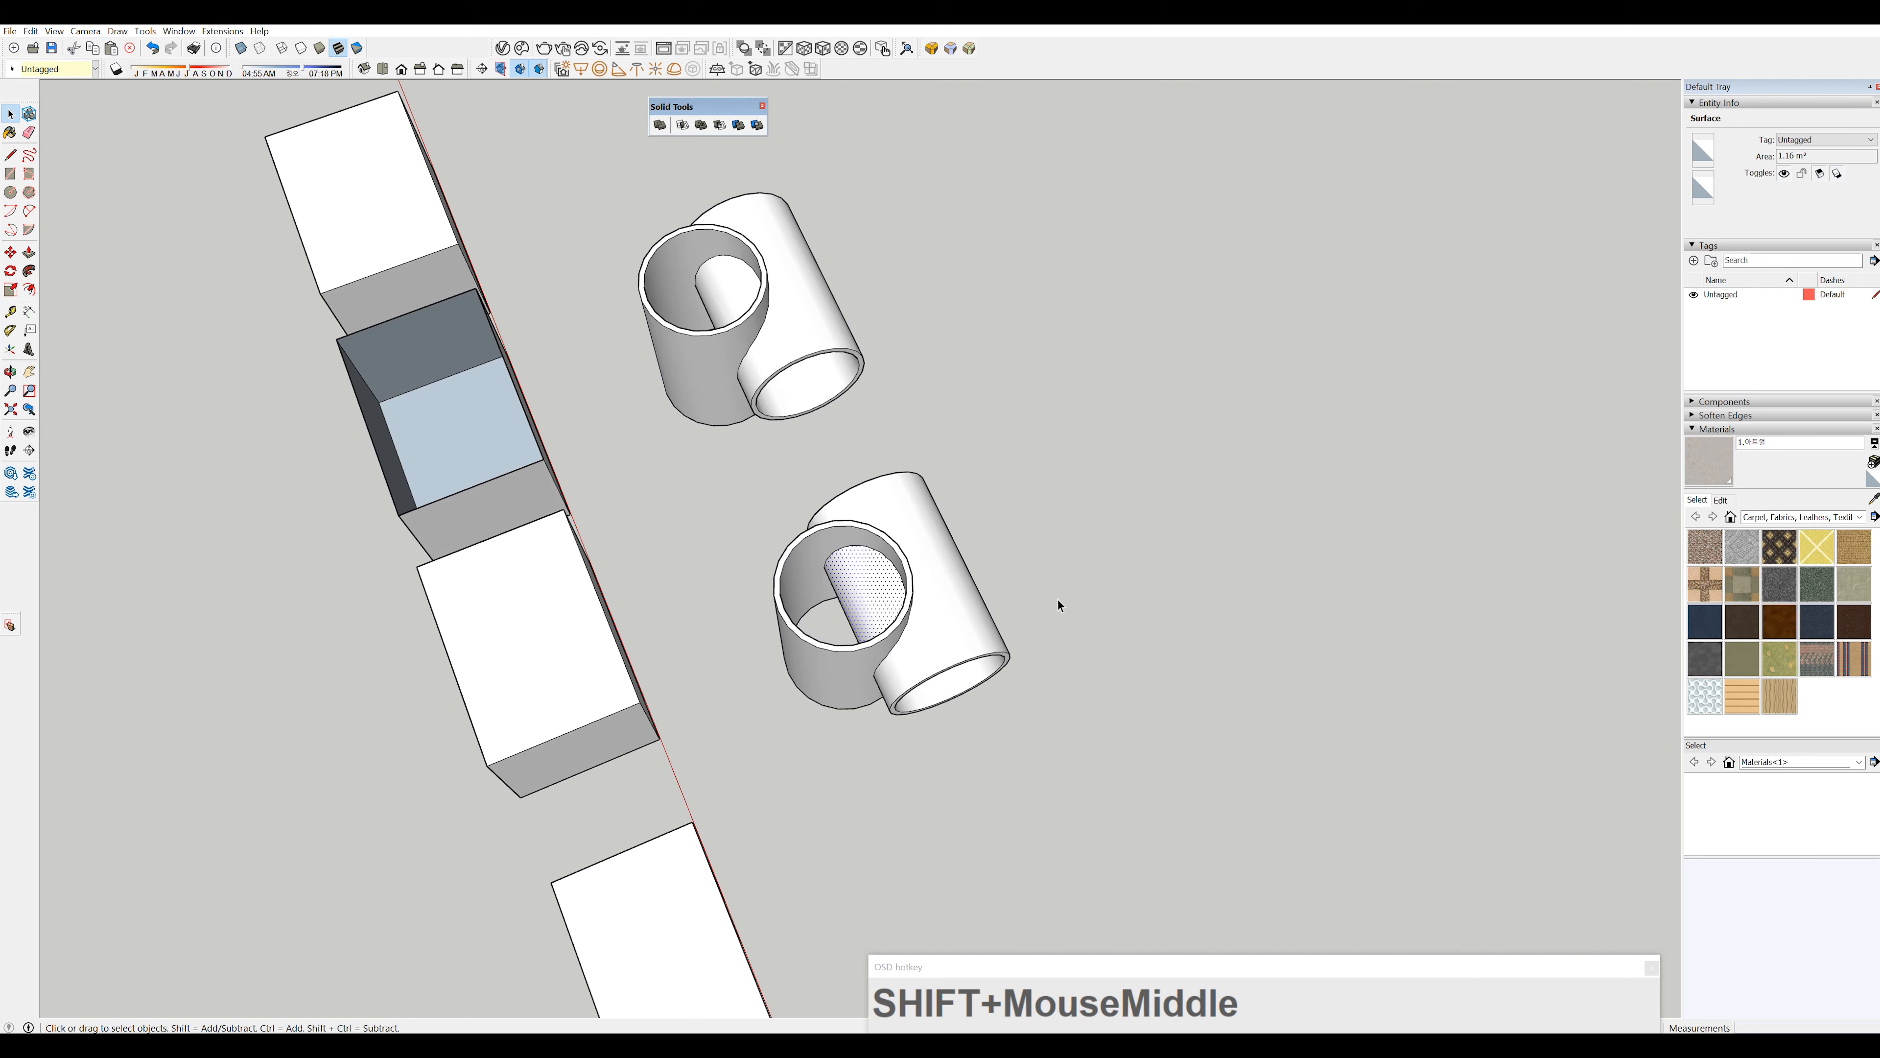
pyautogui.press('Delete')
pyautogui.moveTo(896, 608); pyautogui.dragTo(1003, 585, button='middle')
pyautogui.moveTo(740, 435); pyautogui.dragTo(726, 593, button='middle')
pyautogui.scroll(3, 863, 569)
pyautogui.click(831, 545)
pyautogui.press('Delete')
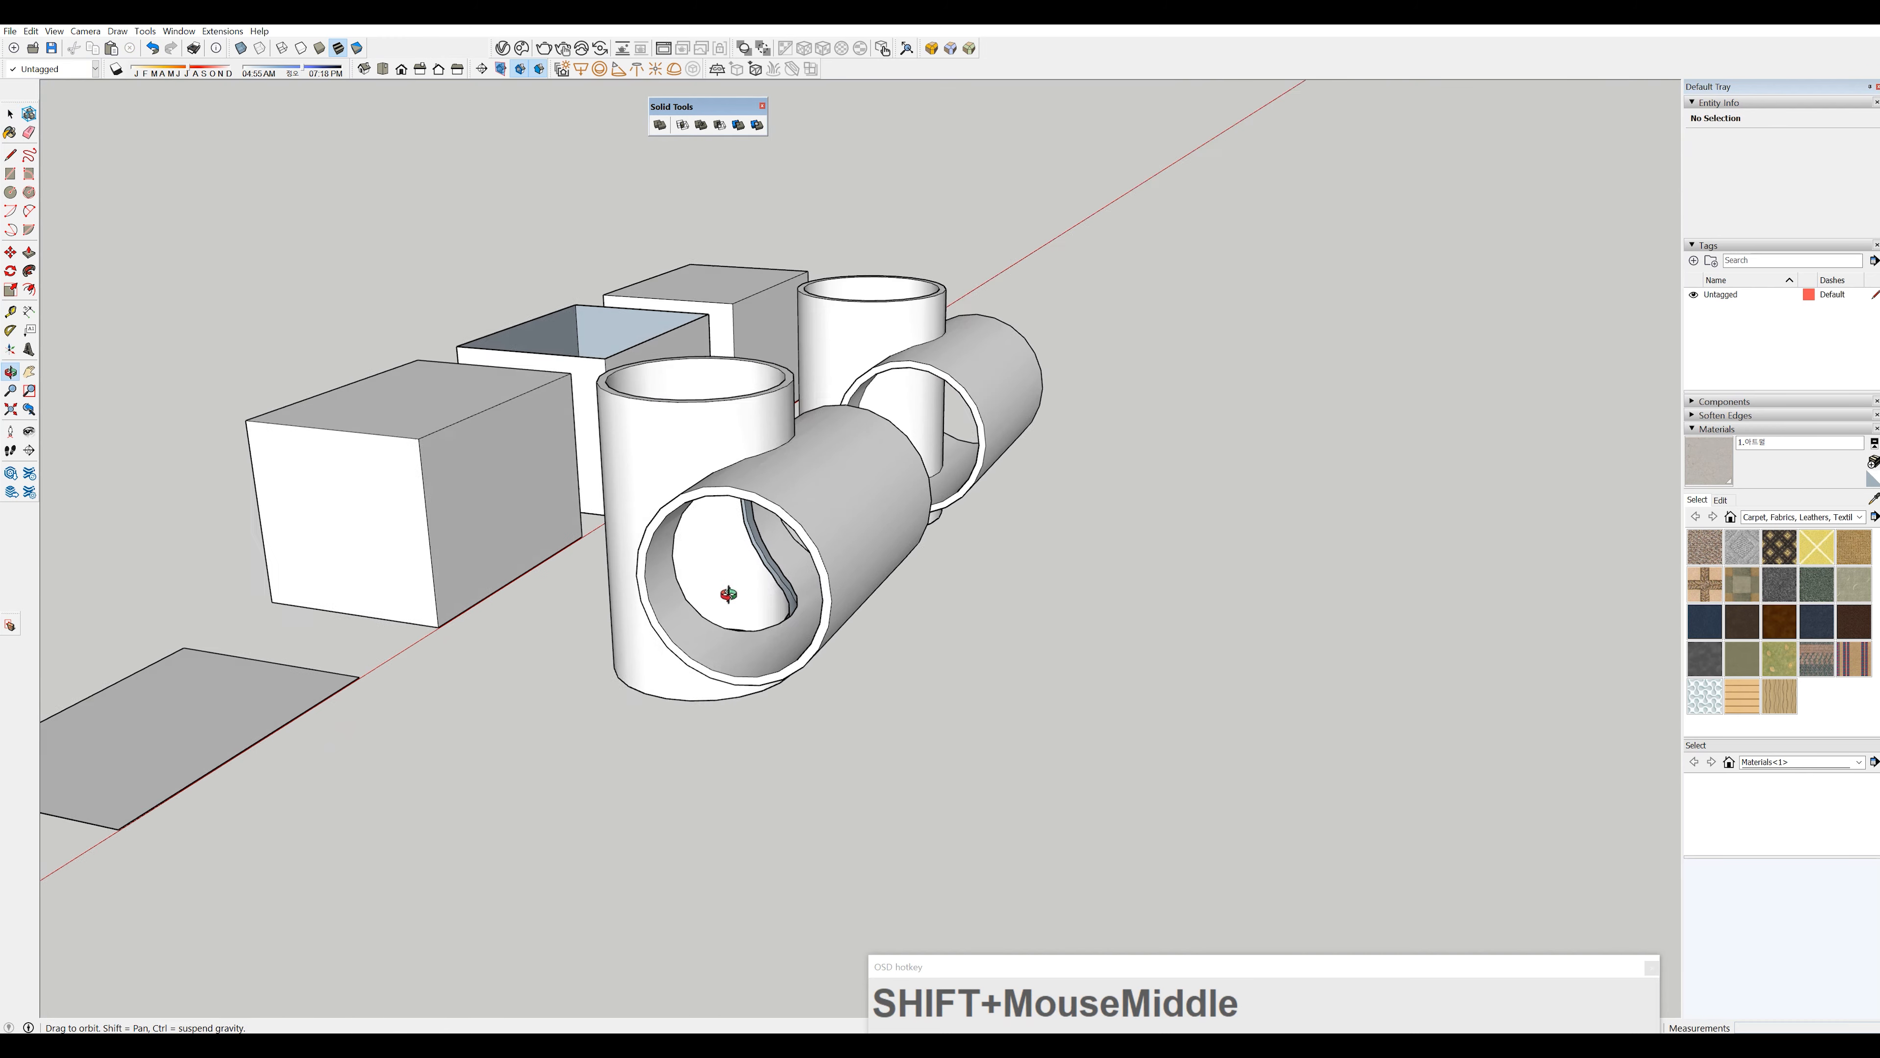
pyautogui.click(931, 402)
pyautogui.press('Delete')
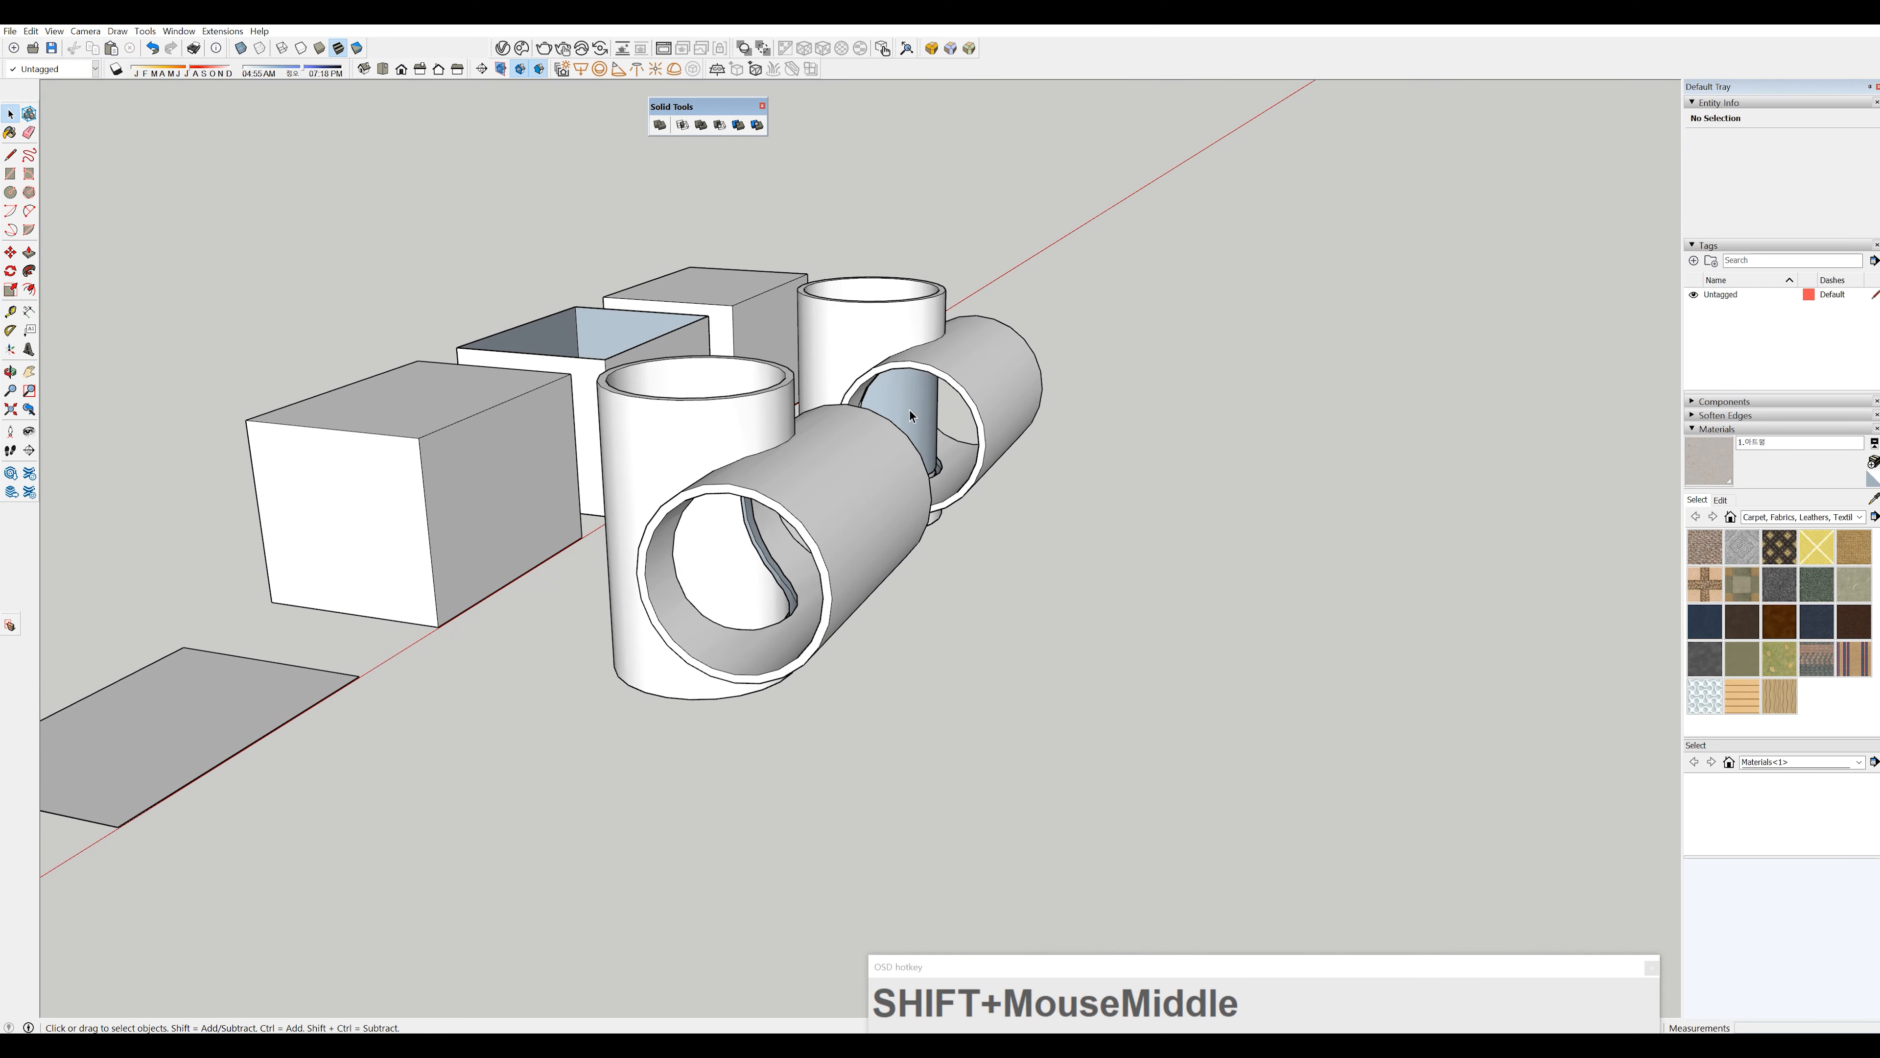
# - Examine the interiors of both merged tube shapes from several angles to compare Outer Shell with Union
pyautogui.moveTo(909, 410); pyautogui.dragTo(758, 465, button='middle')
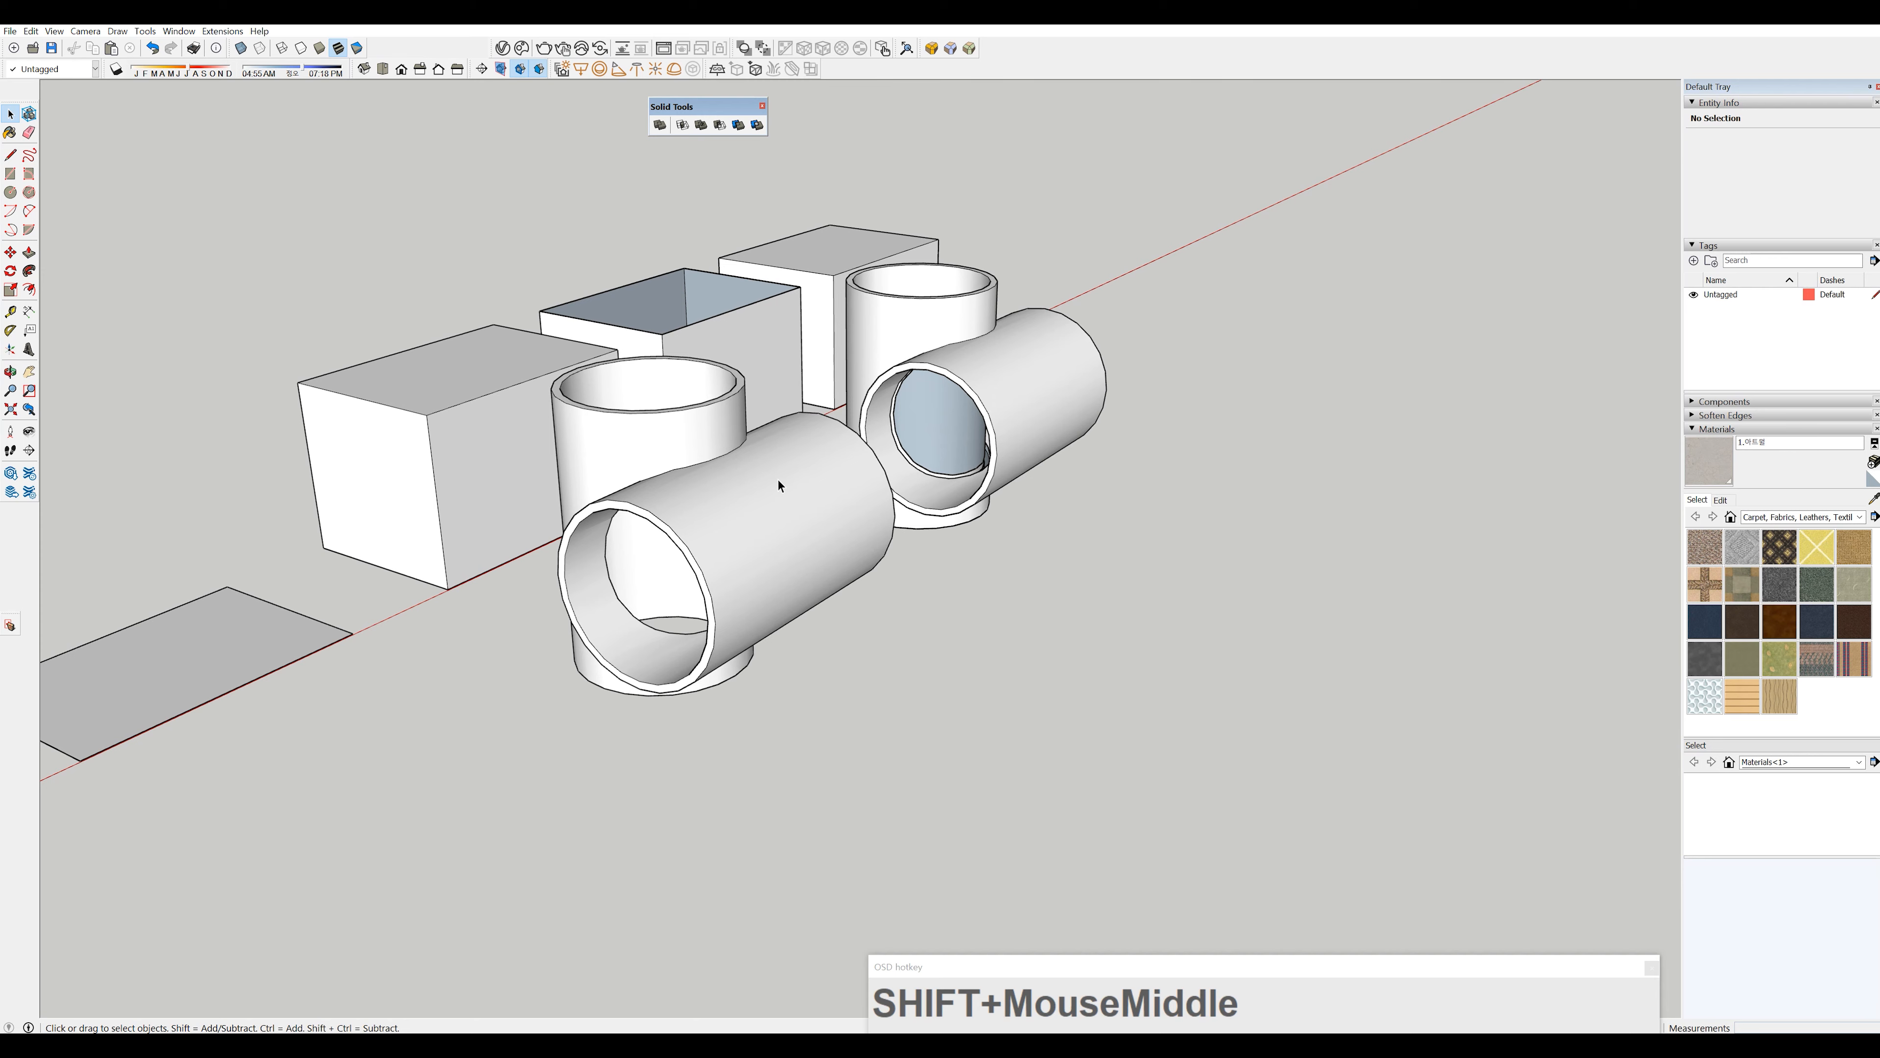
pyautogui.moveTo(780, 480); pyautogui.dragTo(816, 263, button='middle')
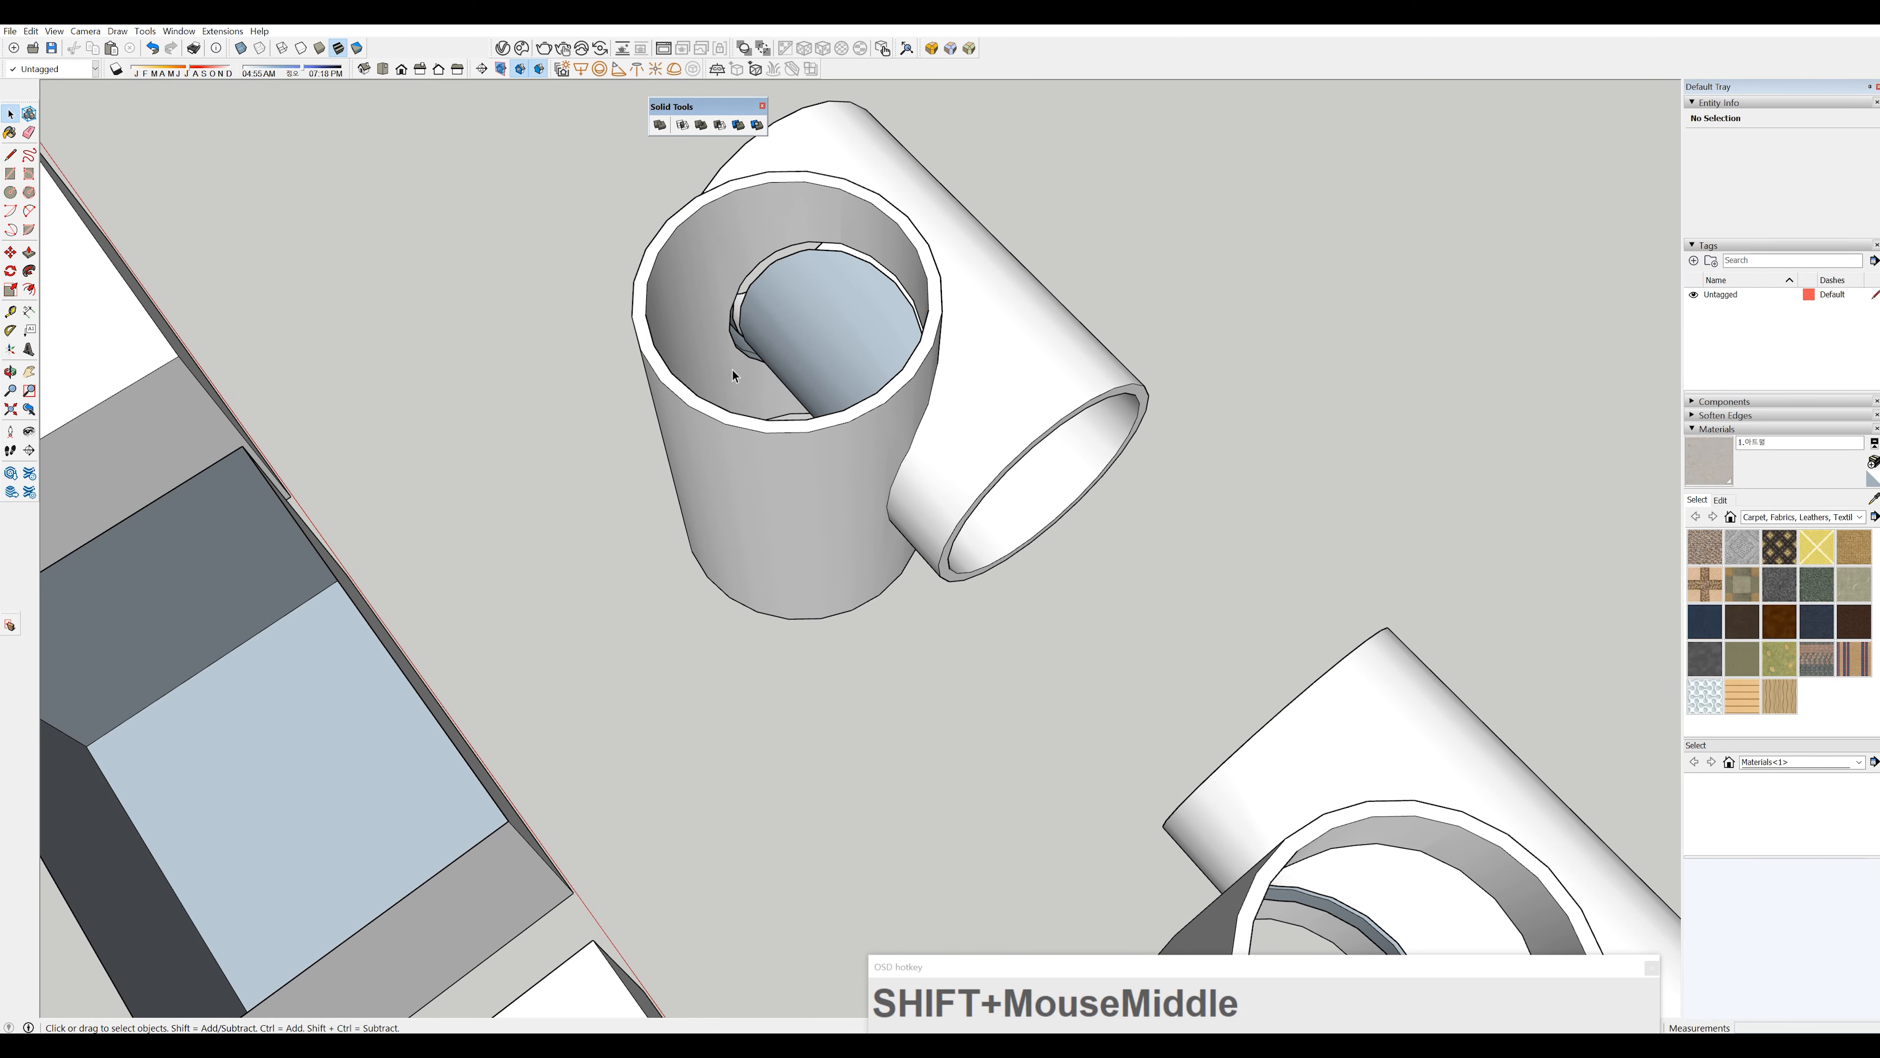
pyautogui.scroll(-2, 858, 347)
pyautogui.keyDown('shift'); pyautogui.moveTo(1211, 735); pyautogui.dragTo(950, 557, button='middle'); pyautogui.keyUp('shift')
pyautogui.moveTo(1124, 614); pyautogui.dragTo(873, 390, button='middle')
pyautogui.moveTo(923, 483); pyautogui.dragTo(621, 483, button='middle')
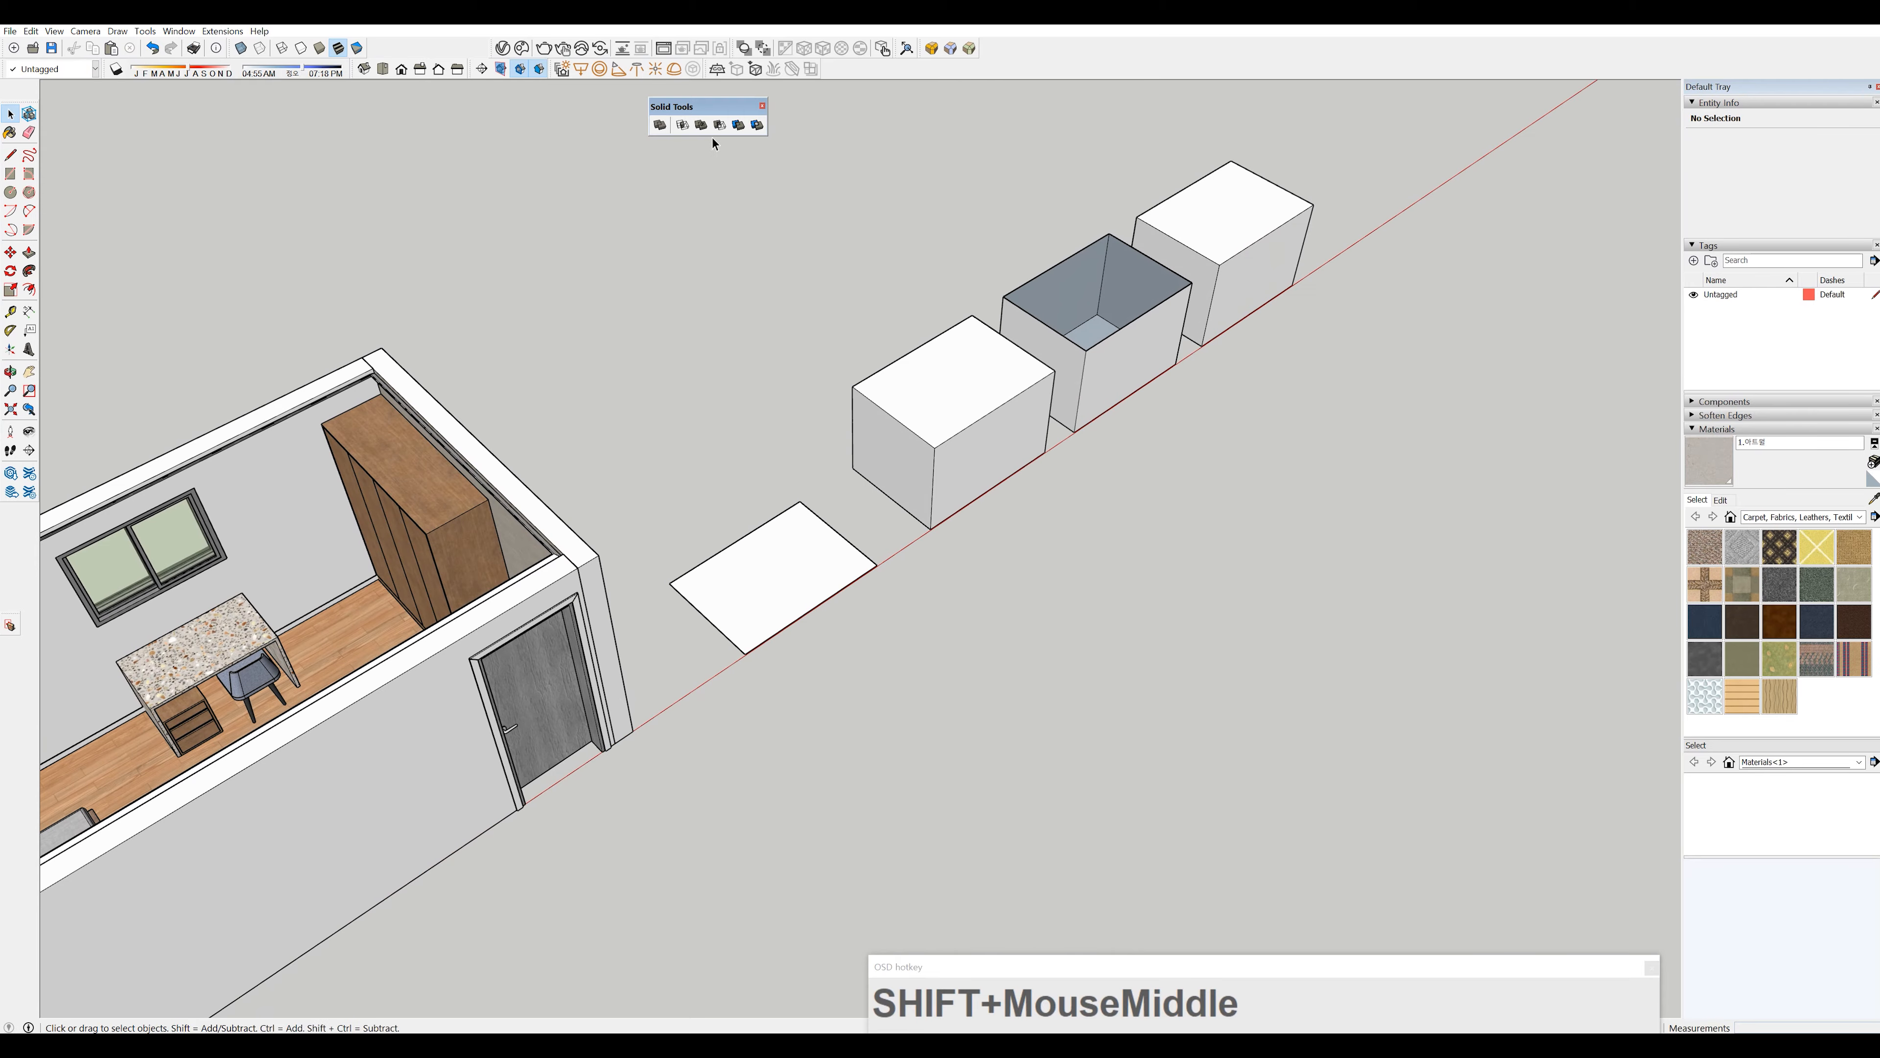
pyautogui.press('space')
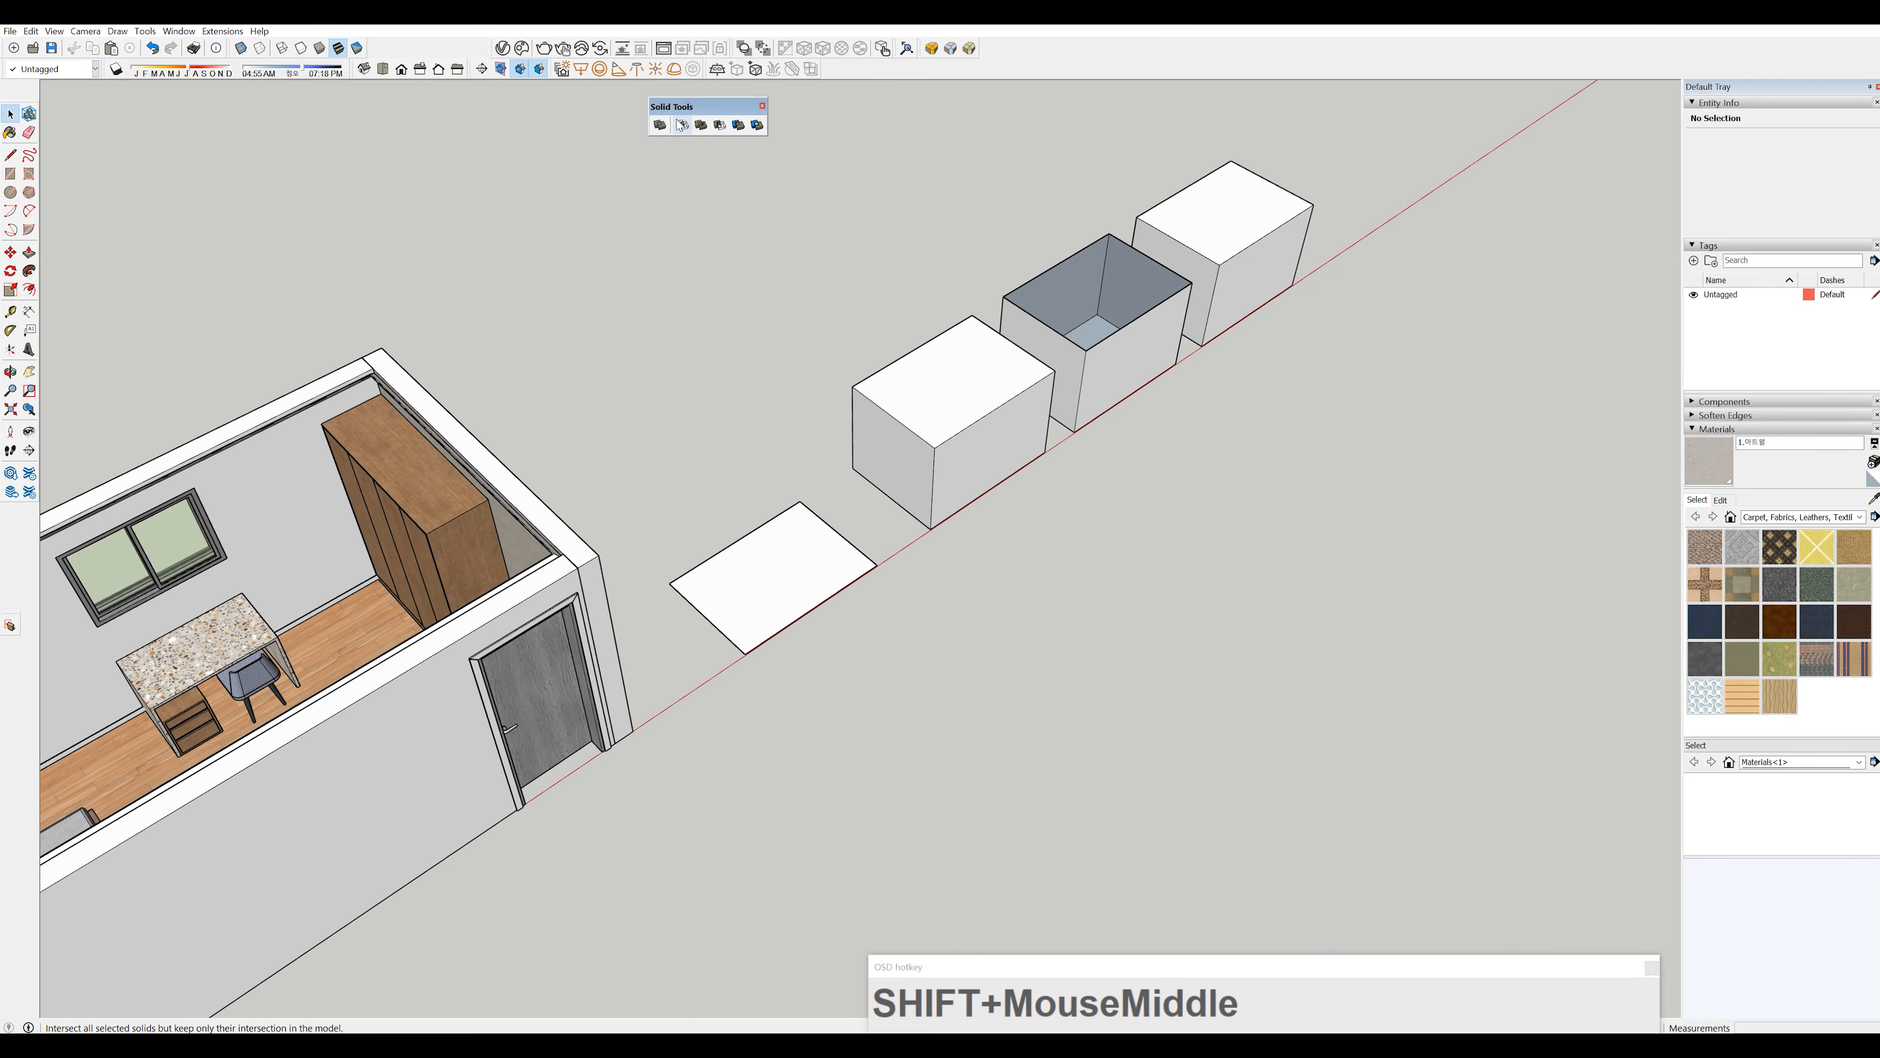
# - Copy the closed solid box to the space in front of the row and place a second copy beside it
pyautogui.moveTo(1205, 535); pyautogui.dragTo(828, 589, button='middle')
pyautogui.click(868, 361)
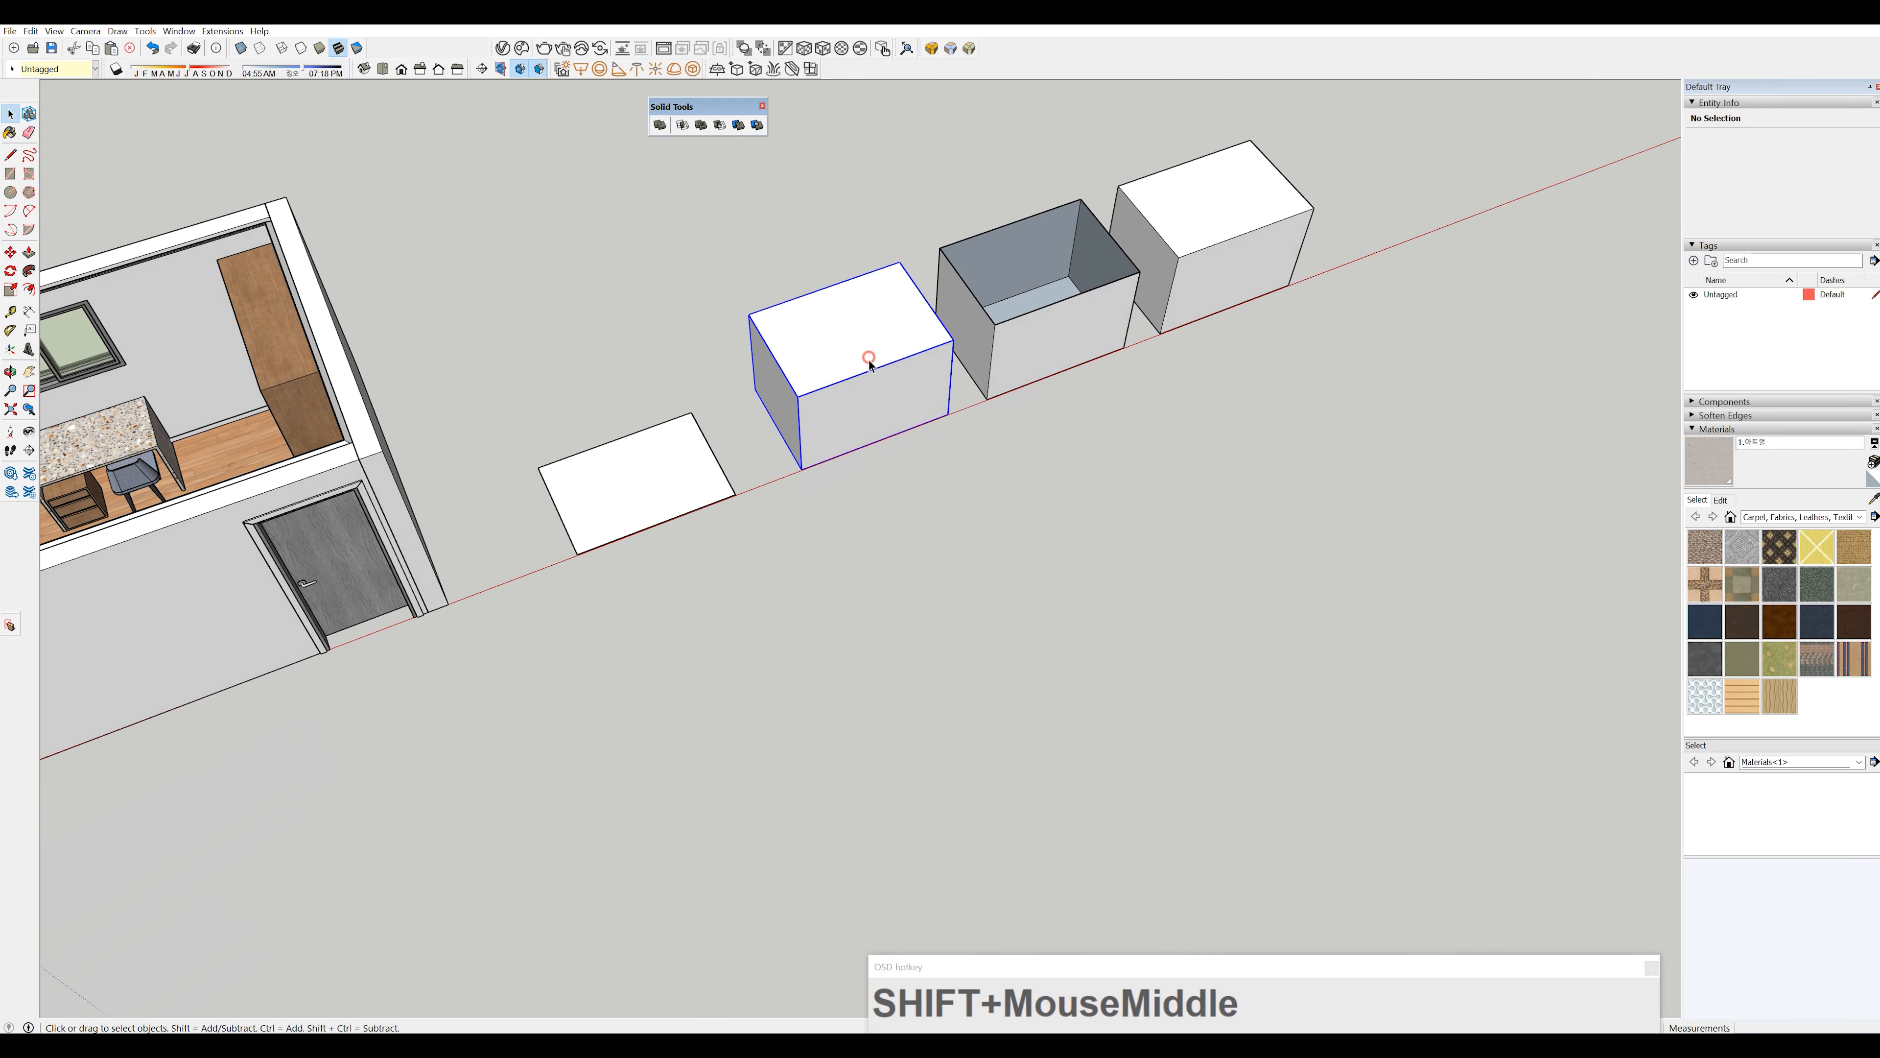
pyautogui.moveTo(868, 361); pyautogui.dragTo(860, 522, button='middle')
pyautogui.press('m')
pyautogui.click(782, 527)
pyautogui.press('ctrl')
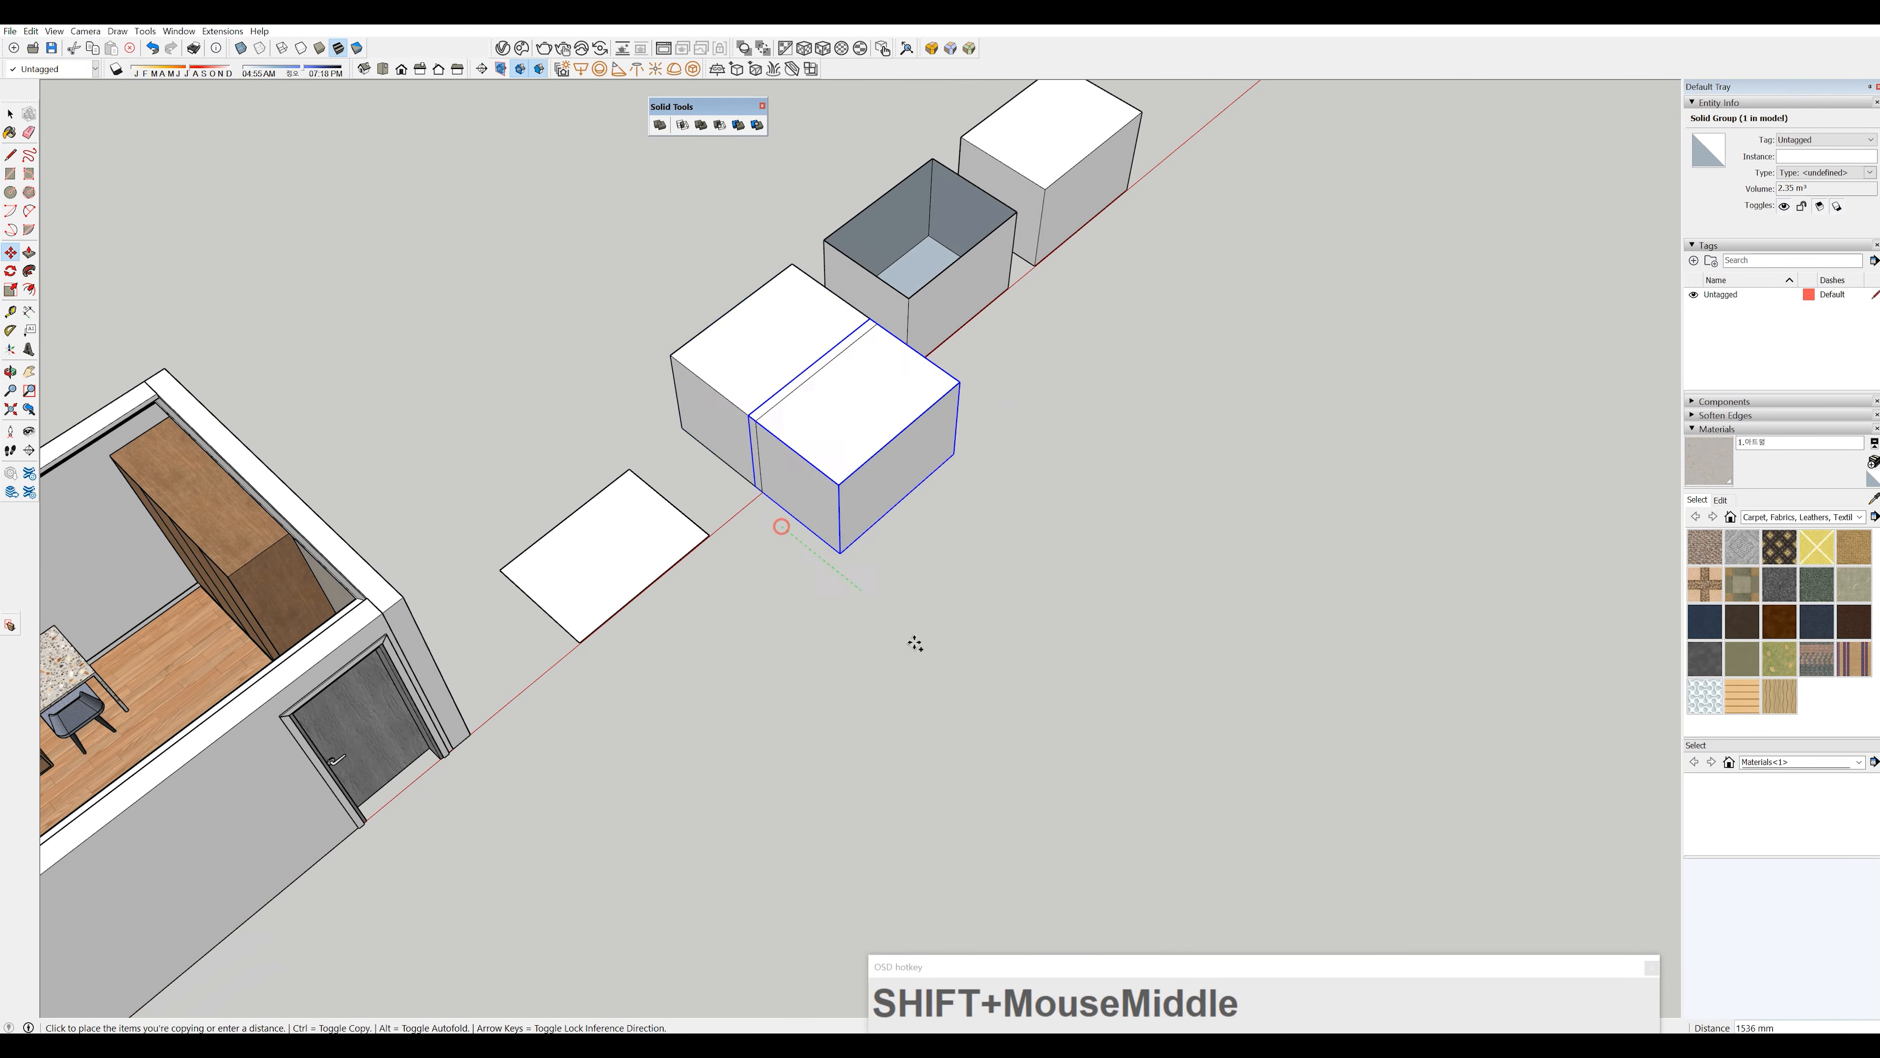
pyautogui.click(974, 681)
pyautogui.moveTo(974, 681); pyautogui.dragTo(726, 682, button='middle')
pyautogui.click(940, 707)
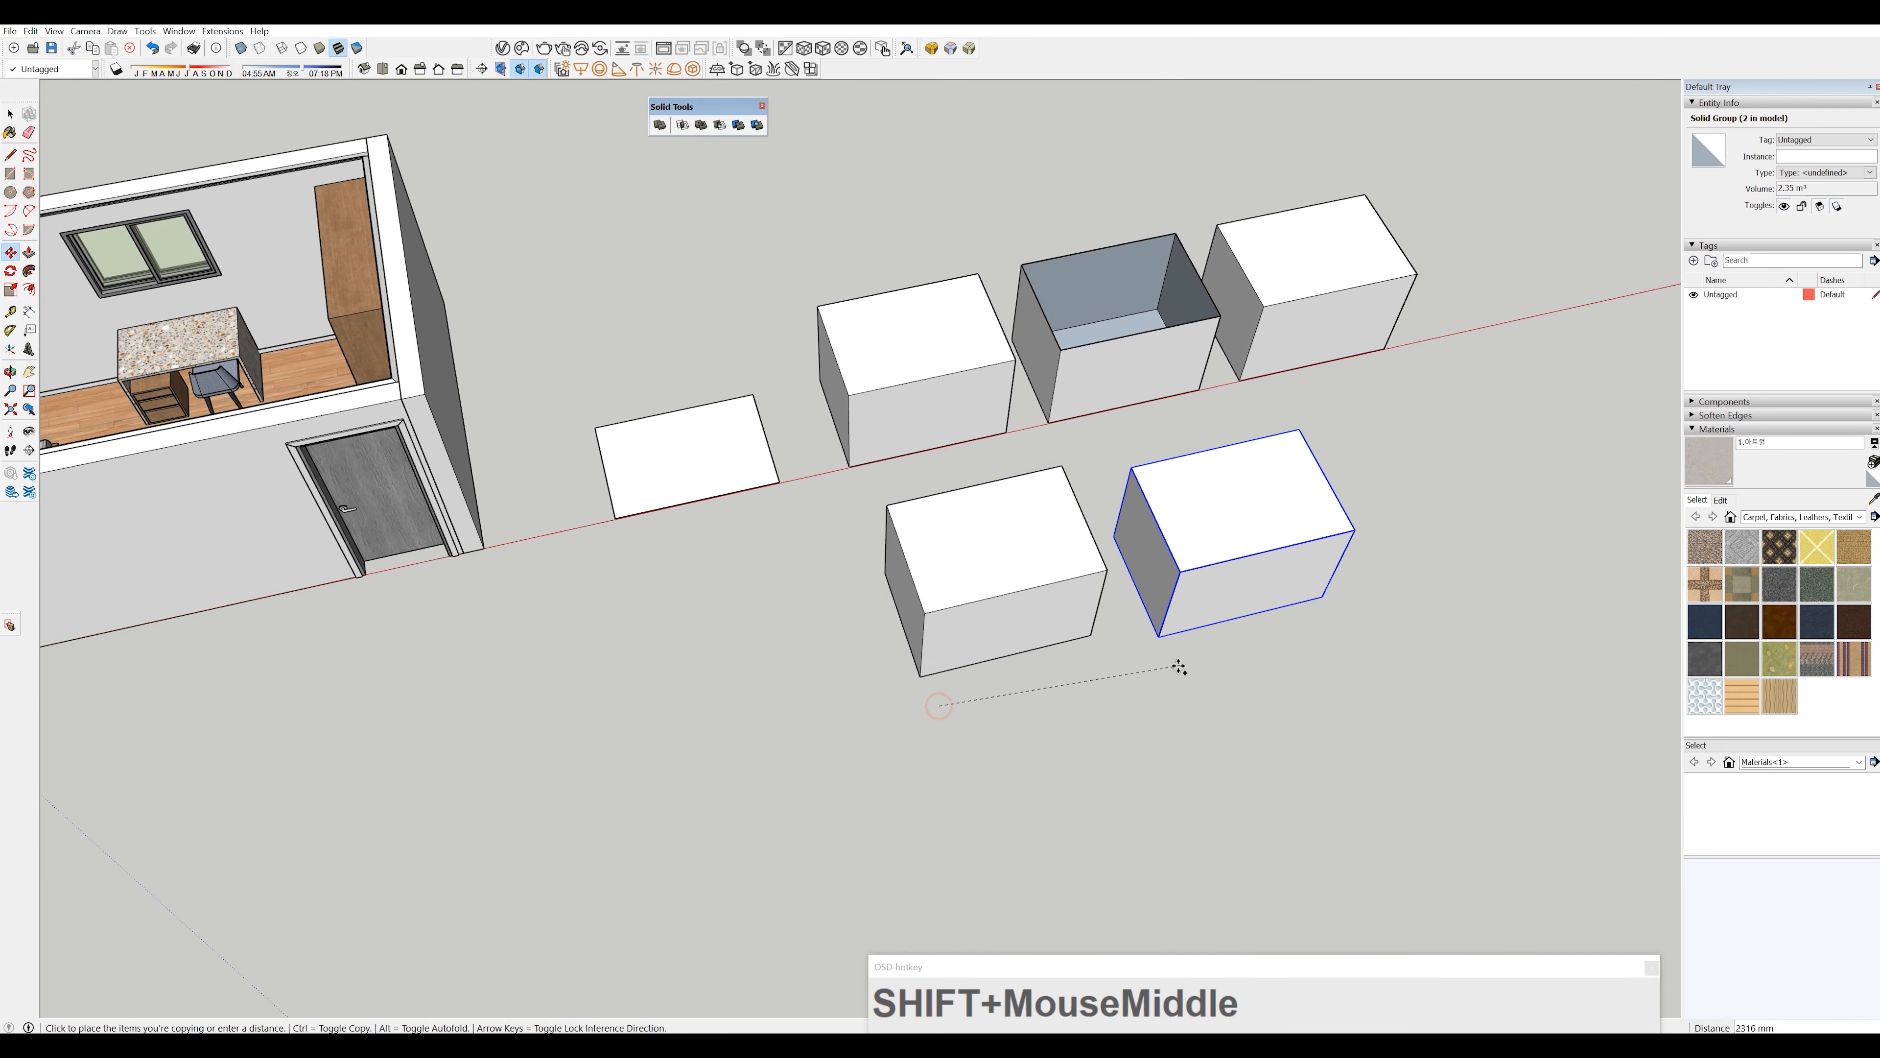
pyautogui.click(1154, 651)
pyautogui.press('space')
# - Open the second box copy for editing and move its front top corner point down about 788 mm
pyautogui.doubleClick(1212, 525)
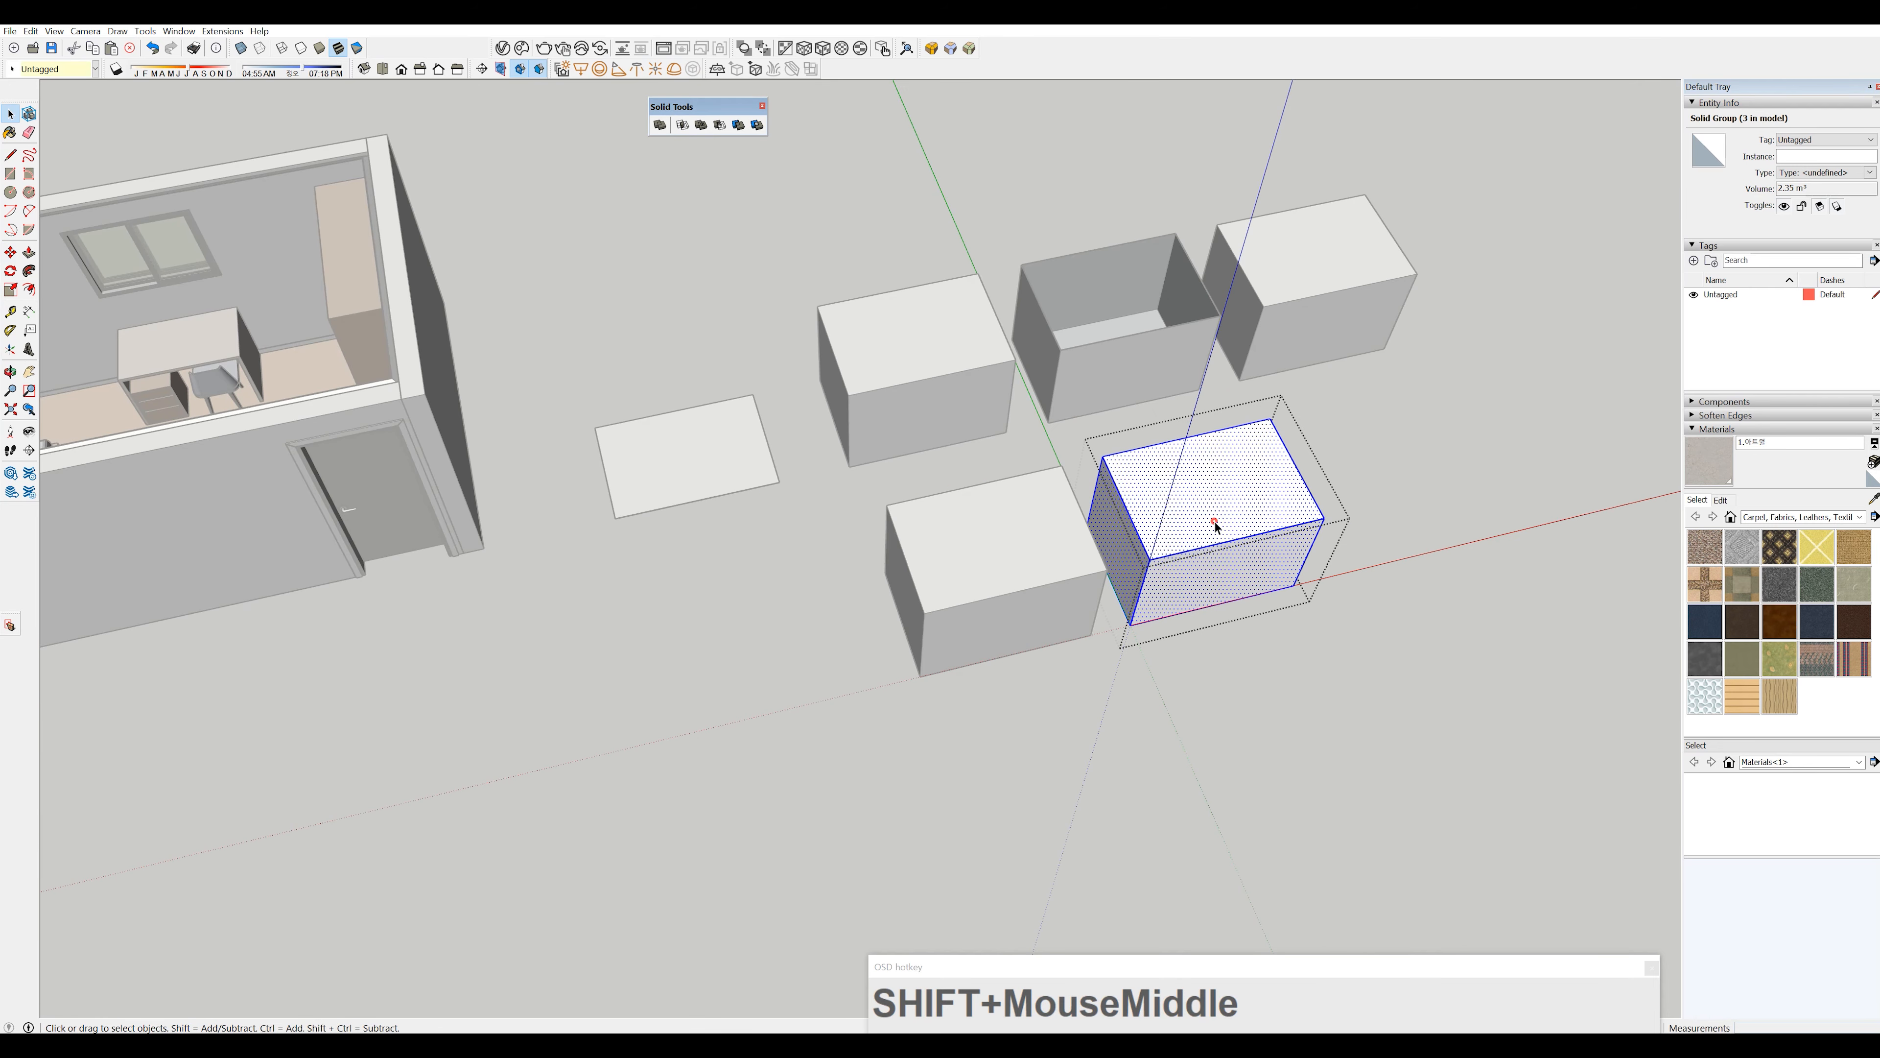
pyautogui.click(1162, 538)
pyautogui.scroll(4, 1152, 563)
pyautogui.click(1144, 574)
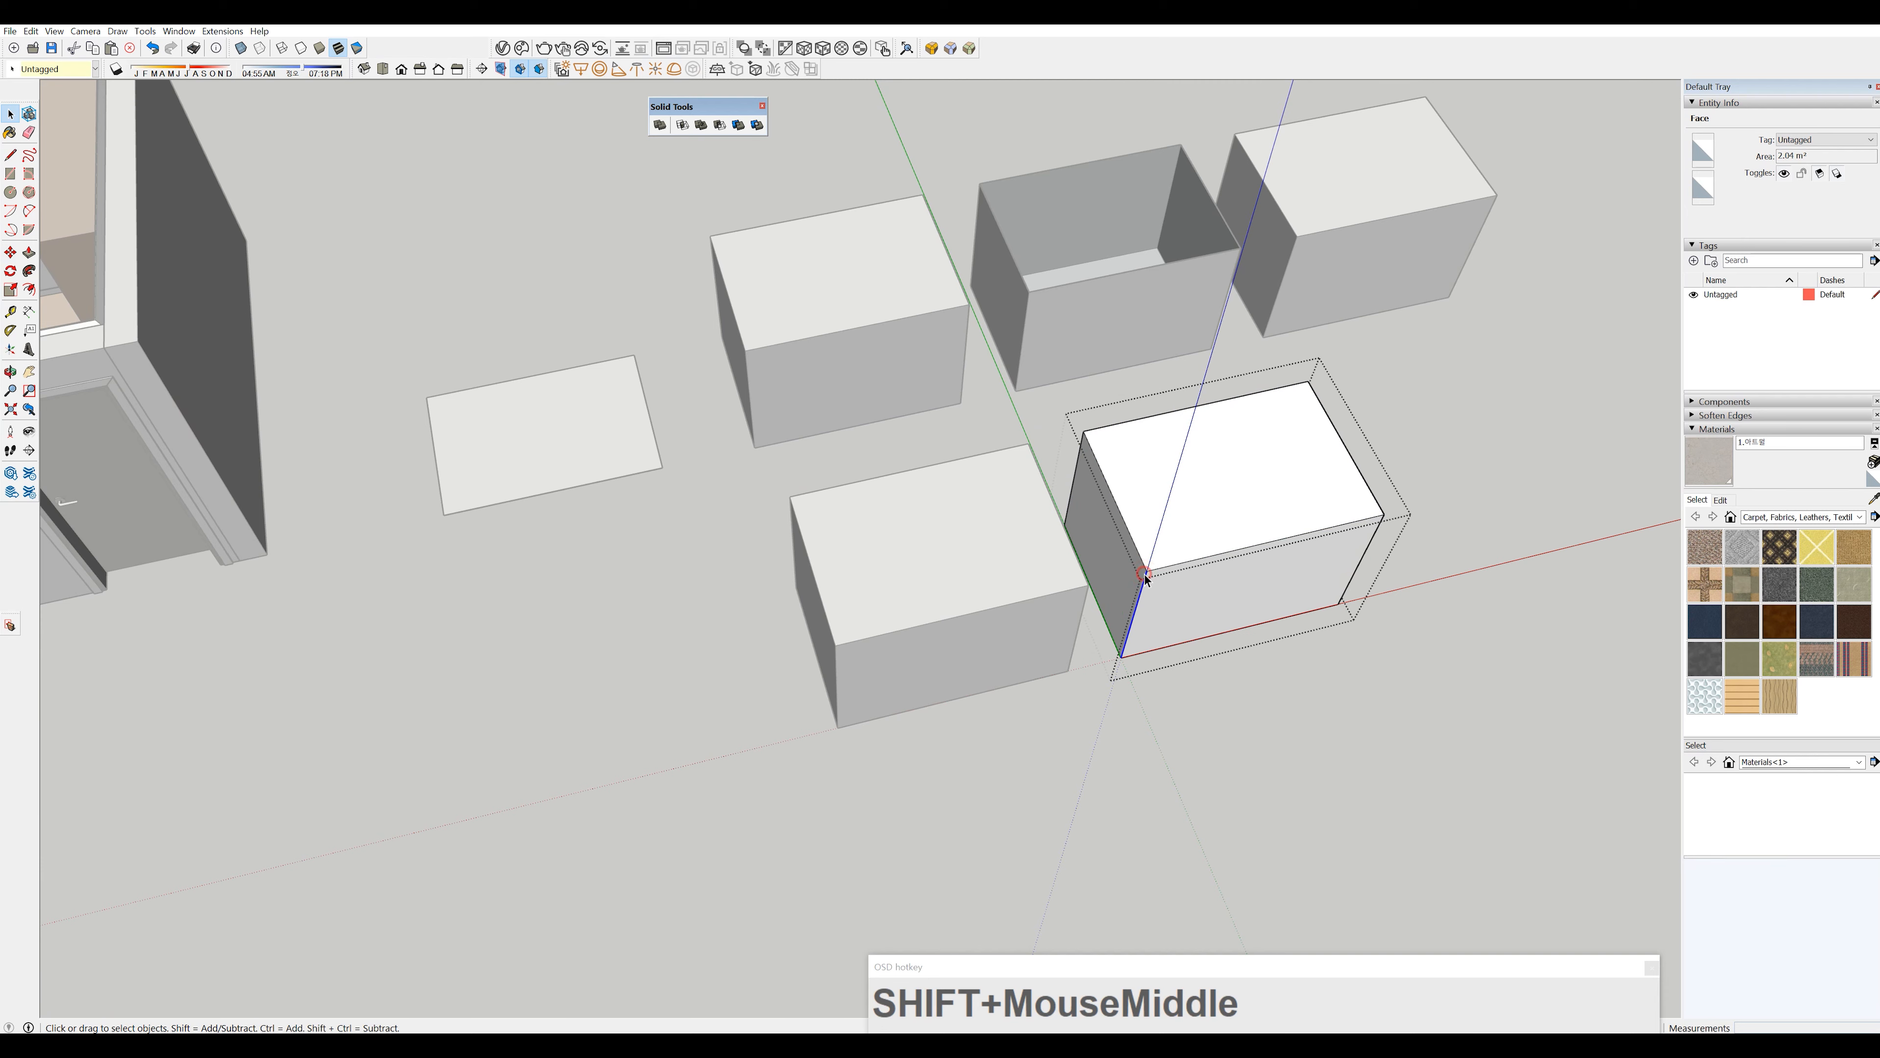
pyautogui.click(1173, 653)
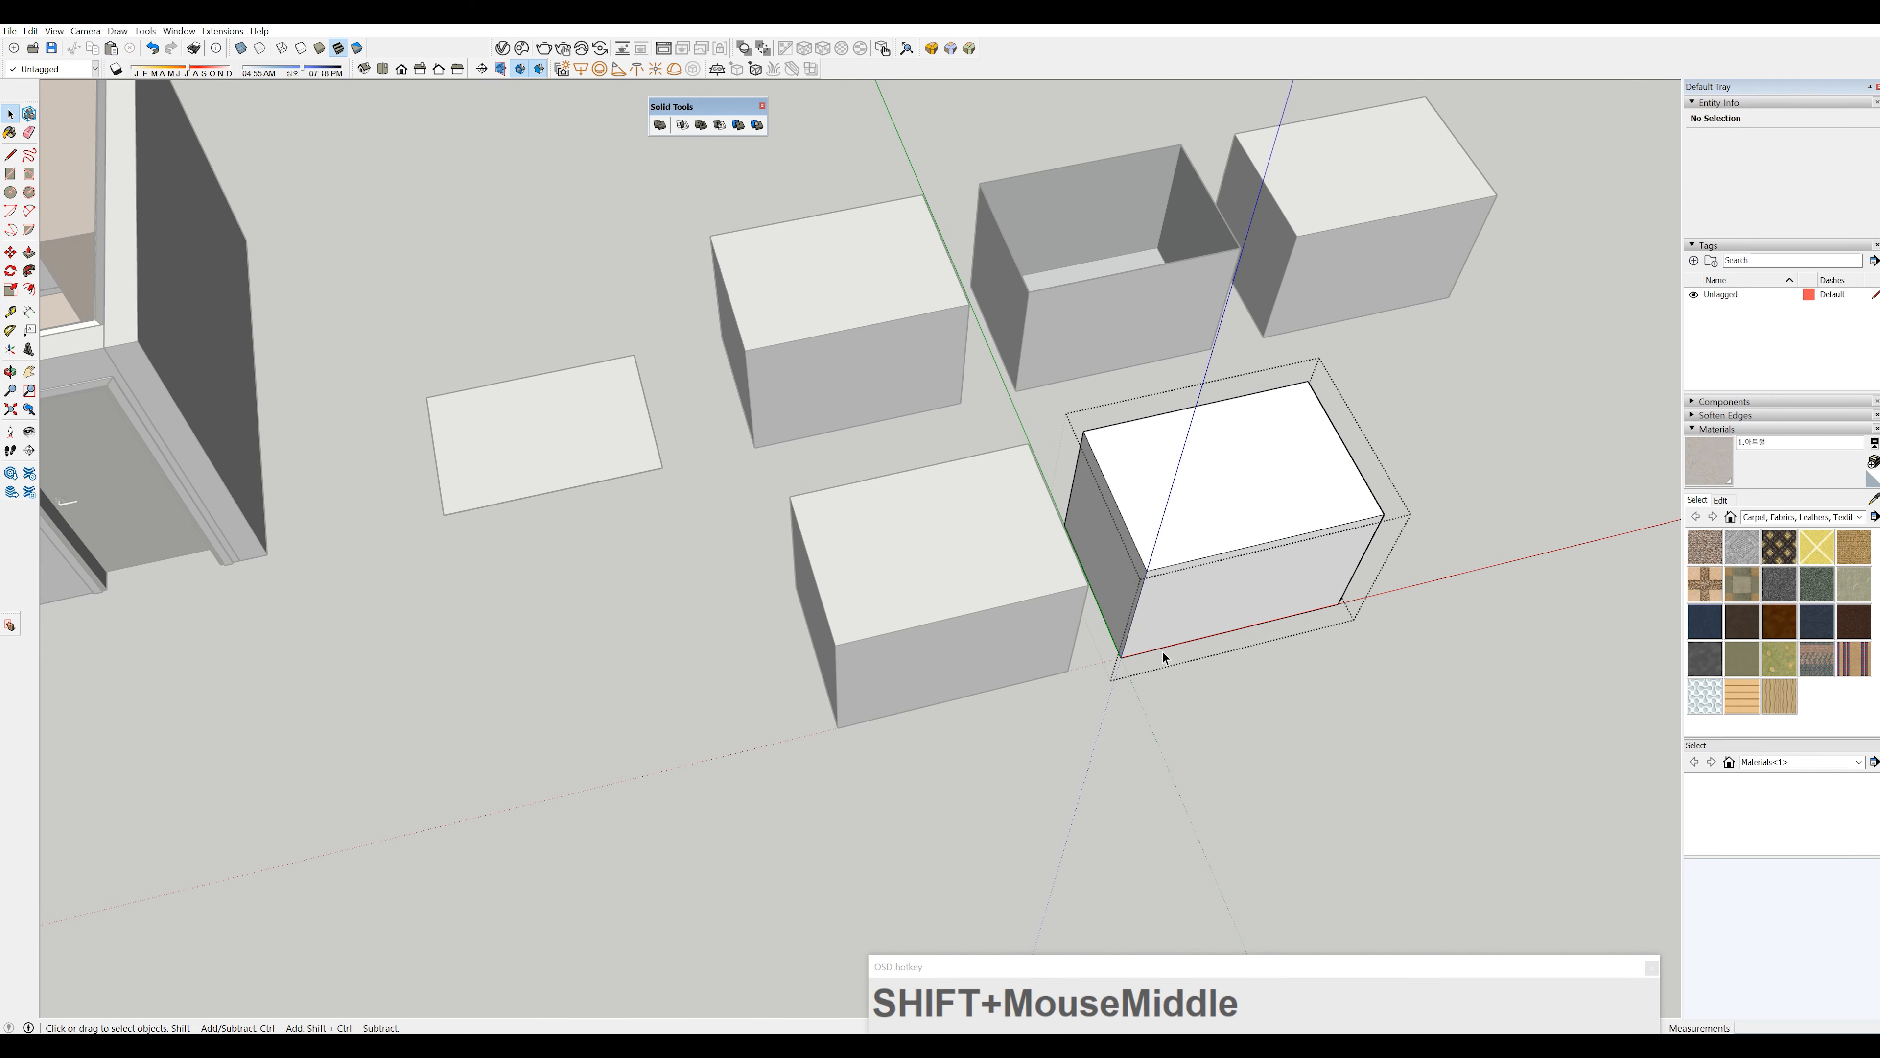
pyautogui.press('m')
pyautogui.click(1147, 571)
pyautogui.click(1130, 637)
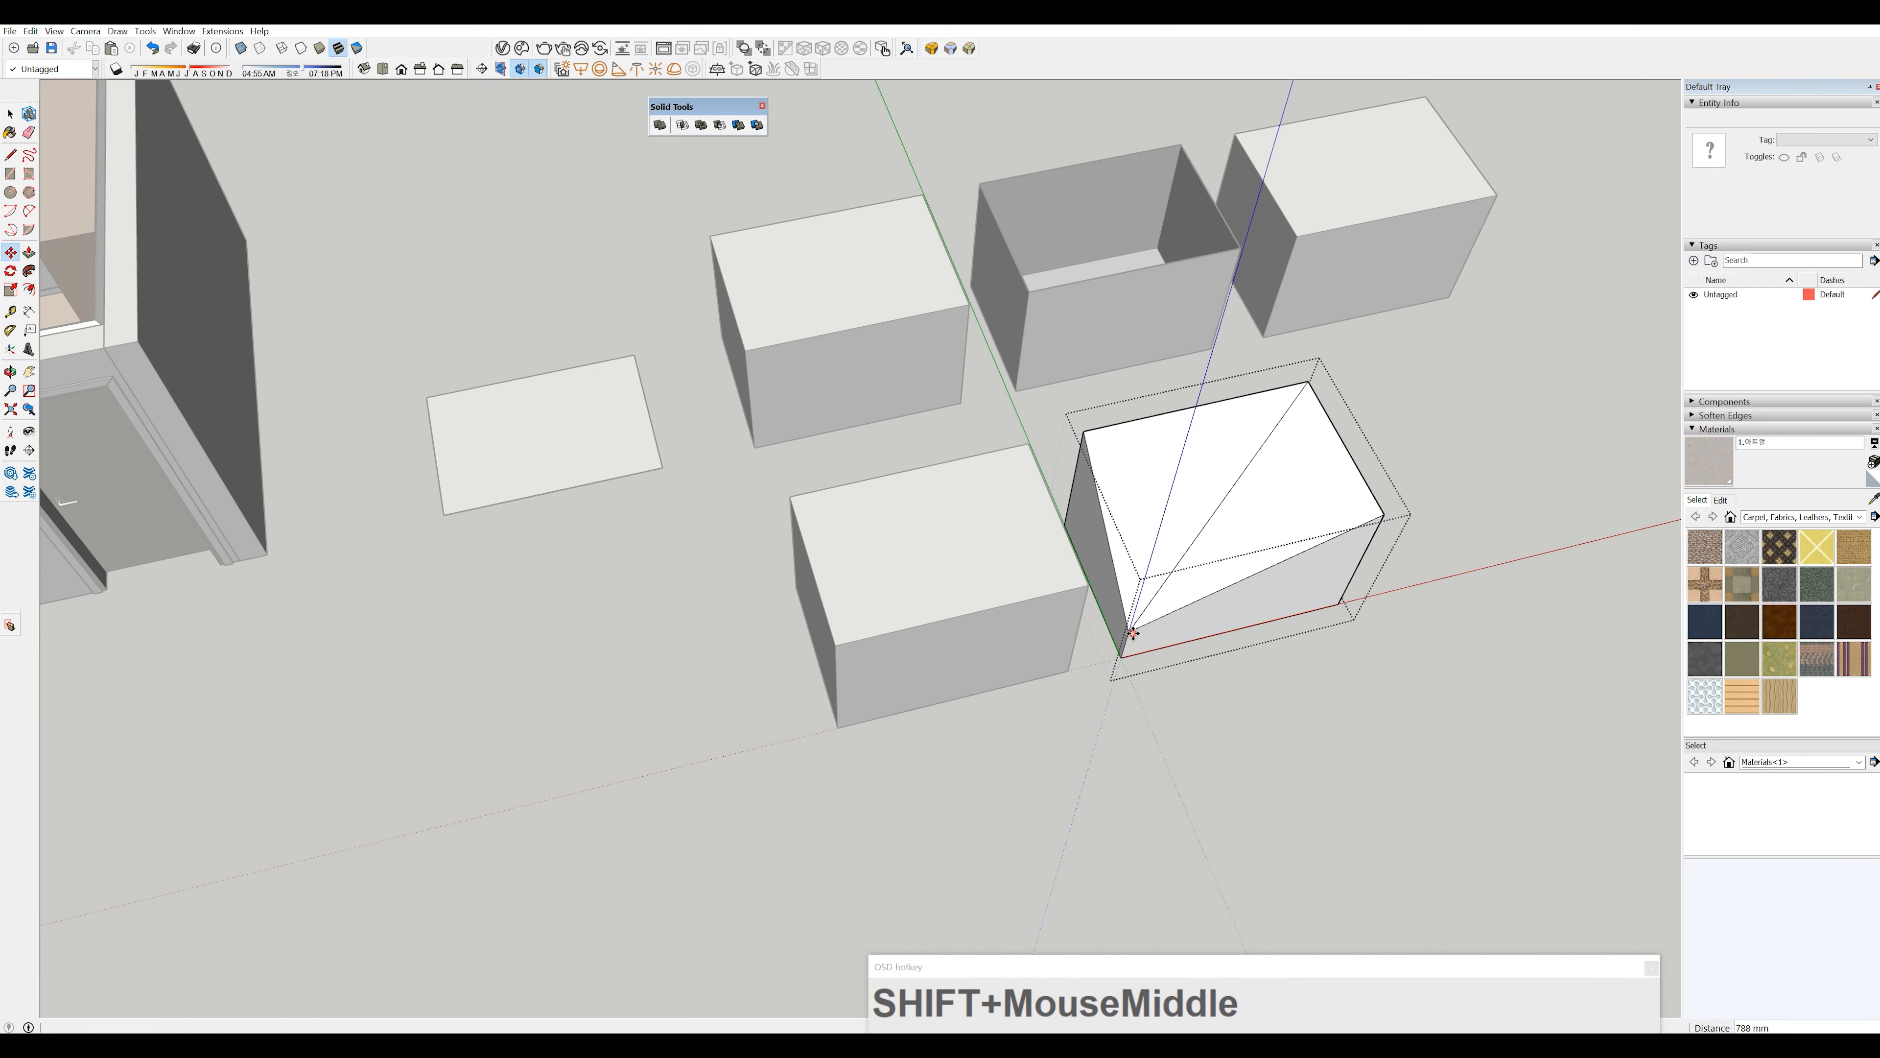
# - Close the box for editing and move it about 784 mm along the red axis so it overlaps the neighbouring box
pyautogui.press('space')
pyautogui.click(1196, 739)
pyautogui.moveTo(1192, 713); pyautogui.dragTo(902, 516, button='middle')
pyautogui.click(1174, 651)
pyautogui.moveTo(1175, 651); pyautogui.dragTo(1242, 713, button='middle')
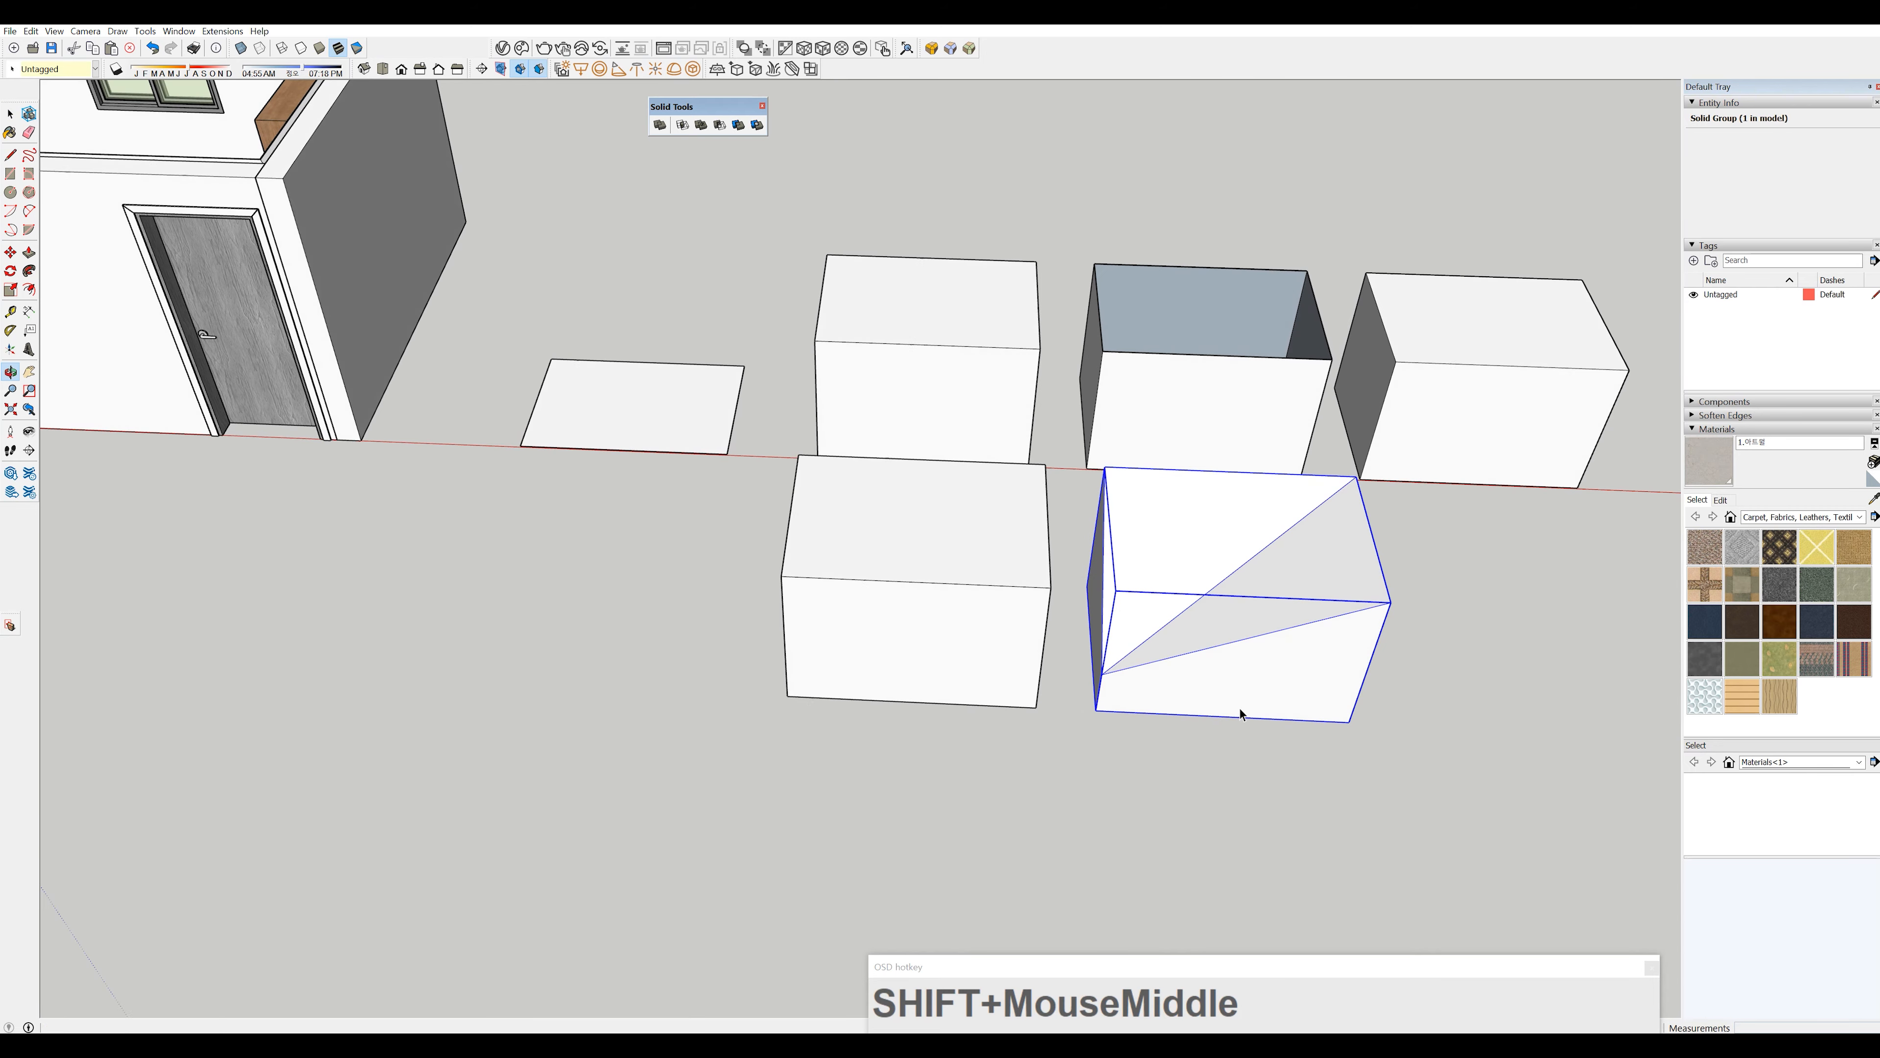
pyautogui.press('m')
pyautogui.click(1236, 761)
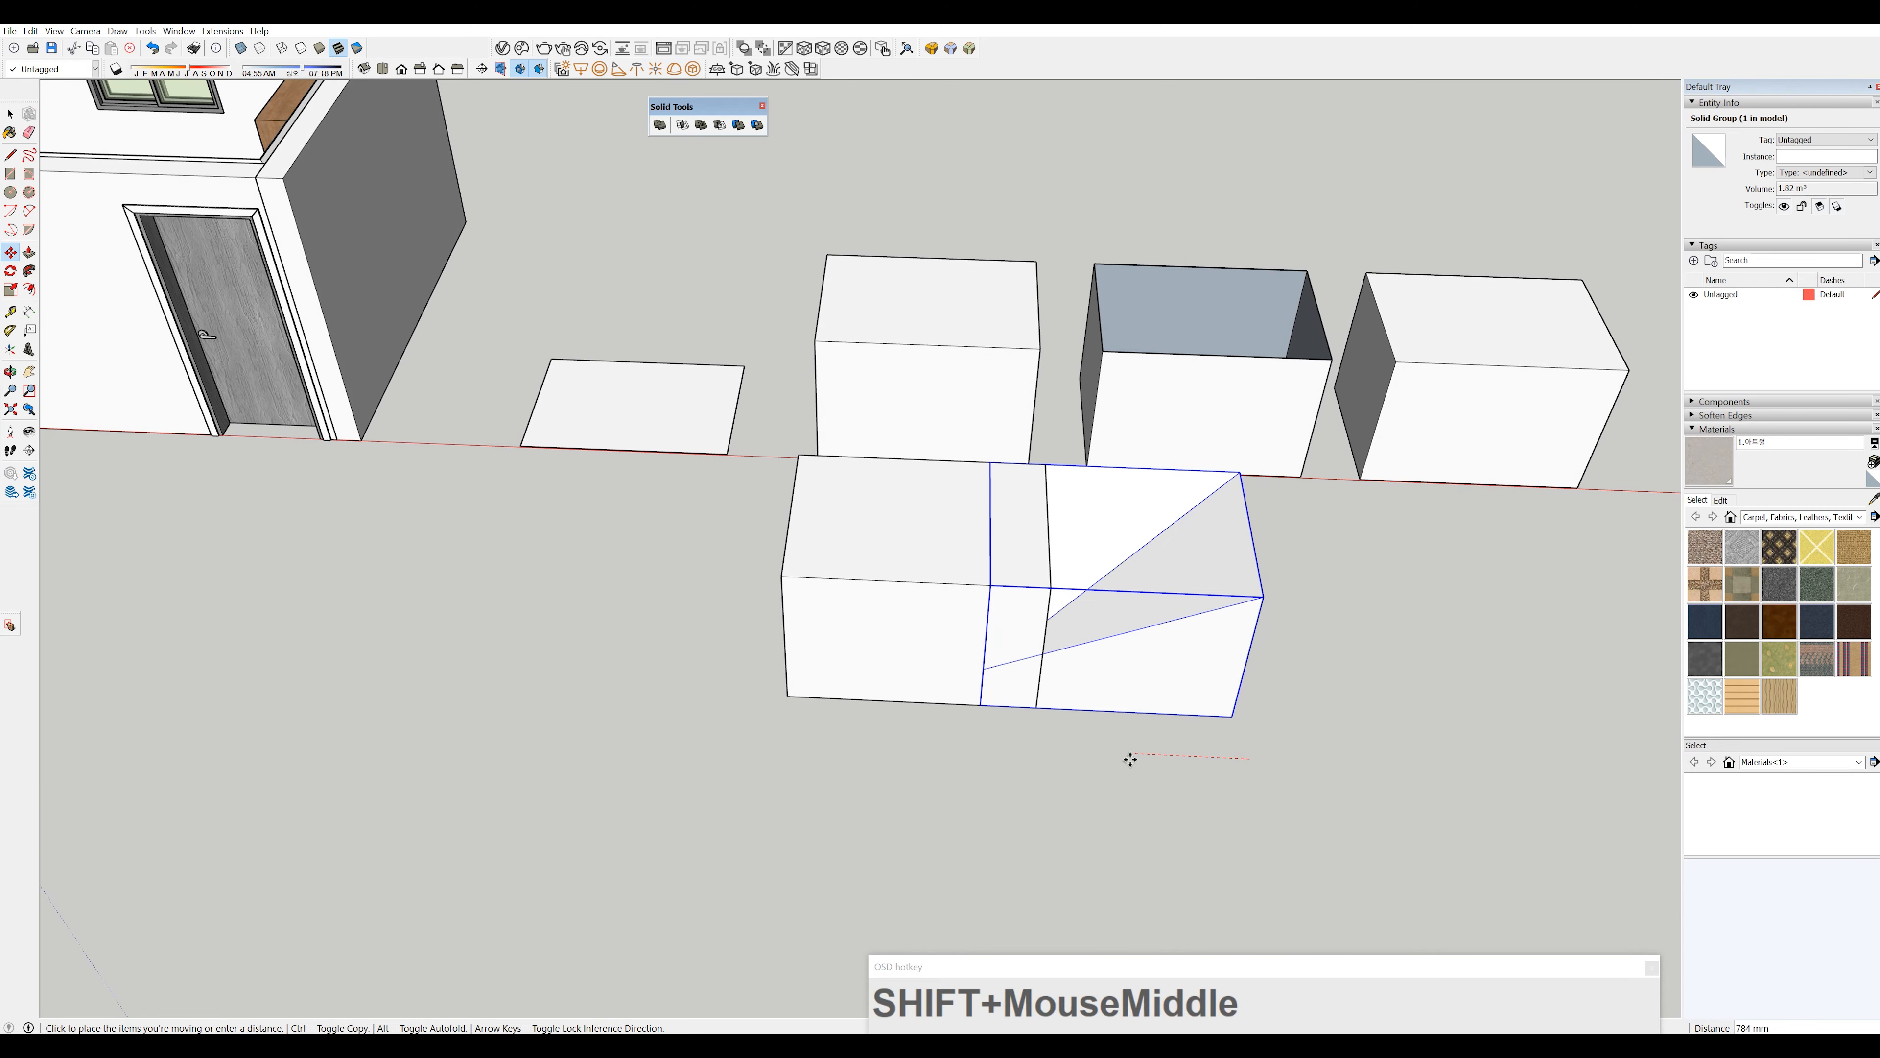
pyautogui.click(1125, 759)
# - Scale the plain box in the front pair about its centre along the green axis to about 0.64
pyautogui.moveTo(1125, 760); pyautogui.dragTo(1035, 366, button='middle')
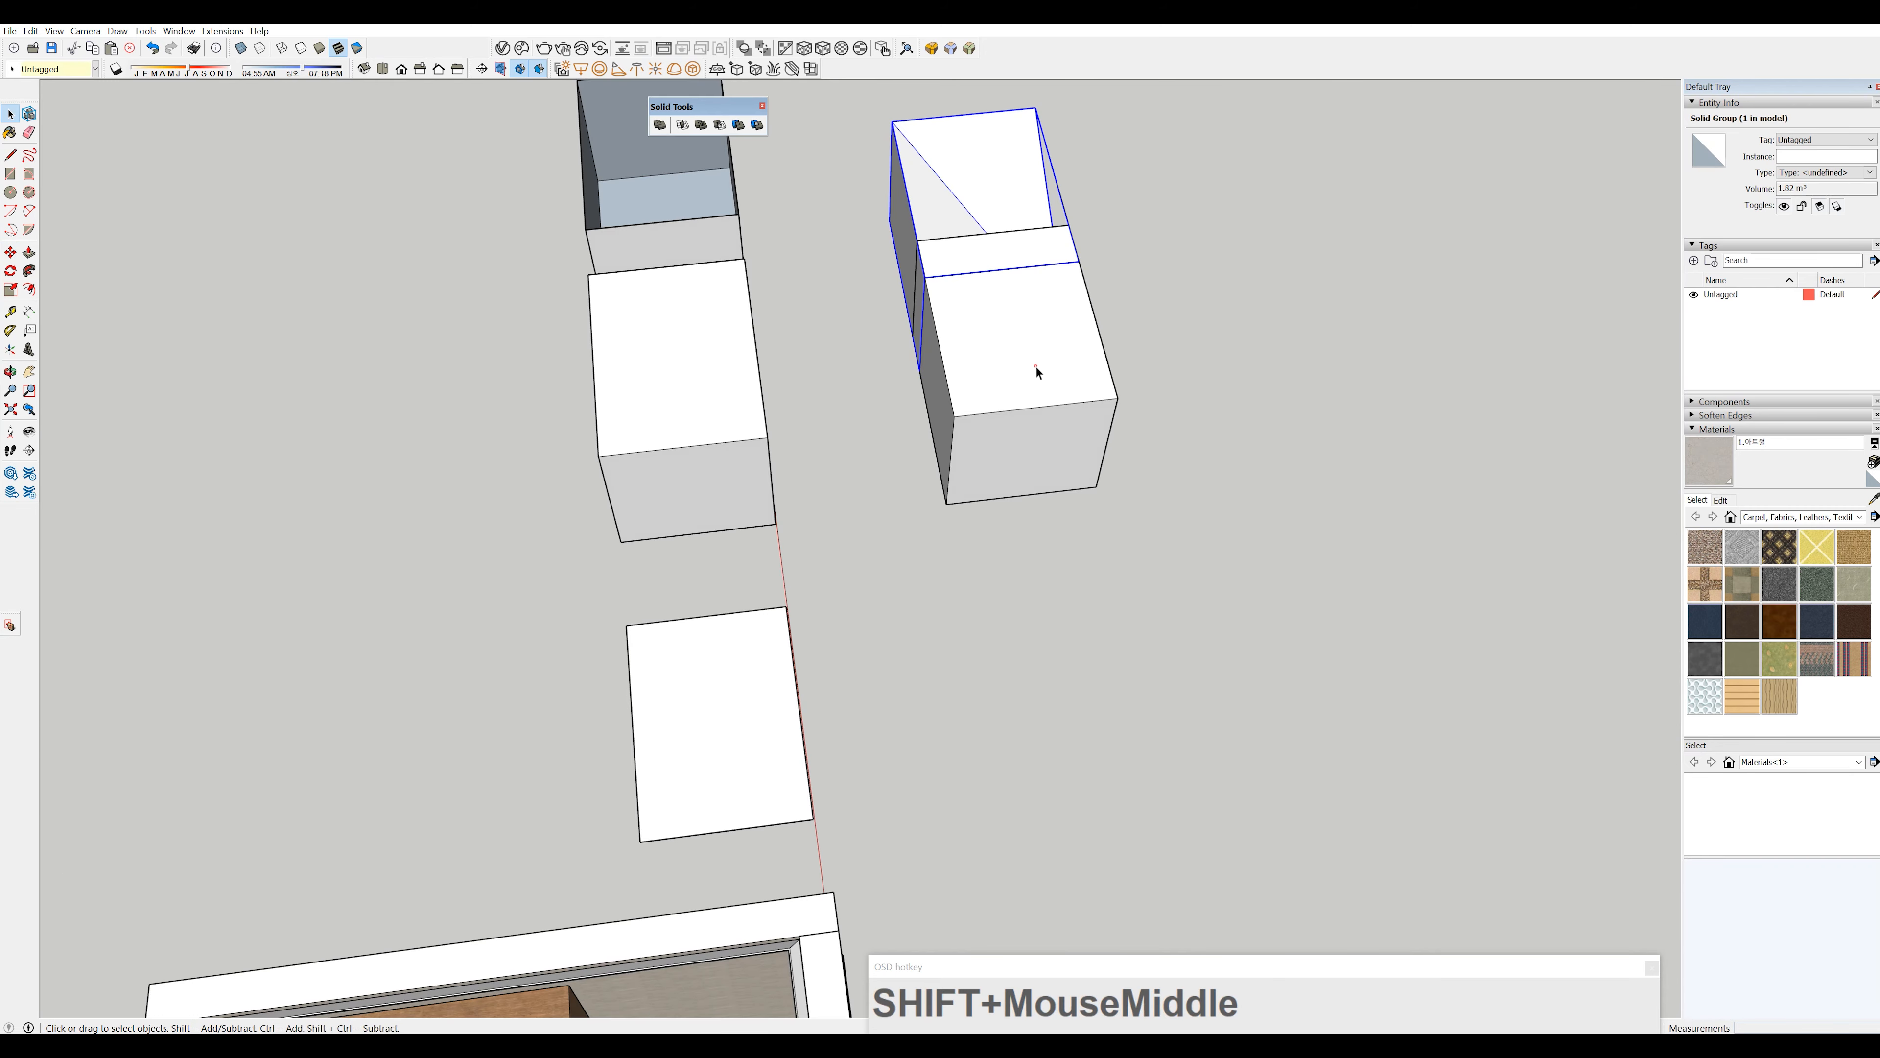
pyautogui.press('s')
pyautogui.click(932, 373)
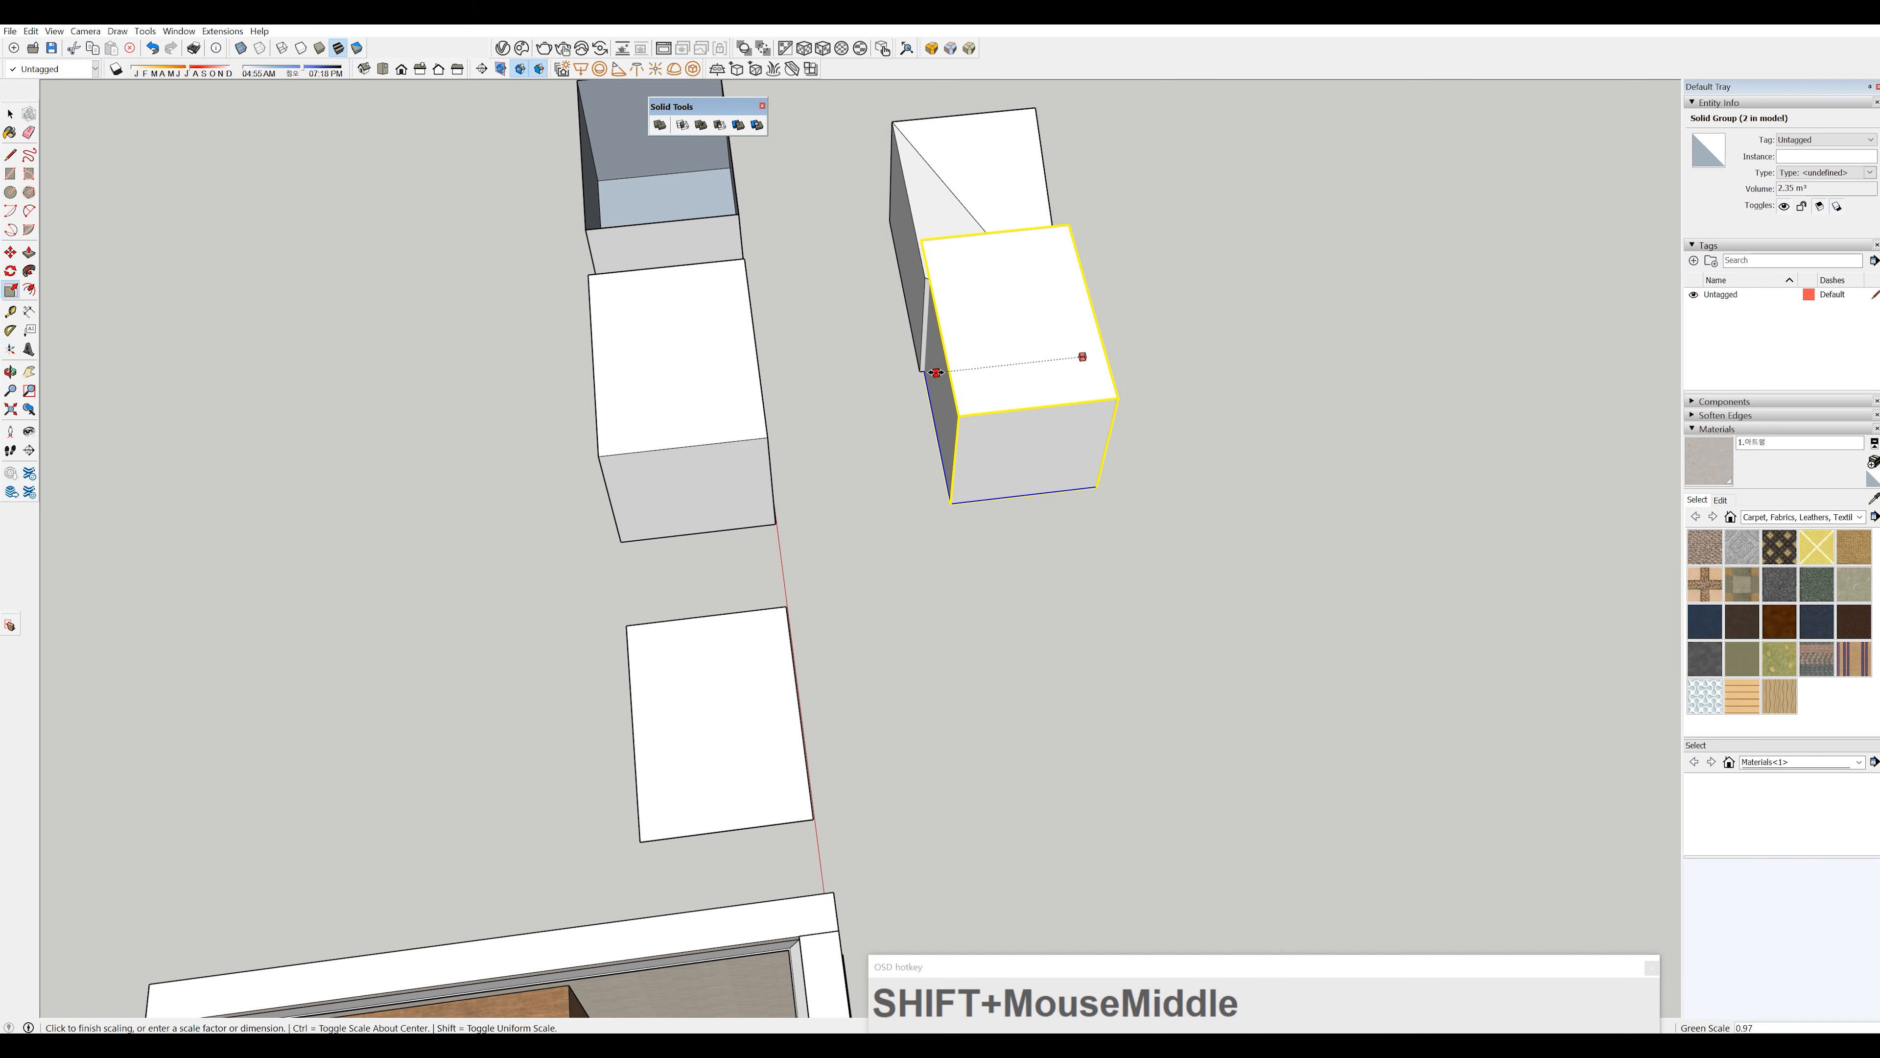
pyautogui.click(962, 374)
pyautogui.press('space')
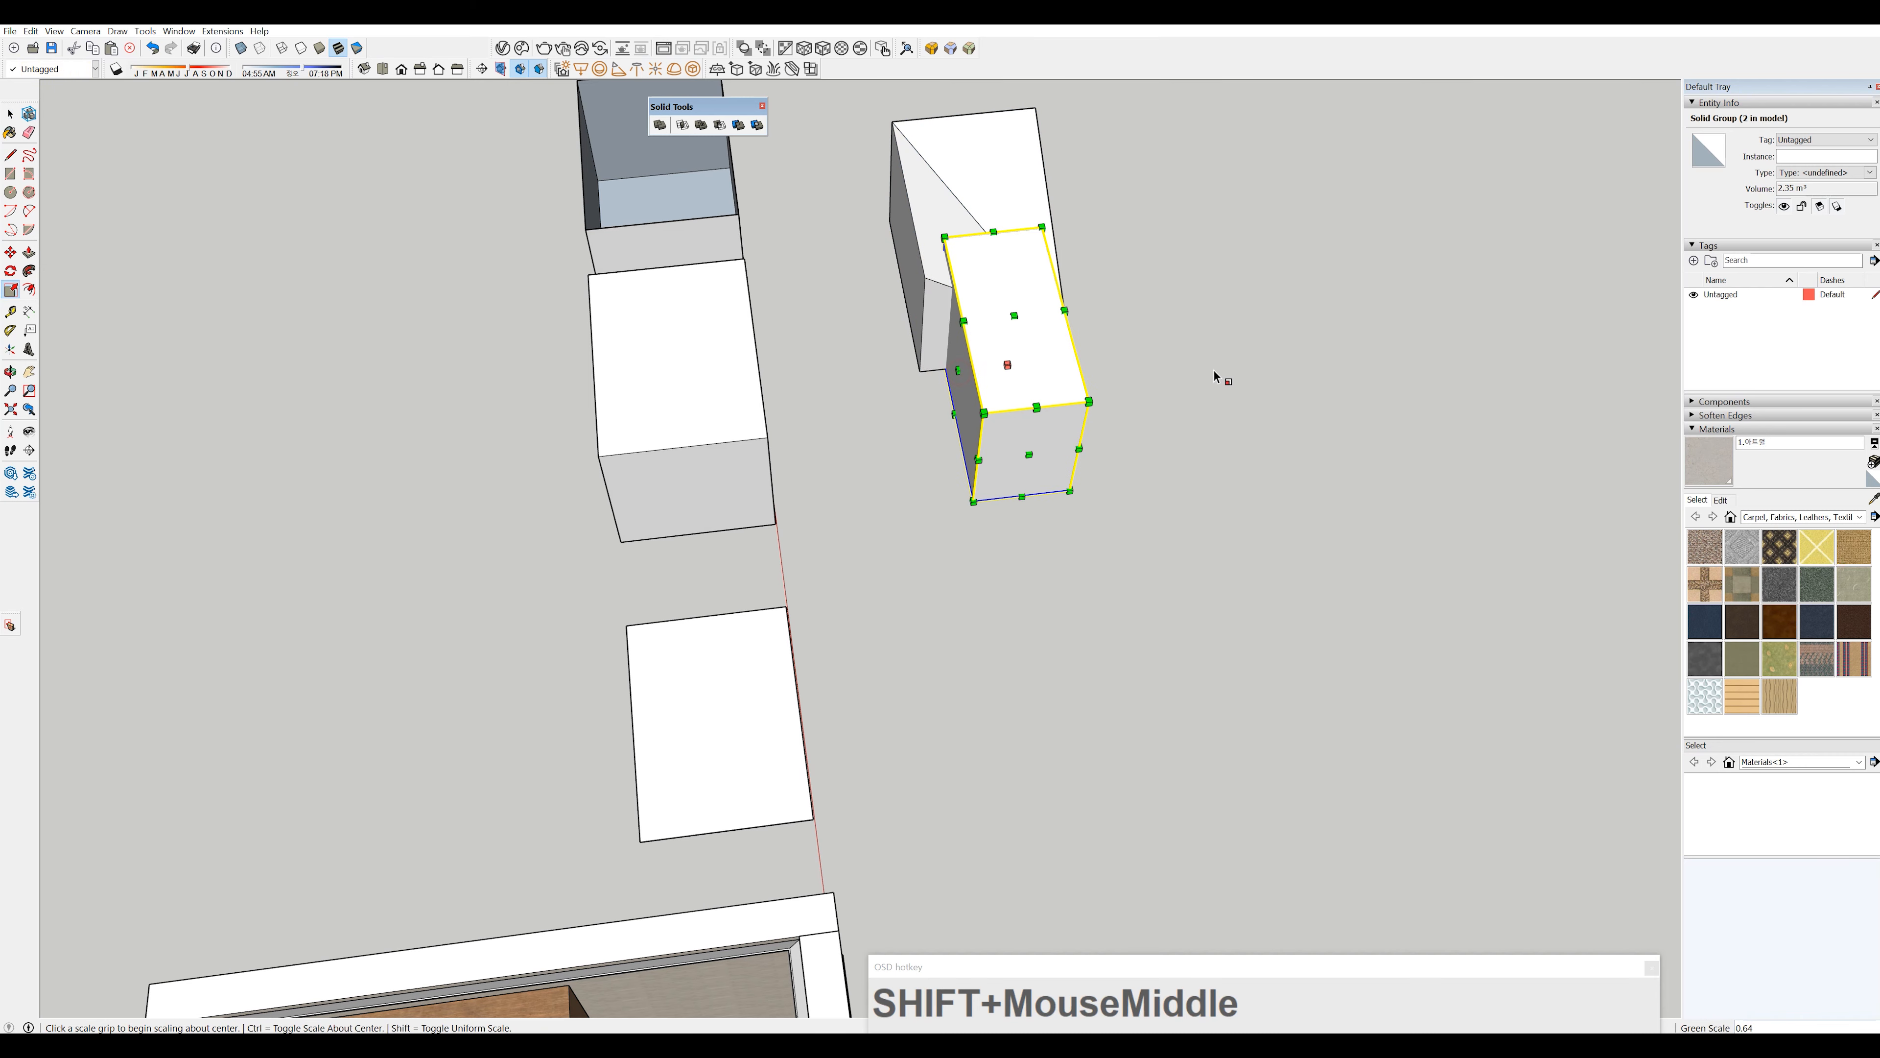
pyautogui.click(1198, 370)
# - Intersect the narrowed box with the cut-corner box, view the shared volume, and undo the intersection
pyautogui.moveTo(1198, 370); pyautogui.dragTo(682, 127, button='middle')
pyautogui.click(682, 126)
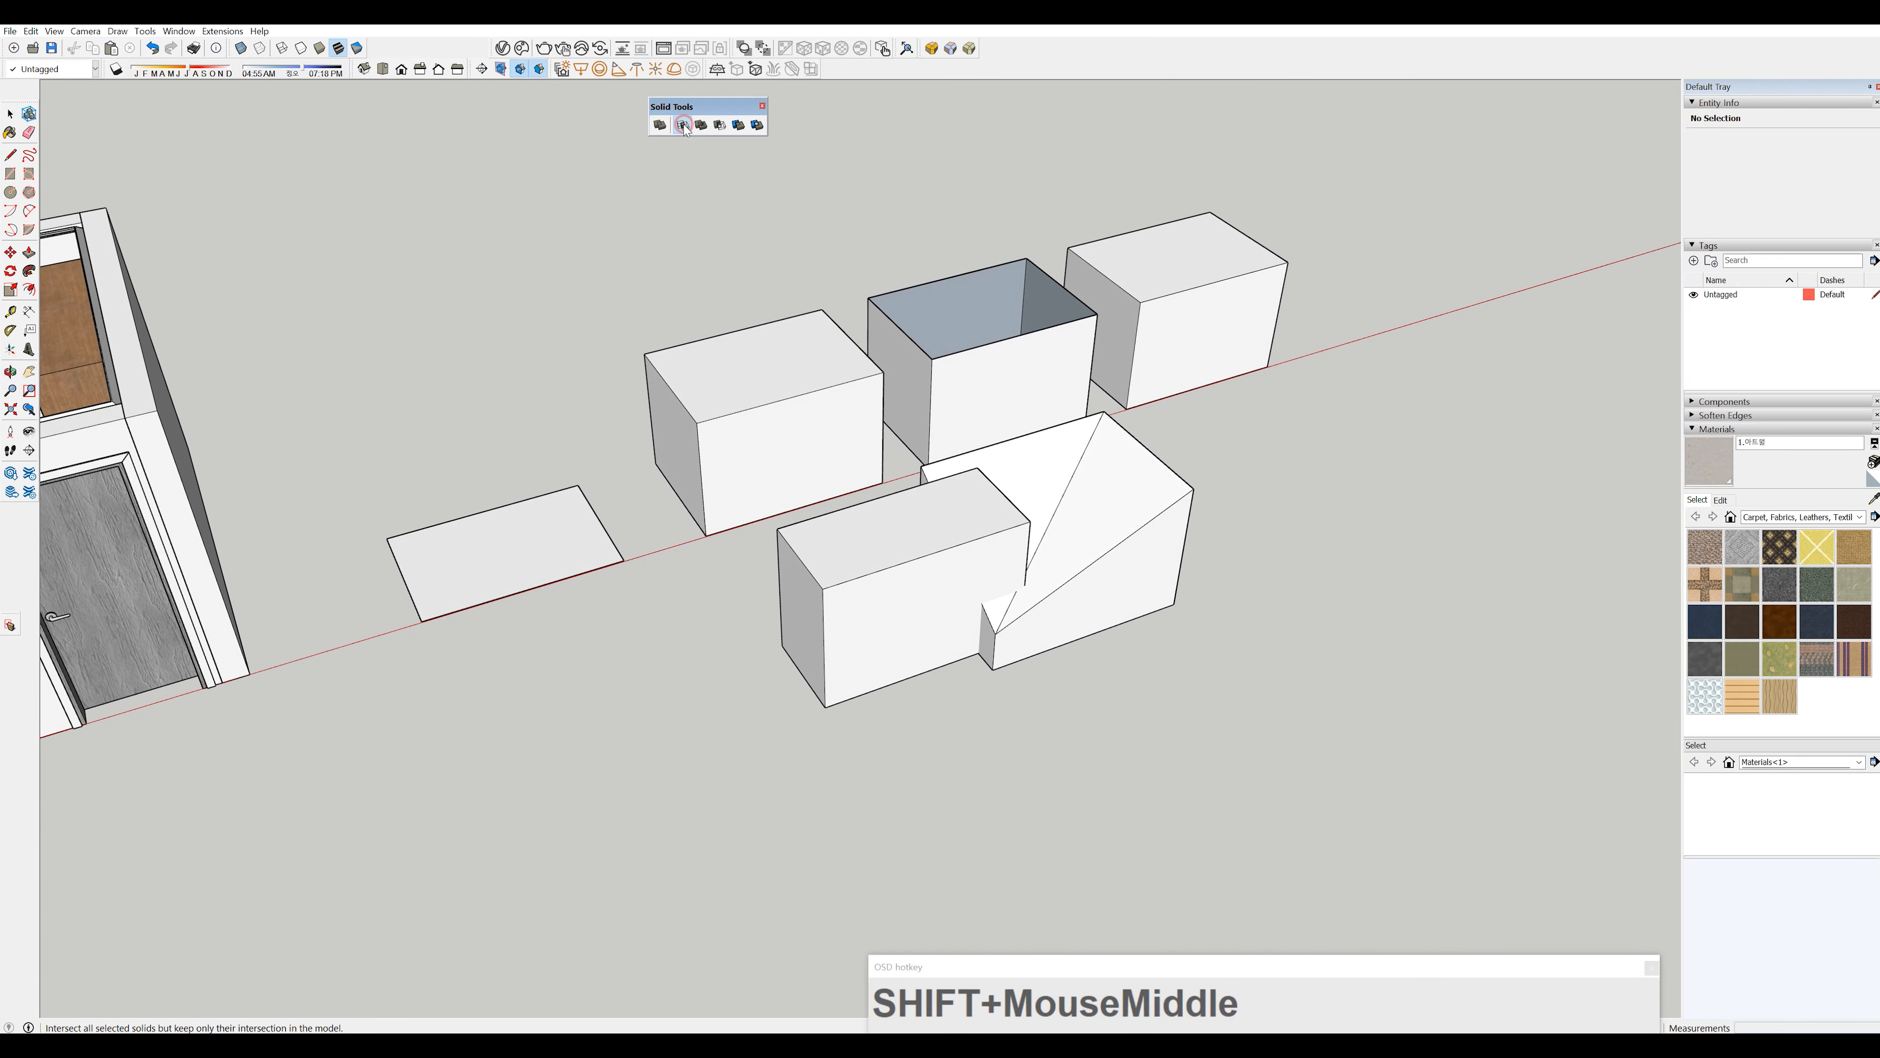
pyautogui.click(915, 510)
pyautogui.click(1084, 477)
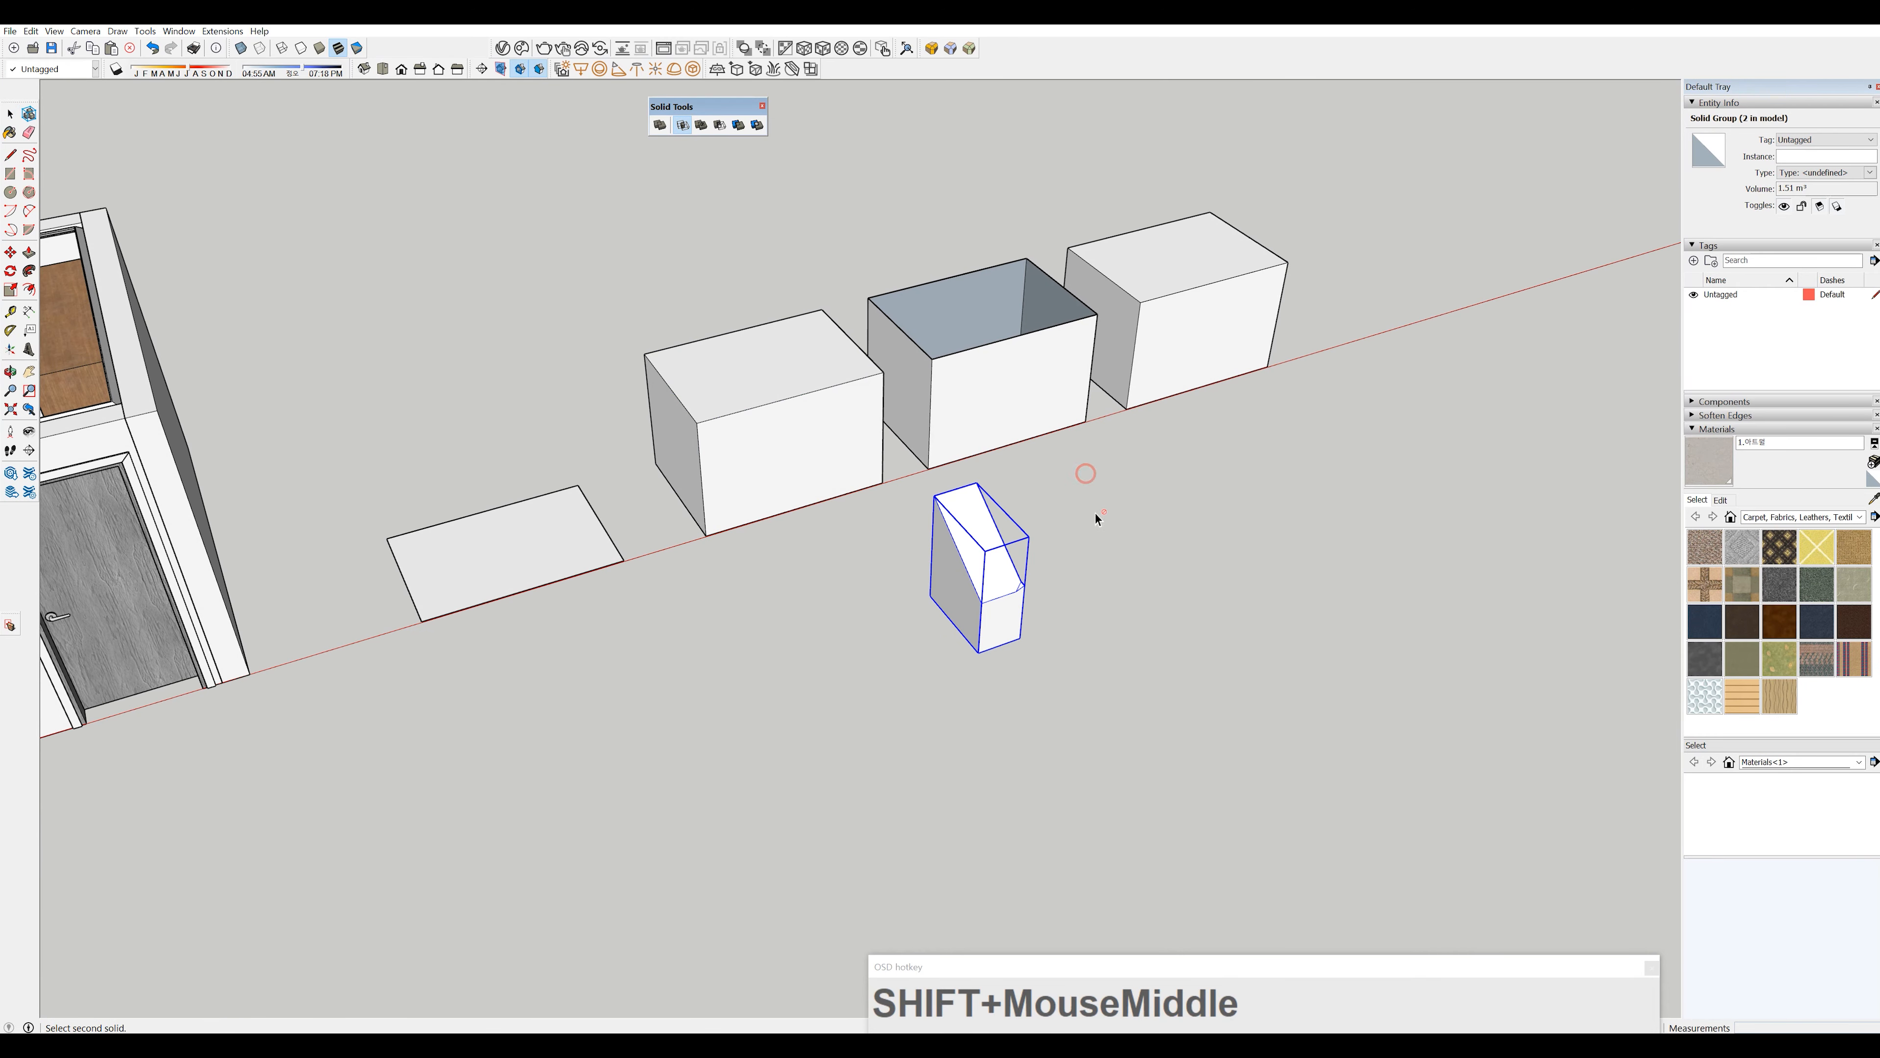
pyautogui.moveTo(1096, 516); pyautogui.dragTo(931, 501, button='middle')
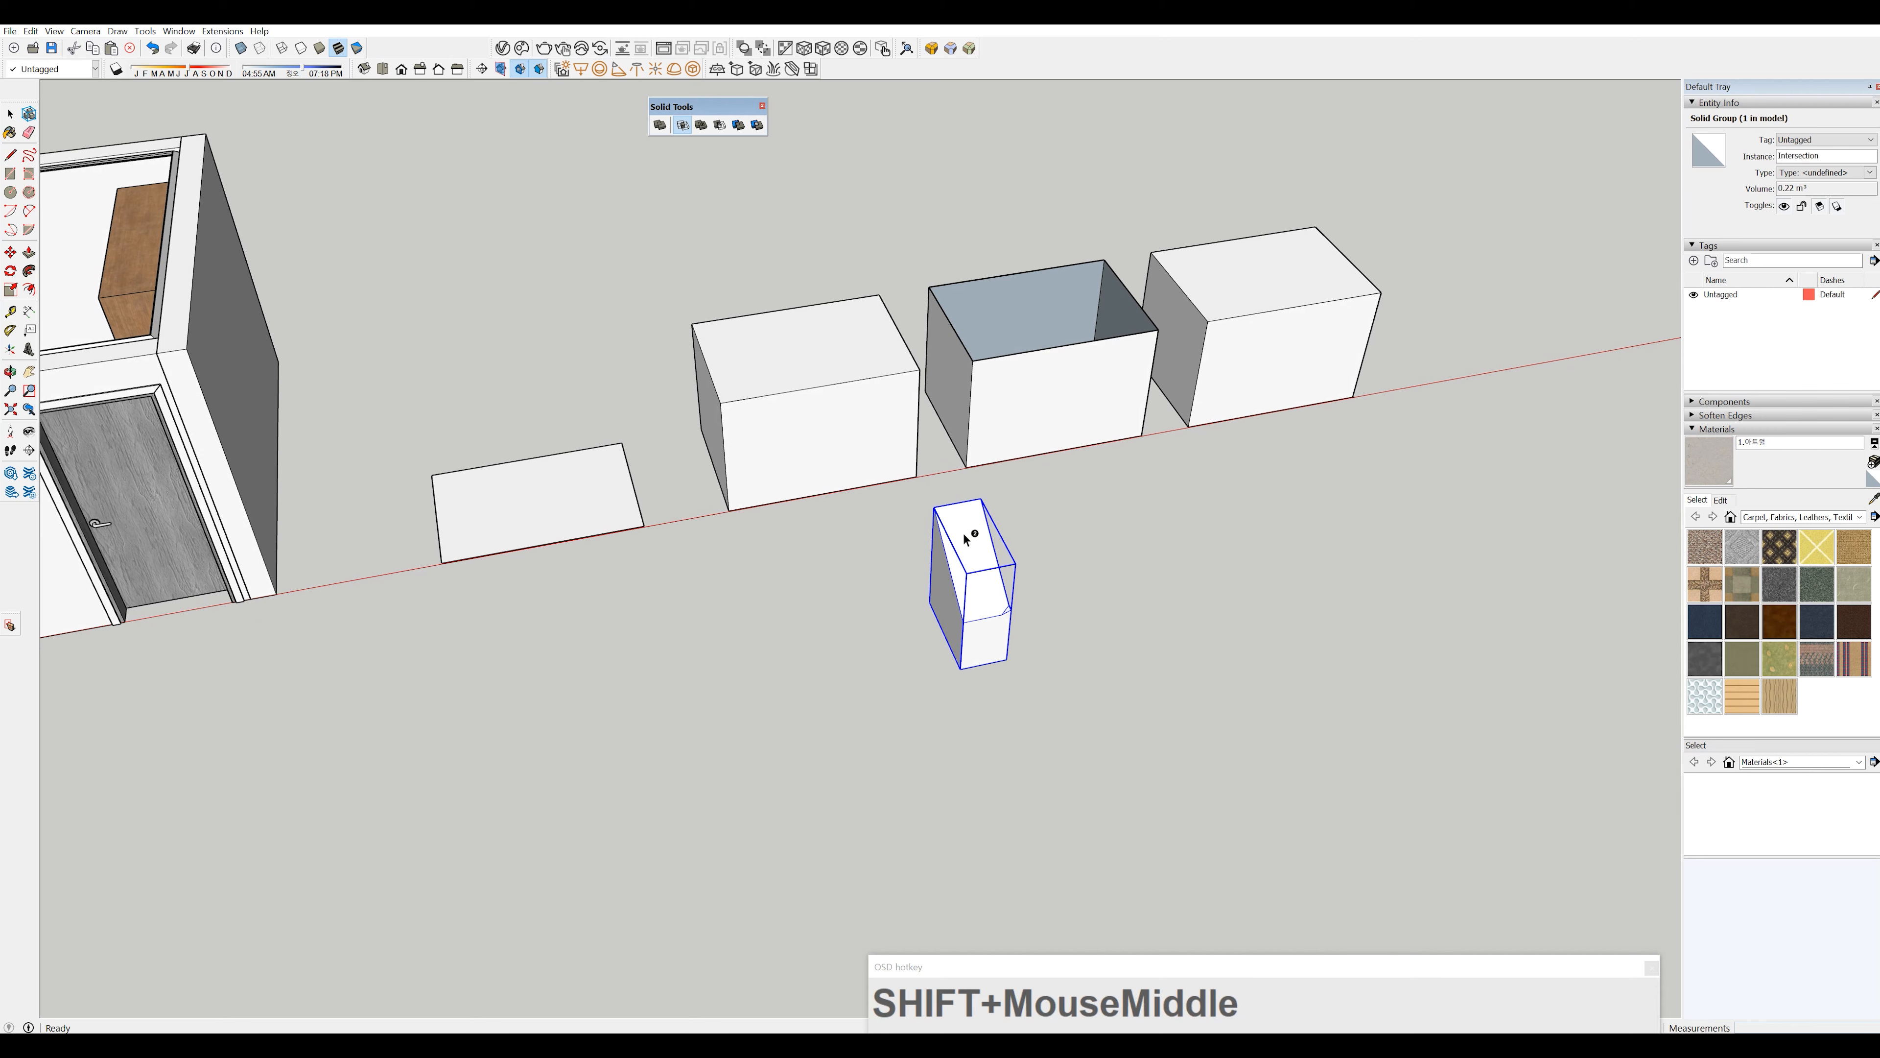
pyautogui.hotkey('ctrl', 'z')
# - Intersect the two front boxes in reverse order, choosing the cut-corner box first, and undo the intersection
pyautogui.click(1054, 509)
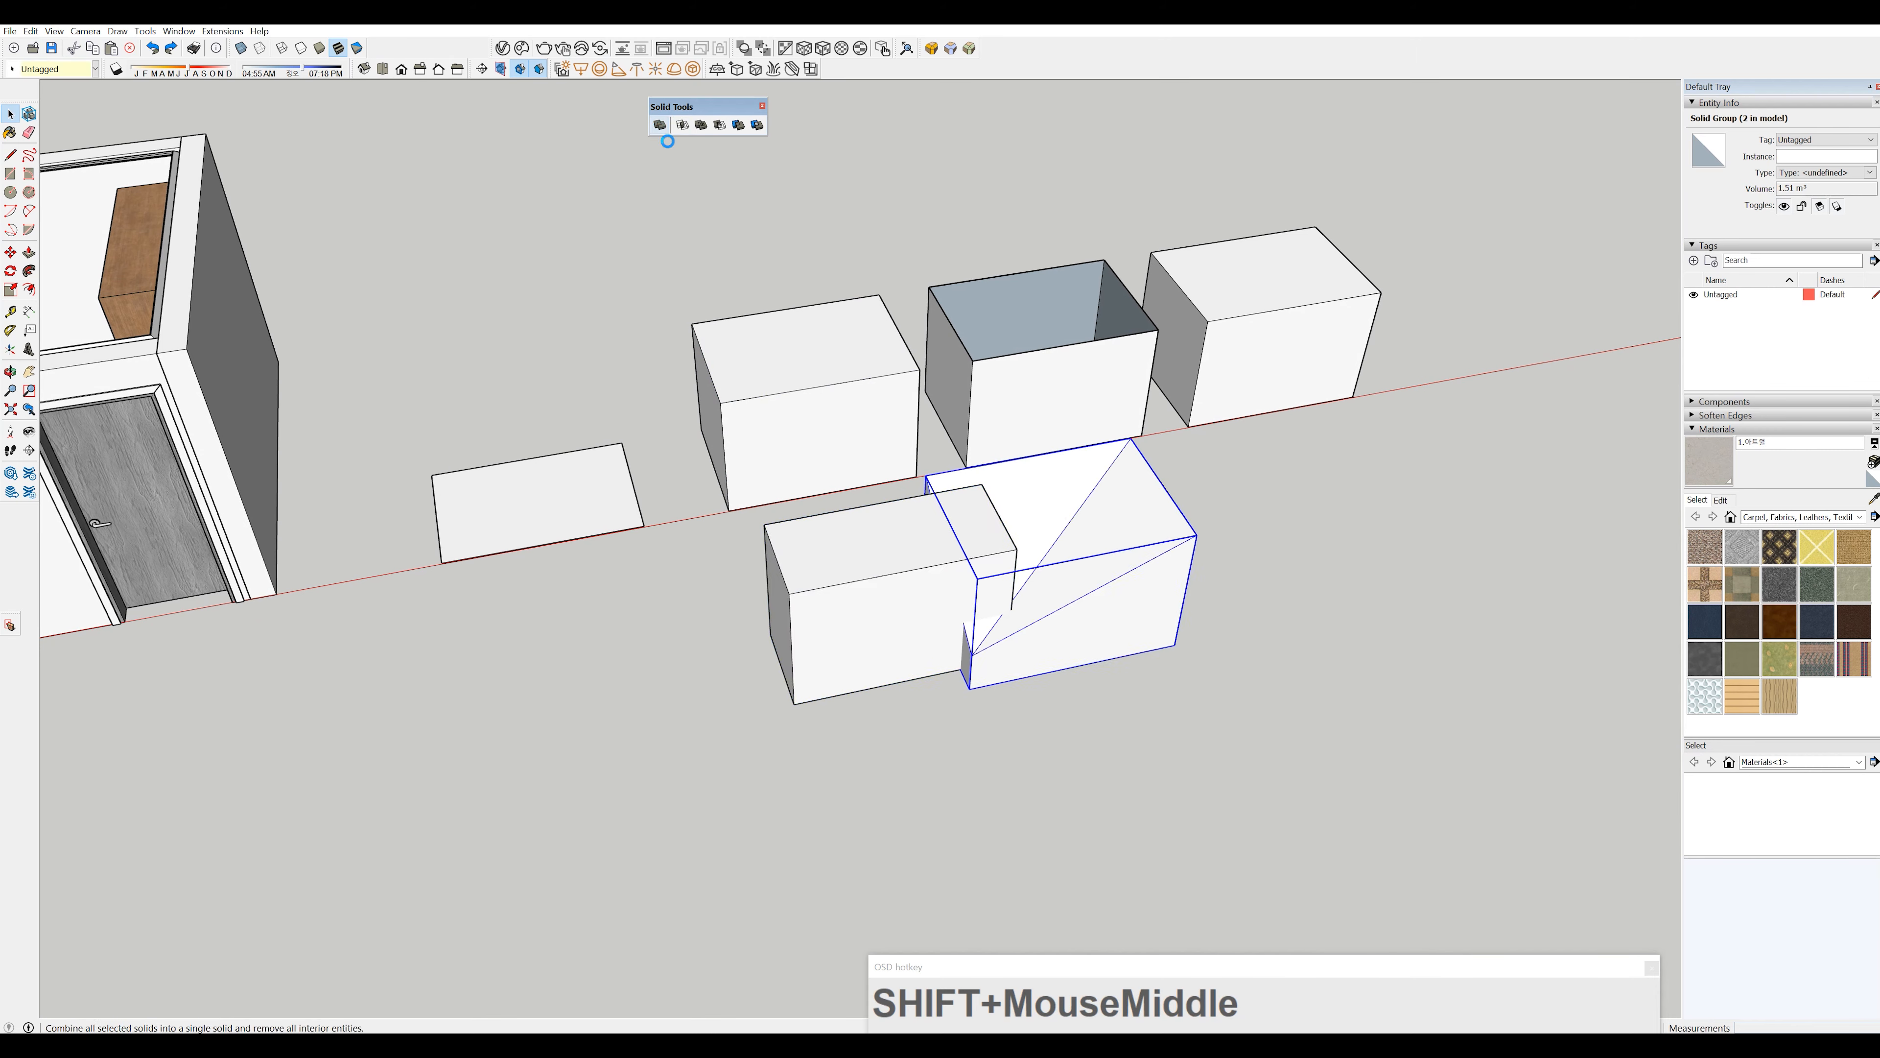
pyautogui.click(679, 124)
pyautogui.click(782, 231)
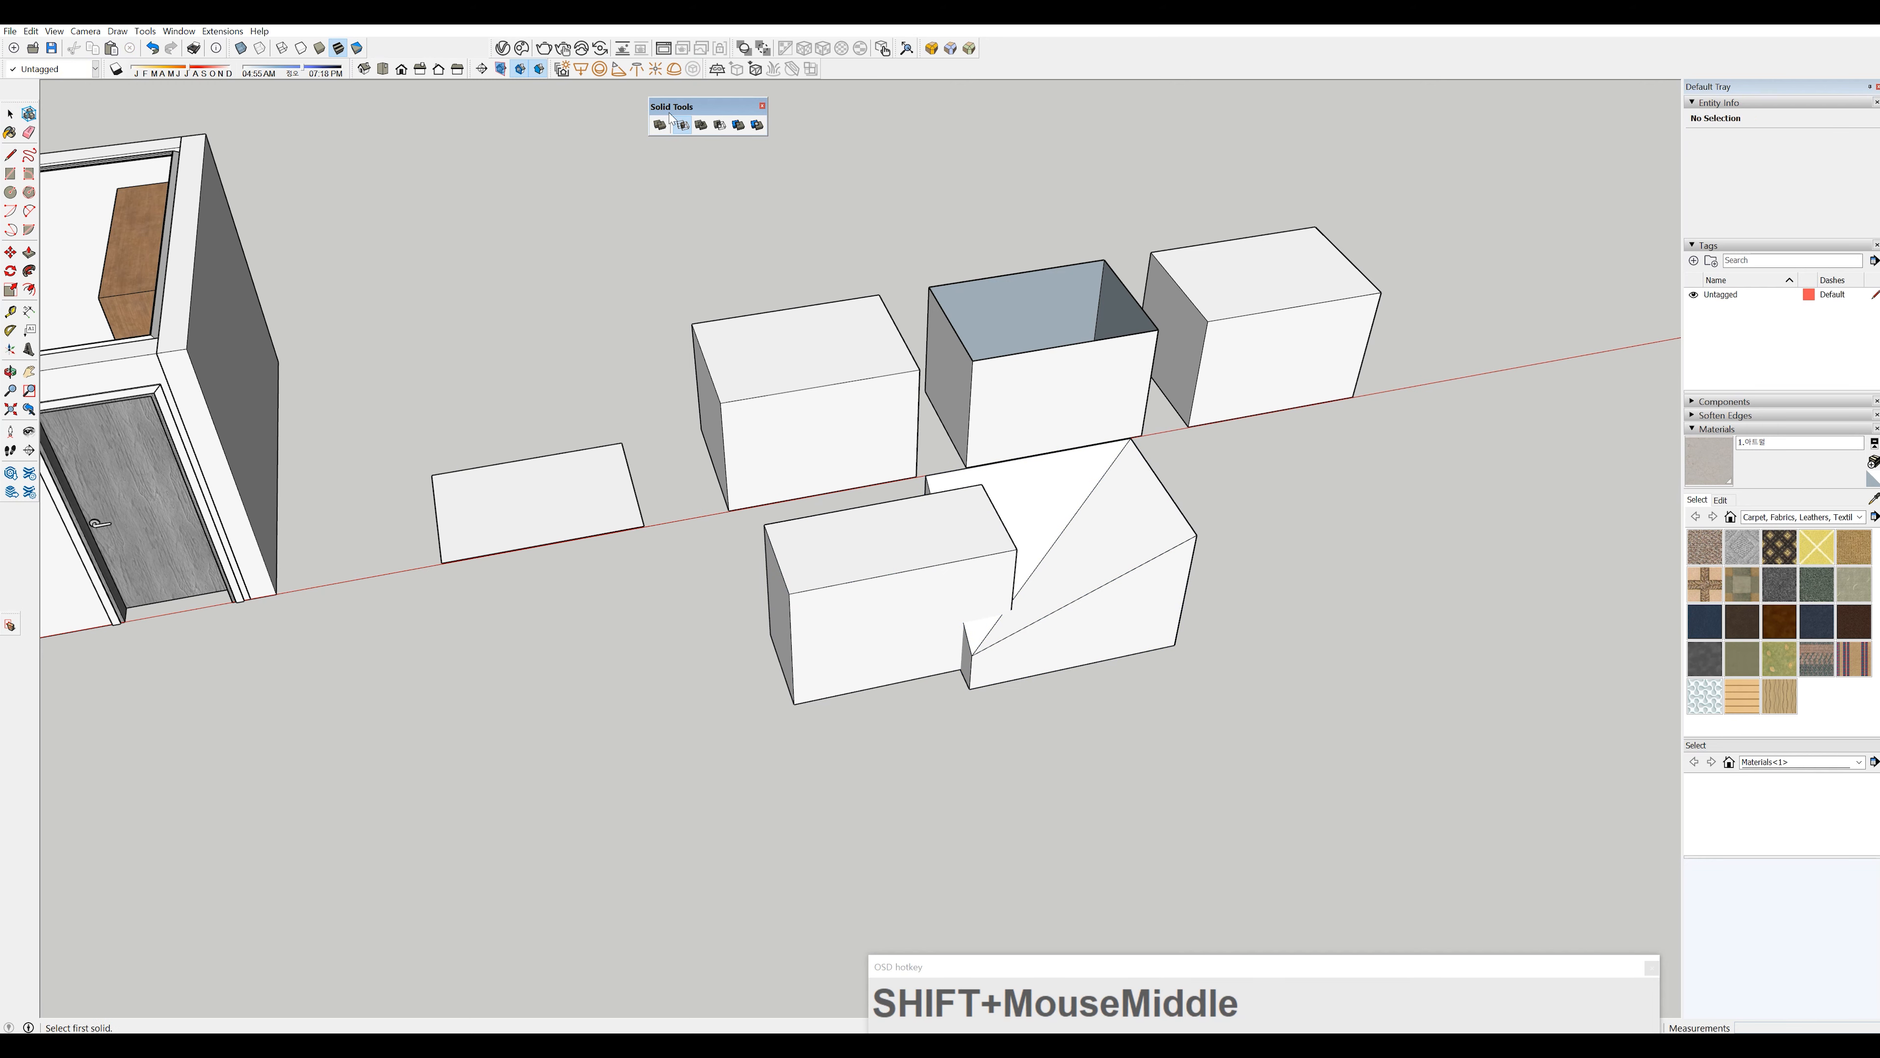
pyautogui.click(1060, 510)
pyautogui.click(913, 568)
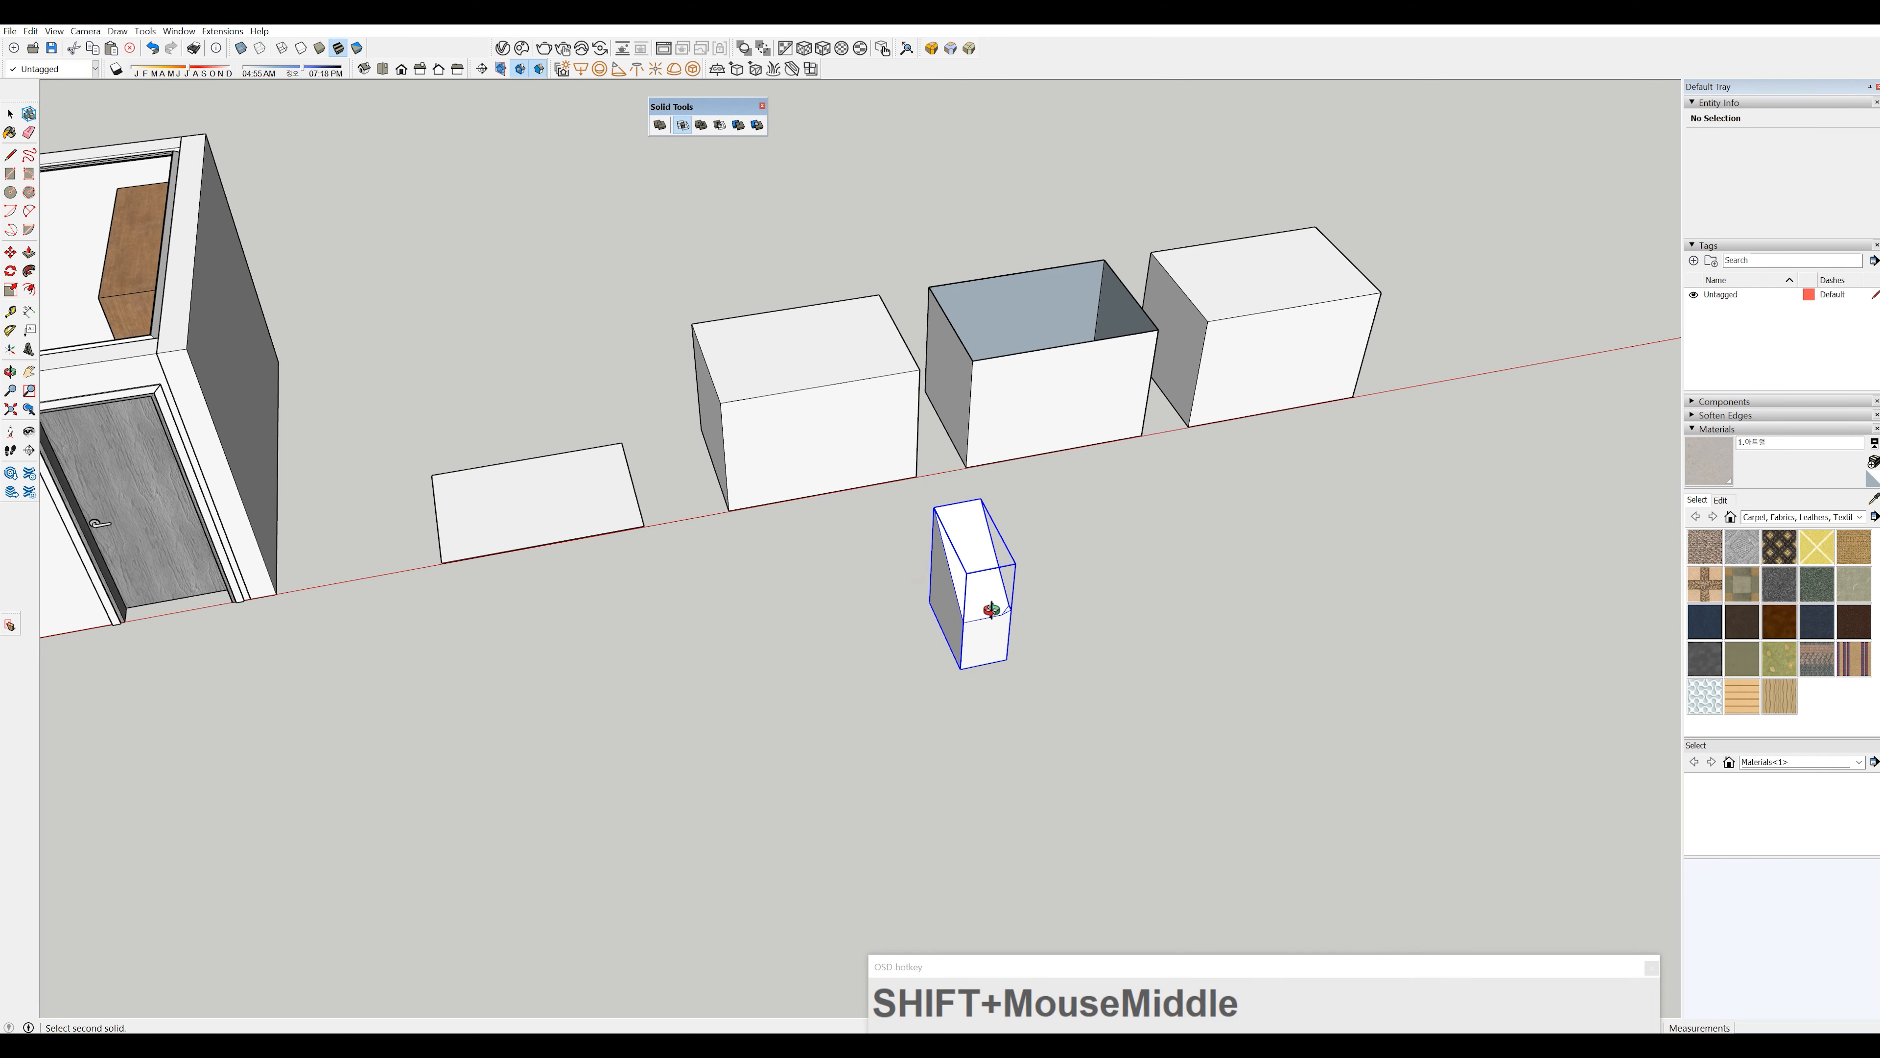
pyautogui.keyDown('shift'); pyautogui.moveTo(992, 609); pyautogui.dragTo(926, 653, button='middle'); pyautogui.keyUp('shift')
pyautogui.press('space')
pyautogui.hotkey('ctrl', 'z')
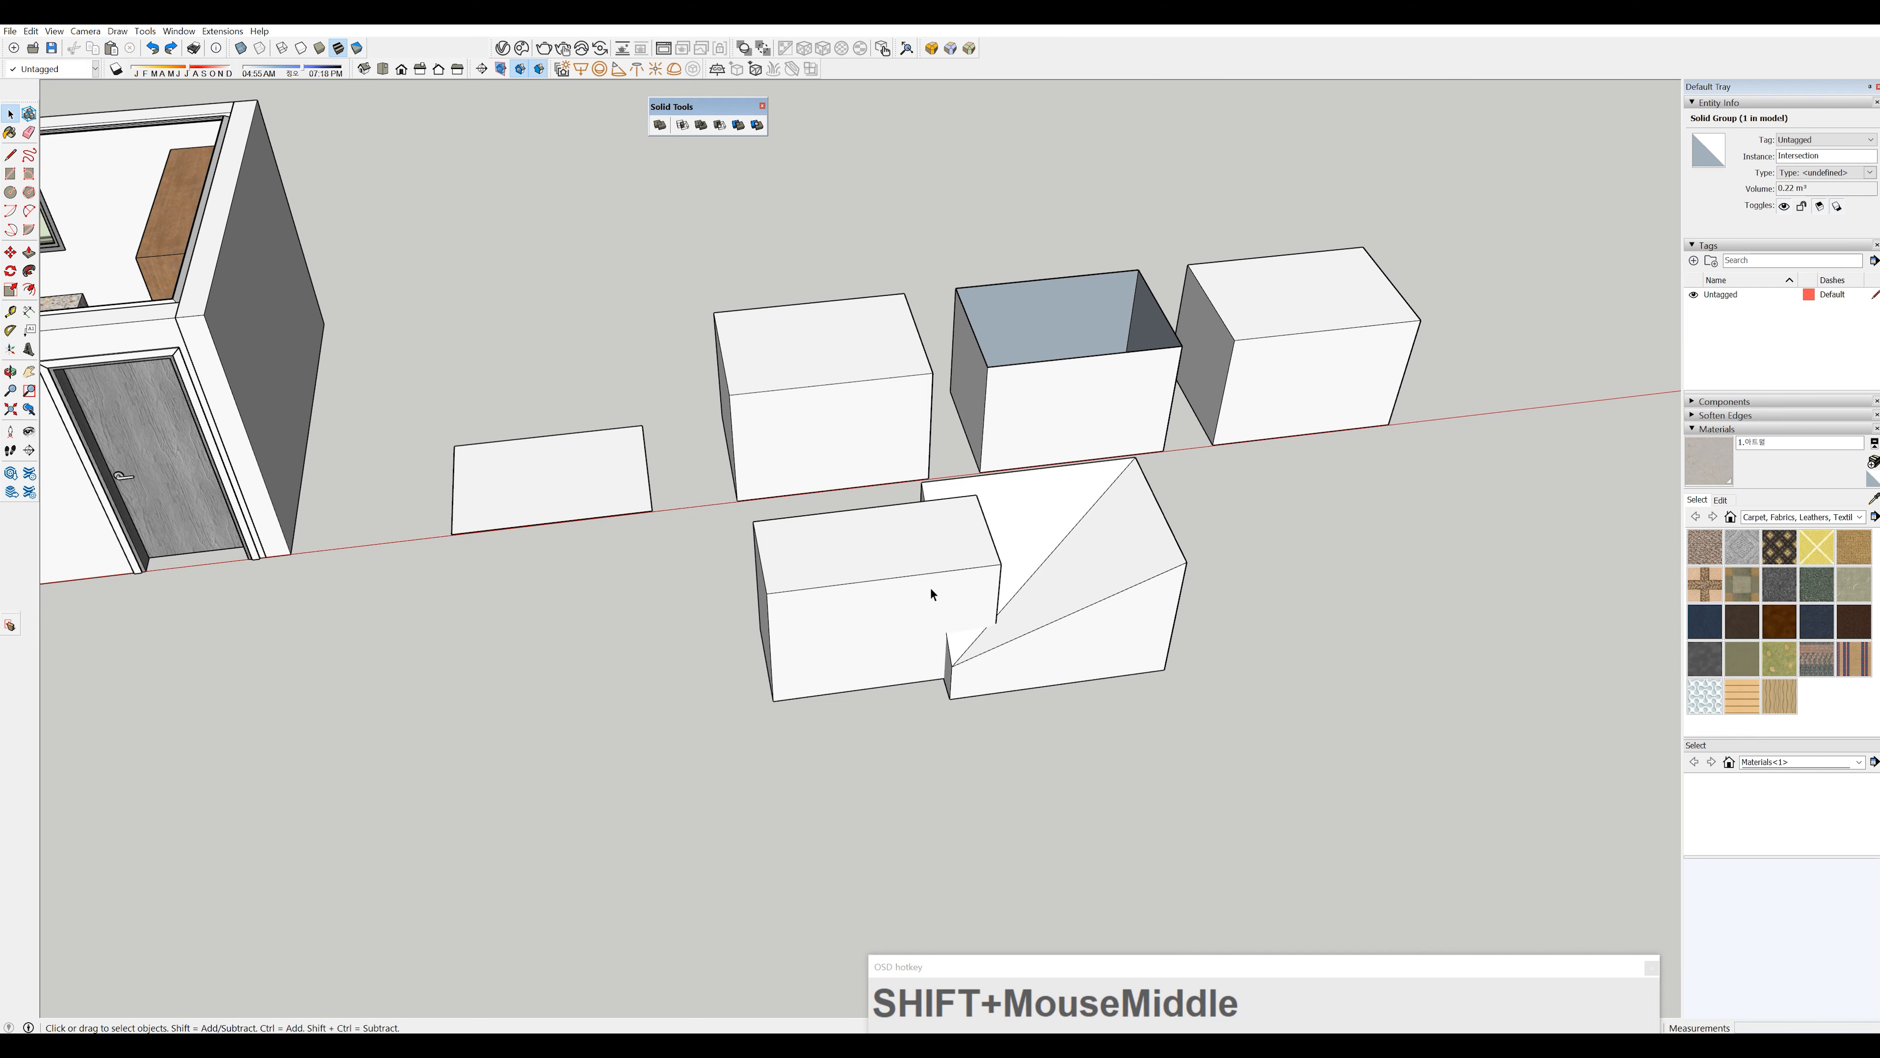
pyautogui.keyDown('shift'); pyautogui.moveTo(932, 588); pyautogui.dragTo(877, 558, button='middle'); pyautogui.keyUp('shift')
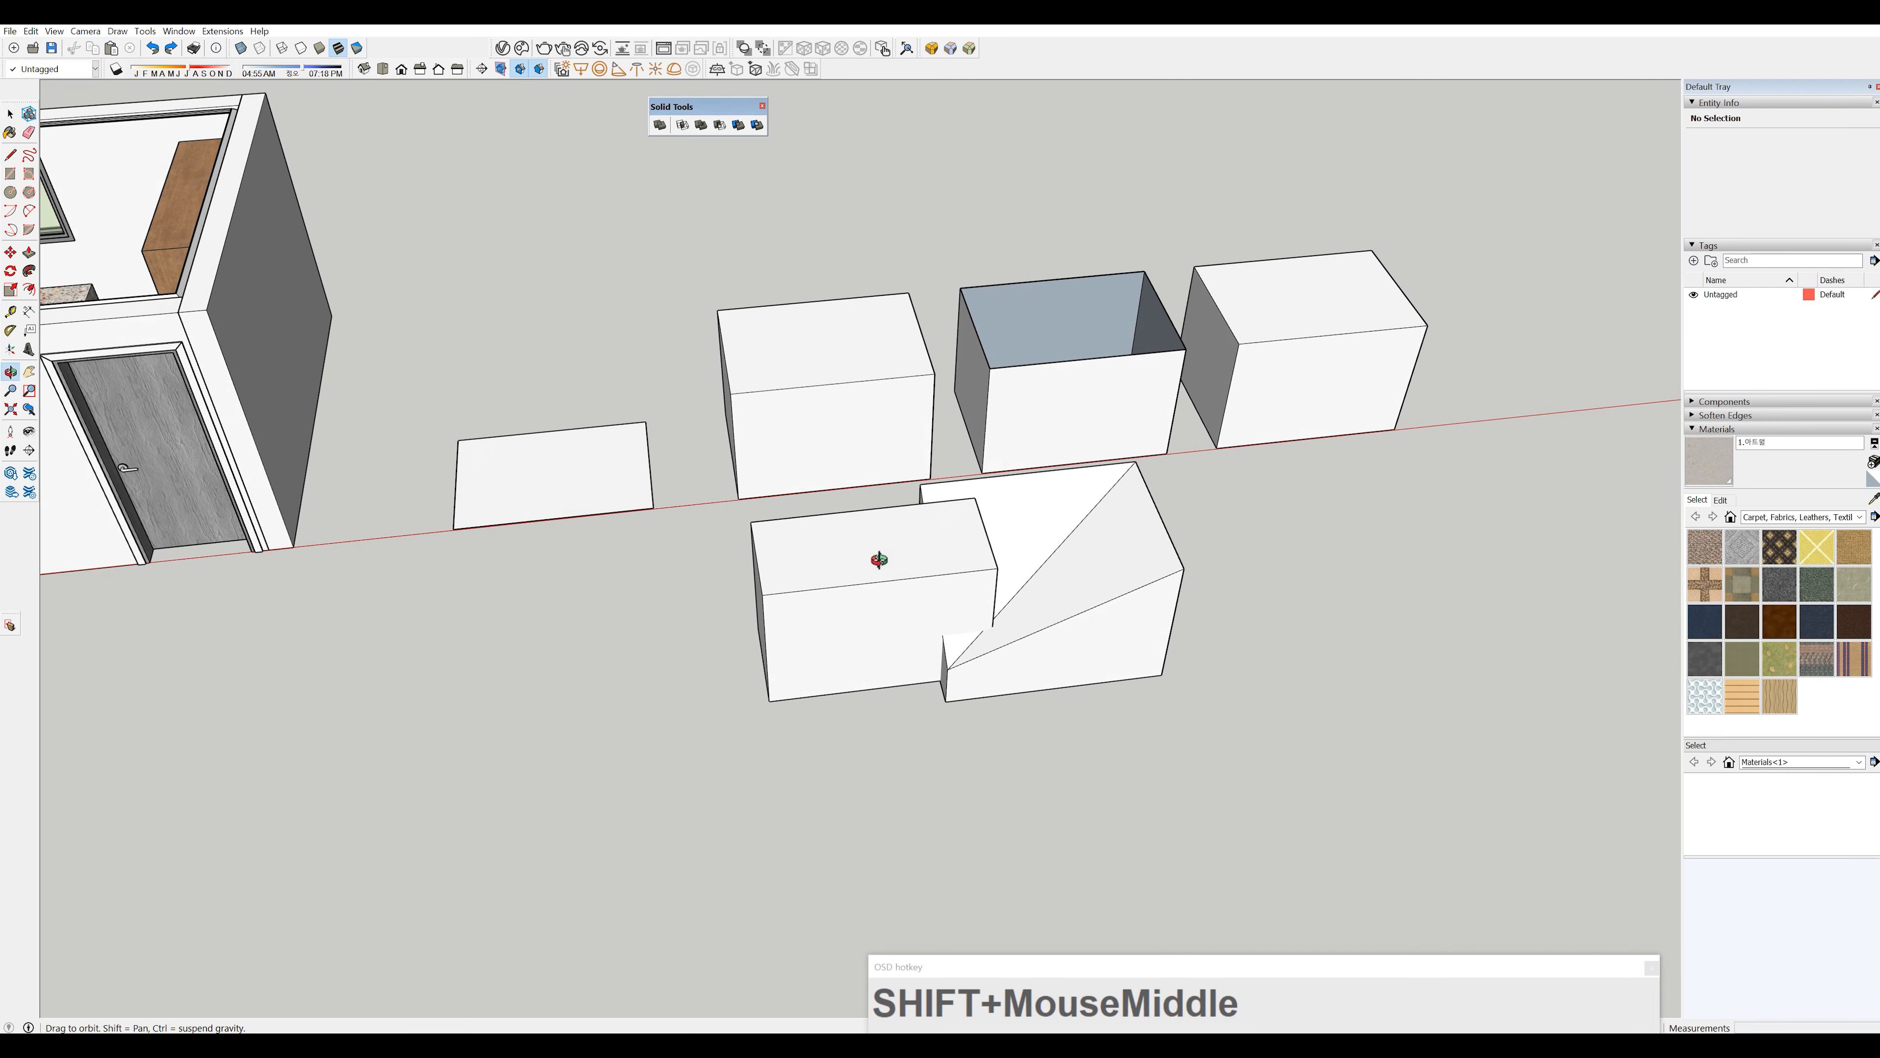
# - Subtract the cut-corner box from the narrowed box and undo the subtraction
pyautogui.click(719, 126)
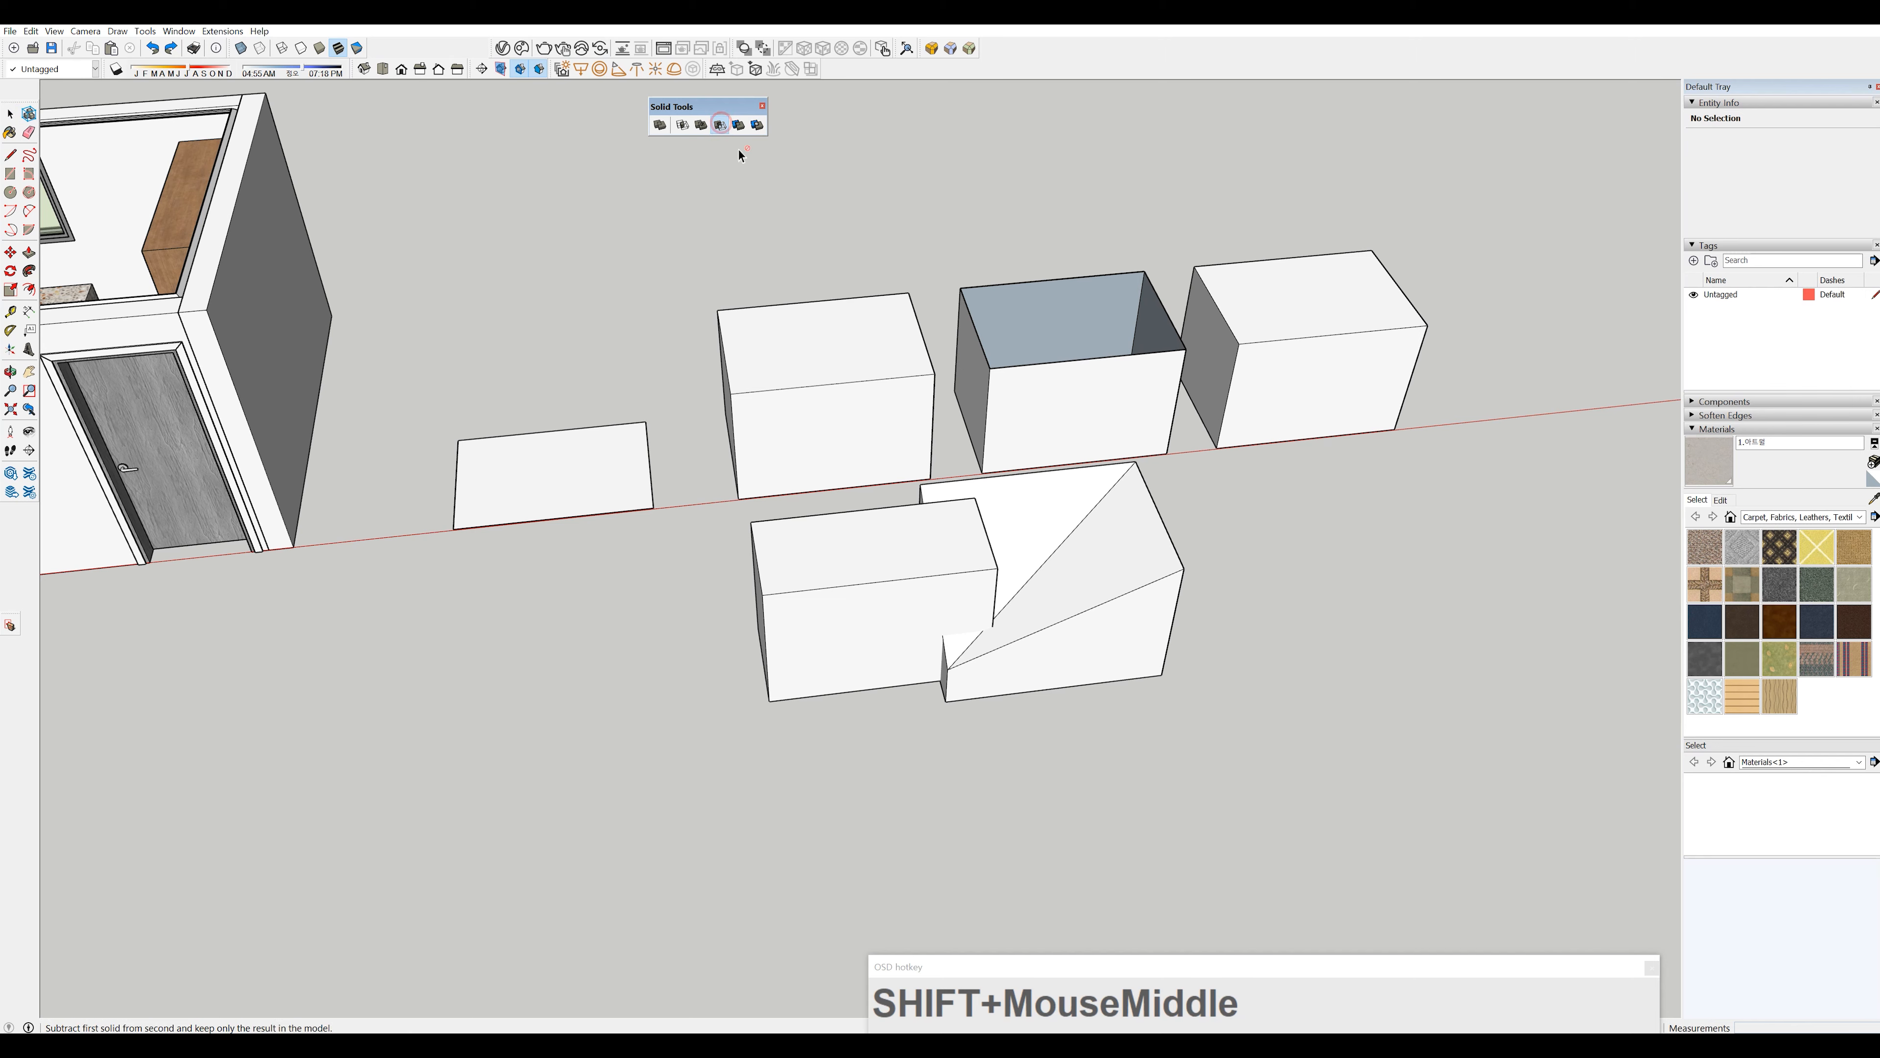
pyautogui.click(1067, 491)
pyautogui.click(852, 535)
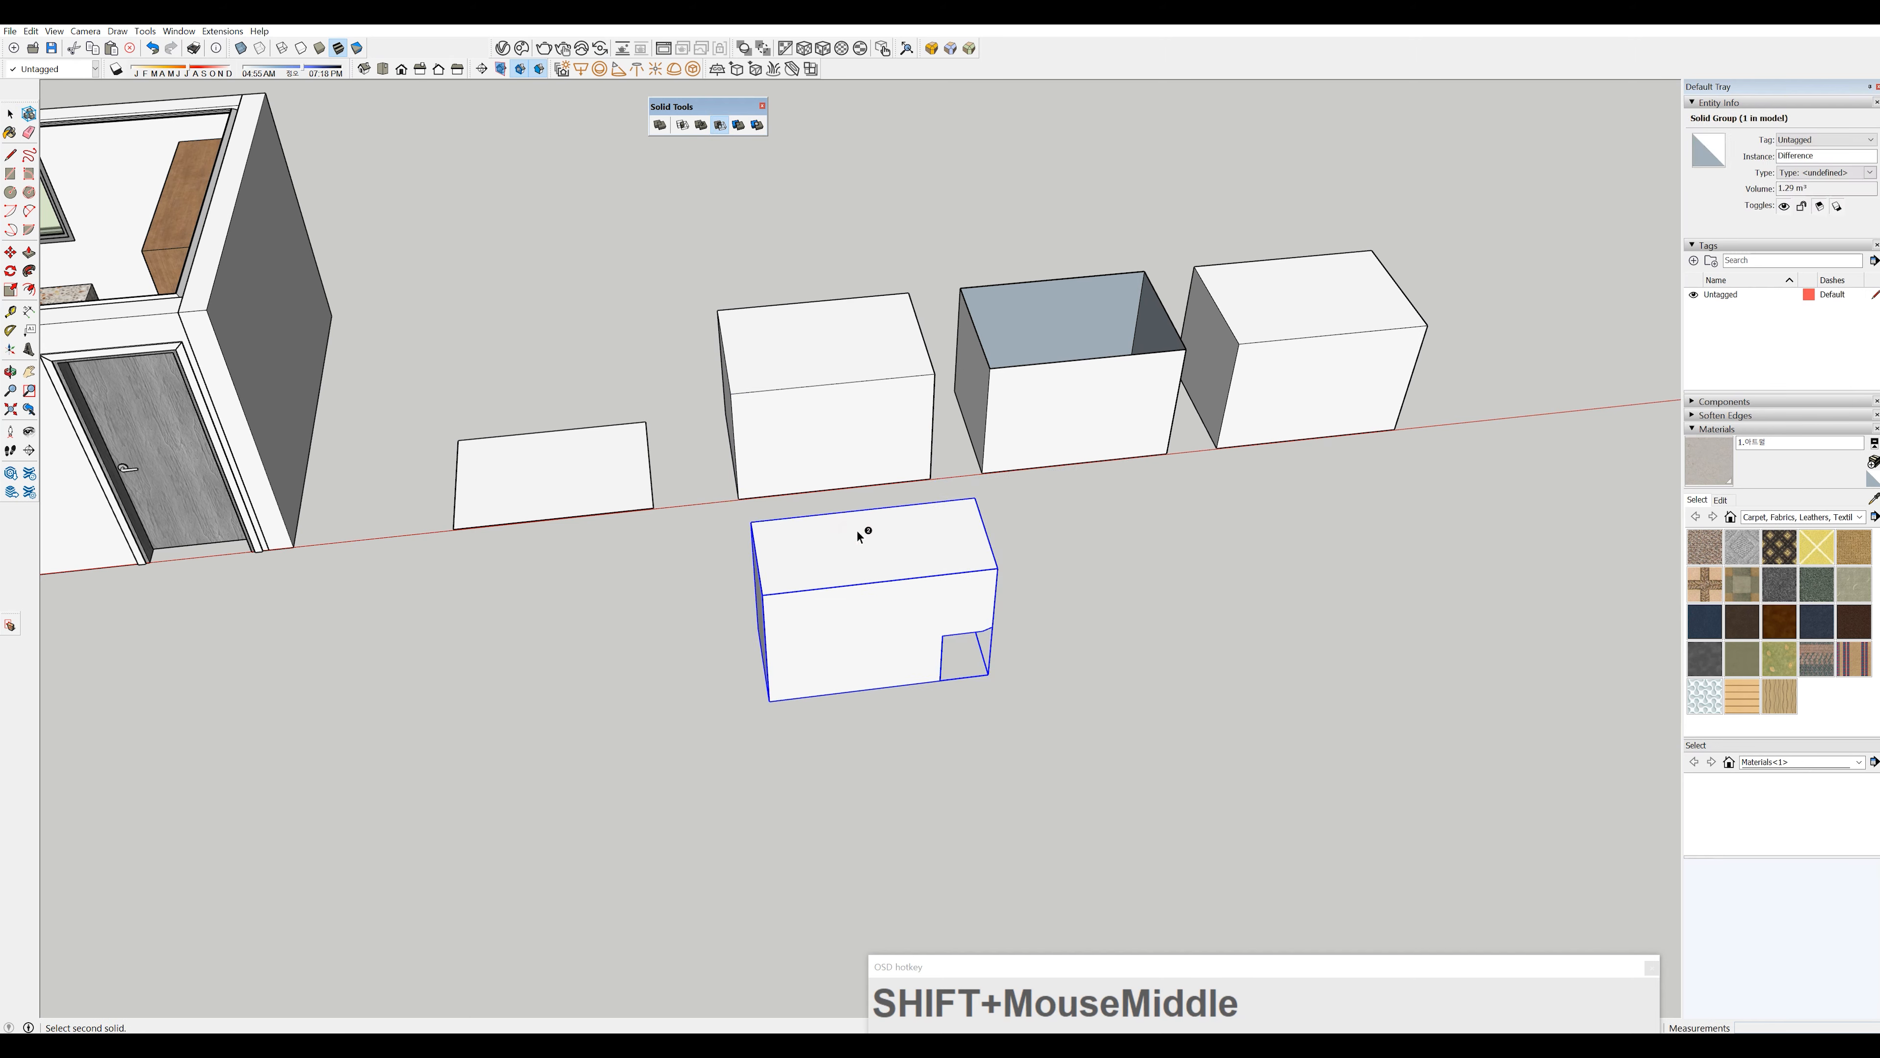
pyautogui.click(746, 289)
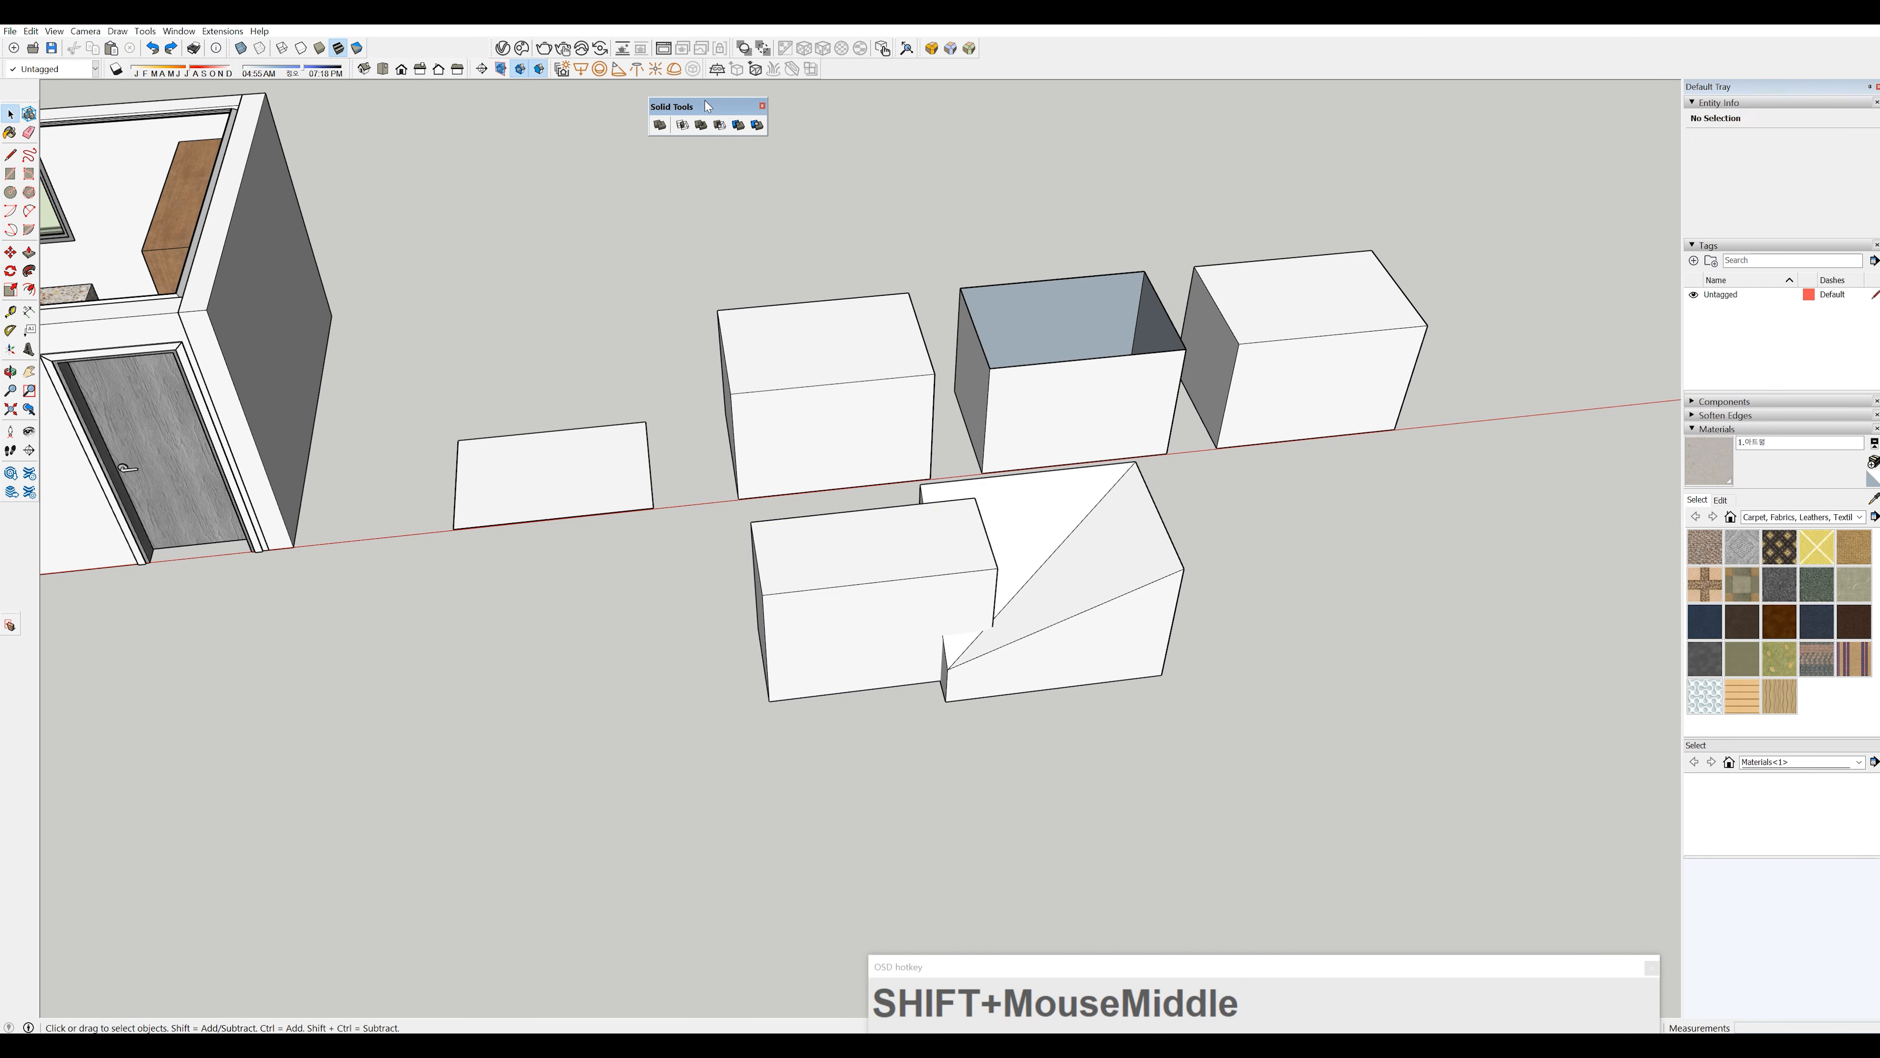
# - Subtract the narrowed box from the cut-corner box, view the notched solid, and undo the subtraction
pyautogui.click(719, 124)
pyautogui.click(920, 540)
pyautogui.click(1067, 531)
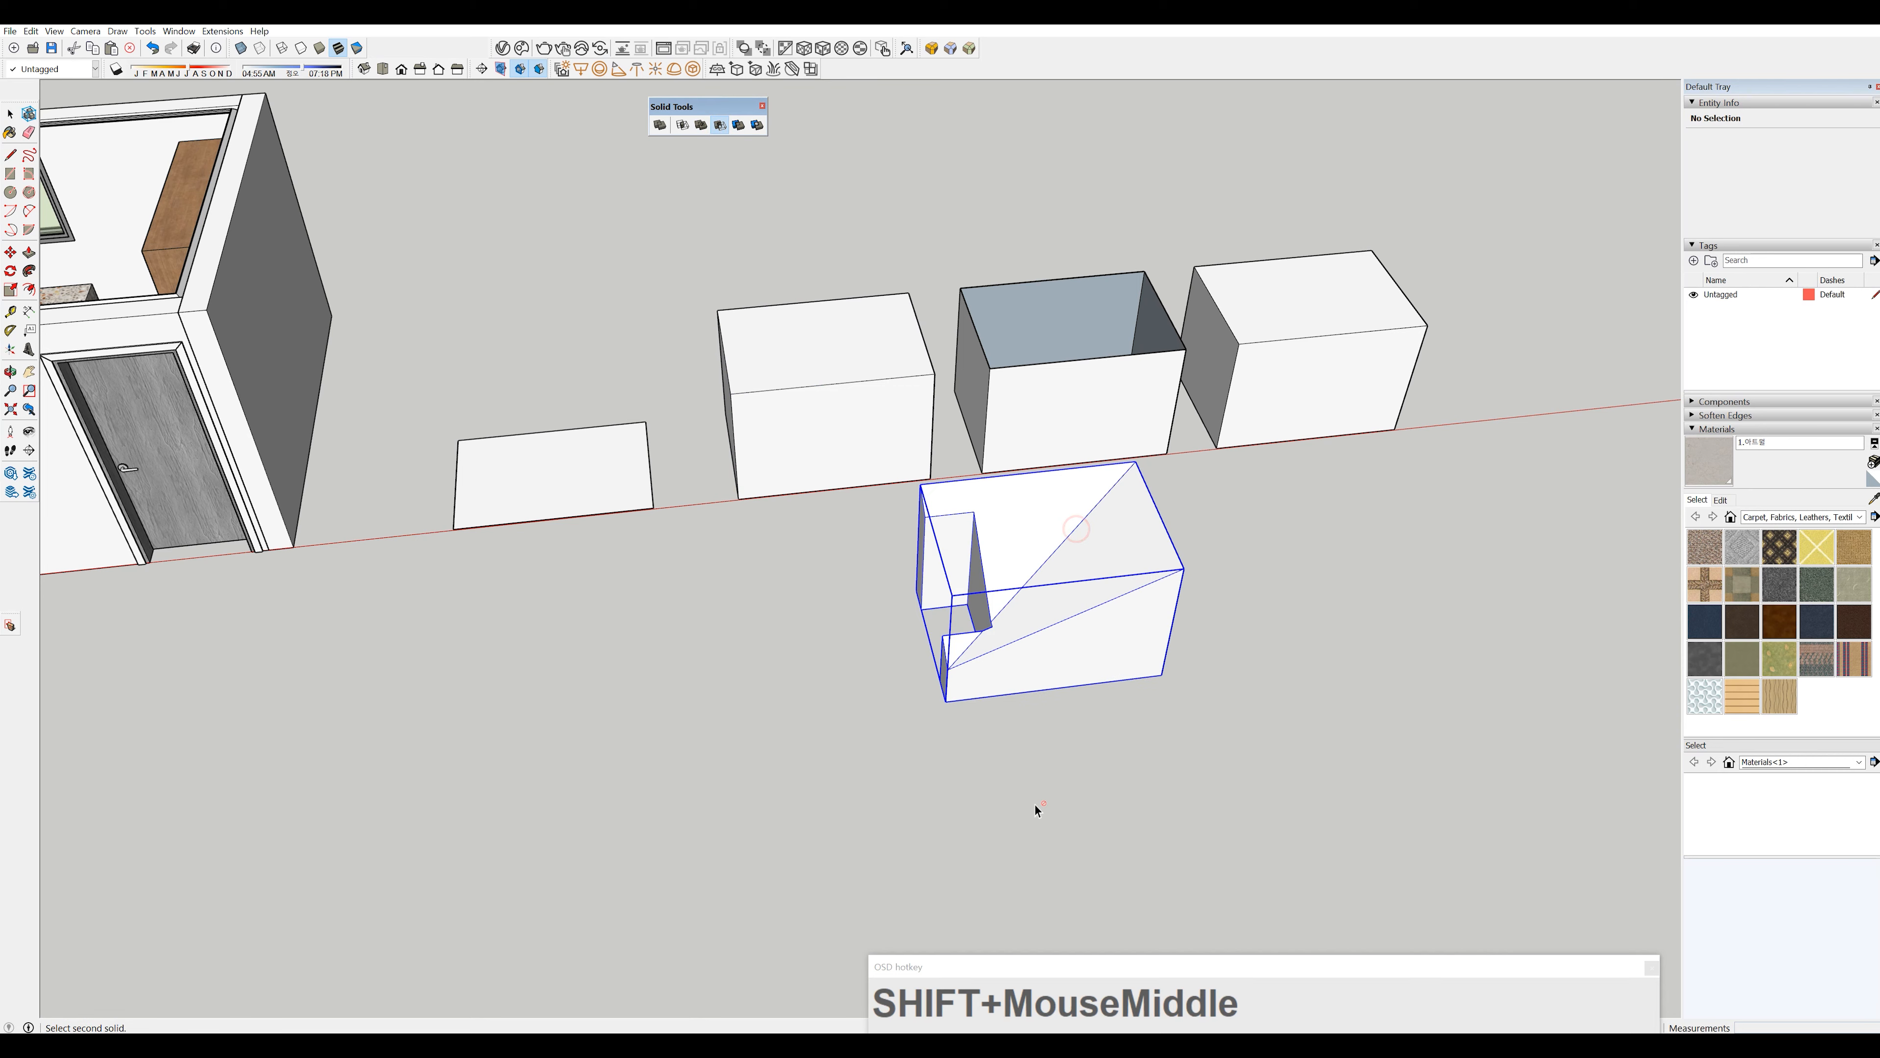
pyautogui.moveTo(1035, 810); pyautogui.dragTo(1251, 763, button='middle')
pyautogui.moveTo(973, 556); pyautogui.dragTo(801, 551, button='middle')
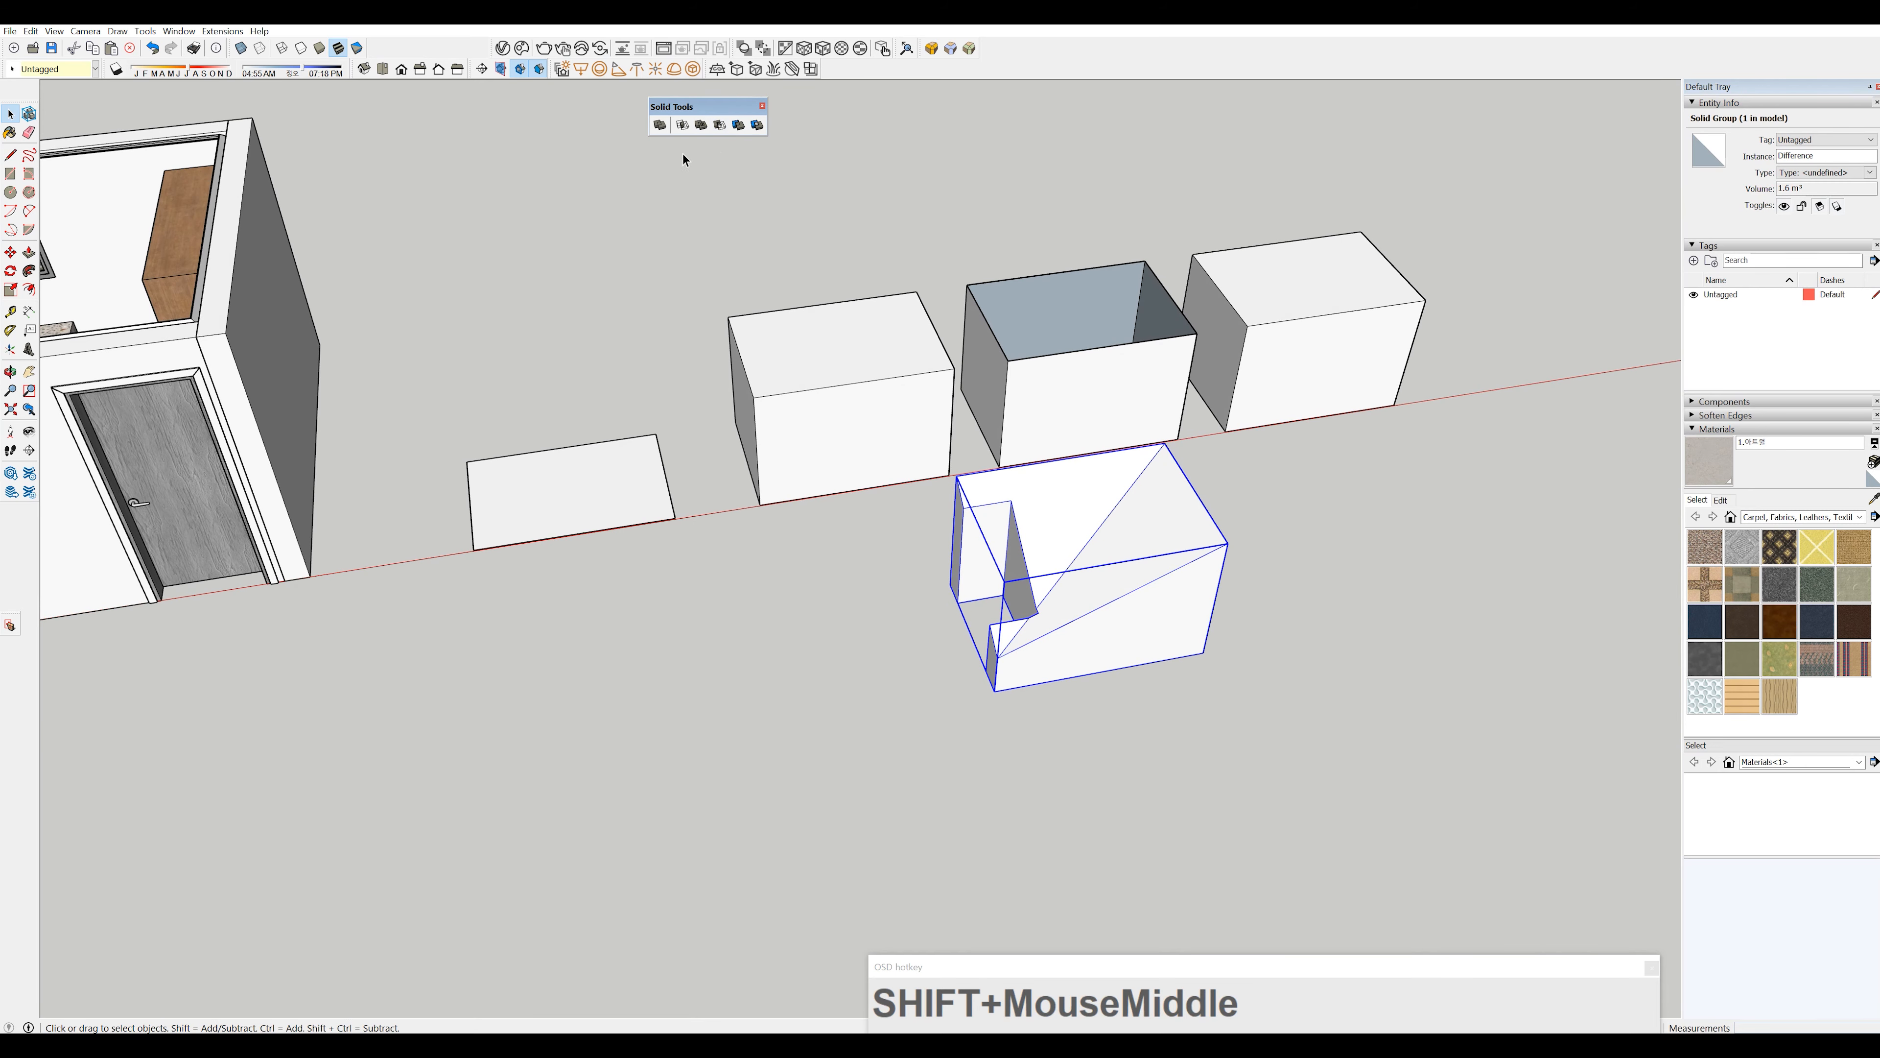
pyautogui.hotkey('ctrl', 'z')
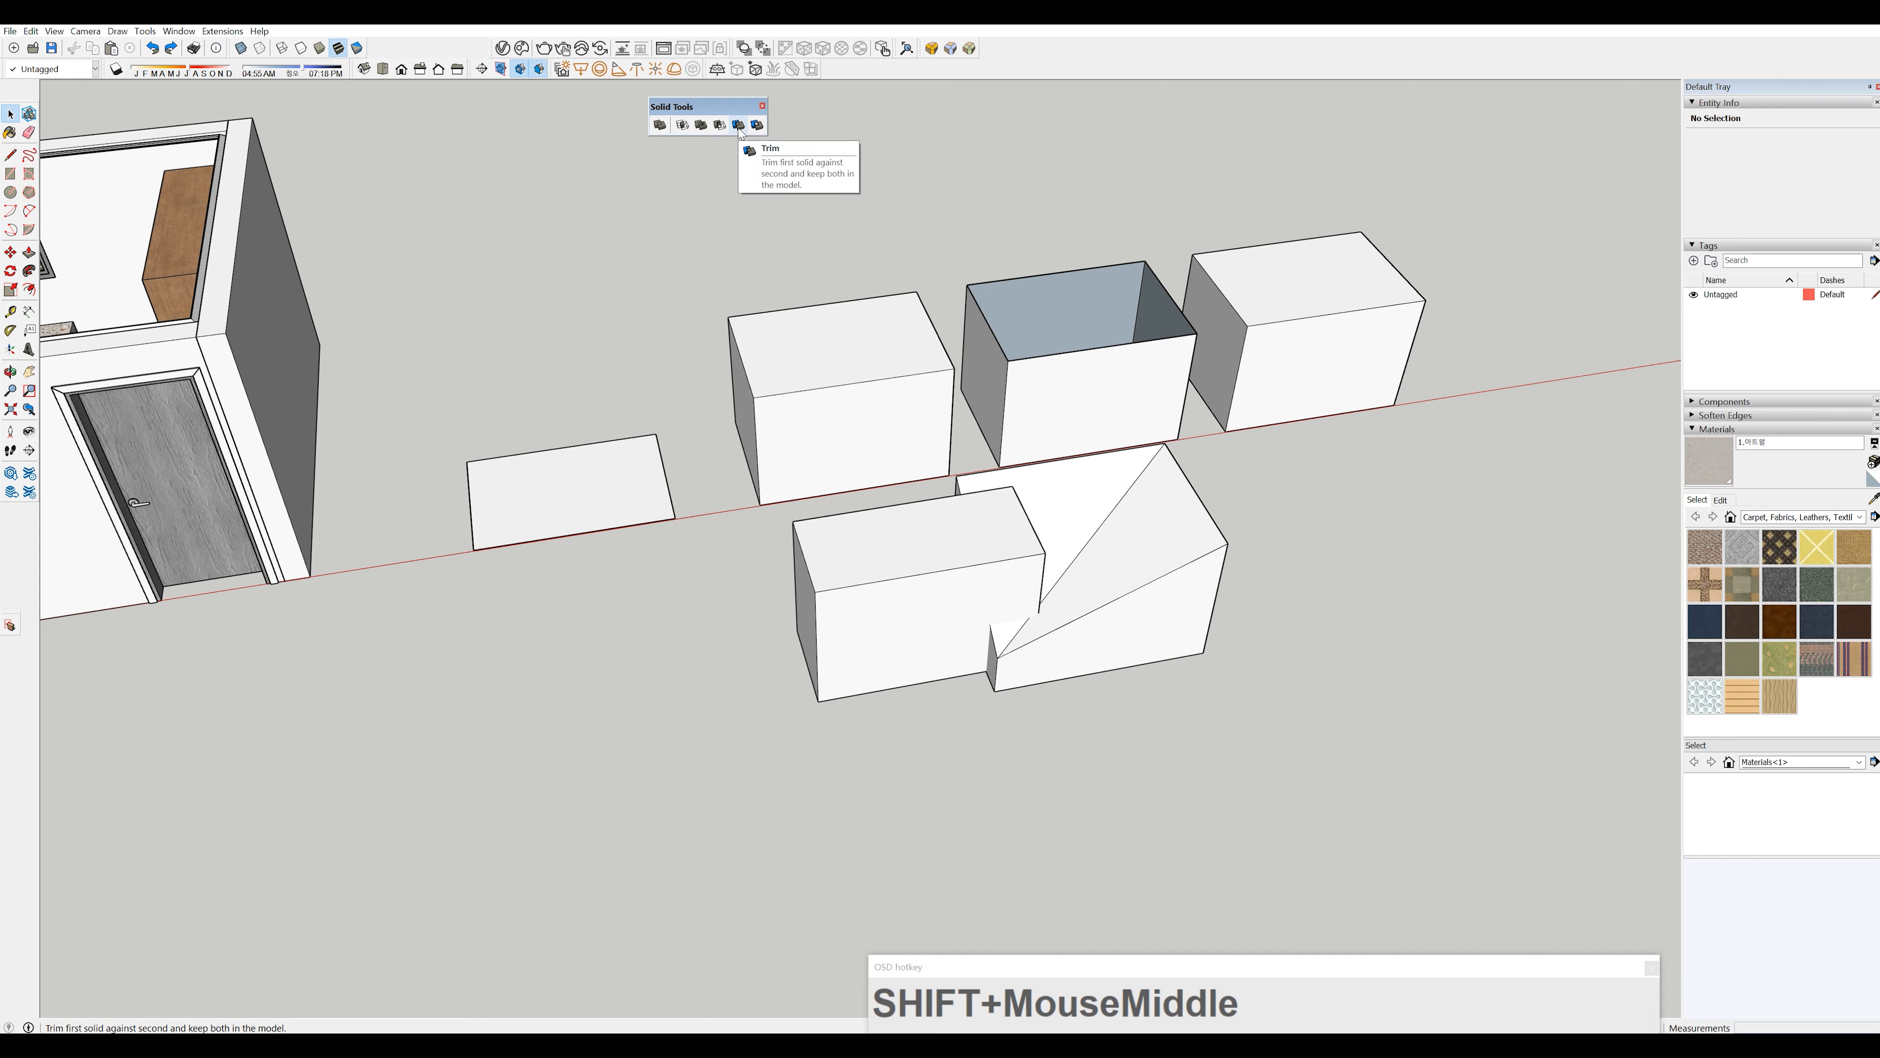
# - Trim the cut-corner box with the narrowed box, keeping both solids, and select the trimmed box
pyautogui.click(738, 127)
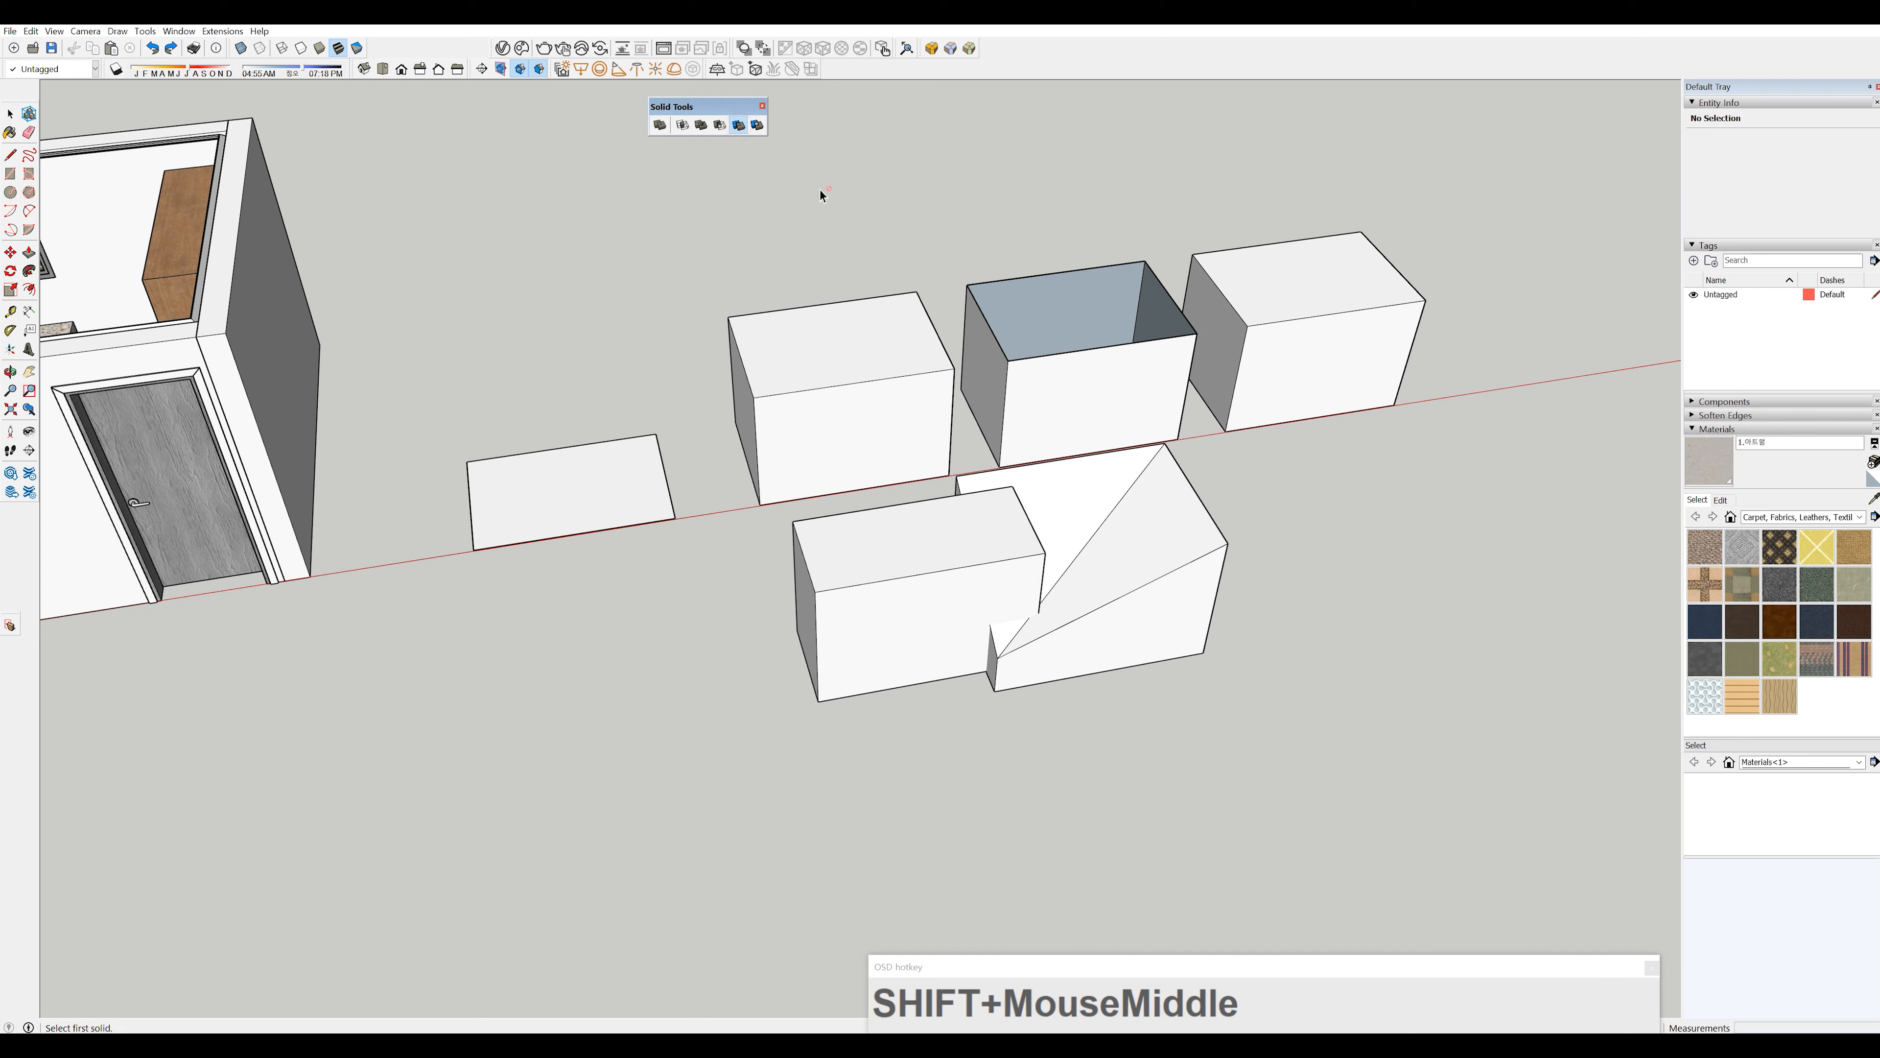
pyautogui.click(928, 534)
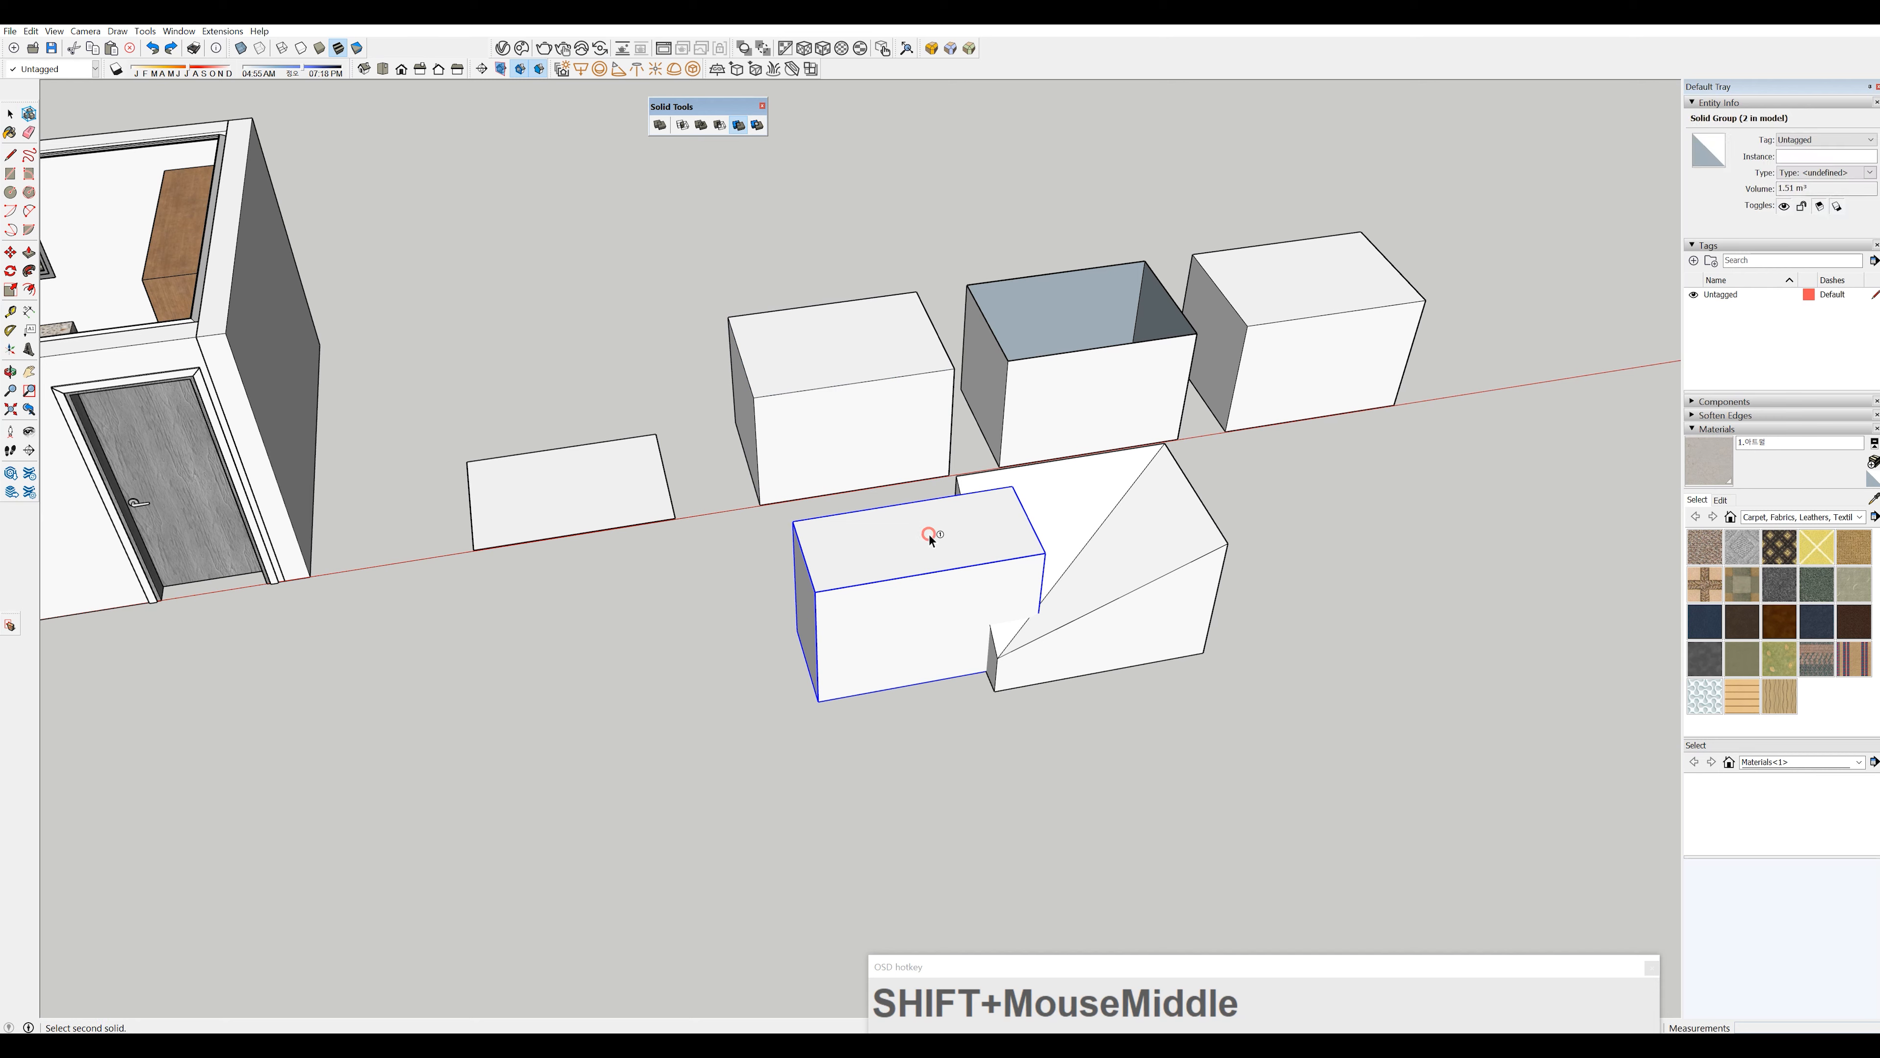
pyautogui.click(1115, 519)
pyautogui.press('space')
pyautogui.click(1066, 637)
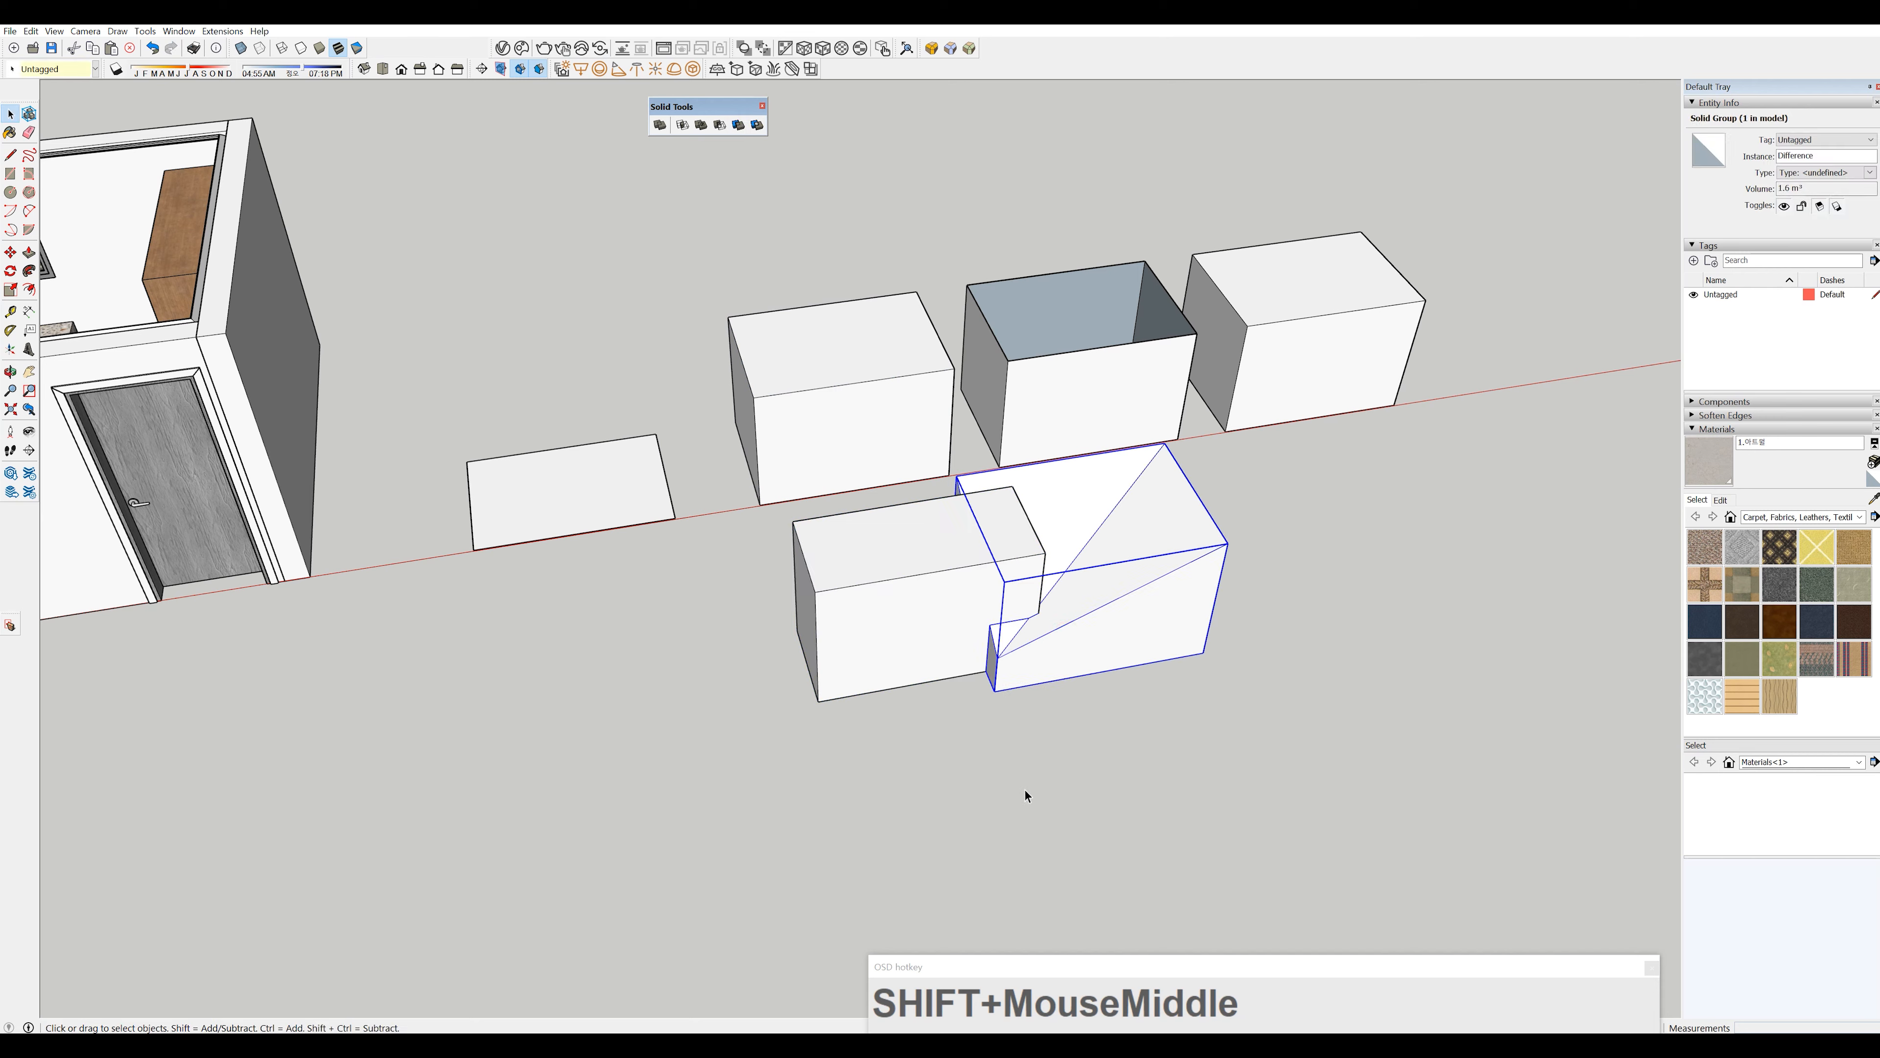
# - Try shifting the trimmed cut-corner box about 777 mm along the red axis, cancel the move, and undo the trim
pyautogui.press('m')
pyautogui.click(987, 780)
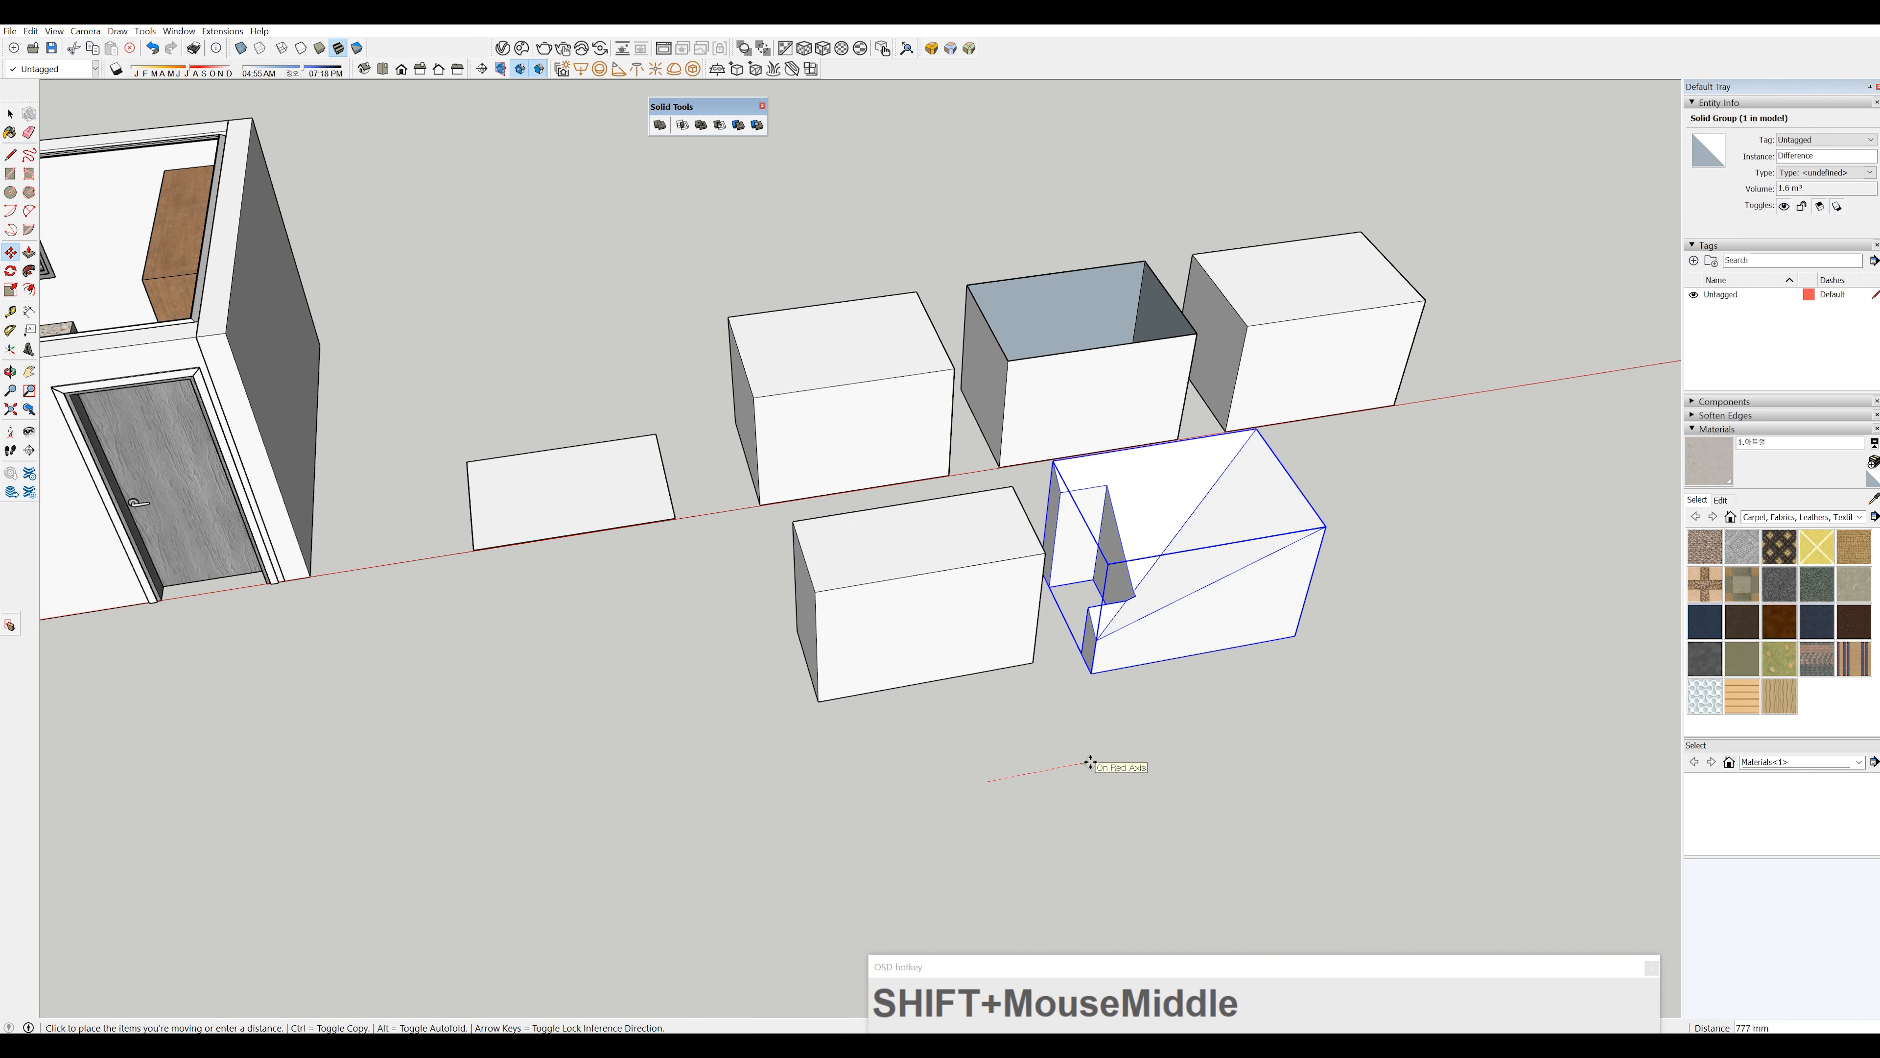
pyautogui.press('Escape')
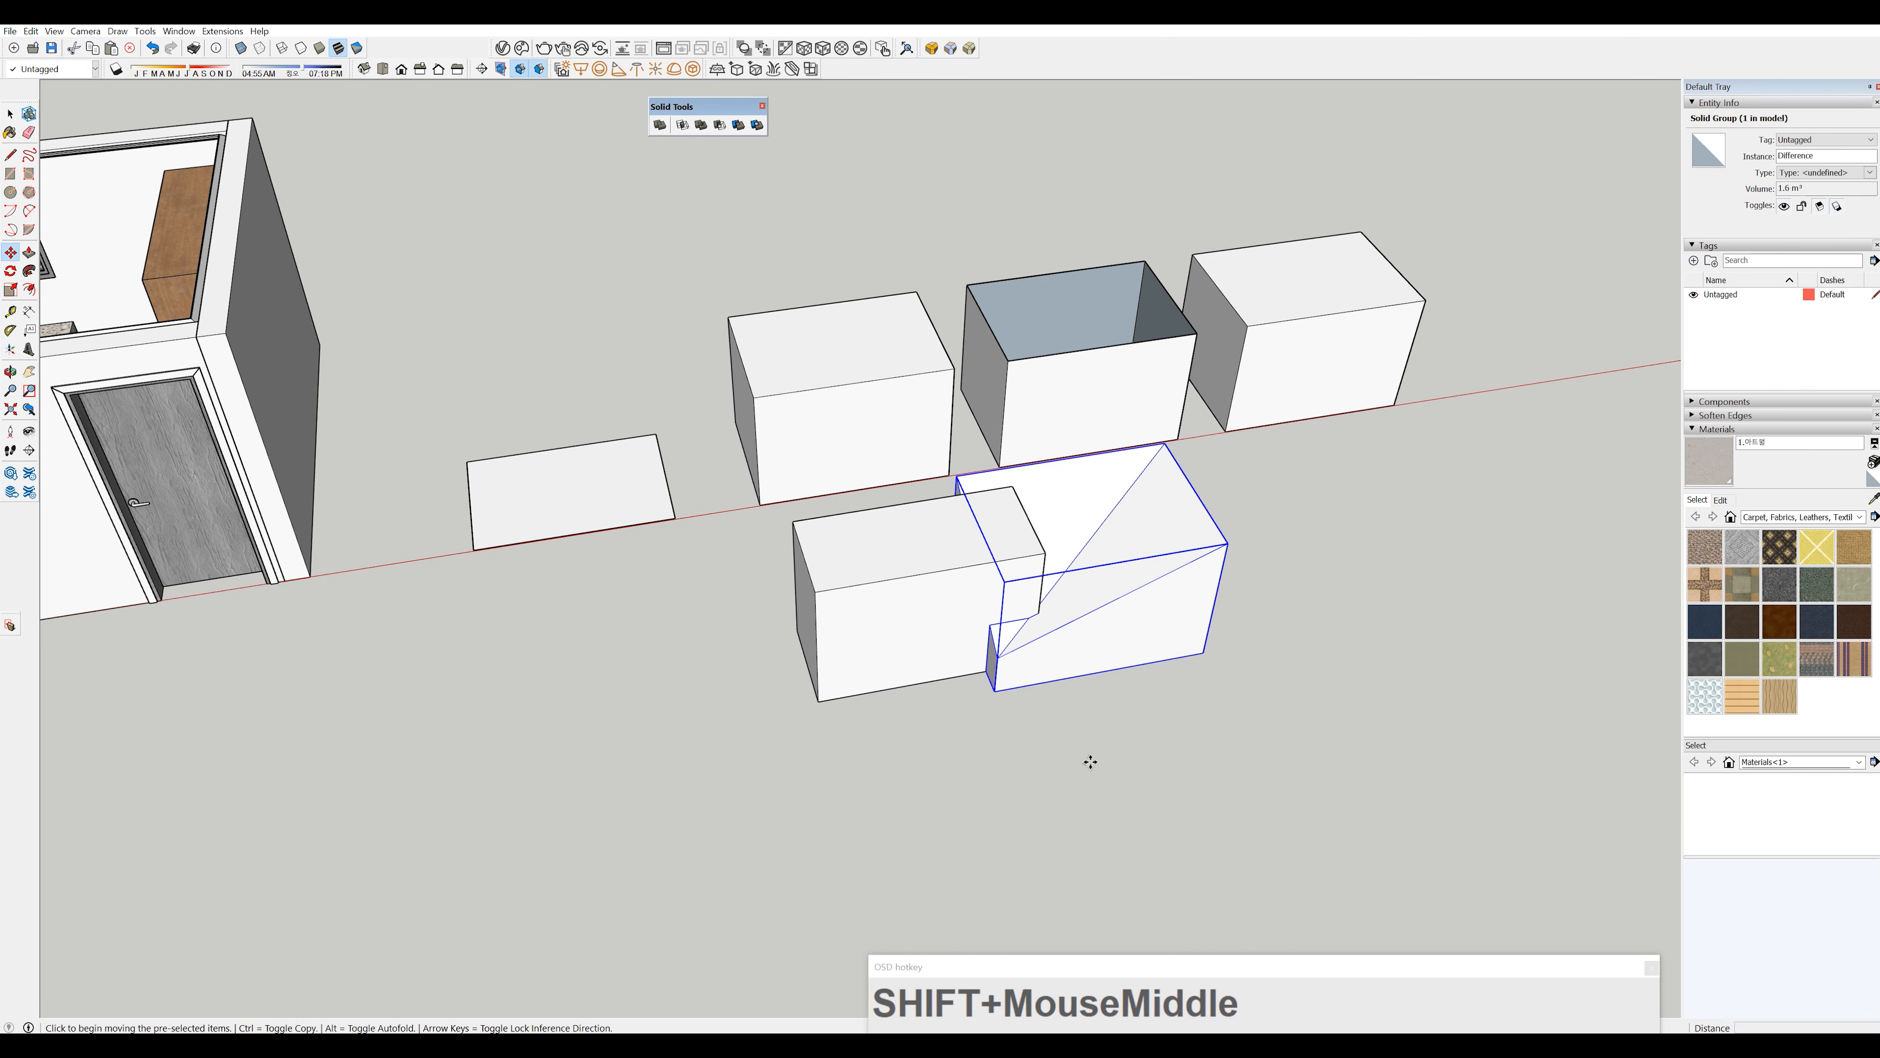
pyautogui.press('space')
pyautogui.click(1089, 761)
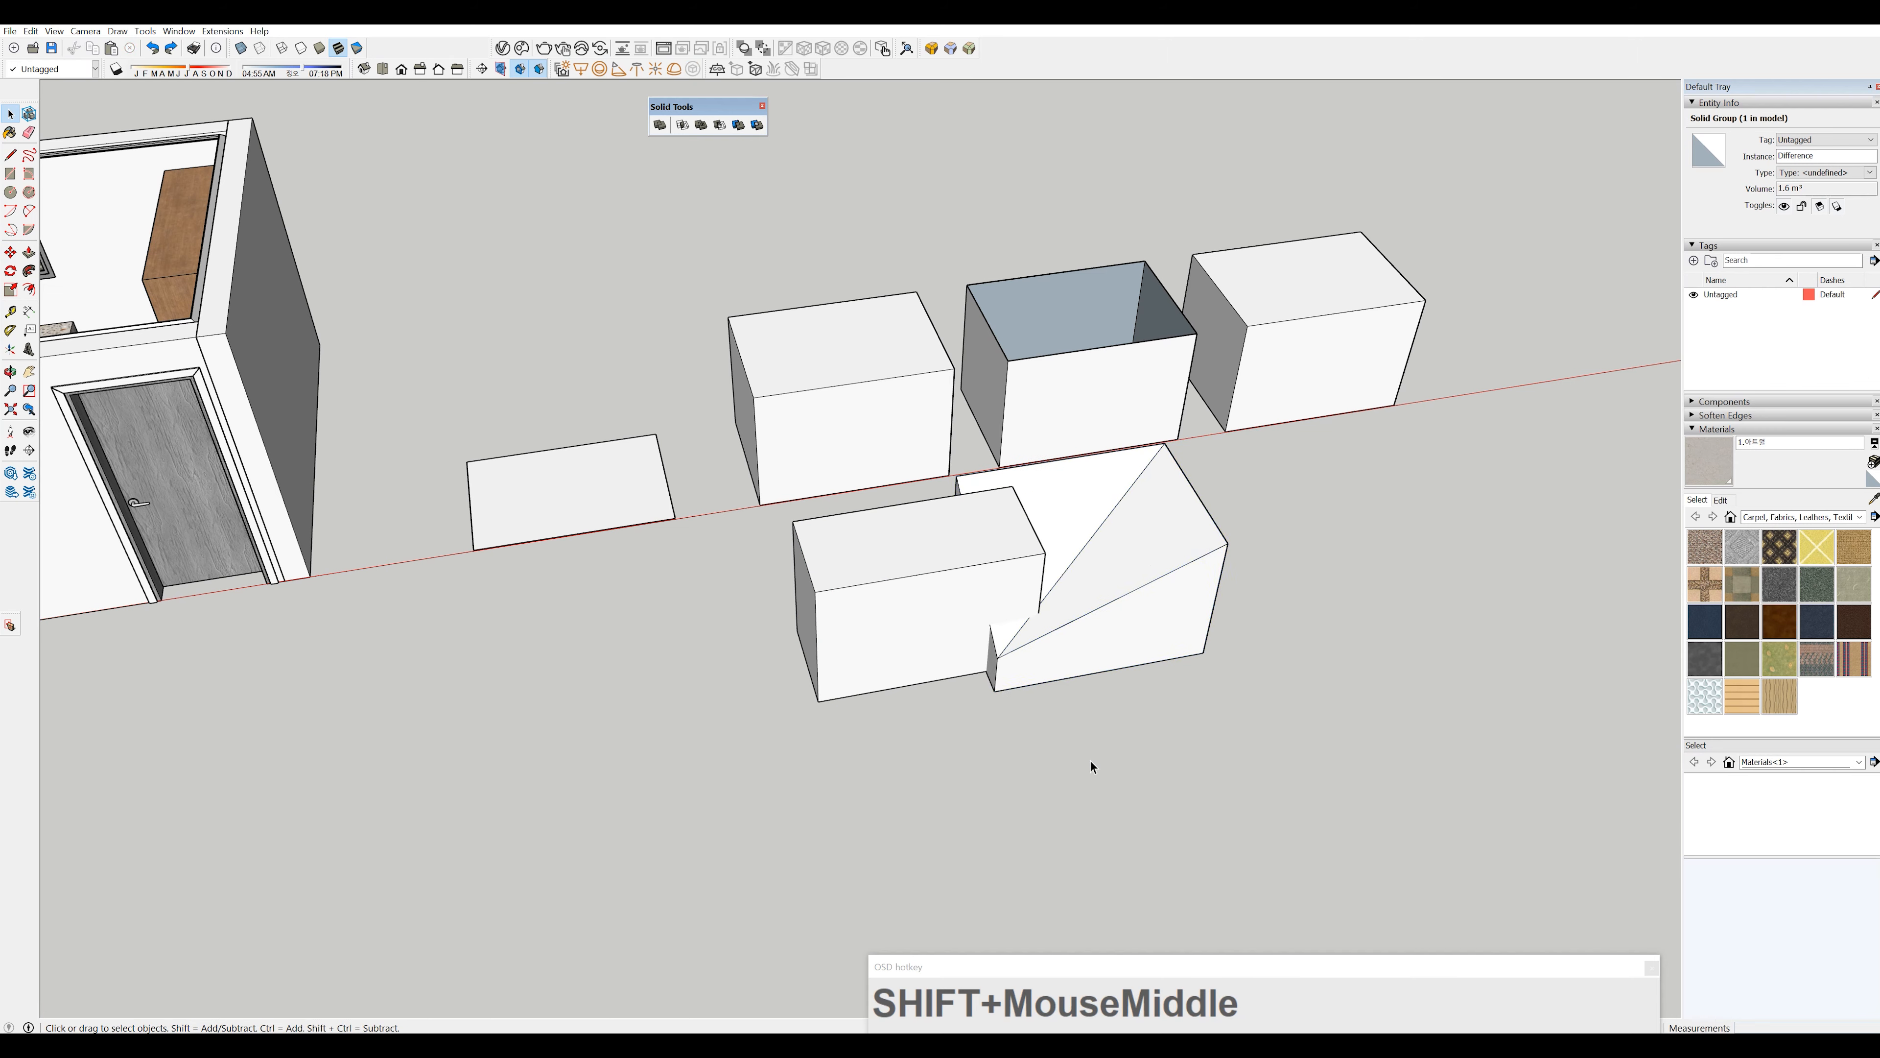
# - Trim the narrowed box with the cut-corner box, keeping both solids, and select the narrowed box
pyautogui.click(737, 125)
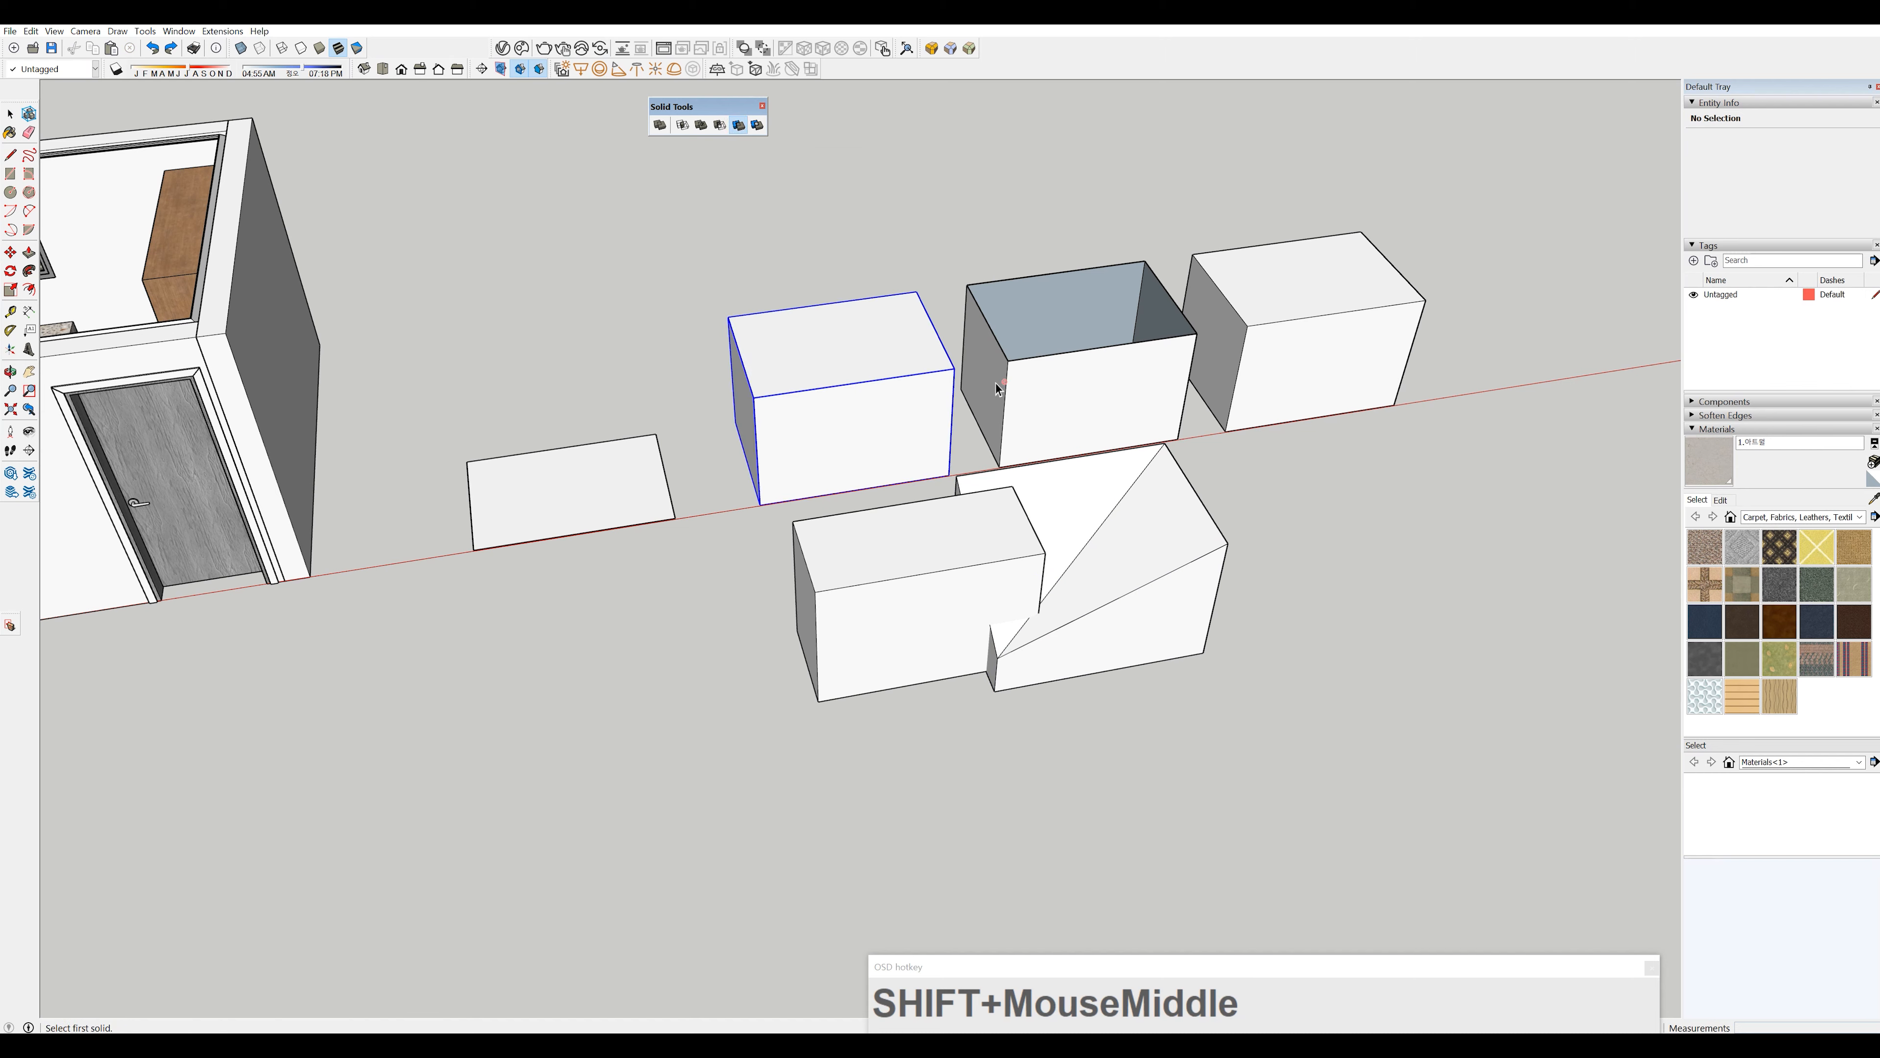
pyautogui.click(1125, 523)
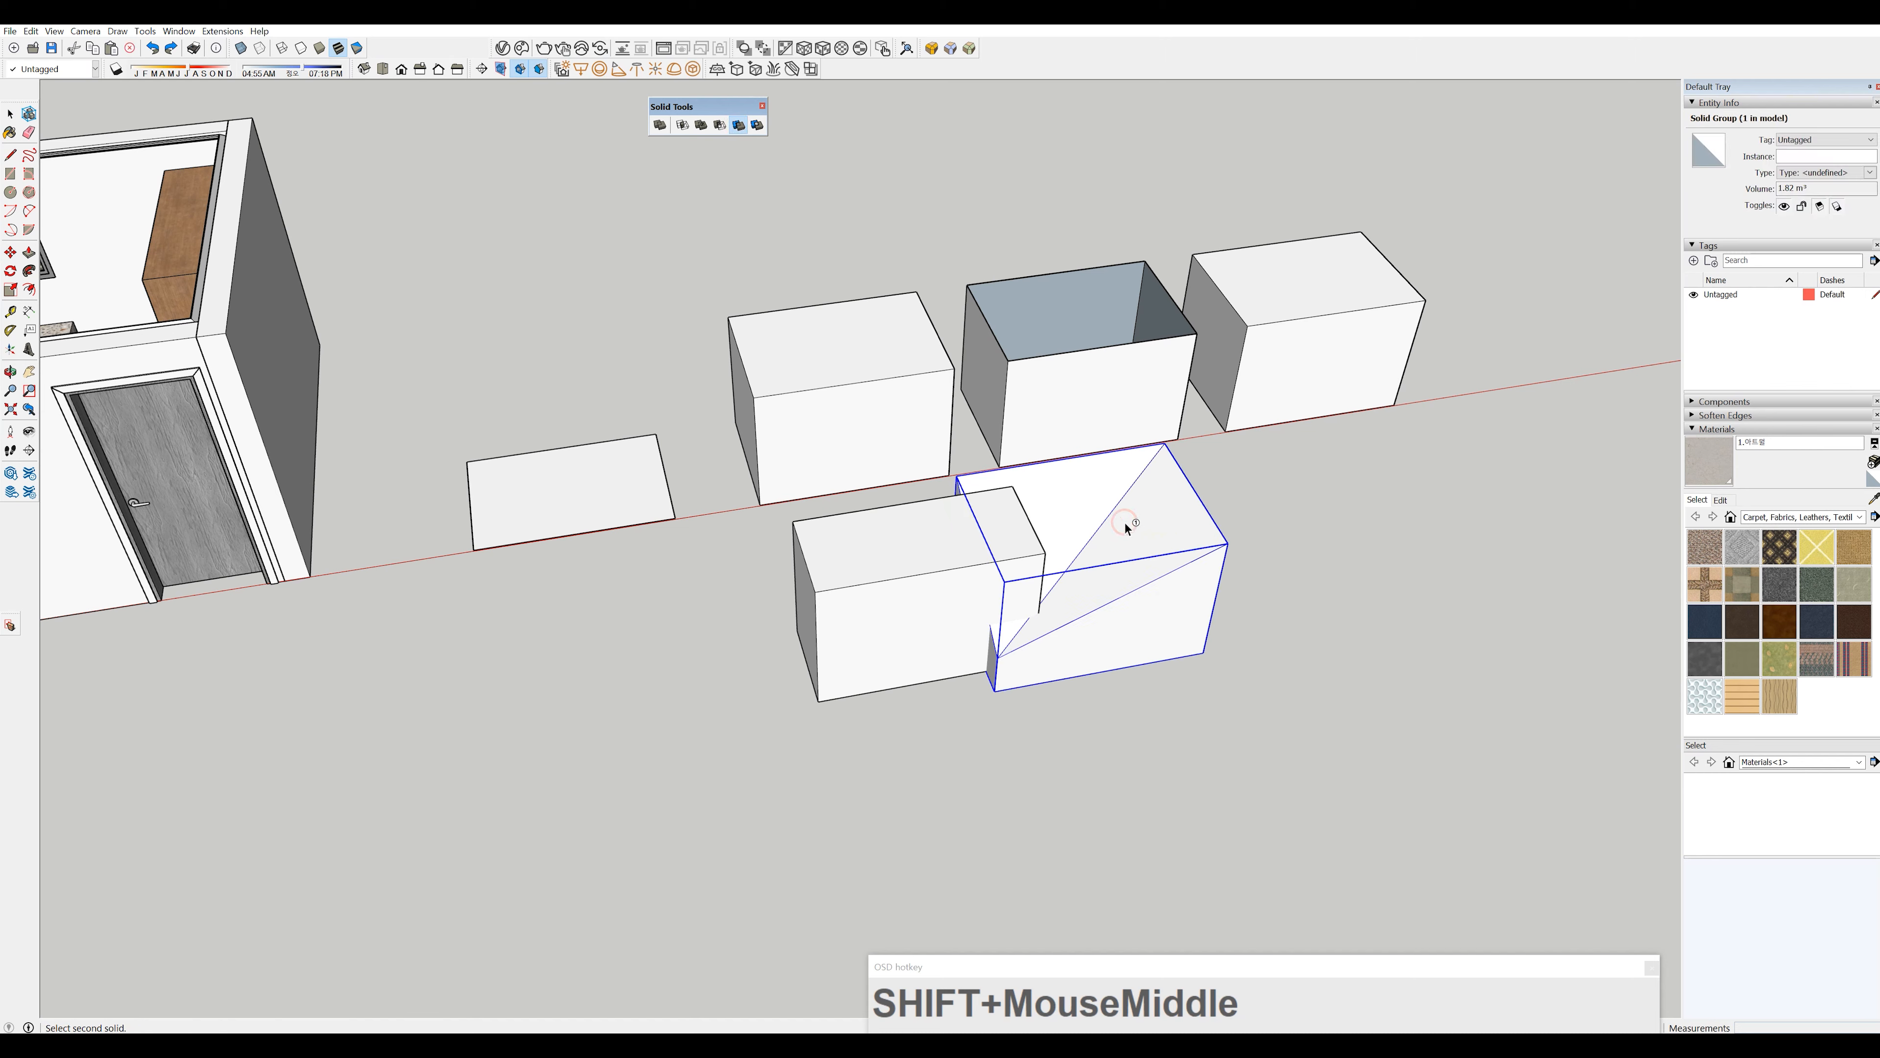
pyautogui.click(902, 561)
pyautogui.press('space')
pyautogui.click(905, 605)
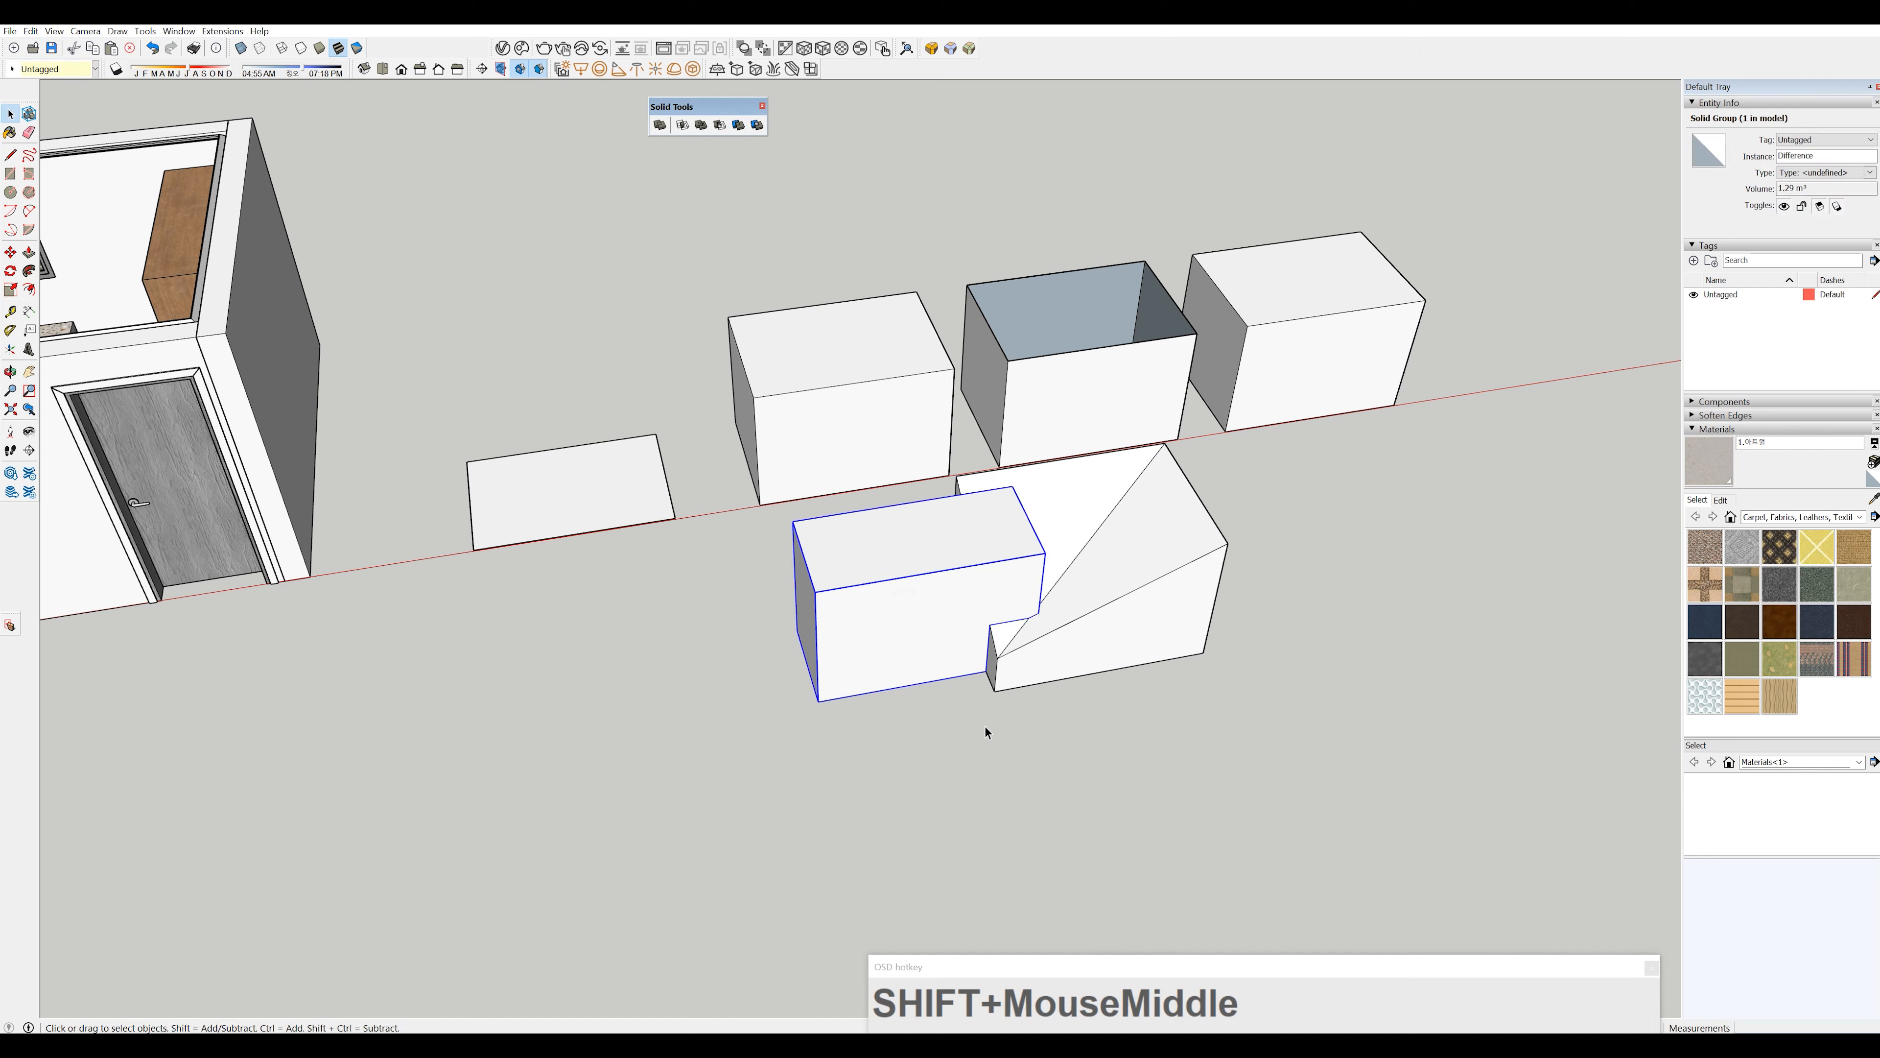
# - Move the trimmed narrowed box about 770 mm away from the cut-corner box, and undo both the move and the trim
pyautogui.press('m')
pyautogui.click(977, 715)
pyautogui.click(876, 728)
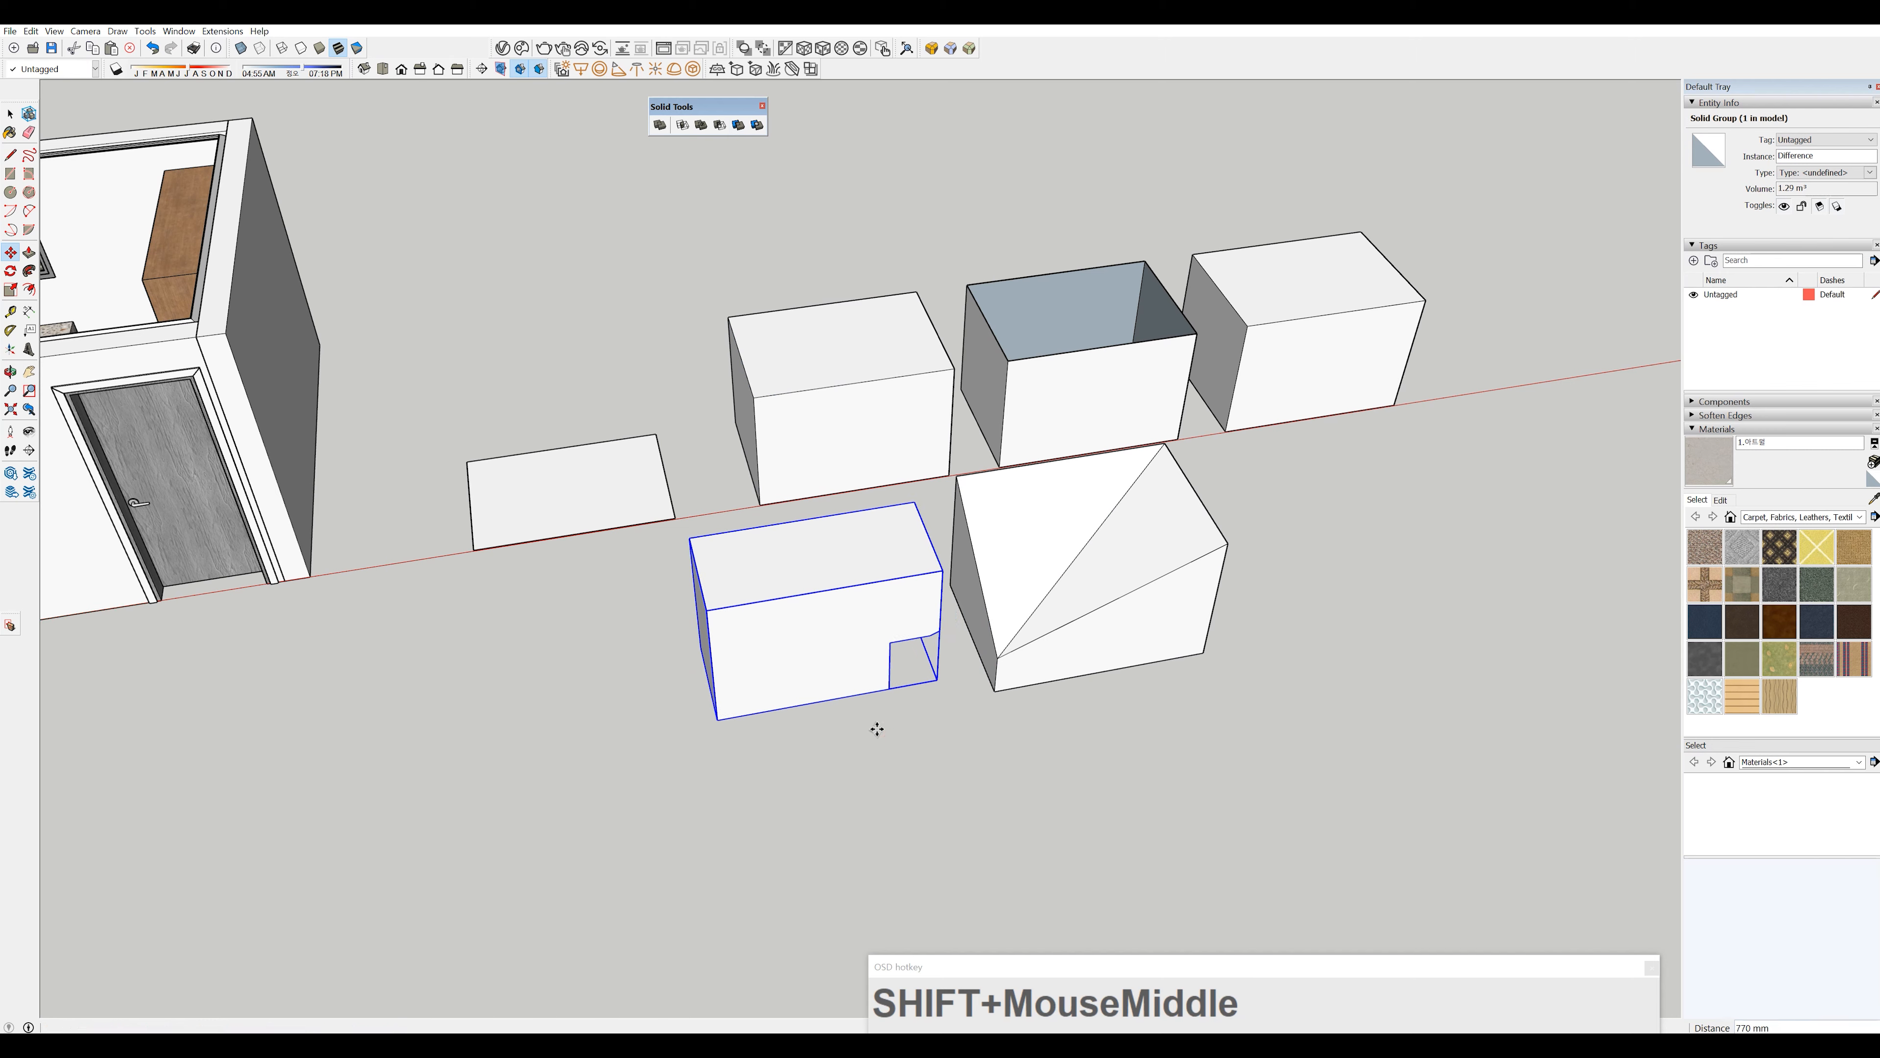
pyautogui.hotkey('ctrl', 'z')
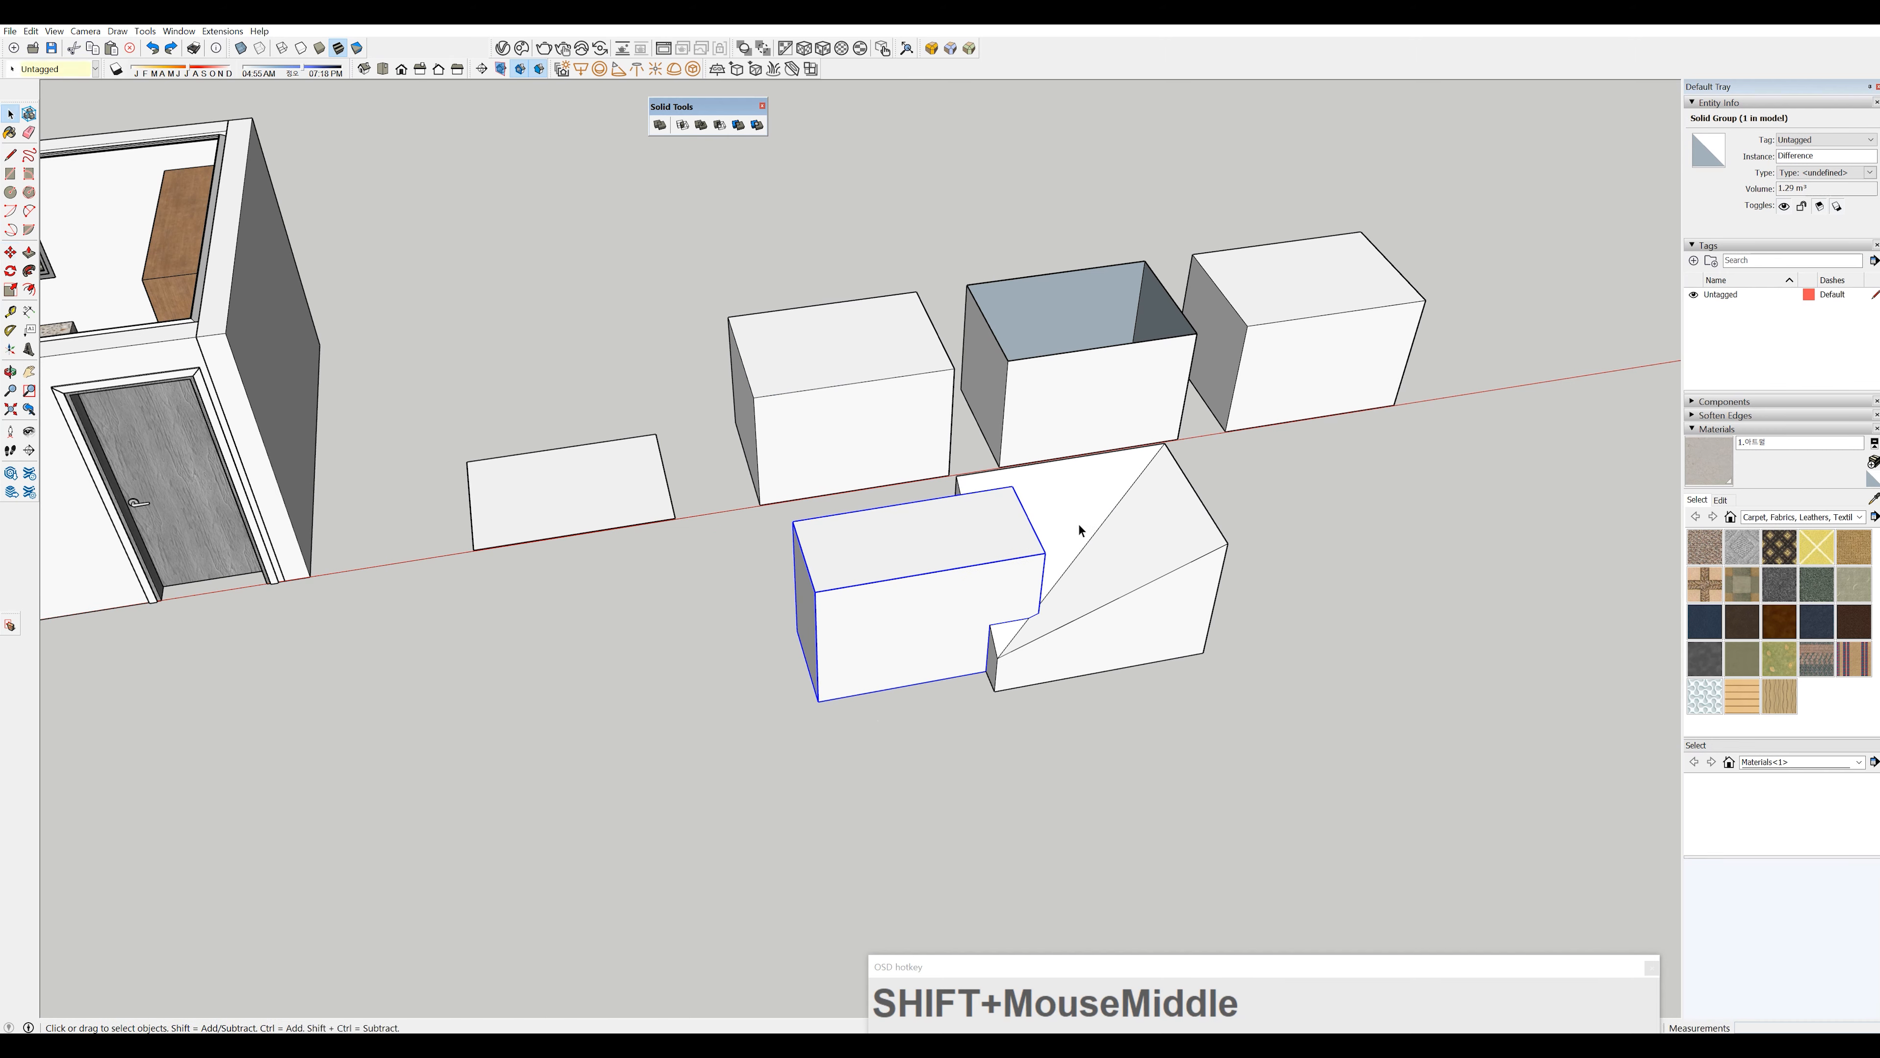
pyautogui.click(981, 453)
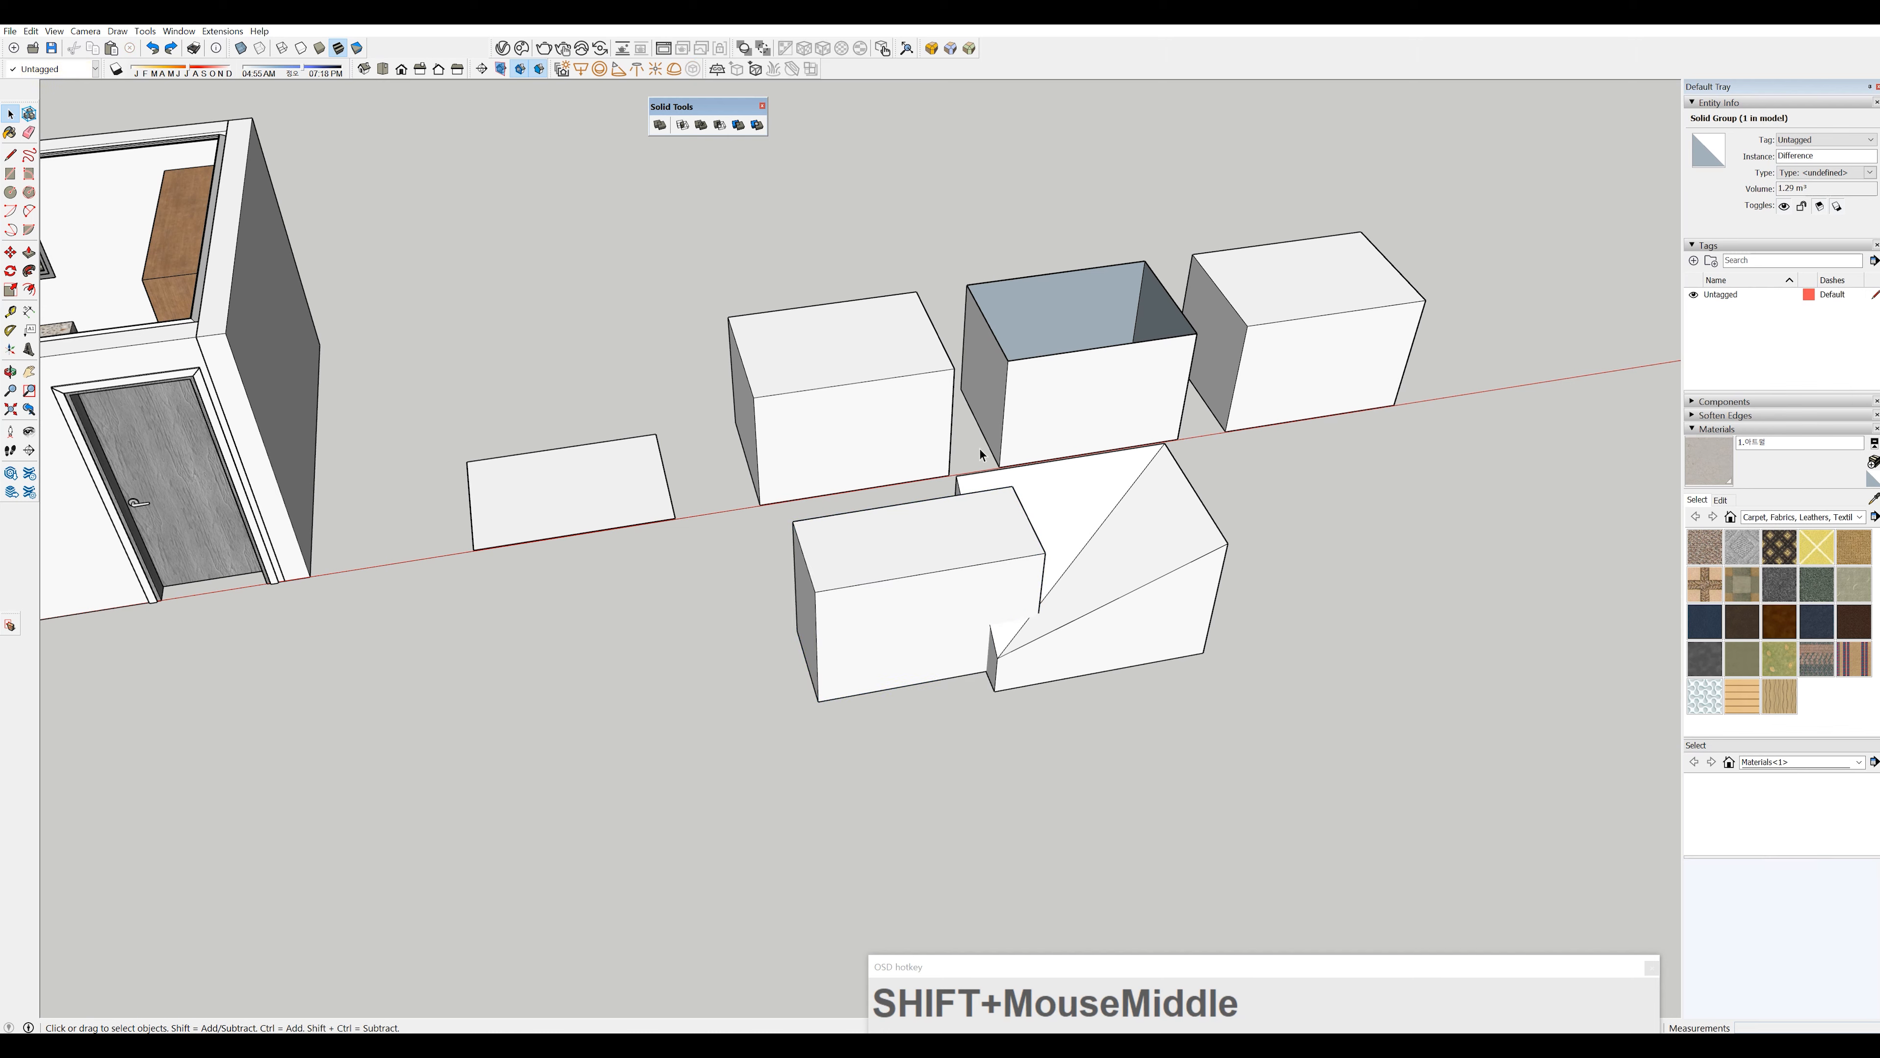
# - Split the narrowed box and the cut-corner box where they overlap, choosing the narrowed box first
pyautogui.click(758, 126)
pyautogui.click(940, 530)
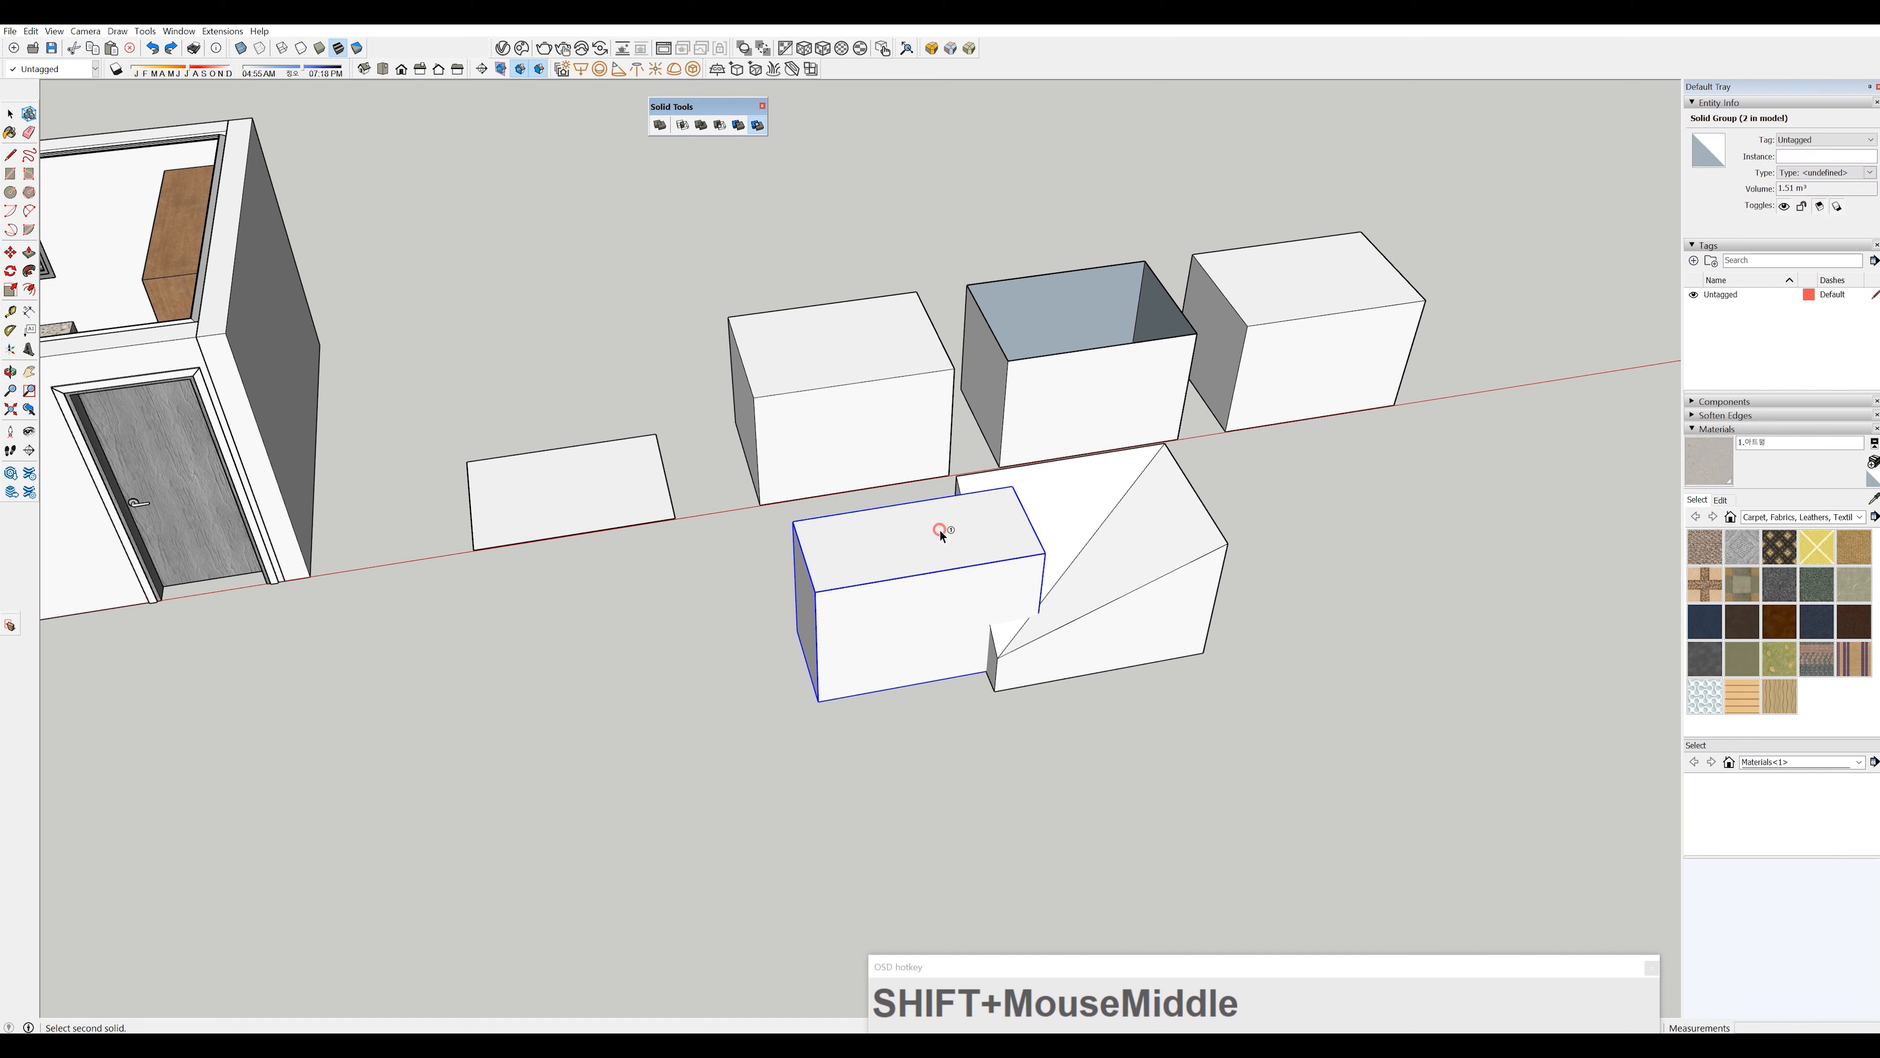
pyautogui.click(1105, 514)
# - Move the narrowed box's remaining piece about 854 mm along the red axis, away from the overlap piece
pyautogui.click(969, 666)
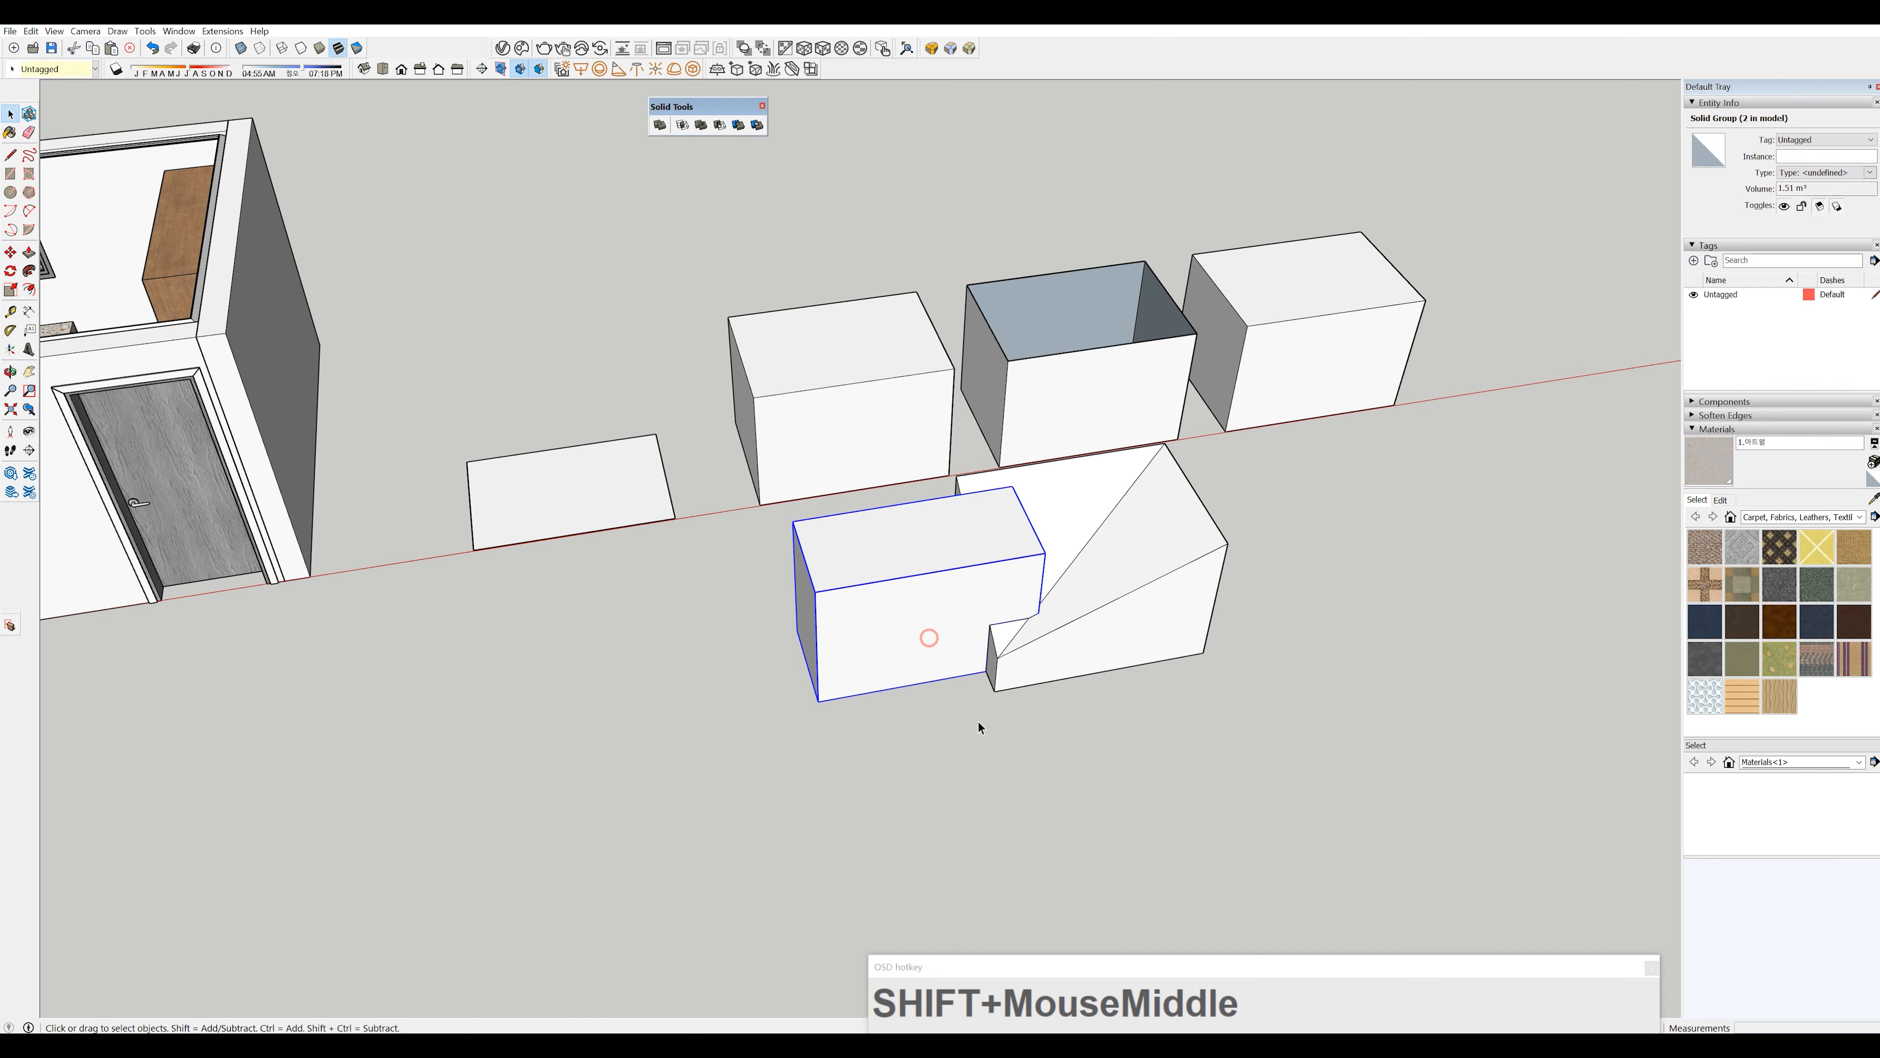
pyautogui.press('m')
pyautogui.click(975, 732)
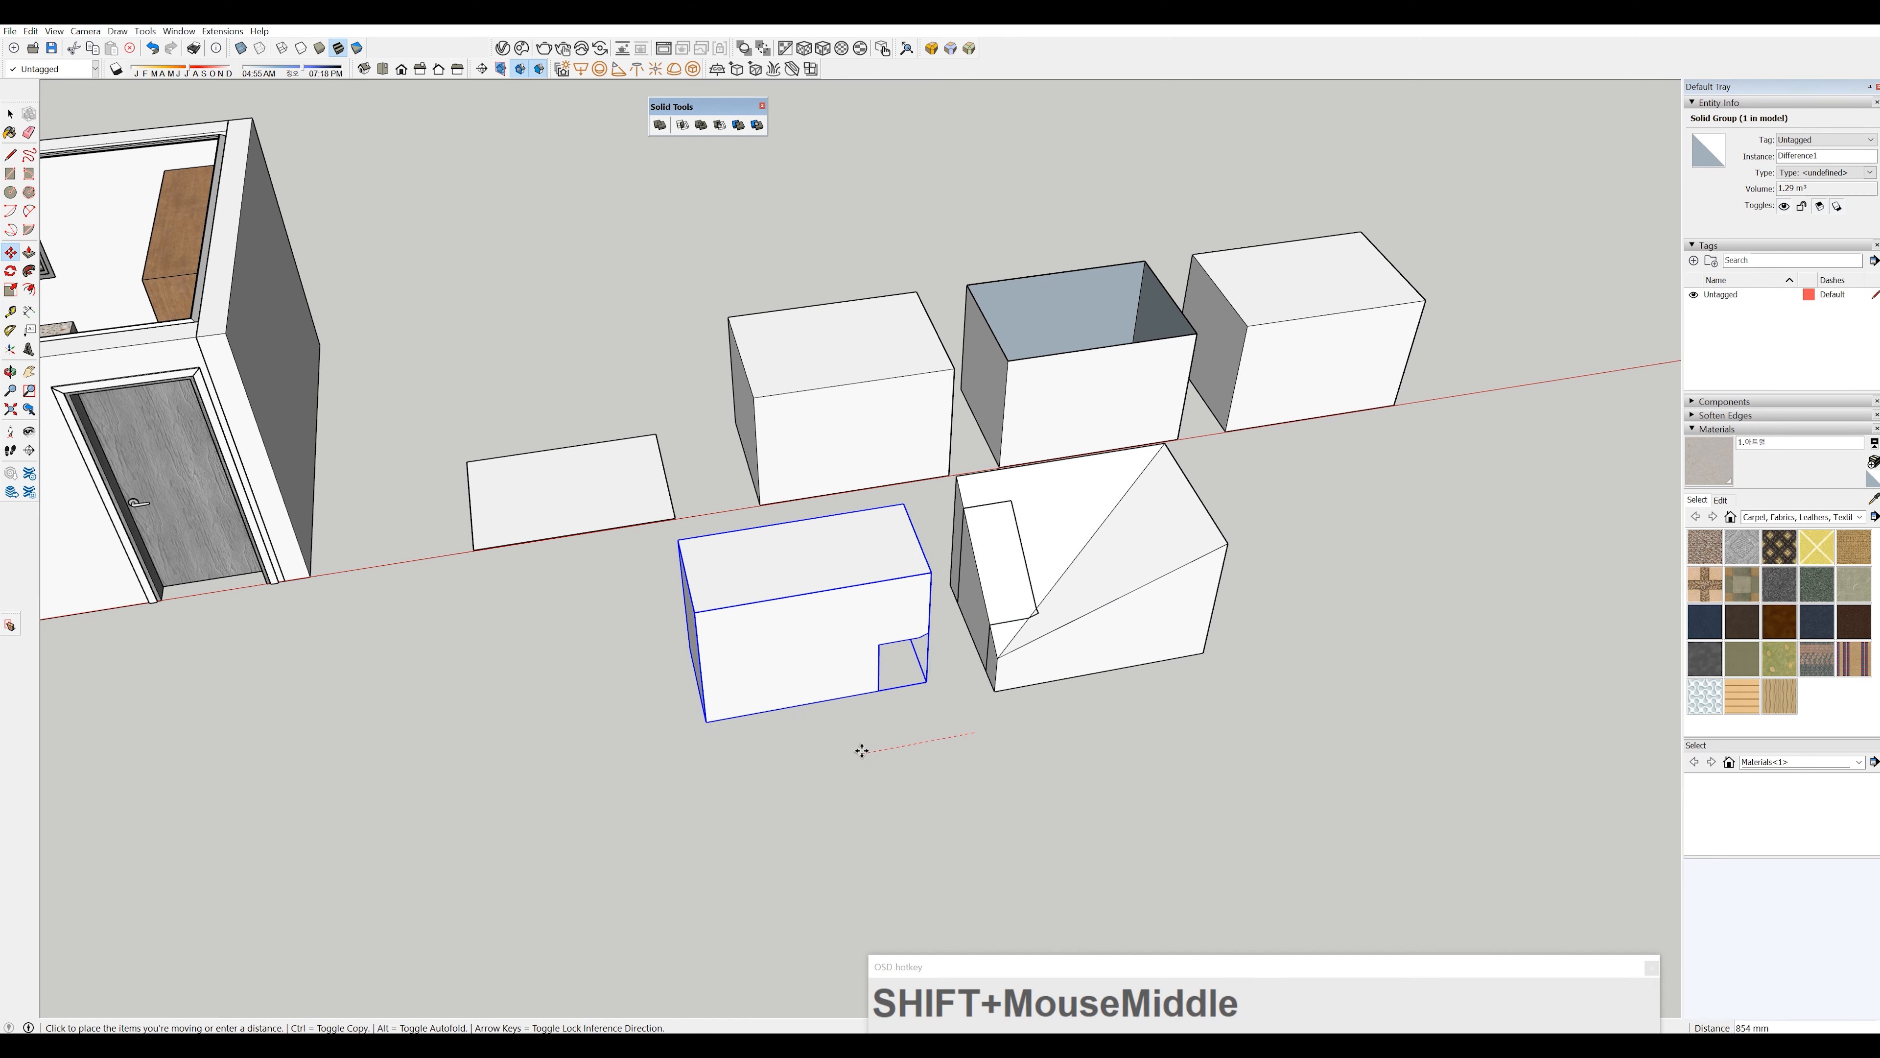
pyautogui.click(861, 754)
pyautogui.press('space')
# - Move the cut-corner box's remaining piece about 990 mm along the red axis, and undo both moves and the split
pyautogui.click(1065, 651)
pyautogui.press('m')
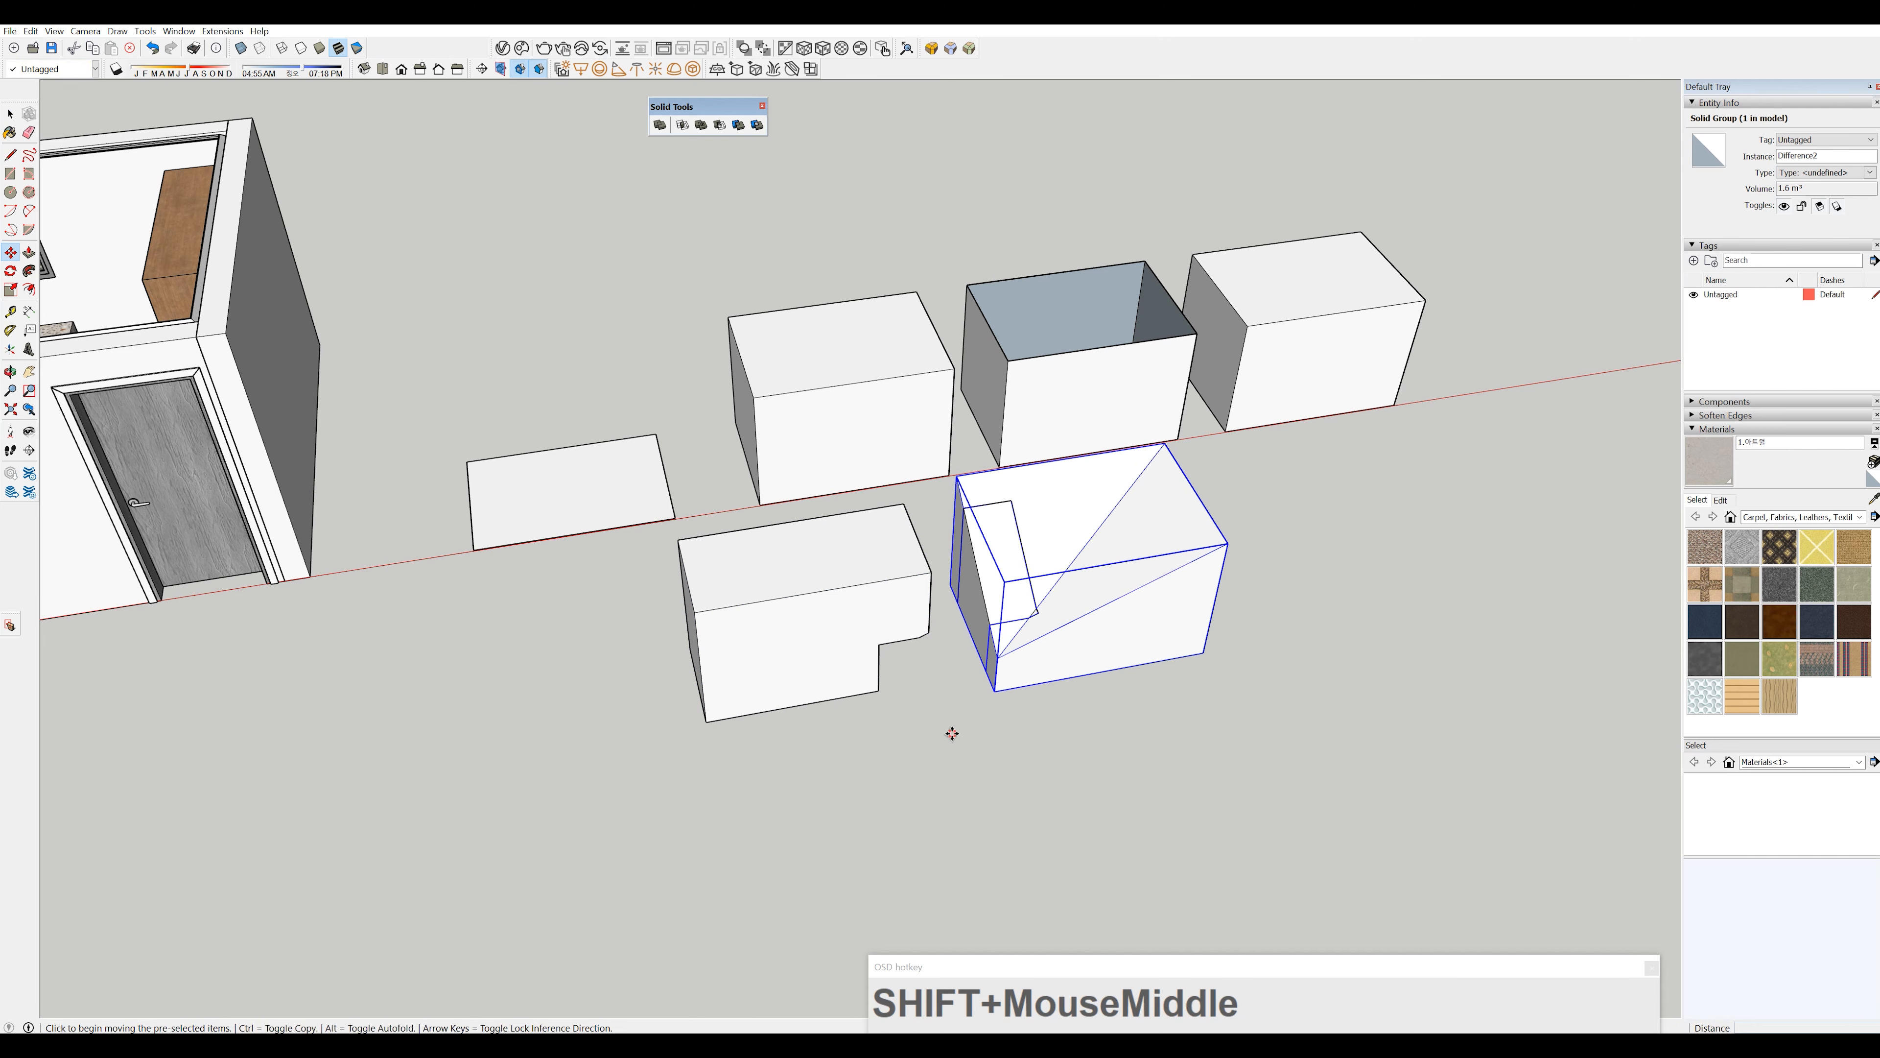
pyautogui.click(950, 733)
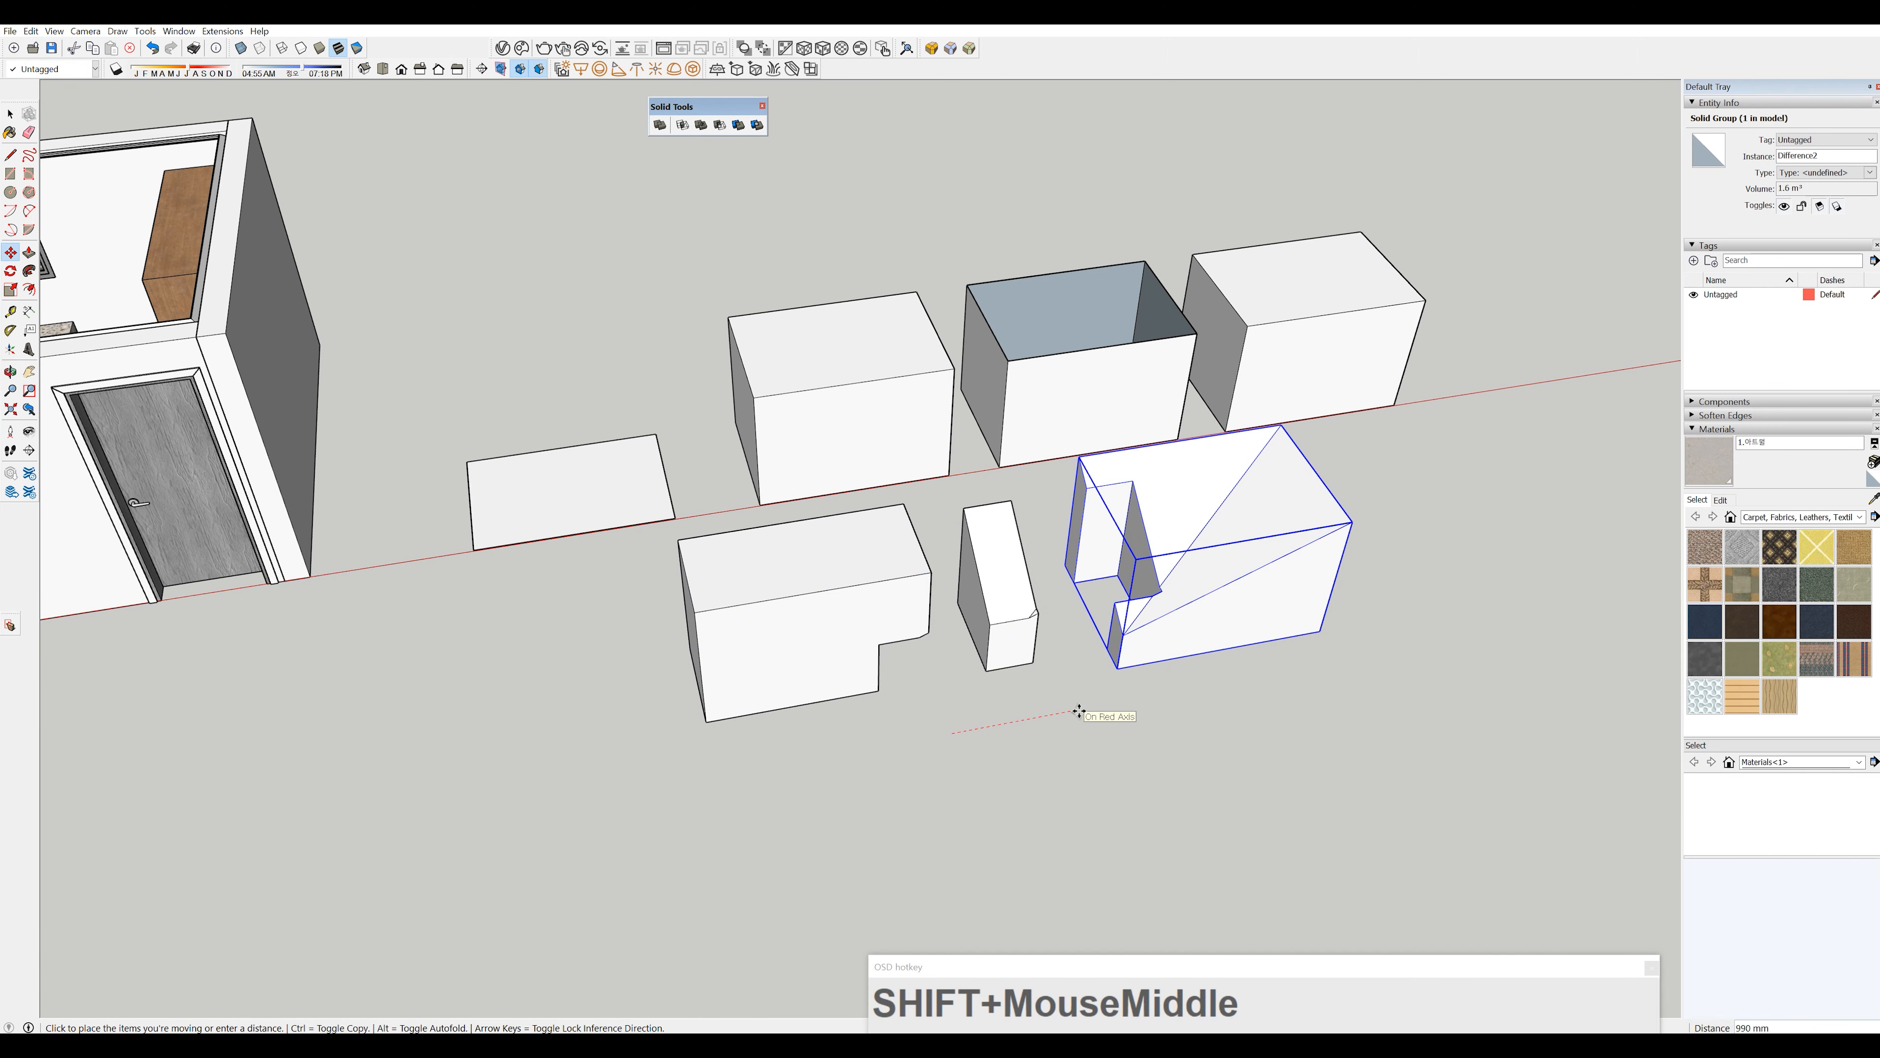
pyautogui.hotkey('ctrl', 'z')
pyautogui.press('space')
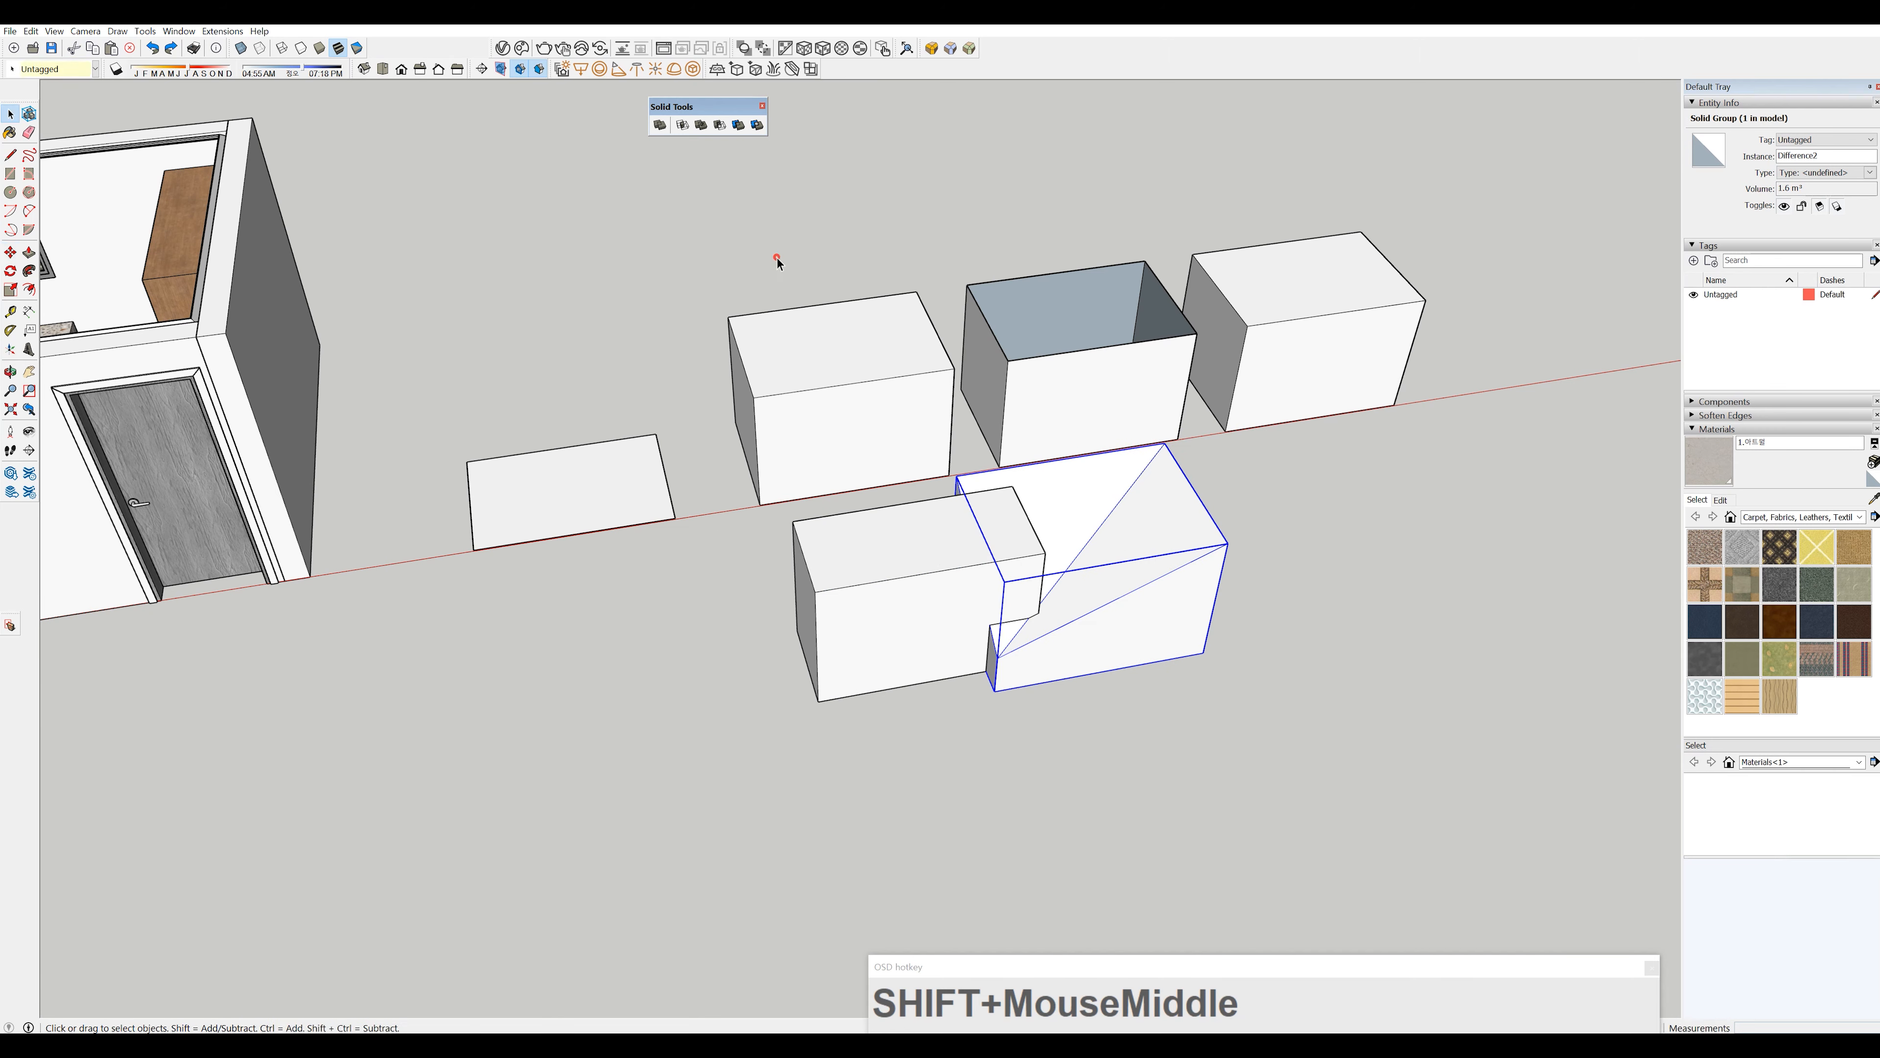
# - Split the overlapping cut-corner box and narrowed box again, choosing the cut-corner box first
pyautogui.click(777, 257)
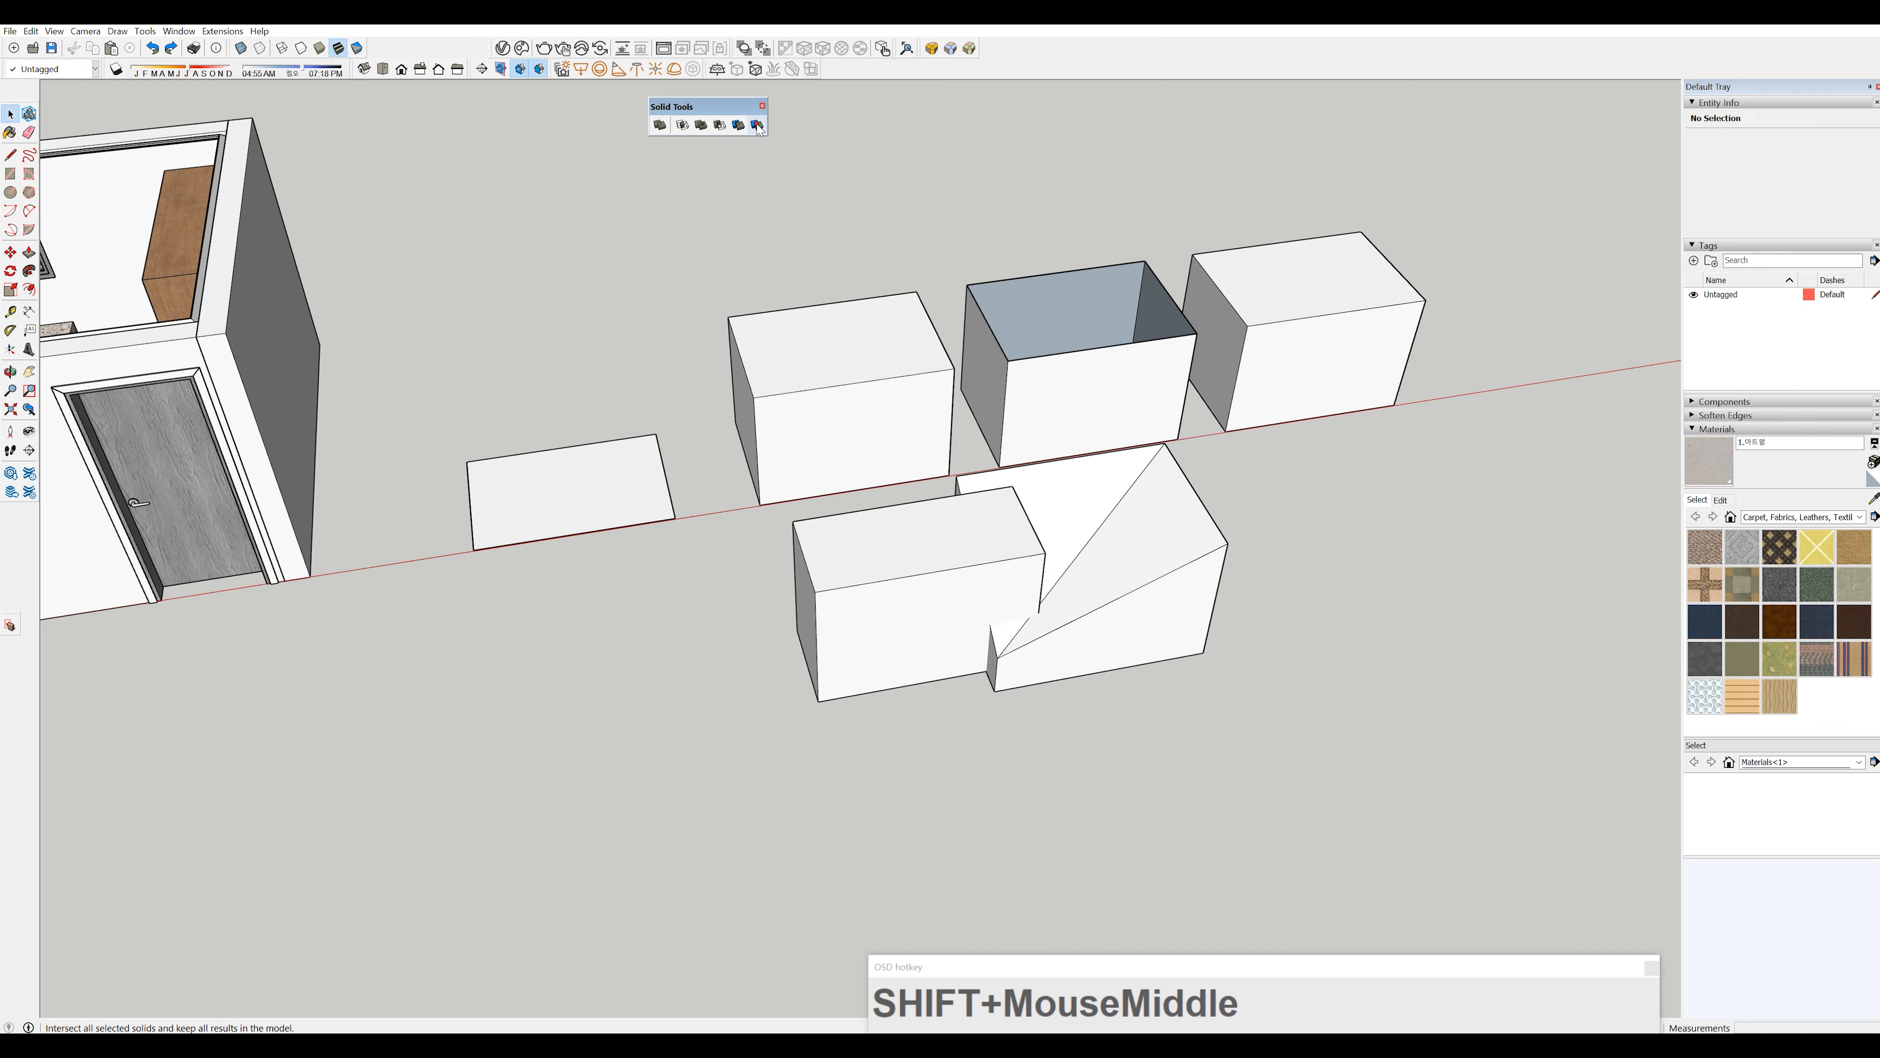
pyautogui.click(757, 124)
pyautogui.click(1094, 528)
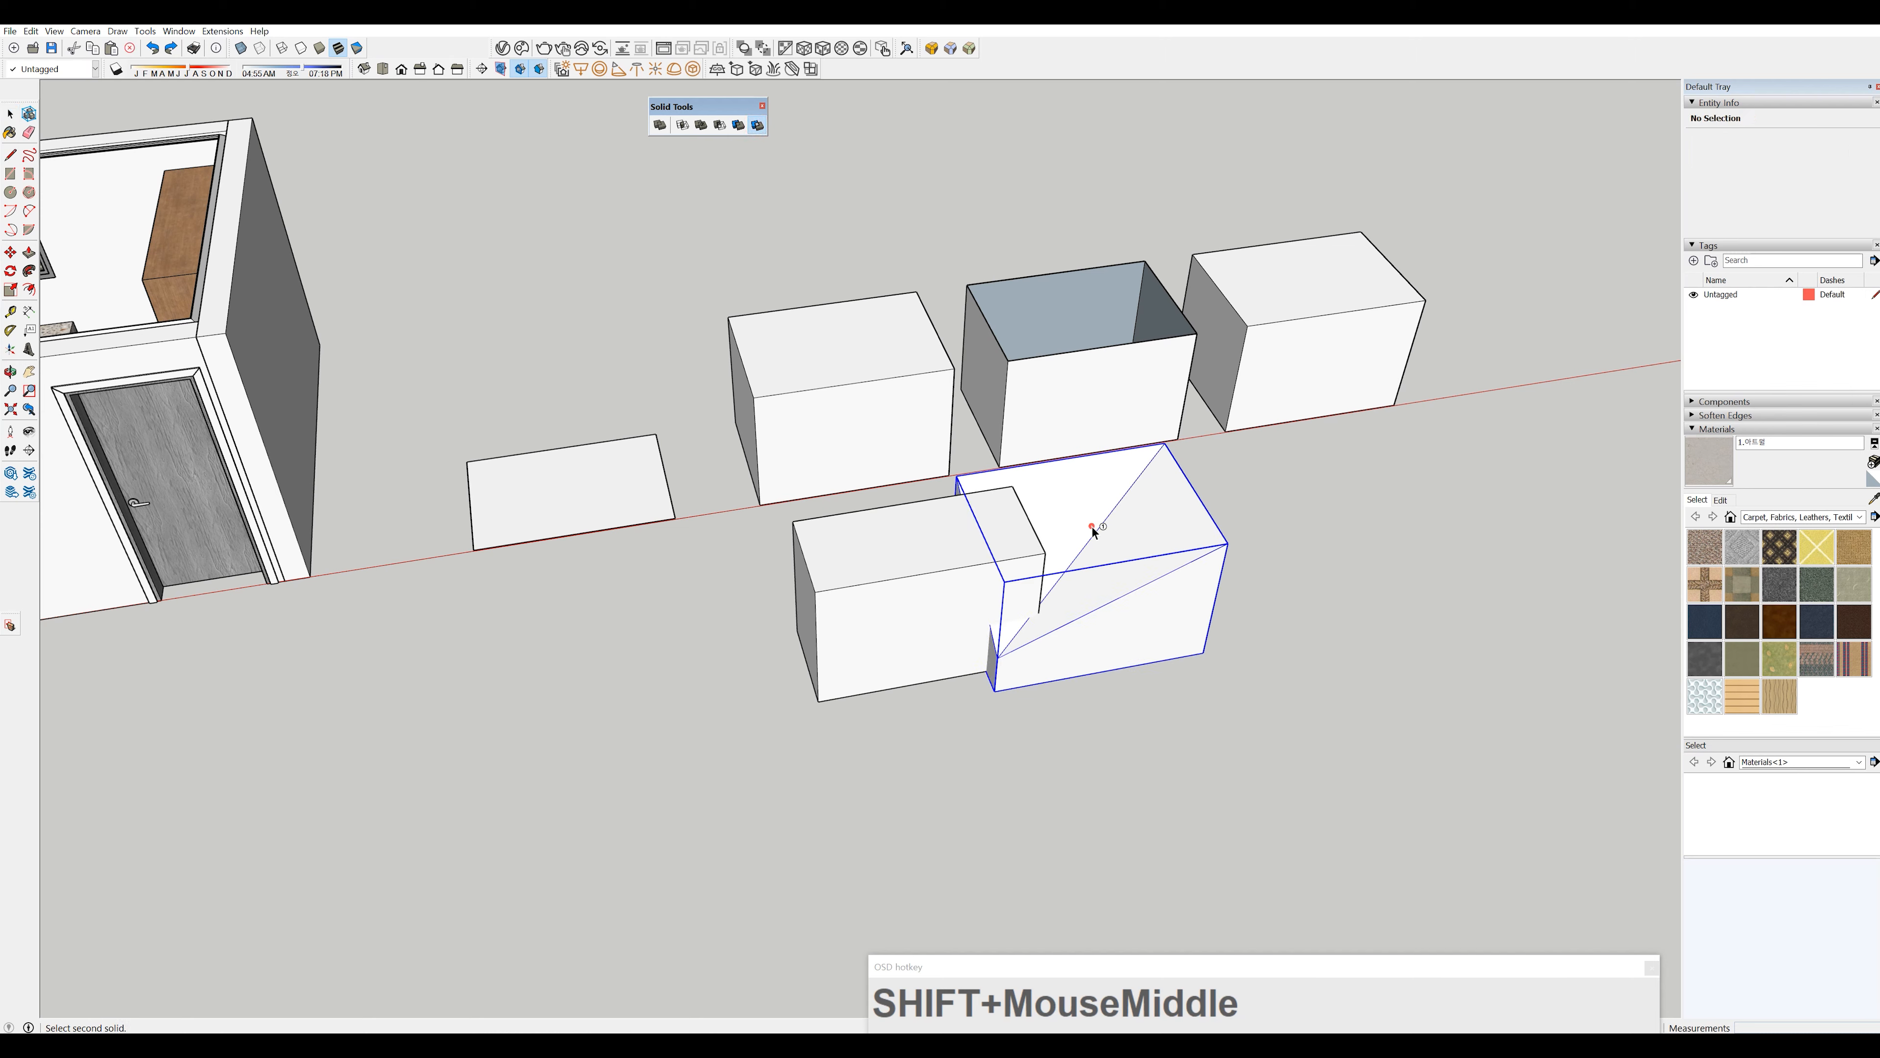
pyautogui.click(928, 580)
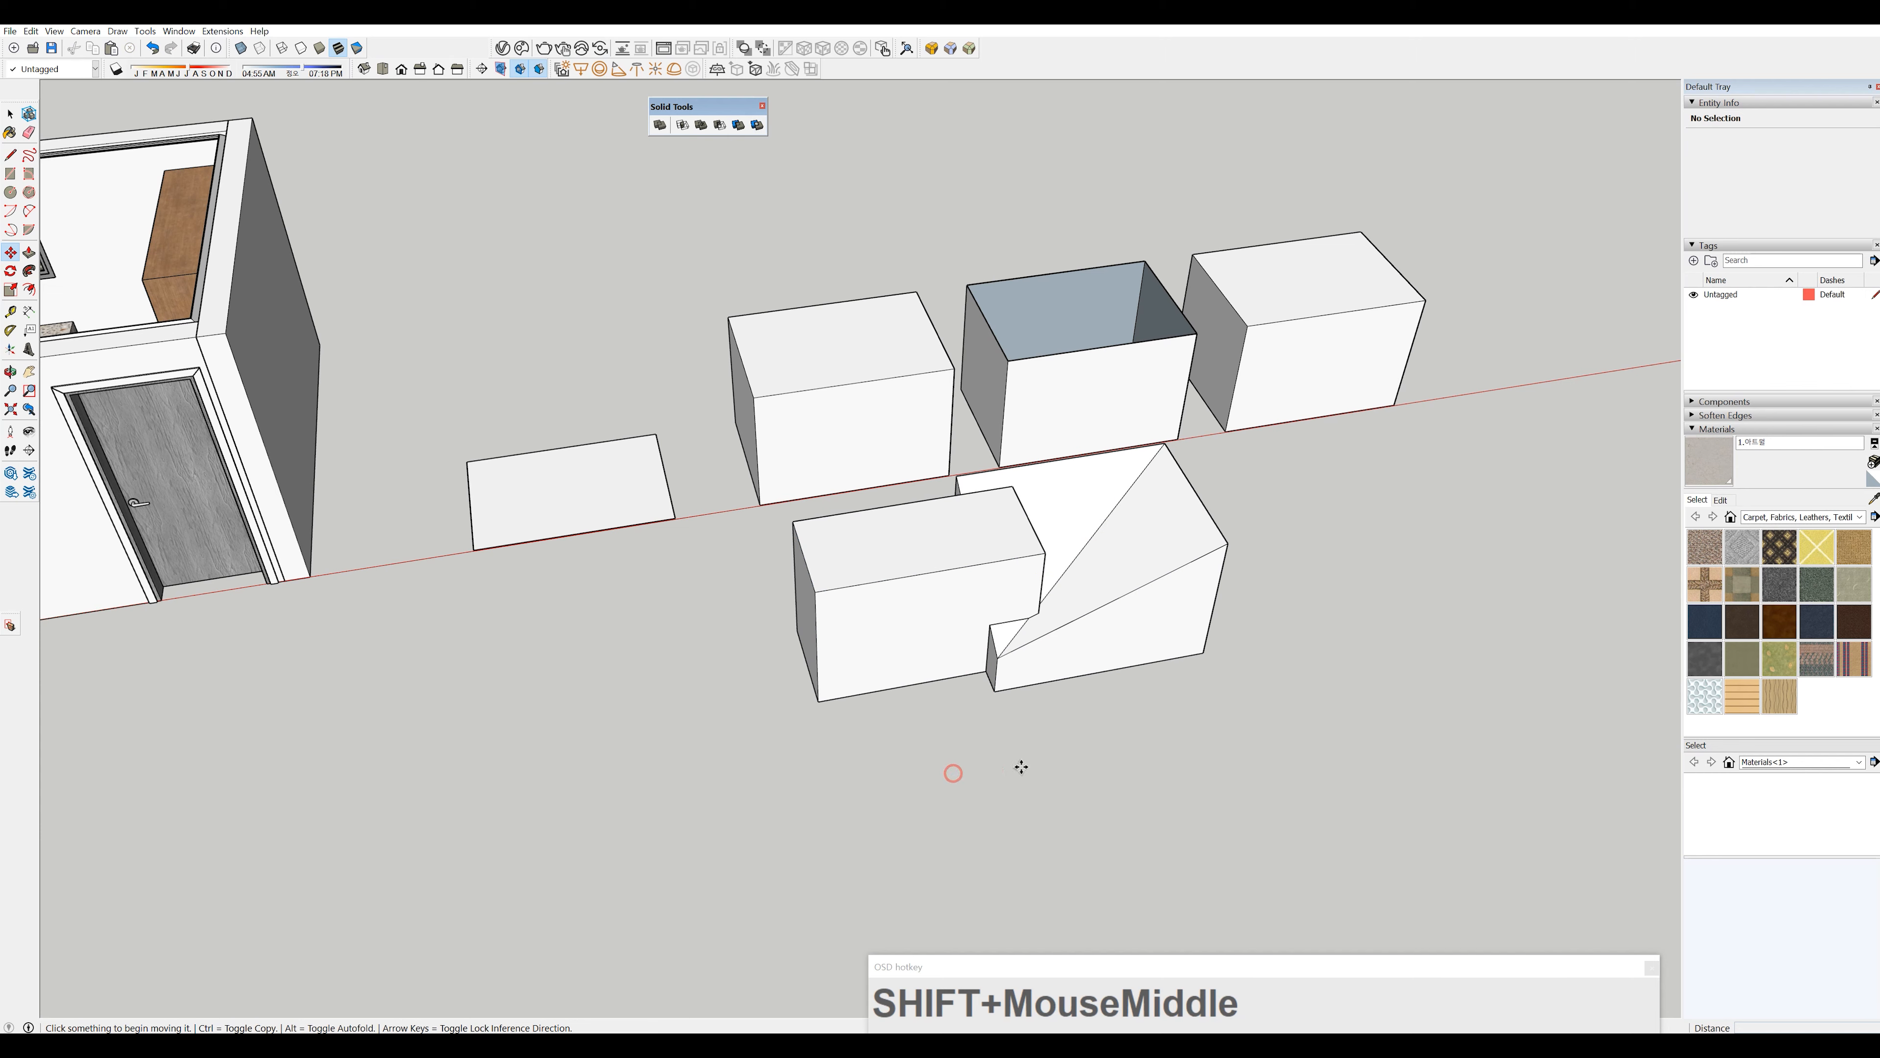
# - Move the cut-corner box's remaining piece along the red axis, away from the narrowed box and the overlap piece
pyautogui.press('space')
pyautogui.click(1040, 641)
pyautogui.press('m')
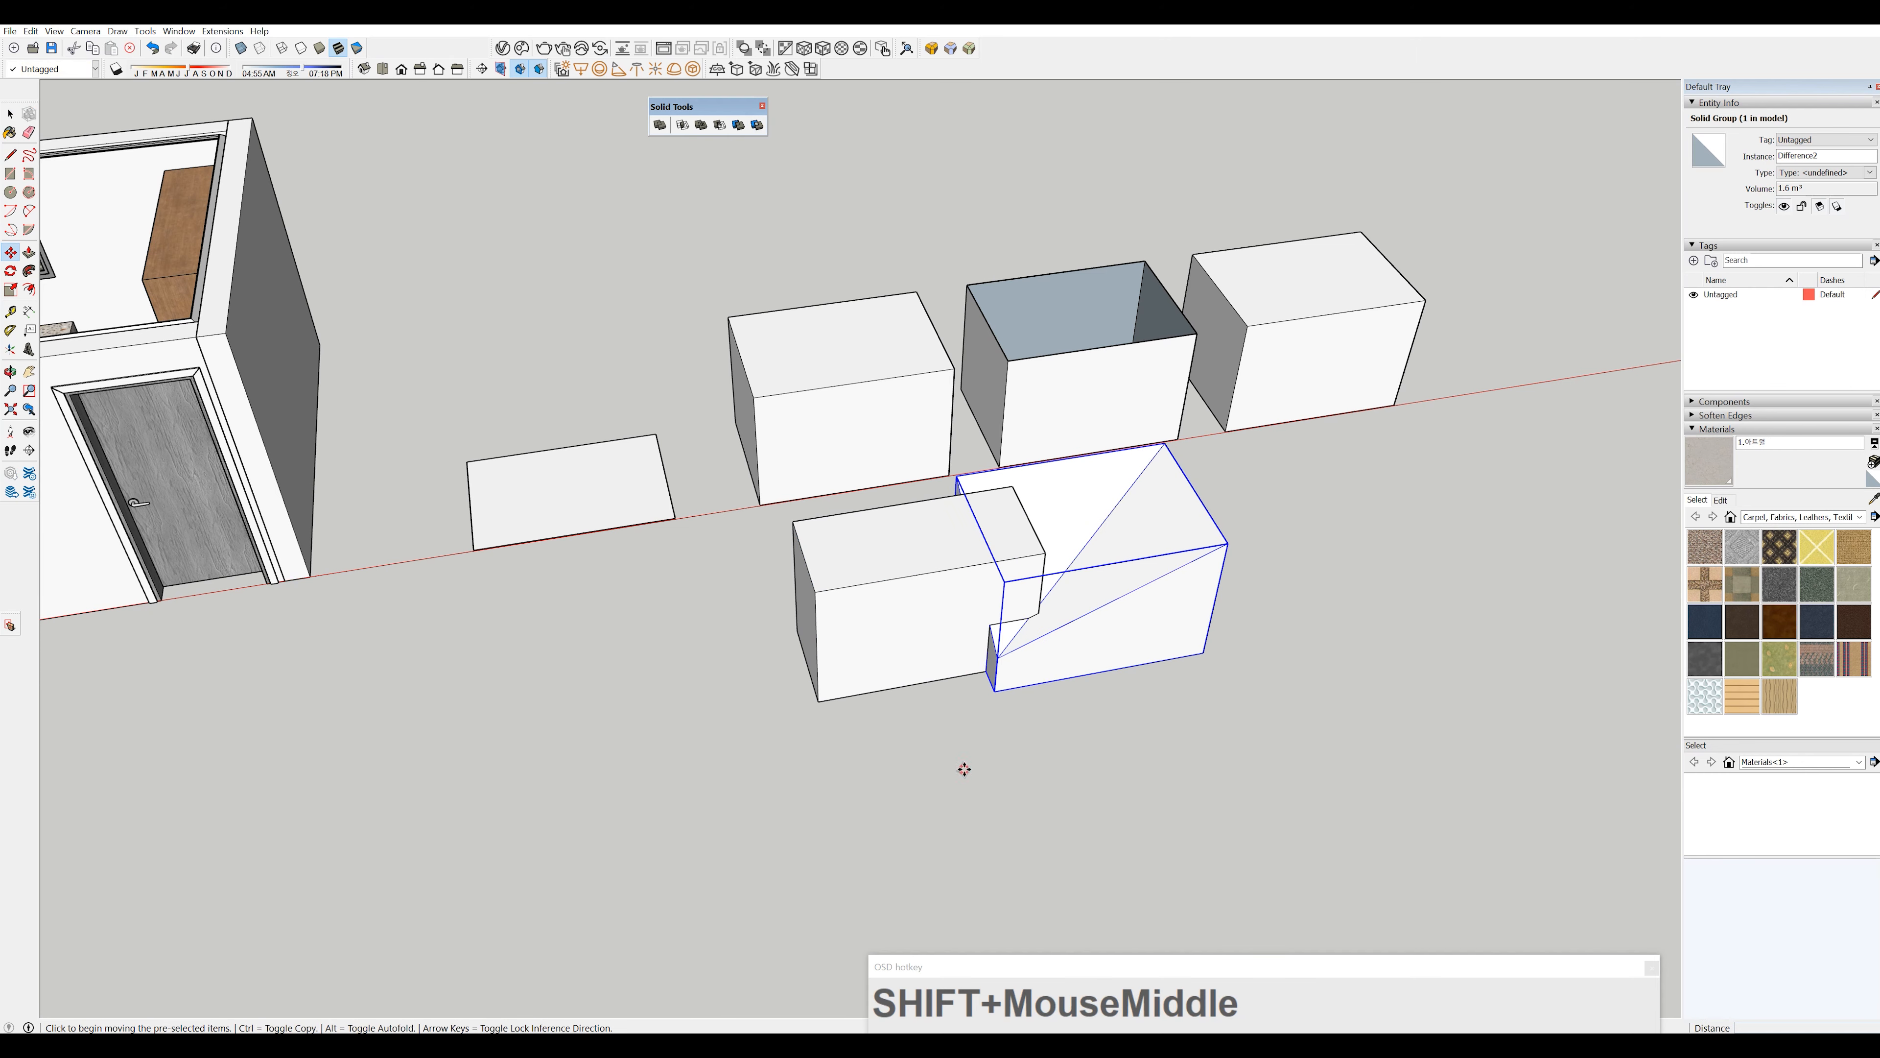
pyautogui.moveTo(961, 768); pyautogui.dragTo(1077, 748)
pyautogui.press('space')
# - Move the narrowed box's remaining piece along the red axis in the opposite direction, leaving the overlap piece separate between both solids
pyautogui.click(931, 618)
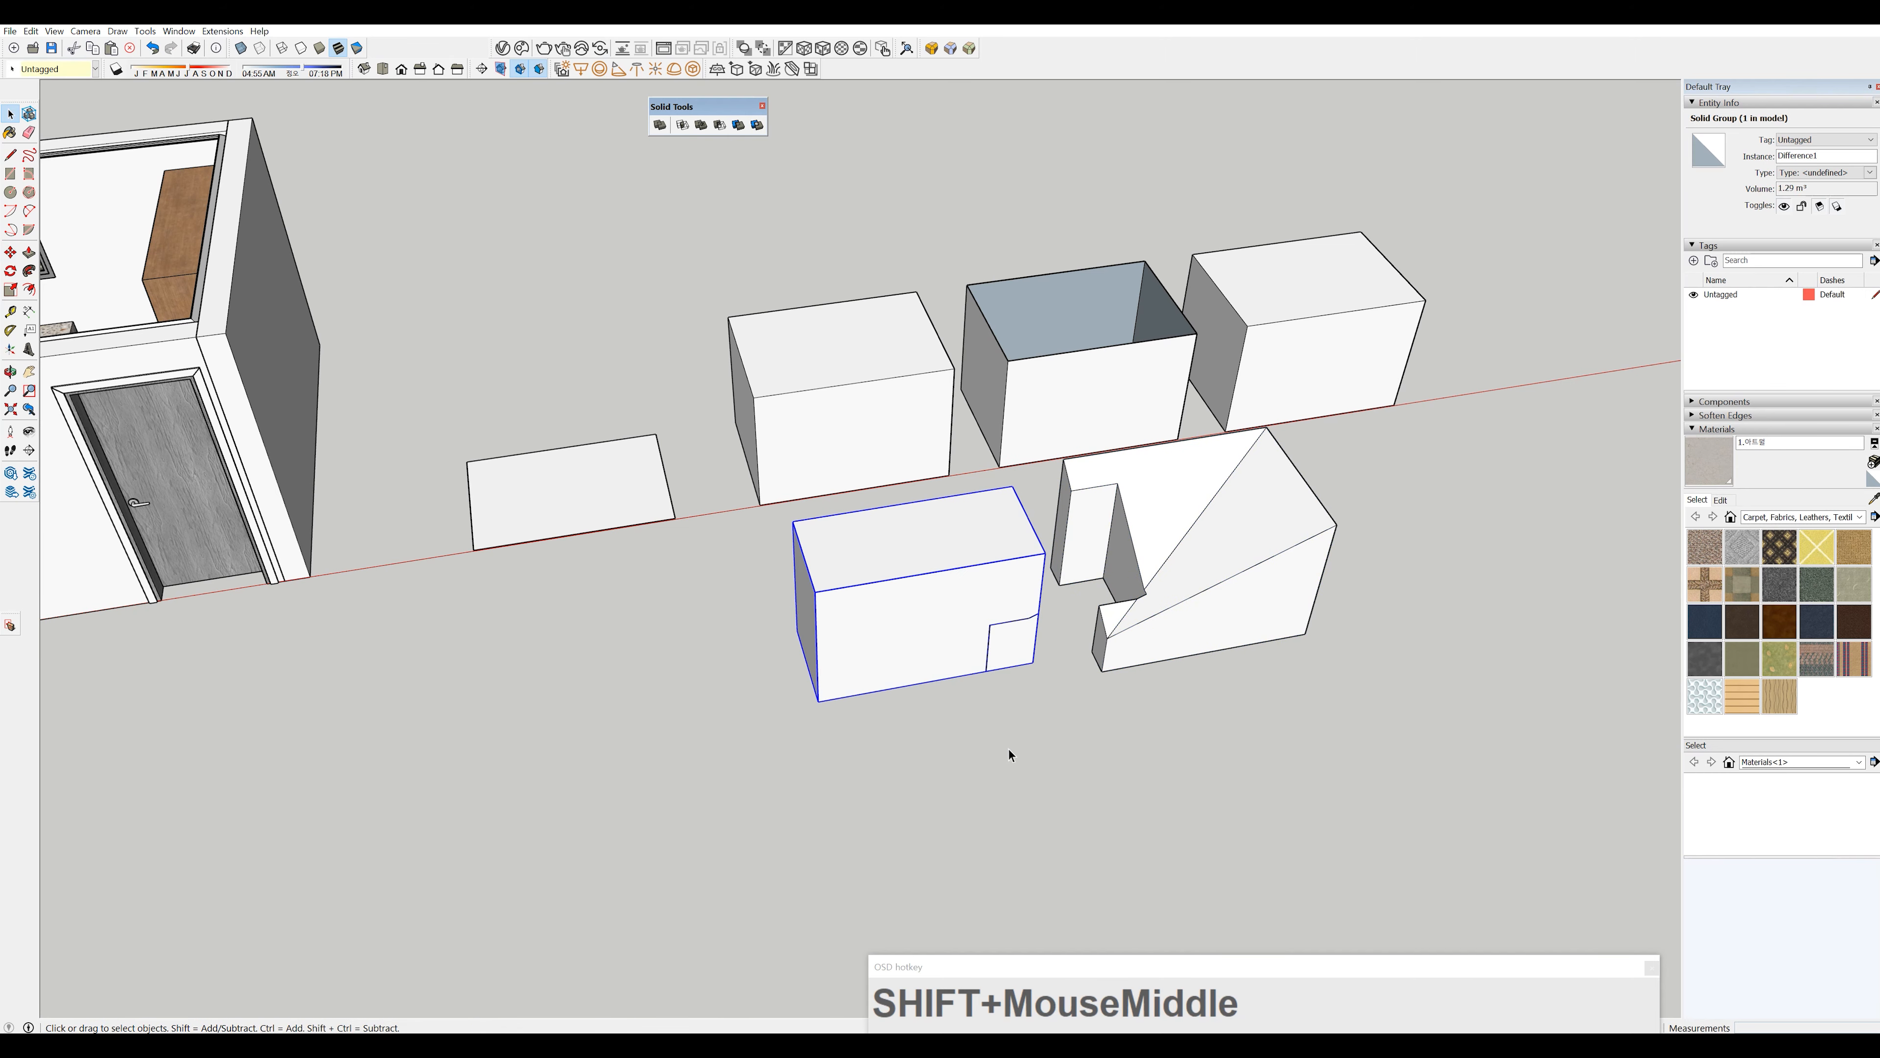
pyautogui.press('m')
pyautogui.click(1005, 724)
pyautogui.click(912, 746)
pyautogui.moveTo(912, 747); pyautogui.dragTo(947, 326, button='middle')
pyautogui.press('space')
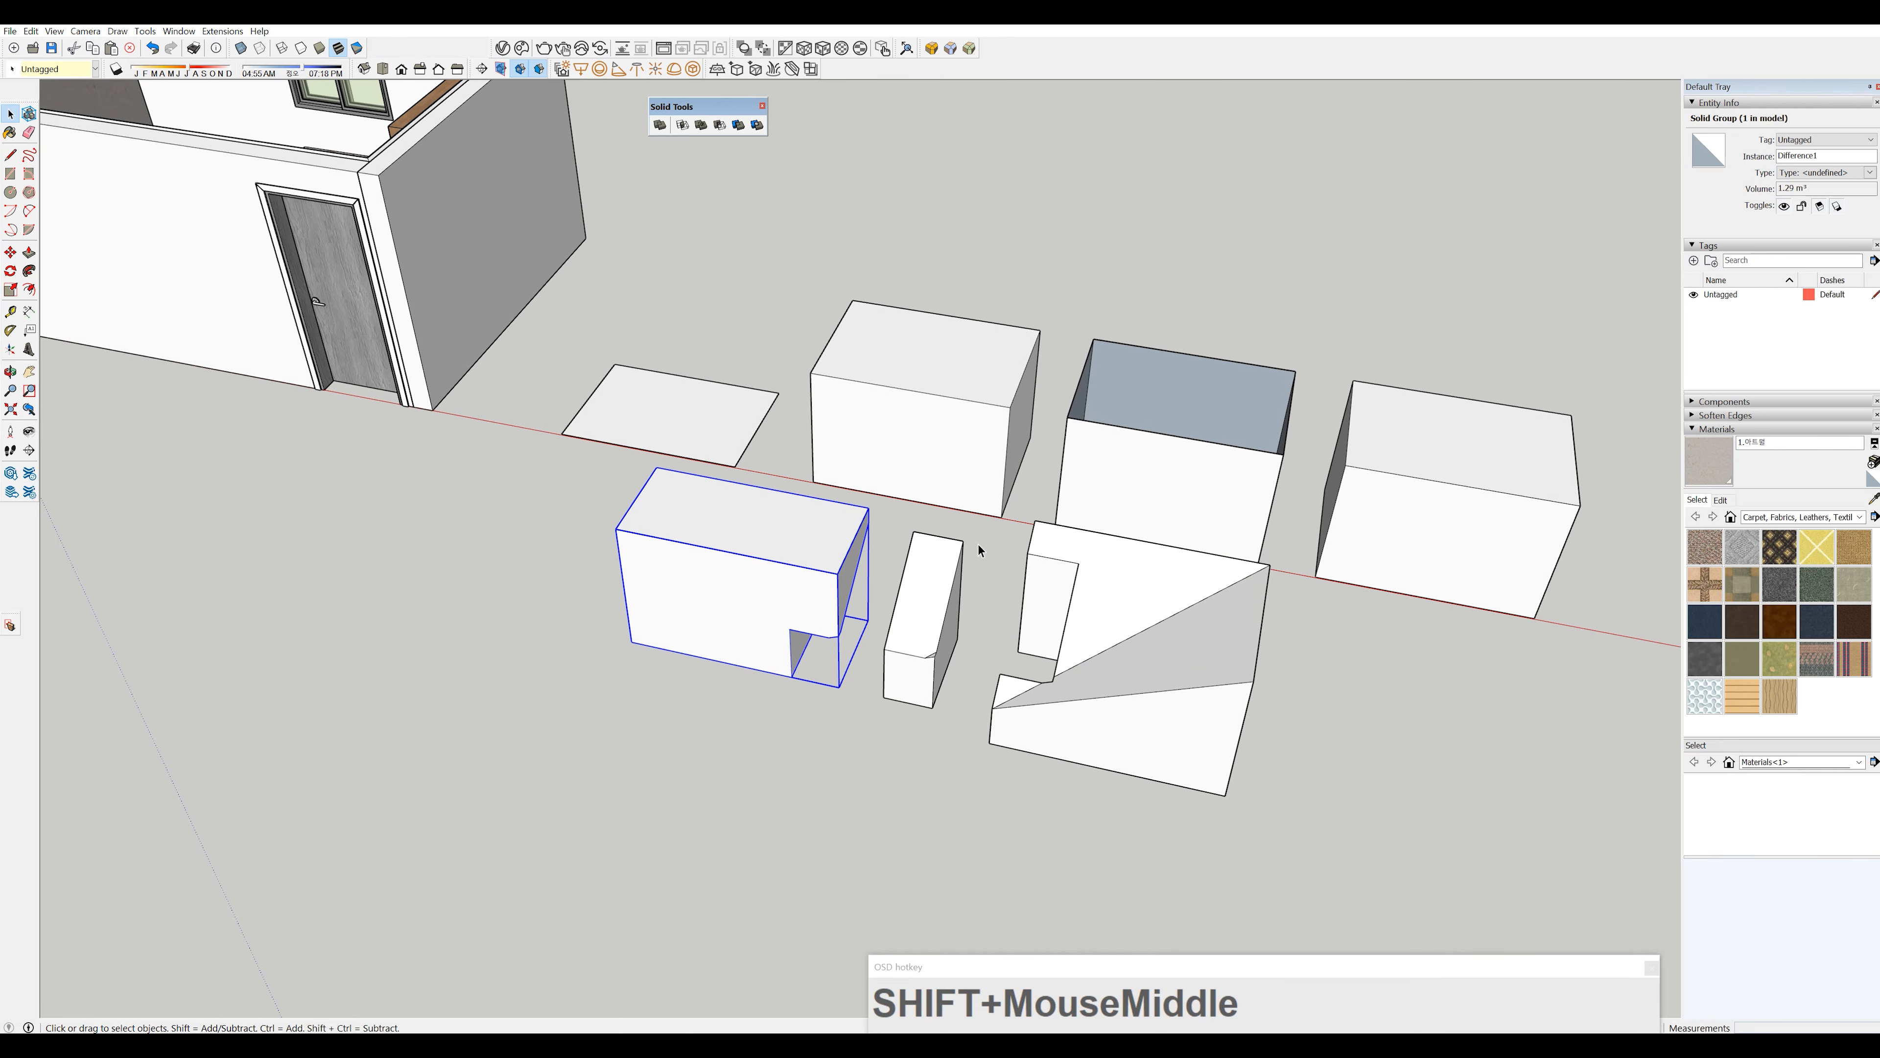
pyautogui.moveTo(978, 545); pyautogui.dragTo(855, 652, button='middle')
pyautogui.scroll(-3, 1306, 630)
pyautogui.scroll(-1, 744, 544)
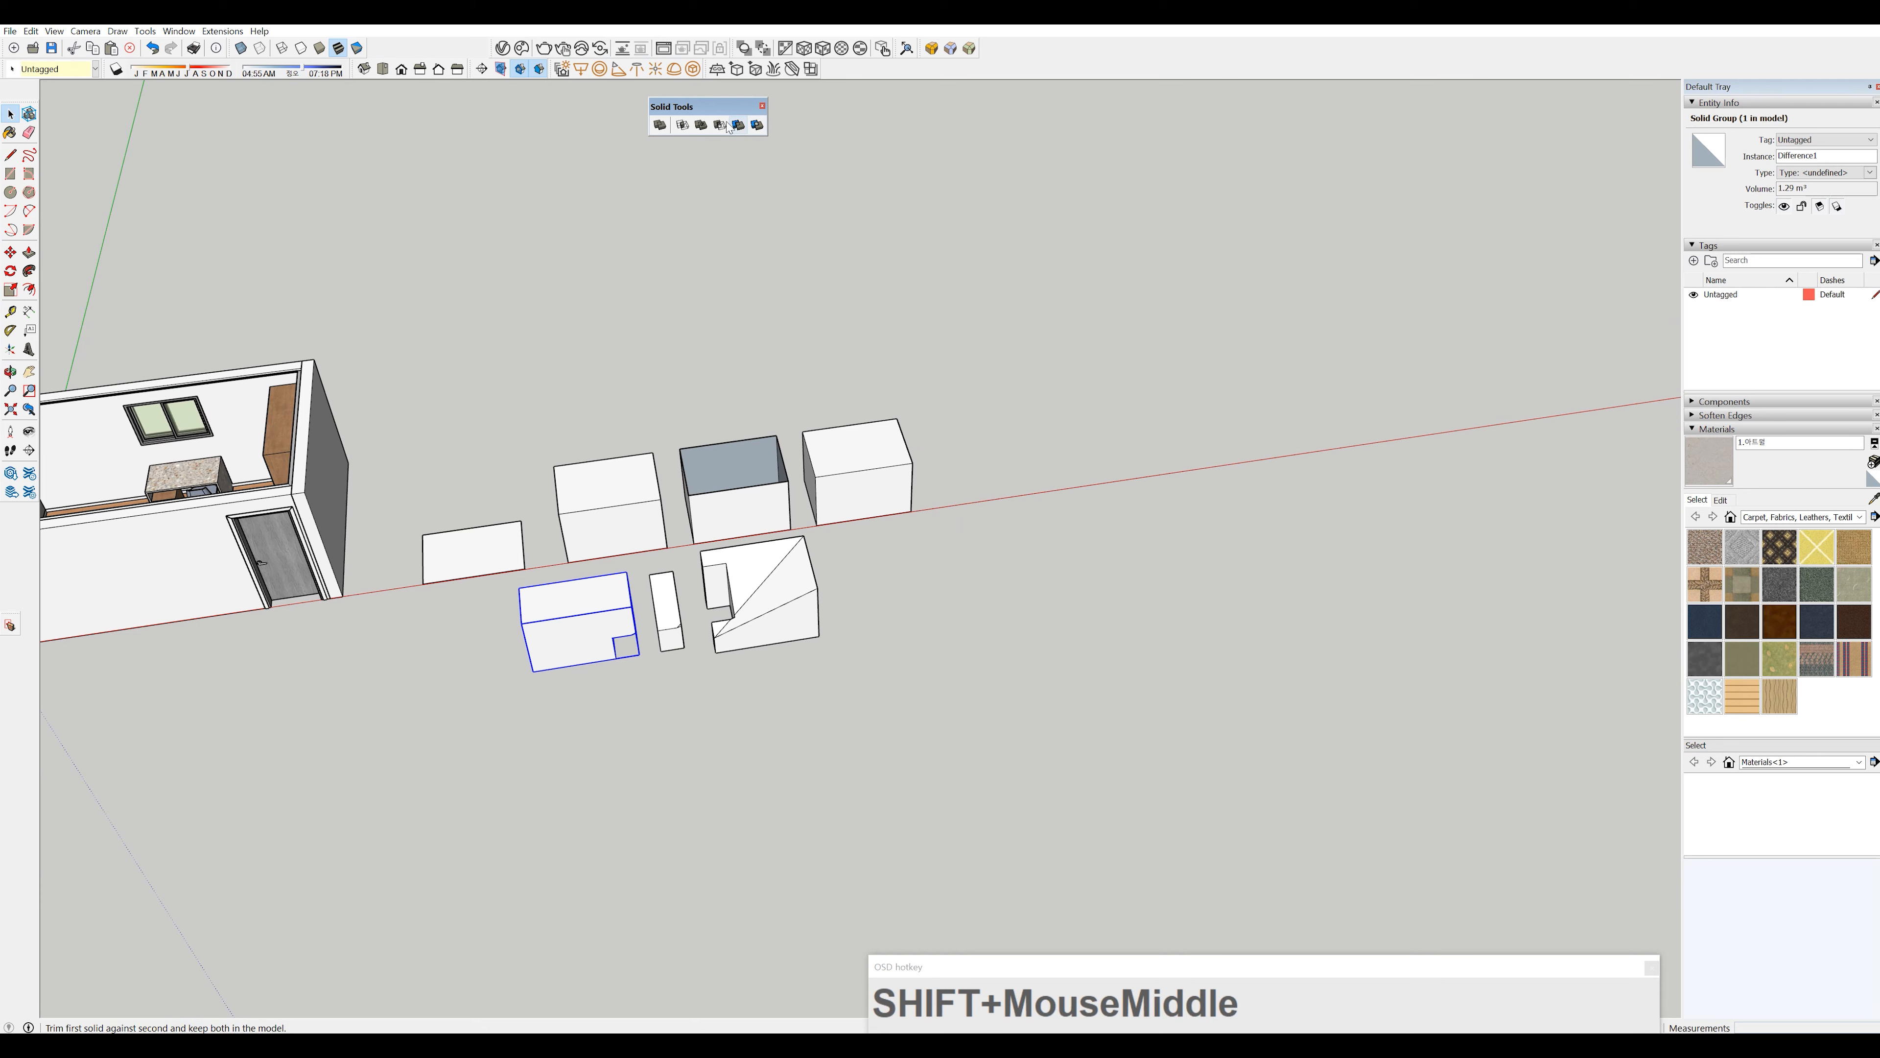
pyautogui.hotkey('ctrl', 'z')
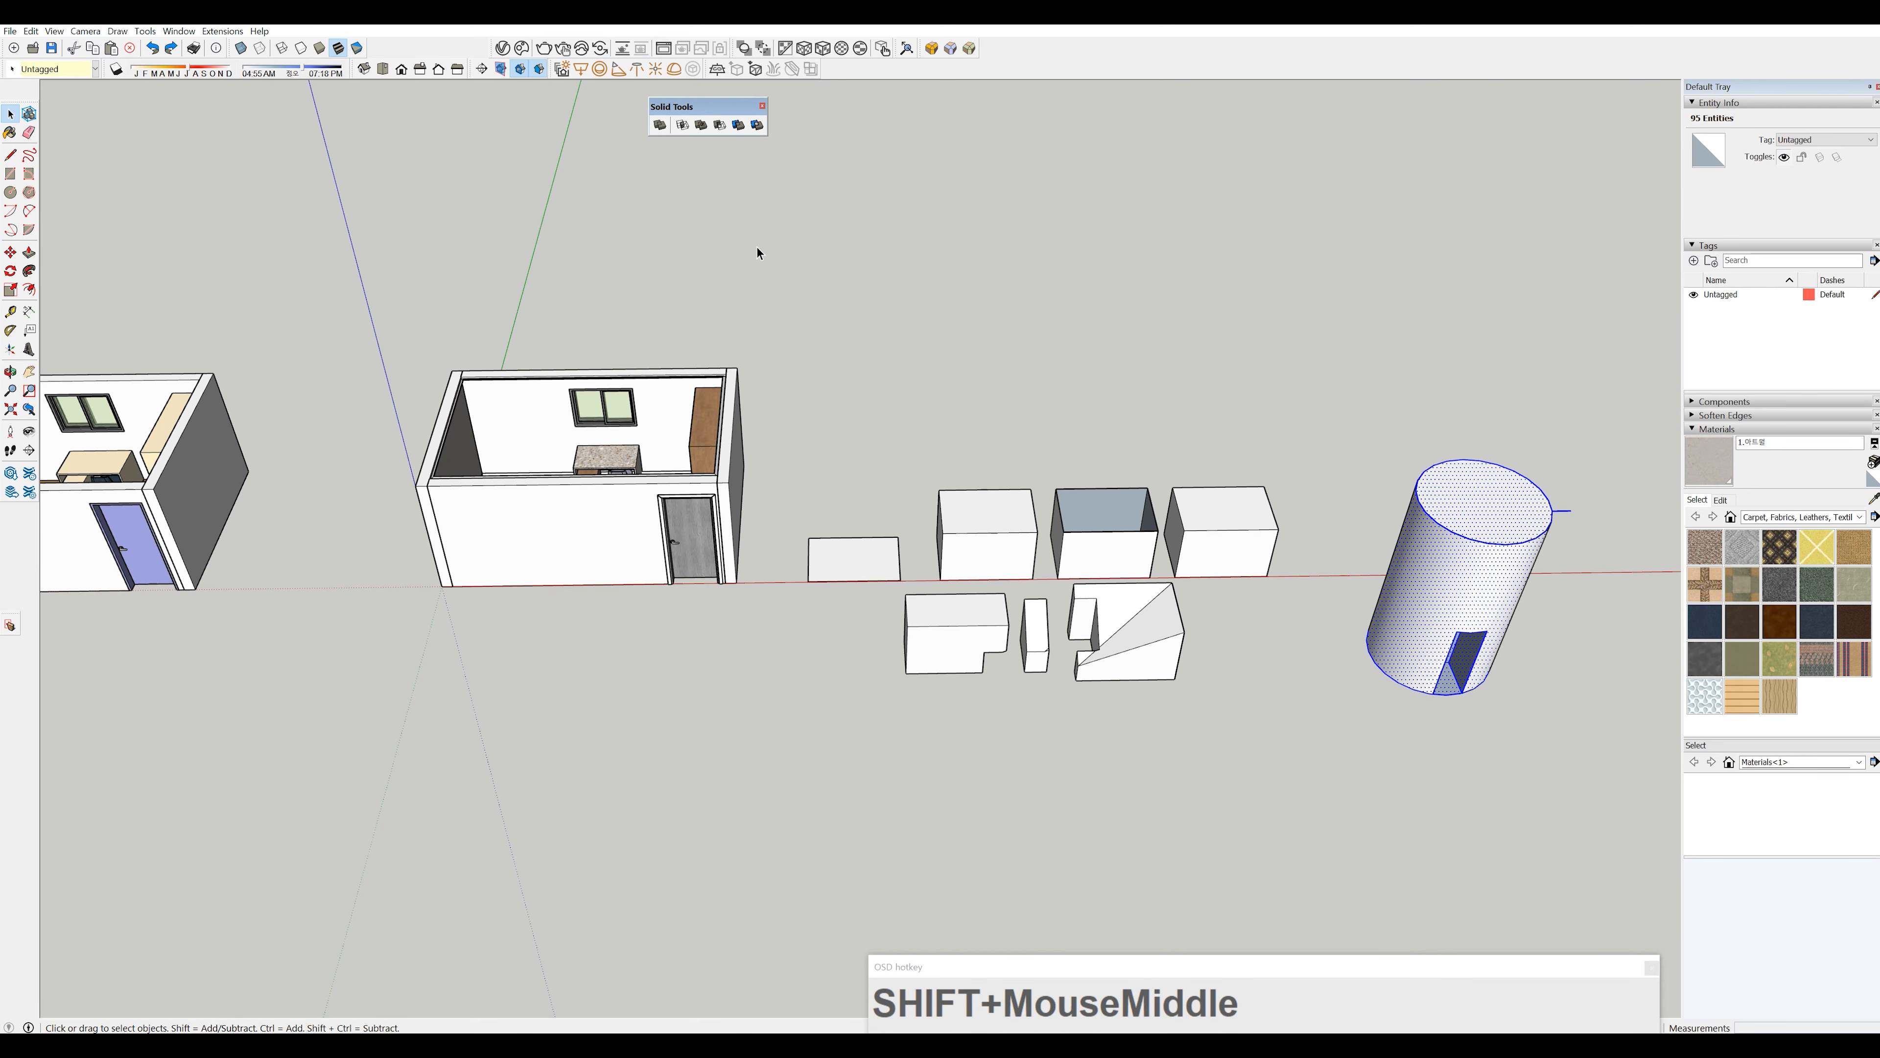
pyautogui.scroll(-2, 829, 373)
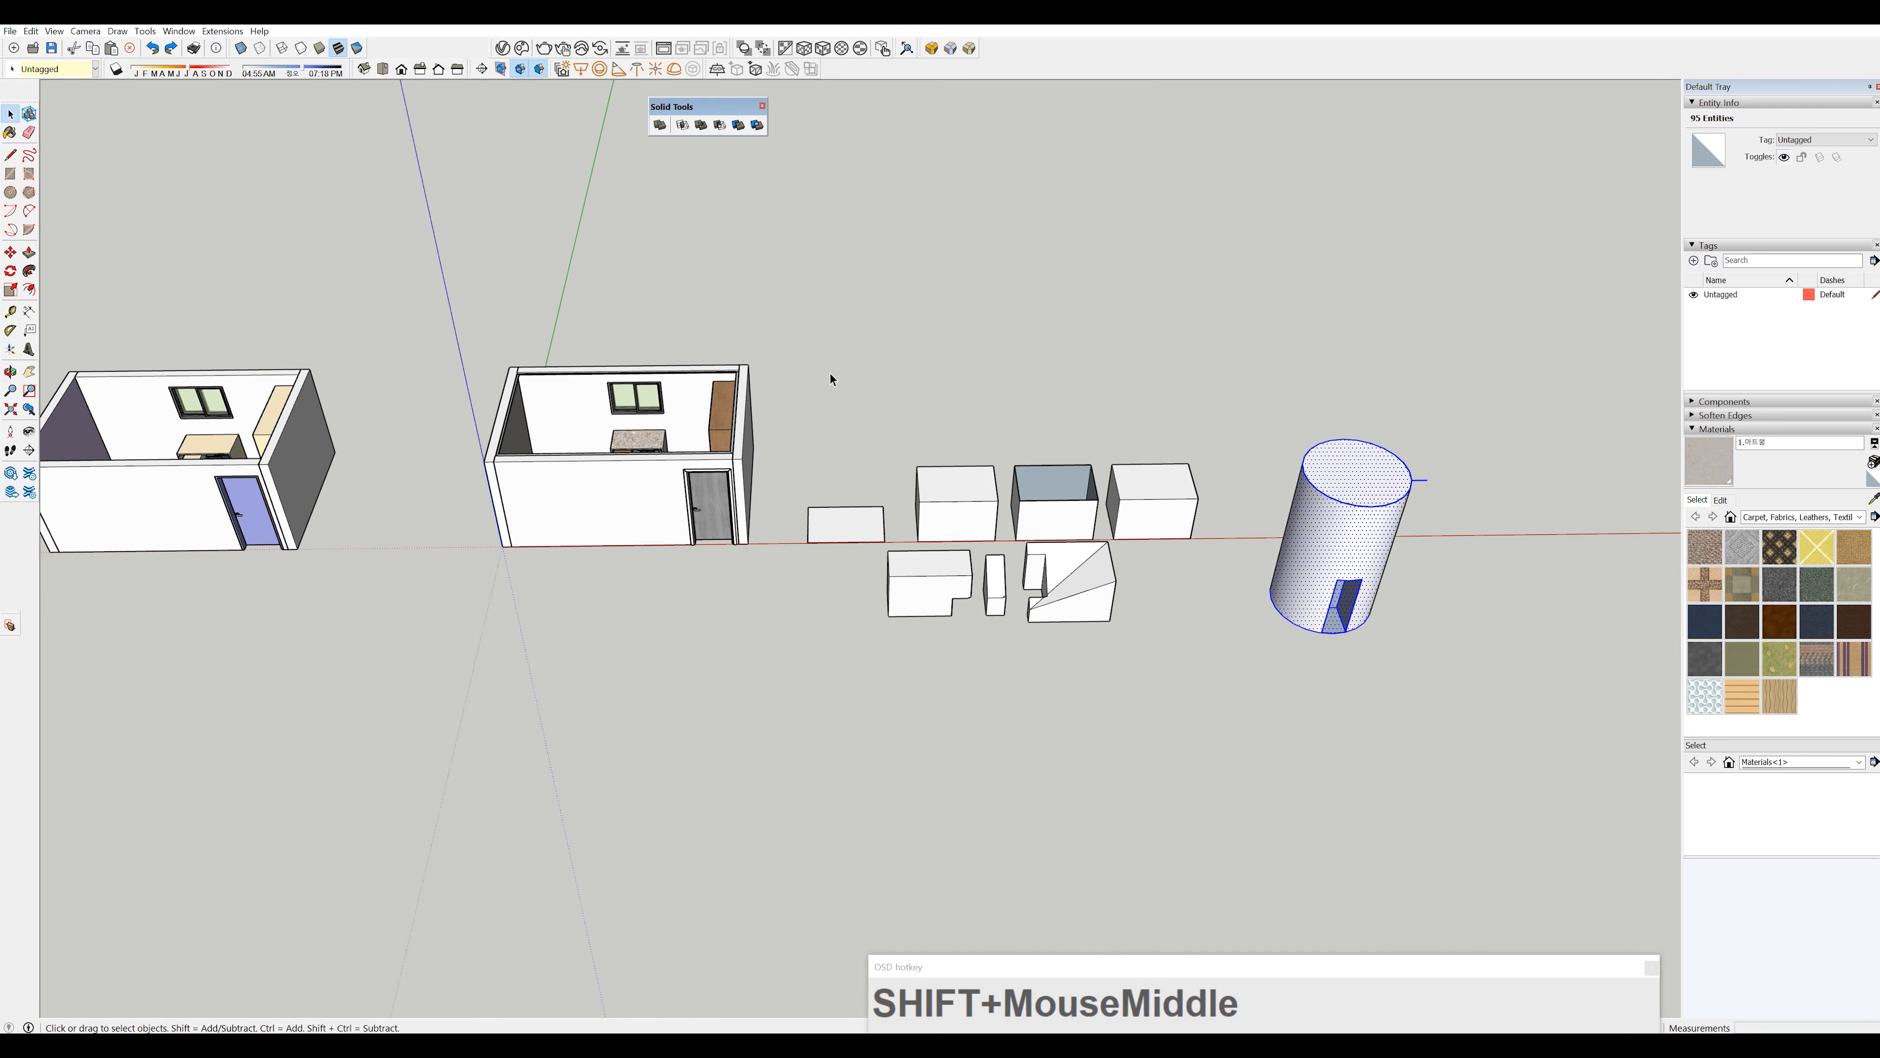